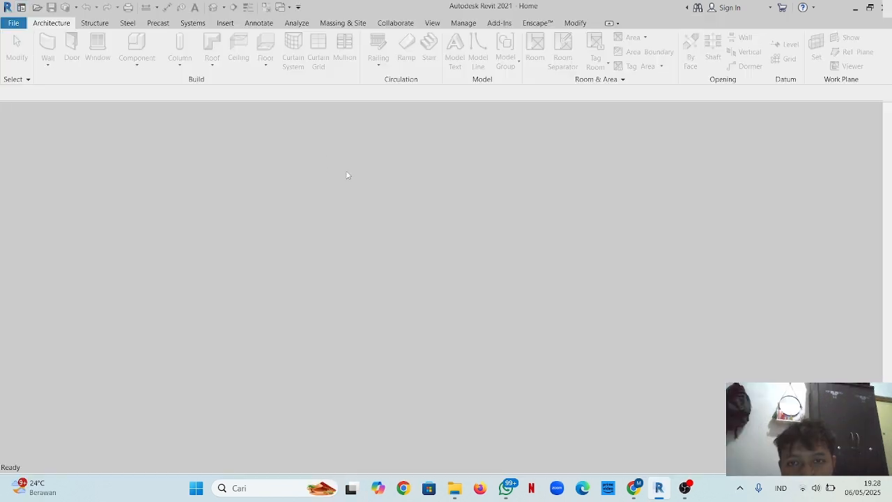
- Create a new project from the structural template
left_click(13, 22)
left_click(55, 75)
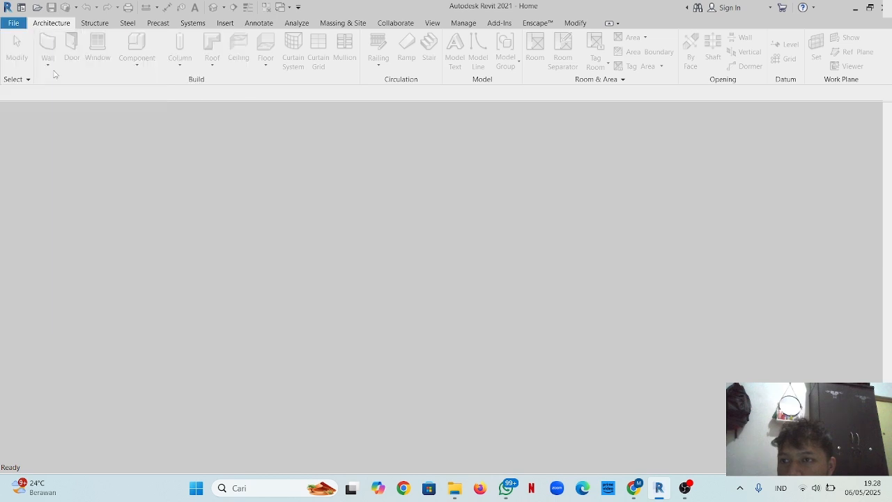
left_click(367, 219)
left_click(385, 235)
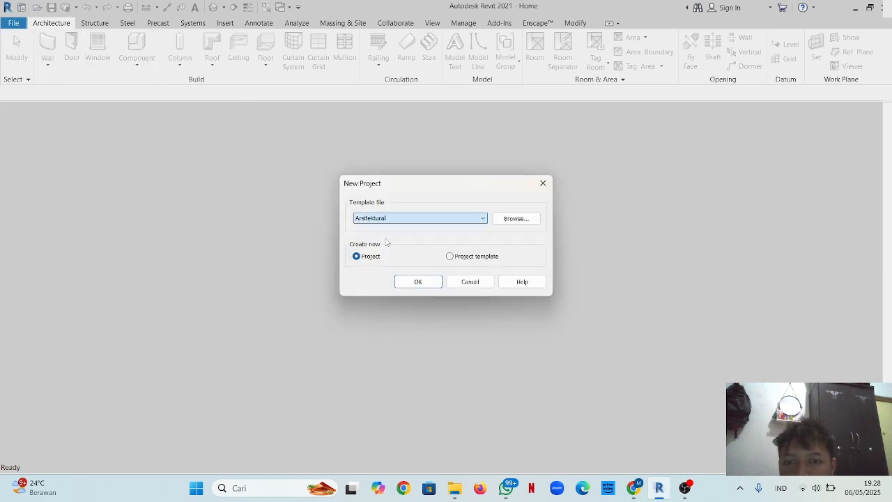
left_click(387, 219)
left_click(383, 242)
left_click(420, 282)
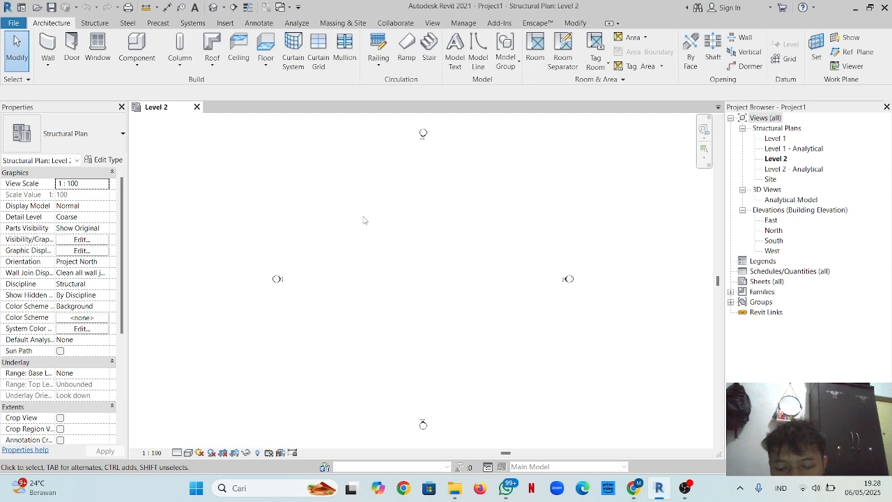
- Set the project's length units to centimeters
key("u")
key("n")
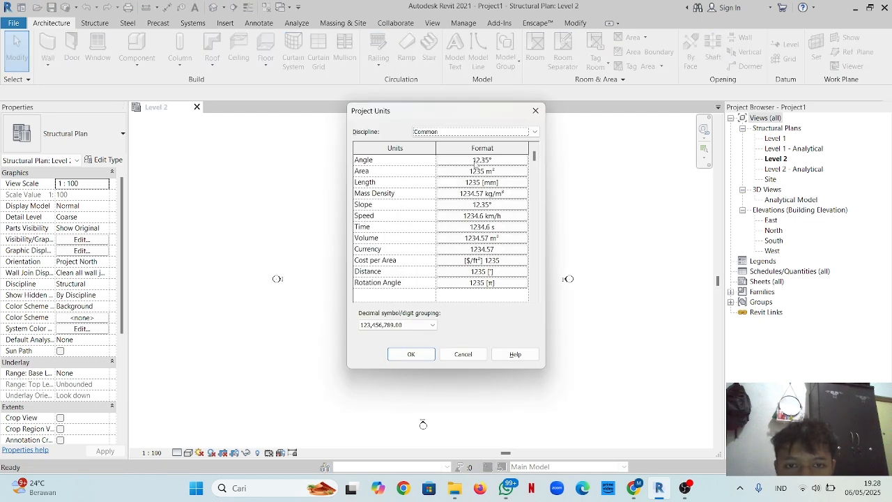
left_click(533, 133)
left_click(529, 134)
left_click(494, 181)
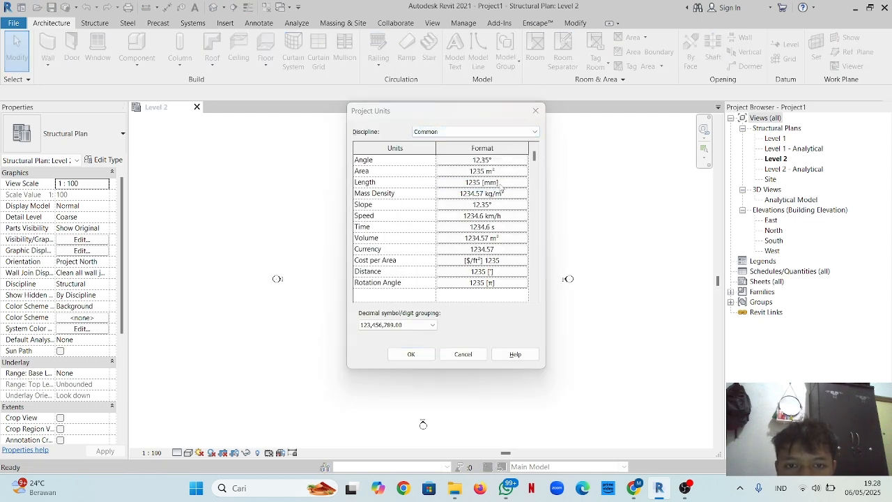
left_click(509, 179)
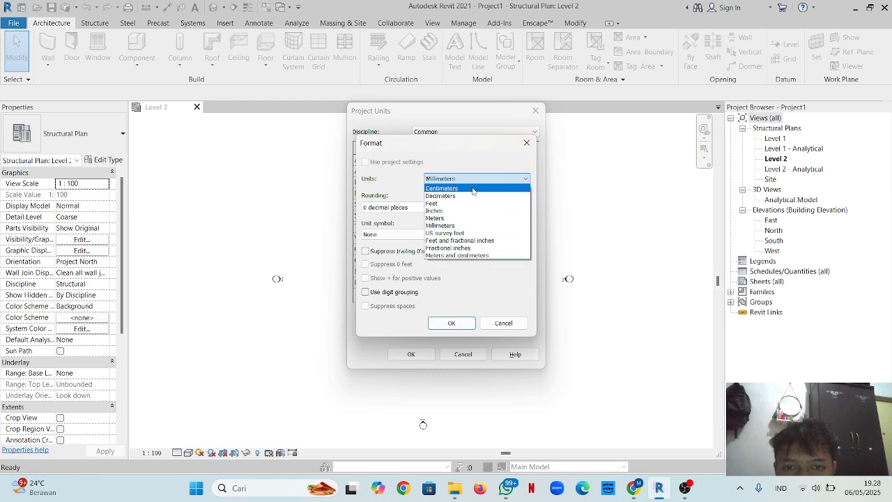
left_click(473, 188)
left_click(452, 322)
left_click(411, 354)
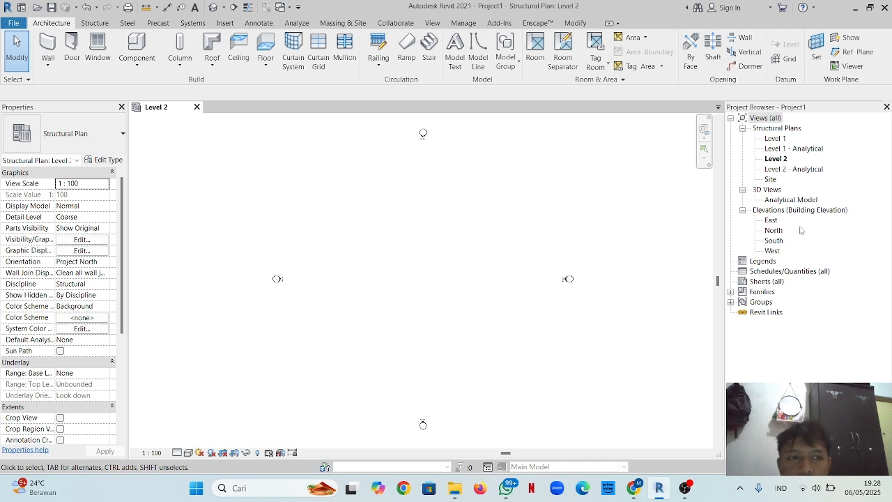
- Open the Level 1 structural plan and draw a vertical grid line near the west elevation marker
left_click(775, 139)
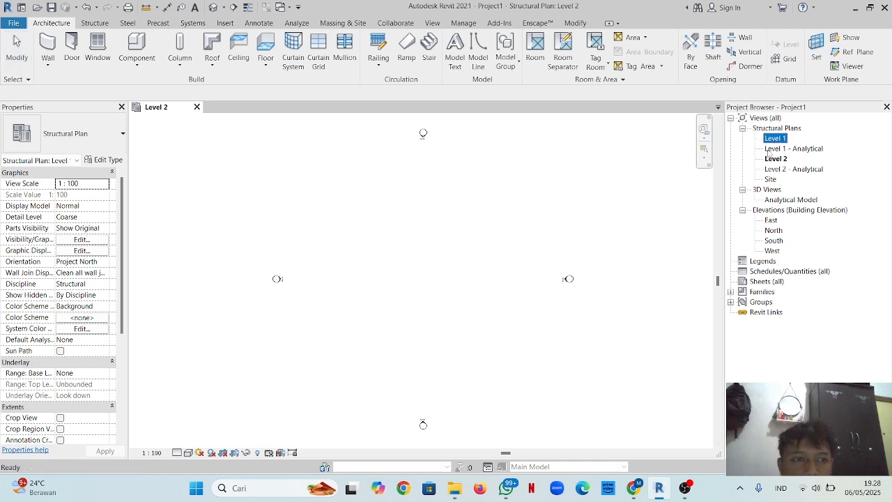
double_click(775, 140)
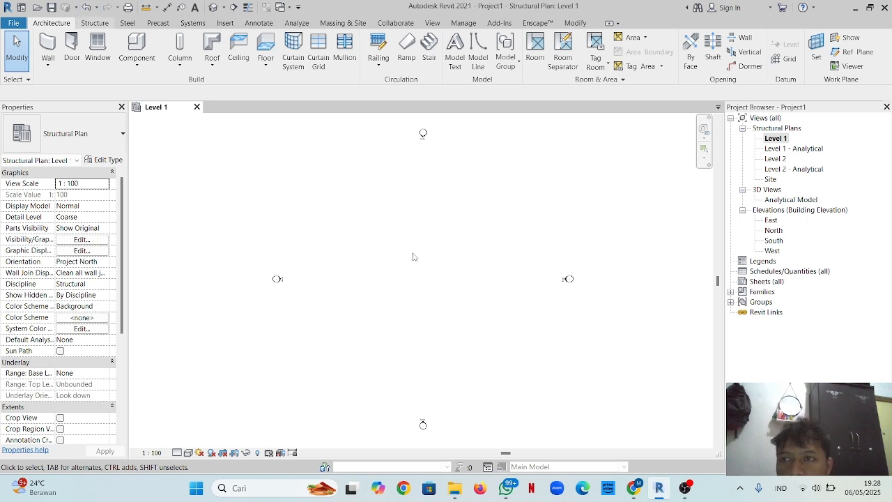
left_click(787, 59)
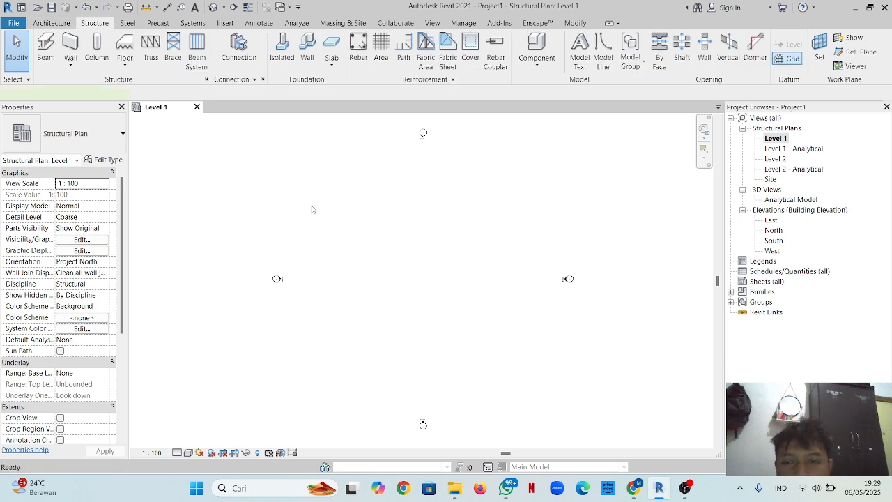
left_click(302, 166)
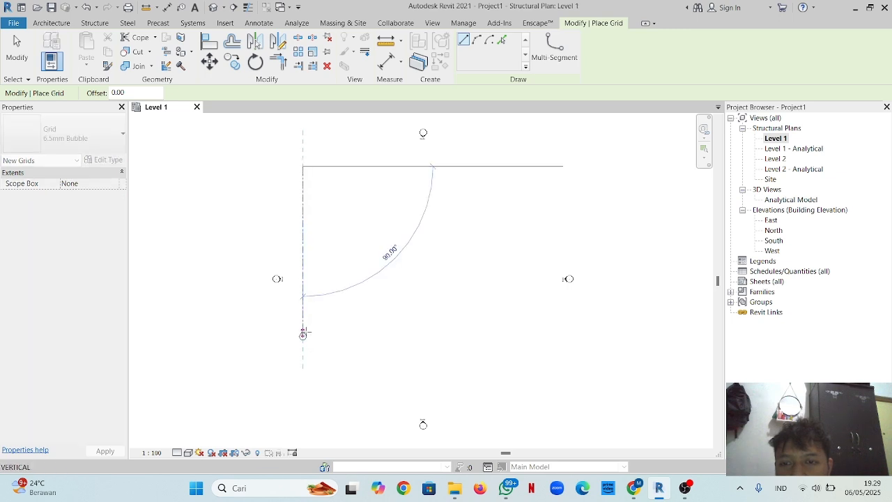
left_click(304, 331)
- Rename the vertical grid line's bubble to A
scroll(304, 327, "up", 3)
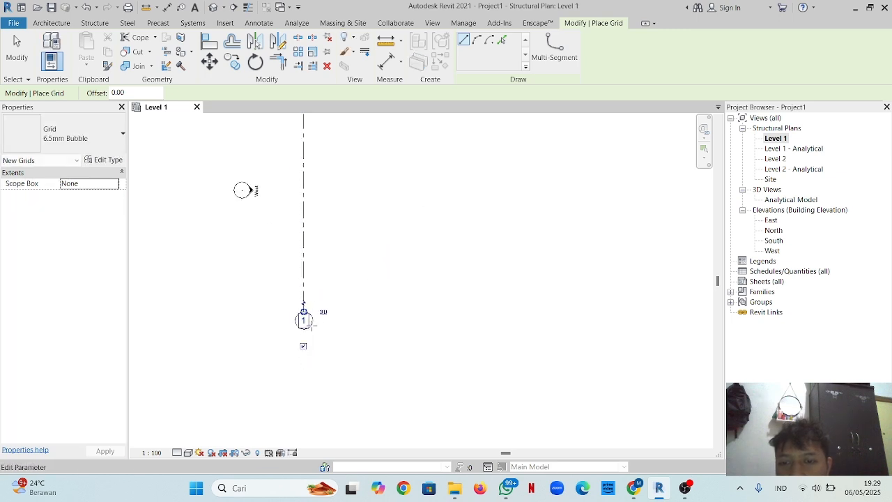
left_click(303, 313)
key("Caps_Lock")
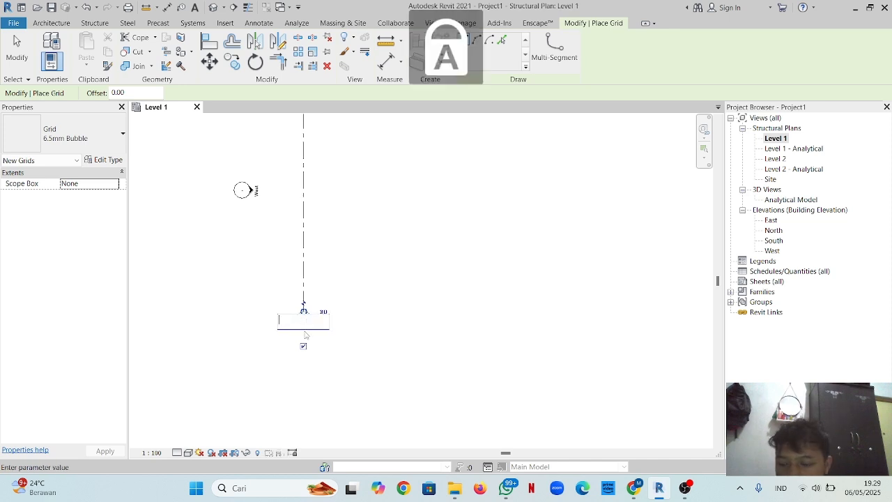
type("A")
key("Return")
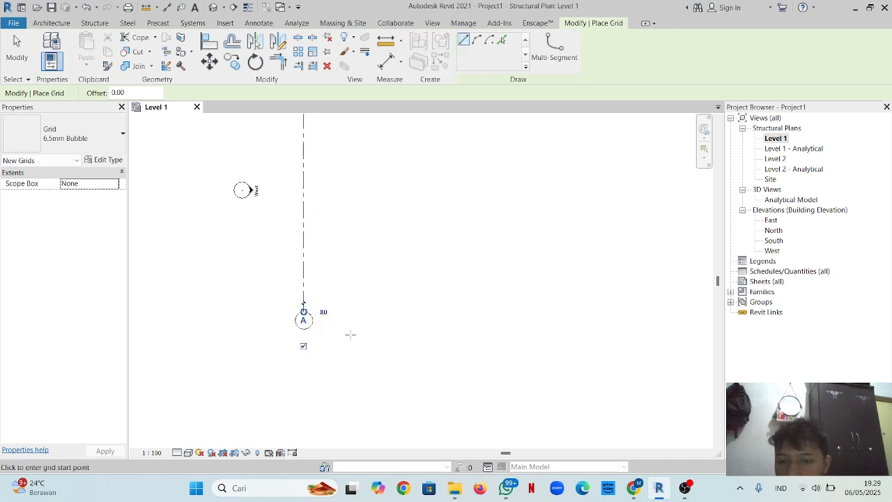
- Copy grid A 360 cm to the right with the Constrain and Multiple options enabled
scroll(345, 324, "down", 3)
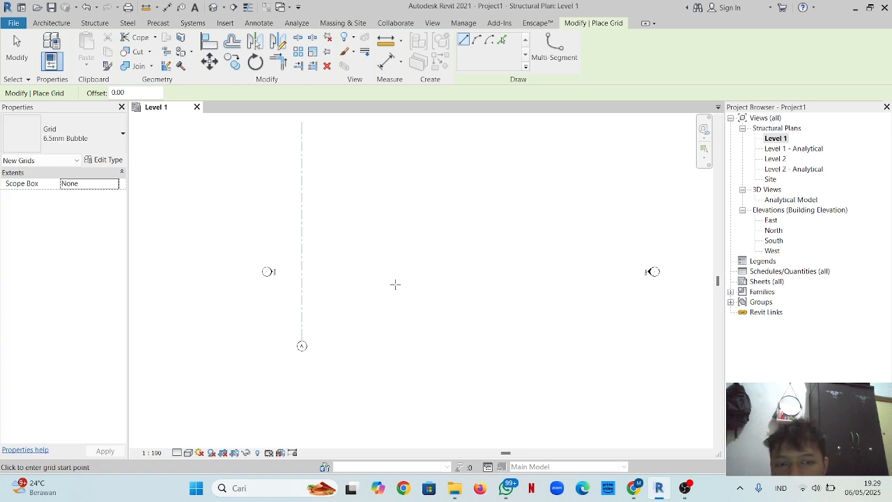
middle_click_drag(420, 334, 409, 395)
middle_click_drag(289, 397, 310, 358)
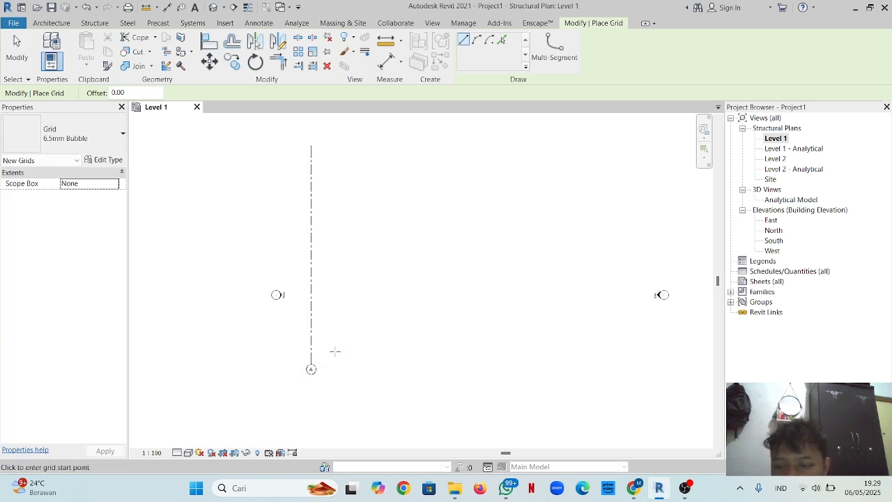
key("Escape")
key("Escape")
left_click(309, 323)
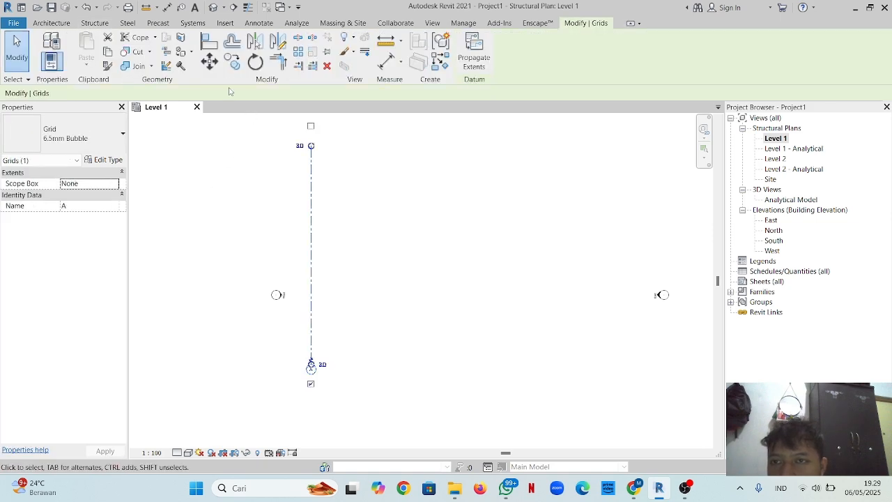
left_click(233, 62)
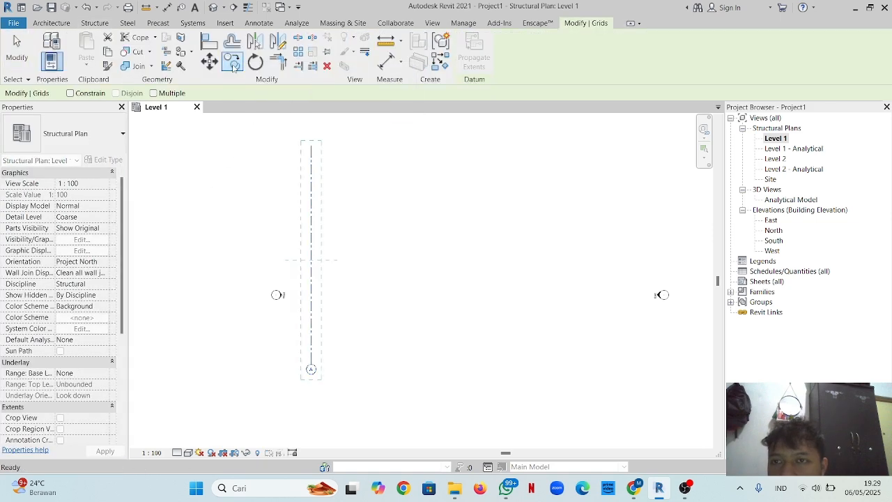
left_click(153, 93)
left_click(71, 93)
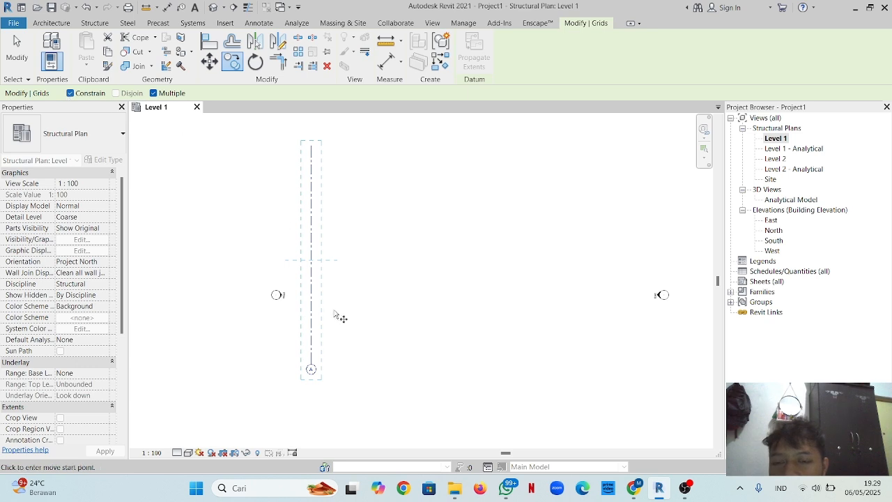
scroll(317, 374, "up", 2)
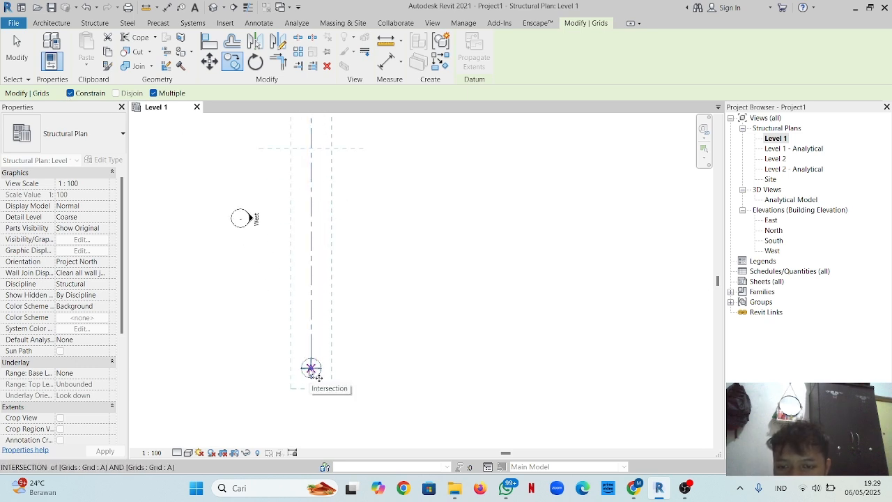
left_click(311, 368)
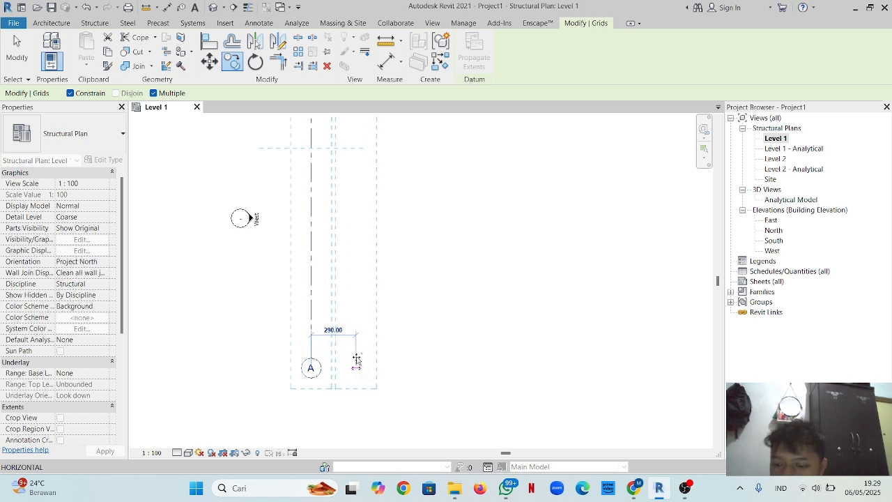
type("360")
key("Return")
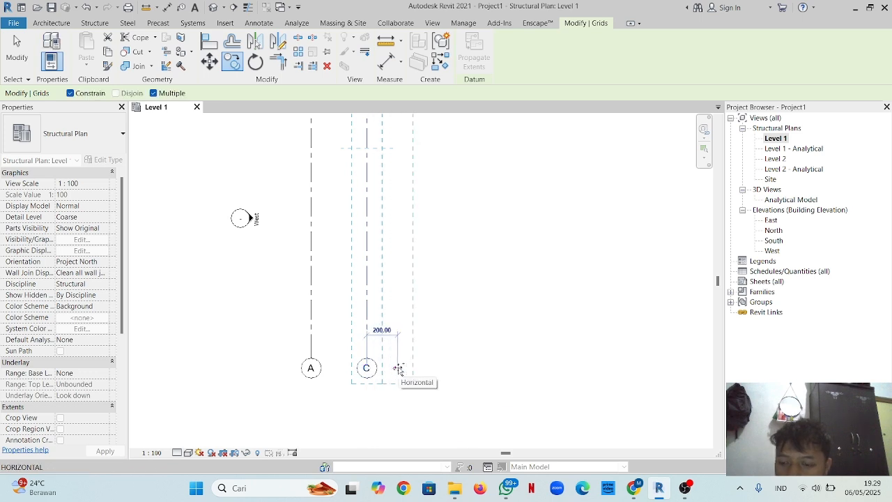
type("360")
key("Return")
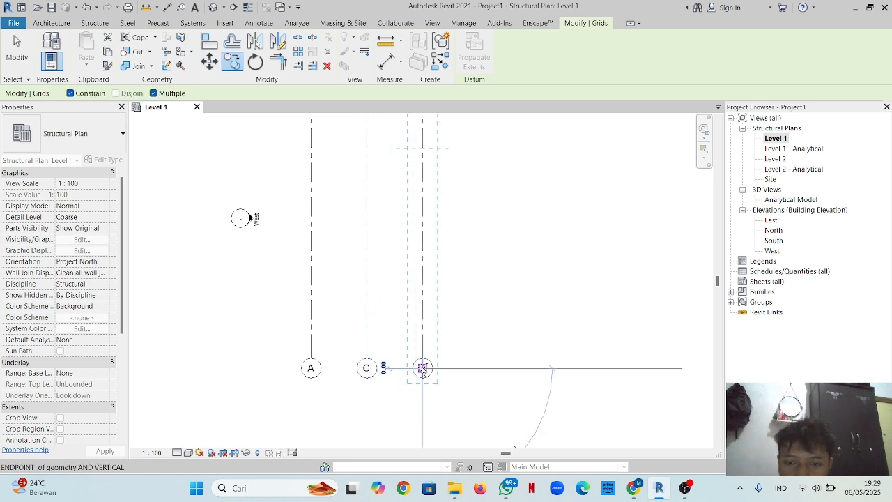
type("360")
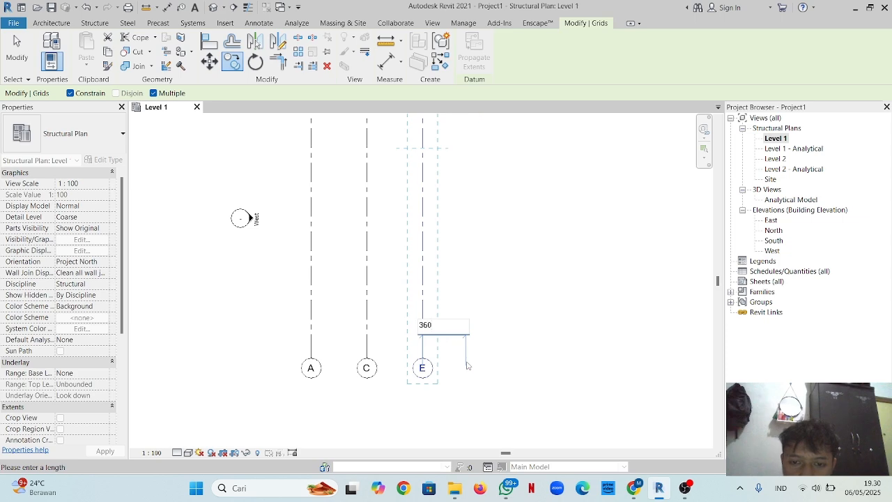
key("Return")
scroll(467, 362, "down", 2)
key("Escape")
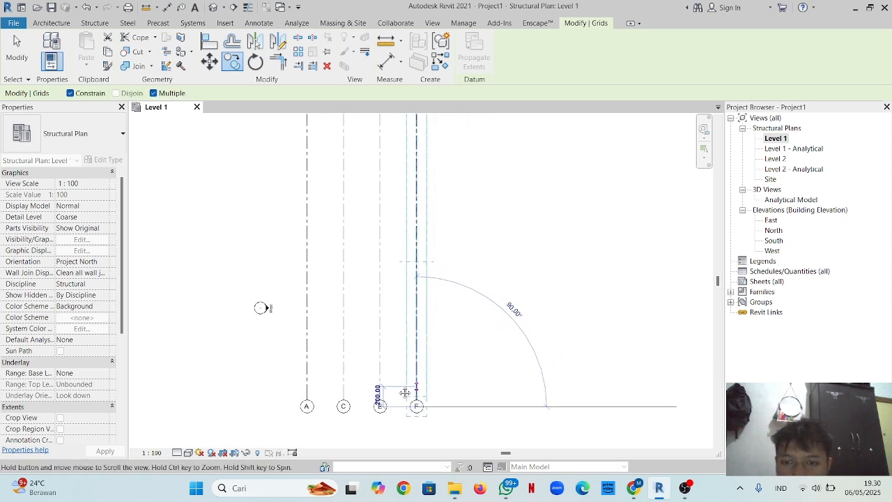
key("ctrl+z")
key("ctrl+z")
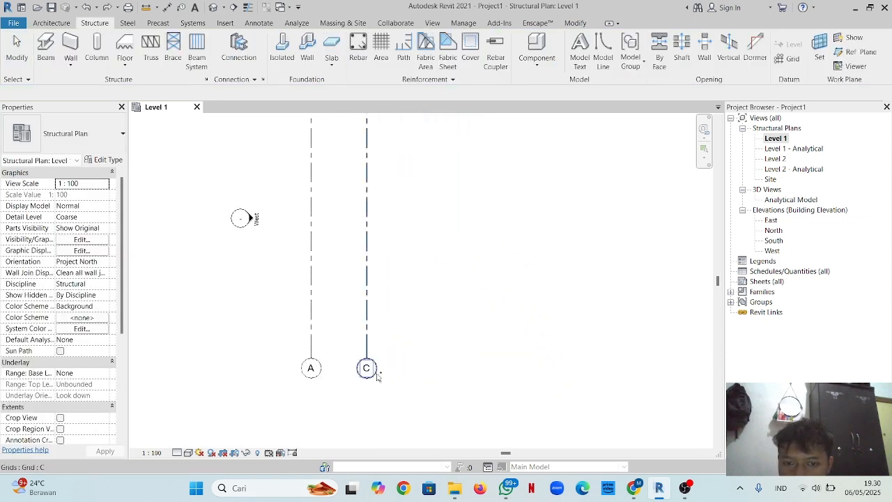
key("ctrl+z")
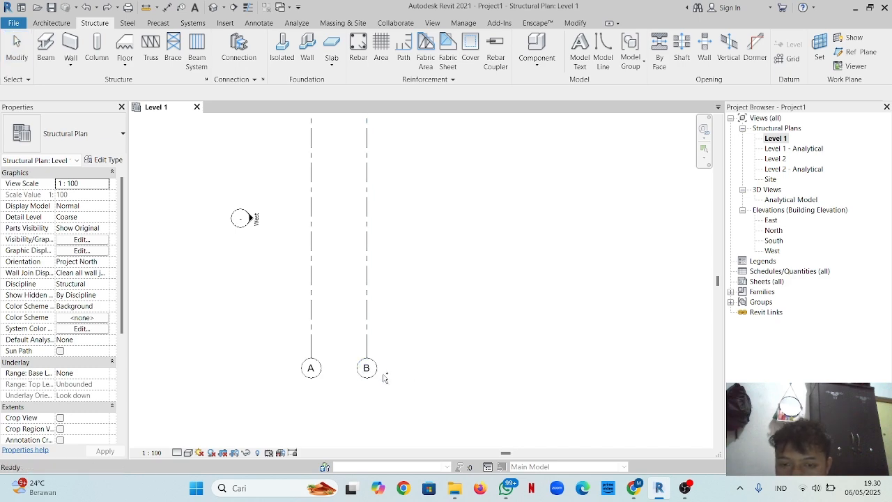
- Copy grid B twice to the right at 360 cm spacing, keeping Constrain and Multiple enabled
left_click(366, 368)
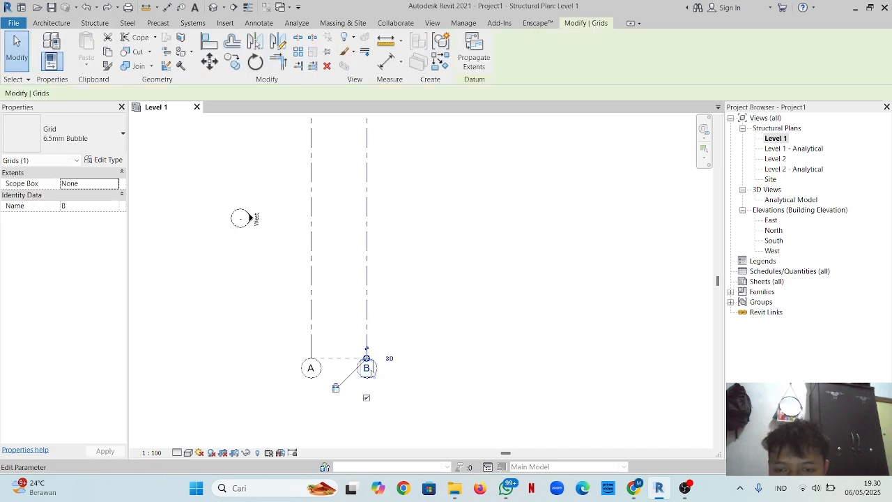
key("Escape")
left_click(367, 354)
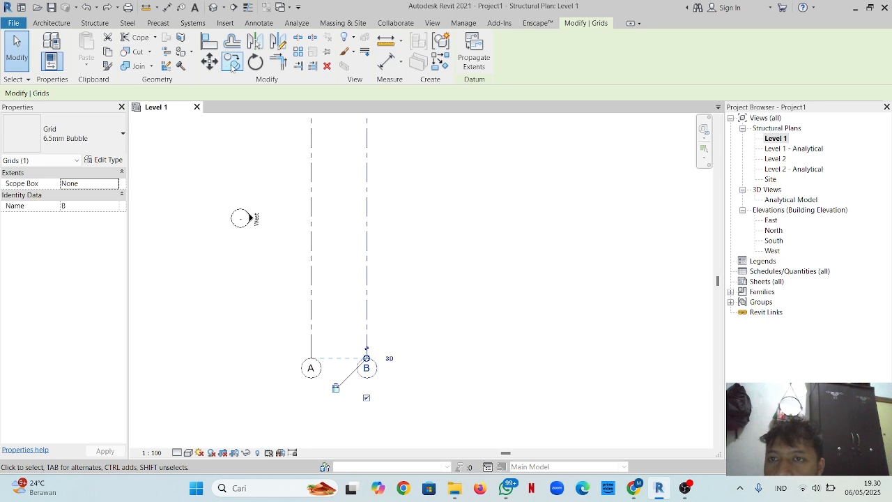
left_click(231, 66)
left_click(366, 368)
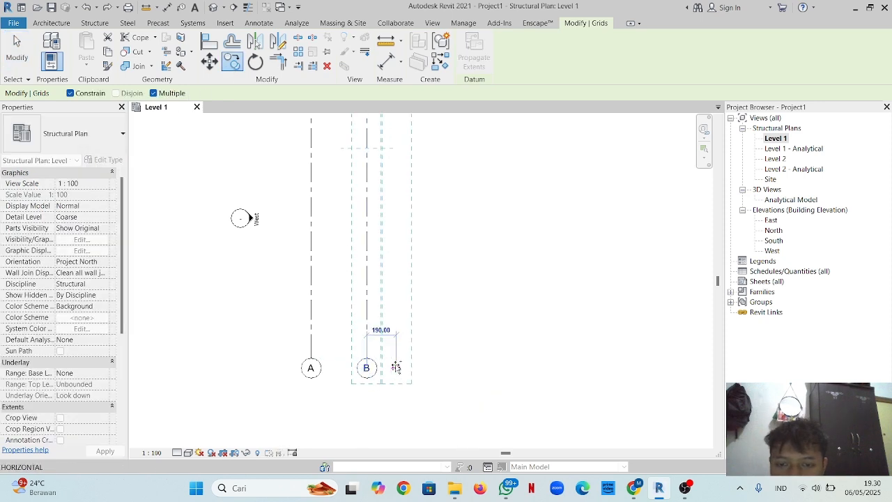
type("360")
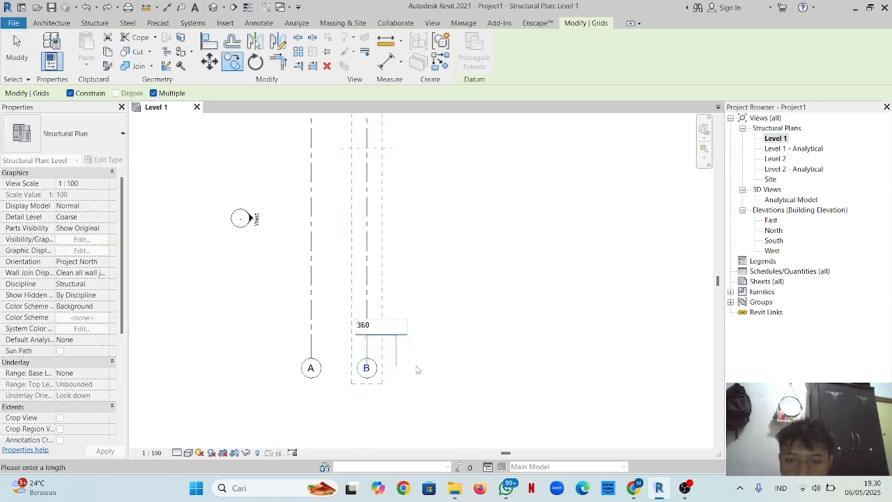
key("Return")
type("3")
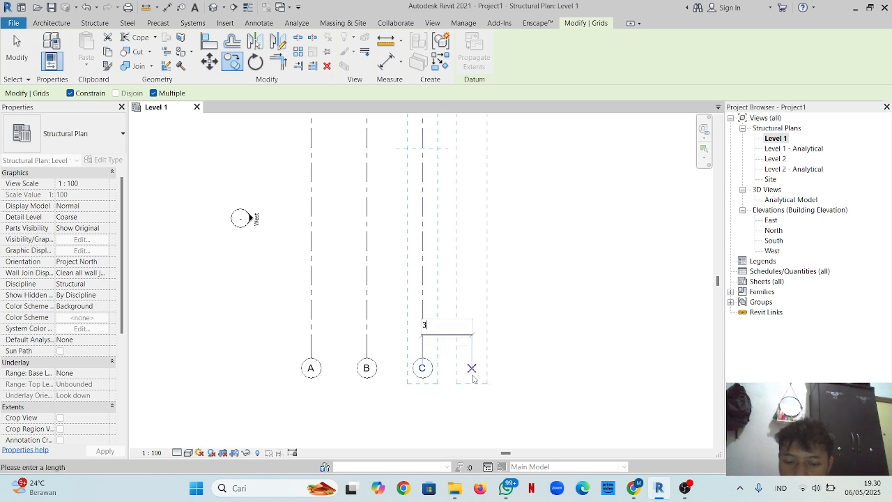
type("6")
key("Return")
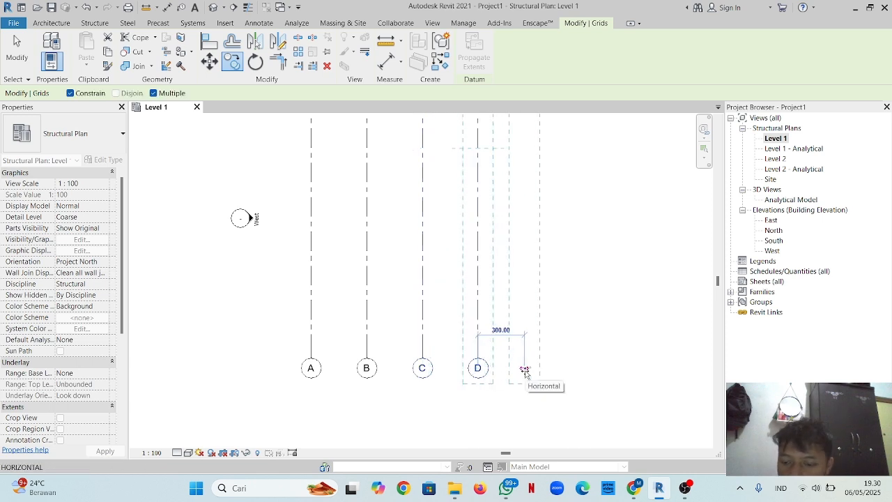
- Continue the multiple copy past grid D with four more vertical grids, each 360 cm apart
type("36")
key("Return")
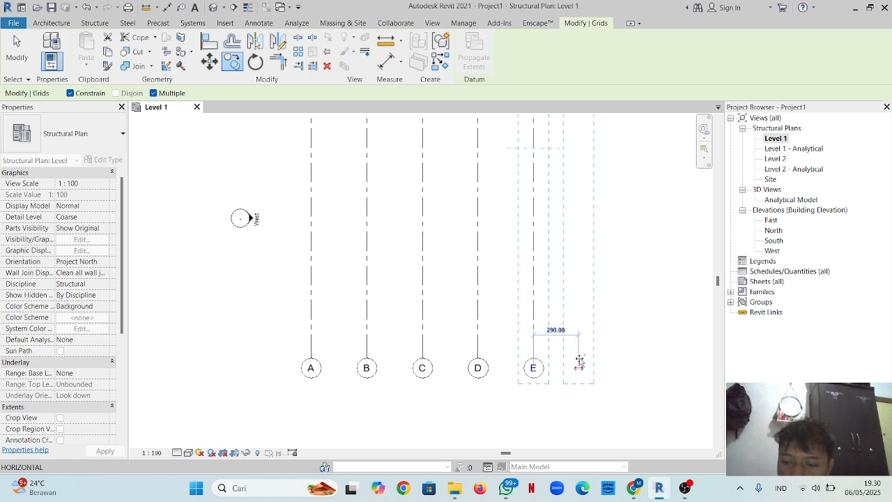
type("360")
key("Return")
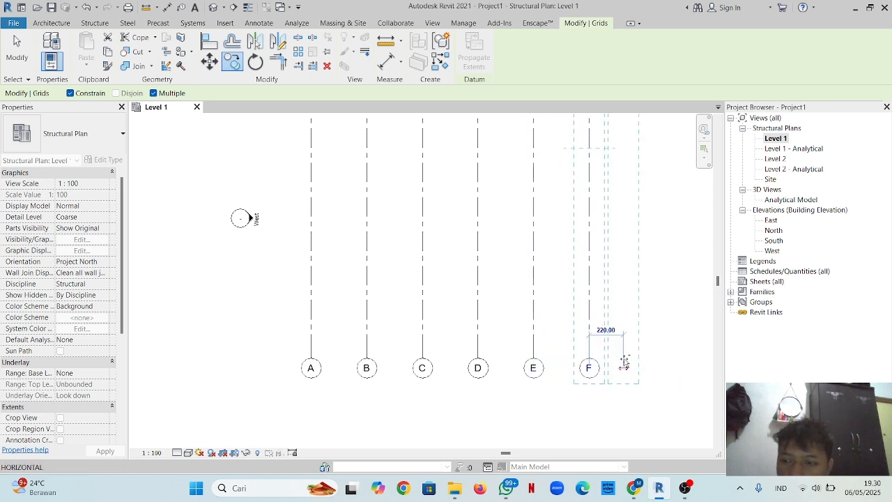
middle_click_drag(622, 361, 472, 351)
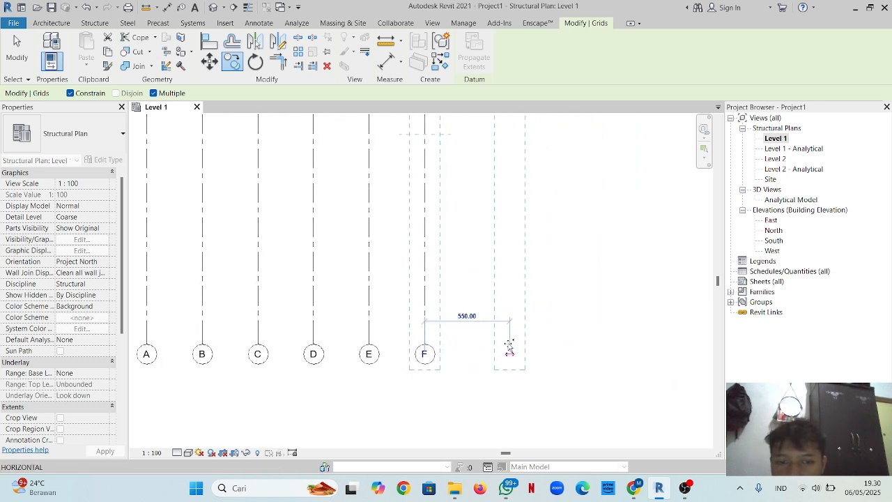
type("360")
key("Return")
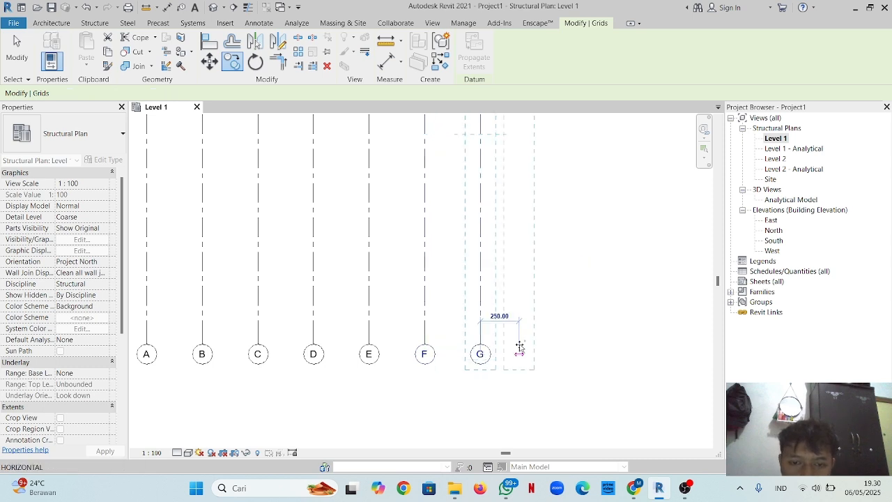
type("360")
key("Return")
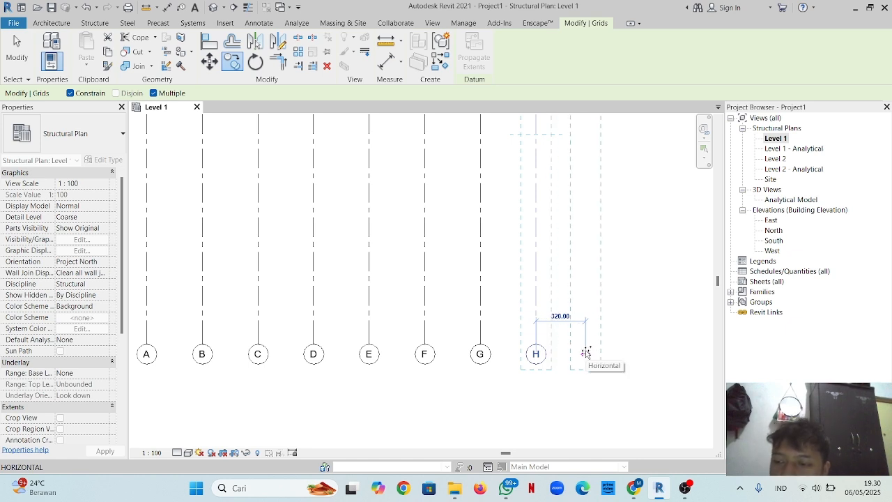
- Add three more vertical grid copies to the right of grid H at 240 cm spacing
type("24")
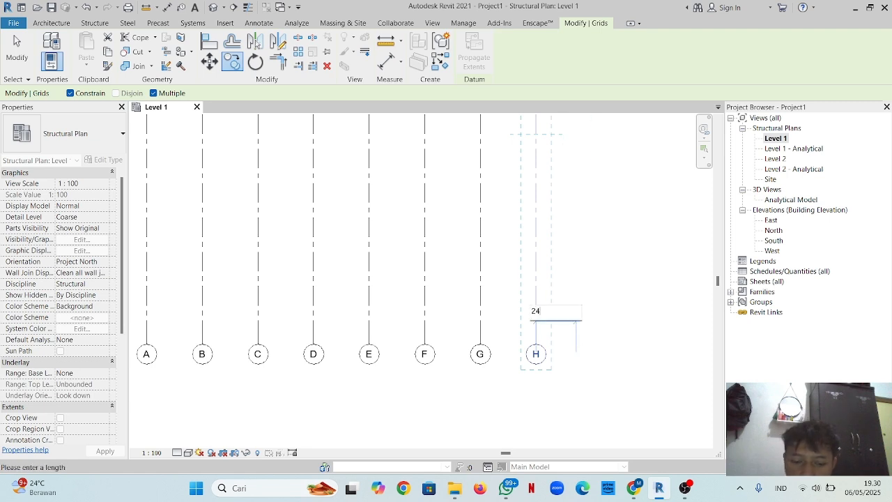
type("0")
key("Return")
type("240")
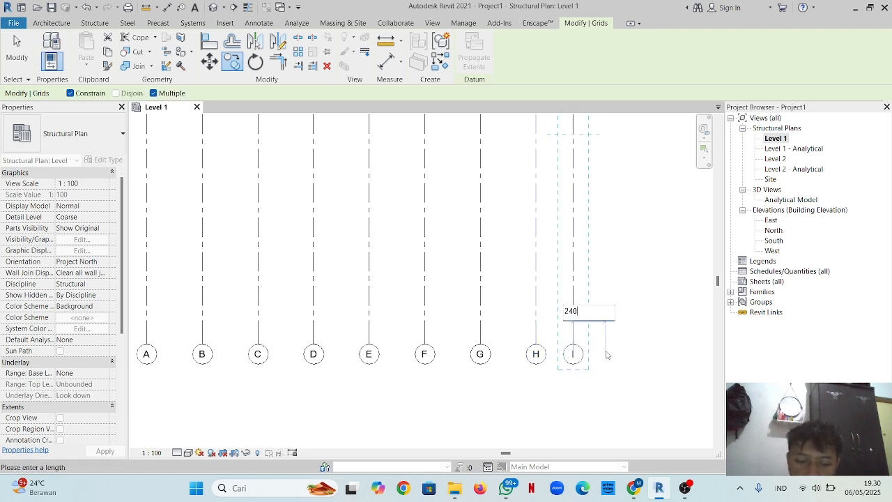
key("Return")
type("240")
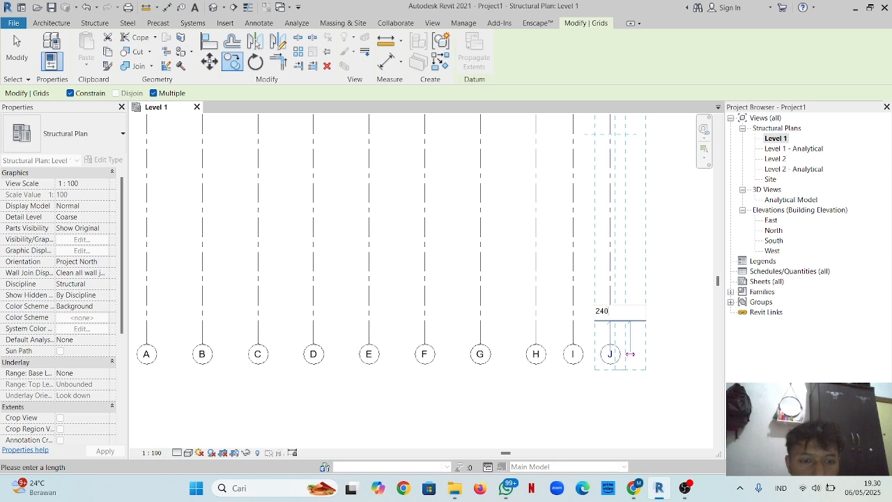
key("Return")
- Place three further vertical grid copies to the right of grid K at 360 cm spacing
middle_click_drag(654, 341, 452, 373)
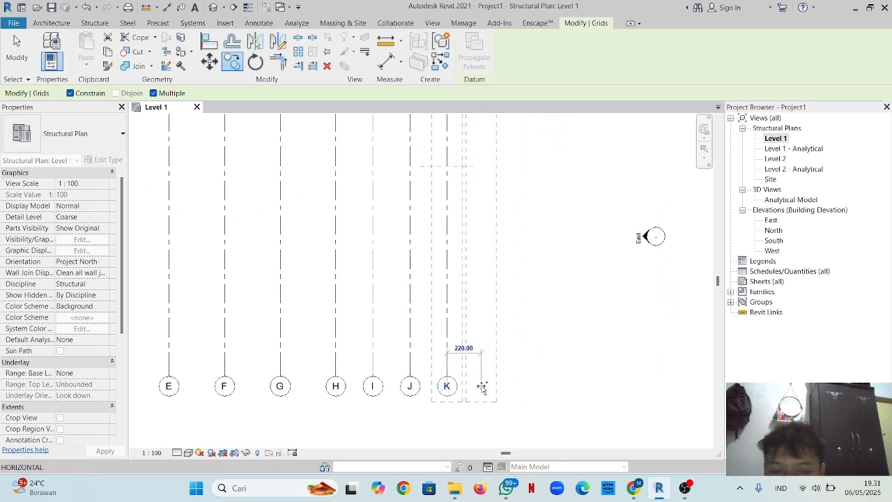
type("360")
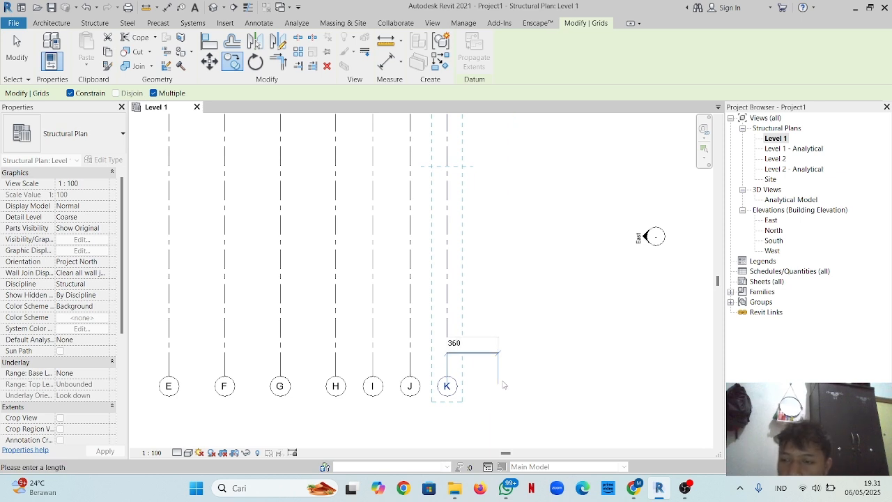
key("Return")
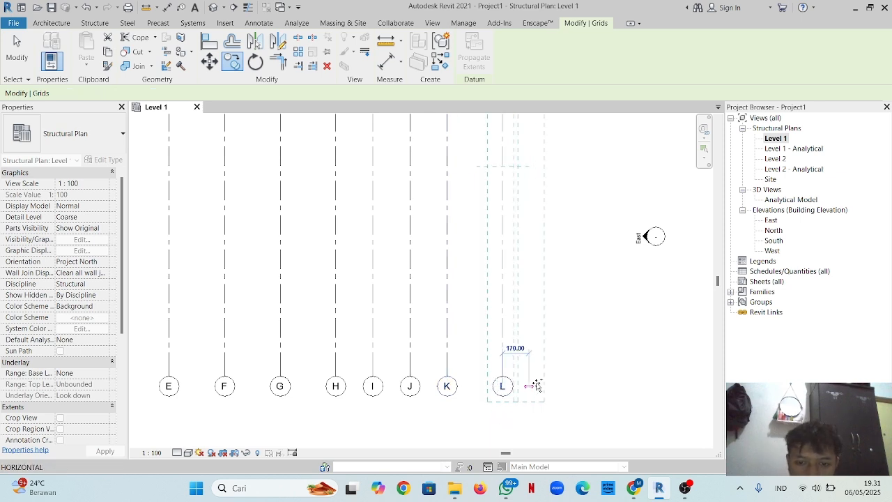
type("360")
key("Return")
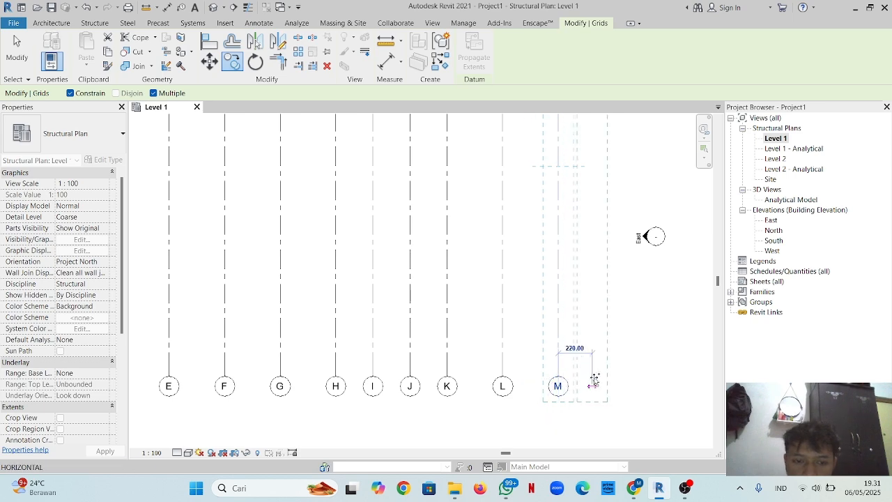
type("360")
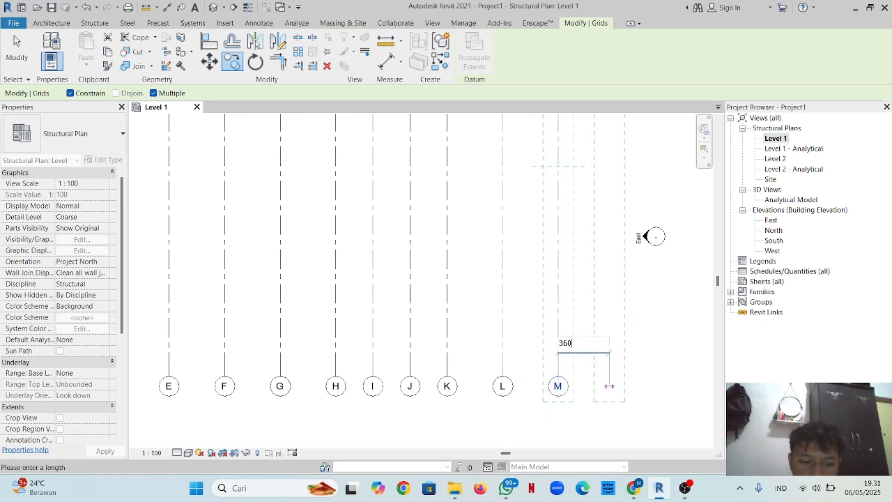
key("Return")
- Copy four more vertical grids to the right of grid N at 360 cm spacing and end the copying
scroll(487, 369, "down", 3)
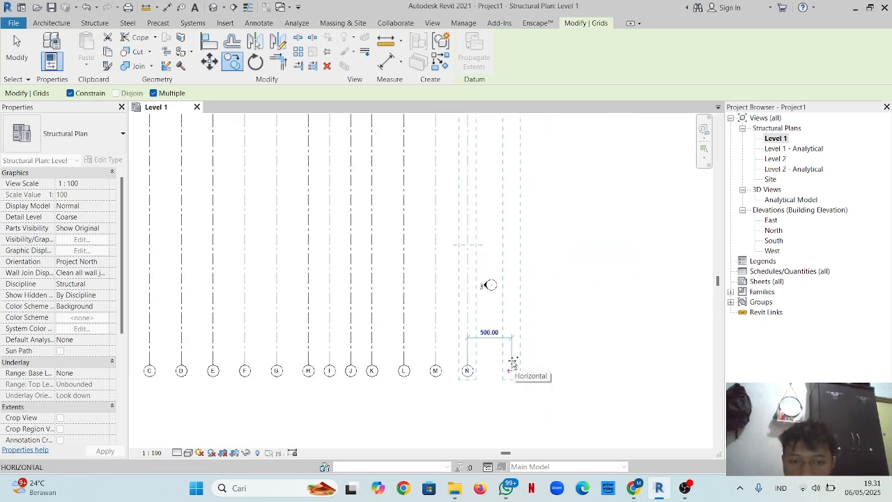
type("360")
key("Return")
type("36")
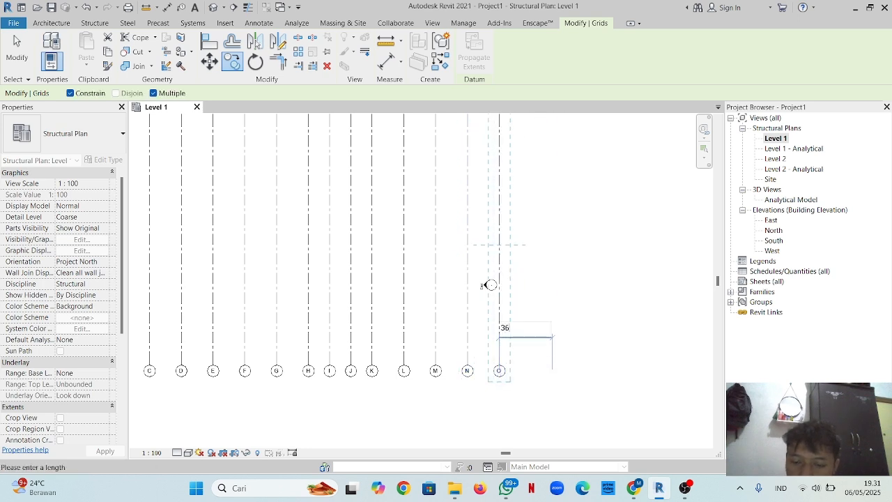
type("0")
key("Return")
type("36")
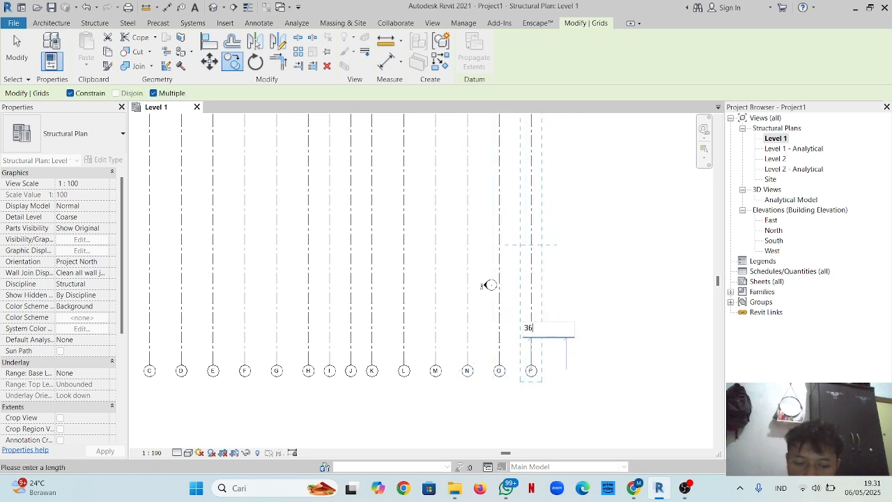
type("0")
key("Return")
type("360")
key("Return")
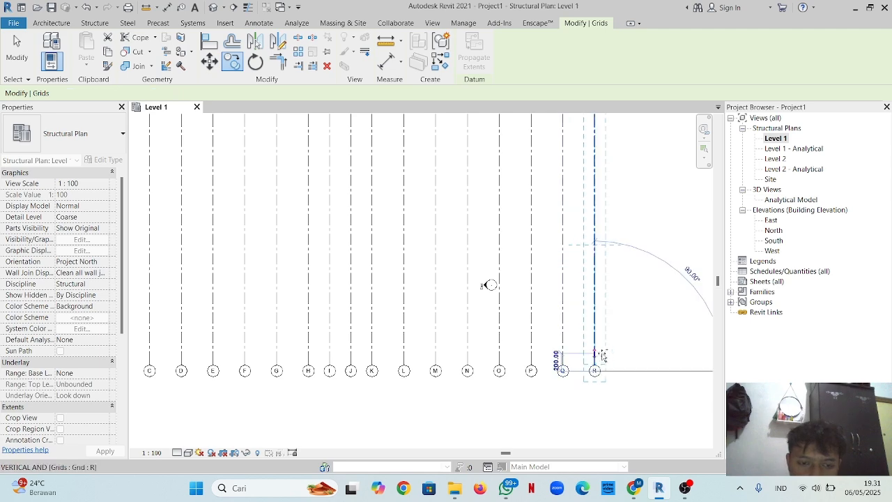
scroll(604, 354, "down", 1)
key("Escape")
key("Escape")
scroll(572, 354, "down", 3)
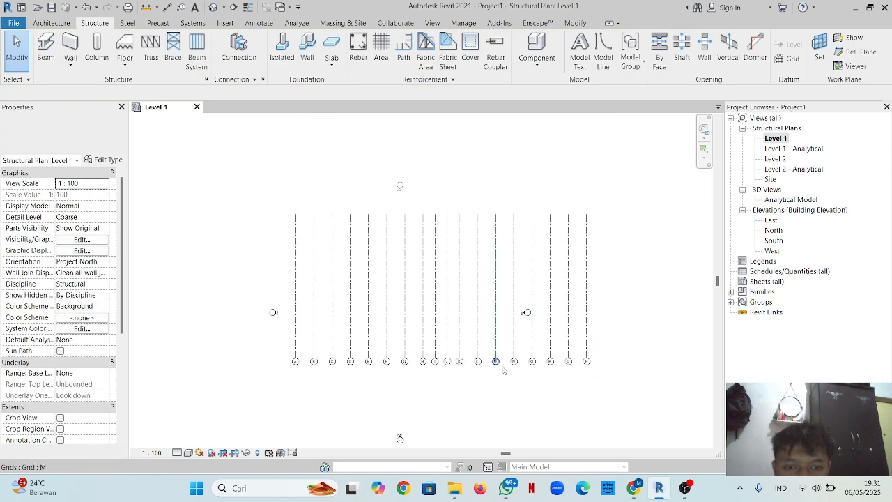
- Draw a horizontal grid line from beyond grid R to beyond grid A, crossing all vertical grids just above their bubbles
scroll(446, 376, "up", 2)
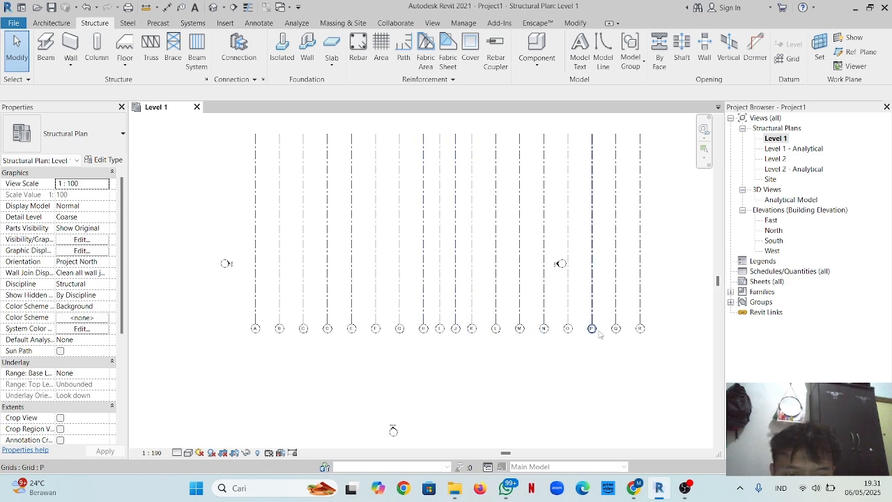
middle_click_drag(581, 342, 518, 371)
middle_click_drag(411, 301, 460, 312)
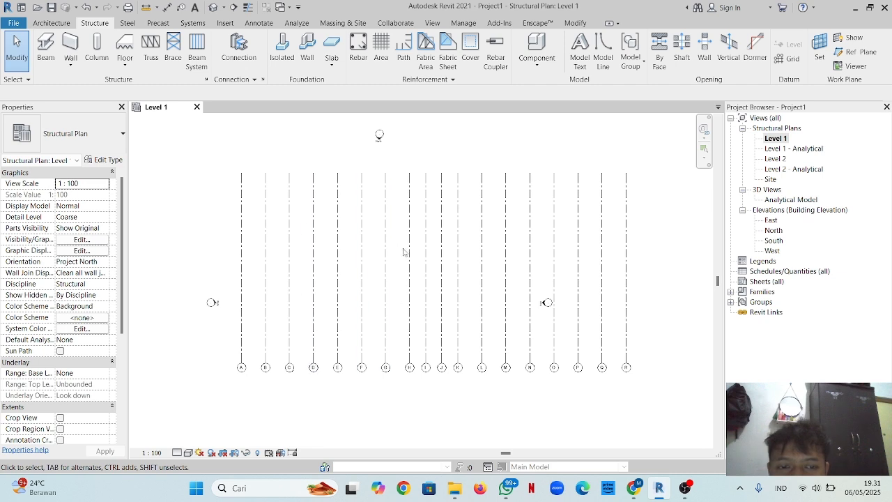
left_click(781, 62)
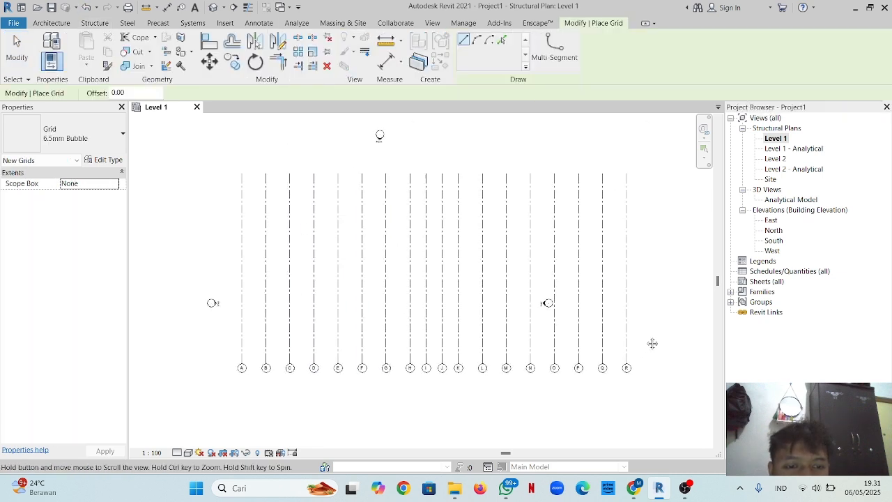
middle_click_drag(636, 340, 655, 328)
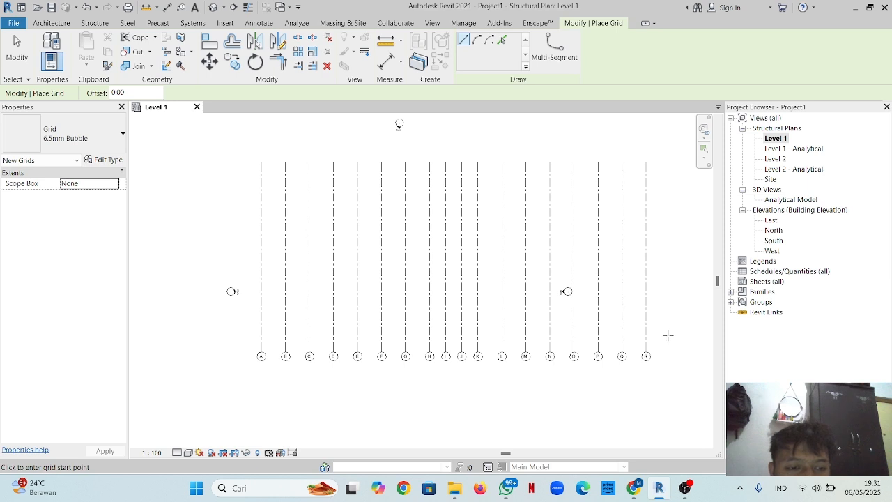
left_click(668, 335)
left_click(238, 338)
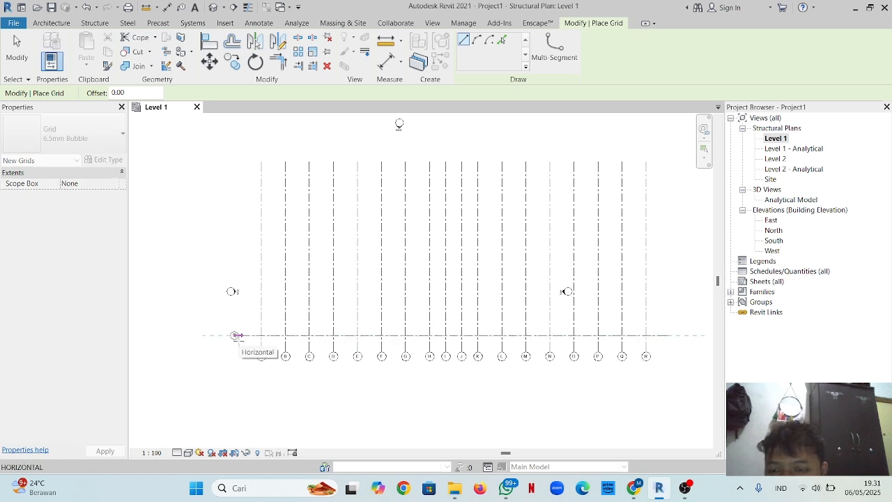
- Rename the horizontal grid line's bubble to 1 and finish placing grids
scroll(236, 337, "up", 5)
left_click(233, 325)
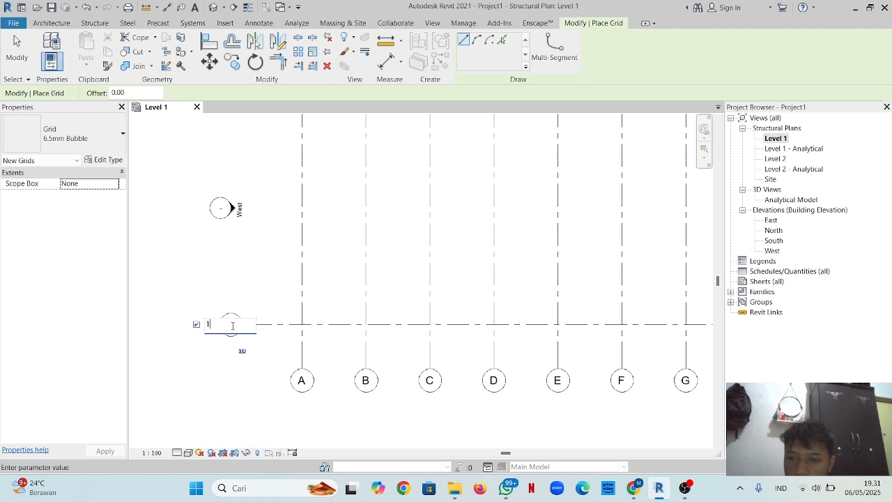
type("1")
key("Return")
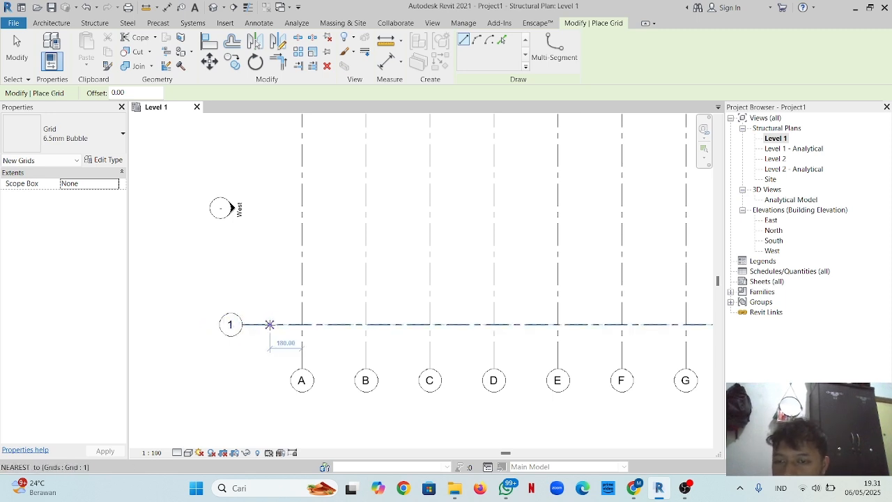
key("Escape")
- Copy horizontal grid 1 upward by 180 cm with Constrain and Multiple enabled
left_click(272, 324)
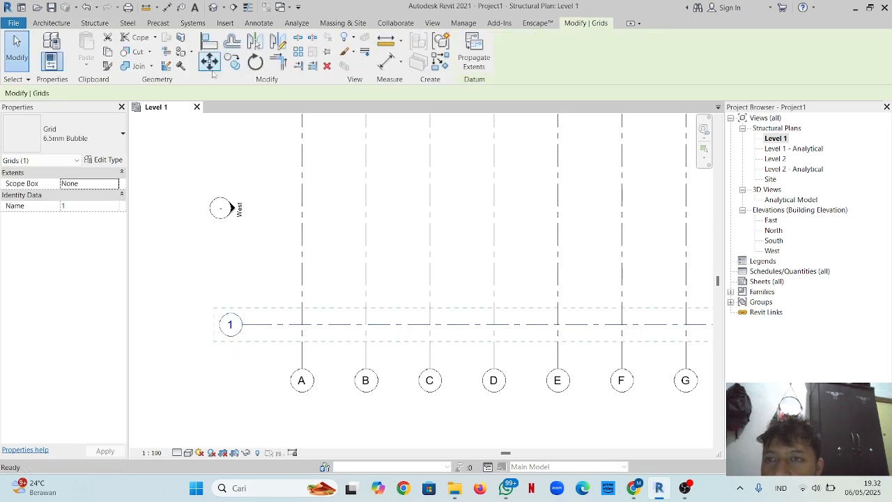
left_click(230, 324)
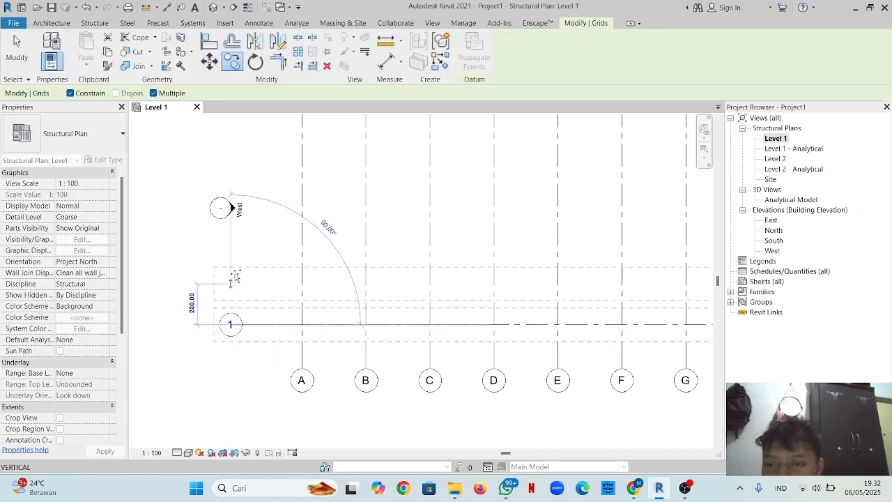
type("1")
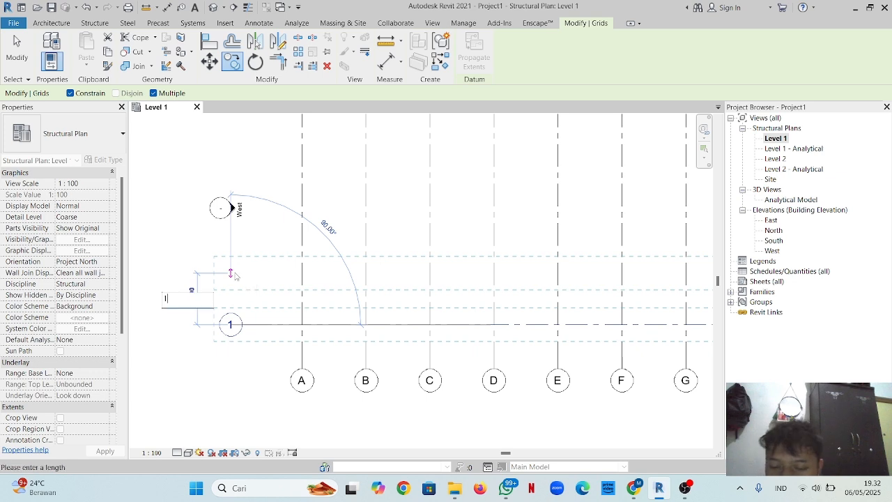
type("80")
key("Return")
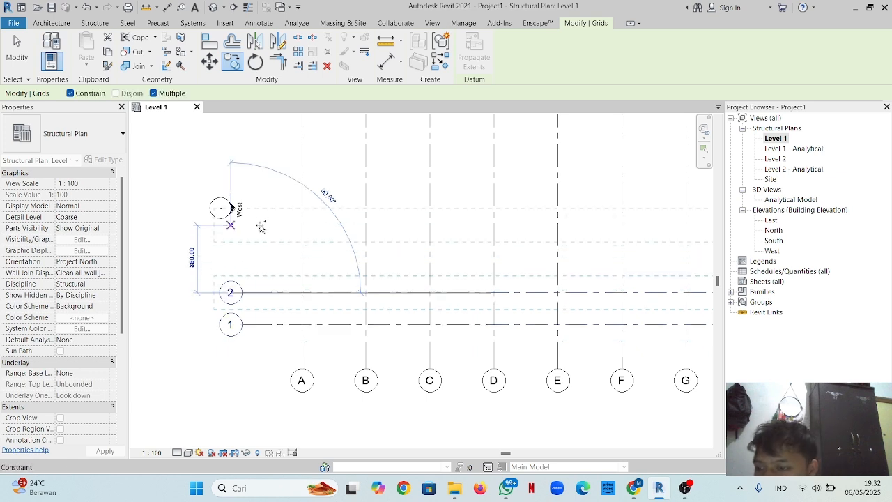
- Copy two more horizontal grids upward, 510 cm above grid 2 and a further 240 cm above that
type("510")
key("Return")
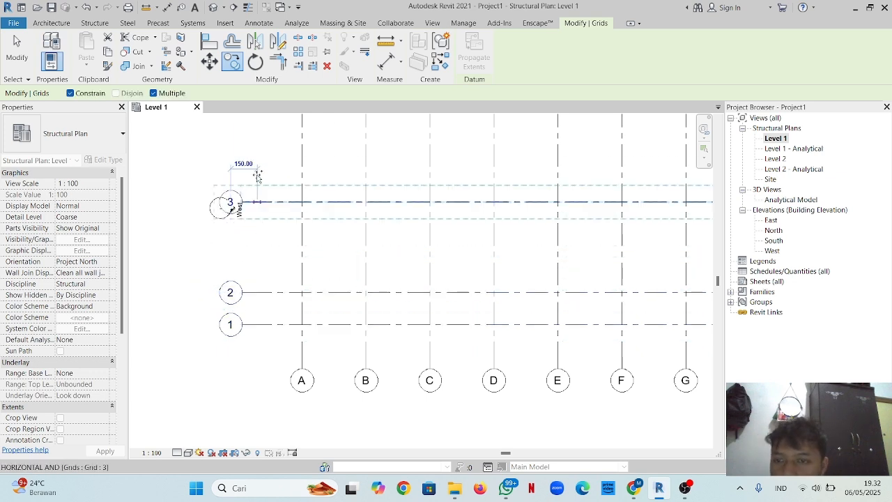
middle_click_drag(257, 194, 257, 366)
scroll(256, 352, "up", 1)
type("240")
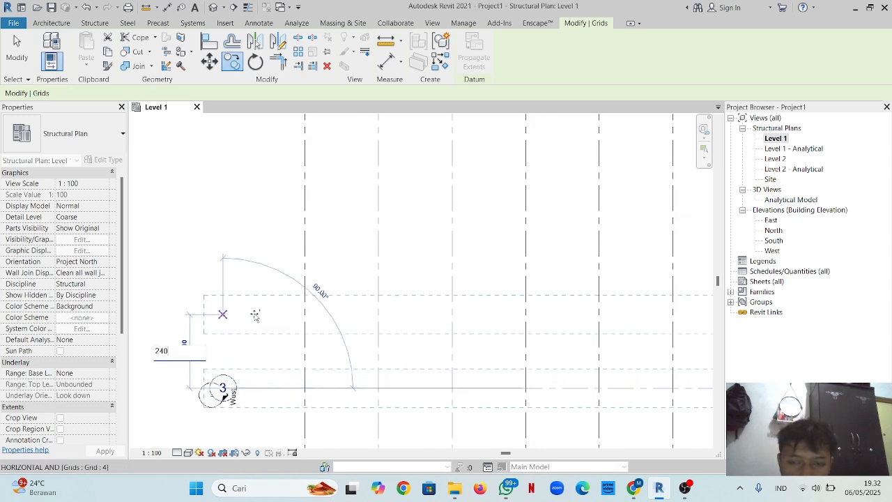
key("Return")
- Copy two more horizontal grids upward from grid 4 at 540 cm and 180 cm spacings, and end the copying
type("540")
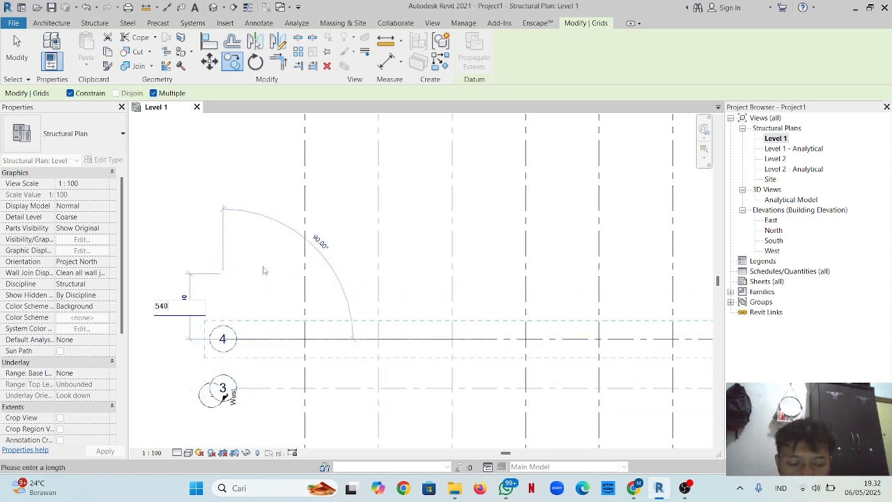
key("Return")
left_click(224, 279)
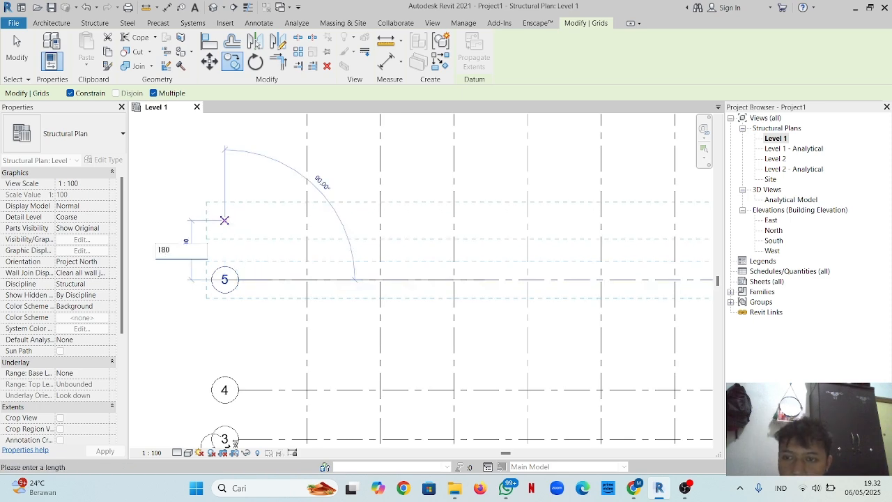
type("180")
key("Return")
key("Escape")
scroll(311, 287, "down", 2)
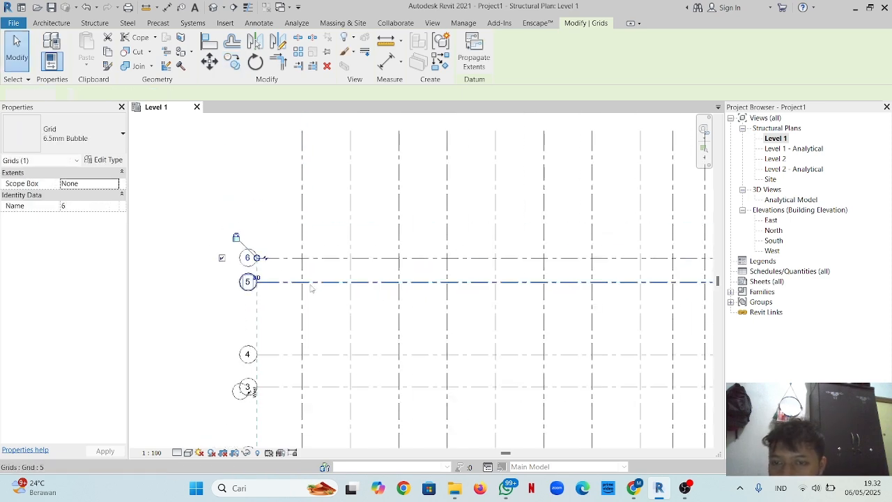
key("Escape")
- Shorten the upper ends of all vertical grids together by pulling grid A's upper end down to just above grid 6
scroll(313, 290, "down", 4)
middle_click_drag(326, 322, 330, 345)
scroll(330, 346, "down", 1)
middle_click_drag(402, 277, 279, 242)
middle_click_drag(368, 262, 415, 267)
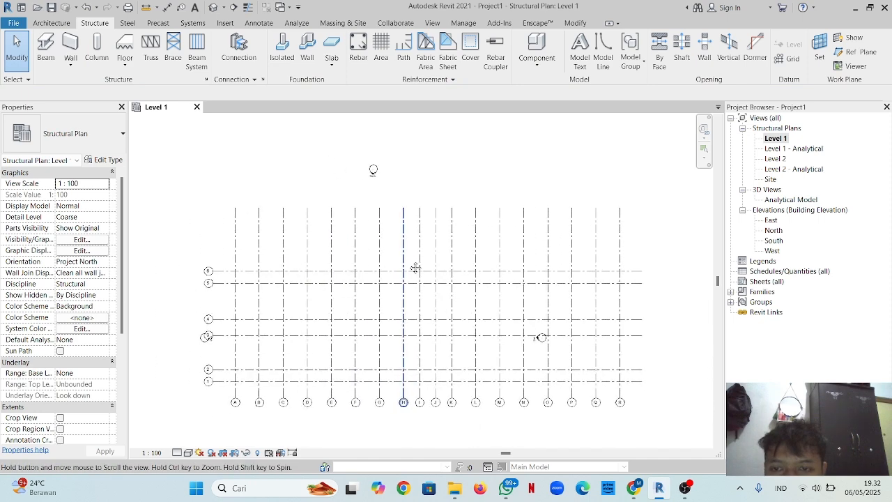
left_click(235, 239)
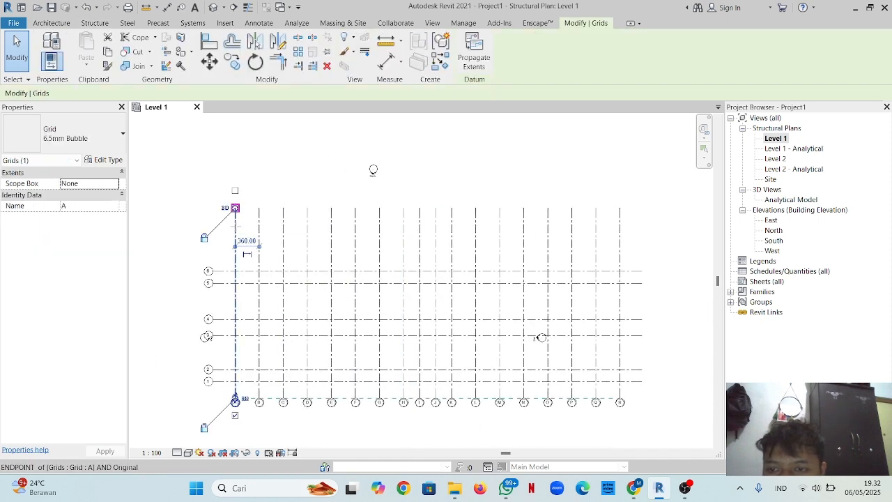
left_click_drag(234, 208, 235, 255)
scroll(246, 336, "down", 1)
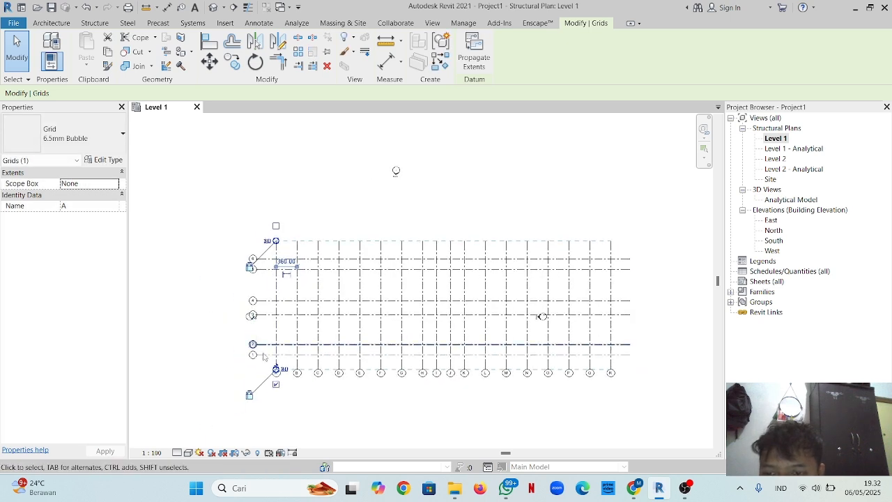
- Extend the bubble ends of all vertical grids slightly downward, away from grid 1, using grid A
left_click(299, 377)
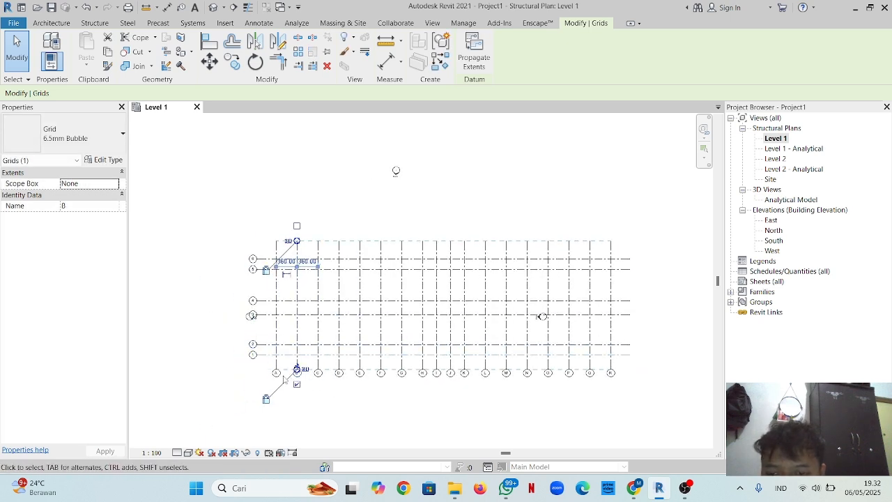
left_click(278, 373)
scroll(279, 370, "up", 5)
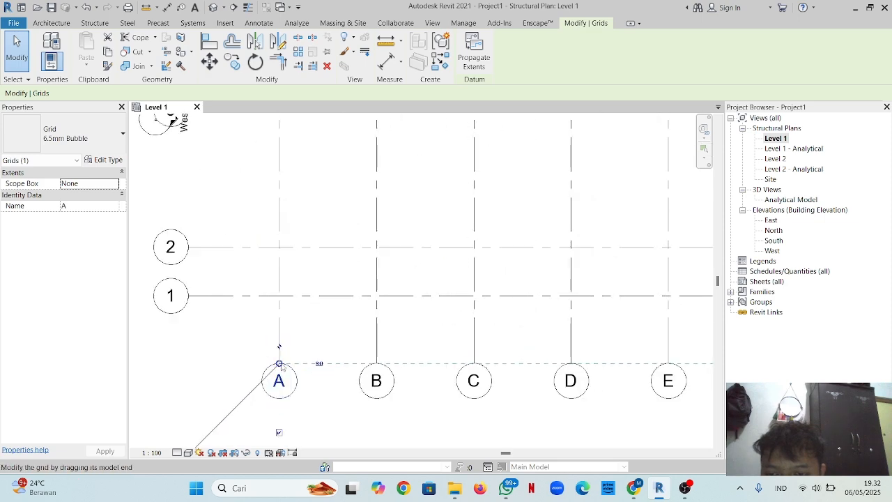
left_click_drag(279, 363, 279, 374)
left_click(319, 398)
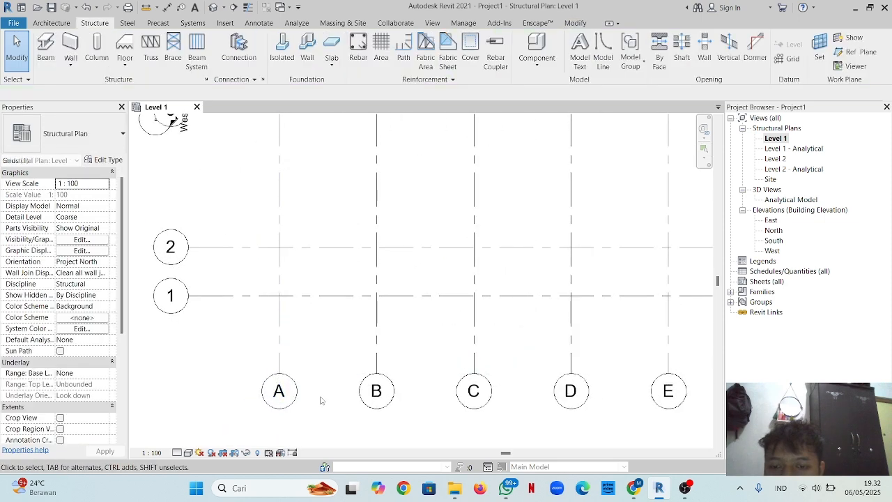
- Move the complete East elevation marker out of the grids to just beyond the right ends of the horizontal grids
scroll(314, 365, "down", 6)
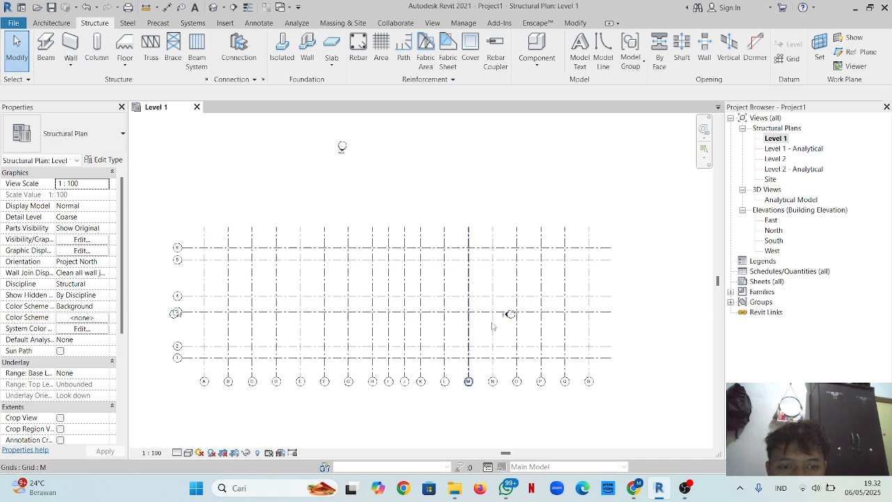
scroll(508, 310, "up", 5)
left_click(549, 318)
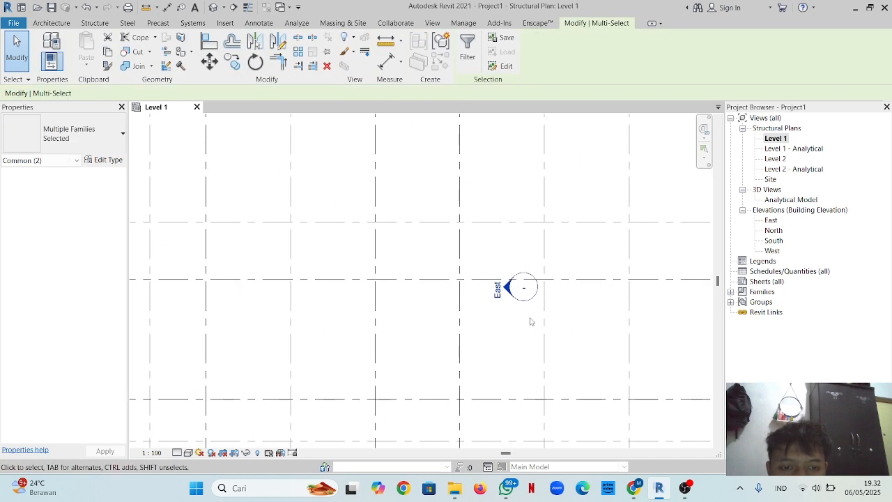
left_click(491, 268)
left_click(525, 327)
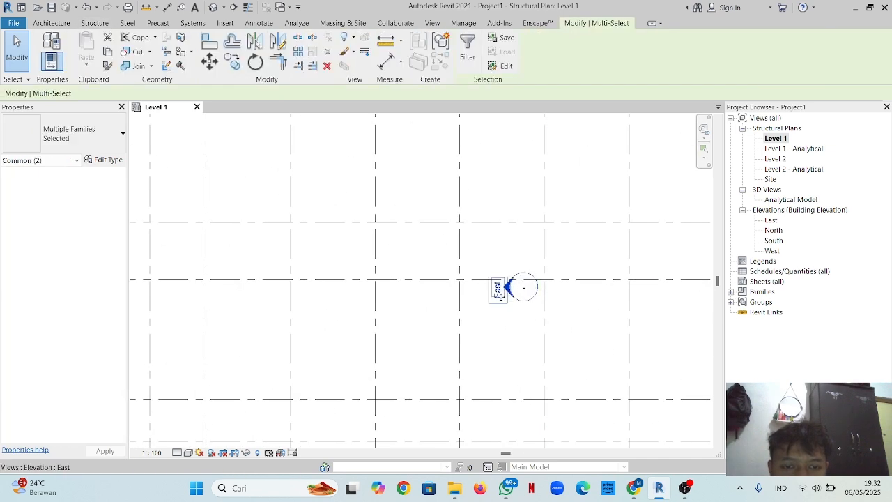
scroll(501, 295, "down", 4)
left_click_drag(638, 291, 635, 280)
scroll(631, 399, "down", 1)
- Move the North elevation marker down near the vertical grids' upper ends and the South marker up just below their bubbles
left_click(388, 174)
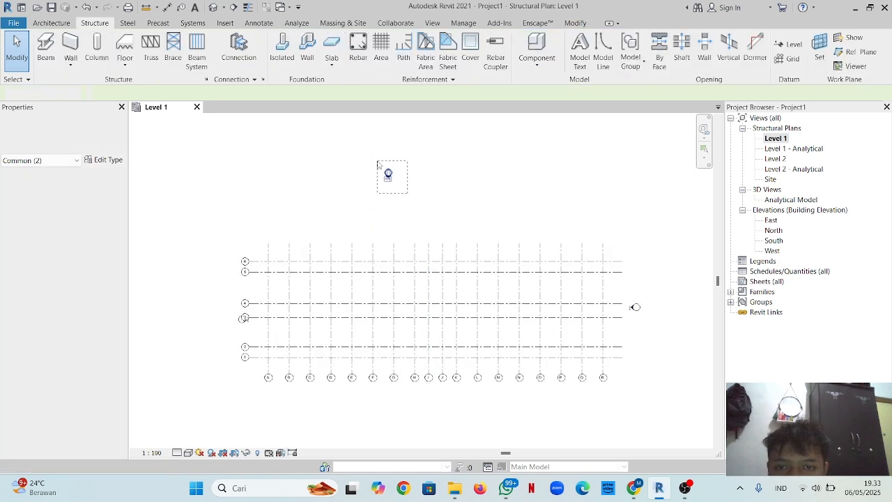
left_click_drag(421, 211, 430, 230)
middle_click_drag(440, 348, 429, 311)
left_click(373, 427)
left_click(377, 427)
left_click_drag(378, 425, 426, 370)
- Move the complete West elevation marker off the grid 3 bubble to just left of the numbered bubbles
scroll(359, 312, "up", 5)
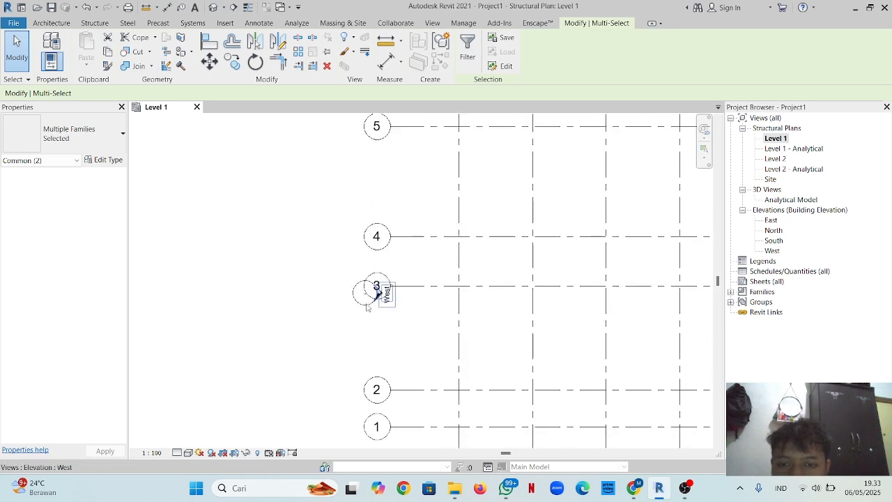
left_click(367, 306)
left_click(395, 312)
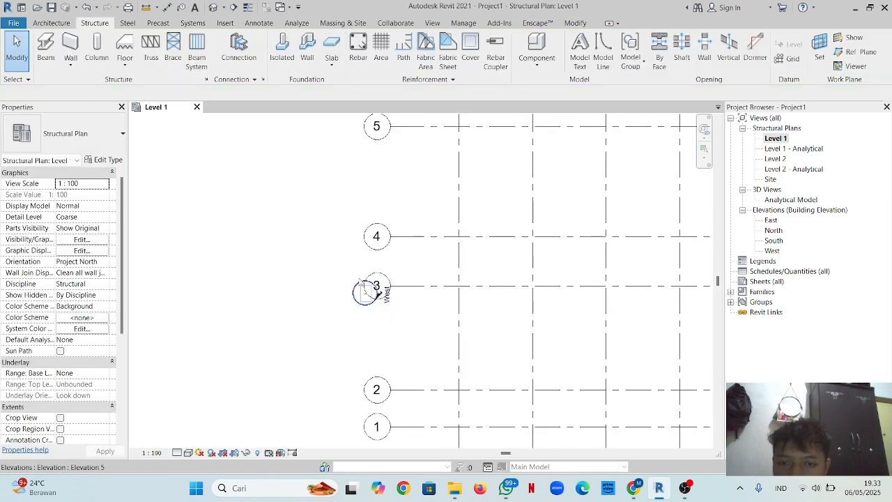
left_click_drag(345, 275, 397, 315)
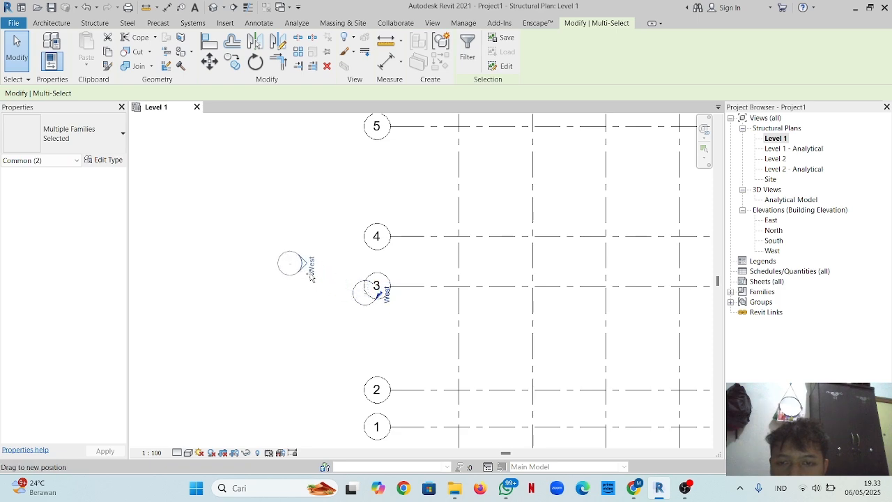
scroll(310, 275, "down", 6)
left_click_drag(311, 276, 322, 272)
scroll(323, 336, "up", 1)
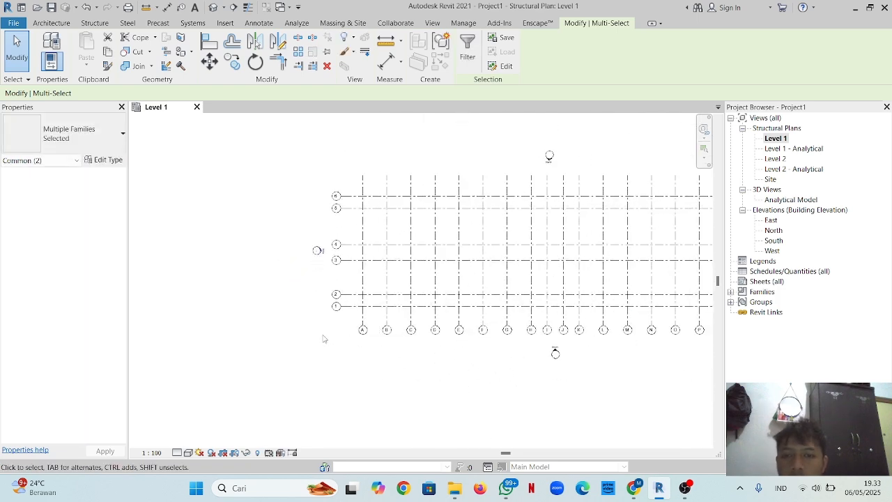
- Start an aligned dimension chain between grid 1 and the lettered bubbles, picking vertical grids A through K in order
scroll(377, 326, "down", 1)
mouse_move(416, 335)
middle_mouse_down()
mouse_move(369, 354)
mouse_move(272, 348)
middle_mouse_up()
scroll(369, 357, "up", 1)
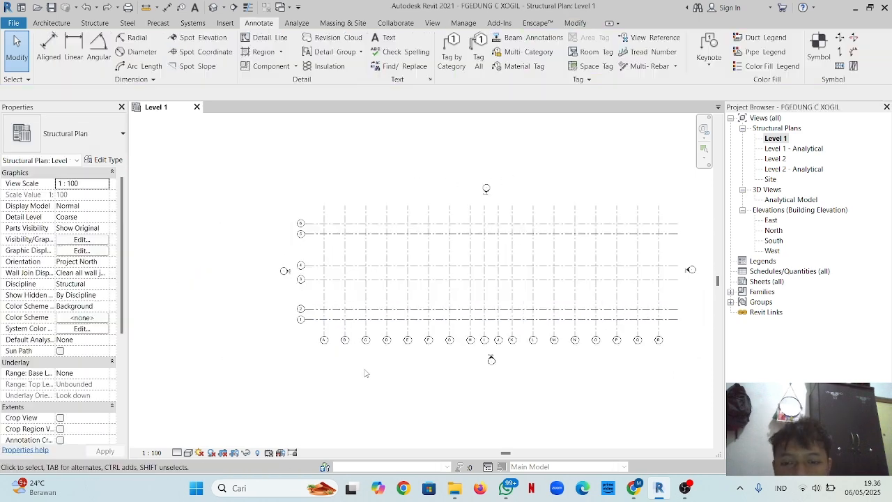
middle_click_drag(365, 374, 352, 421)
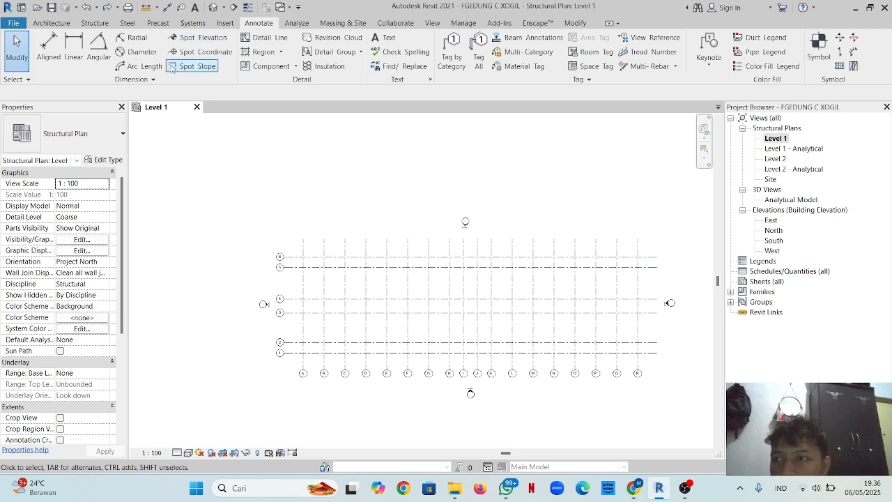
left_click(48, 48)
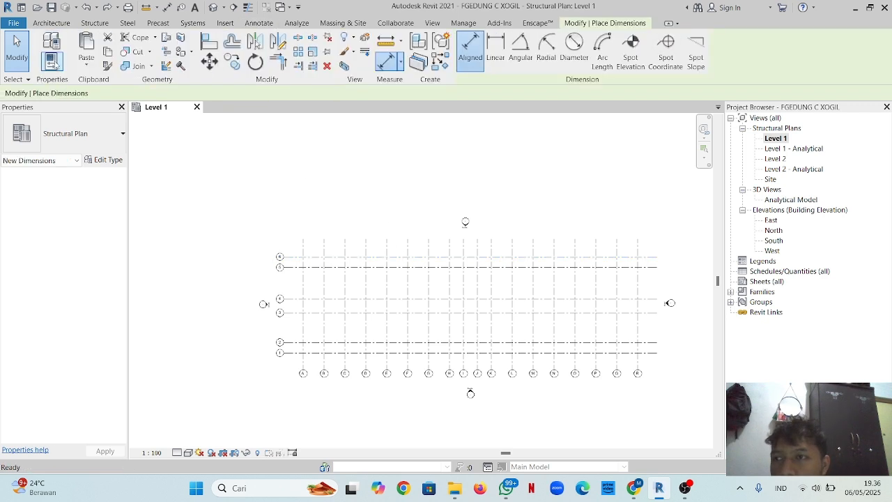
scroll(311, 304, "up", 2)
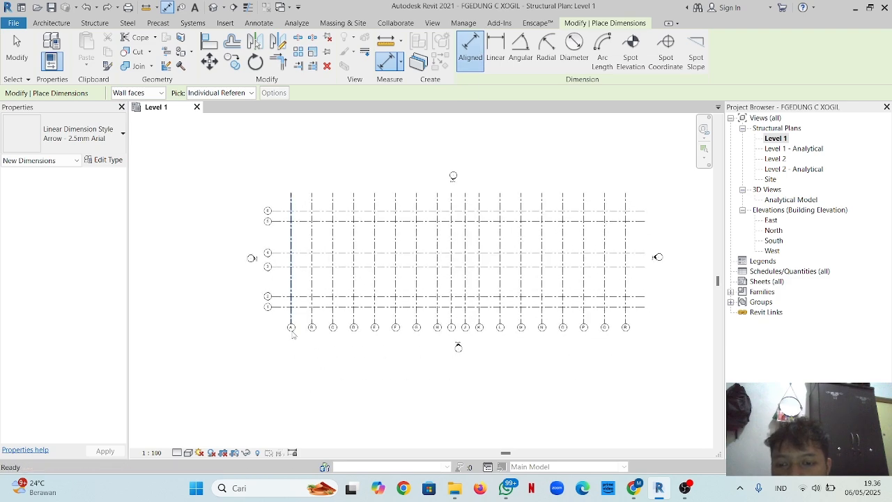
left_click(301, 312)
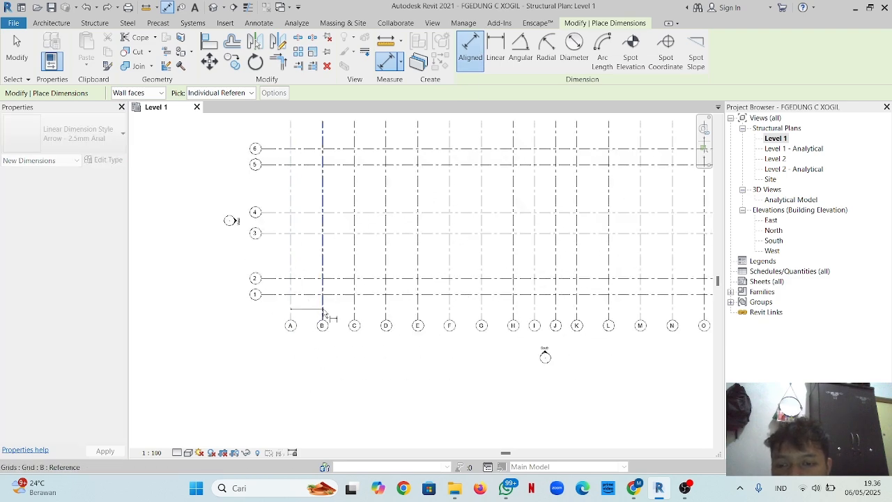
left_click(355, 312)
left_click(387, 312)
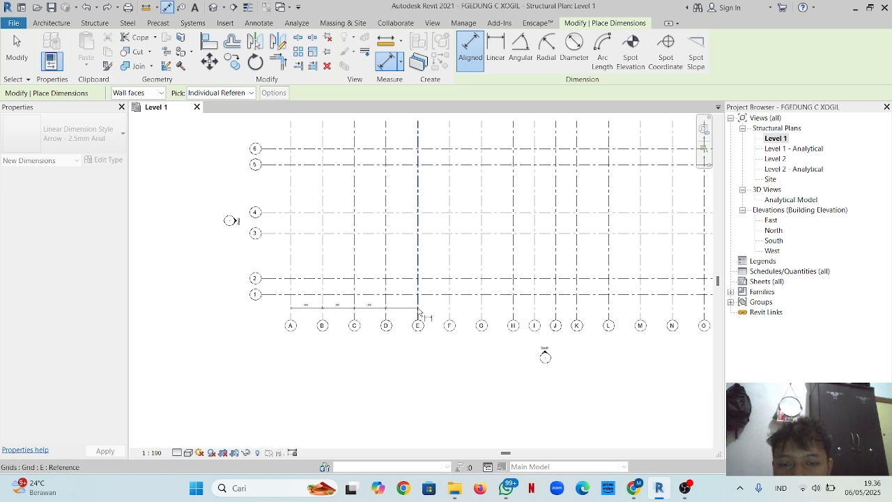
left_click(418, 312)
left_click(449, 312)
left_click(482, 312)
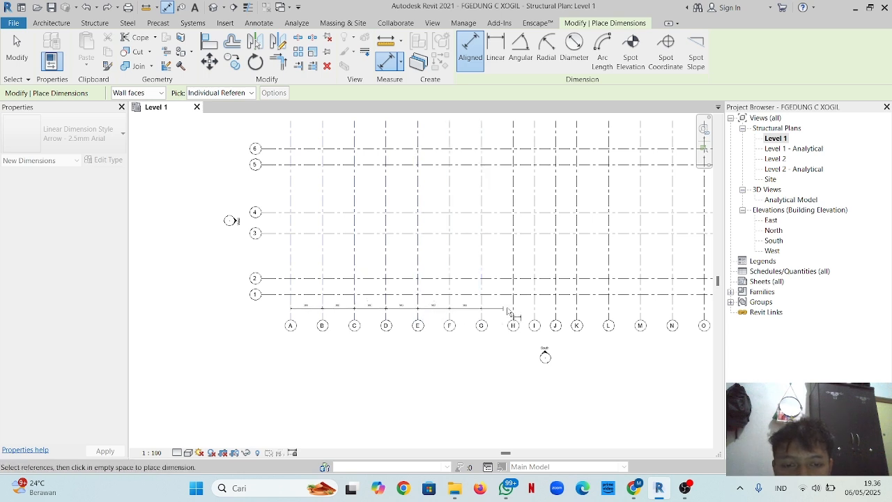
left_click(513, 312)
left_click(534, 313)
left_click(556, 312)
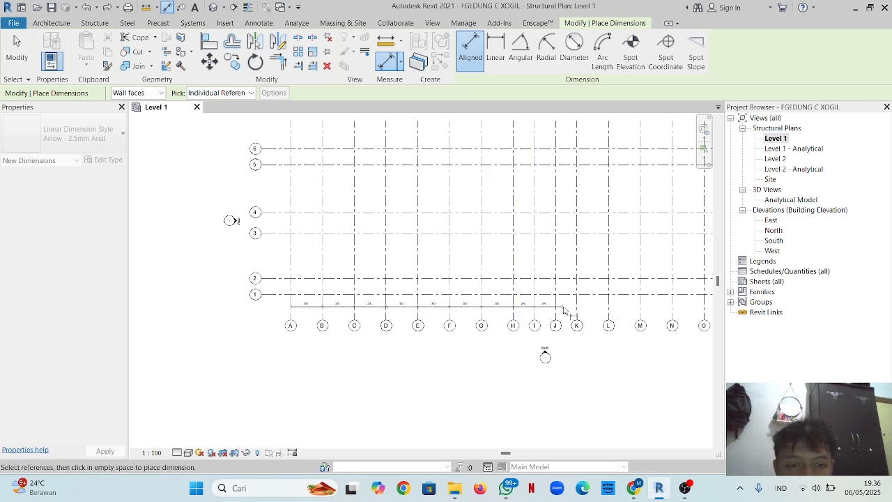
left_click(575, 311)
- Continue the aligned dimension chain through vertical grids L to R and place it just below grid 1
middle_click_drag(575, 311, 284, 325)
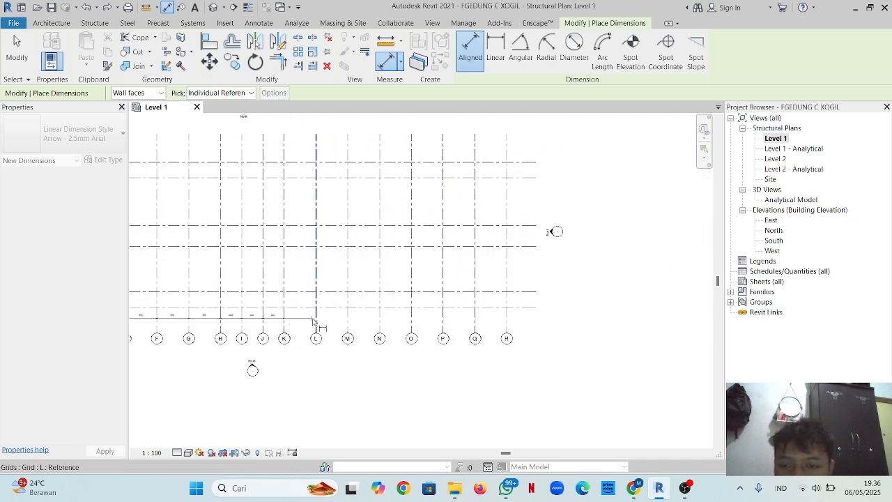
left_click(316, 322)
left_click(348, 322)
left_click(380, 324)
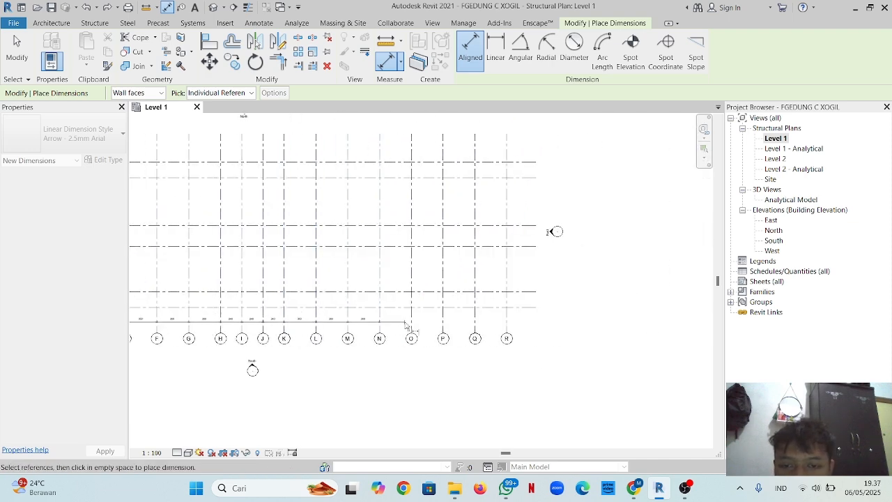
left_click(411, 324)
left_click(443, 326)
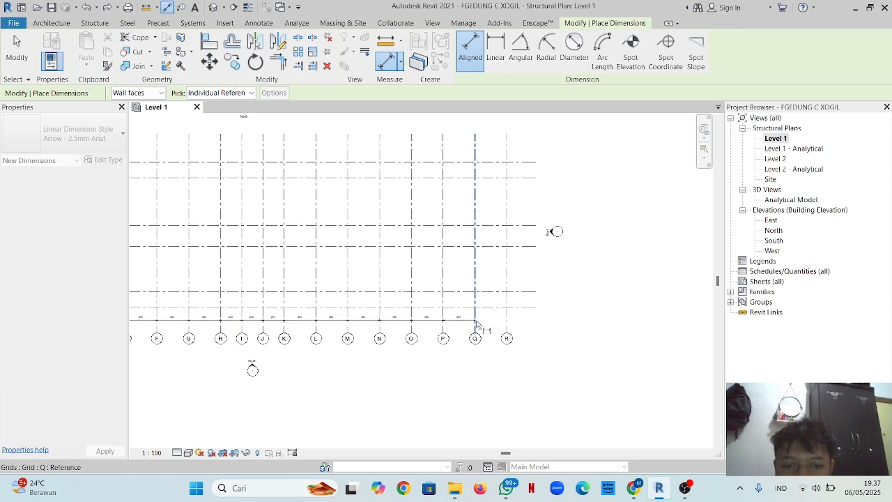
left_click(476, 324)
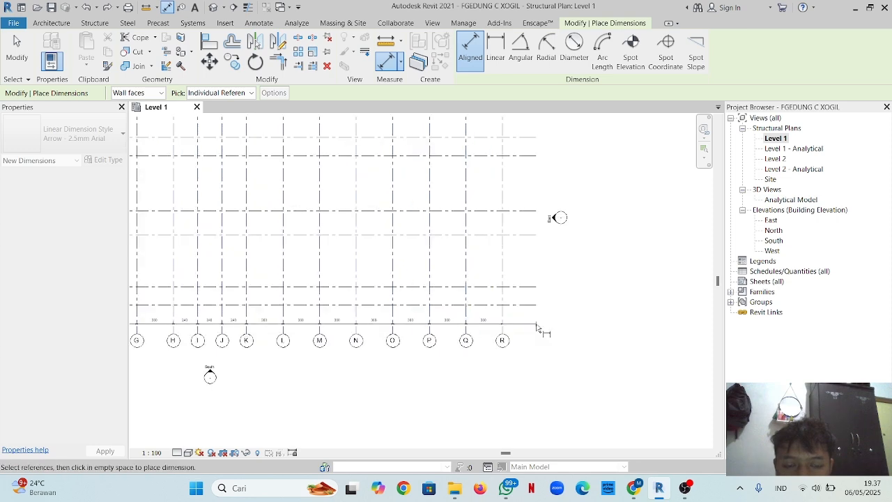
middle_click_drag(525, 342, 661, 290)
scroll(660, 289, "up", 2)
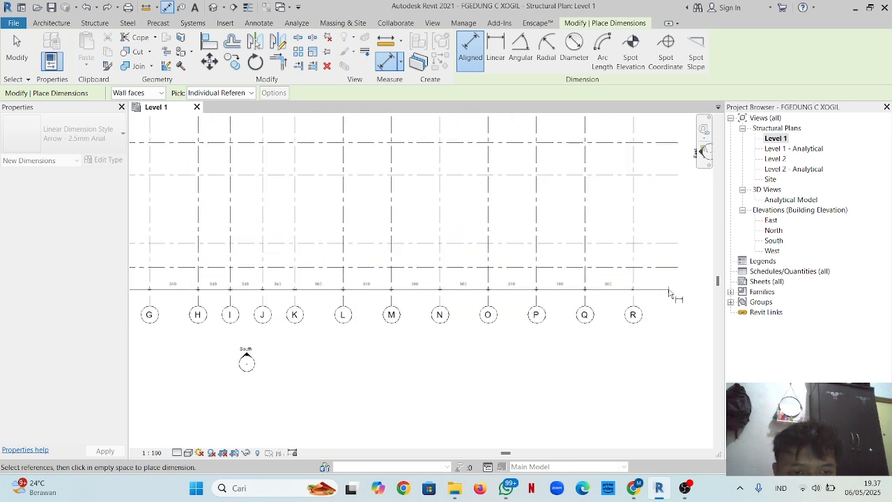
left_click(667, 292)
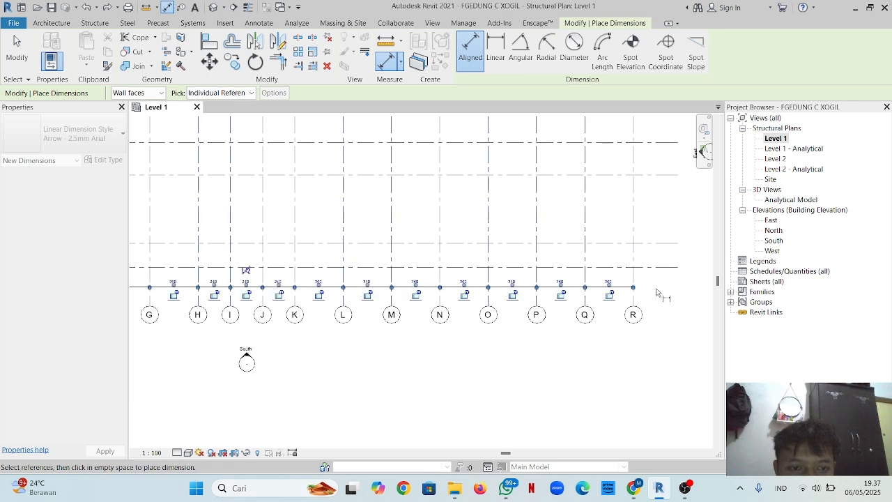
- Place an aligned dimension chain across grids 1 to 6, between the numbered bubbles and grid A
scroll(536, 363, "down", 3)
middle_click_drag(536, 364, 696, 361)
middle_click_drag(354, 353, 398, 392)
scroll(372, 363, "up", 3)
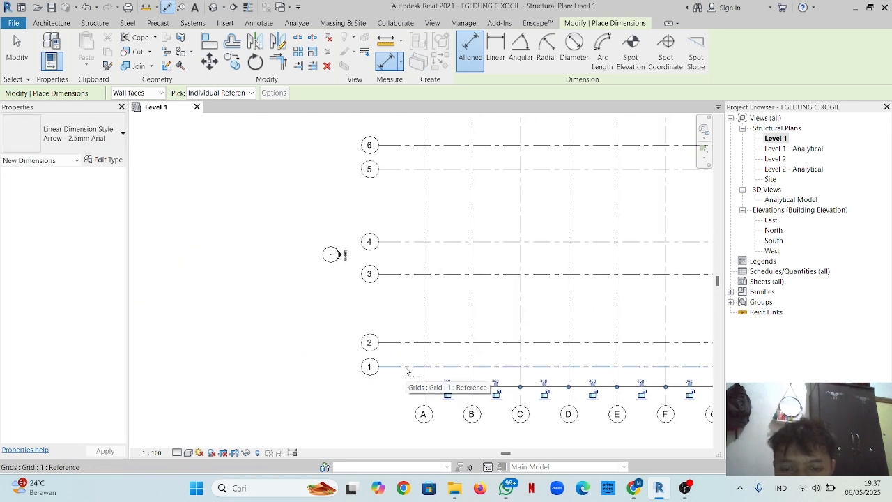
left_click(406, 367)
left_click(406, 342)
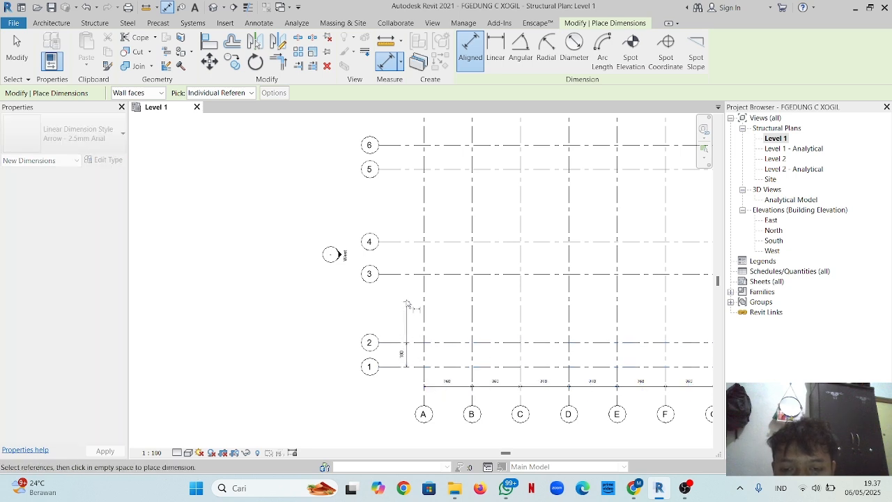
left_click(405, 242)
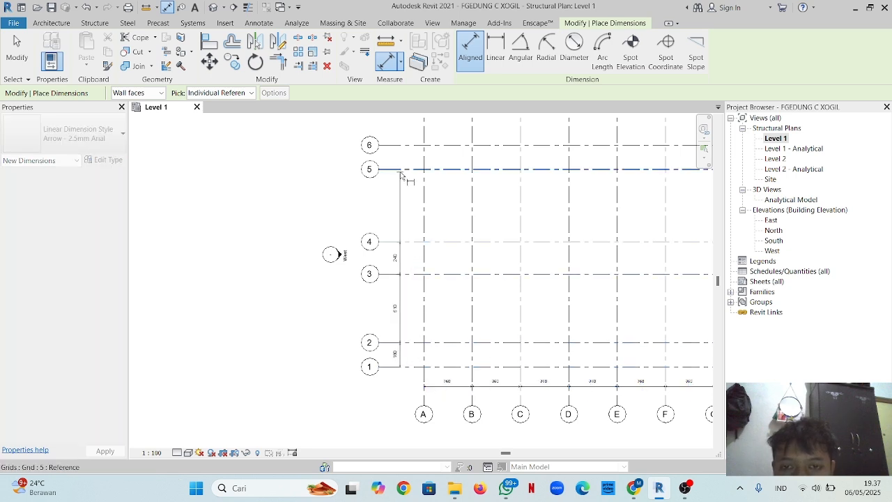
left_click(404, 169)
left_click(403, 145)
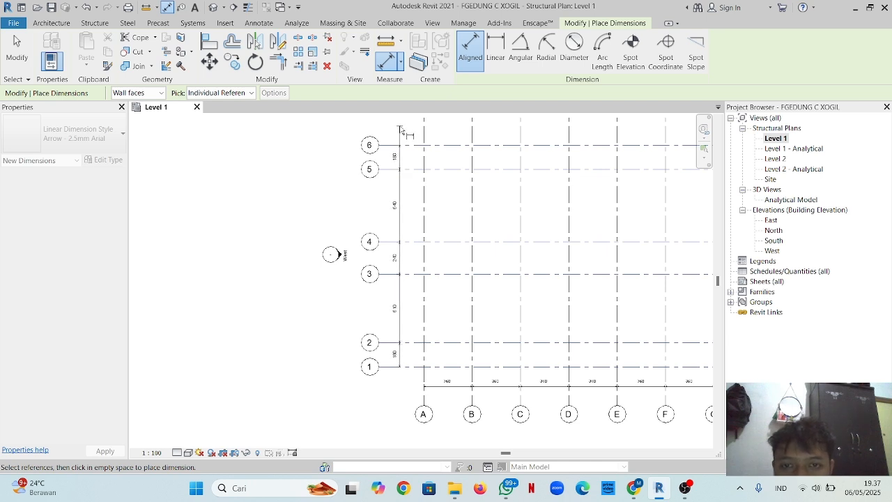
left_click(401, 131)
scroll(382, 310, "down", 3)
middle_click_drag(382, 308, 236, 299)
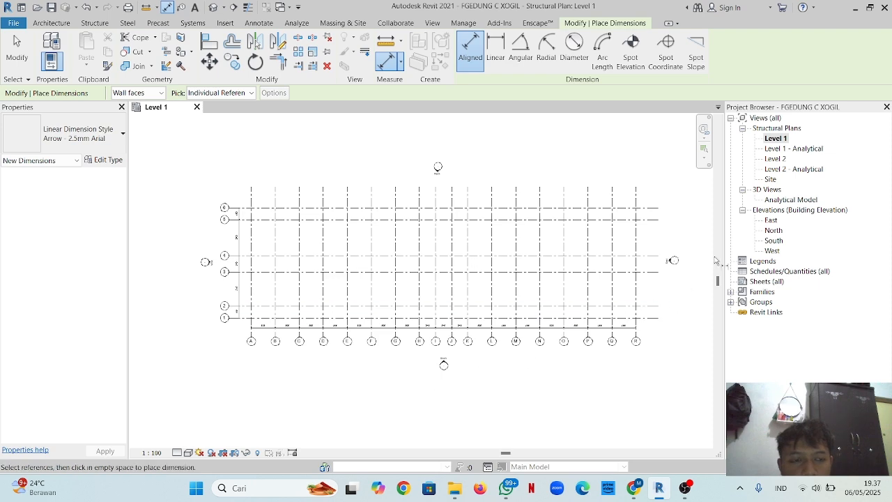
key("Escape")
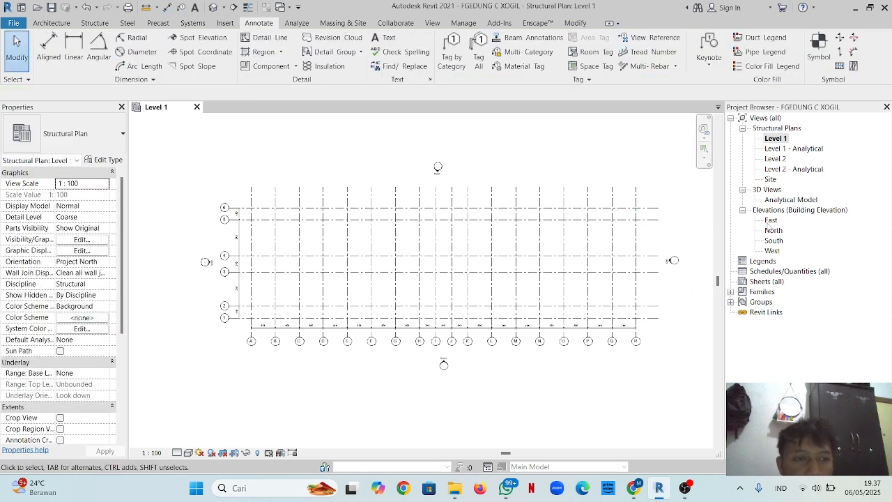
- Open the East elevation and set the type of its six grids to show non-plan view symbols at Bottom
double_click(770, 220)
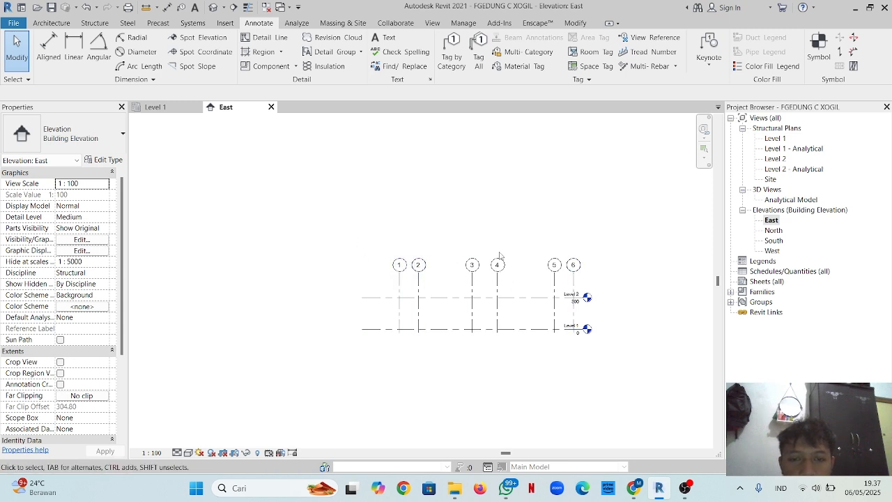
left_click_drag(577, 273, 328, 221)
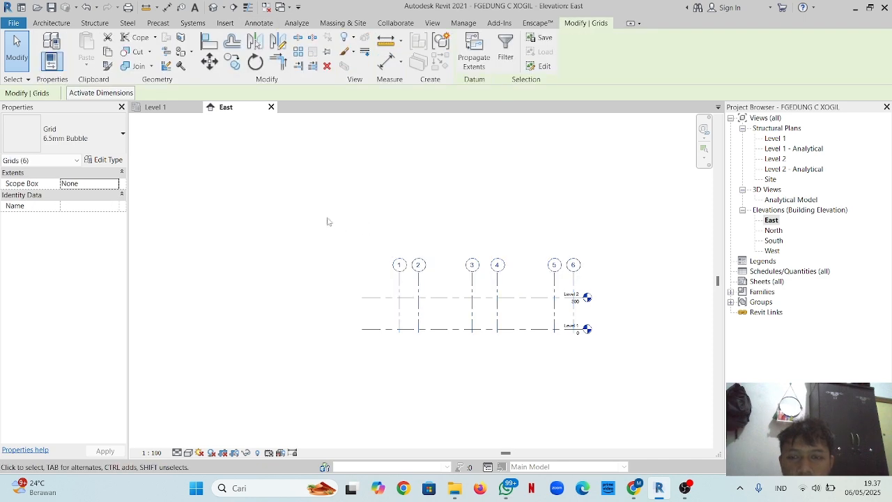
left_click(105, 161)
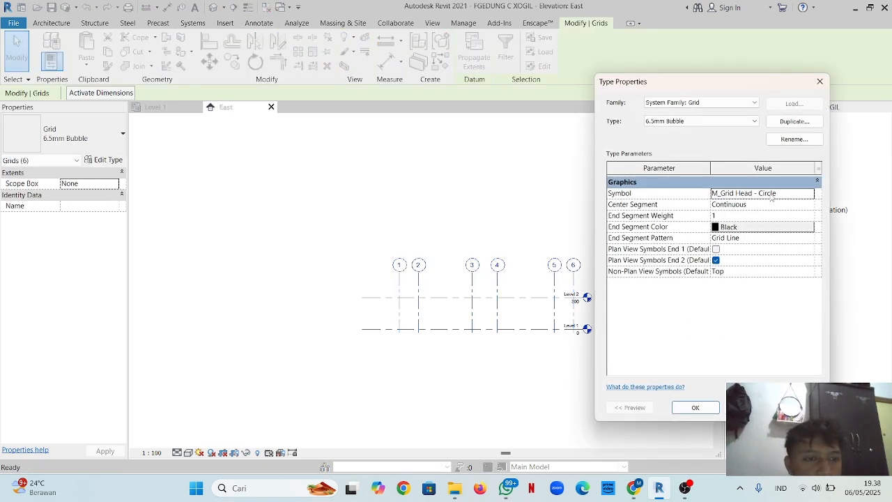
left_click(809, 272)
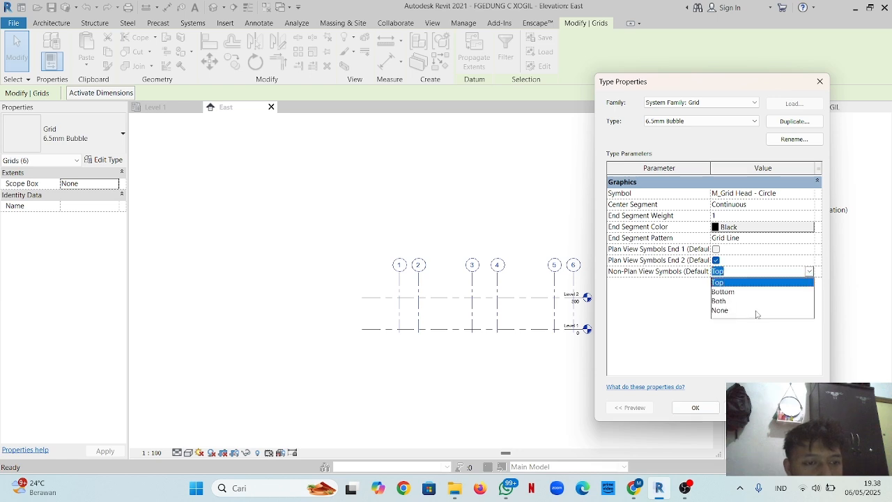
left_click(725, 291)
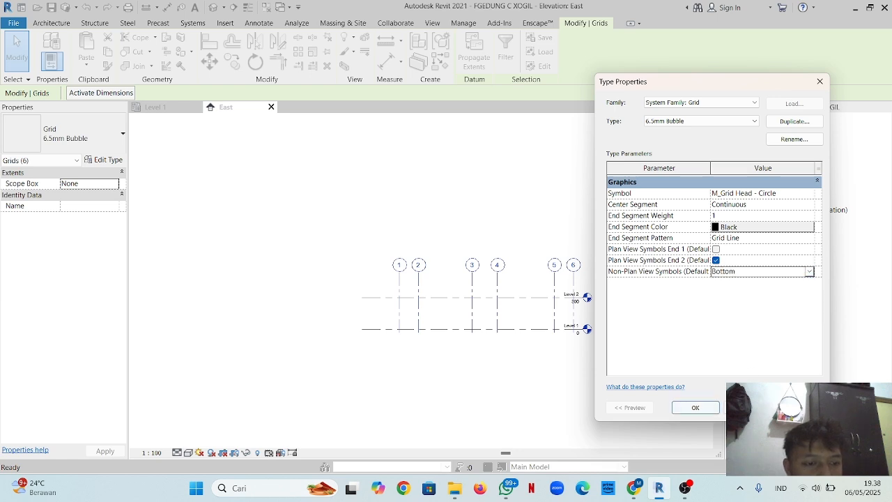
left_click(799, 407)
left_click(677, 408)
- Extend the lower ends of the aligned numbered grids so their bubbles sit well below Level 1
scroll(620, 317, "up", 4)
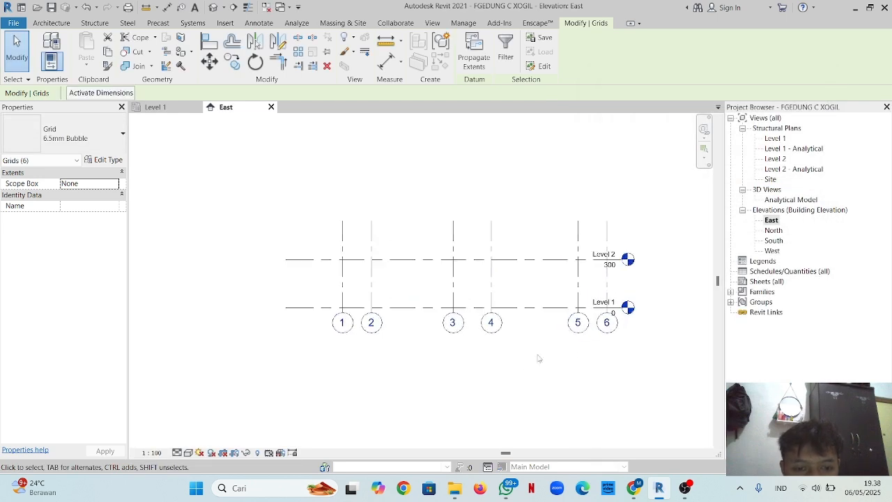
mouse_move(622, 317)
left_mouse_down()
mouse_move(623, 366)
mouse_move(625, 317)
mouse_move(625, 329)
left_mouse_up()
key("ctrl+z")
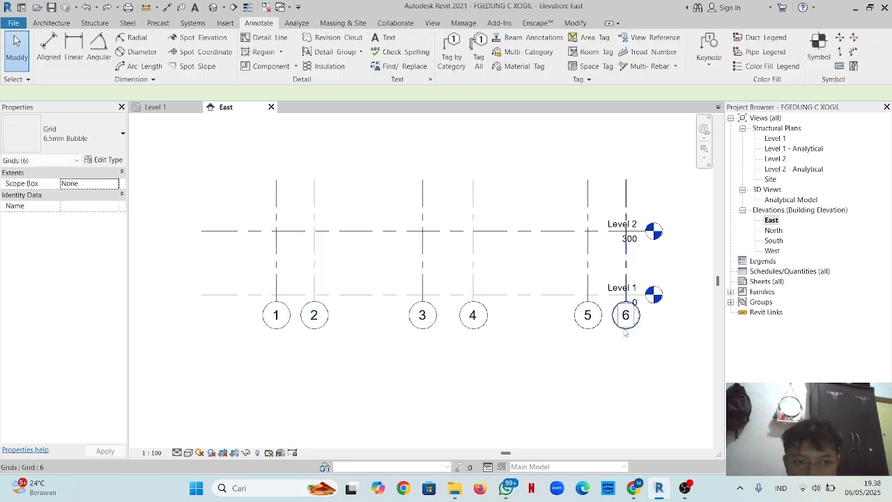
left_click(625, 312)
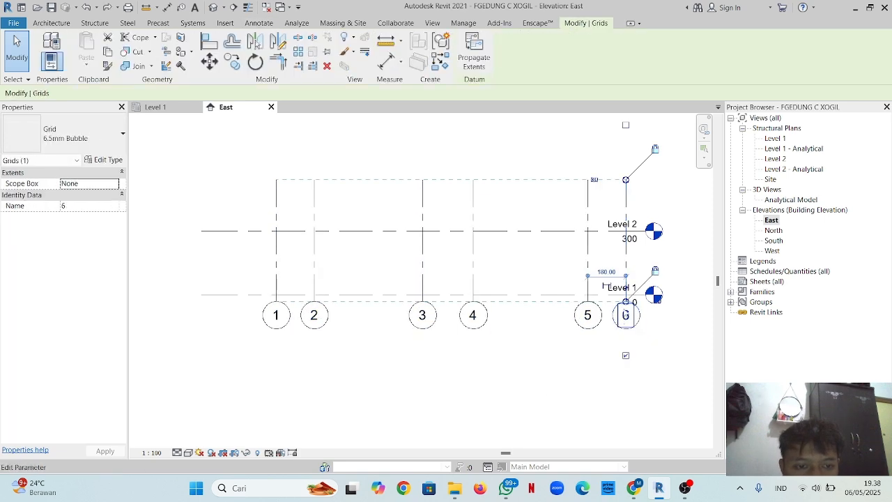
left_click_drag(626, 301, 625, 368)
left_click(665, 365)
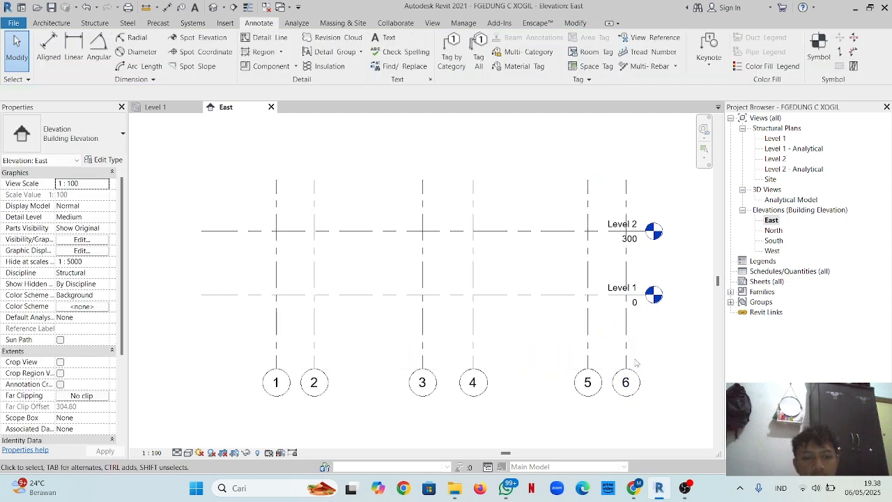
scroll(595, 270, "down", 4)
middle_click_drag(591, 243, 597, 310)
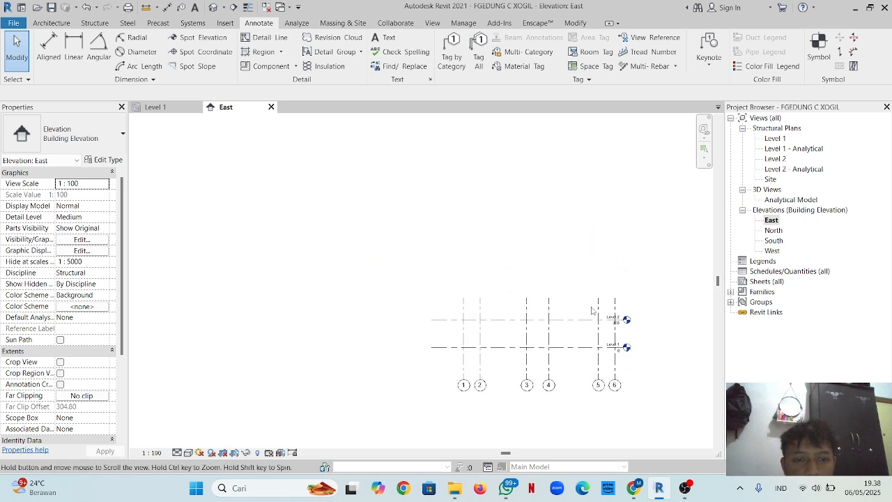
left_click_drag(616, 301, 544, 299)
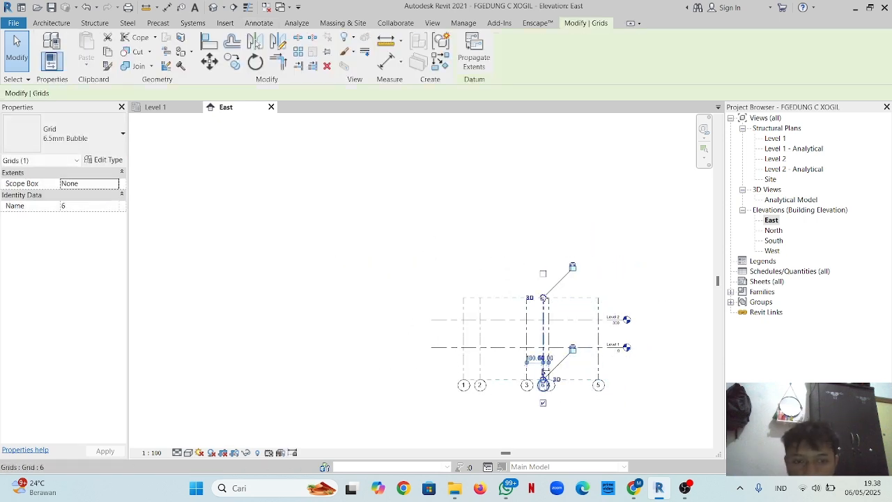
key("ctrl+z")
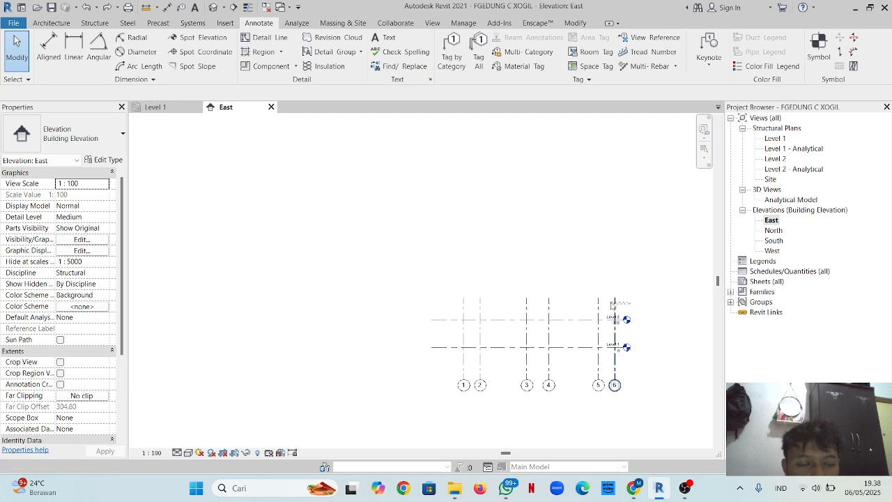
left_click_drag(460, 297, 459, 297)
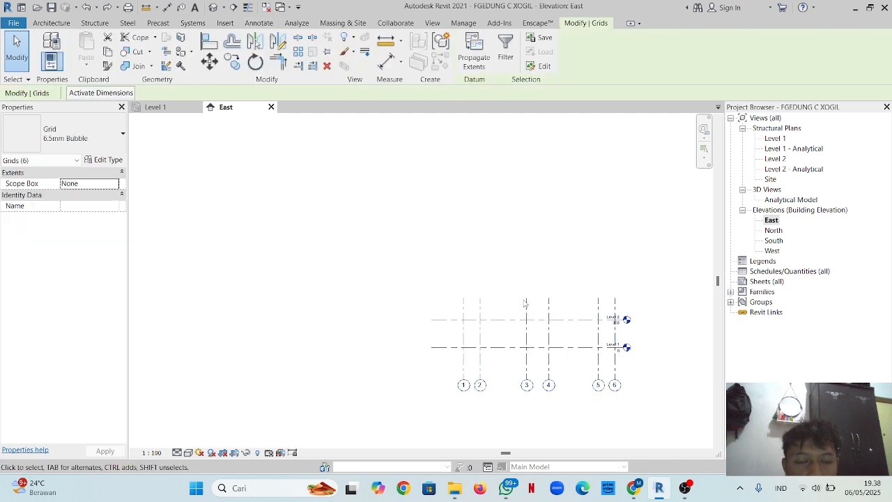
- Stretch the upper ends of the aligned numbered grids far above Level 2 using grid 6's end
left_click(615, 303)
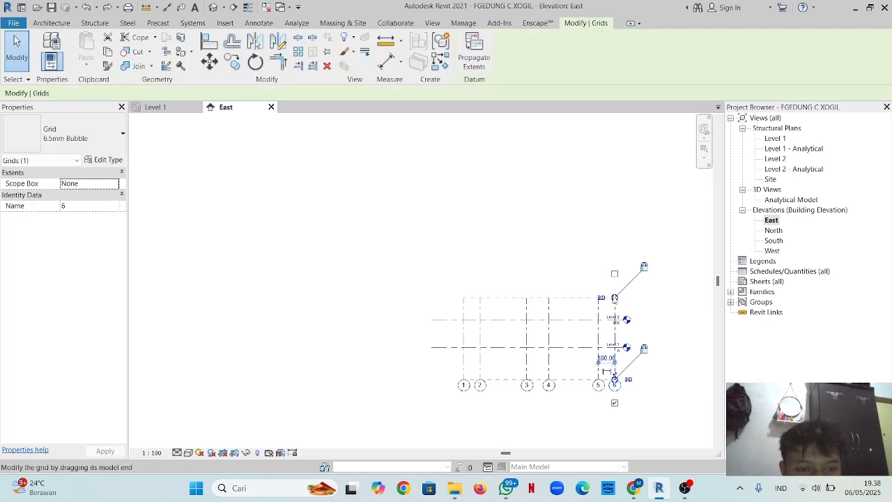
scroll(616, 302, "up", 2)
left_click_drag(616, 296, 616, 124)
left_click(629, 182)
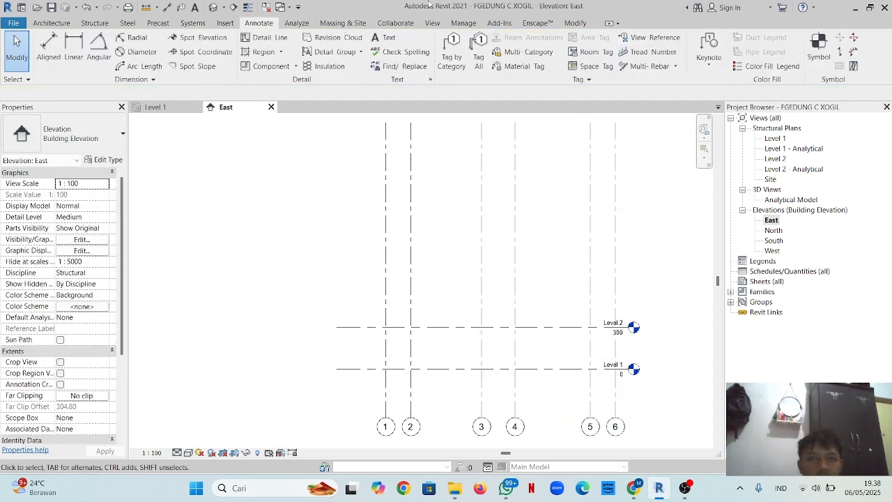
- Draw two new levels above Level 2 at elevations of about 660 and 910, aligned with the existing level ends
left_click(94, 24)
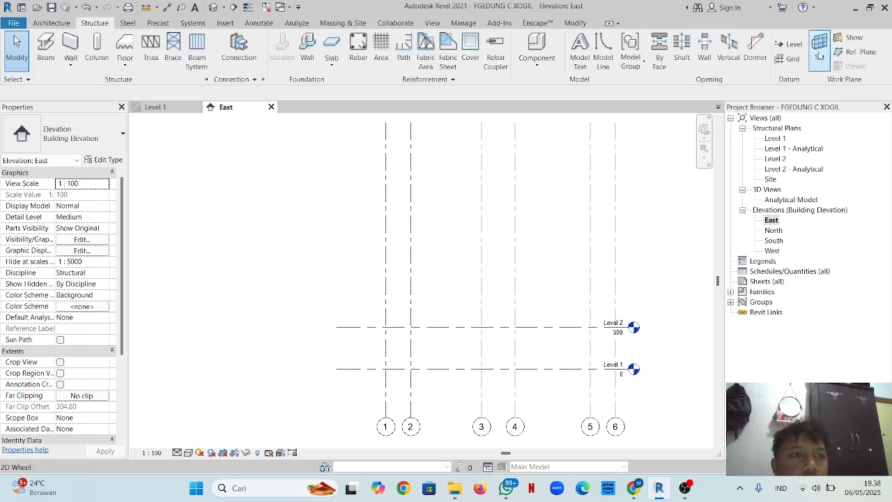
left_click(778, 45)
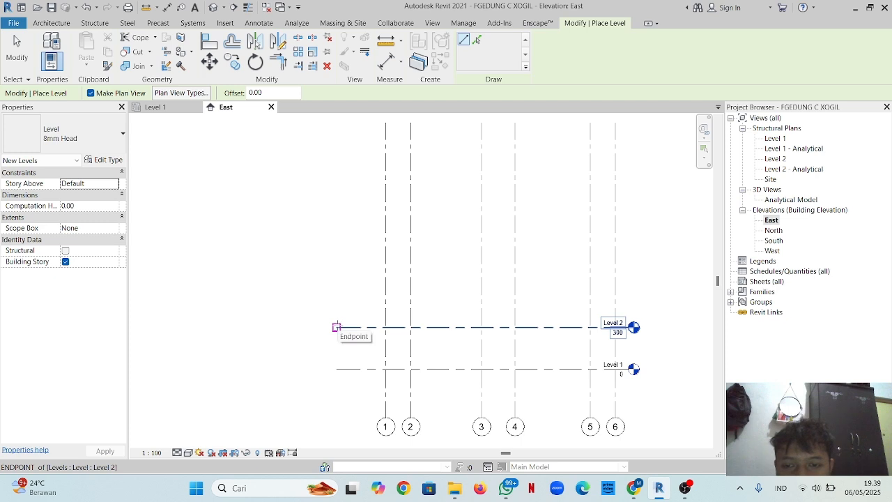
left_click(336, 278)
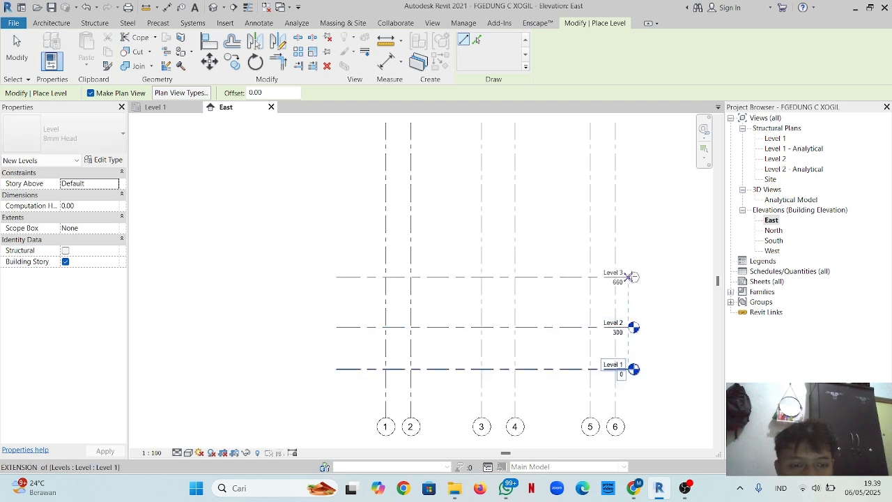
left_click(629, 277)
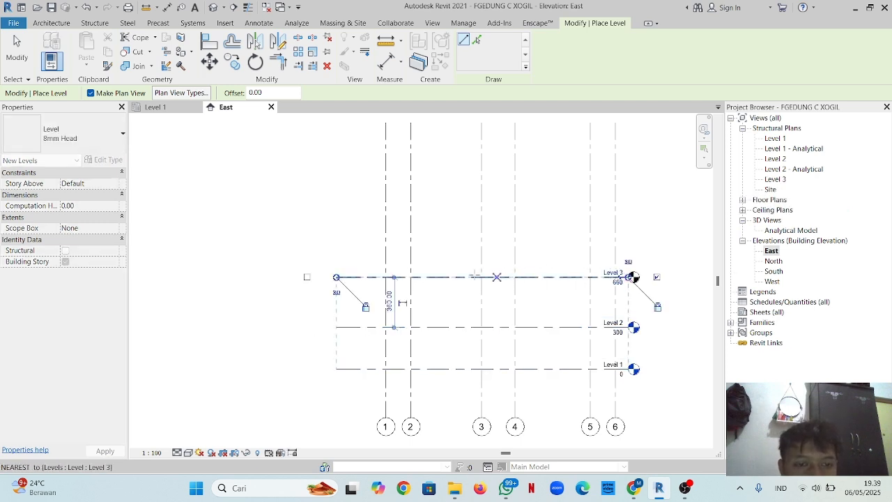
left_click(337, 243)
left_click(629, 242)
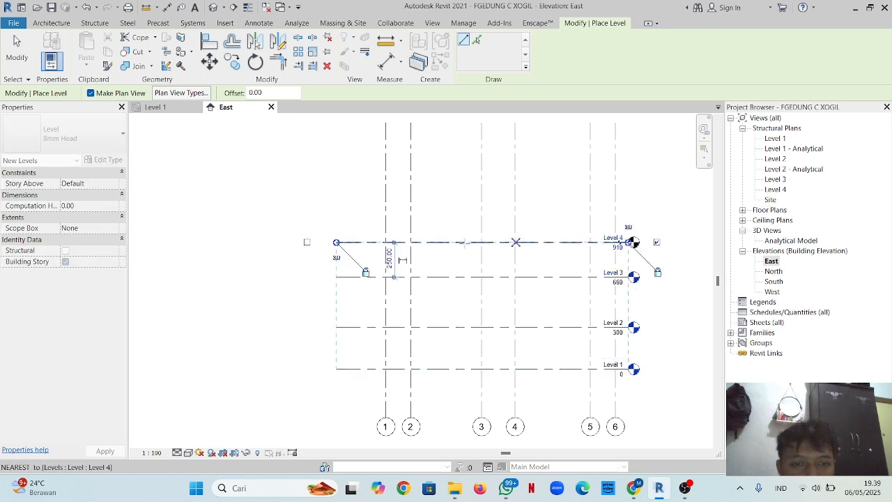
- Draw three further levels above at elevations of about 1200, 1480 and 1680, aligned with the ends of those below
left_click(337, 202)
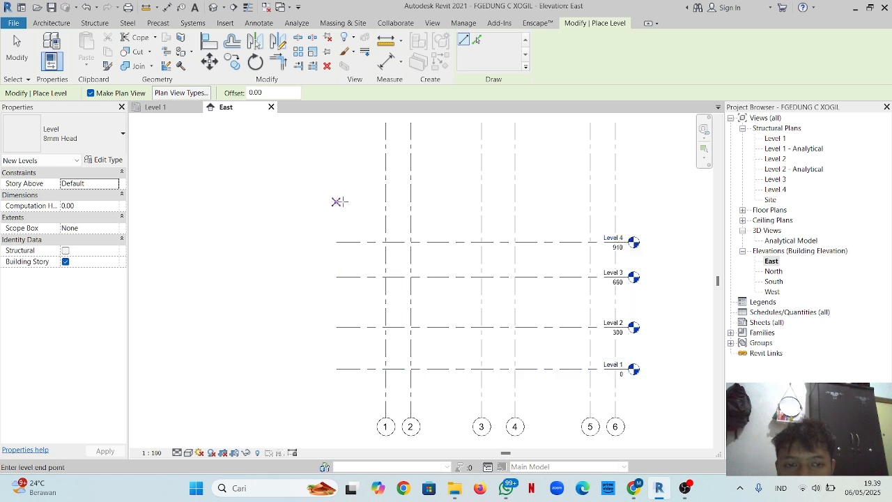
left_click(629, 202)
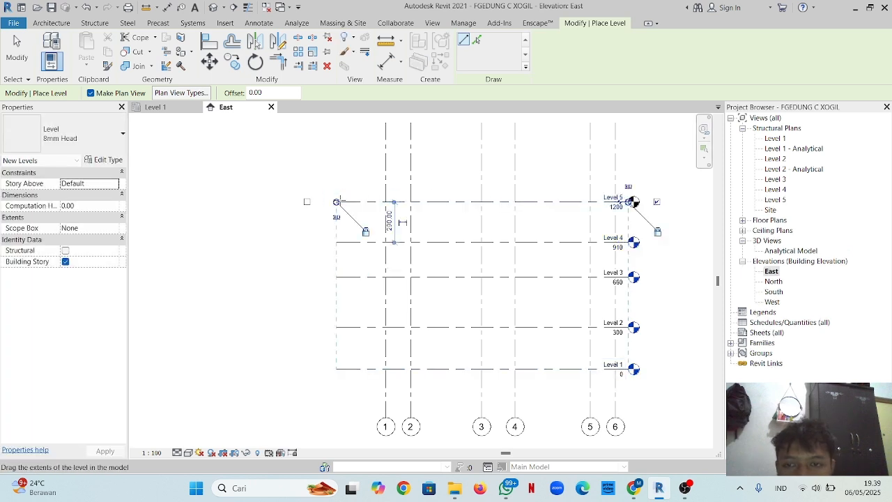
left_click(336, 163)
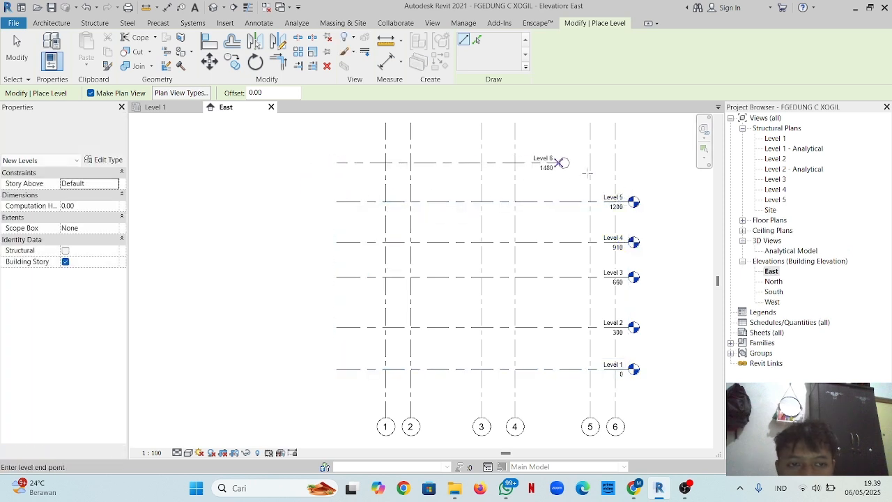
left_click(630, 163)
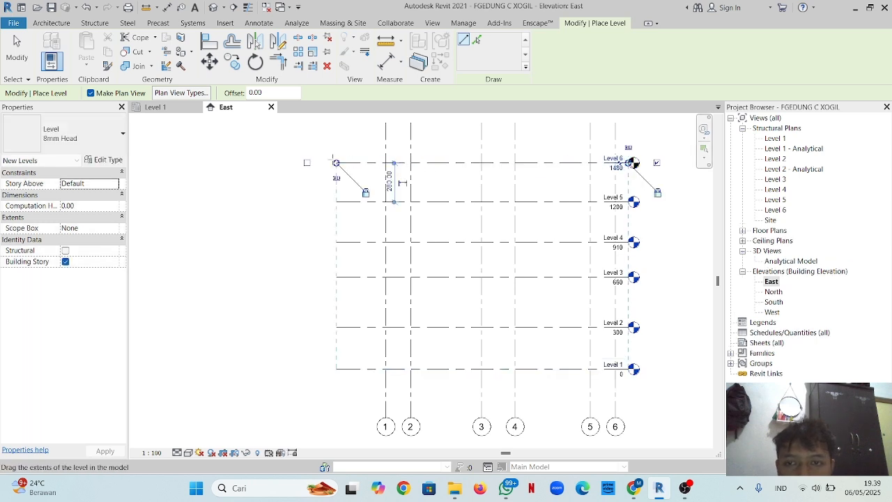
left_click(337, 134)
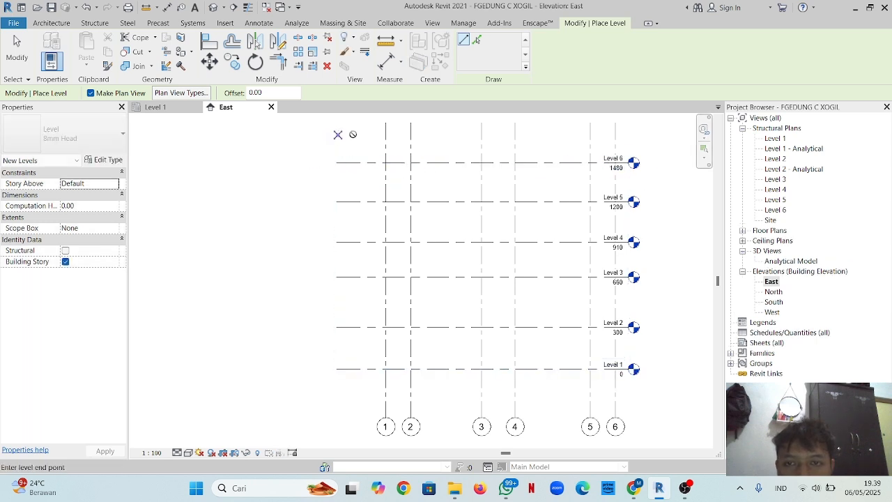
left_click(631, 135)
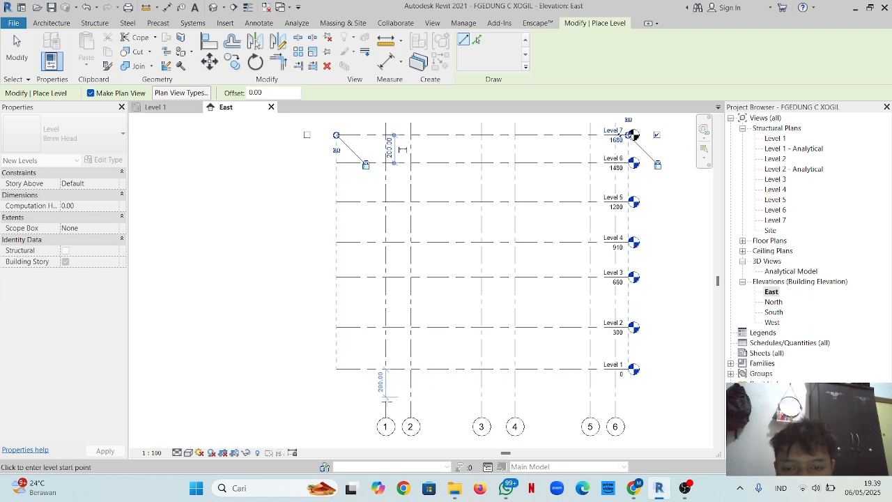
- Draw a level below Level 1 at an elevation of about -150, aligned with the other level ends
left_click(336, 390)
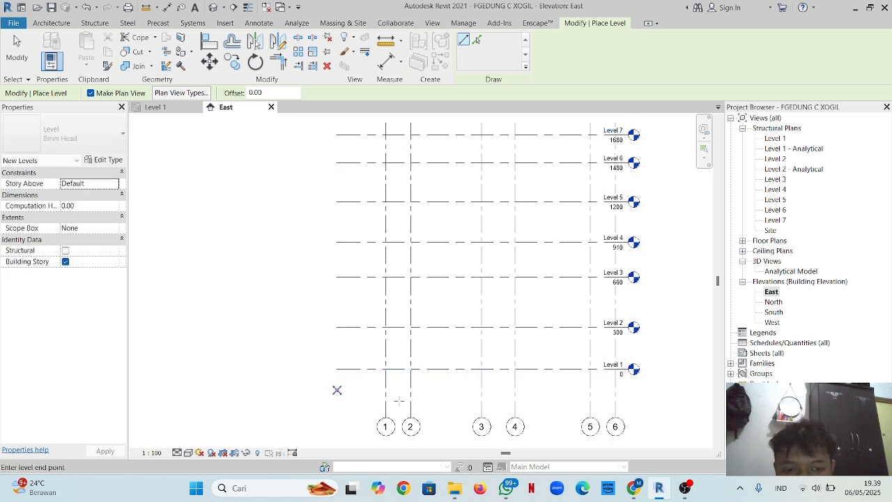
left_click(631, 390)
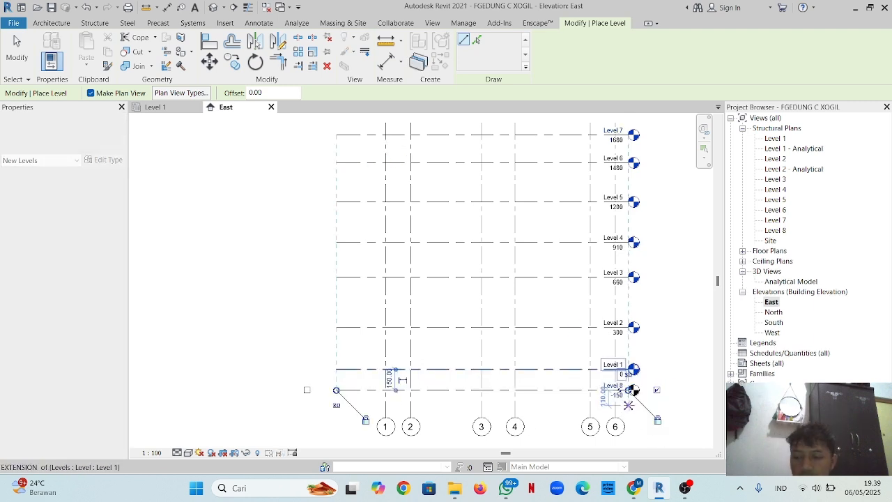
scroll(641, 359, "up", 2)
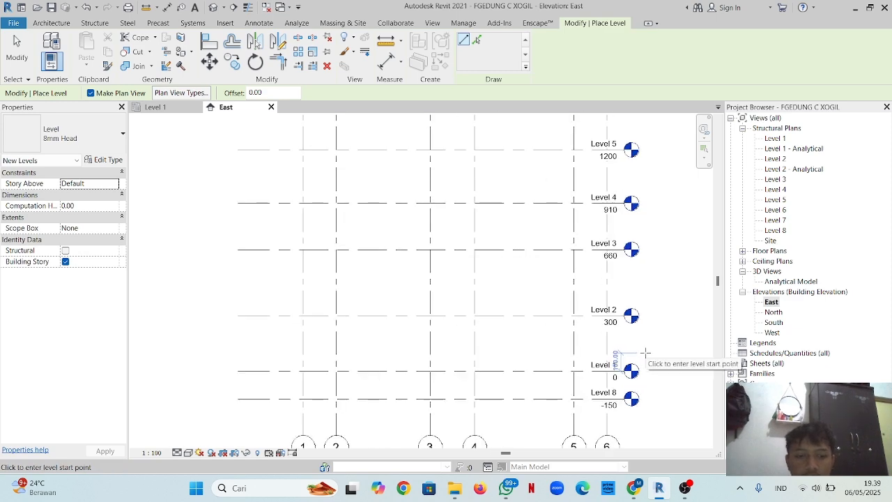
- Rename the lowest level, Level 8, as Pondasi together with its corresponding views
key("Escape")
key("Escape")
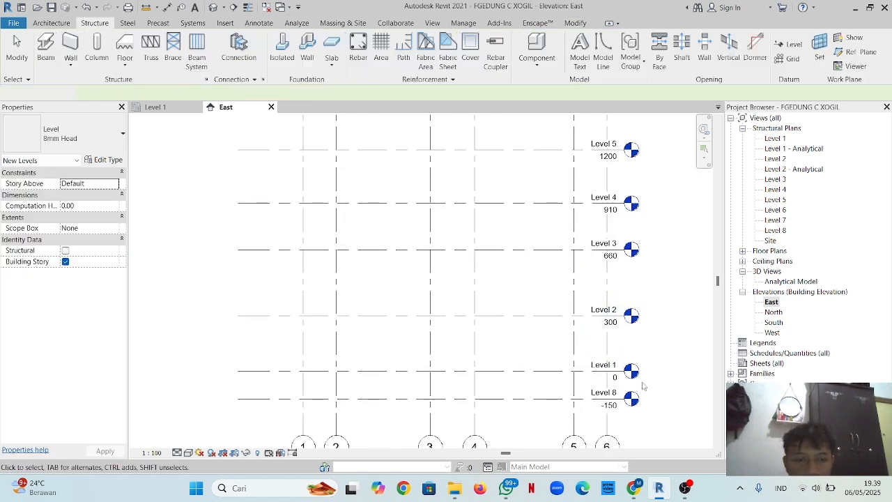
scroll(627, 376, "down", 3)
scroll(573, 319, "up", 4)
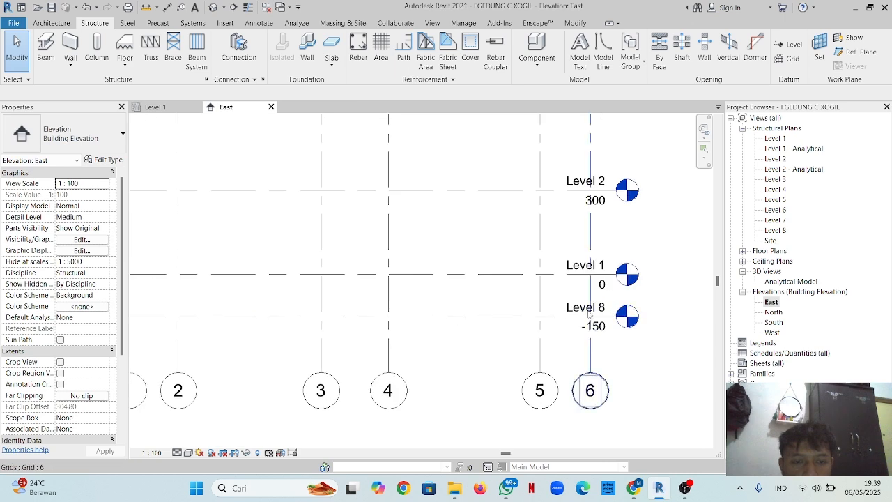
double_click(575, 311)
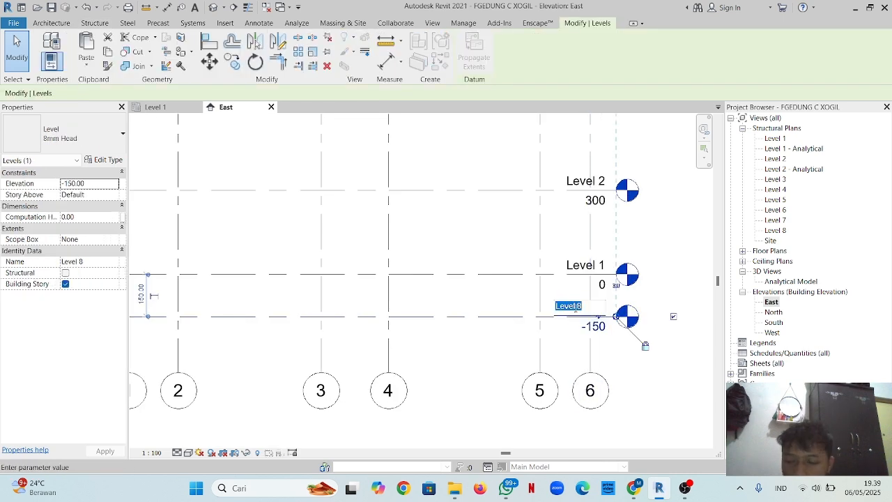
key("Caps_Lock")
type("Ponda")
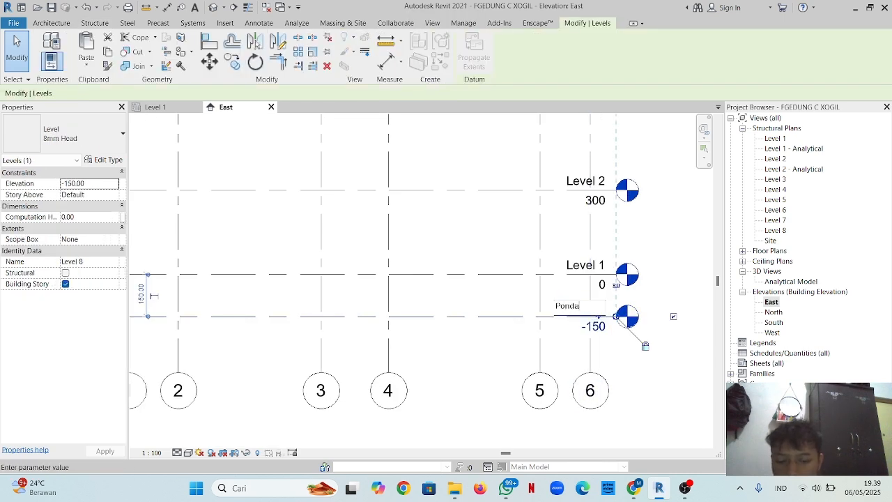
type("si")
key("Return")
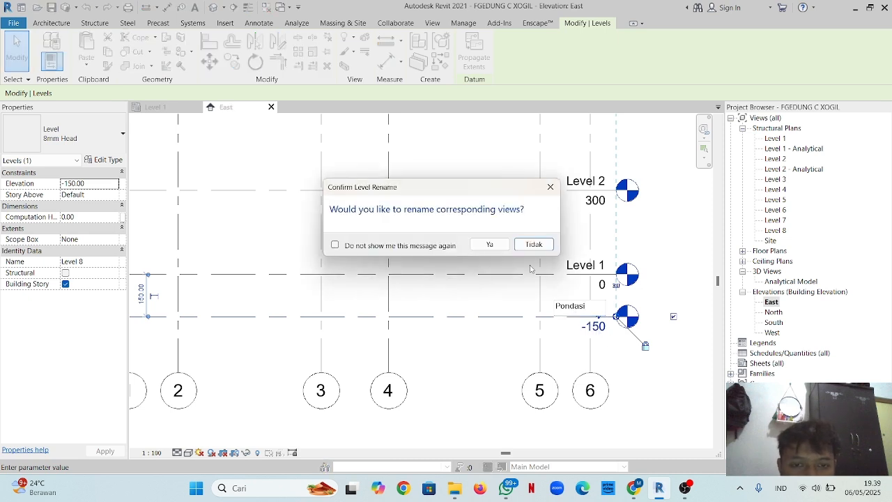
key("Return")
- Set the Pondasi level's elevation to -60 and add an elbow that offsets its head below Level 1's
left_click(593, 327)
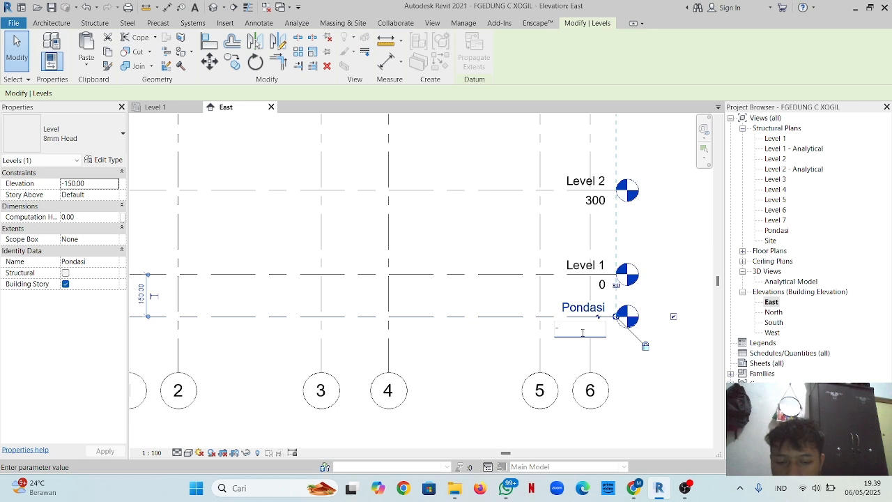
key("Return")
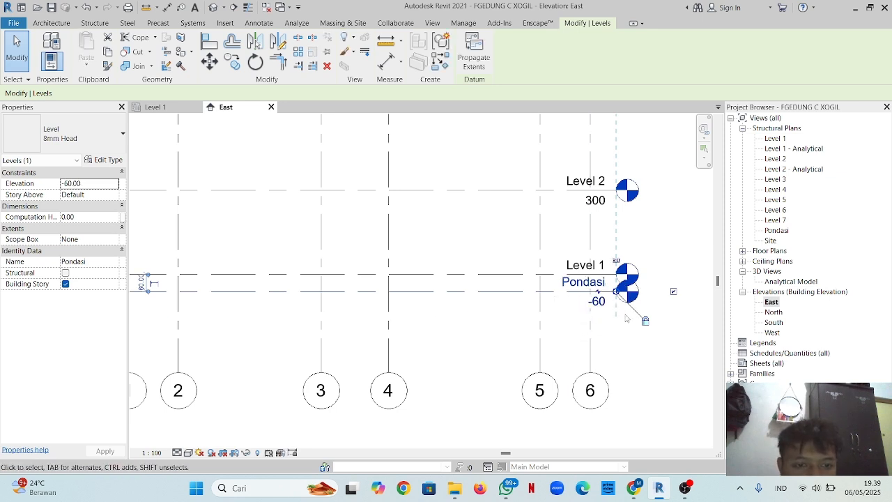
scroll(626, 317, "up", 4)
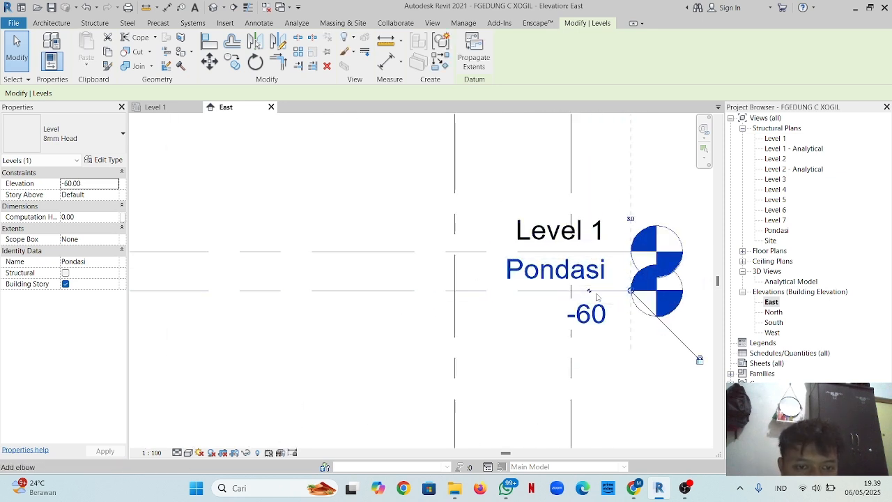
scroll(595, 297, "up", 3)
left_click(592, 293)
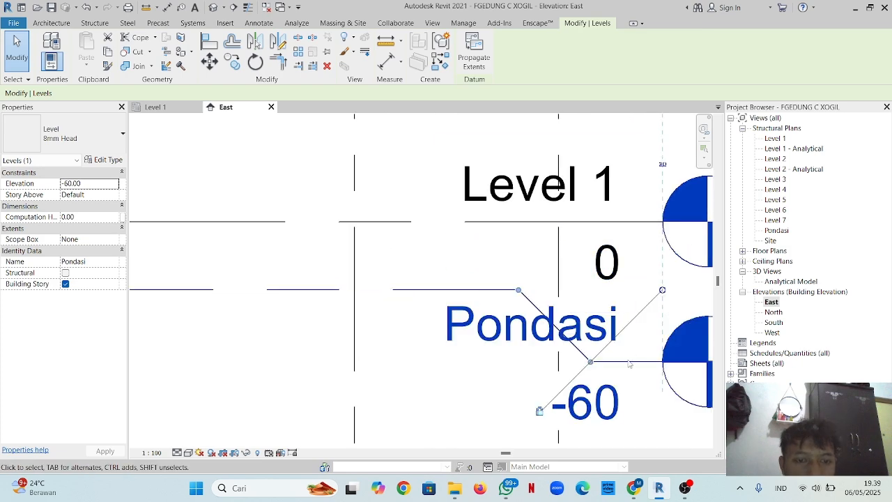
- Rename Level 1 as Lantai 1 together with its corresponding views
scroll(629, 363, "down", 4)
left_click(588, 288)
left_click(587, 288)
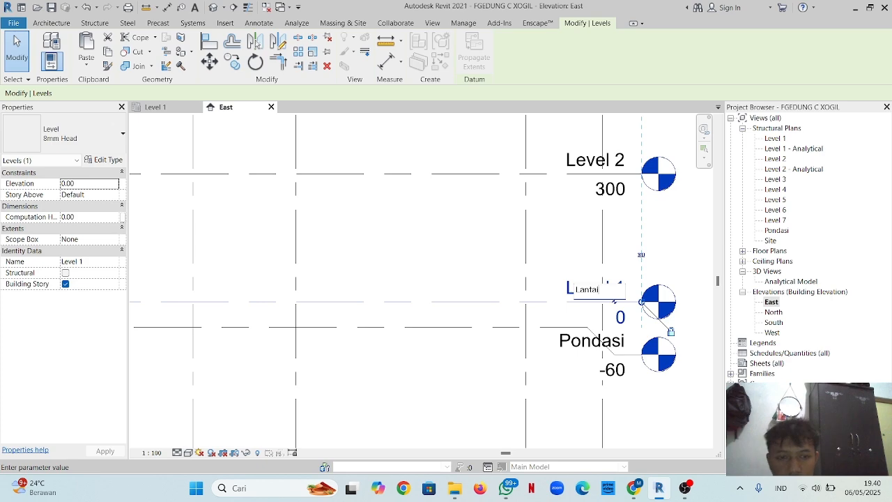
key("Return")
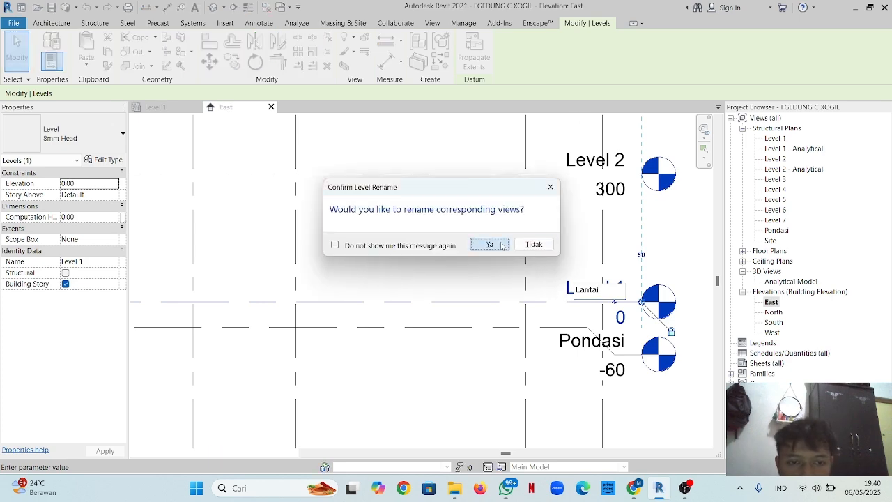
left_click(496, 244)
scroll(592, 278, "down", 3)
left_click(595, 287)
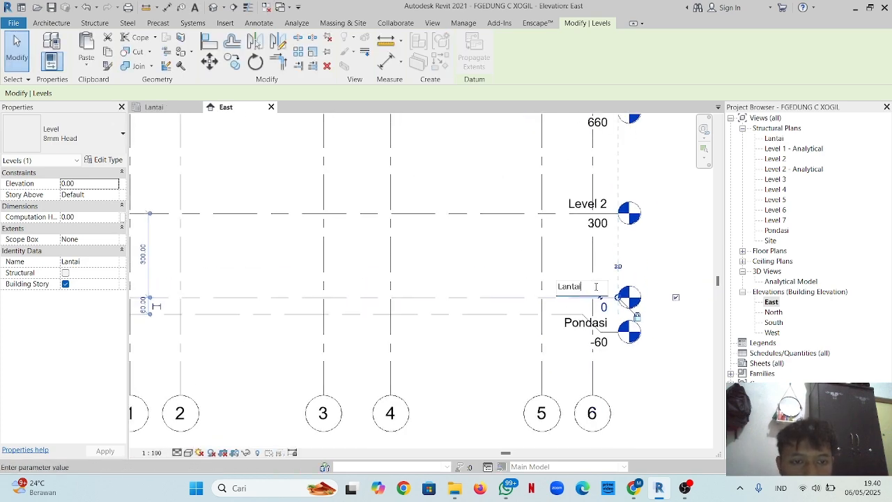
type("1")
key("Return")
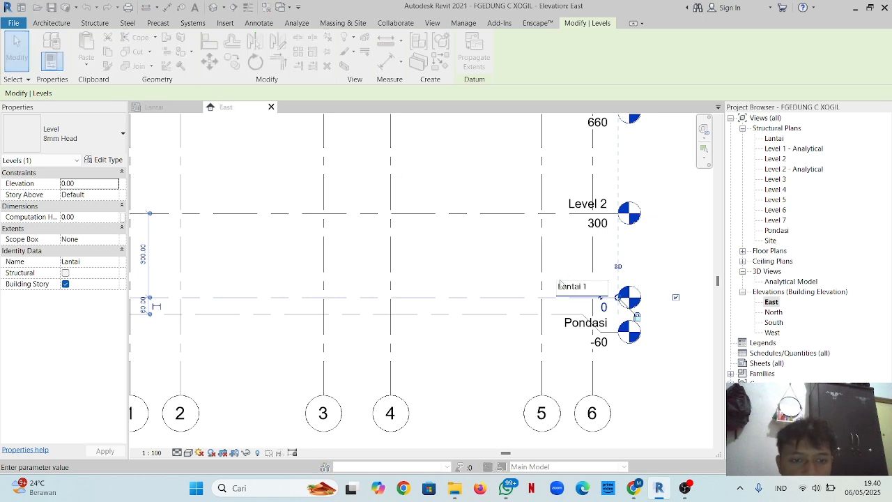
left_click(489, 244)
- Rename Level 2 and its corresponding views as Lantai 2, and set the level's elevation to 385
left_click(581, 203)
left_click(581, 203)
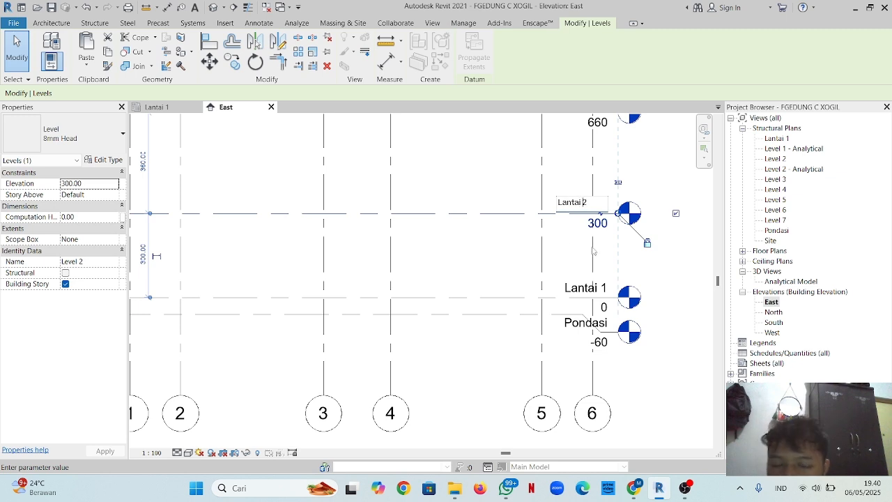
key("Return")
left_click(490, 244)
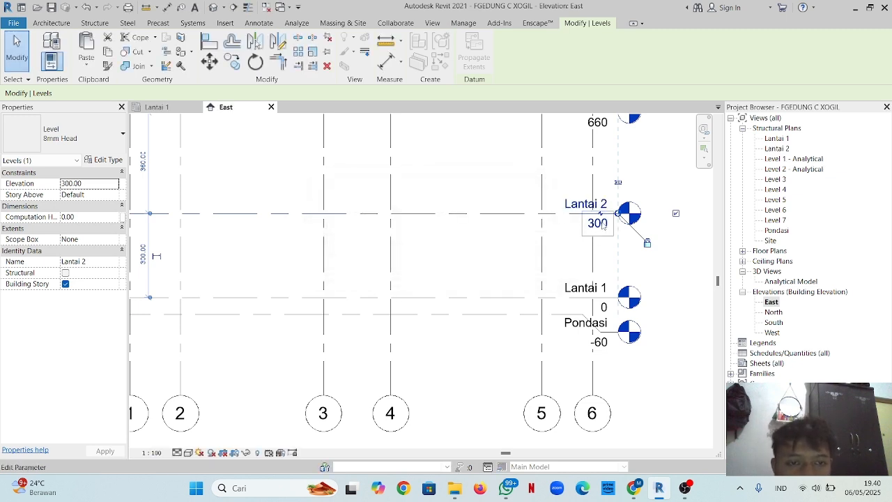
left_click(594, 223)
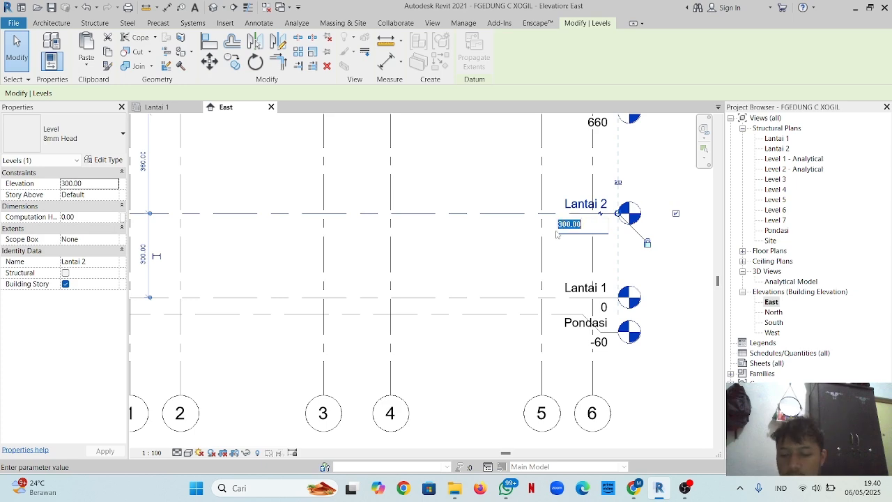
type("385")
key("Return")
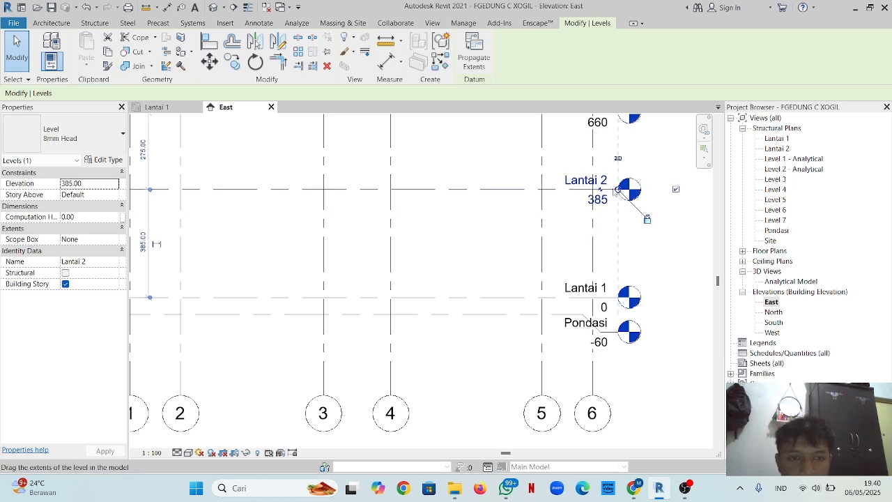
- Rename Level 3 and its corresponding views as Lantai 3, and set the level's elevation to 770
scroll(597, 259, "down", 3)
scroll(597, 259, "up", 2)
double_click(600, 238)
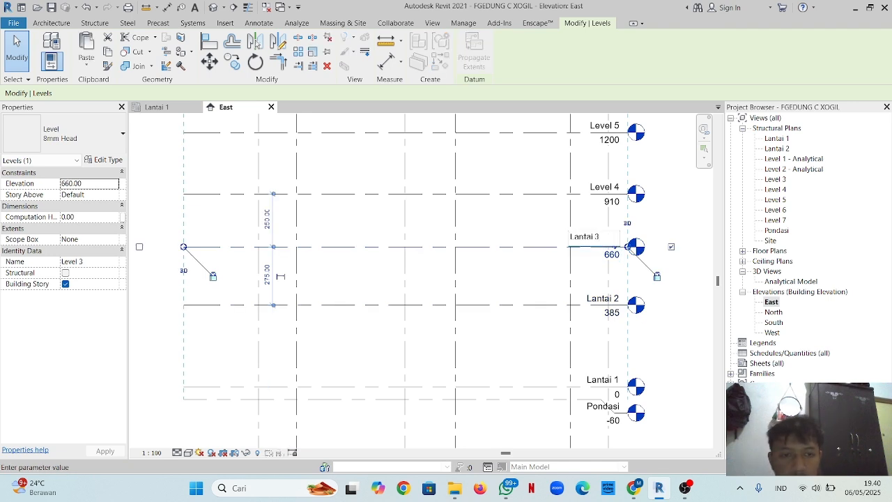
key("Return")
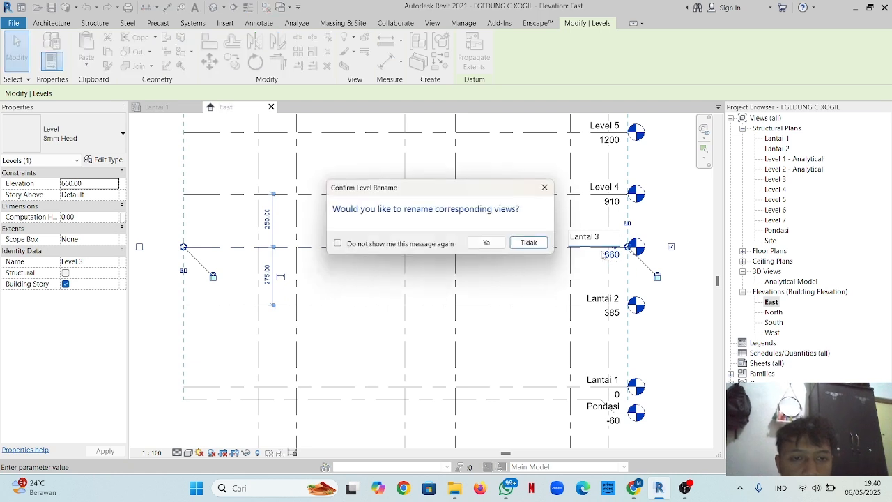
left_click(488, 241)
left_click(610, 255)
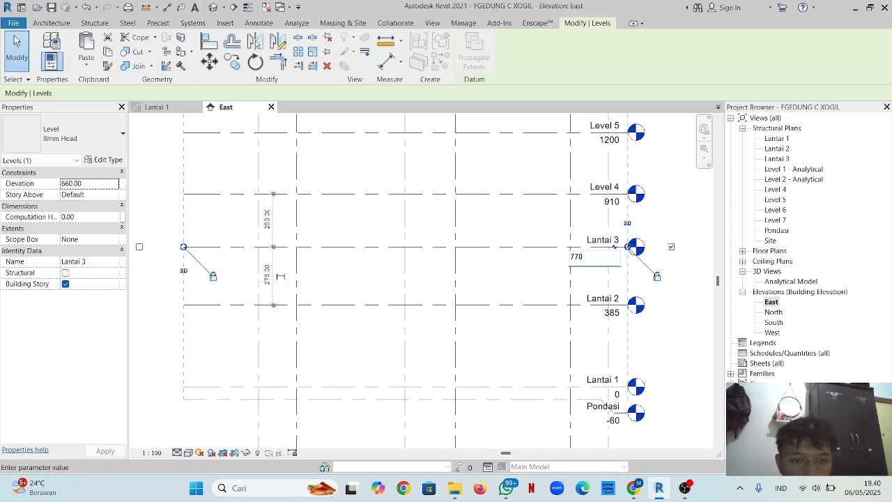
type("770")
key("Return")
- Rename Level 4 as Atap together with its corresponding views
scroll(610, 258, "down", 3)
scroll(606, 268, "up", 3)
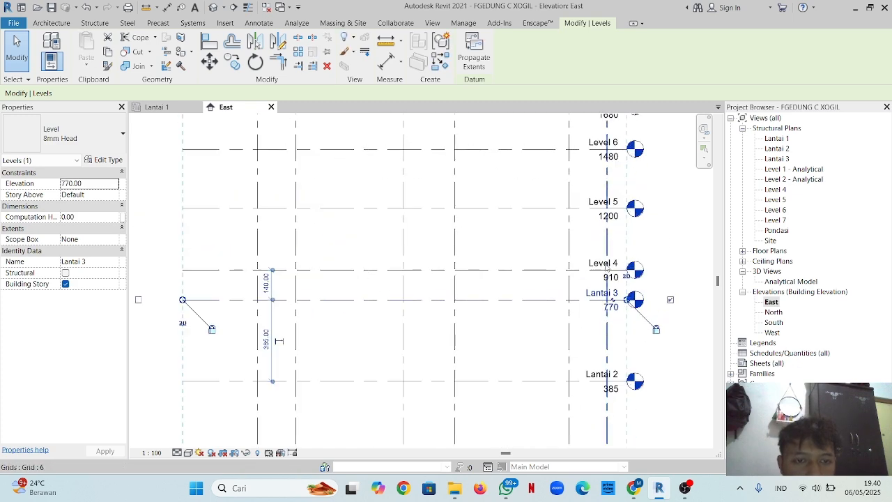
left_click(603, 269)
left_click(596, 264)
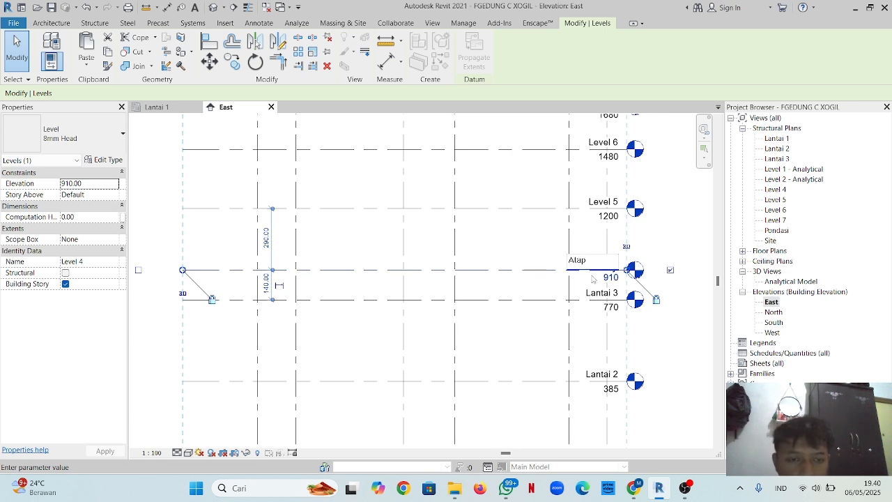
key("Return")
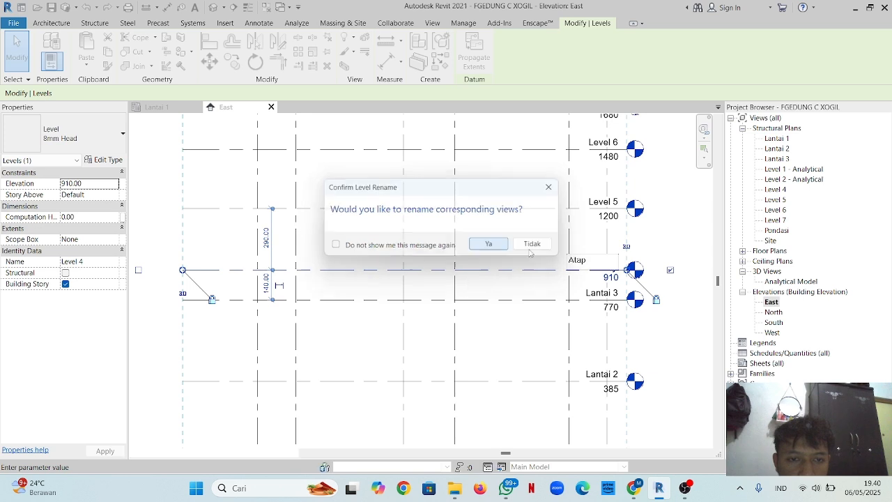
key("Return")
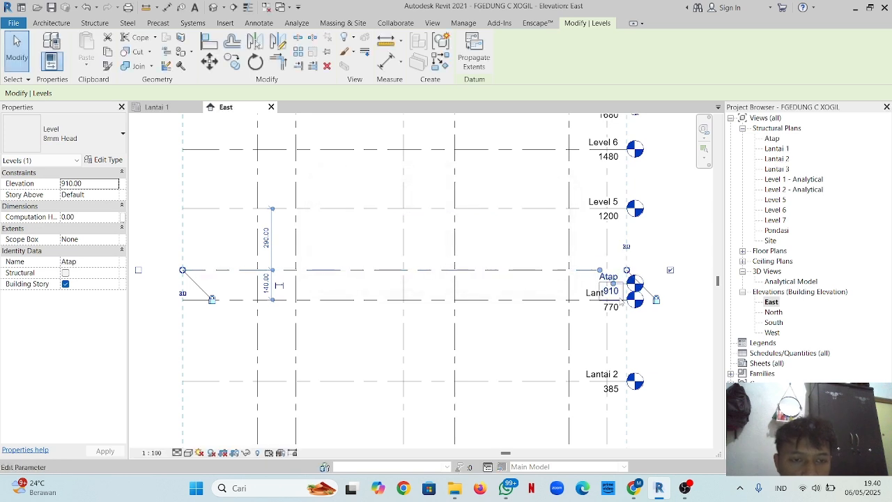
left_click(614, 285)
left_click(613, 283)
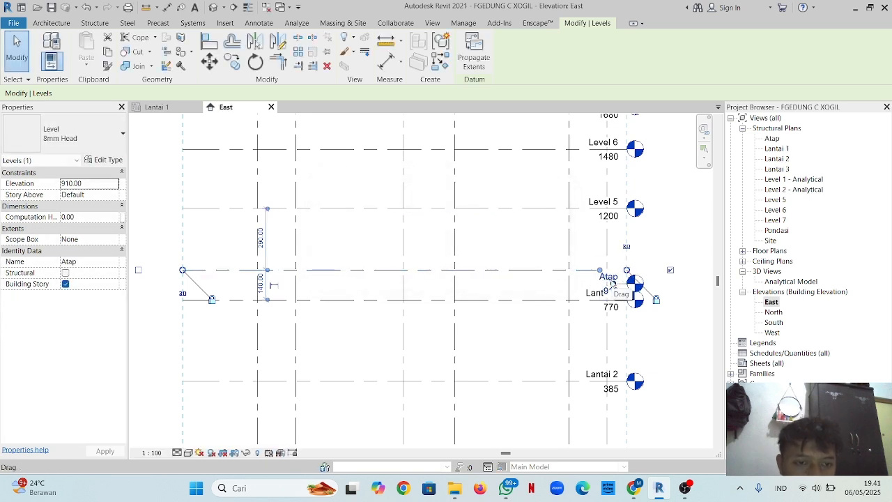
left_click(613, 283)
left_click(613, 284)
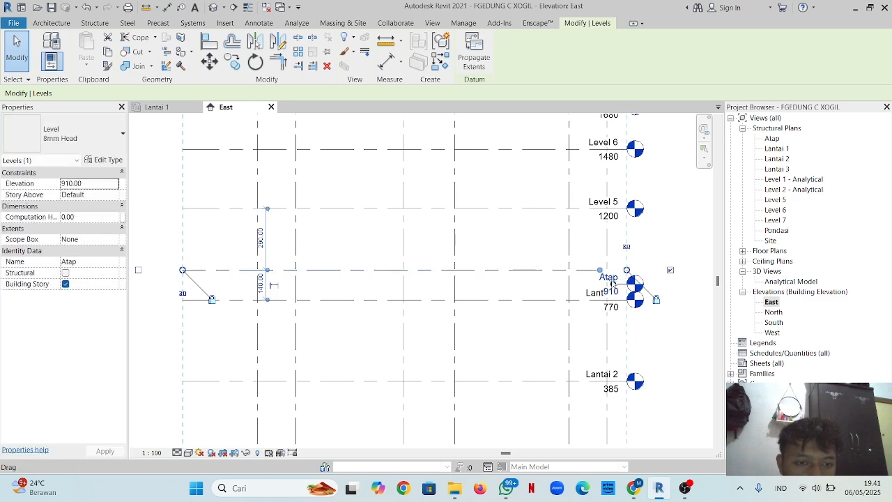
left_click(603, 277)
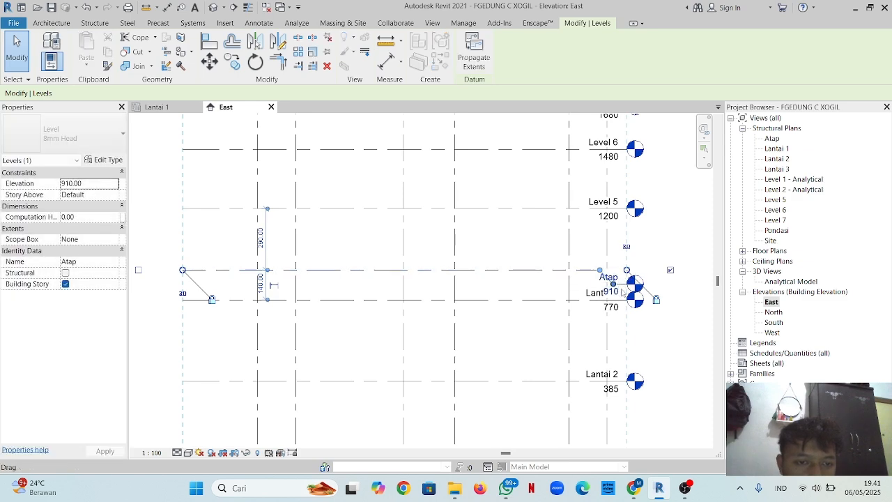
key("ctrl+z")
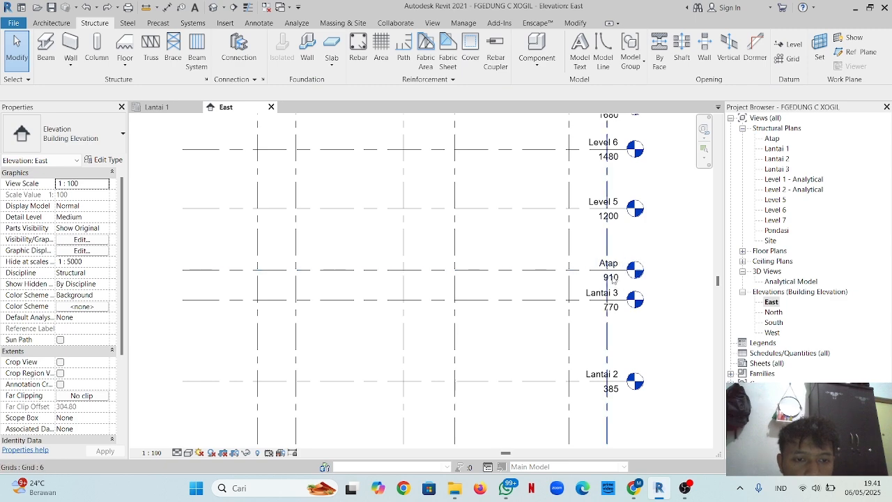
left_click(613, 276)
key("Escape")
- Set the Atap level's elevation to 1120
scroll(599, 279, "up", 3)
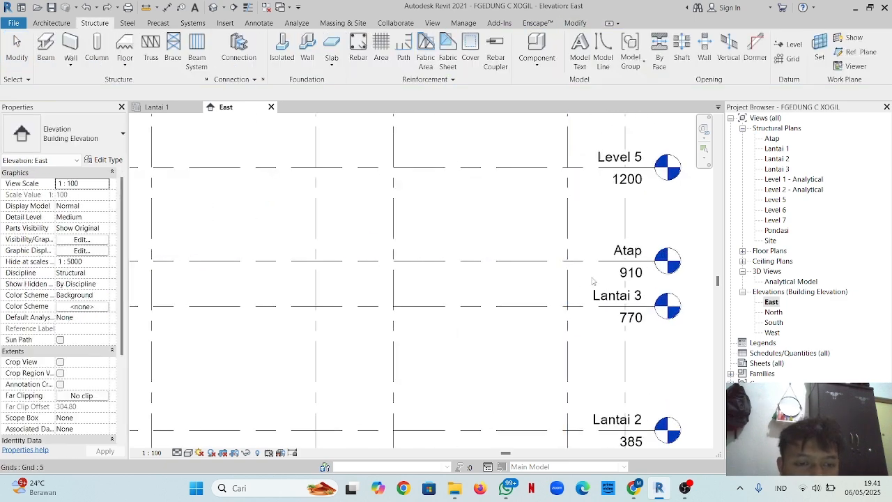
left_click(640, 284)
left_click(642, 277)
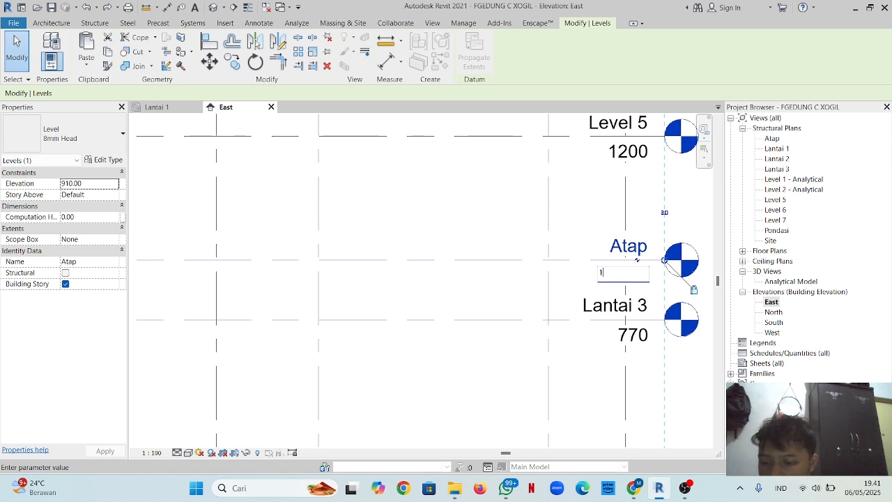
key("Return")
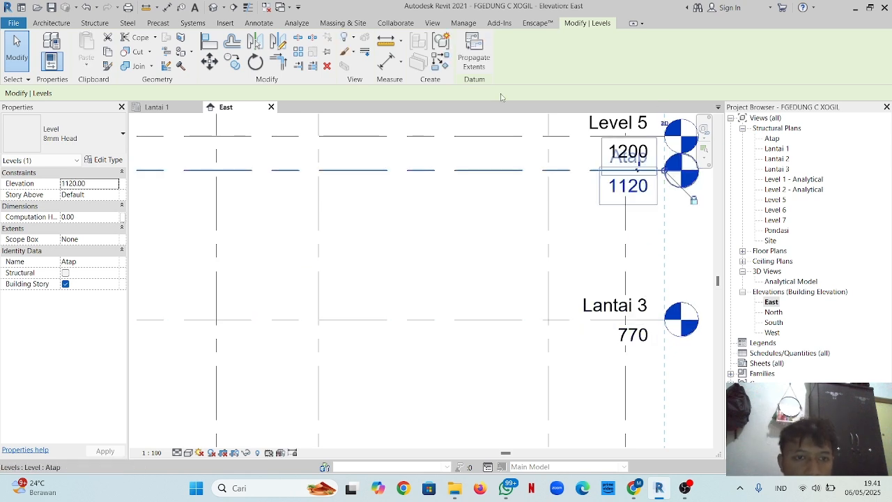
- Rename Level 5 as Level Atap 1 together with its corresponding views
scroll(618, 161, "down", 2)
middle_click_drag(624, 132, 573, 347)
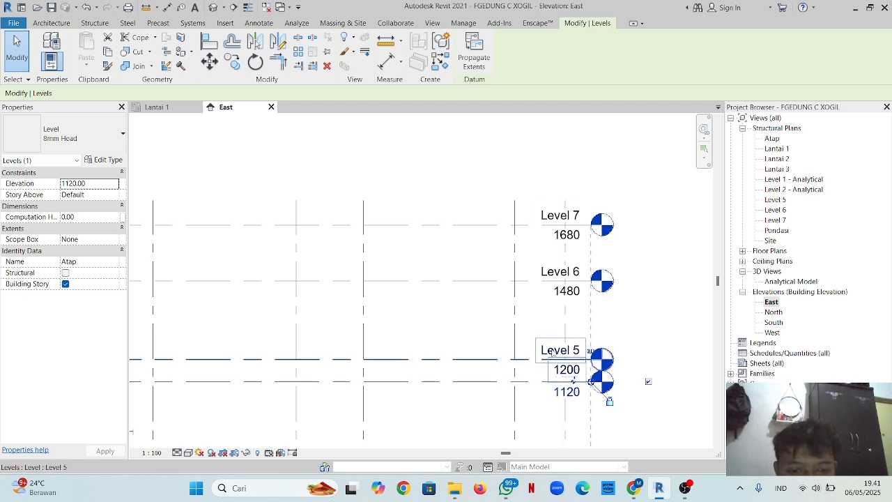
double_click(553, 353)
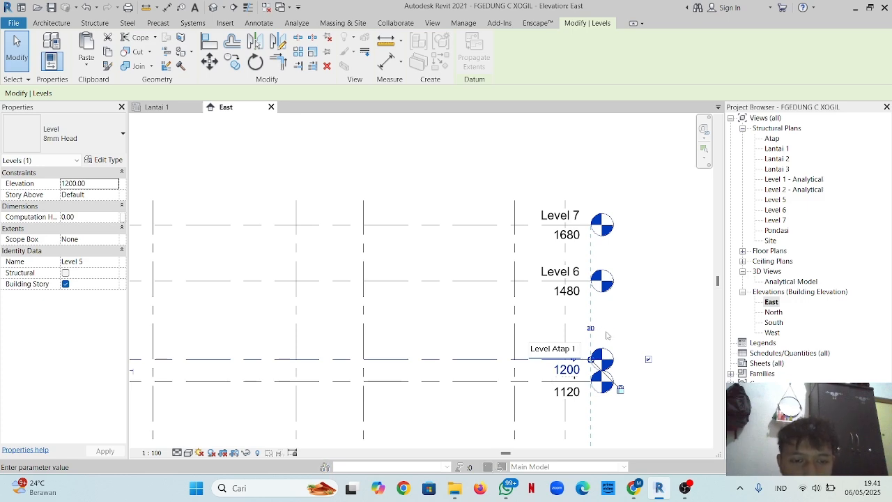
key("Return")
left_click(486, 243)
- Set the Level Atap 1 level's elevation to 1340
scroll(563, 347, "up", 3)
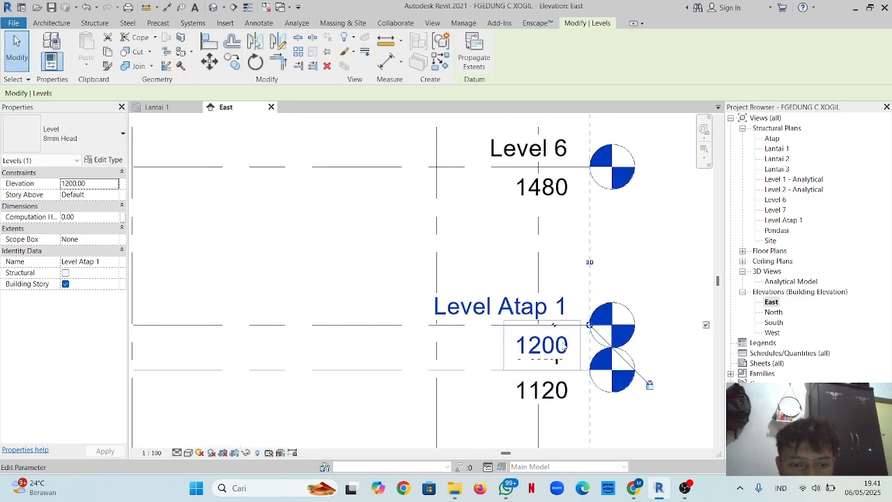
left_click(563, 346)
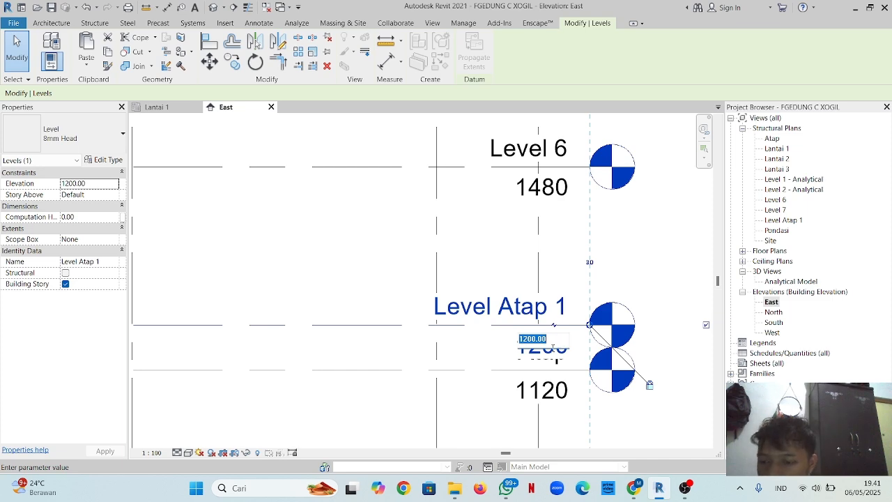
type("1340")
key("Return")
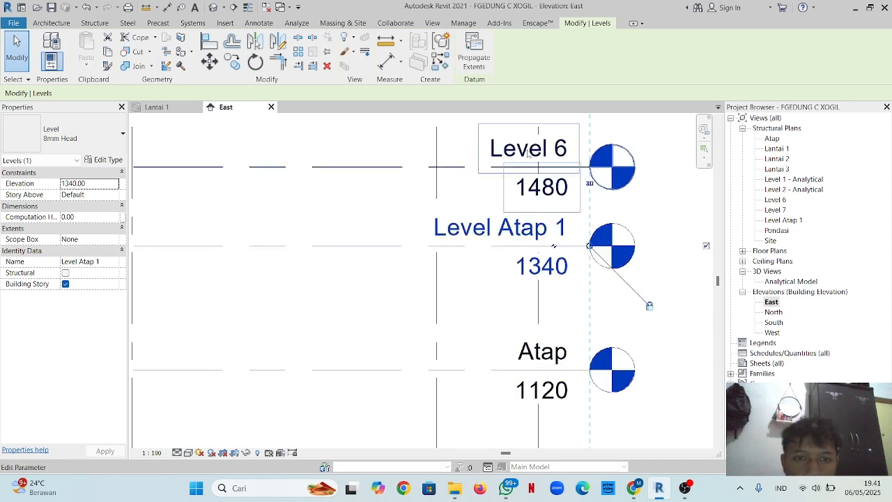
- Rename Level 6 as Level Atap 2 together with its corresponding views
scroll(569, 243, "down", 2)
scroll(570, 243, "up", 2)
left_click(550, 248)
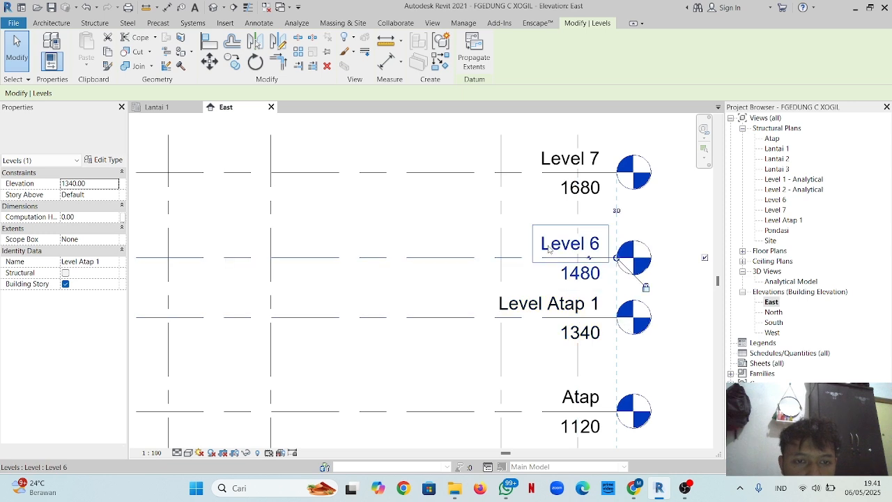
left_click(549, 249)
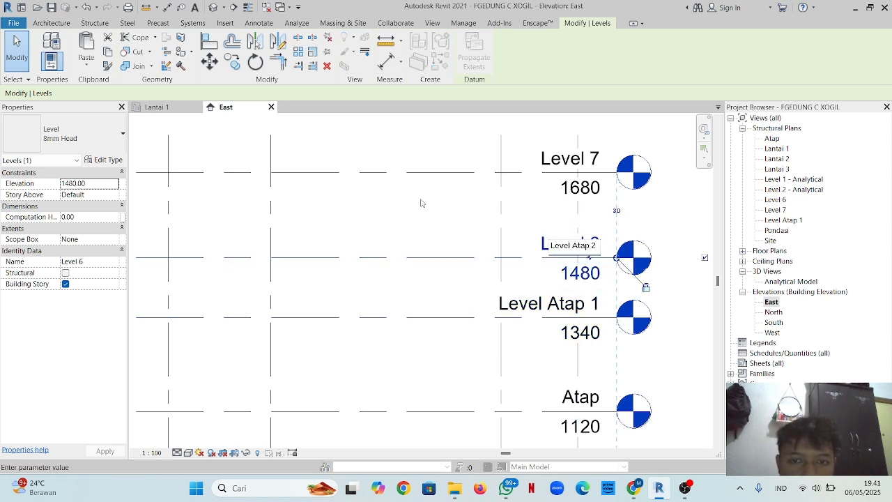
type("Level Atap 2")
key("Return")
key("Return")
- Set the Level Atap 2 level's elevation to 1720
left_click(580, 272)
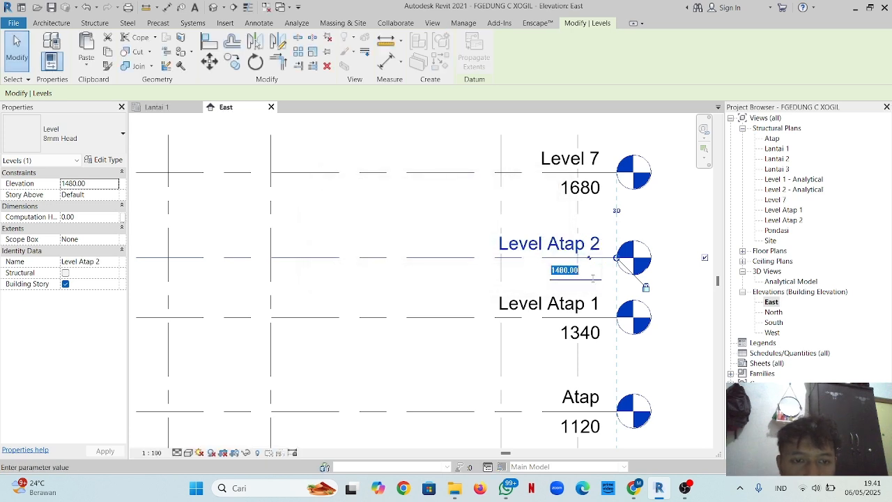
type("172")
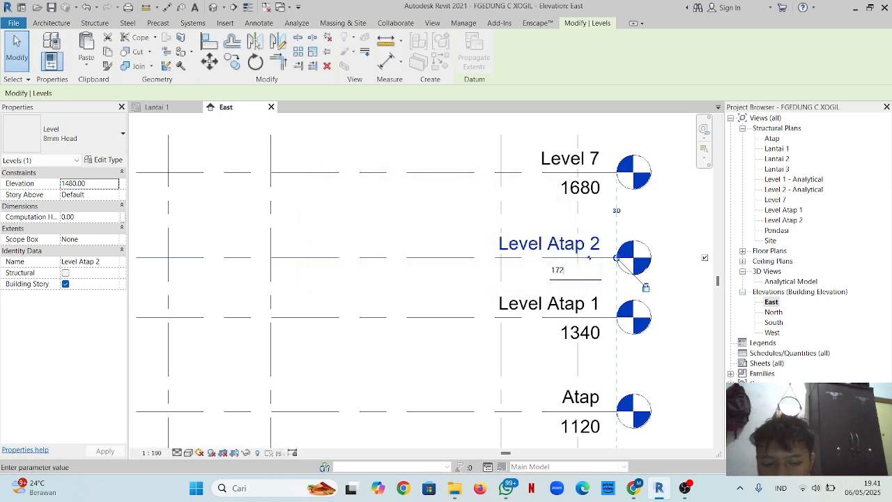
type("0")
key("Return")
scroll(627, 230, "down", 2)
scroll(627, 231, "up", 2)
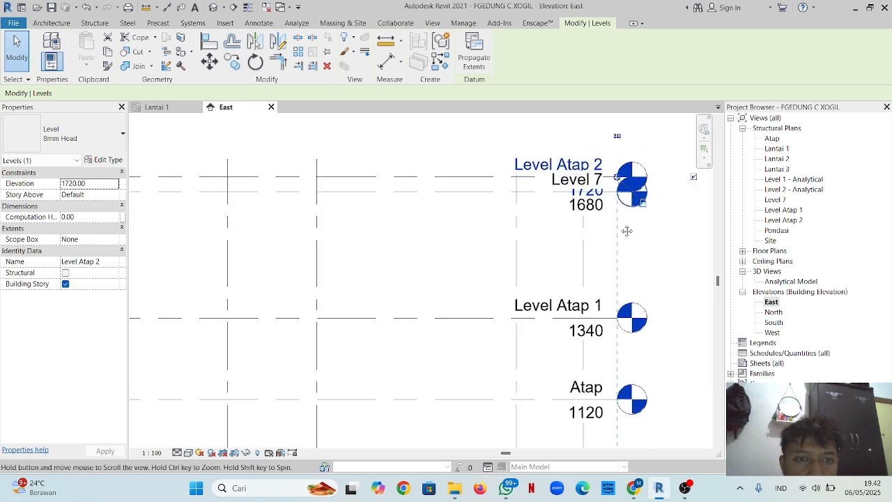
- Rename Level 7 as Level Atap 3 together with its corresponding views
middle_click_drag(626, 231, 606, 306)
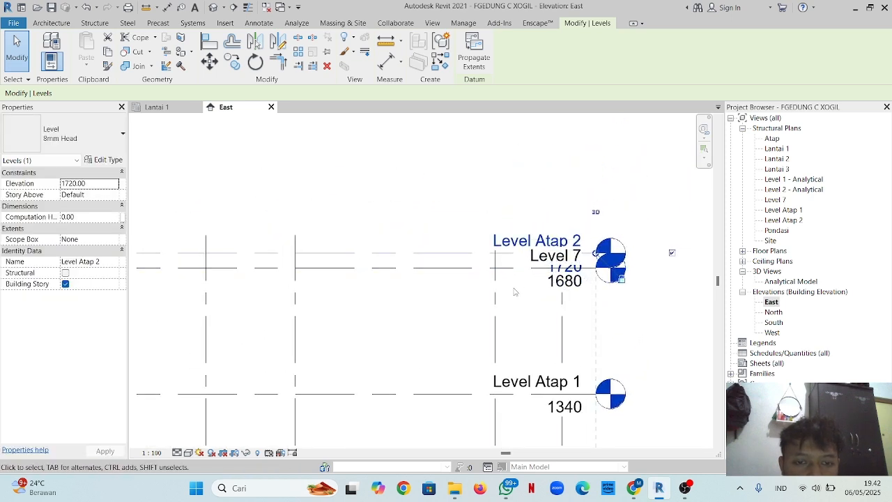
left_click(567, 282)
left_click(544, 256)
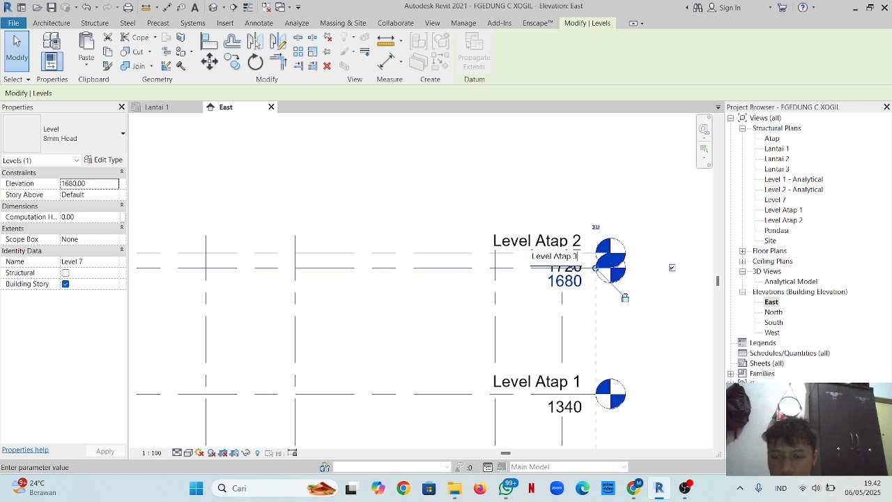
type("Level Atap 3")
key("Return")
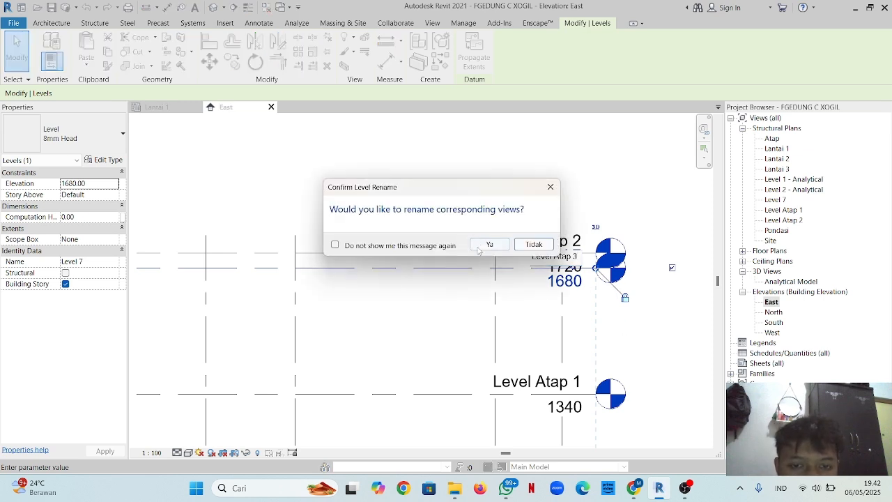
key("Return")
- Set the Level Atap 3 level's elevation to 1960
left_click(571, 287)
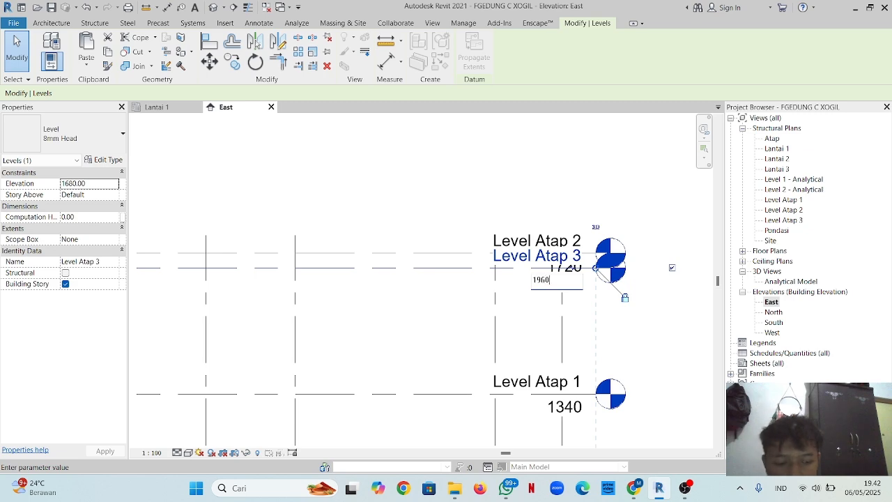
key("Return")
scroll(585, 293, "down", 4)
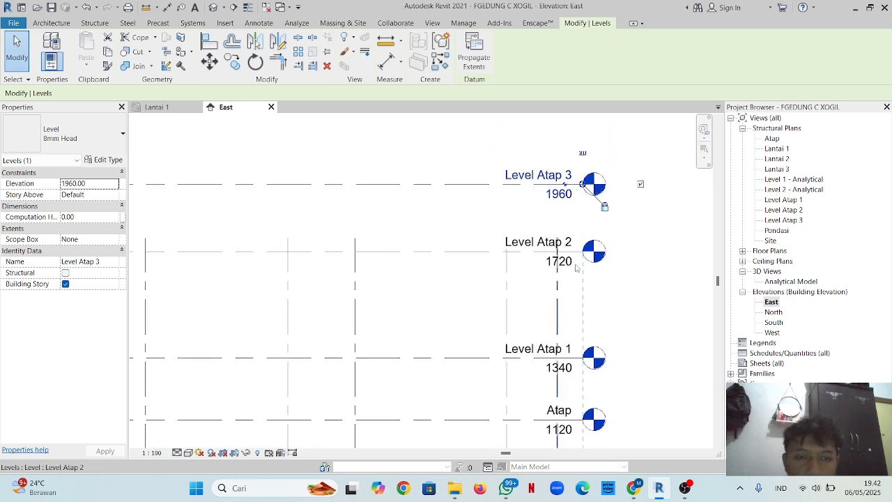
- Extend the upper ends of the aligned grids 1 to 6 in East elevation past the Level Atap 3 line
left_click(629, 302)
left_click(579, 309)
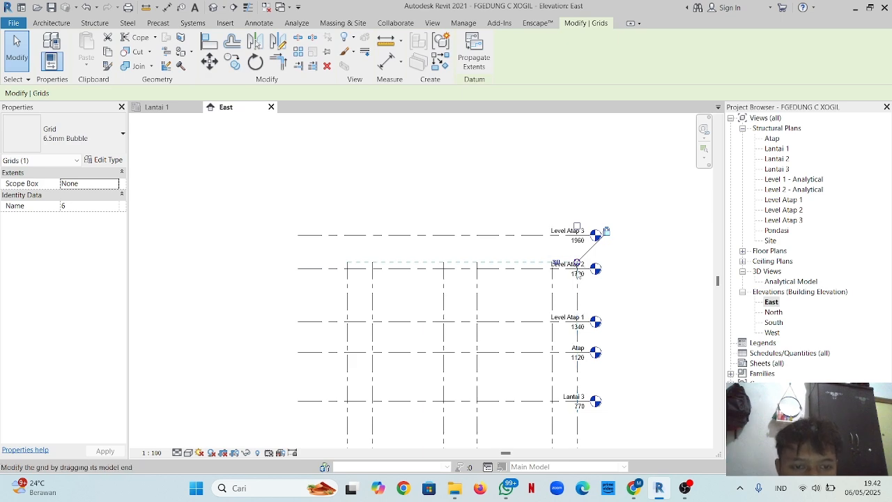
scroll(577, 263, "up", 5)
scroll(578, 244, "down", 5)
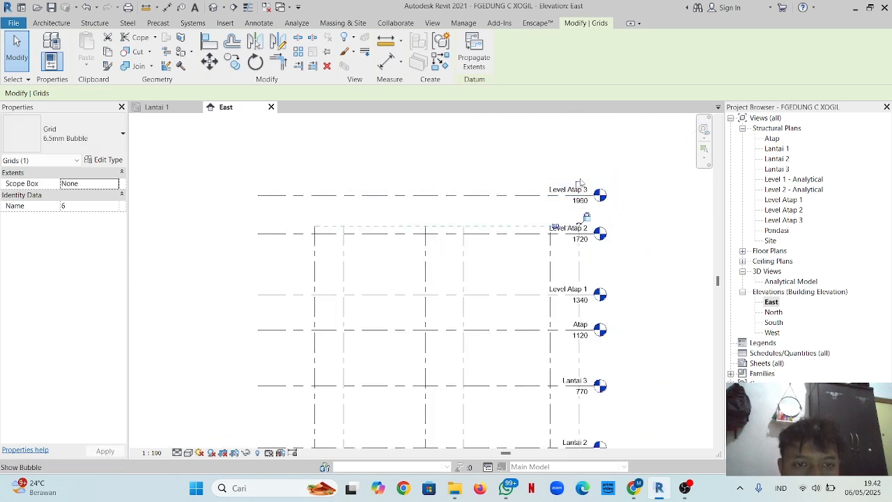
scroll(581, 226, "up", 4)
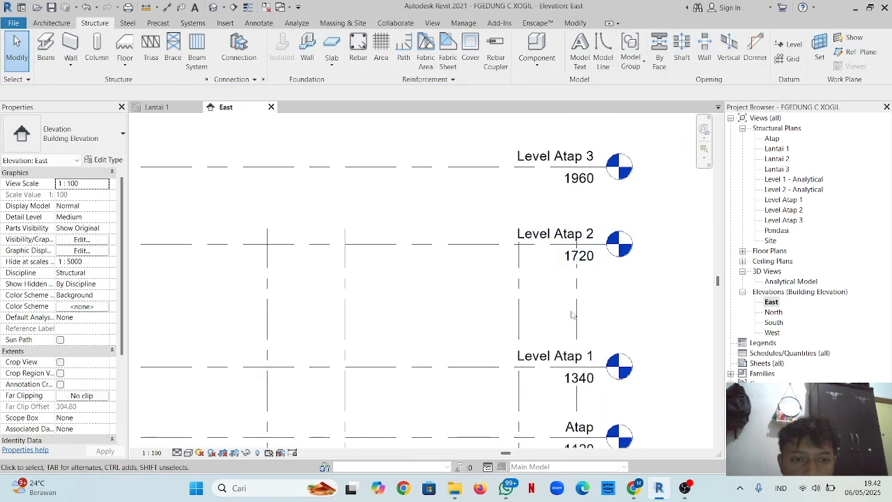
left_click(519, 282)
left_click(577, 279)
left_click_drag(577, 228, 582, 116)
scroll(582, 118, "down", 5)
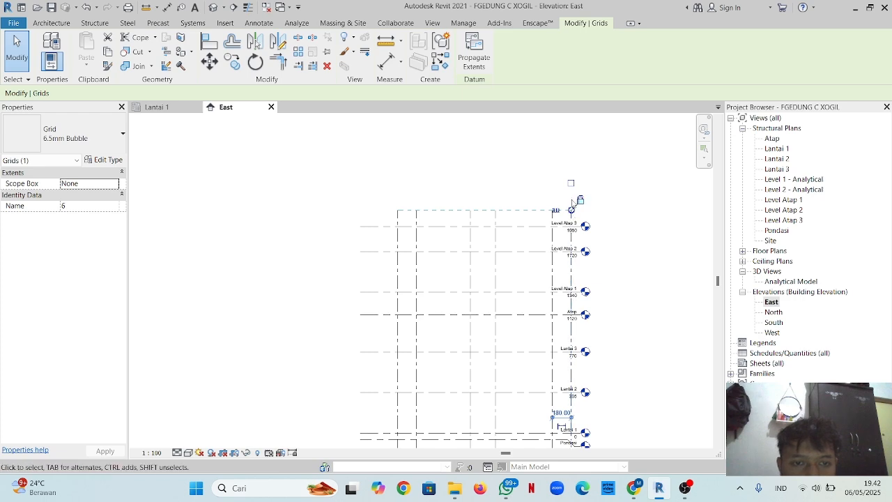
left_click(622, 226)
left_click(571, 217)
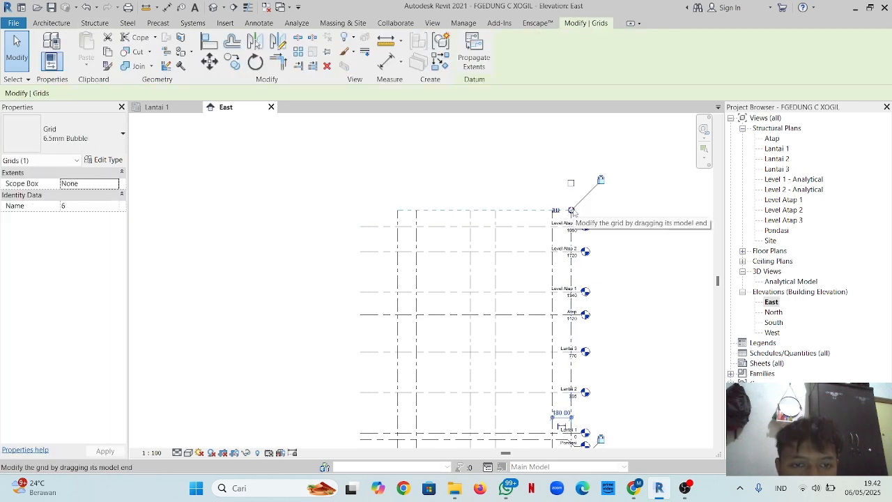
left_click_drag(571, 209, 571, 201)
left_click(613, 211)
- Shorten the aligned level lines at their headless ends so they stop closer to grid 1
scroll(360, 399, "down", 2)
middle_click_drag(366, 381, 390, 308)
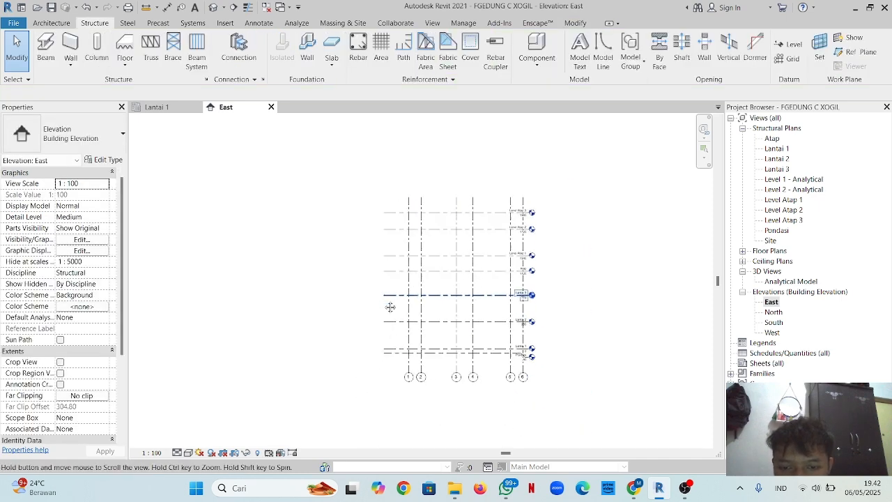
scroll(390, 307, "up", 2)
left_click(388, 362)
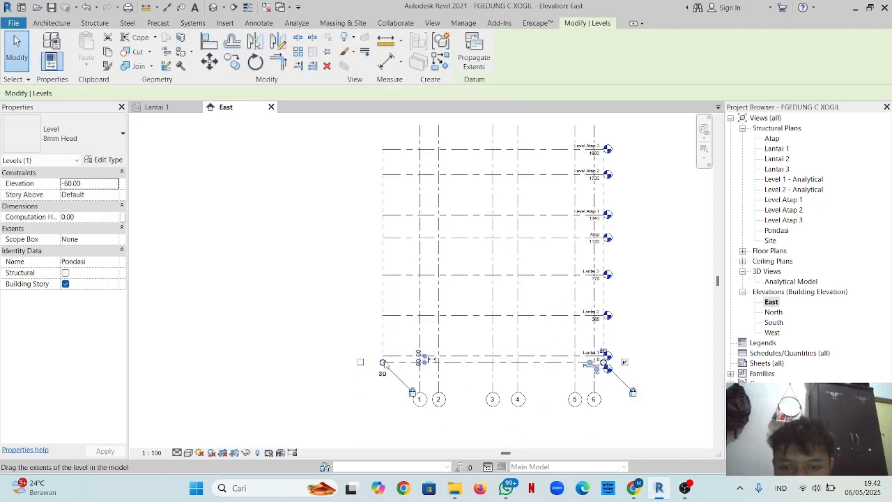
left_click_drag(393, 365, 397, 363)
left_click(617, 378)
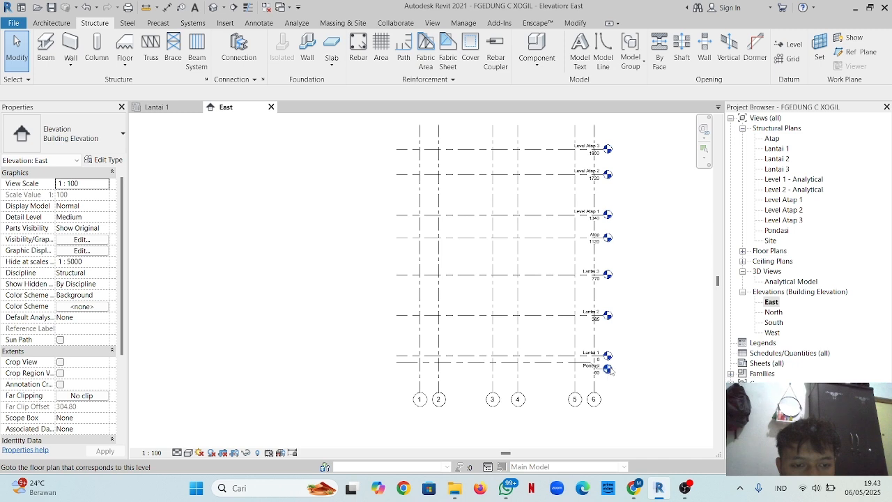
- Review the level arrangement in the East elevation and the dimensioned grids in the Lantai 1 structural plan
scroll(607, 372, "up", 2)
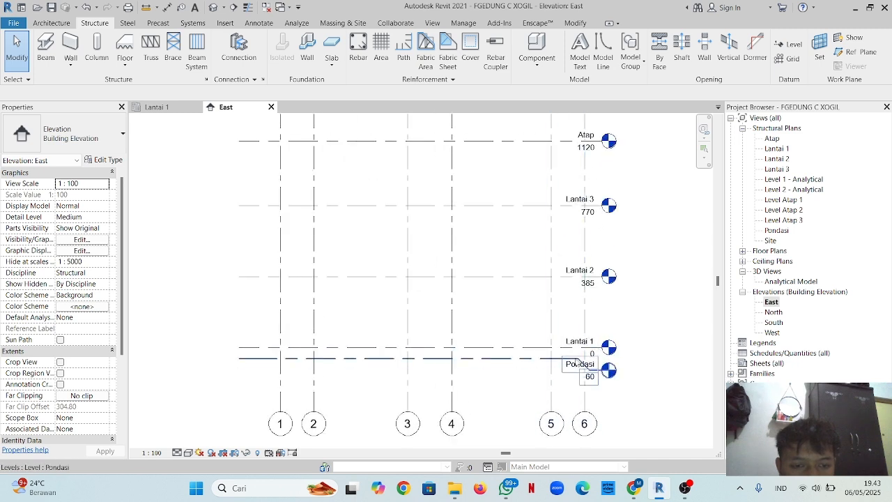
double_click(597, 353)
left_click(634, 349)
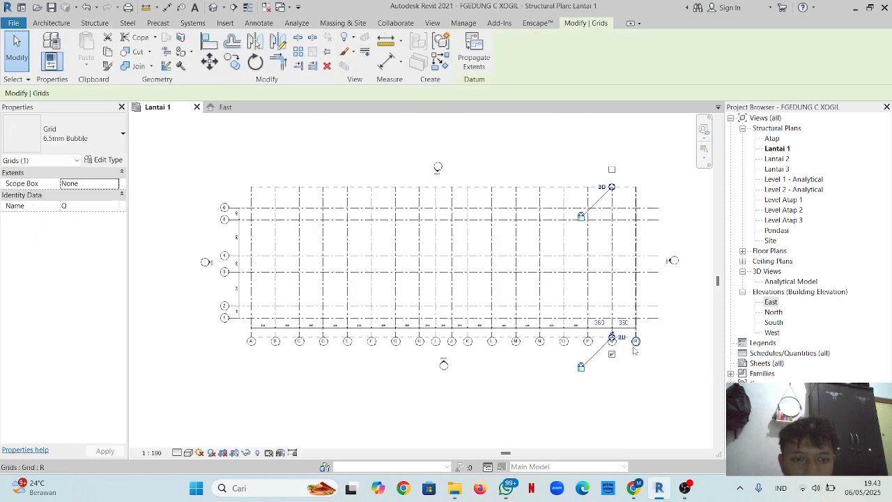
left_click(678, 305)
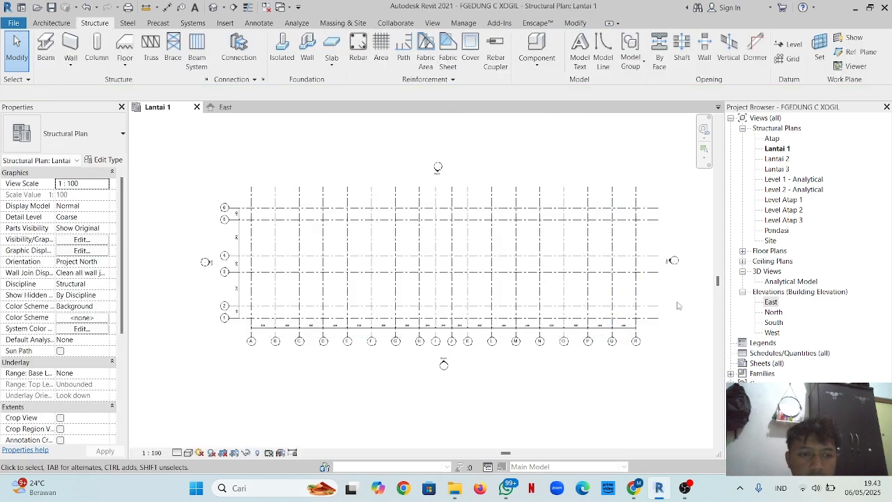
left_click(225, 106)
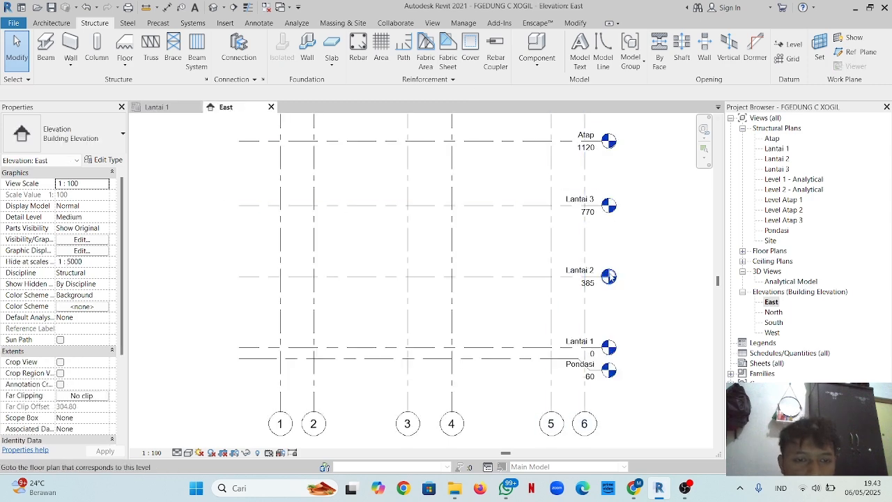
scroll(627, 348, "down", 2)
middle_click_drag(634, 338, 568, 361)
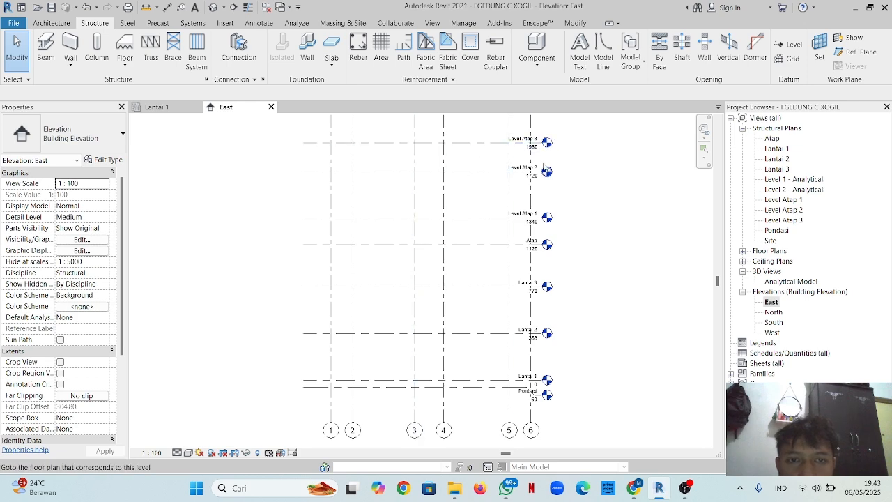
scroll(383, 326, "down", 2)
scroll(485, 293, "down", 1)
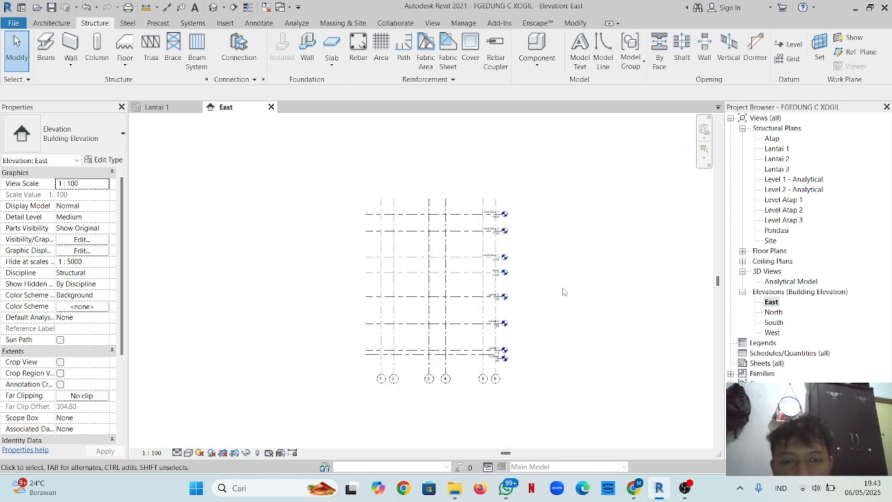
middle_click_drag(546, 300, 593, 269)
left_click(157, 106)
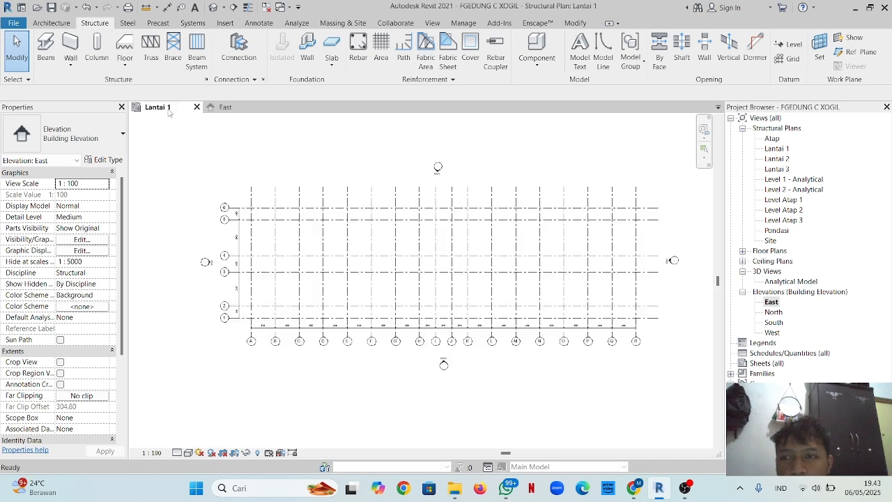
scroll(258, 333, "up", 4)
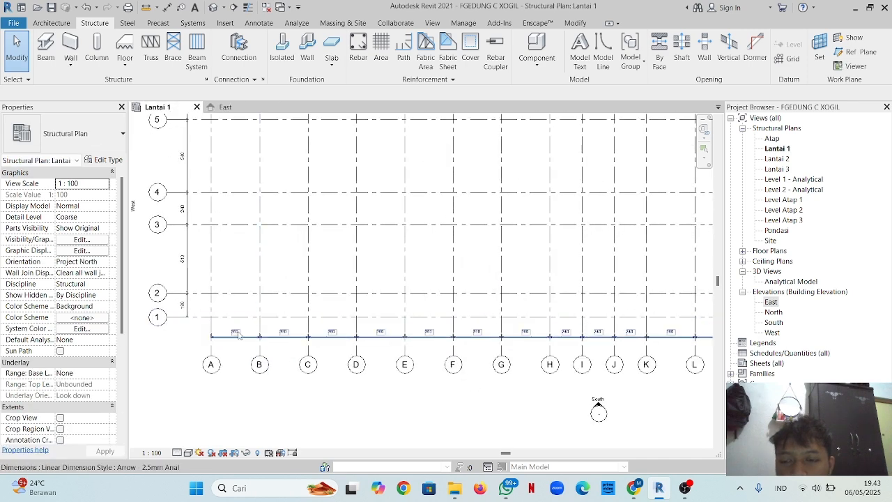
scroll(259, 333, "up", 1)
left_click(225, 107)
scroll(528, 312, "up", 2)
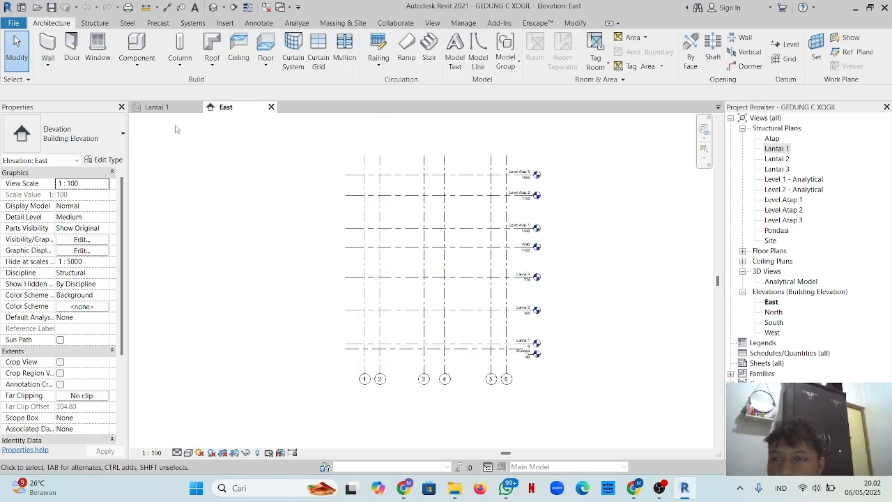
- Start a structural column in the Lantai 1 plan with the M_Concrete-Rectangular-Column 450 x 600mm type
left_click(156, 106)
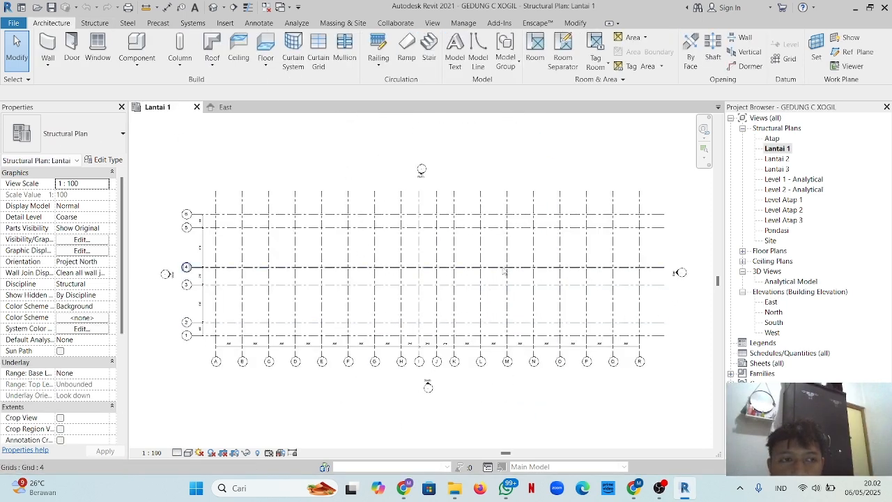
left_click(90, 25)
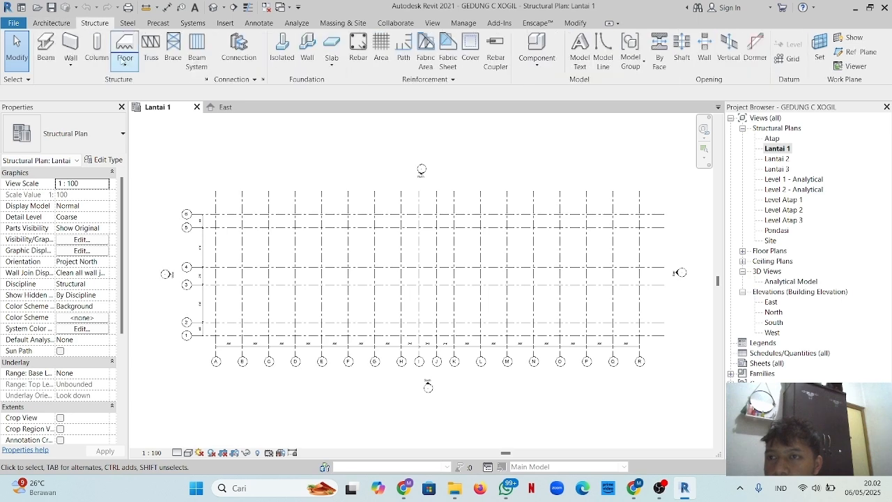
left_click(103, 132)
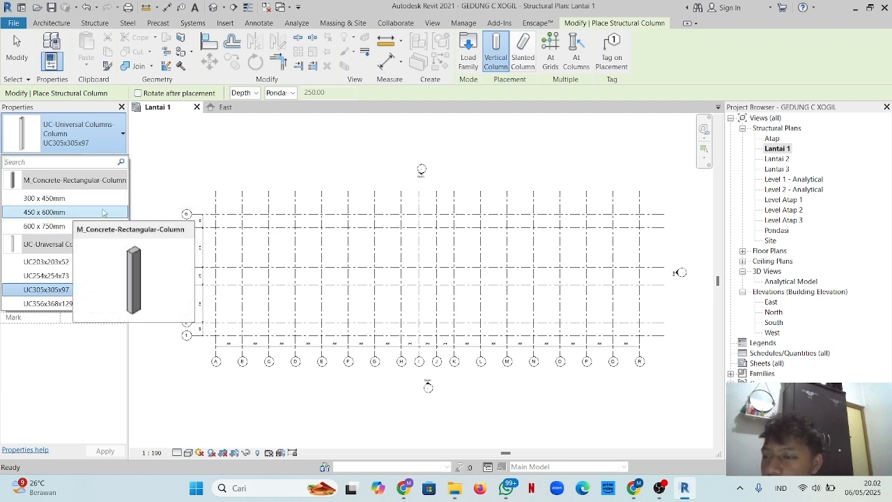
left_click(66, 212)
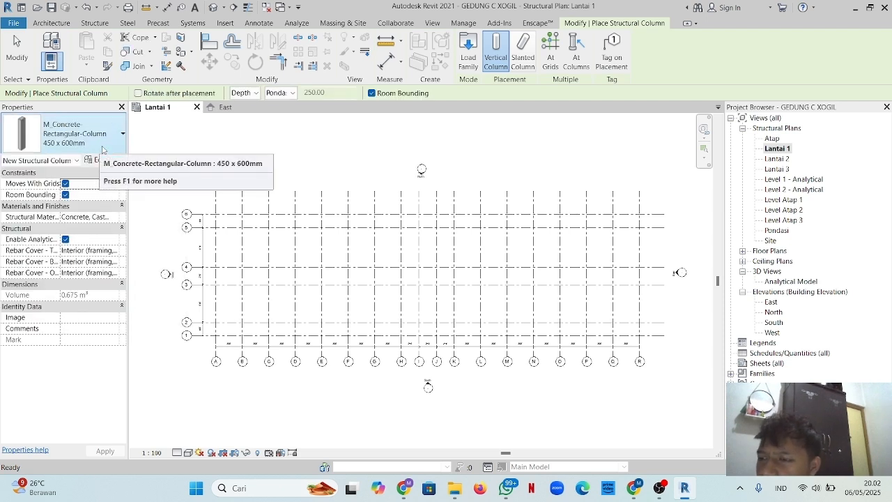
- Duplicate the 450 x 600mm column type as KI 35X45 and set b to 35 and h to 45
left_click(103, 159)
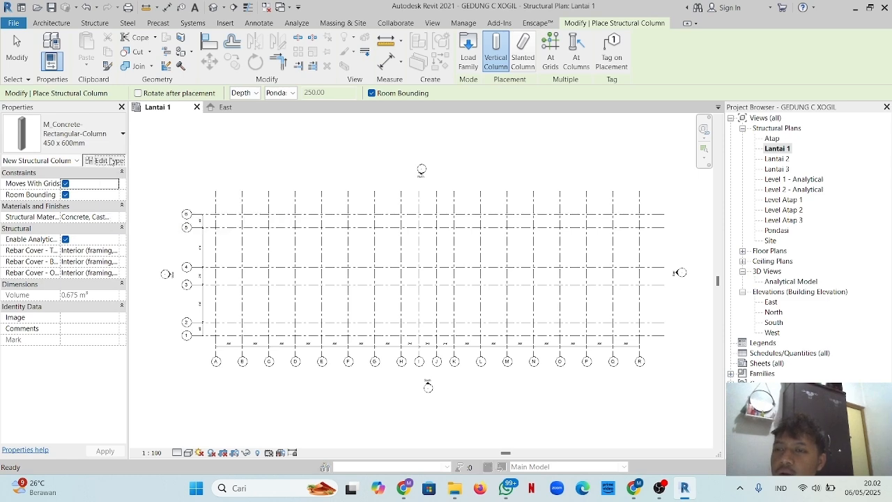
left_click(794, 121)
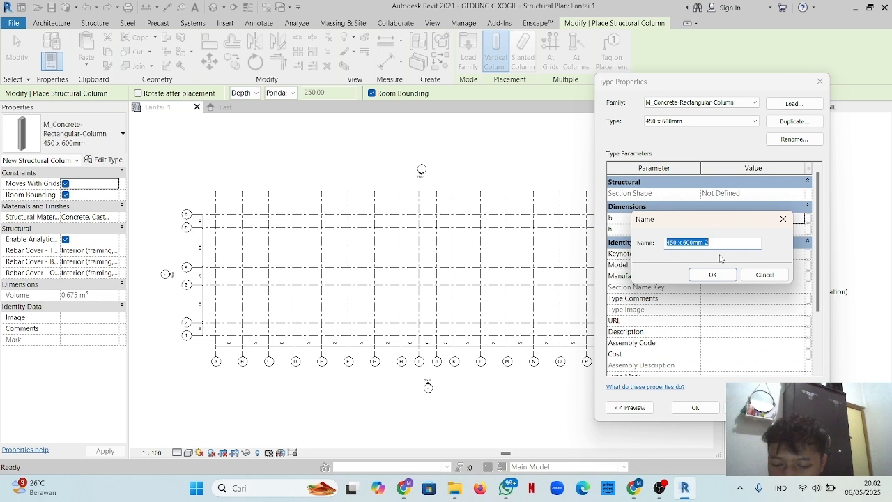
key("Caps_Lock")
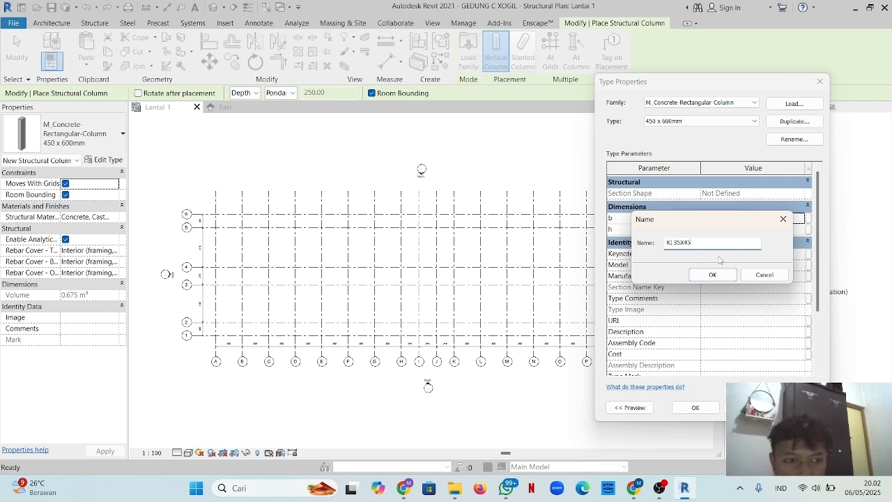
left_click(711, 275)
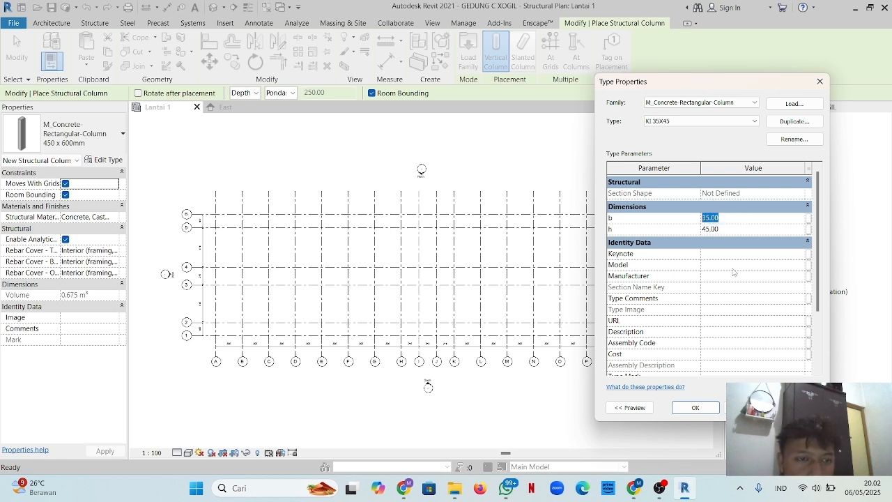
left_click(713, 412)
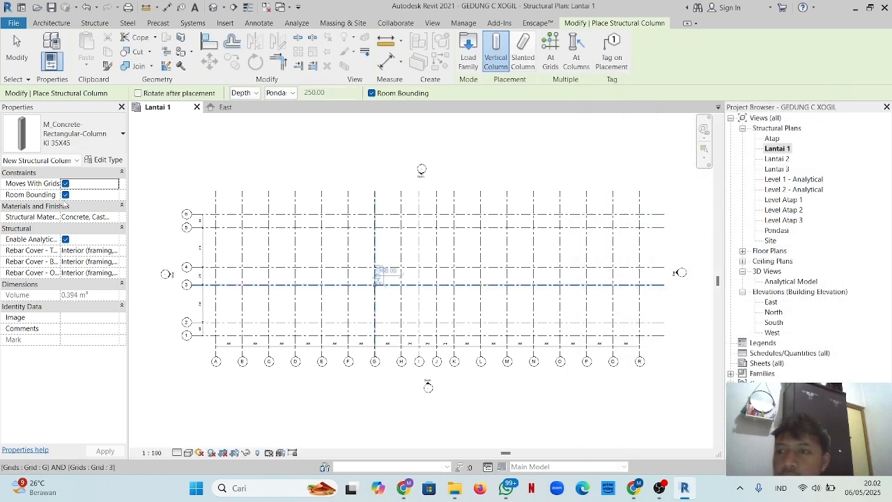
- Duplicate the KI 35X45 column type as K2 35X35 and set h to 35
left_click(98, 136)
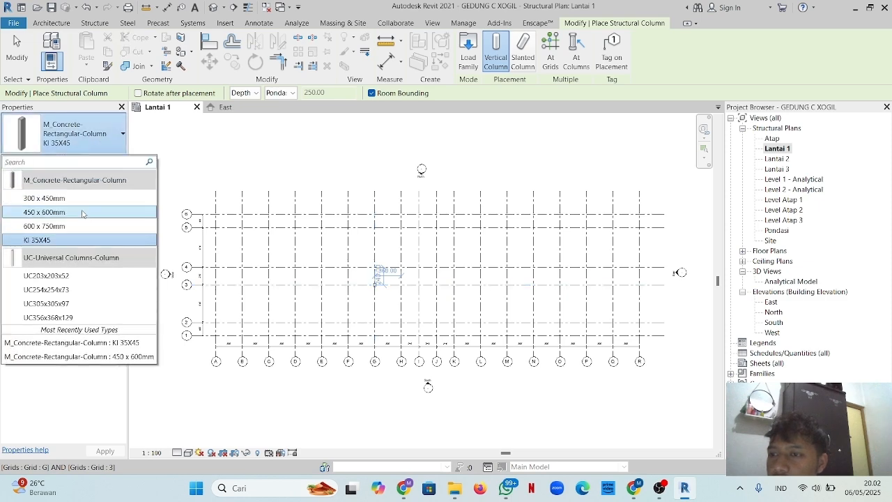
left_click(104, 136)
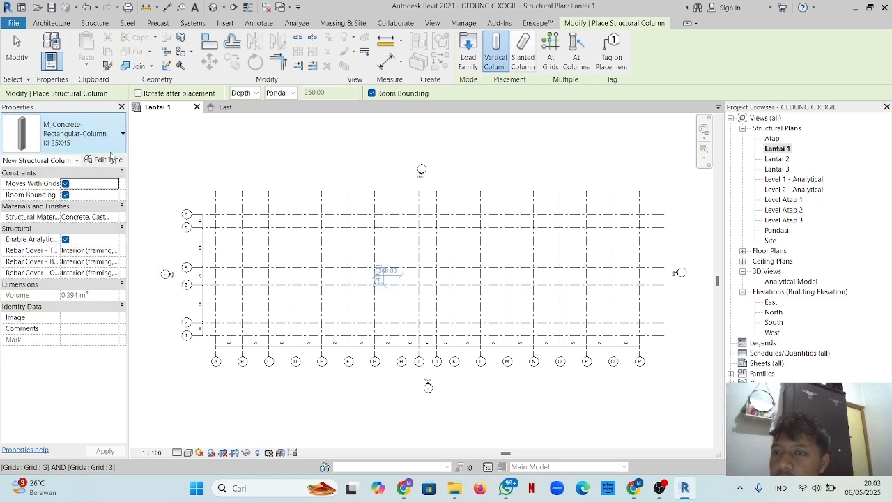
left_click(794, 121)
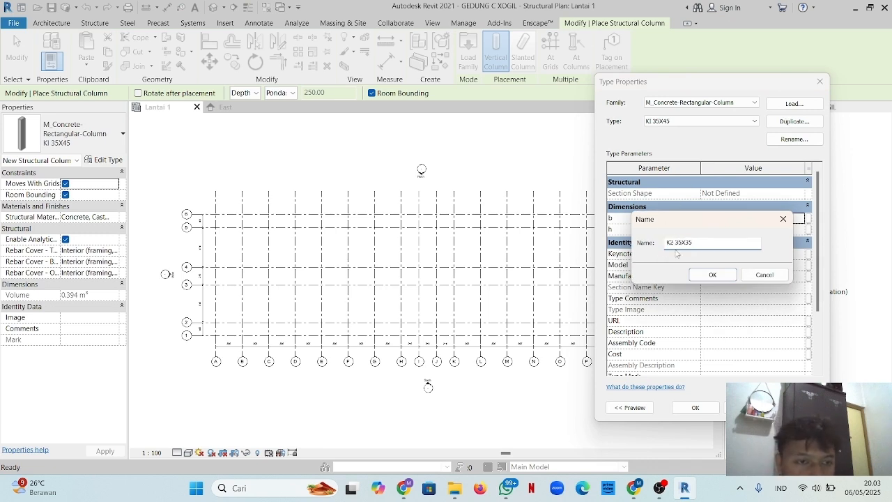
left_click(706, 274)
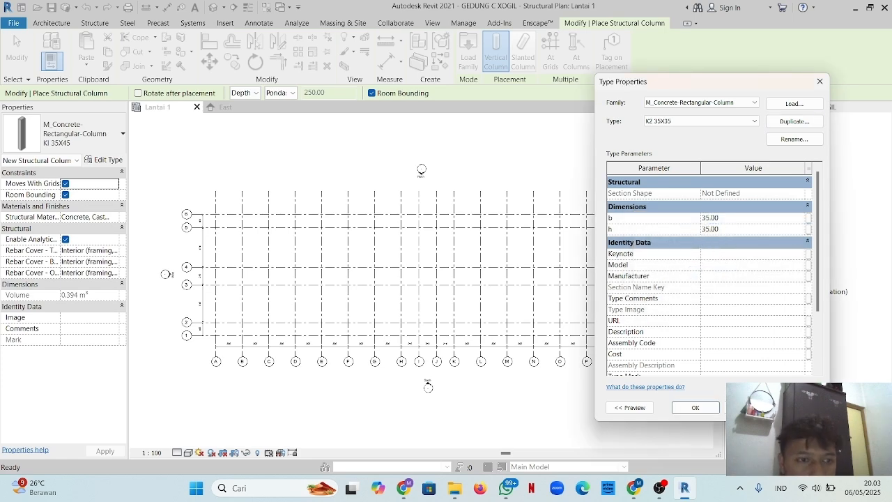
left_click(696, 408)
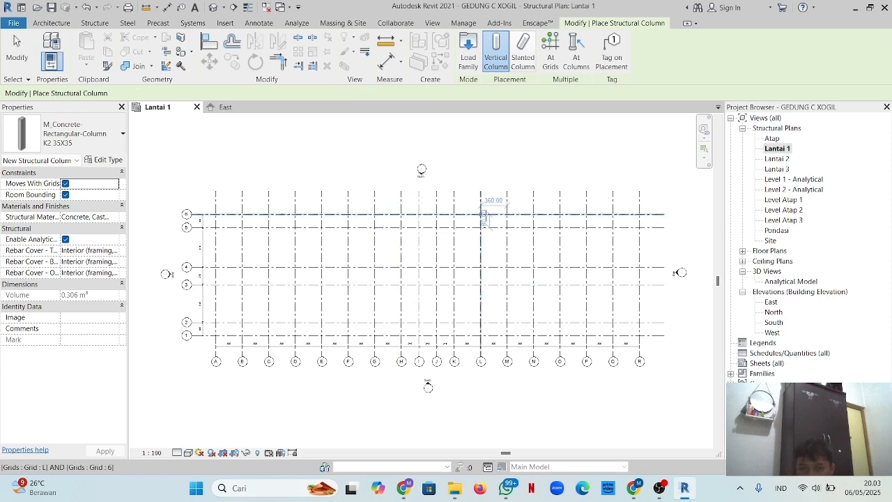
key("Escape")
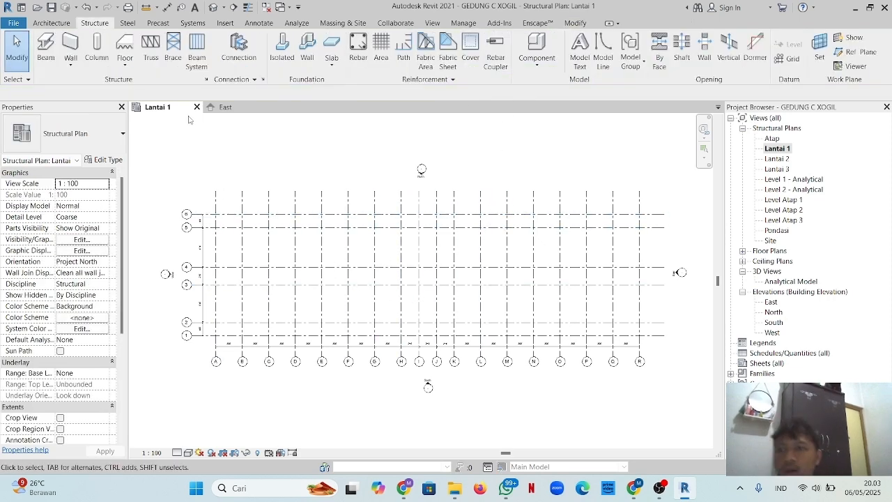
- Restart structural column placement in the Lantai 1 plan with the KI 35X45 concrete type
scroll(423, 298, "up", 3)
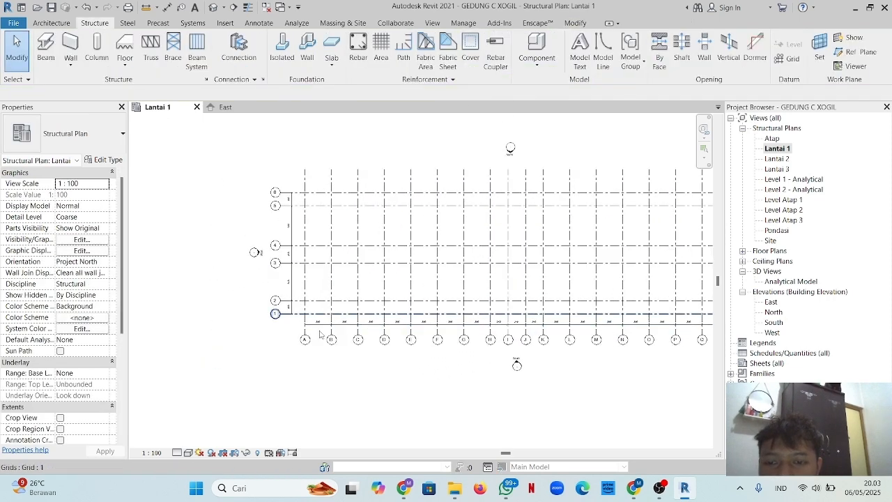
scroll(422, 297, "down", 3)
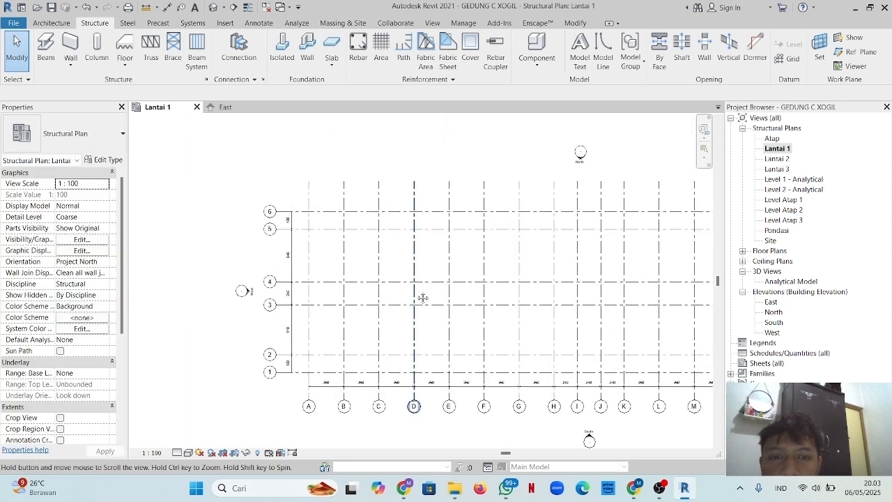
left_click(96, 131)
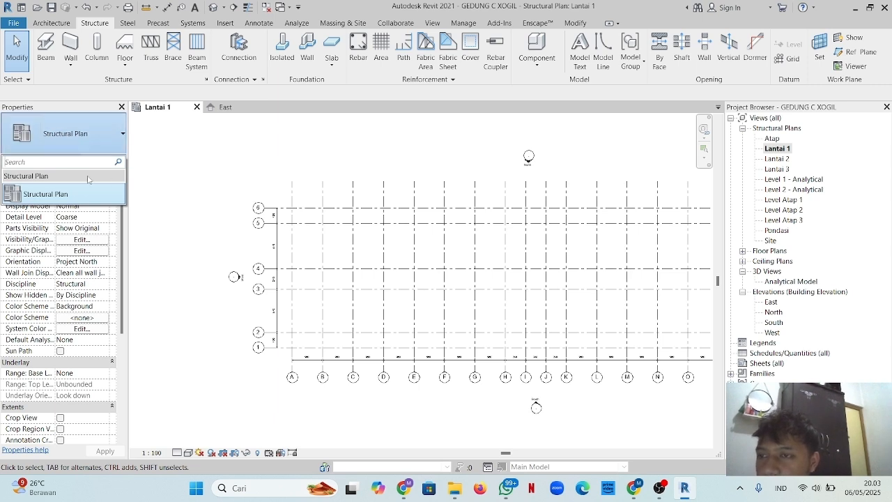
left_click(76, 198)
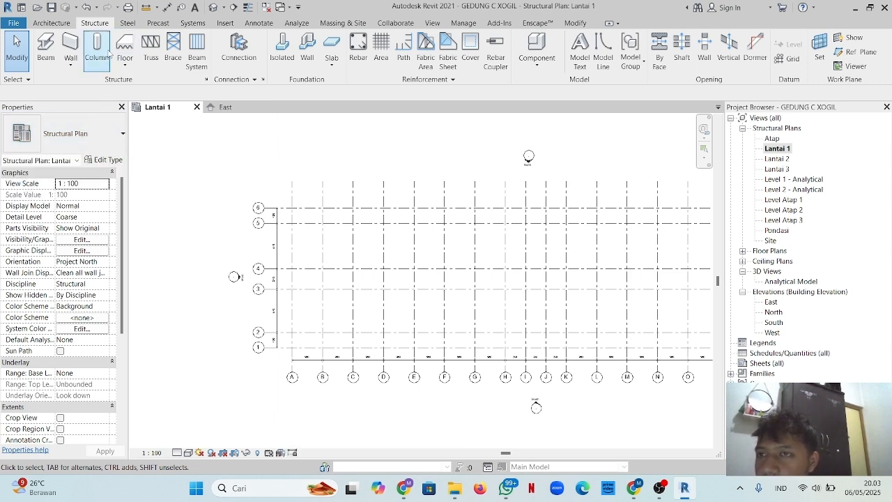
left_click(97, 49)
left_click(77, 133)
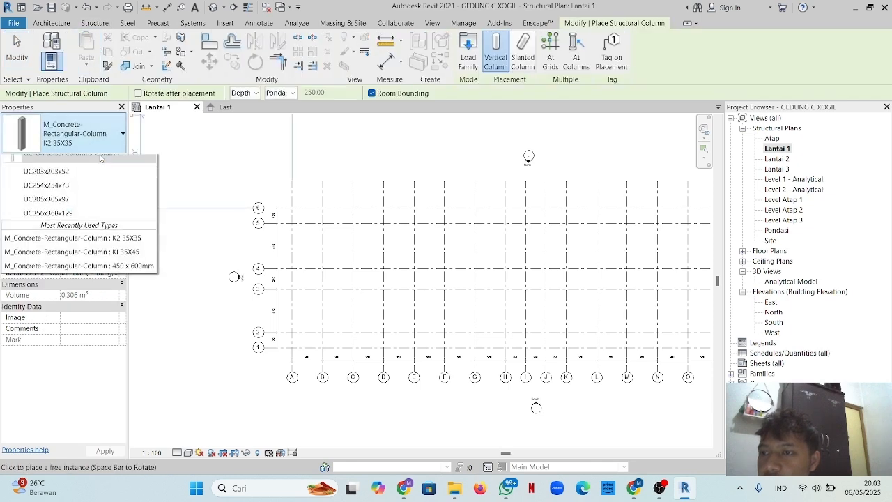
left_click(41, 254)
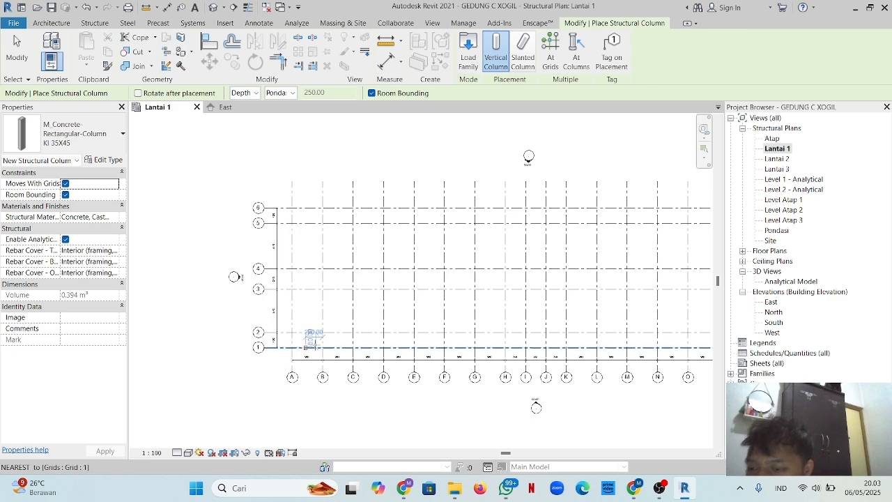
- Place KI 35X45 columns along grid 1 at its intersections with grids B through I
scroll(313, 351, "up", 1)
scroll(308, 390, "up", 1)
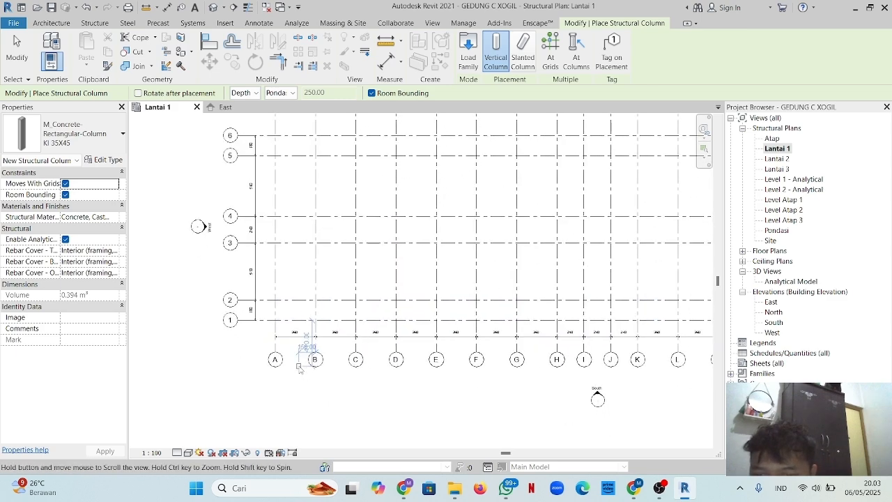
scroll(348, 342, "up", 1)
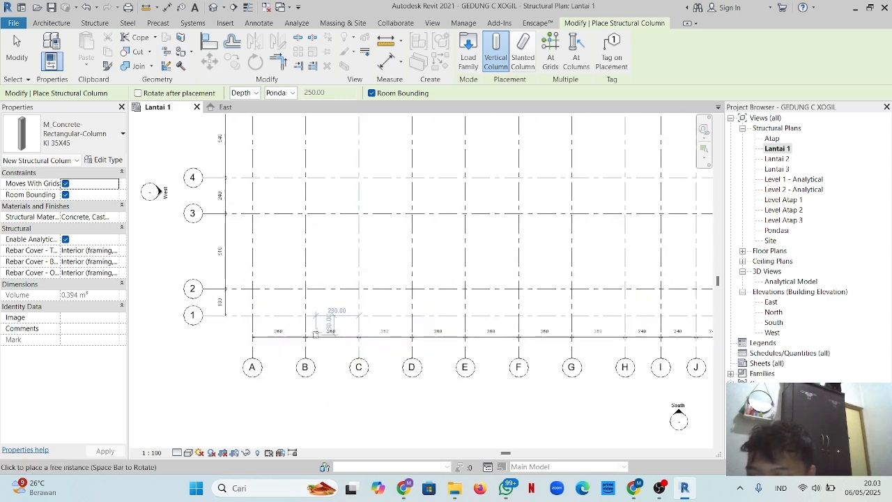
middle_click_drag(315, 333, 317, 305)
scroll(333, 304, "up", 1)
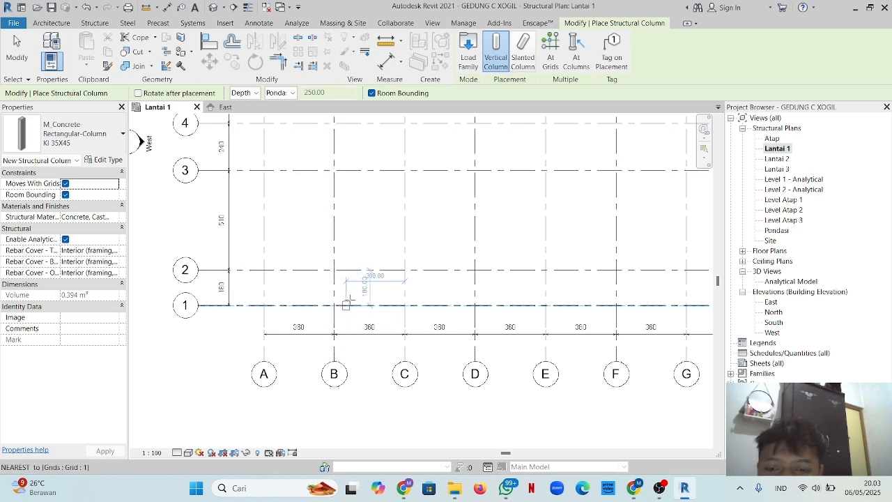
middle_click_drag(346, 307, 332, 303)
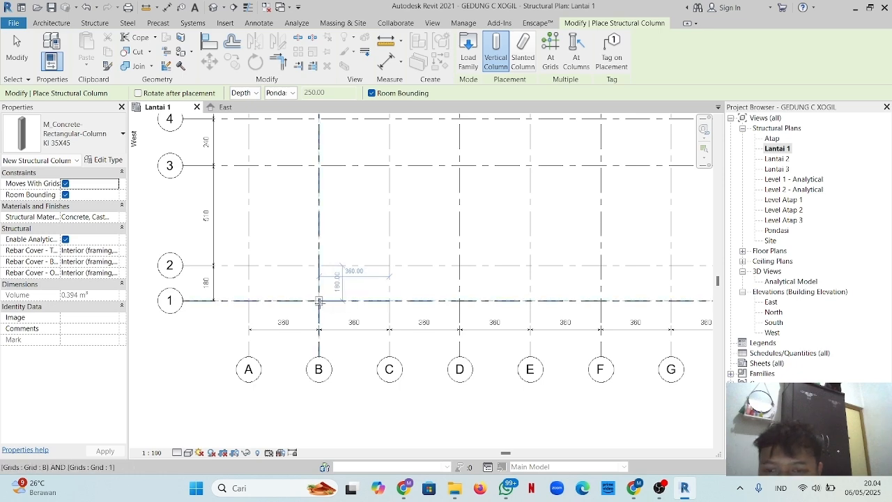
left_click(388, 300)
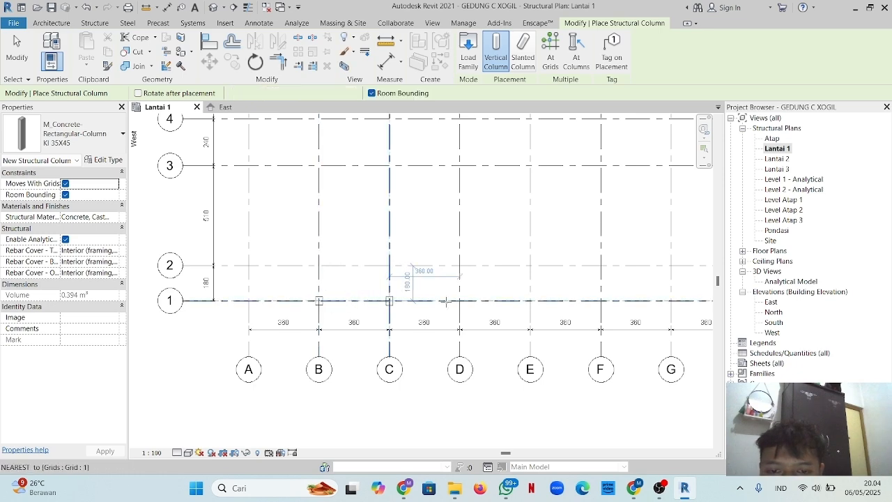
left_click(459, 301)
left_click(530, 301)
middle_click_drag(503, 312, 323, 321)
left_click(420, 309)
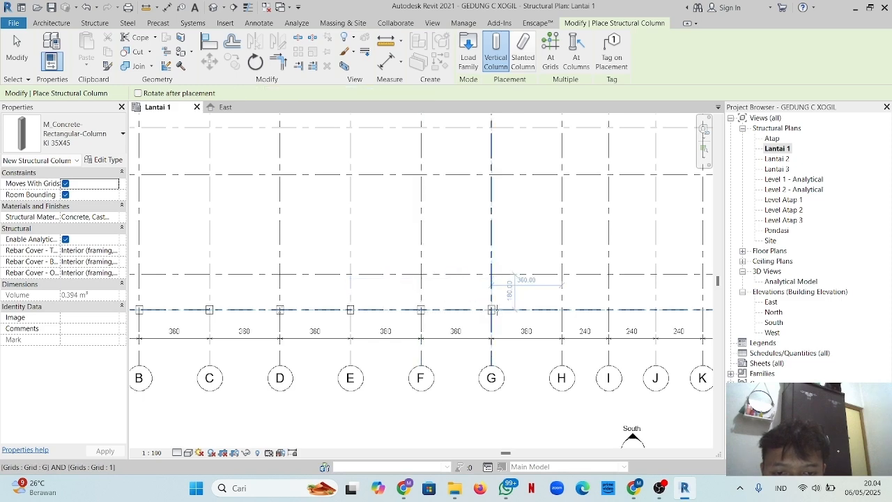
left_click(491, 309)
left_click(561, 310)
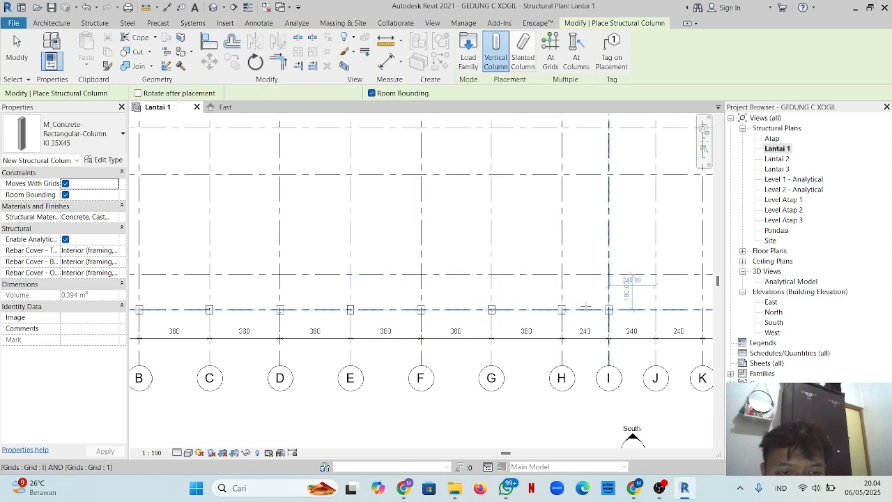
- Place KI 35X45 columns along grid 6 at its intersections with grids B through F
scroll(401, 279, "down", 6)
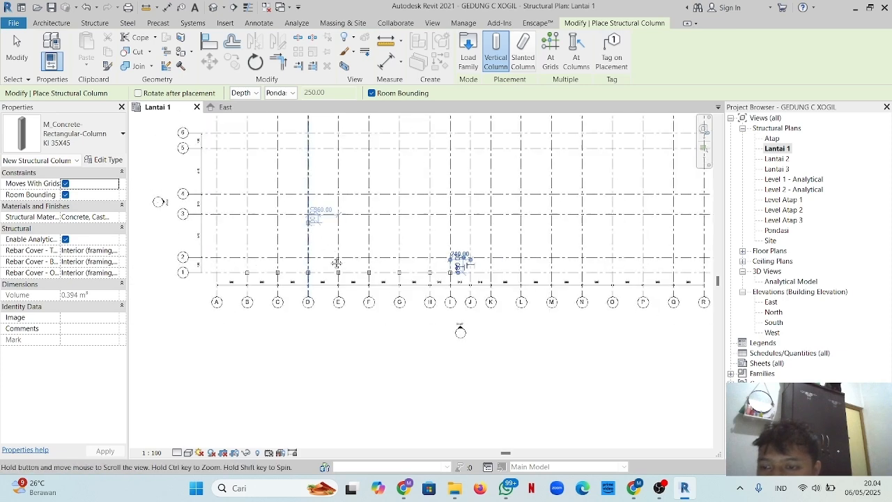
middle_click_drag(317, 243, 356, 257)
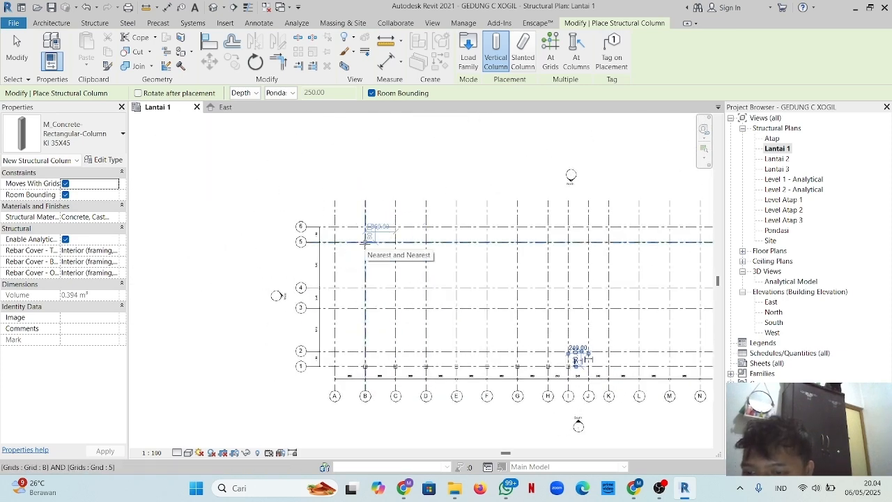
scroll(340, 231, "up", 2)
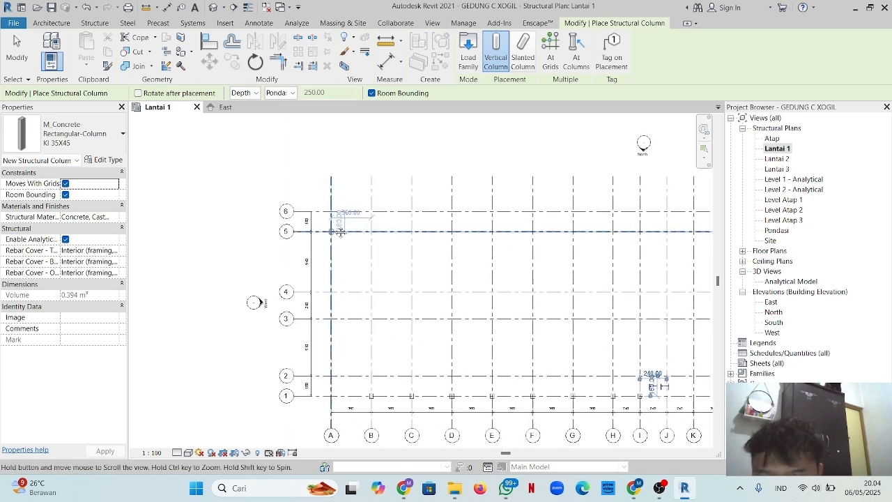
middle_click_drag(341, 233, 308, 216)
scroll(328, 207, "up", 1)
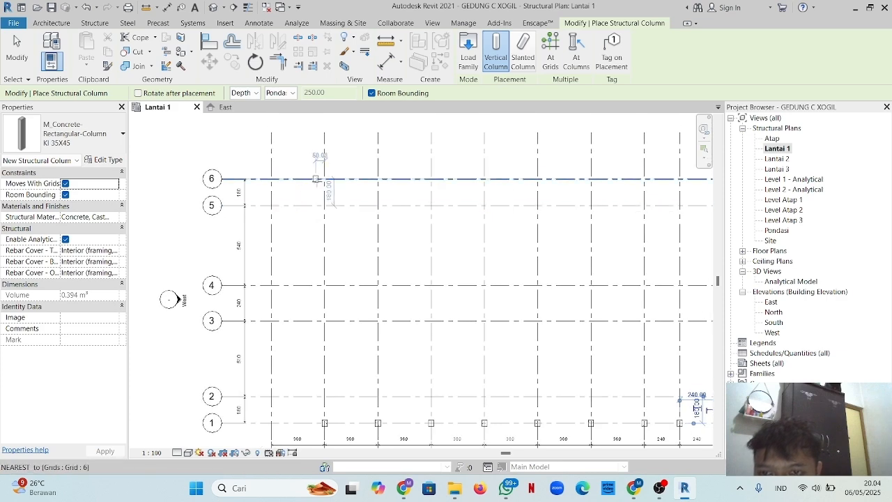
left_click(323, 179)
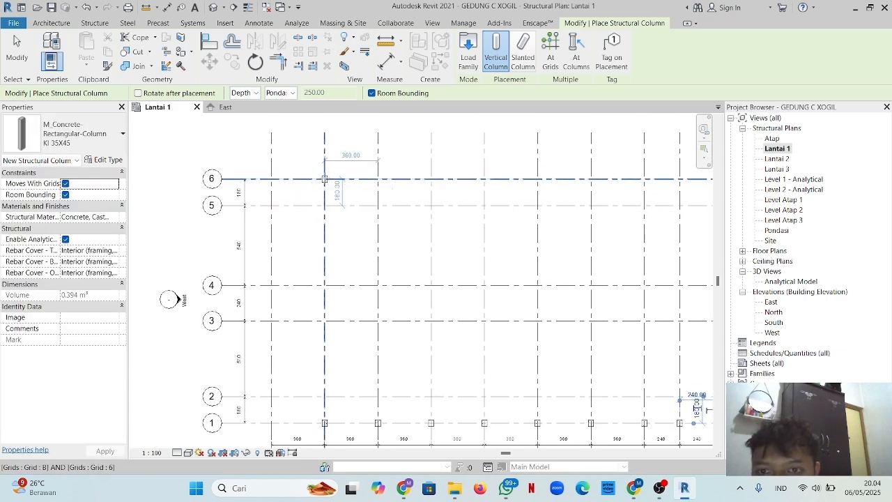
left_click(377, 179)
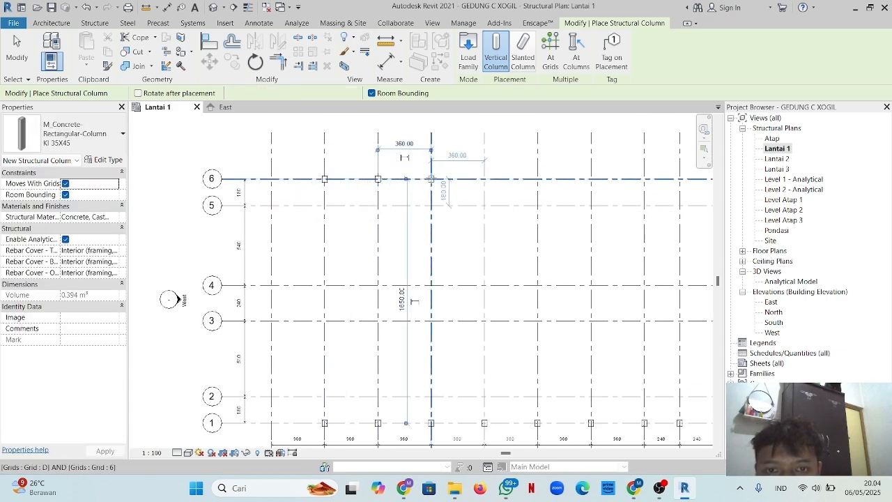
left_click(430, 179)
left_click(485, 179)
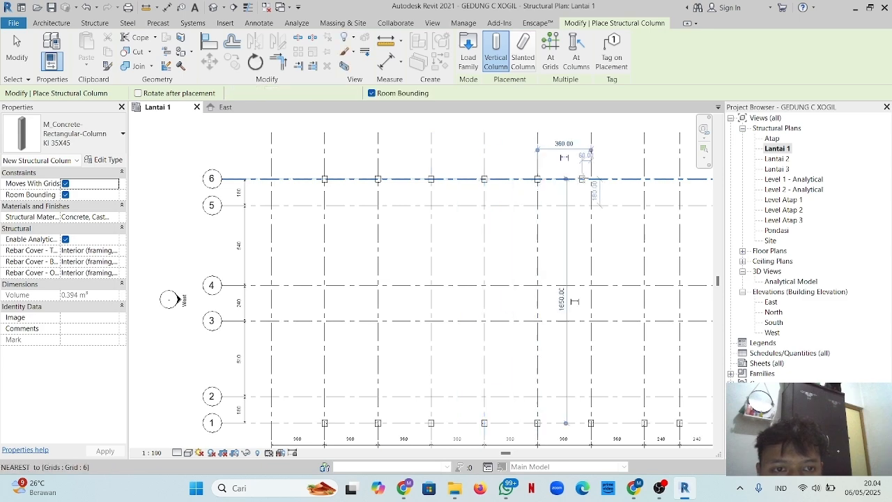
left_click(537, 179)
- Place KI 35X45 columns on grid 6 at its intersections with grids G, H and I
middle_click_drag(565, 185, 561, 186)
scroll(561, 186, "down", 2)
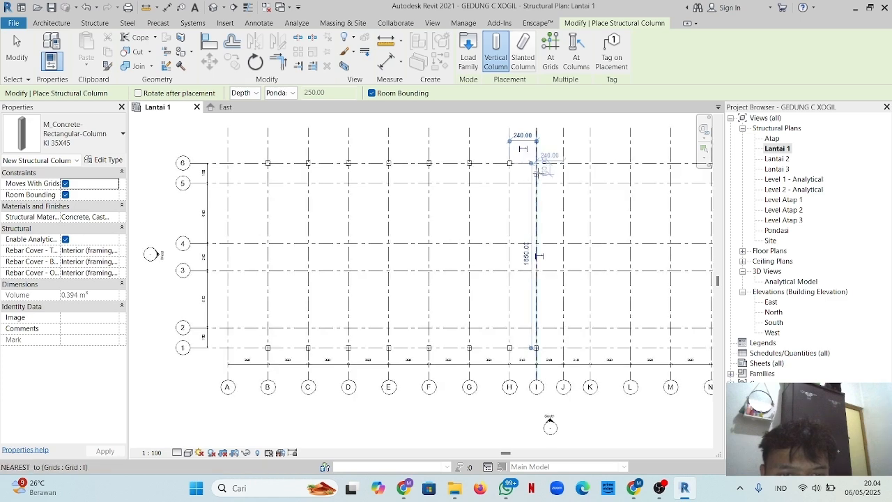
scroll(542, 168, "up", 2)
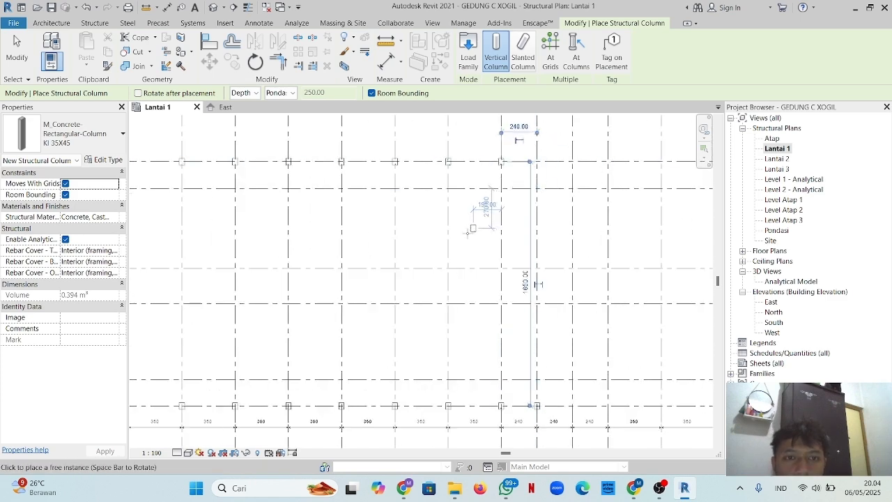
scroll(538, 165, "down", 2)
scroll(538, 165, "up", 4)
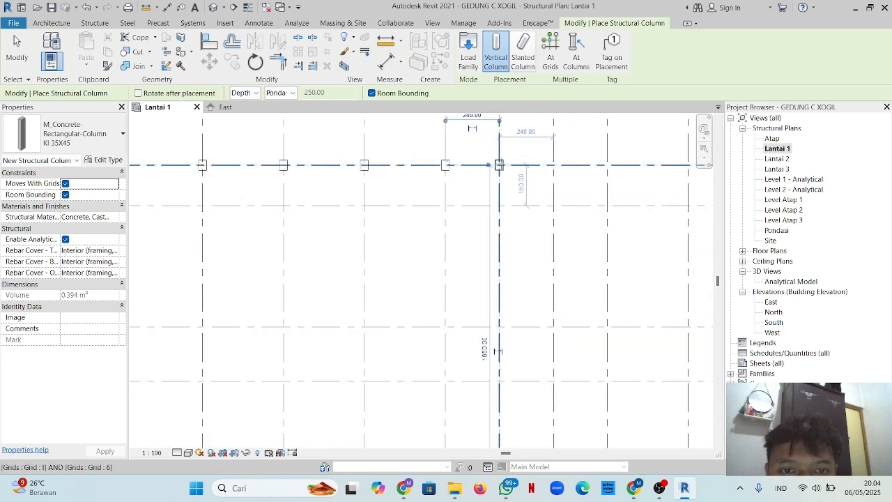
scroll(516, 223, "down", 2)
scroll(486, 307, "down", 2)
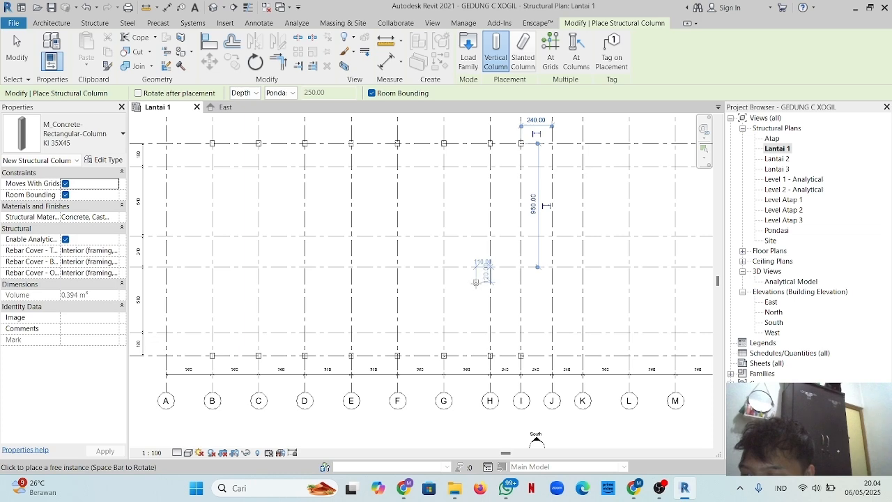
- Place a KI 35X45 column at the intersection of grids I and 4 and end column placement
scroll(476, 284, "down", 3)
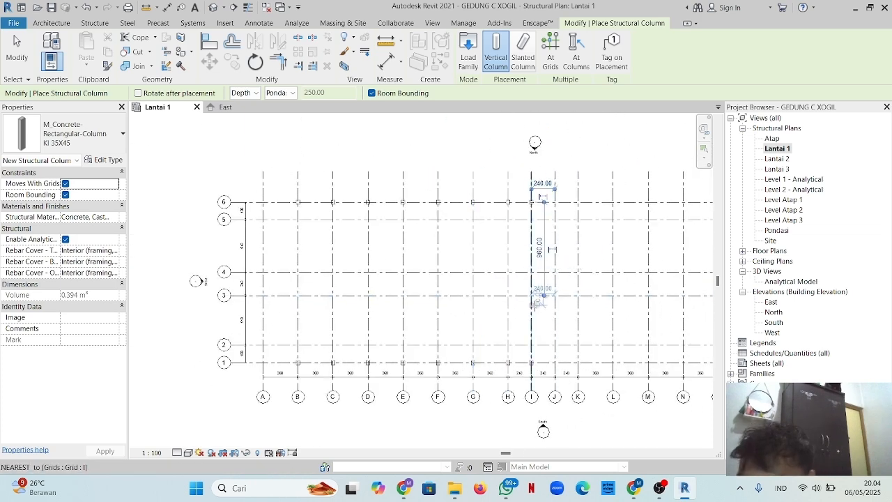
scroll(545, 268, "up", 3)
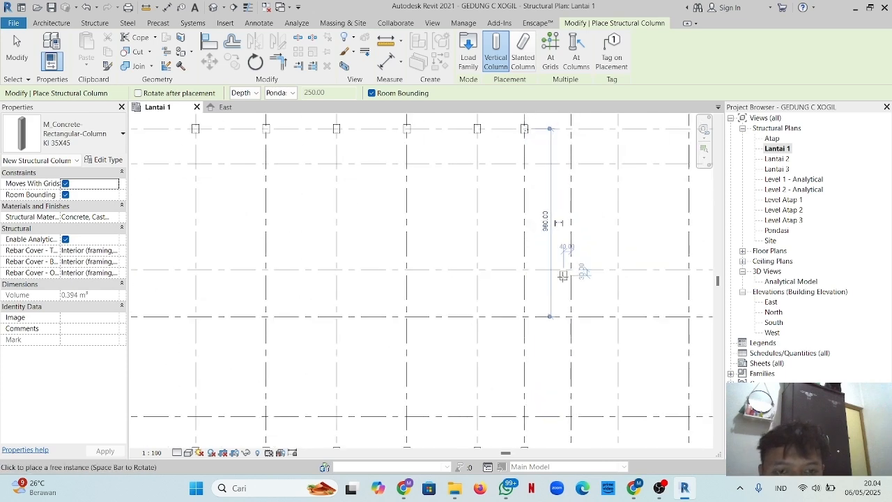
scroll(493, 284, "down", 4)
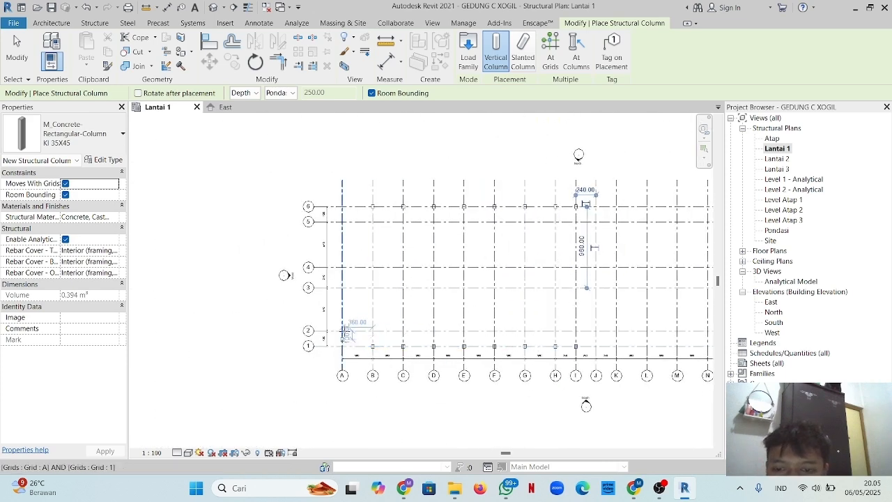
scroll(597, 275, "up", 4)
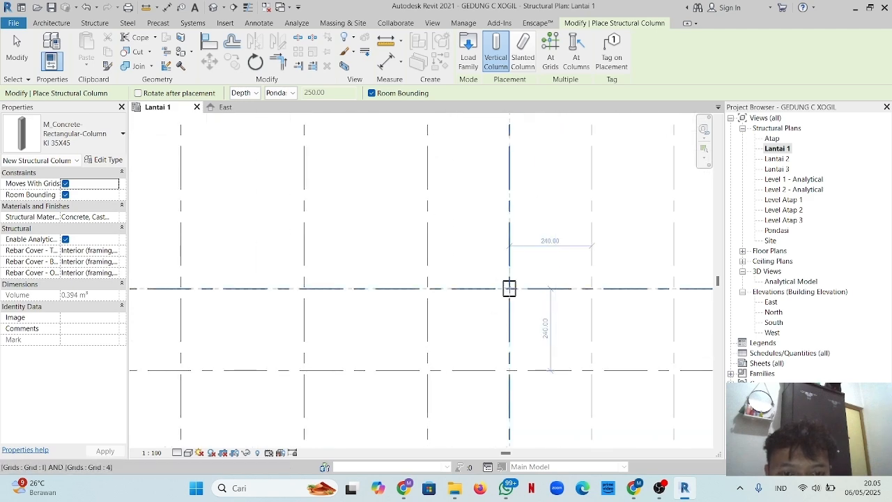
left_click(508, 287)
key("Escape")
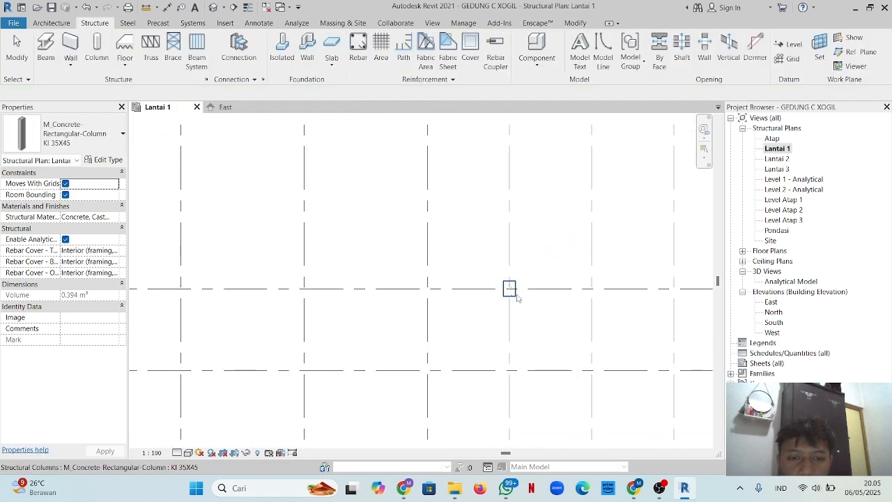
- Move the column at grids I and 4 by 150 cm along grid I towards grid 5
left_click(516, 295)
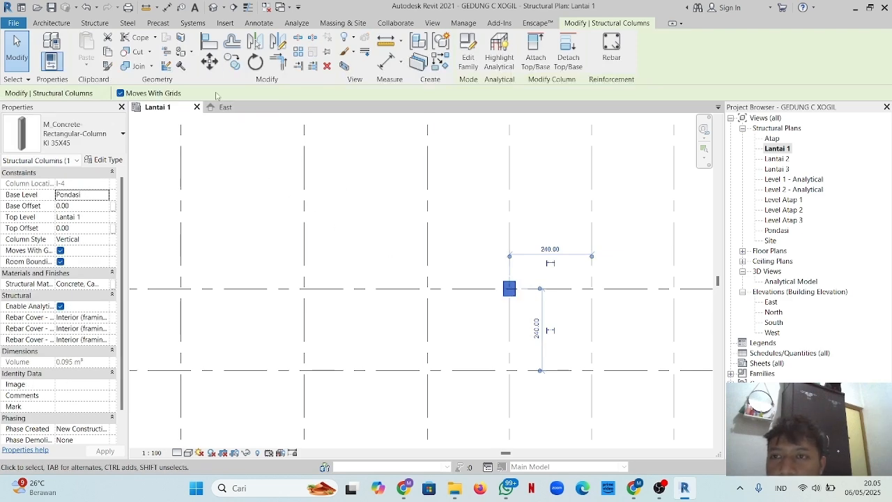
left_click(208, 64)
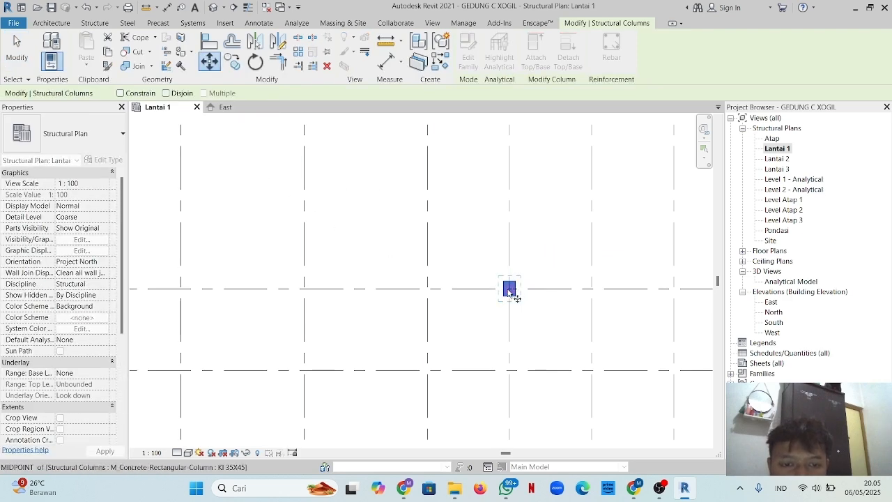
left_click(509, 291)
scroll(510, 282, "up", 2)
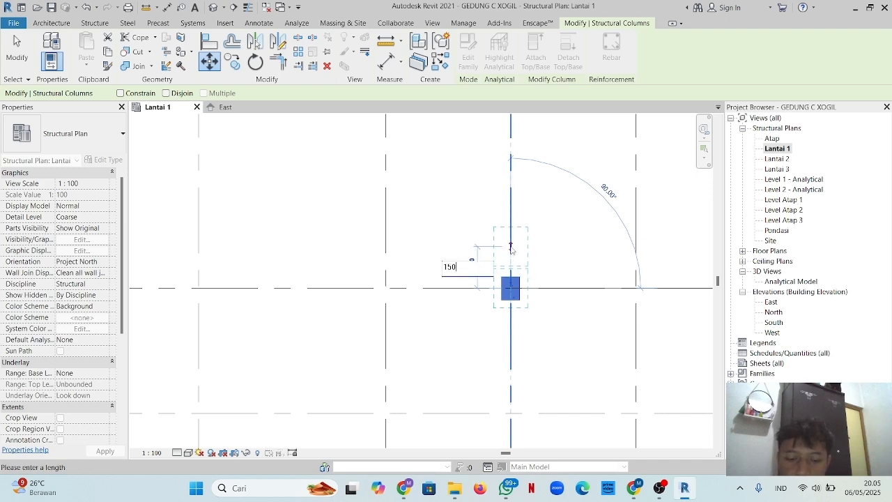
key("Return")
scroll(519, 262, "down", 4)
left_click(531, 260)
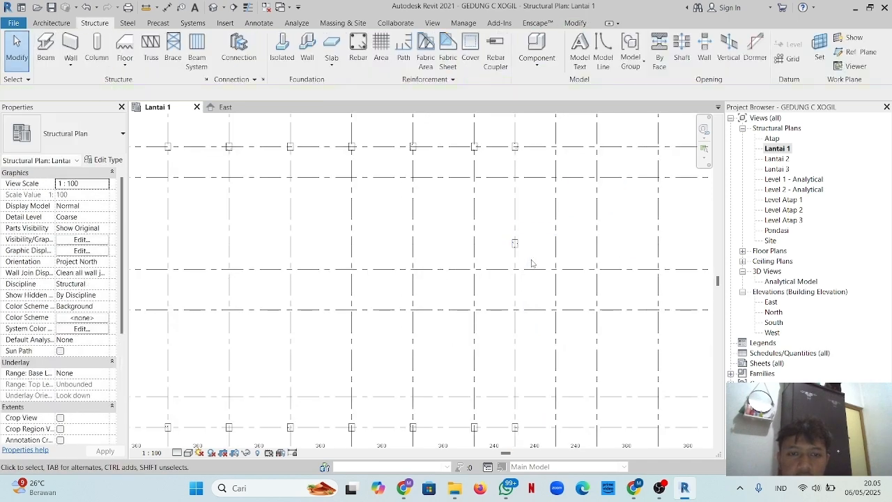
- Restart structural column placement with the K2 35X35 type and place columns on grid 2 at grids A and C
scroll(522, 260, "down", 2)
scroll(605, 265, "down", 2)
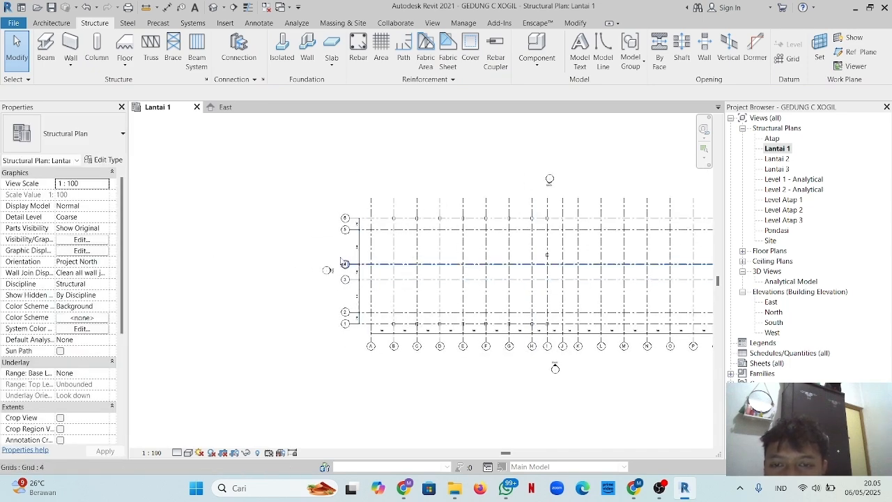
left_click(107, 139)
left_click(97, 55)
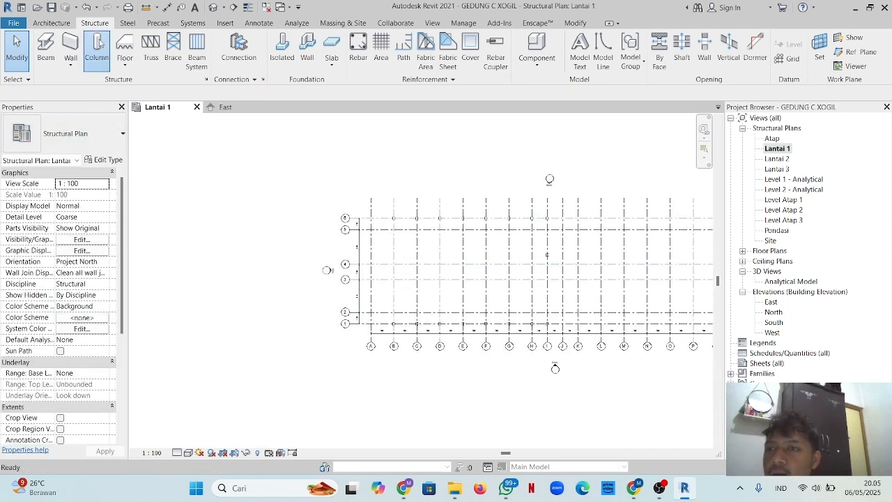
left_click(77, 134)
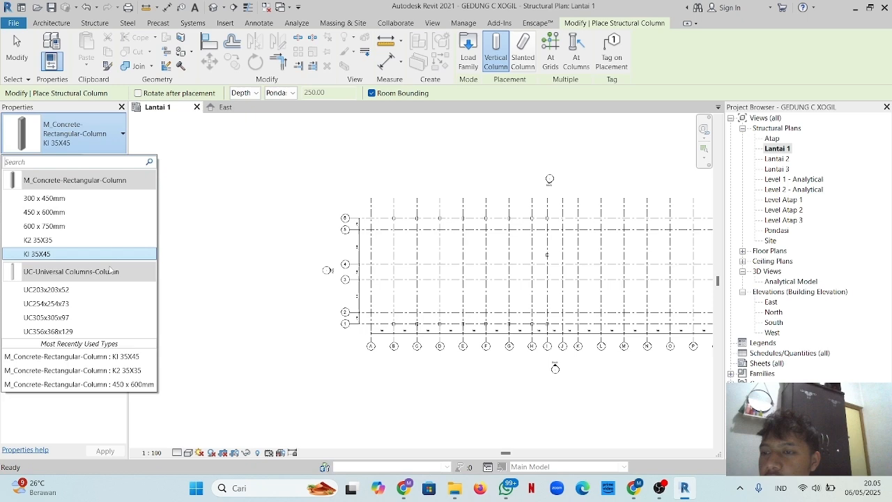
left_click(53, 241)
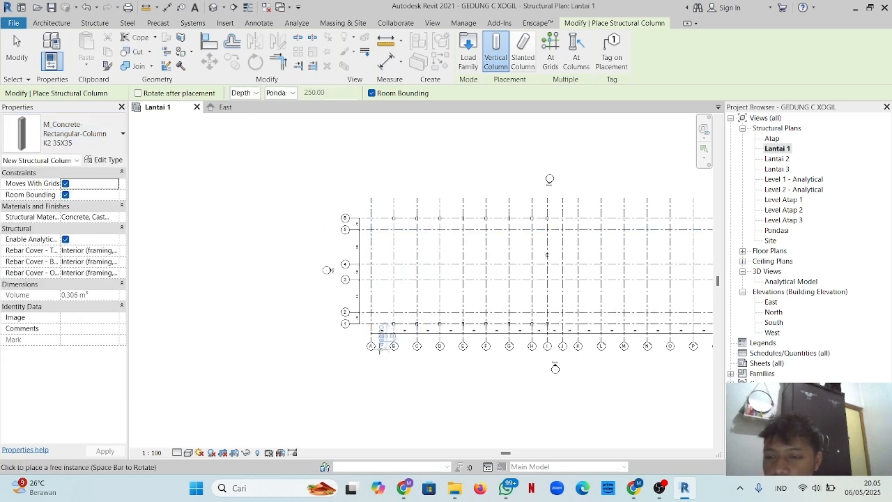
scroll(369, 317, "up", 1)
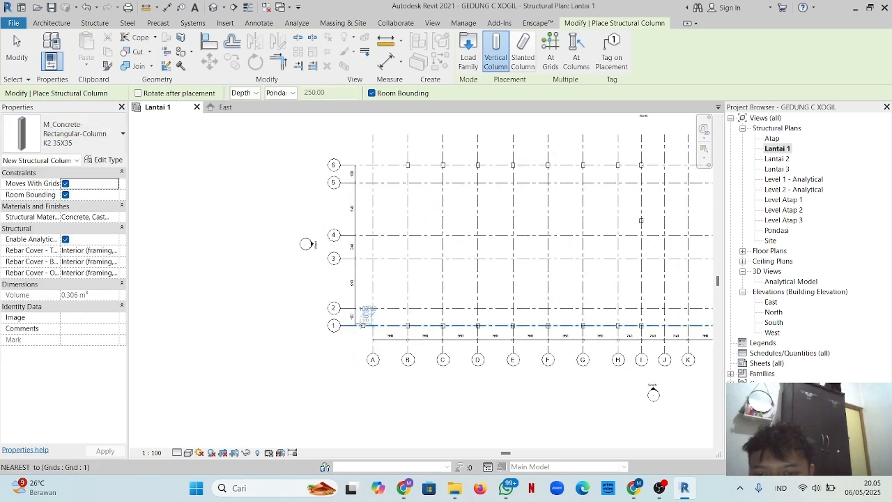
scroll(343, 307, "up", 1)
scroll(354, 301, "up", 1)
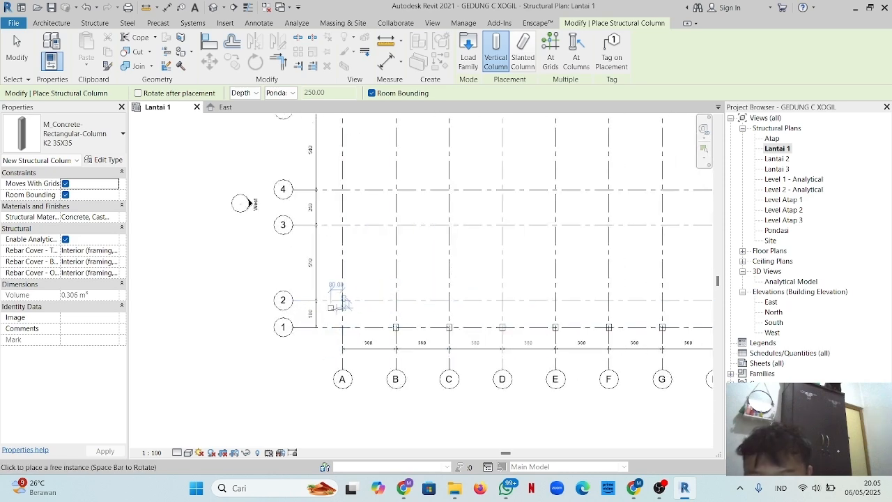
scroll(342, 300, "up", 1)
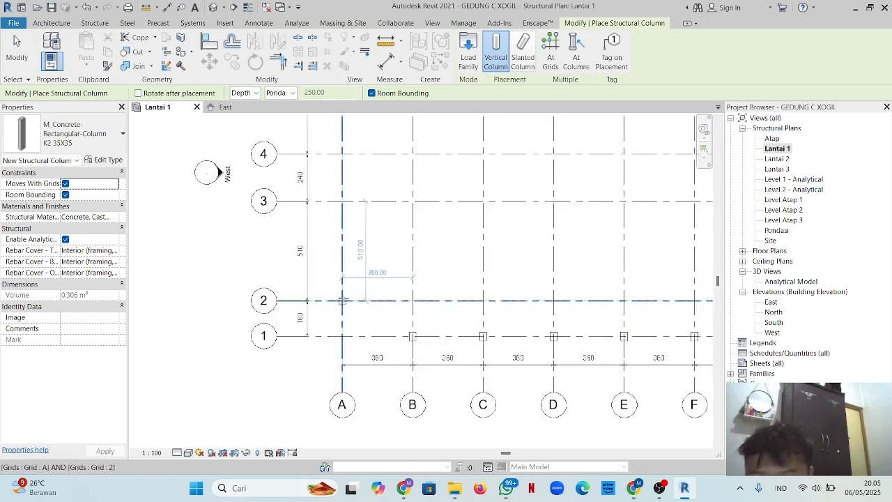
left_click(341, 301)
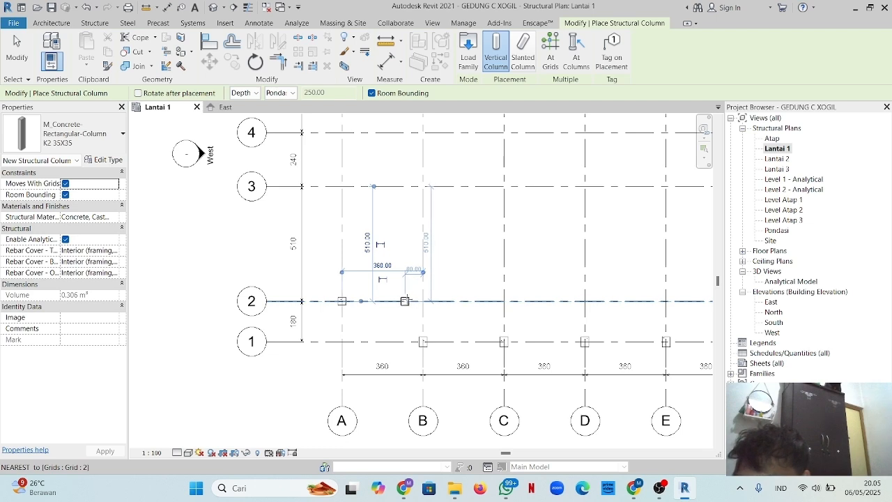
left_click(503, 301)
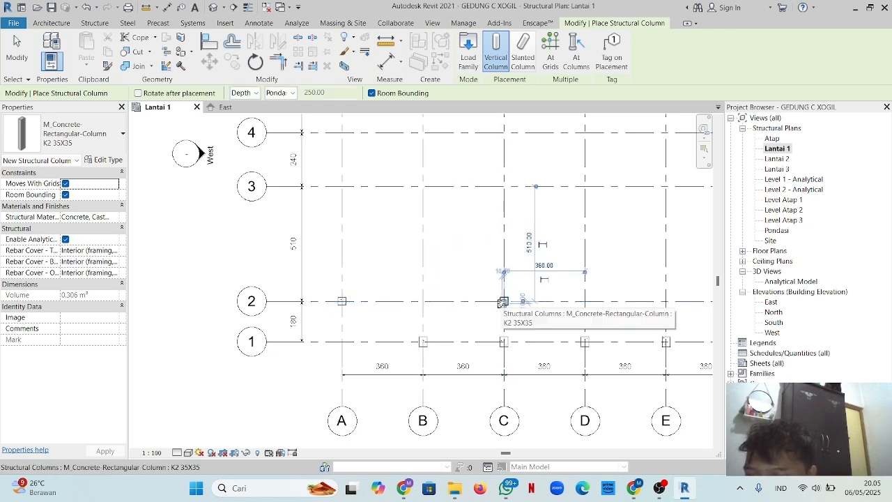
- Place K2 35X35 columns along grid 2 at its intersections with grids D through H
scroll(508, 305, "up", 1)
middle_click_drag(507, 305, 377, 289)
left_click(465, 283)
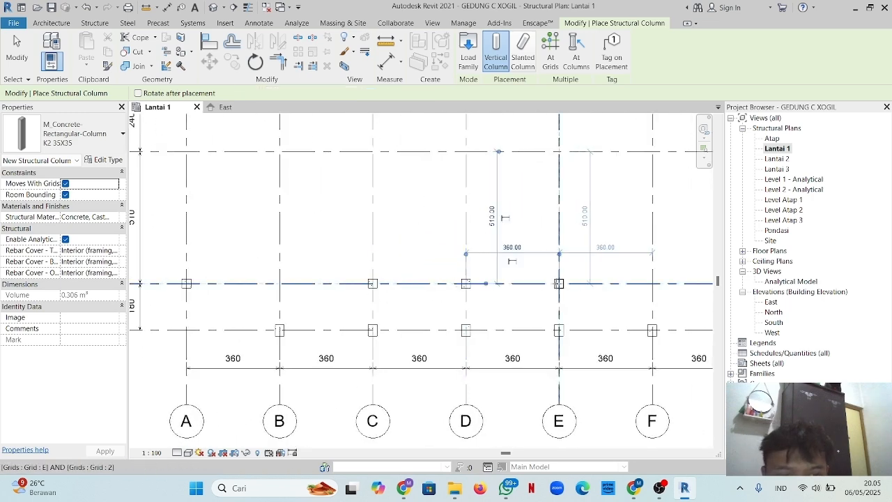
left_click(558, 283)
middle_click_drag(558, 283, 380, 291)
left_click(475, 291)
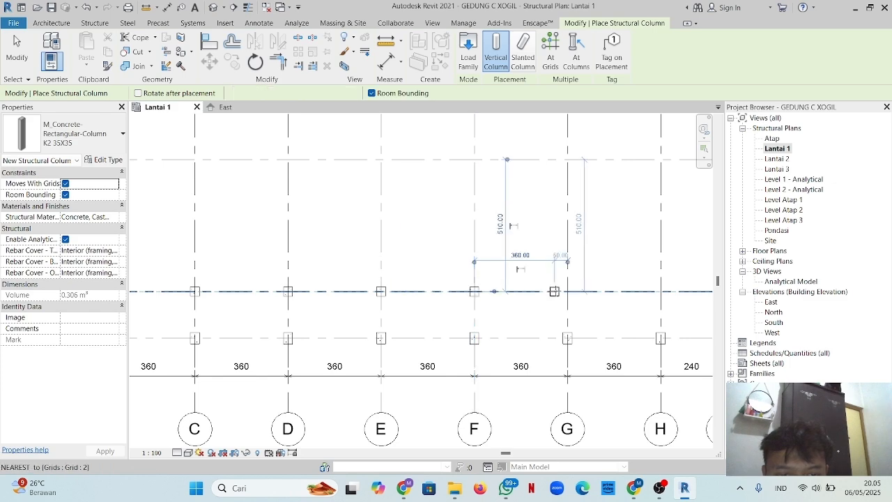
left_click(567, 291)
middle_click_drag(567, 291, 425, 289)
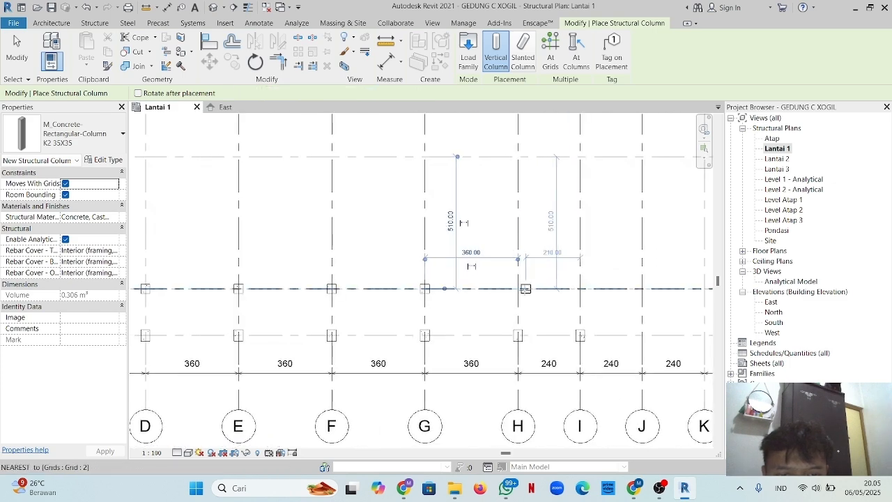
left_click(518, 288)
- Fill the remaining gaps on grid 2 with K2 35X35 columns at grids I and B
scroll(580, 288, "down", 5)
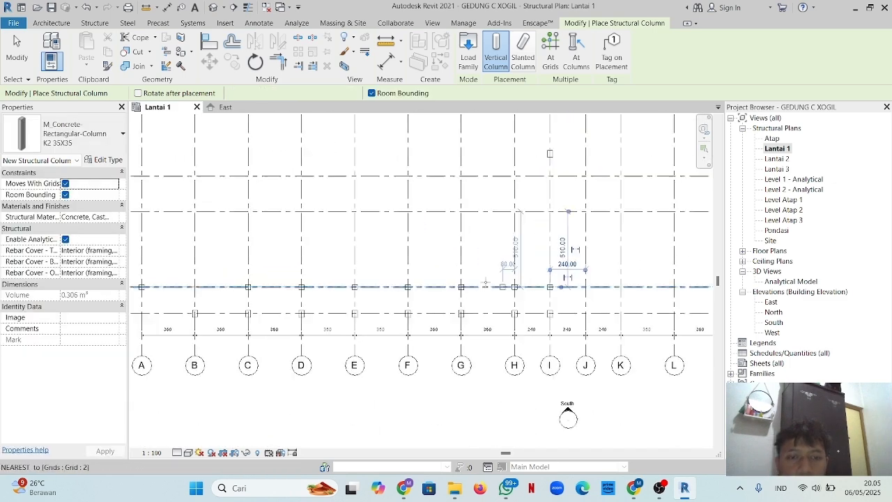
scroll(376, 303, "up", 4)
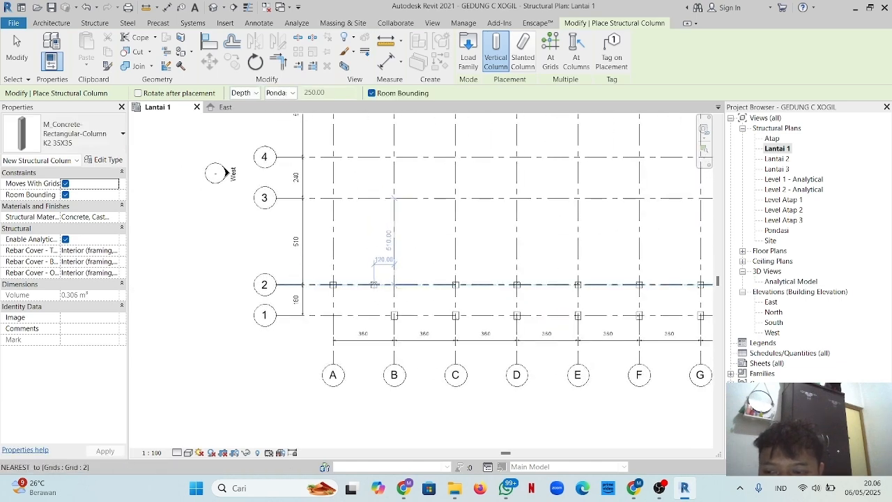
scroll(386, 285, "up", 1)
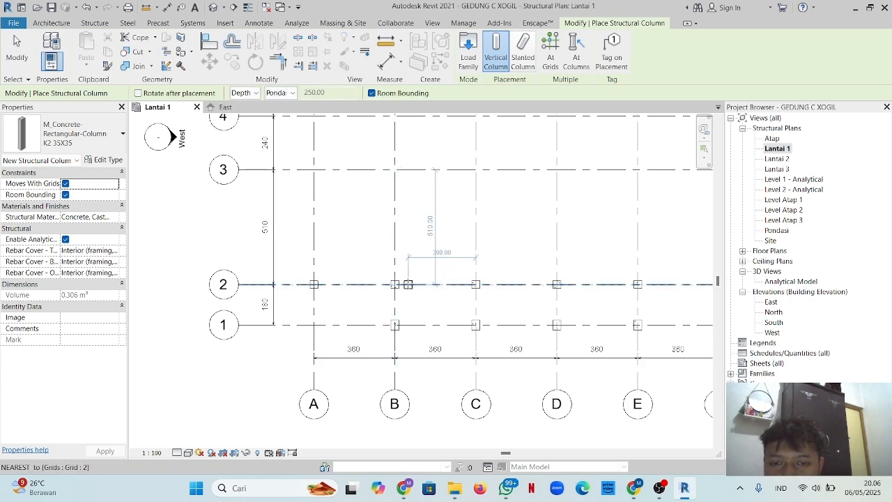
- Move the column at grids B and 2 by 100 cm along grid 2 towards grid A
key("Escape")
left_click(395, 284)
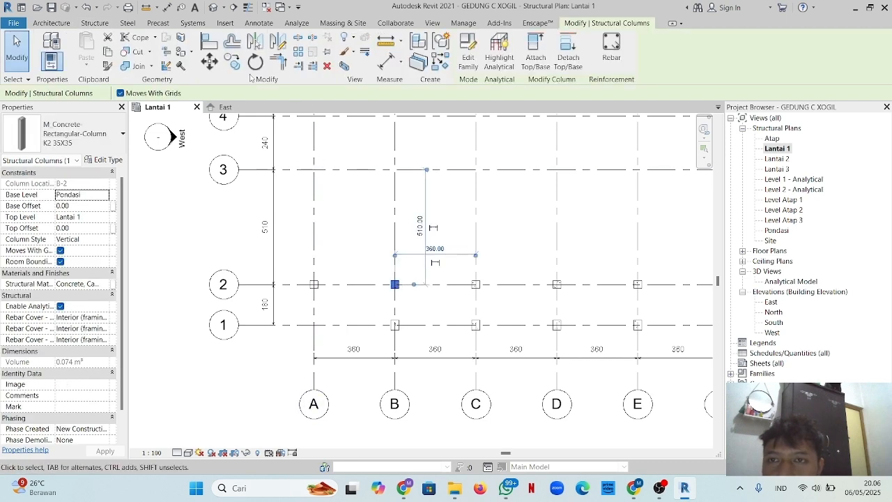
left_click(210, 62)
scroll(410, 285, "up", 3)
left_click(380, 284)
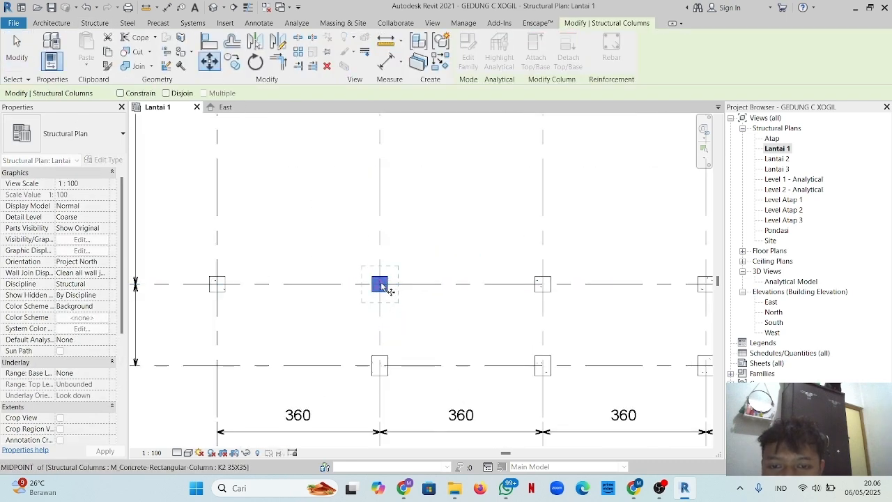
type("1")
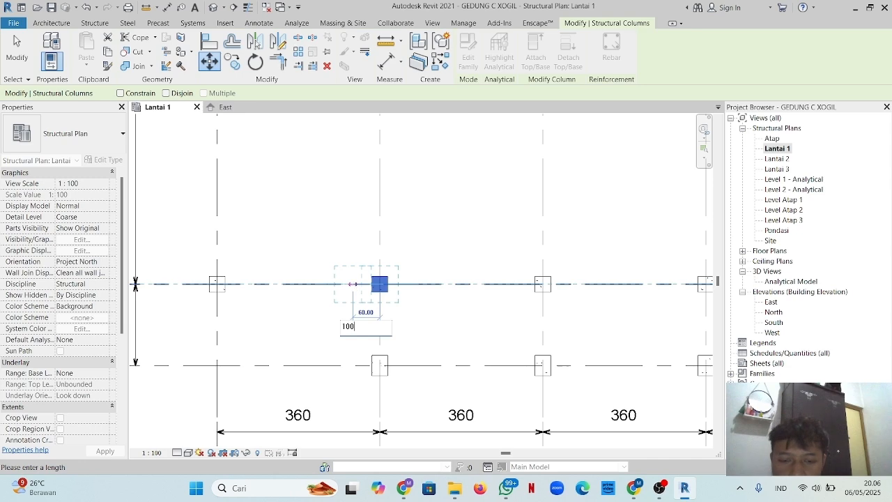
type("00")
key("Return")
key("Escape")
scroll(420, 292, "down", 3)
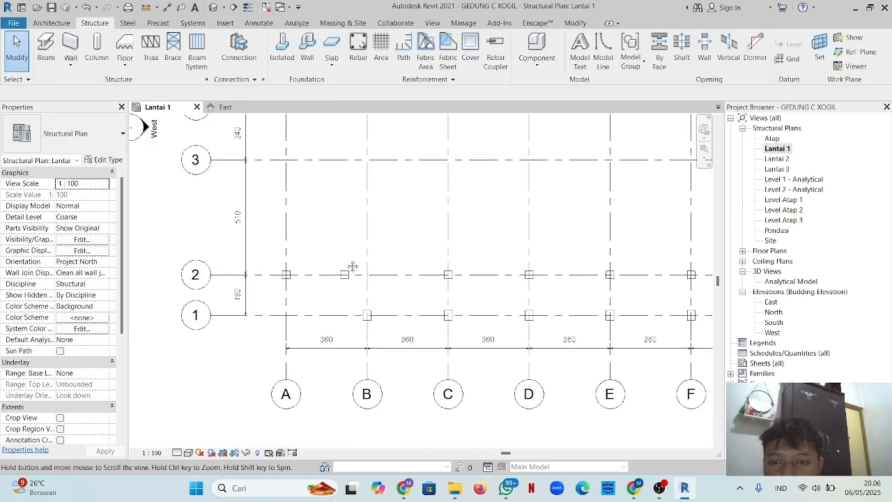
- Restart structural column placement with the K2 35X35 type and place columns on grid 3 at grids A, B, C, H and I
left_click(96, 49)
left_click(98, 135)
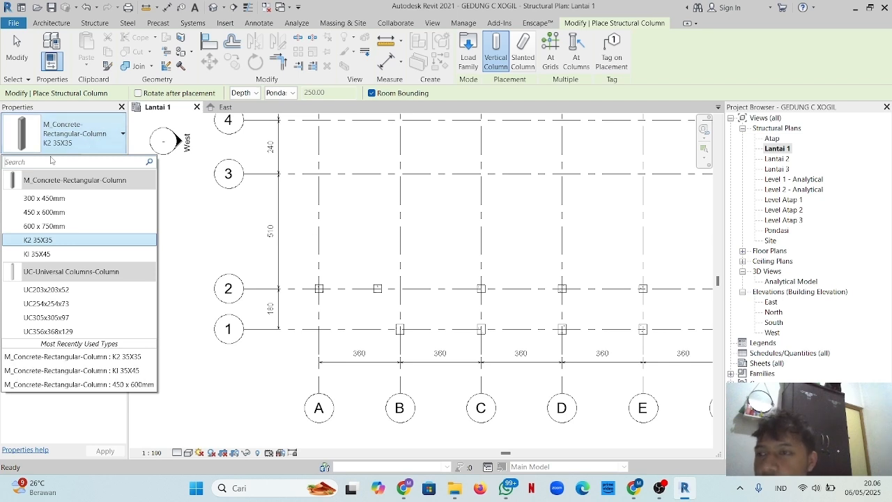
left_click(46, 244)
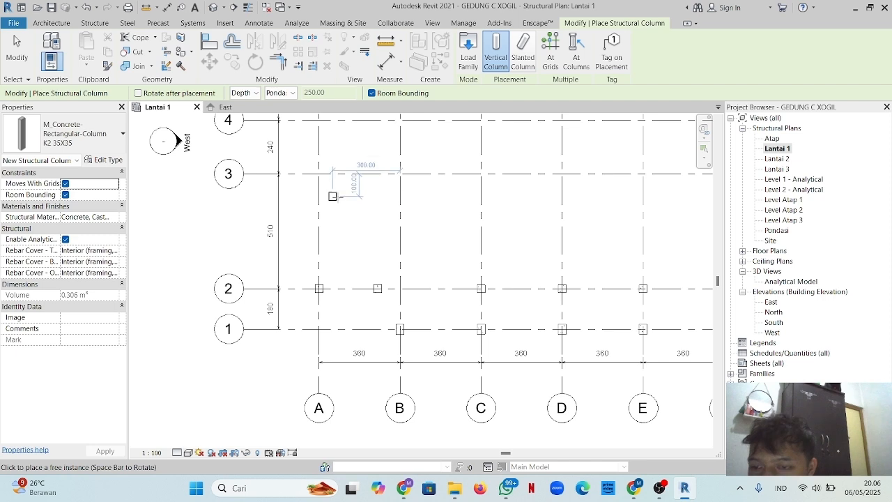
left_click(318, 173)
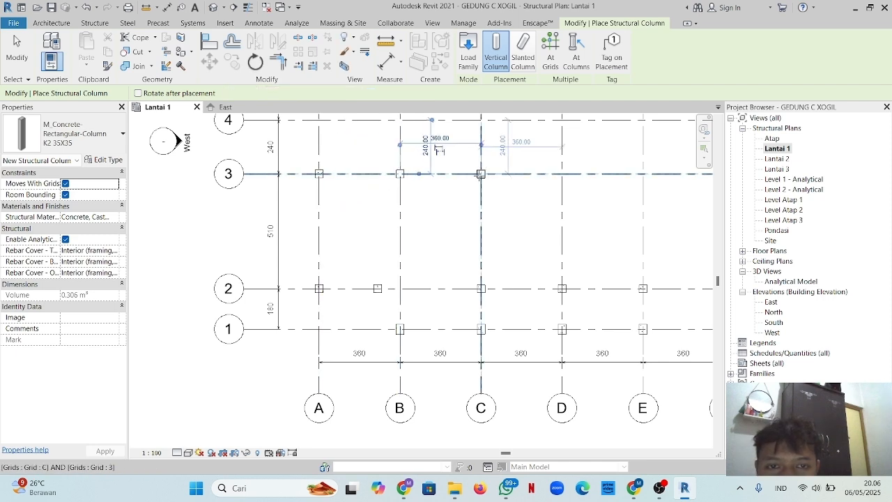
left_click(480, 174)
middle_click_drag(524, 201, 375, 202)
middle_click_drag(548, 225, 352, 231)
scroll(390, 236, "down", 1)
left_click(562, 174)
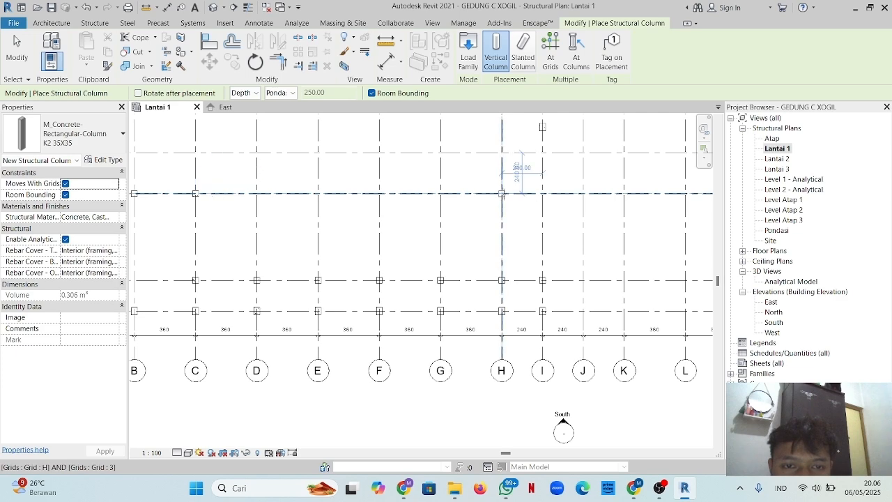
scroll(444, 216, "down", 6)
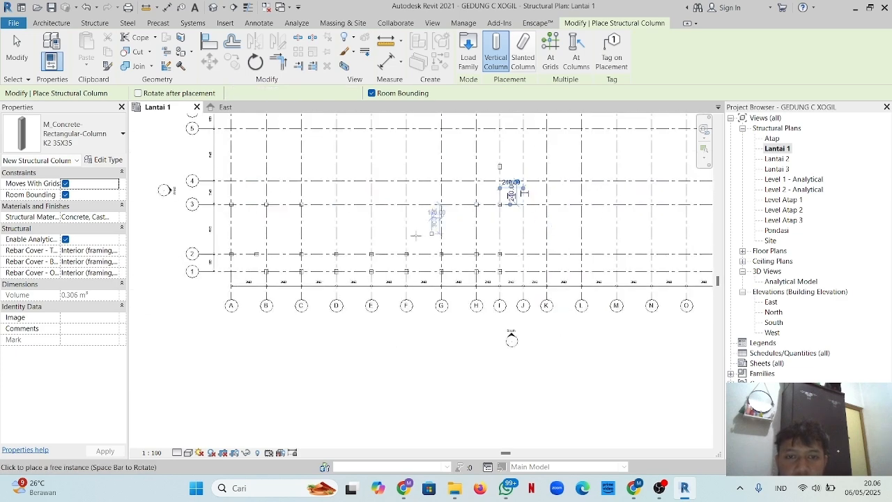
- Place K2 35X35 columns along grid 4 at its intersections with grids A through H
middle_click_drag(355, 249, 483, 260)
scroll(392, 213, "up", 4)
scroll(392, 203, "up", 2)
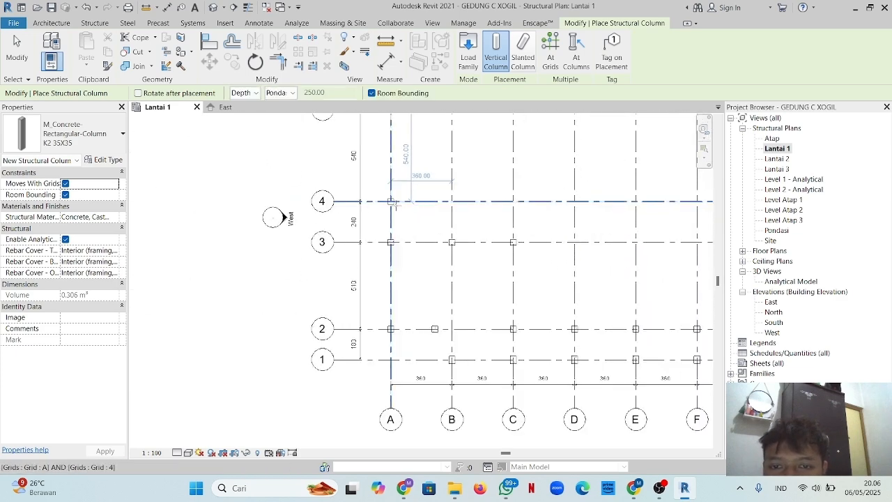
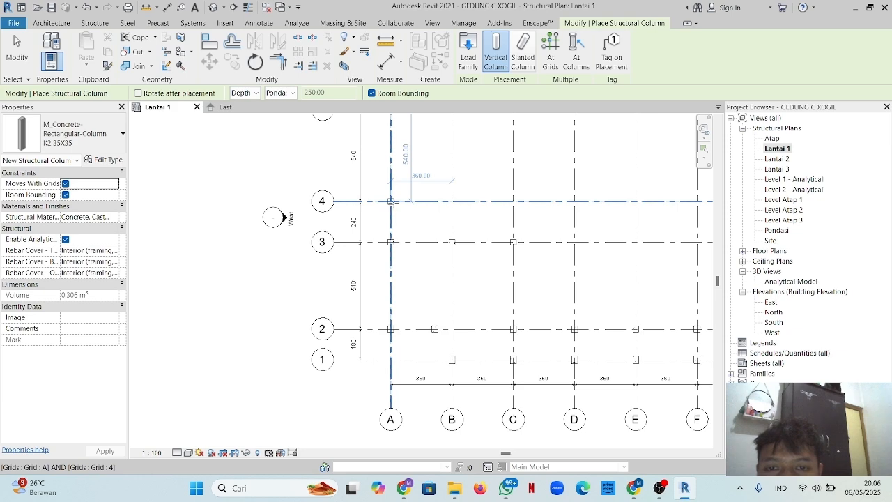
middle_click_drag(482, 214, 414, 233)
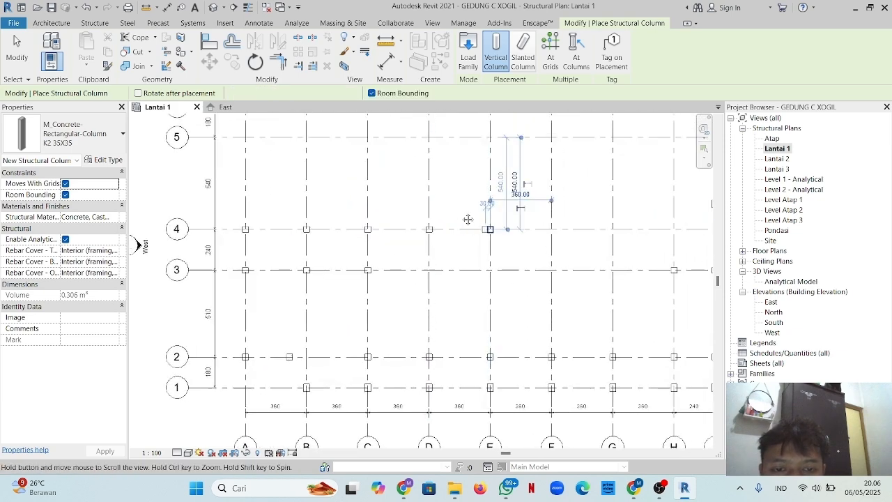
middle_click_drag(468, 219, 379, 166)
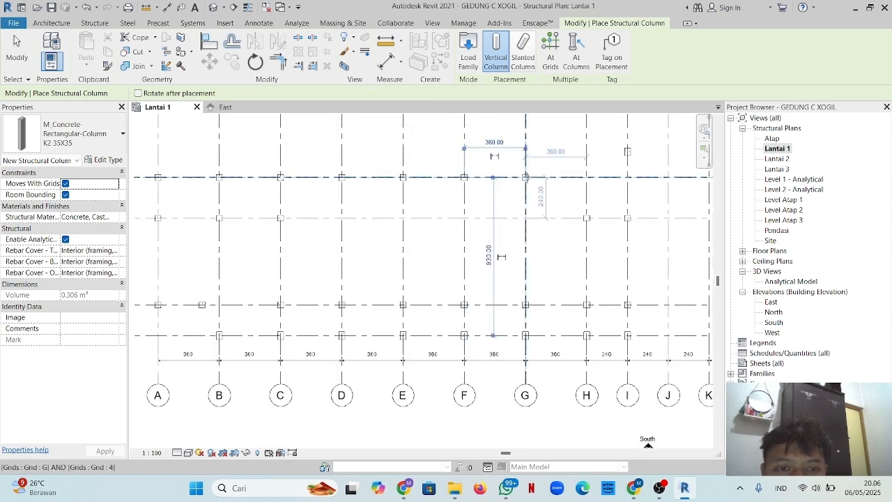
scroll(524, 185, "down", 2)
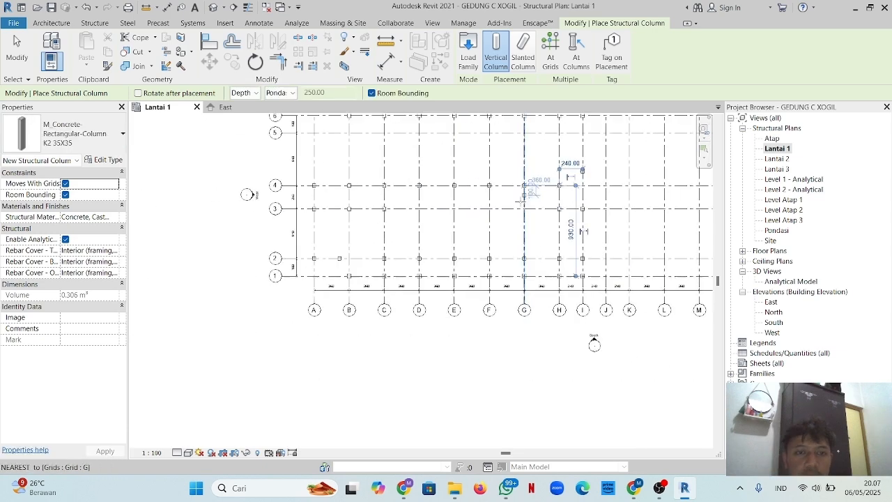
scroll(524, 245, "down", 1)
middle_click_drag(524, 246, 562, 260)
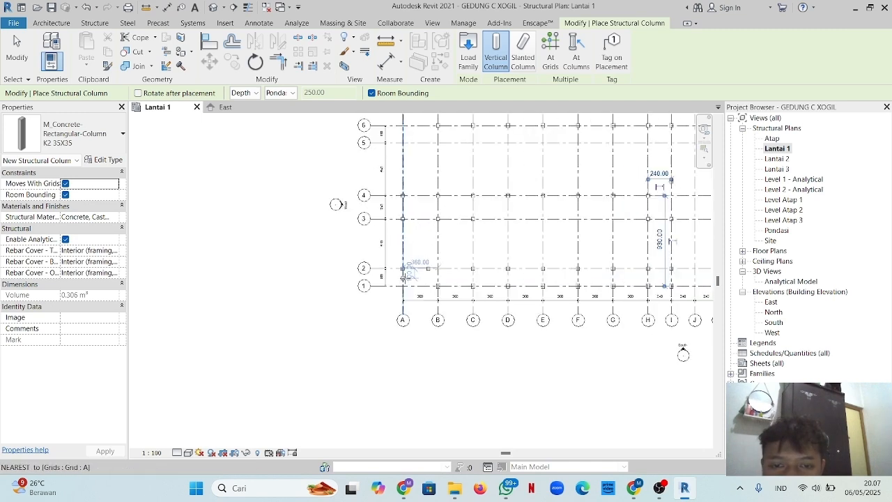
- Place K2 35X35 columns on grid 5 at grids A and B, and end column placement
scroll(401, 284, "up", 1)
left_click(426, 268)
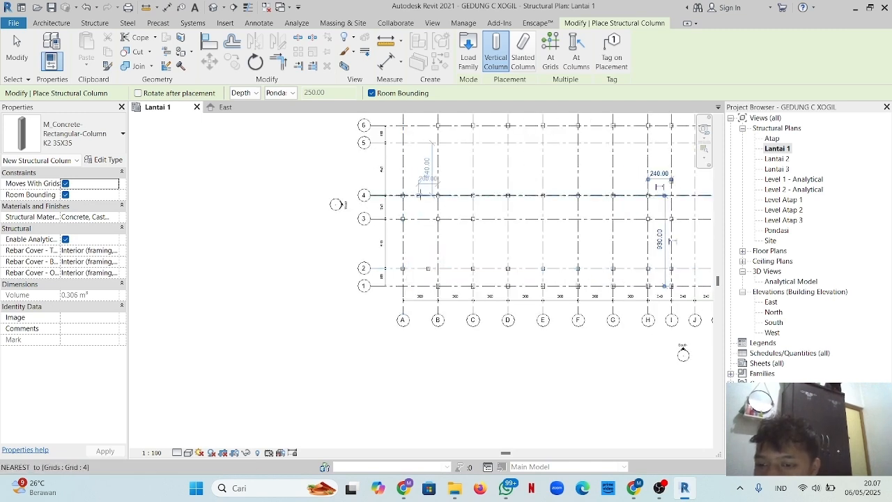
middle_click_drag(419, 195, 511, 239)
scroll(486, 197, "up", 2)
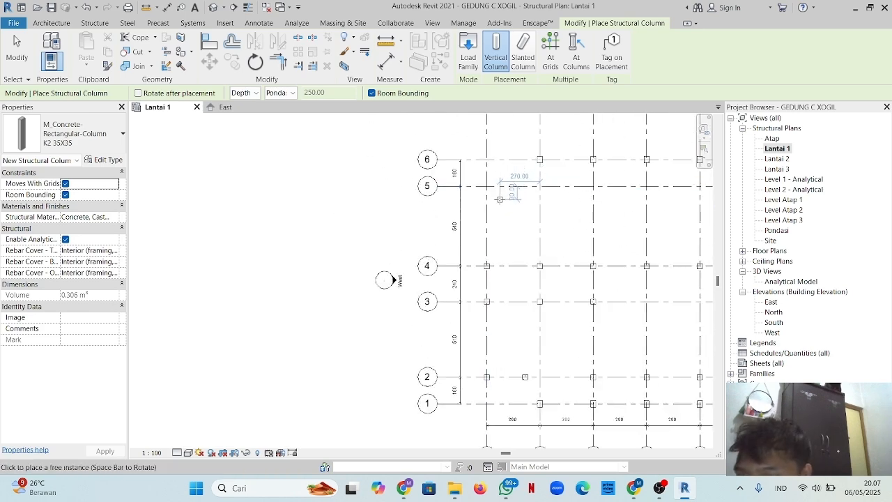
scroll(497, 216, "down", 3)
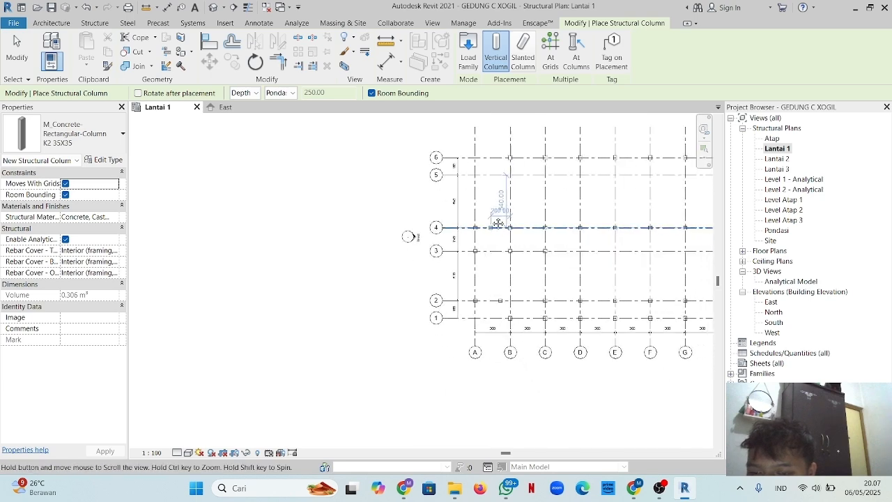
scroll(468, 229, "up", 2)
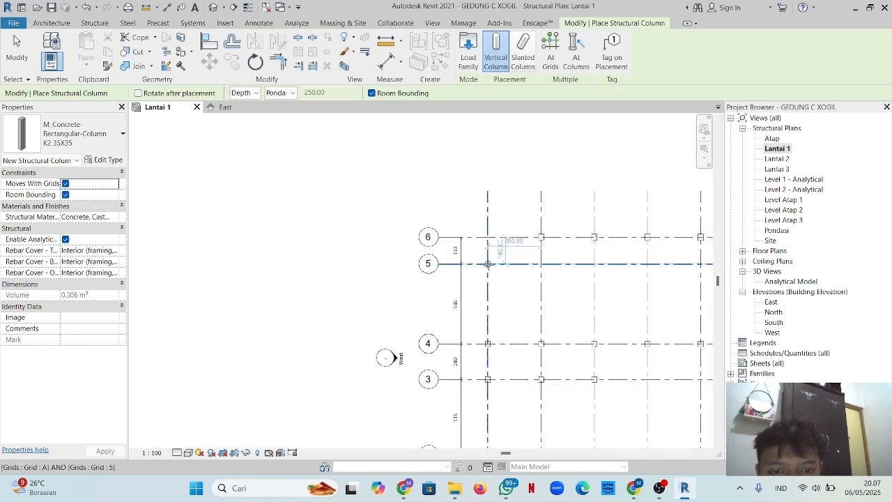
left_click(488, 263)
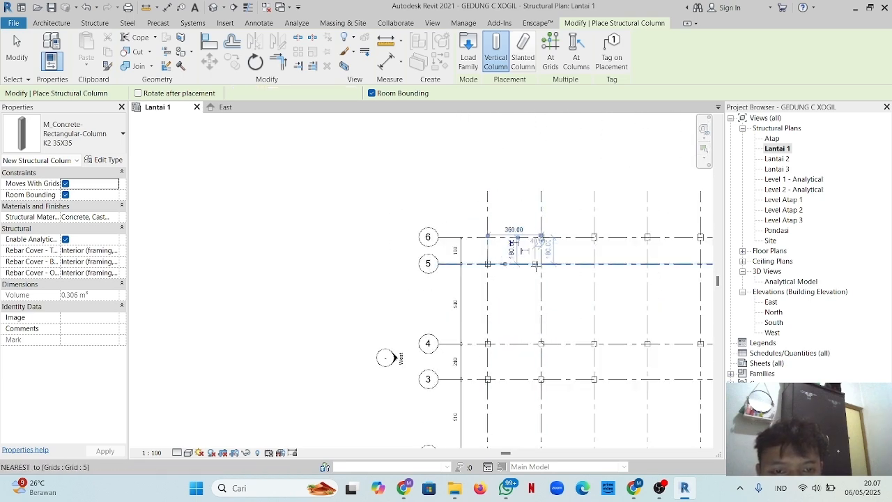
scroll(540, 263, "up", 1)
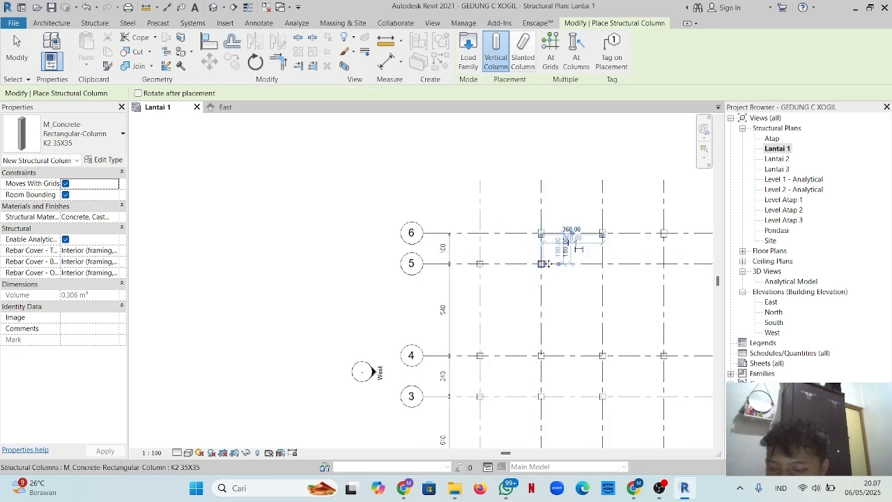
left_click(541, 264)
key("Escape")
key("Escape")
- Move the column at grids B and 5 by 100 cm towards grid A, matching the offset column on grid 2
left_click(542, 266)
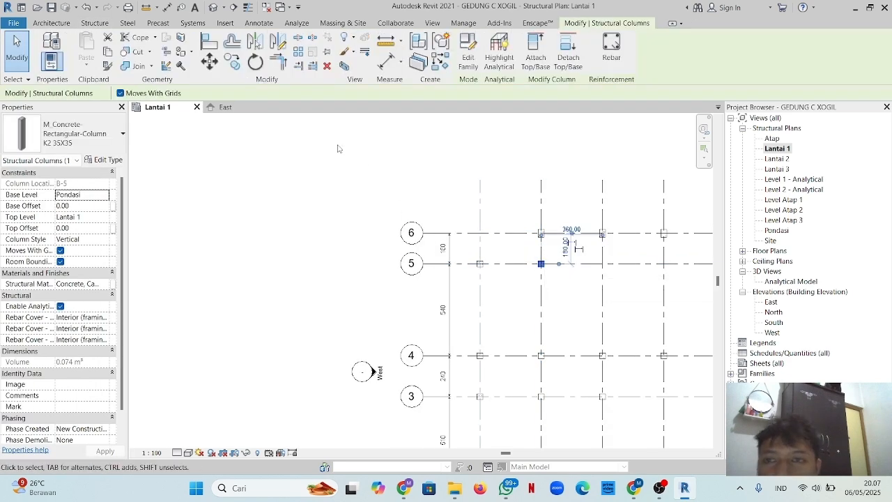
left_click(209, 62)
scroll(542, 265, "up", 4)
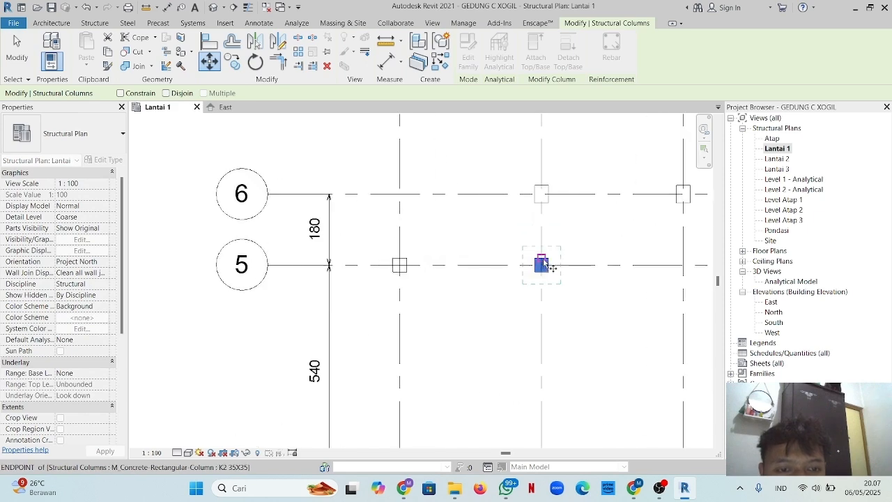
left_click(542, 265)
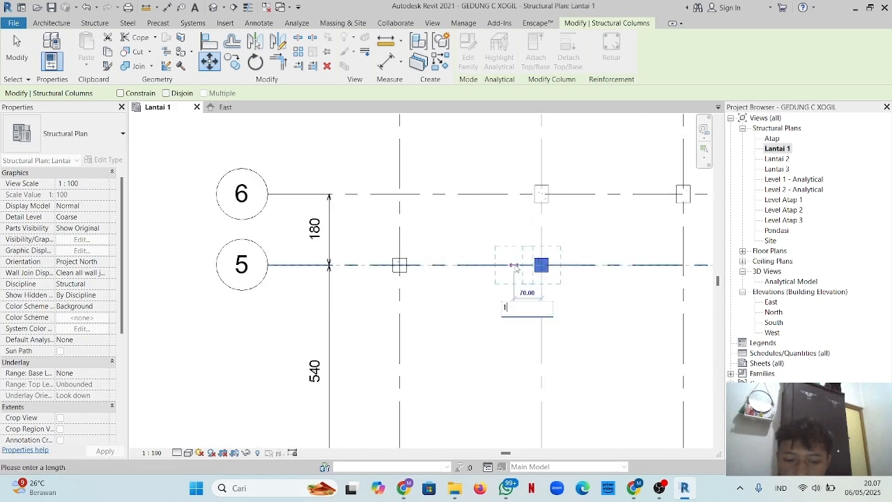
key("Return")
left_click(529, 288)
scroll(528, 288, "down", 4)
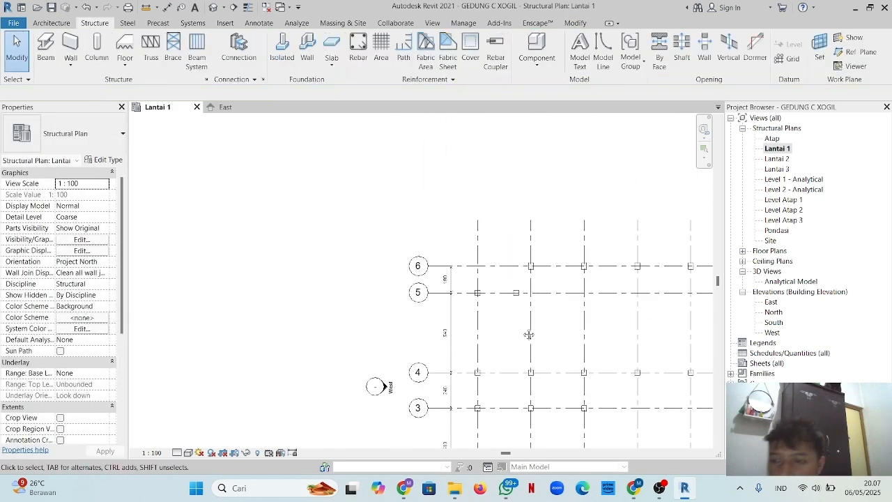
- Select all placed columns between grids A and I and filter the selection to the Structural Columns category
middle_click_drag(528, 334, 374, 248)
middle_click_drag(533, 218, 341, 243)
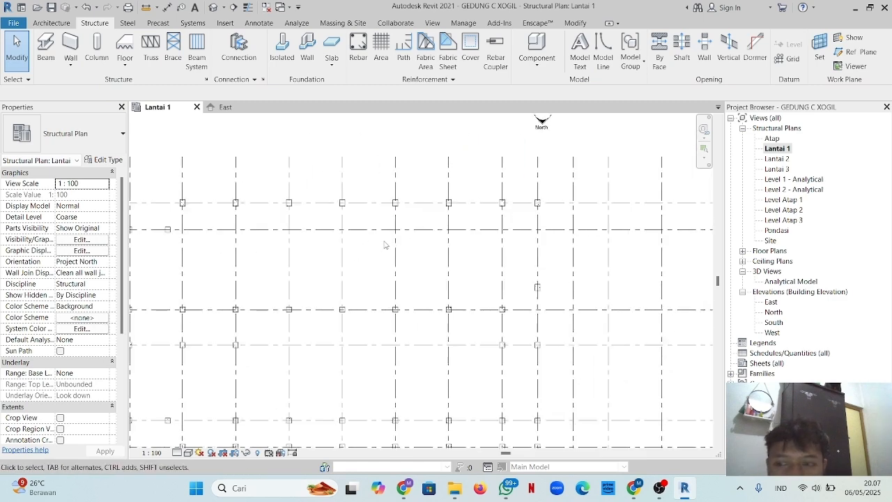
scroll(523, 262, "down", 4)
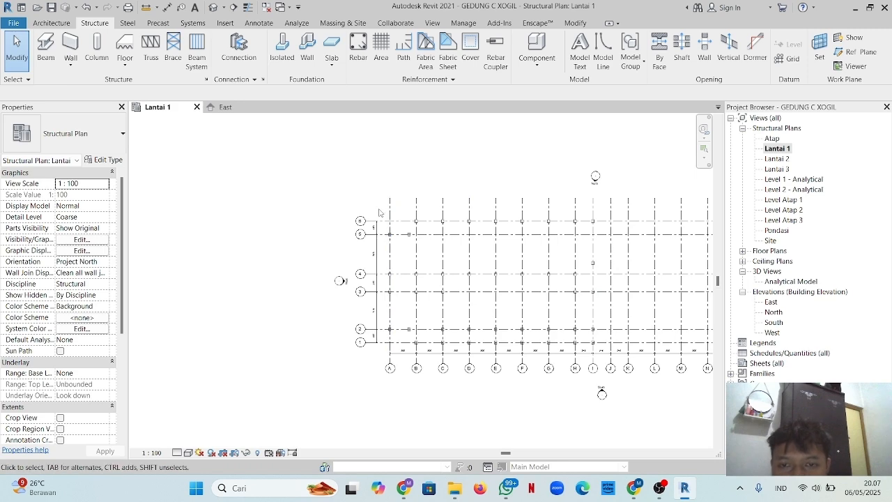
left_click_drag(578, 307, 613, 357)
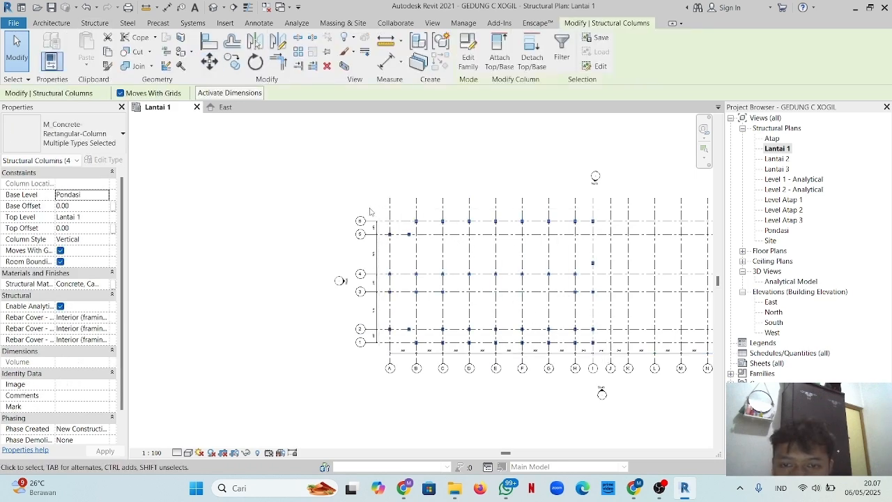
left_click(561, 49)
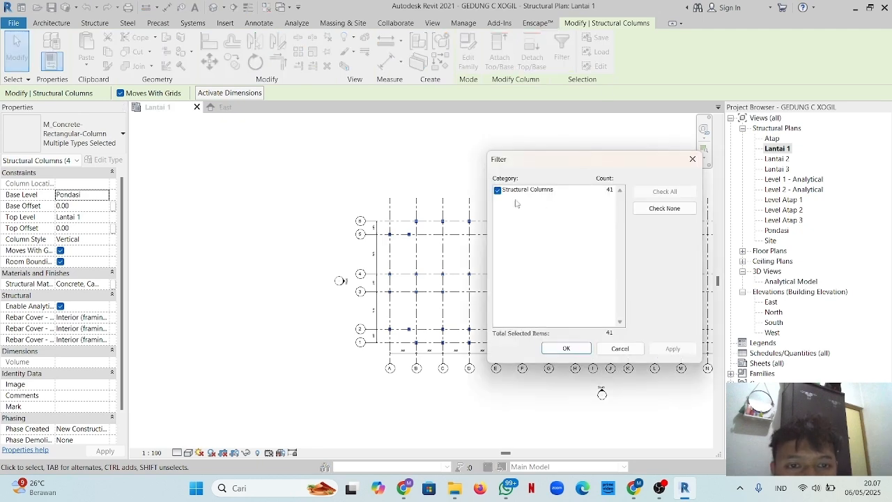
left_click(565, 347)
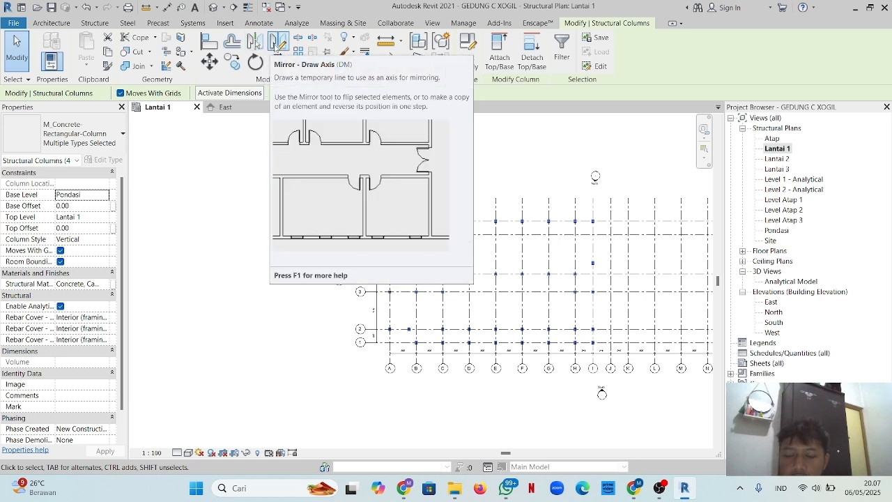
left_click(277, 46)
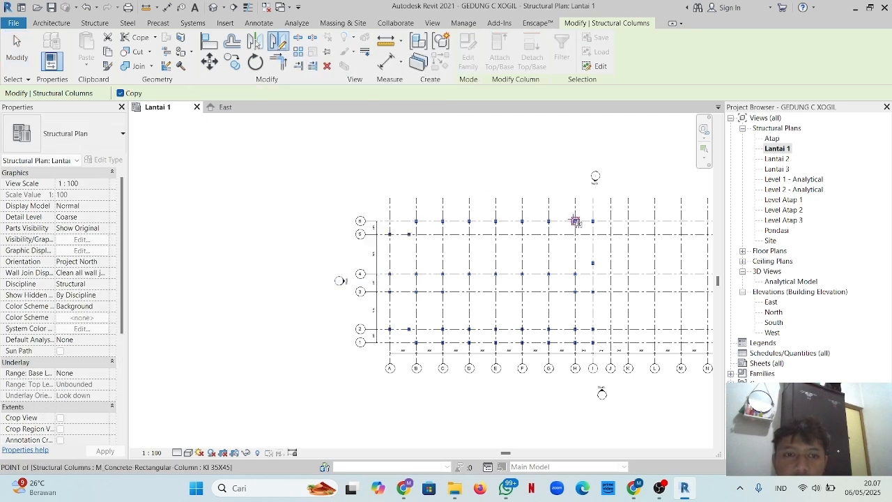
middle_click_drag(559, 193, 432, 191)
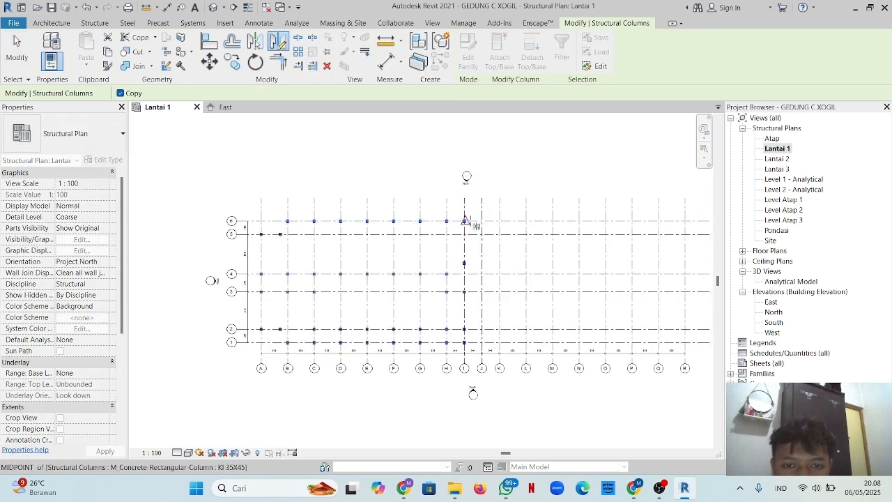
scroll(478, 222, "up", 2)
scroll(474, 222, "down", 2)
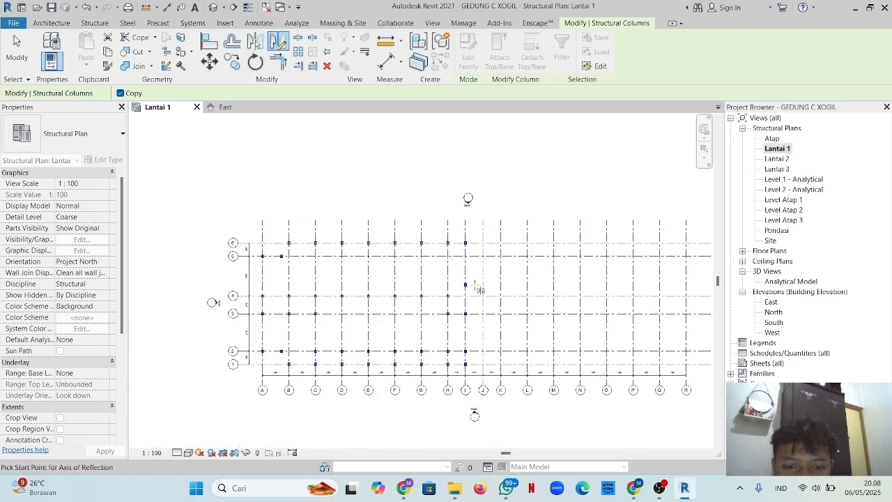
scroll(473, 348, "up", 2)
middle_click_drag(457, 159, 470, 243)
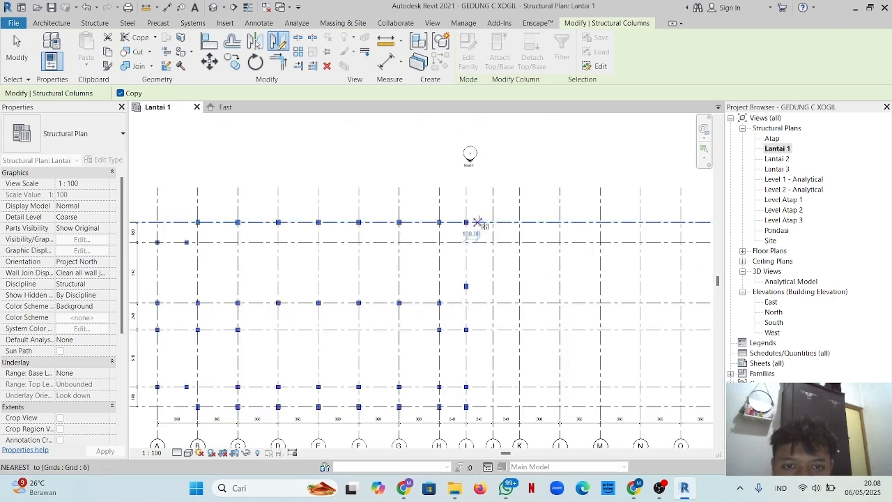
- Mirror a copy of the selected columns about a drawn vertical axis 120 cm from grid I, midway between grids I and J
left_click(255, 42)
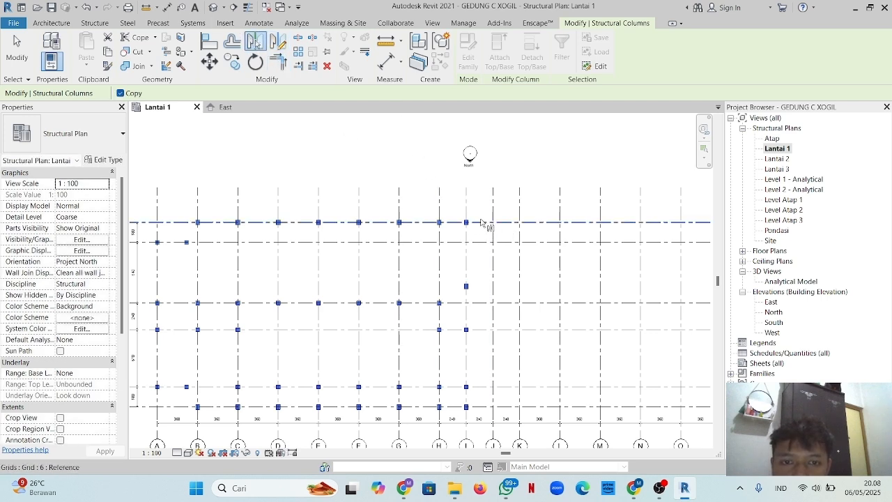
left_click(278, 42)
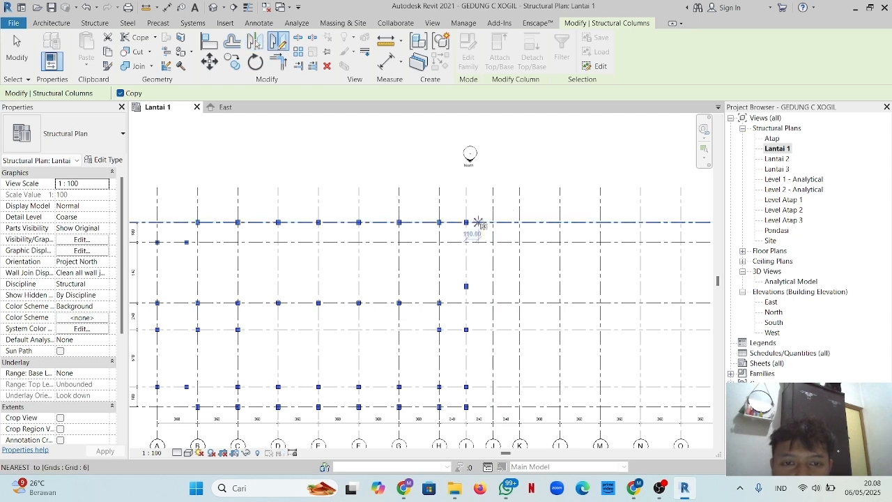
scroll(479, 223, "up", 2)
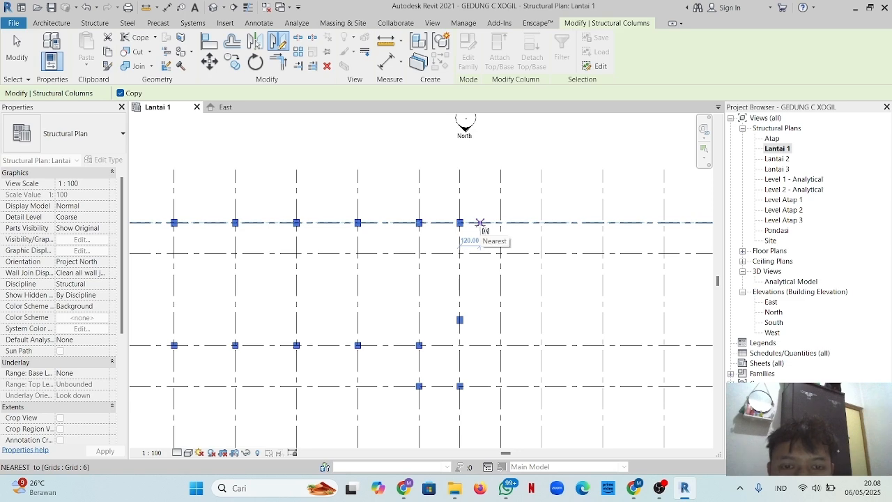
left_click(479, 223)
scroll(476, 167, "down", 3)
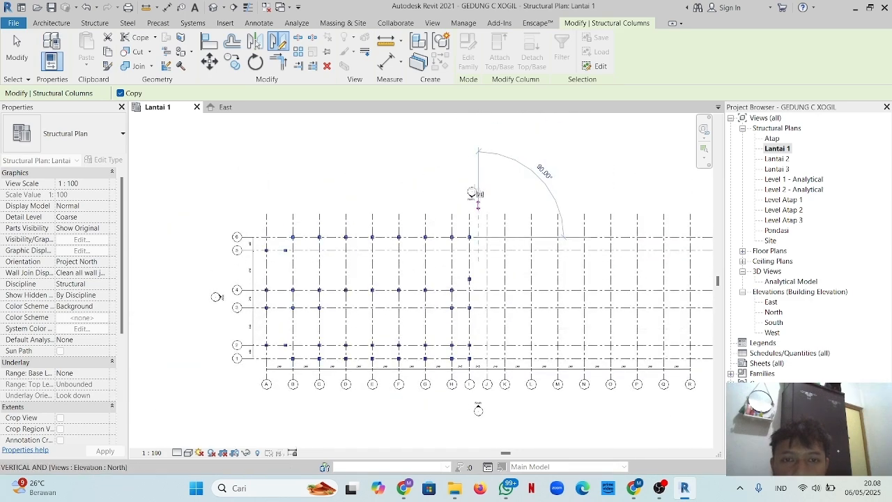
left_click(475, 163)
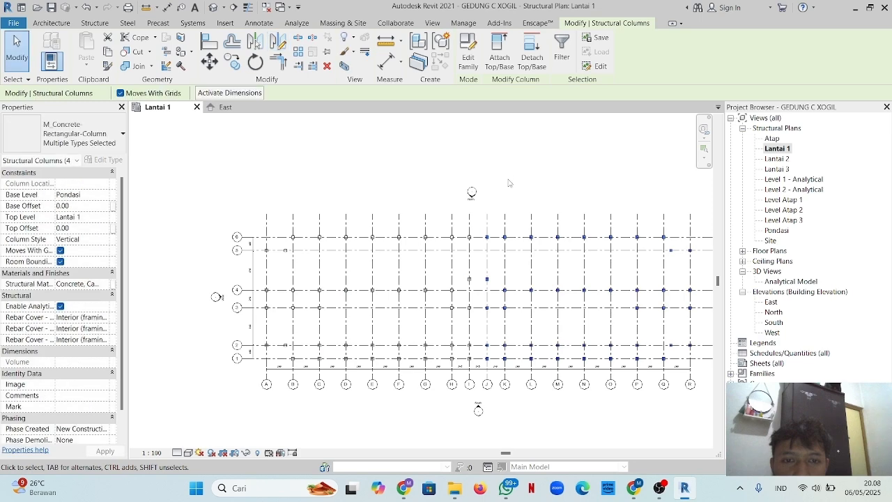
scroll(522, 232, "down", 2)
key("Escape")
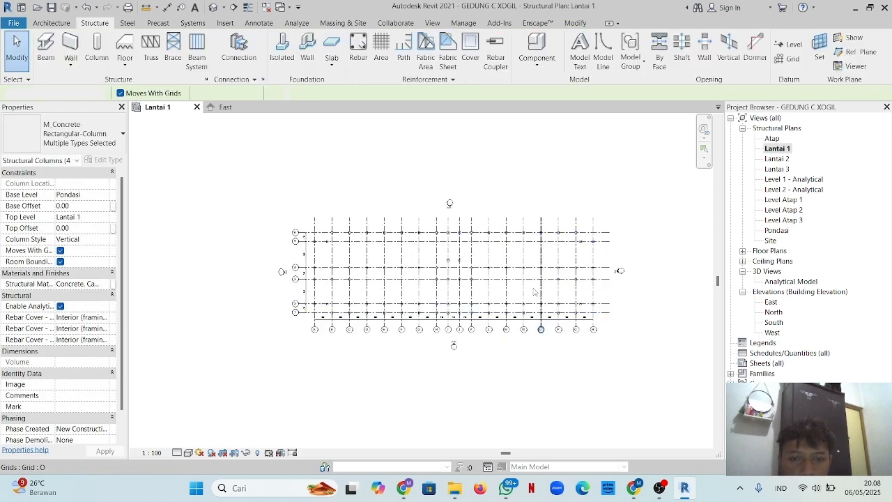
- Examine the mirrored column layout across the Lantai 1 plan and the columns' vertical extent in the East elevation
scroll(488, 244, "up", 4)
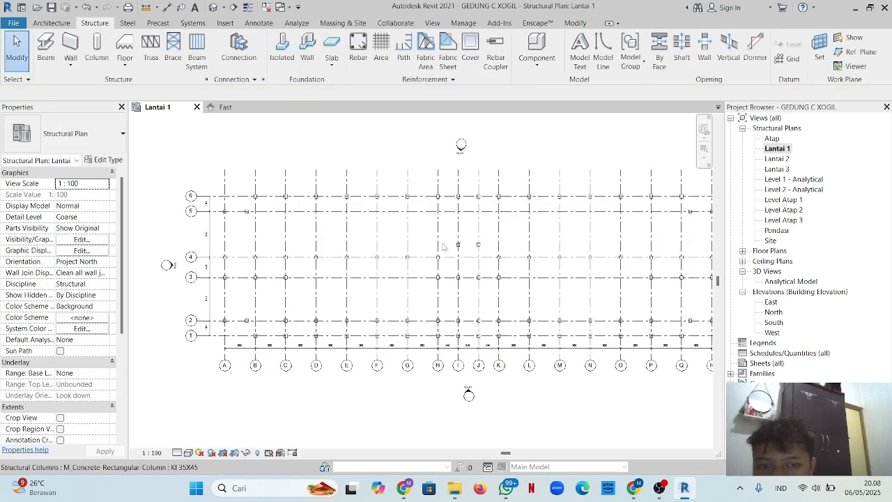
scroll(433, 277, "down", 1)
middle_click_drag(564, 293, 534, 290)
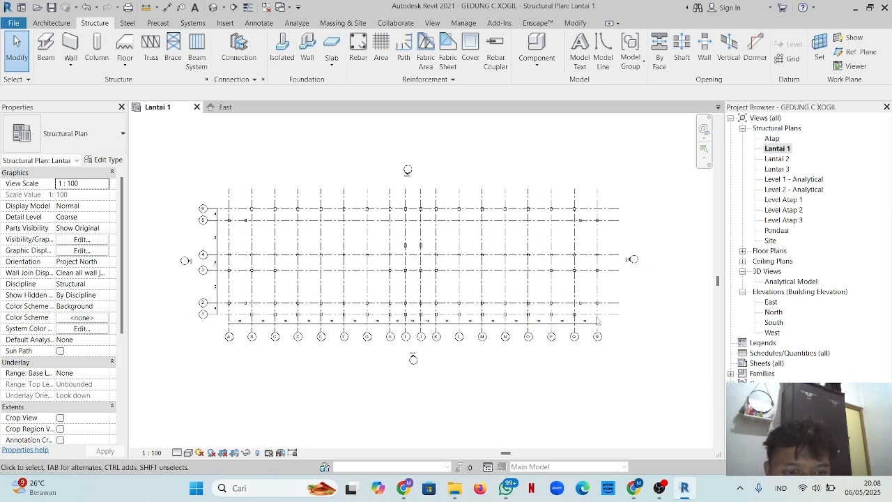
scroll(566, 287, "up", 1)
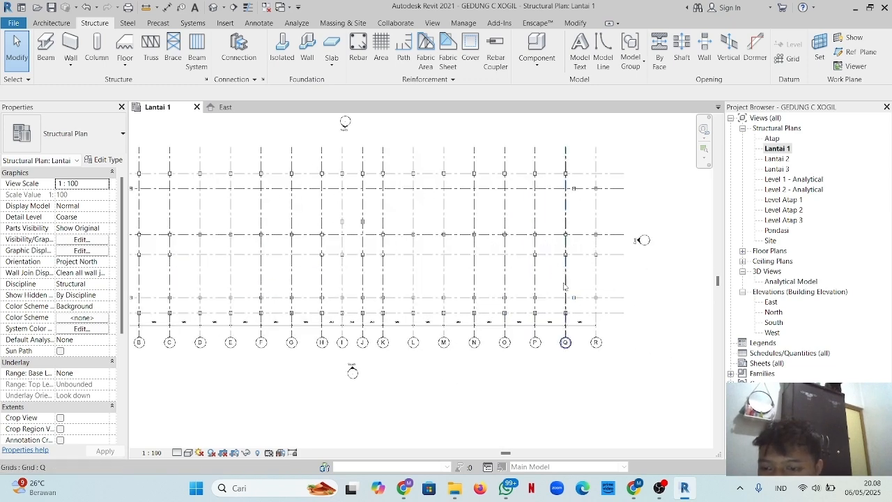
middle_click_drag(510, 268, 599, 270)
scroll(552, 266, "down", 1)
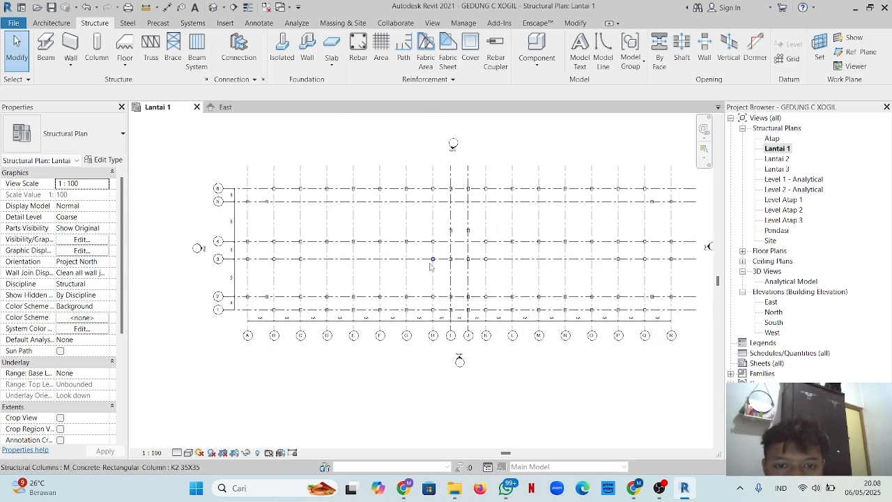
middle_click_drag(374, 263, 419, 271)
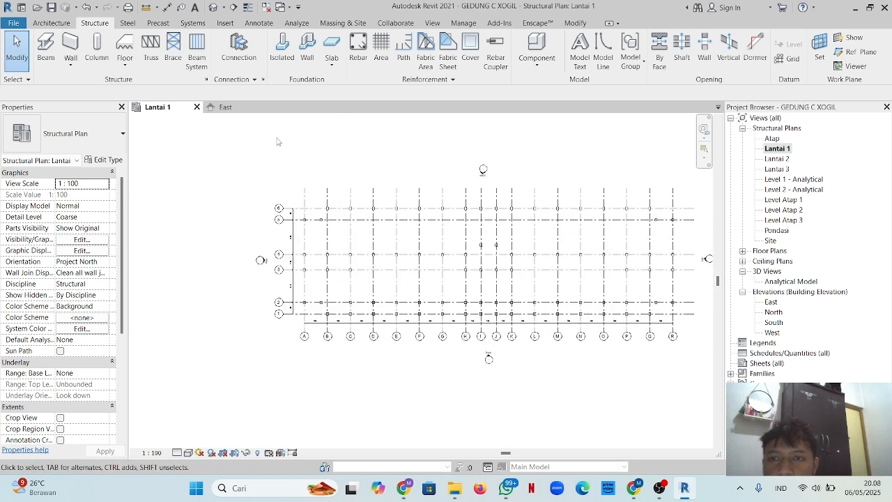
left_click(225, 107)
scroll(498, 376, "up", 3)
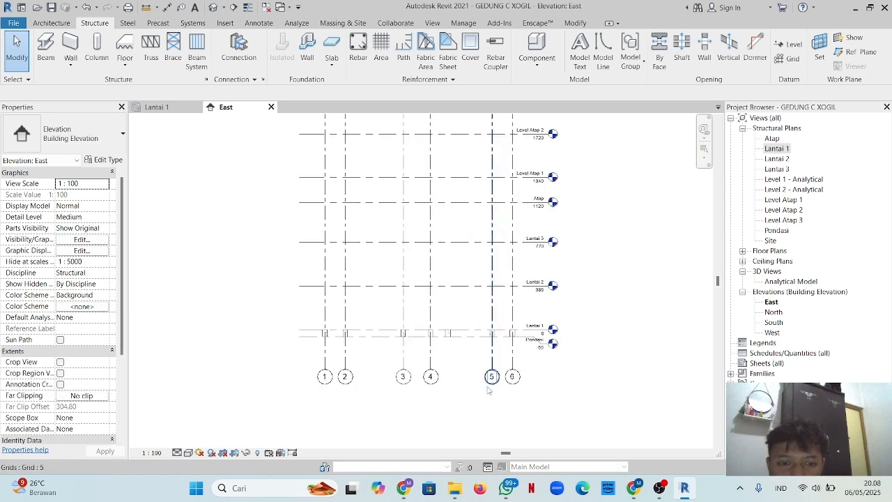
scroll(360, 282, "down", 2)
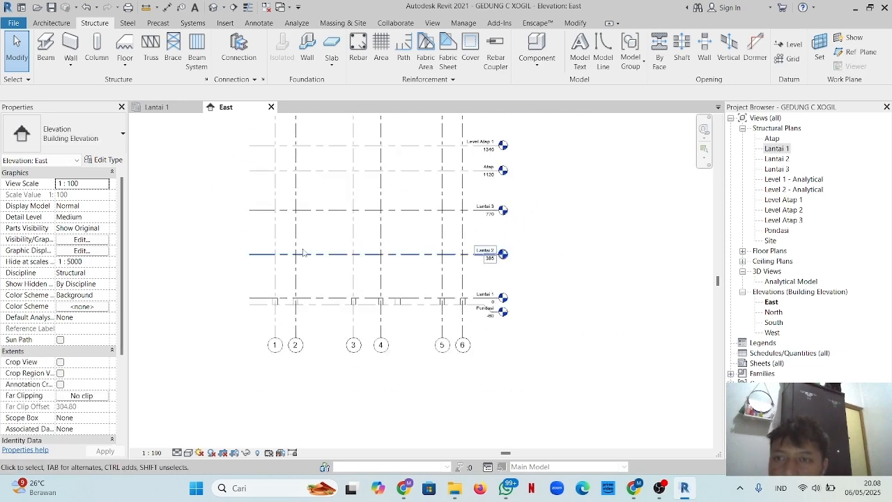
middle_click_drag(339, 238, 482, 248)
- Select all structural columns between grids A and R on the Lantai 1 plan and set their top level to Lantai 2
left_click(164, 108)
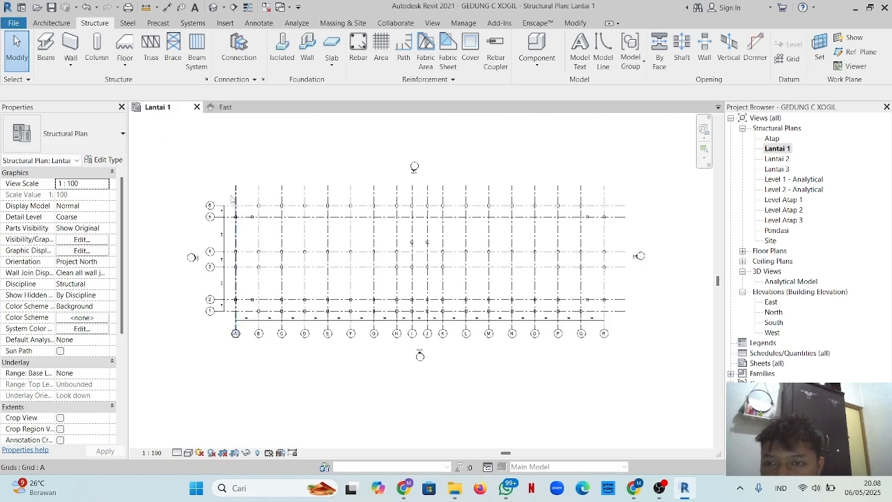
left_click_drag(227, 196, 616, 316)
left_click(561, 48)
left_click(565, 347)
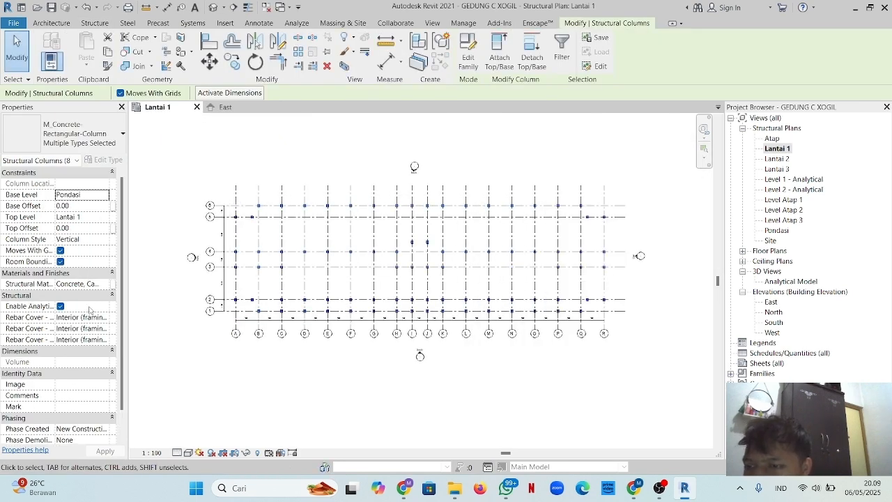
left_click(93, 201)
left_click(93, 202)
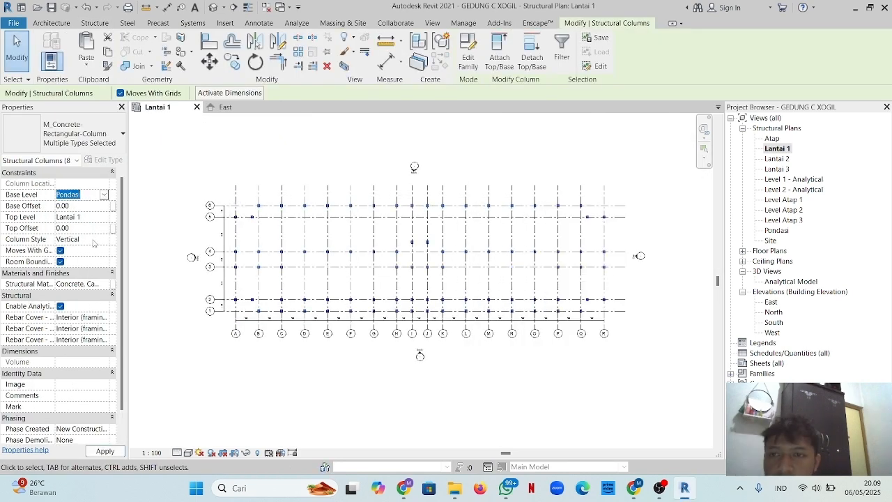
left_click(103, 217)
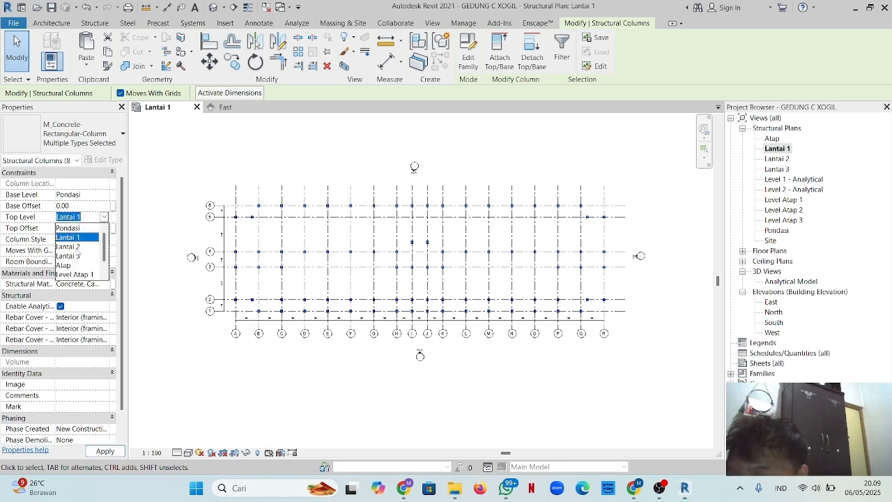
left_click(73, 239)
- In the East elevation, set the base level of the selected columns to Lantai 1
left_click(225, 107)
scroll(609, 316, "up", 4)
scroll(529, 316, "down", 4)
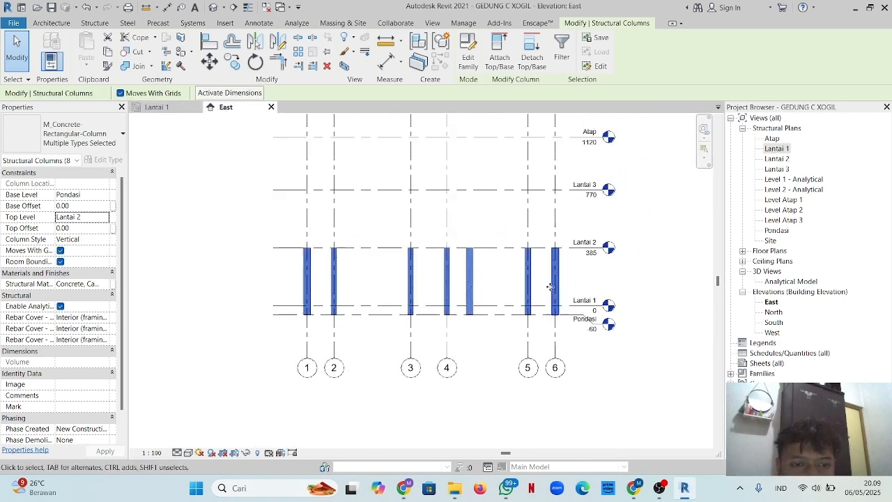
scroll(555, 292, "up", 2)
left_click(105, 195)
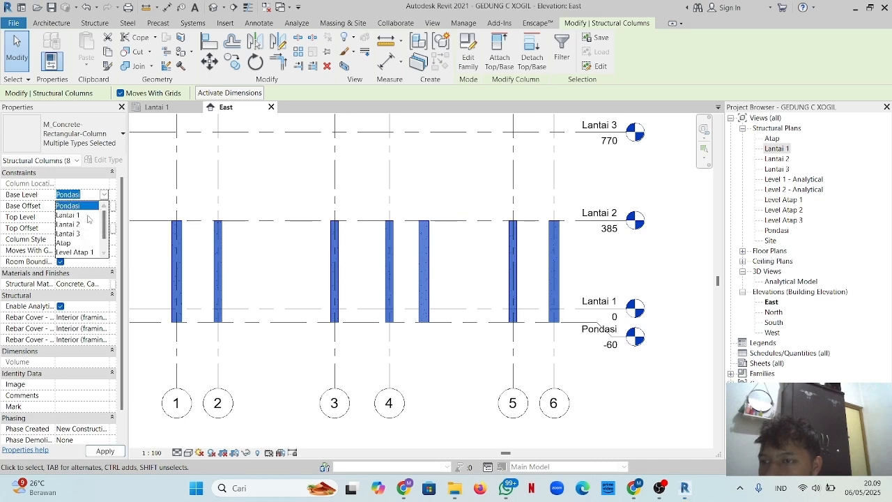
left_click(87, 215)
scroll(331, 243, "down", 2)
middle_click_drag(295, 320, 392, 321)
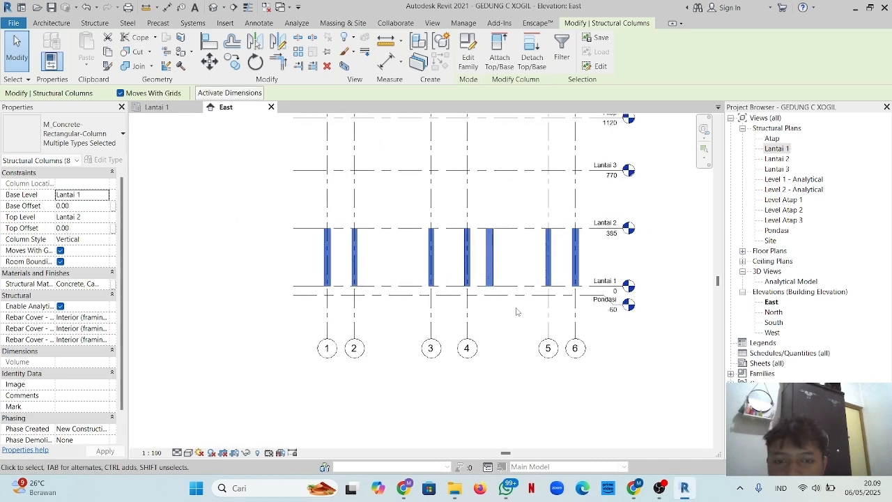
scroll(519, 286, "up", 1)
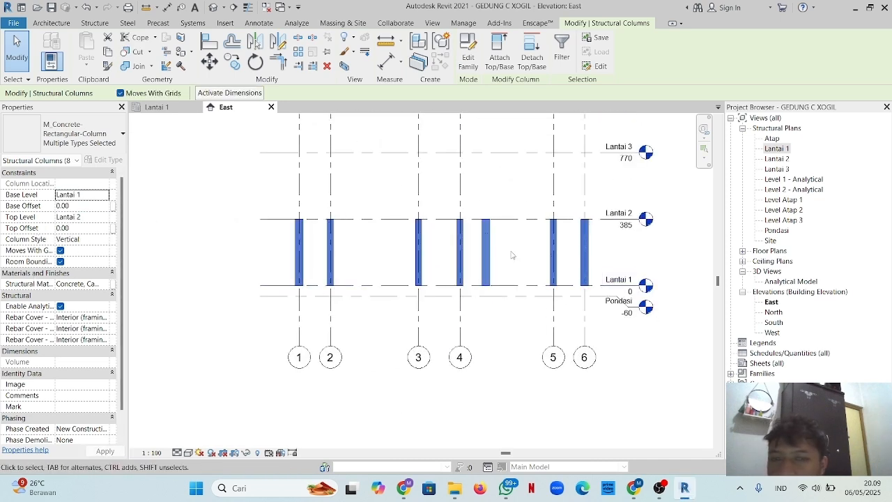
- From the Lantai 1 plan, copy the selected columns and paste them aligned to levels Lantai 2 and Lantai 3
left_click(158, 107)
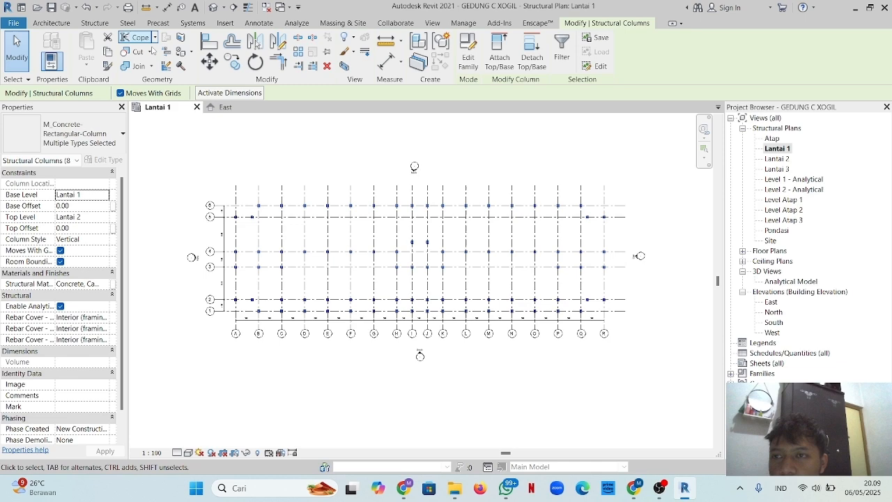
left_click(108, 54)
left_click(84, 61)
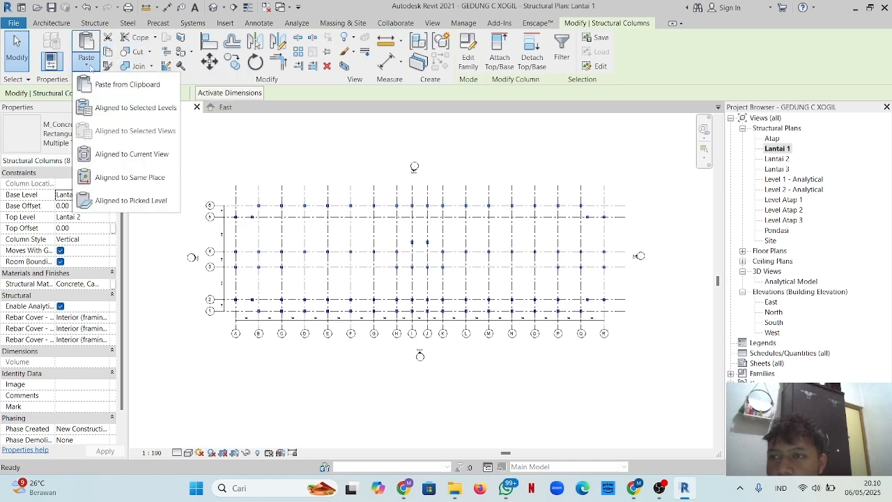
left_click(141, 110)
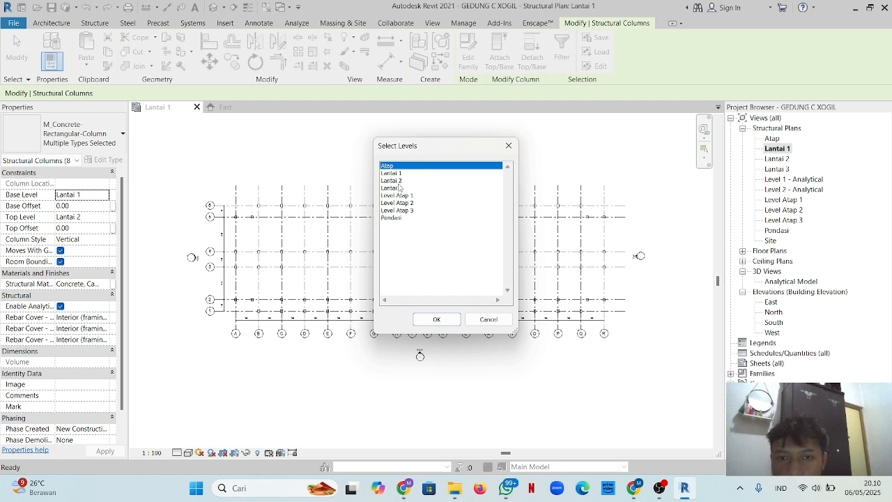
left_click(402, 182)
left_click(395, 189, "ctrl")
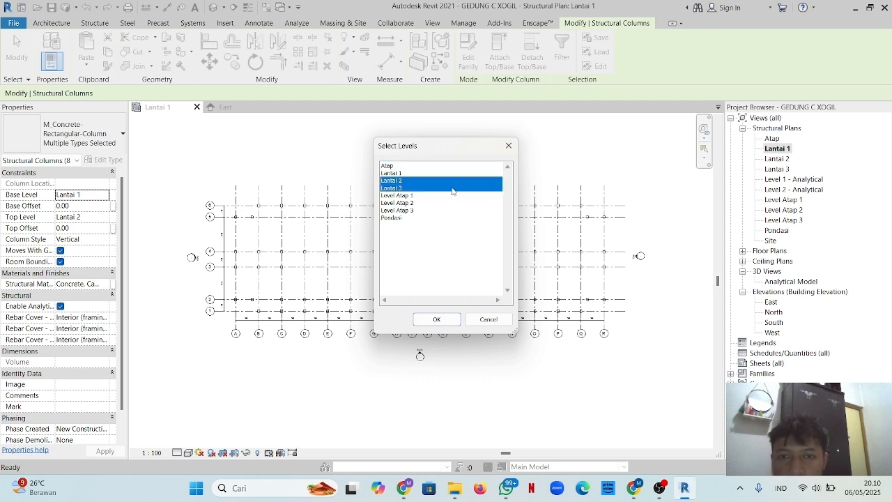
left_click(436, 319)
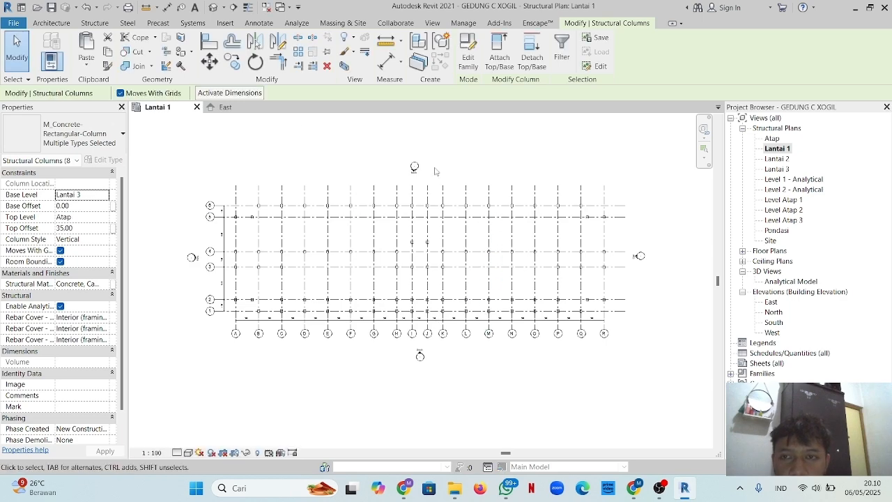
- Inspect the pasted upper-floor columns against the levels in the East elevation
left_click(224, 108)
scroll(390, 238, "down", 2)
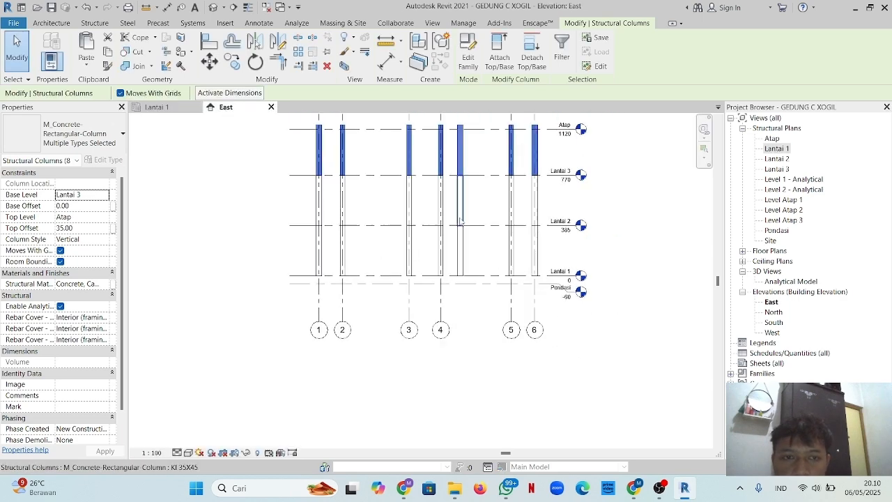
middle_click_drag(481, 217, 475, 257)
middle_click_drag(534, 195, 530, 234)
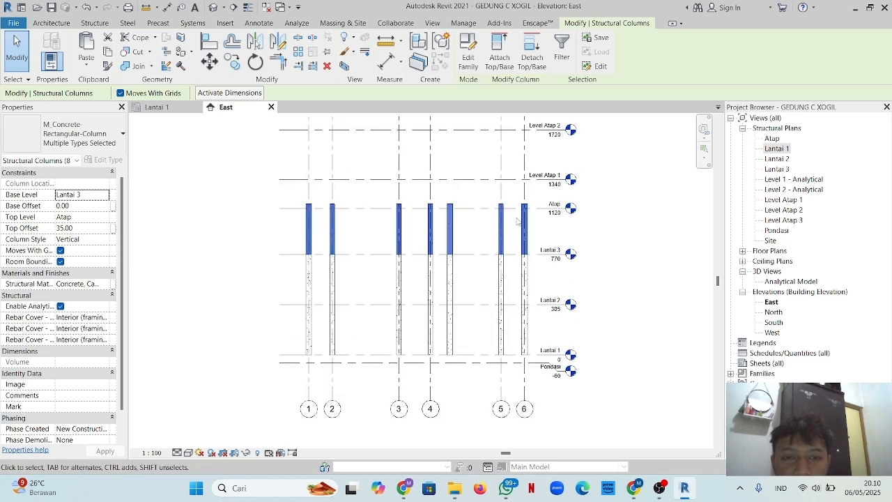
scroll(517, 222, "up", 2)
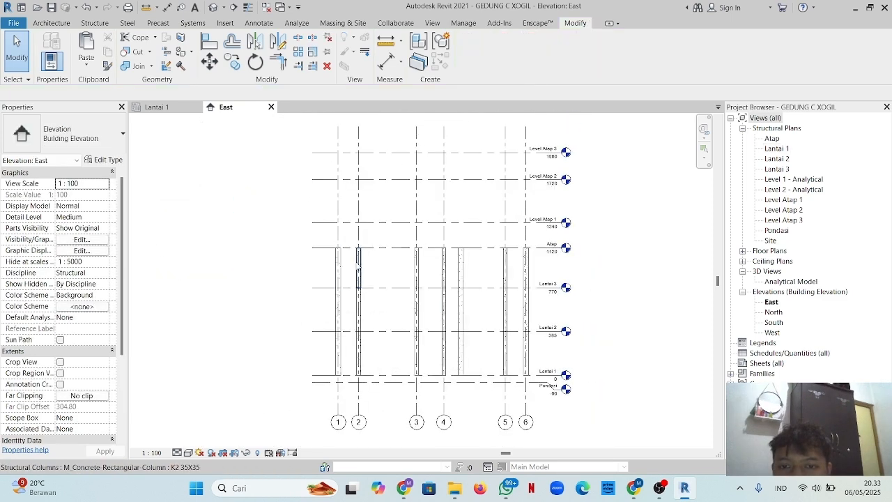
scroll(507, 234, "down", 2)
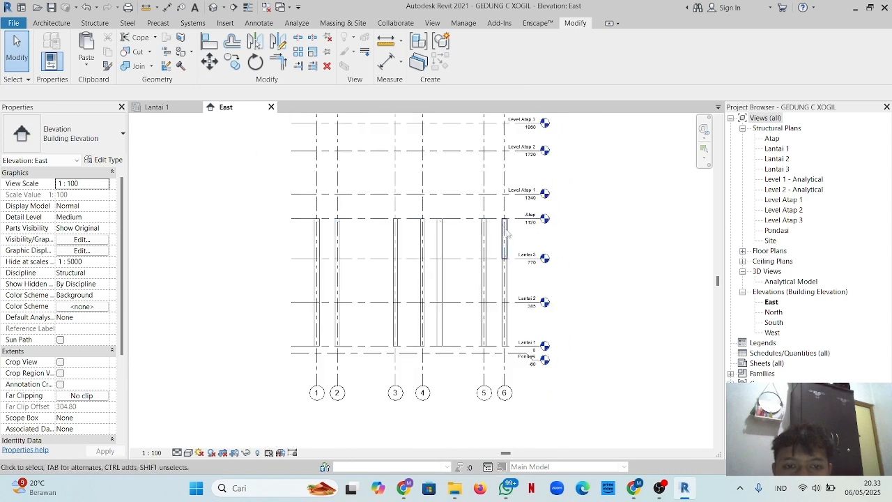
- Review the columns in the North, South and West elevations, the Lantai 1 plan and the default 3D view
double_click(773, 312)
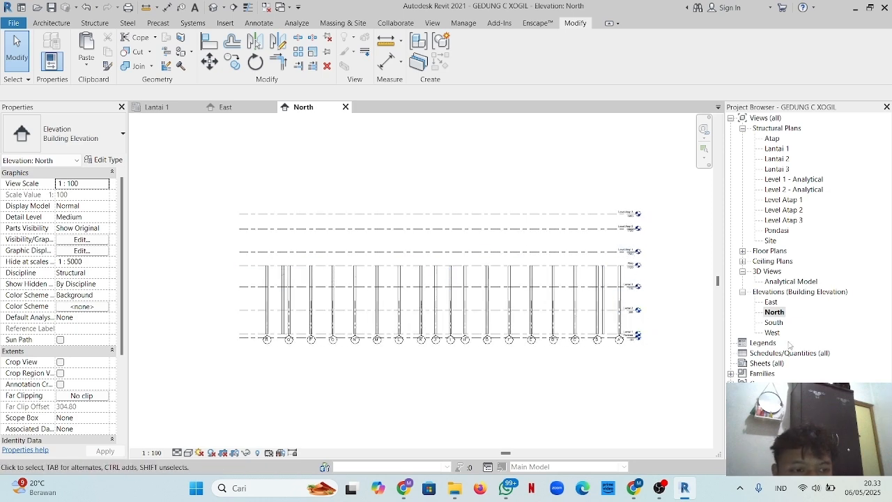
double_click(773, 322)
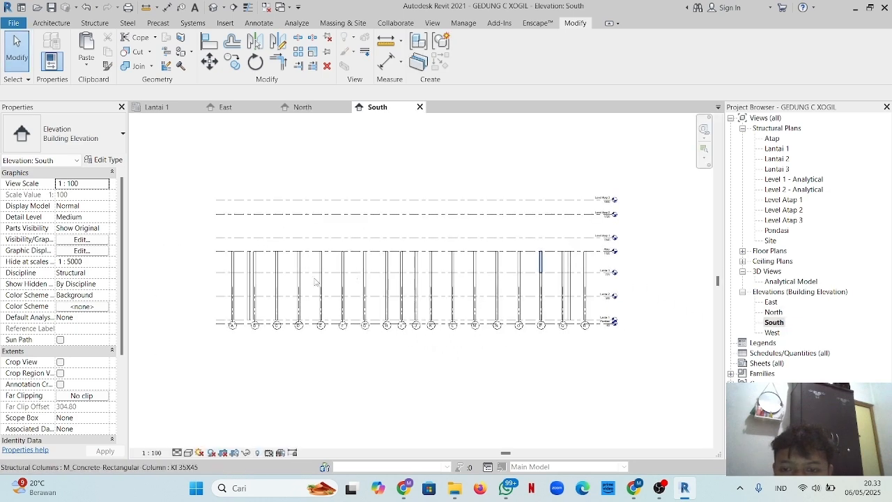
scroll(315, 282, "up", 2)
double_click(772, 332)
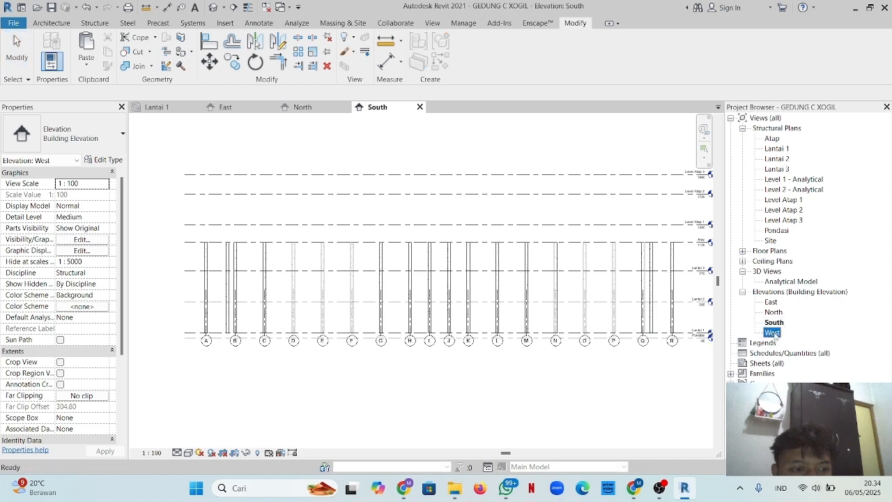
double_click(773, 312)
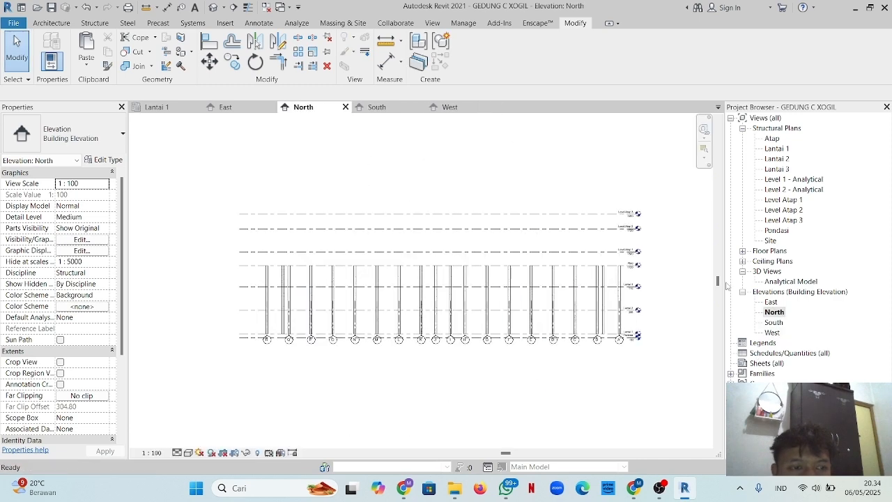
left_click(254, 108)
left_click(159, 108)
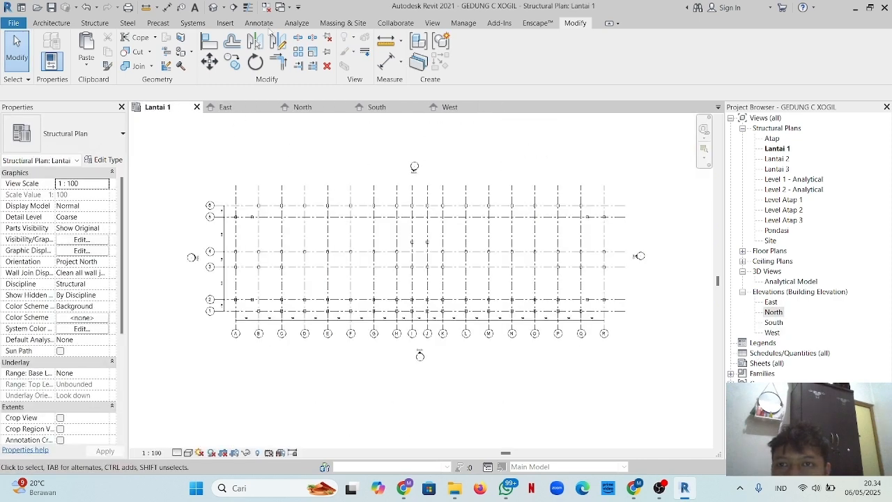
left_click(213, 8)
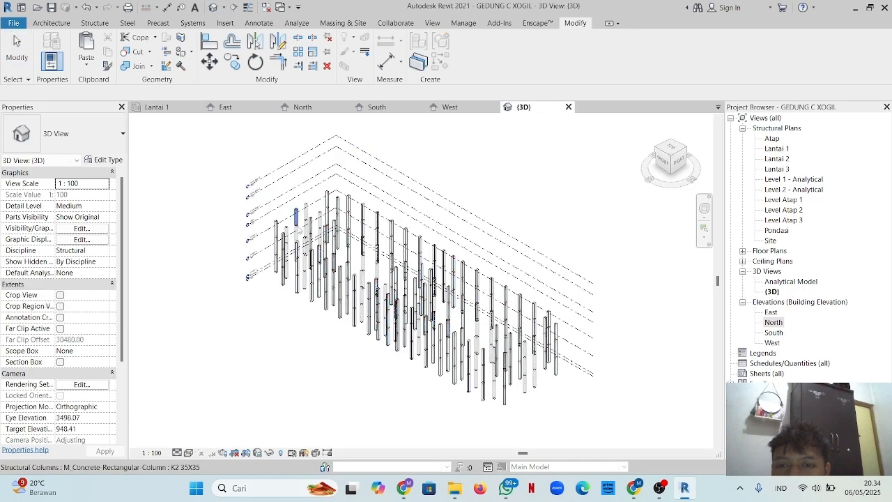
middle_click_drag(297, 358, 453, 372, "shift")
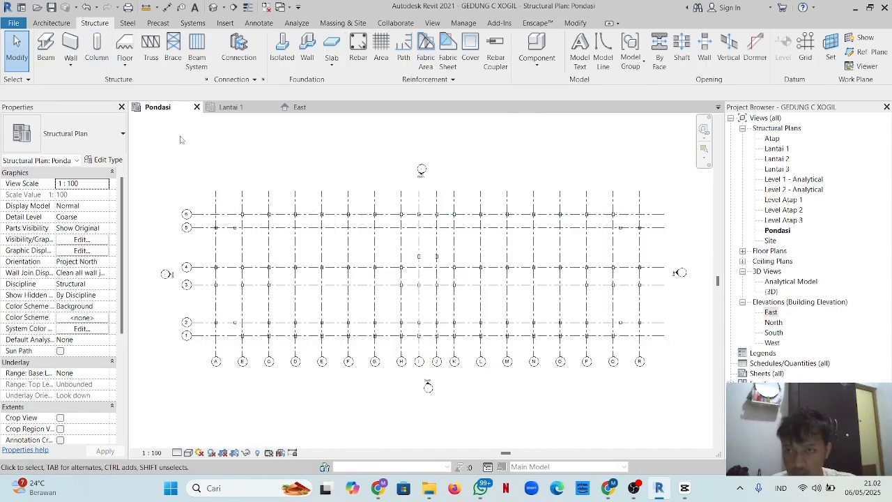
- Start placing an isolated foundation on the Pondasi plan and browse the drives for a foundation family to load
left_click(282, 48)
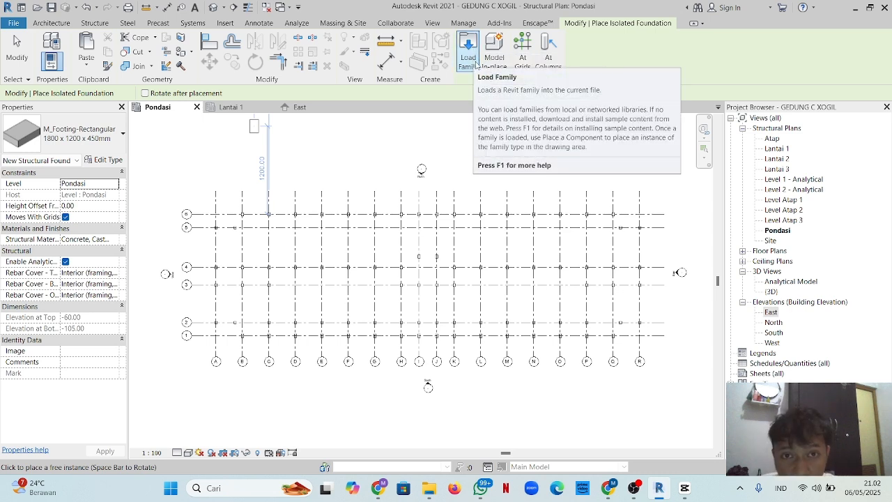
left_click(468, 52)
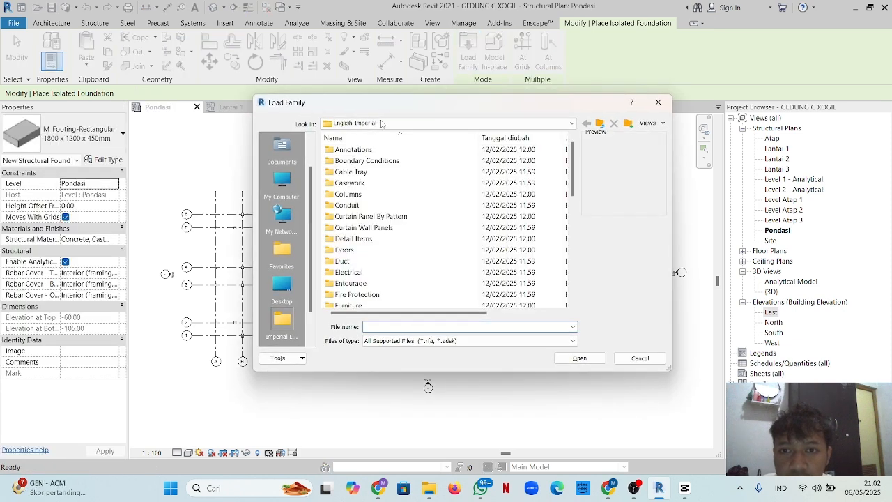
left_click(398, 125)
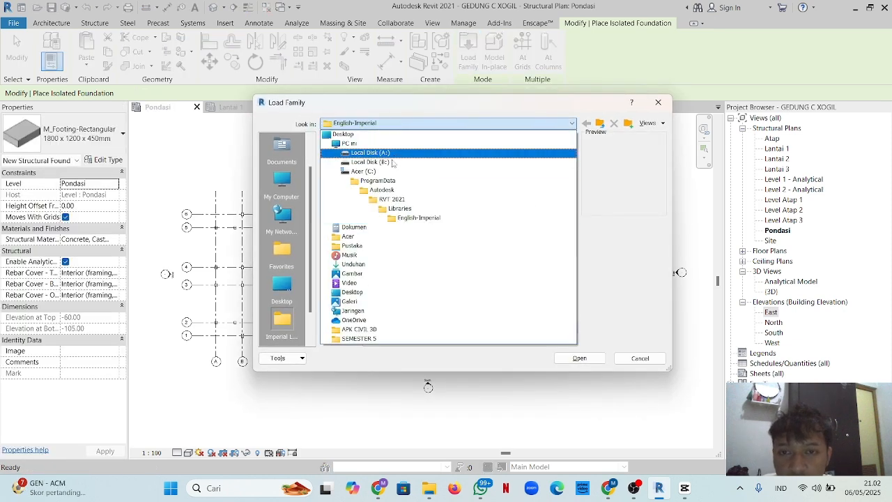
- Load the Pile Cap-2 Pile family from the Structural Foundations folder of the English-Imperial library
left_click(459, 123)
scroll(397, 209, "down", 8)
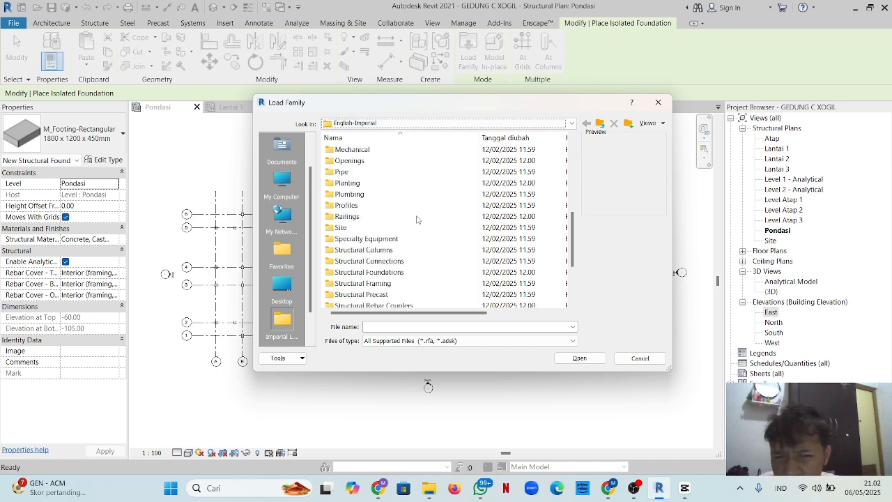
double_click(379, 183)
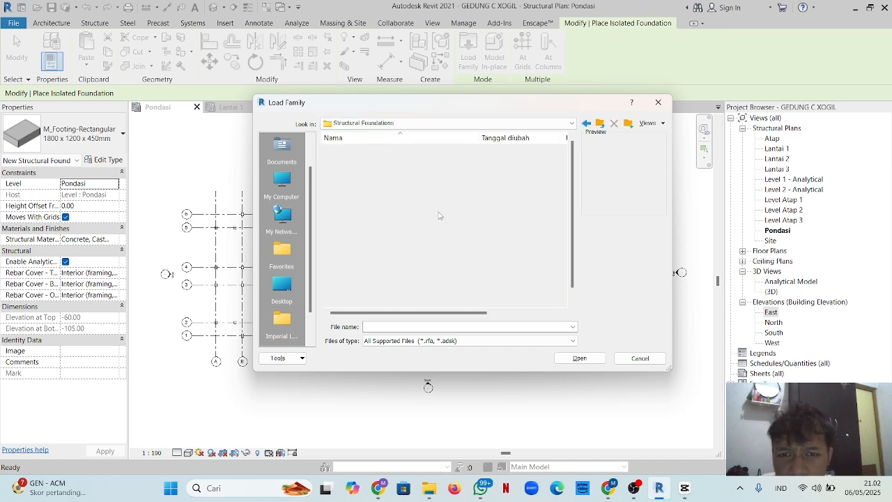
left_click(369, 171)
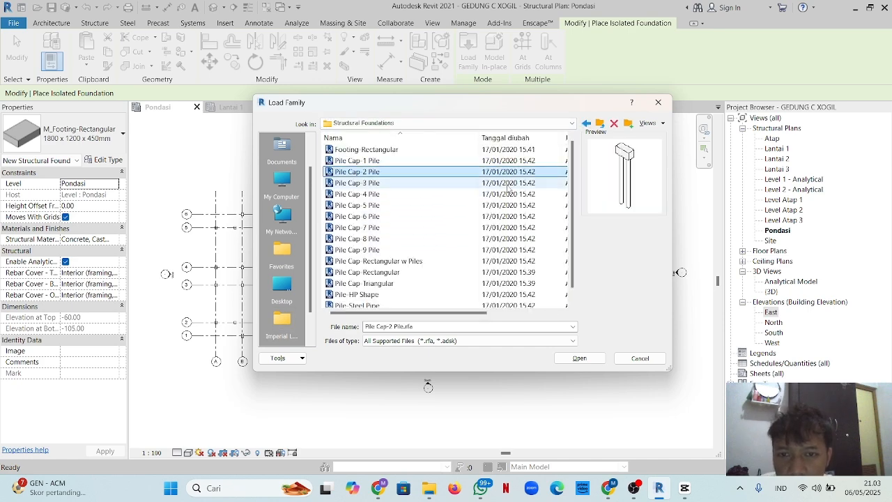
left_click(580, 358)
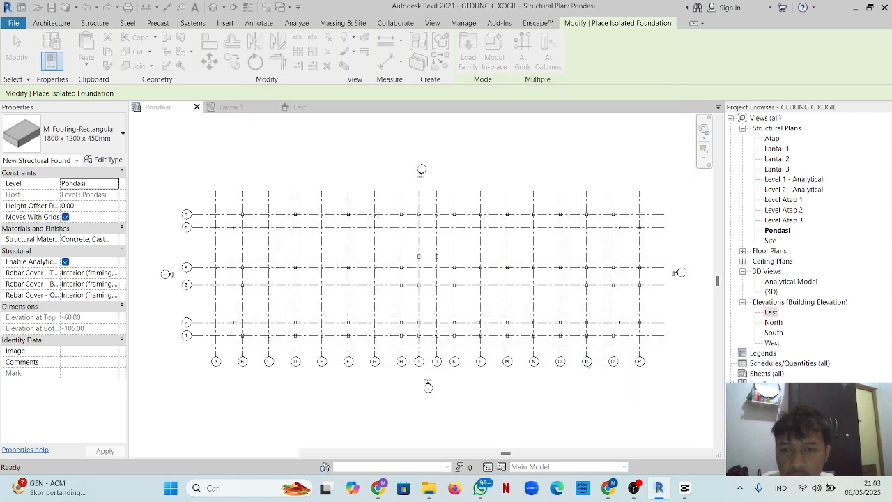
- Duplicate the Pile Cap-2 Pile type under the name 800 x 1800 x 900
left_click(103, 138)
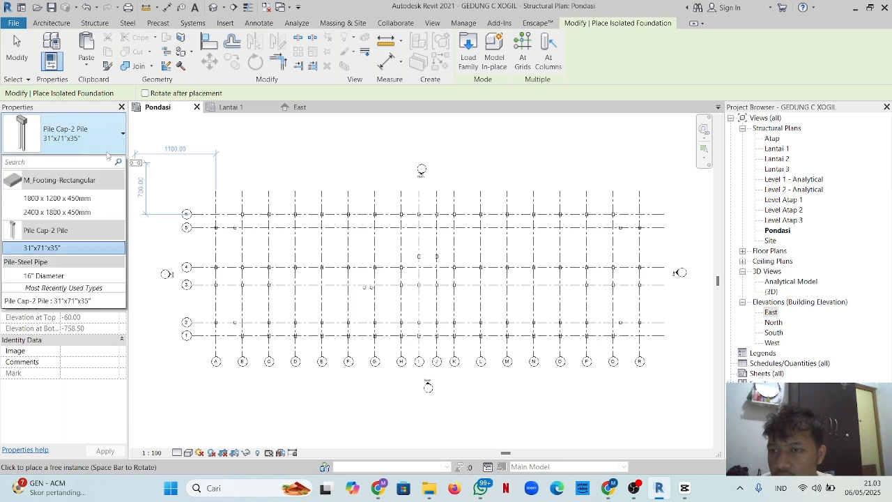
left_click(116, 138)
left_click(106, 161)
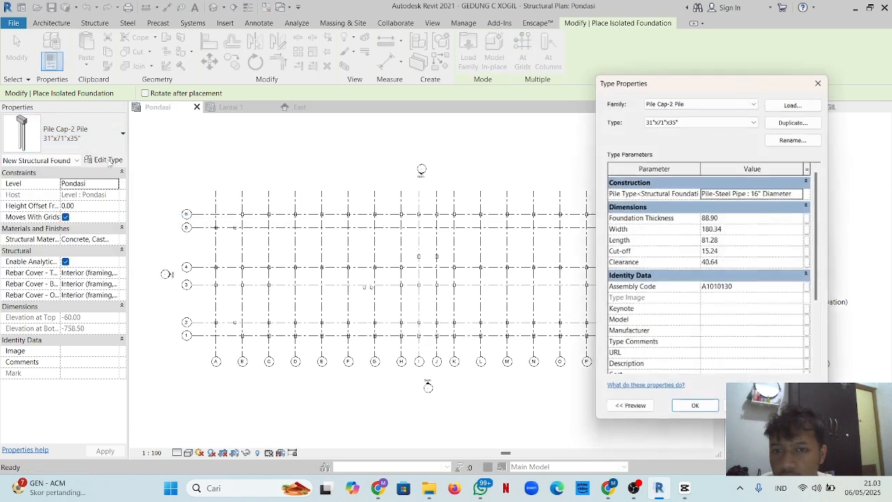
left_click(794, 121)
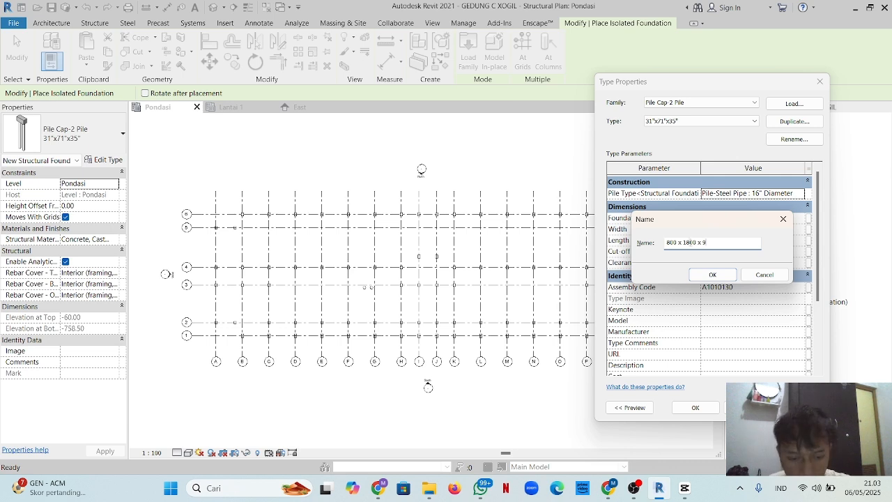
left_click(713, 275)
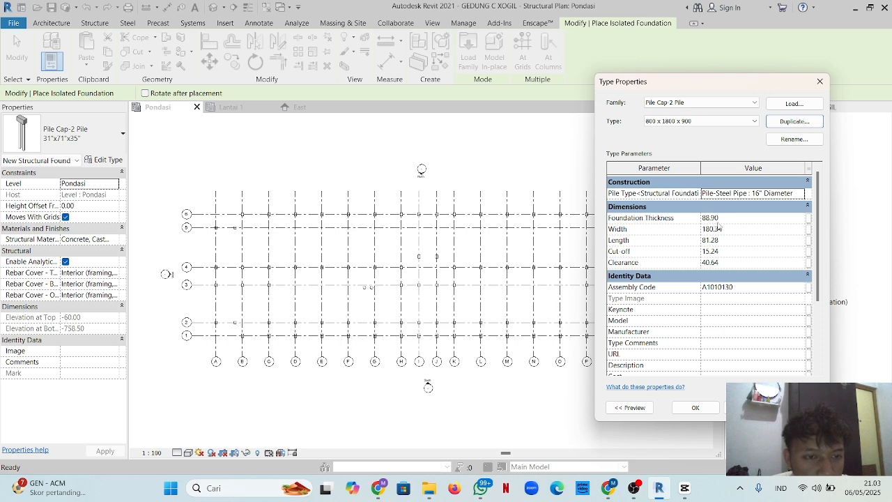
- Set the new type's foundation thickness to 90, width to 180, length to 80, cut-off to 15 and clearance to 40
left_click(707, 219)
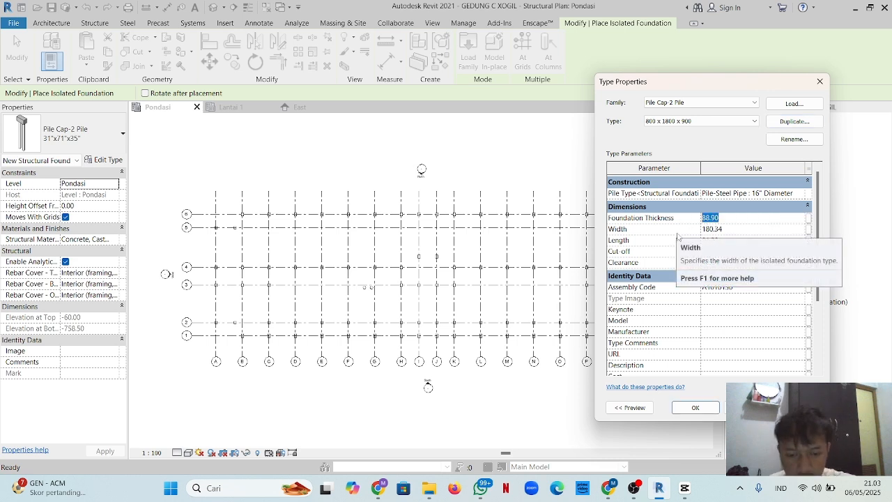
type("90")
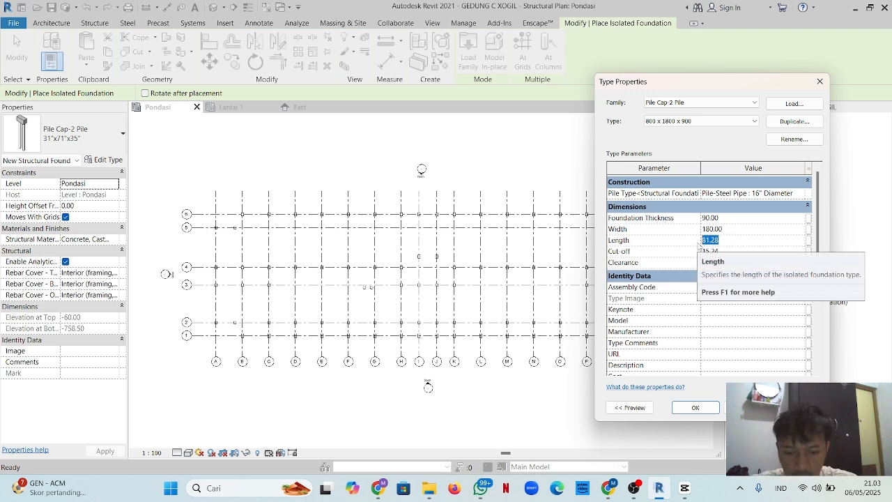
type("80")
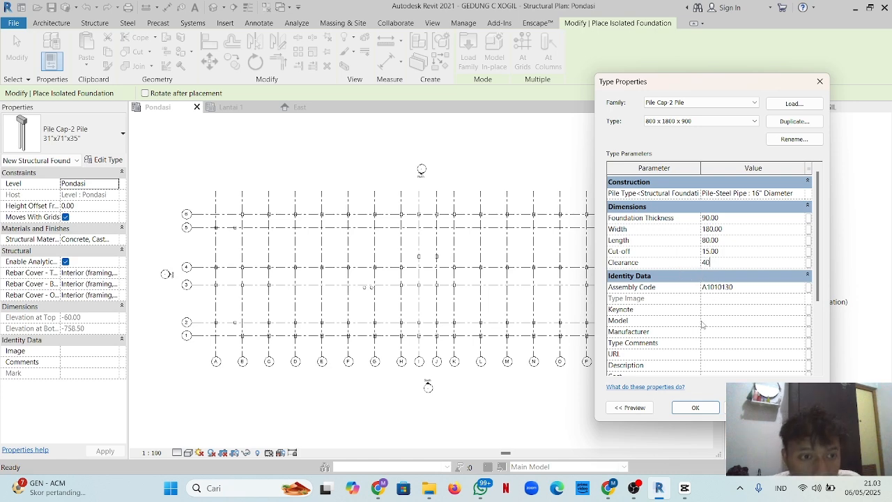
left_click(695, 409)
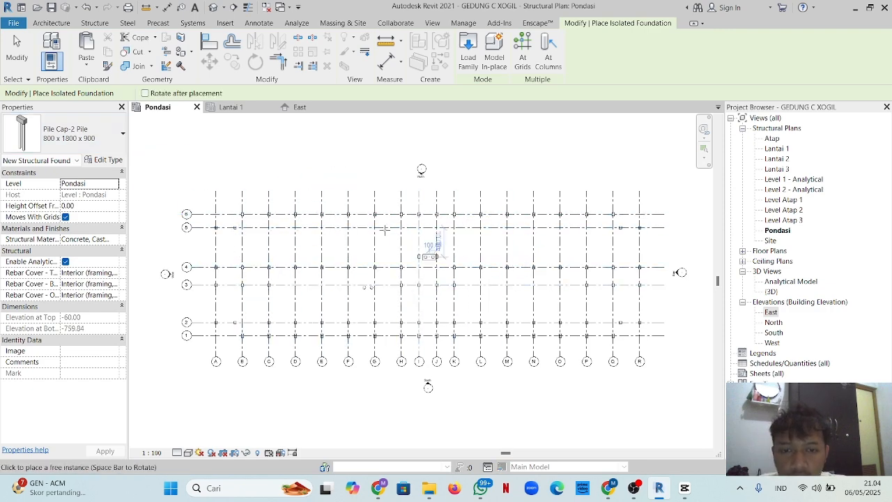
- Place an 800 x 1800 x 900 pile cap on the column where grids B and 6 cross
scroll(329, 296, "up", 5)
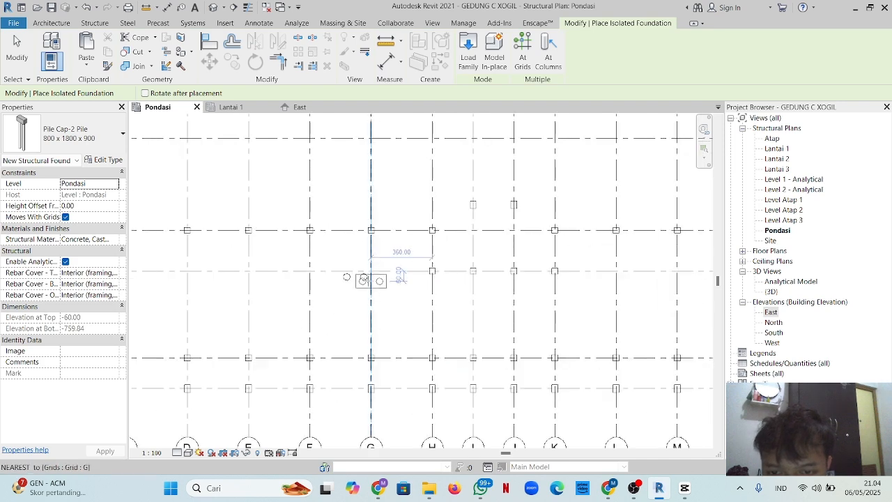
scroll(290, 279, "down", 2)
middle_click_drag(368, 287, 601, 333)
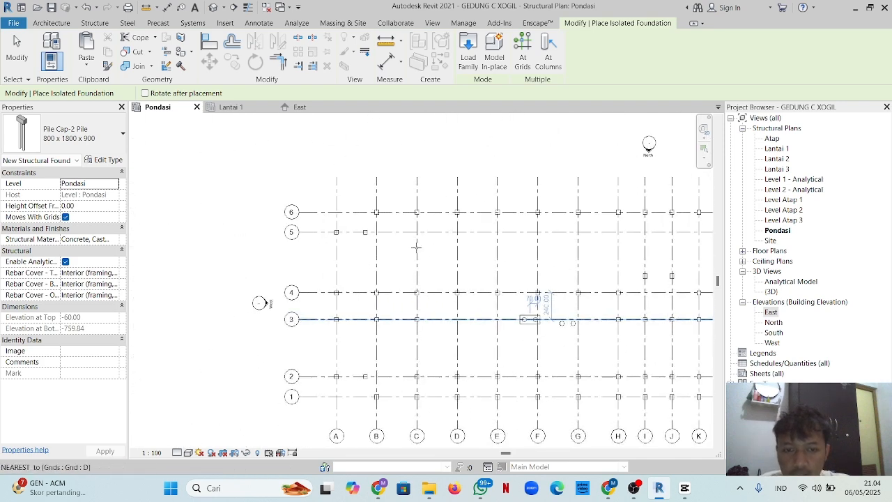
scroll(366, 232, "up", 3)
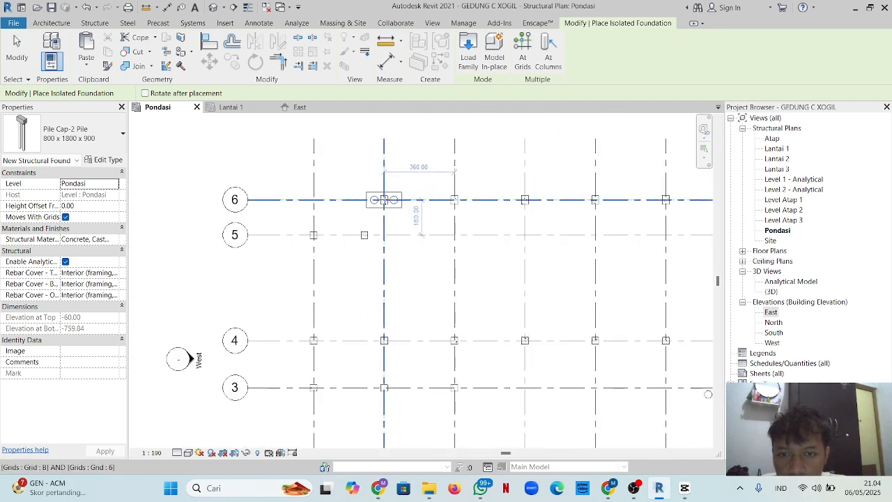
scroll(390, 195, "up", 2)
scroll(386, 209, "down", 4)
middle_click_drag(387, 239, 375, 235)
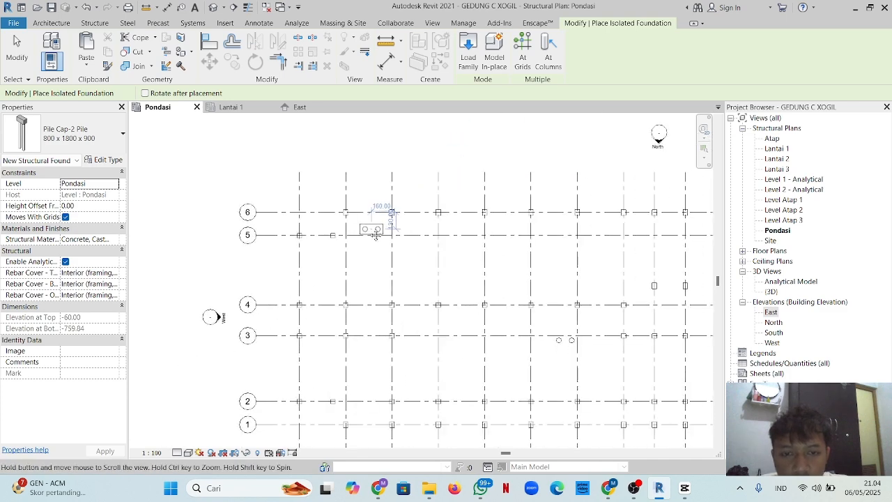
scroll(377, 235, "down", 3)
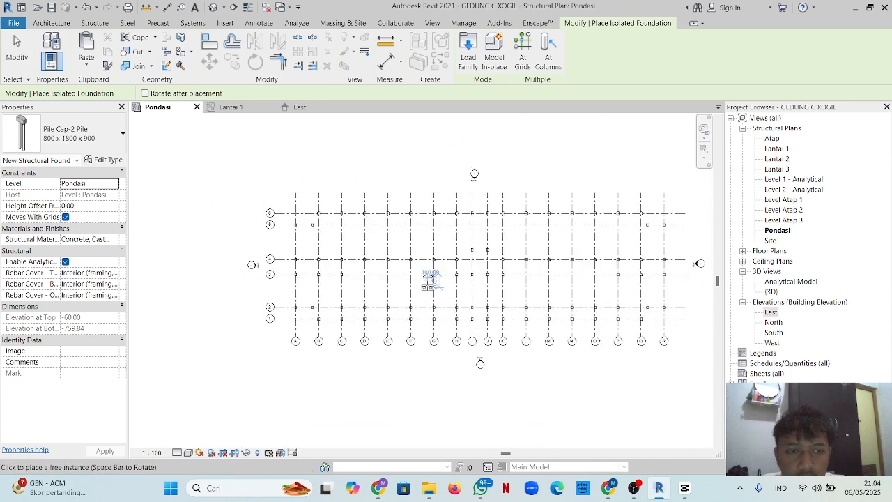
scroll(321, 216, "up", 5)
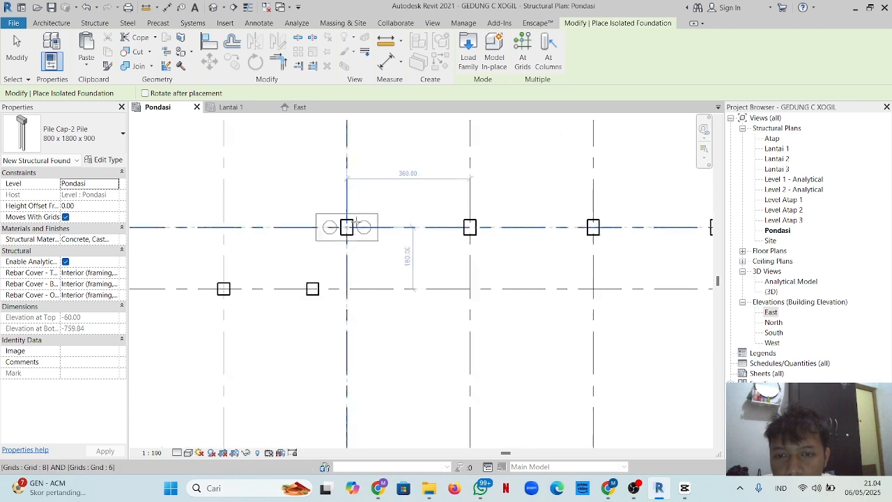
left_click(346, 227)
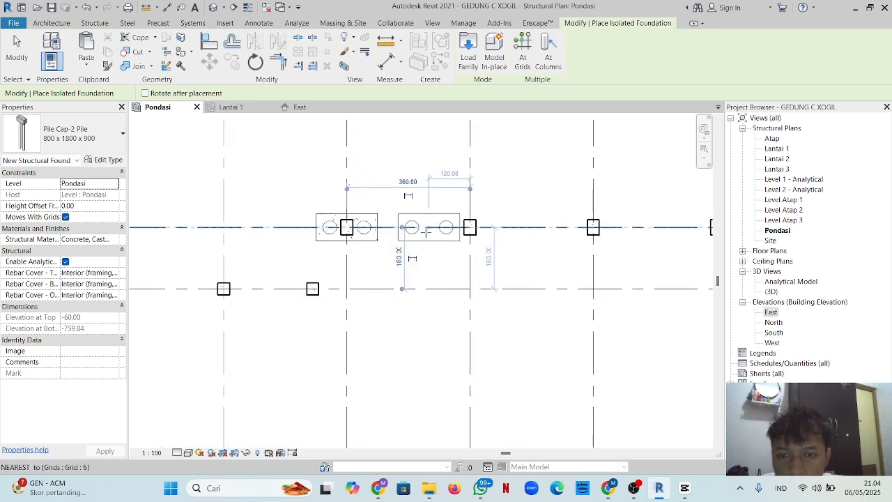
- Place pile caps under the two columns near grid A on grid 5 and at grid intersections C-6 and D-6
scroll(439, 230, "down", 2)
scroll(368, 264, "up", 2)
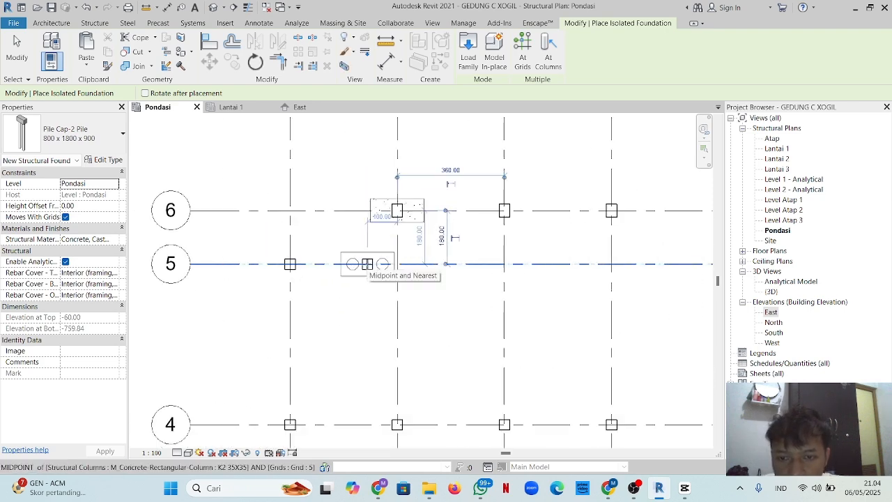
left_click(367, 264)
left_click(290, 264)
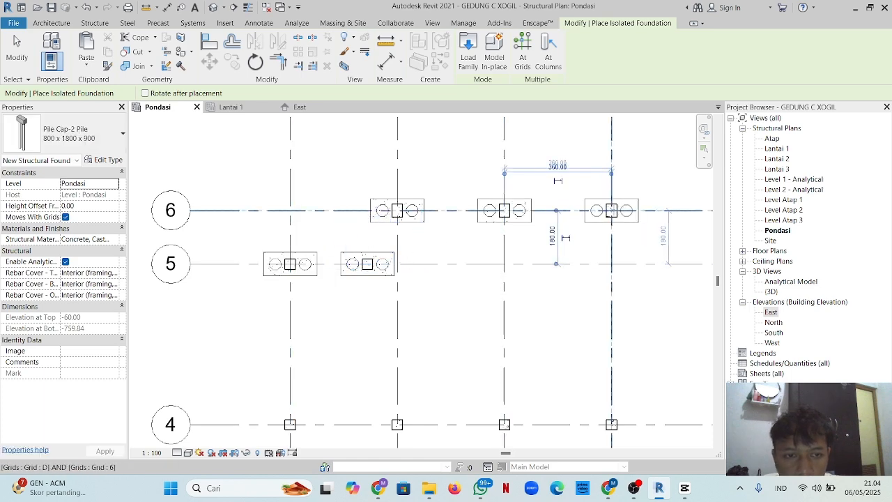
- Place pile caps along grid 6 at its intersections with grids E, F, G and H
scroll(611, 210, "down", 5)
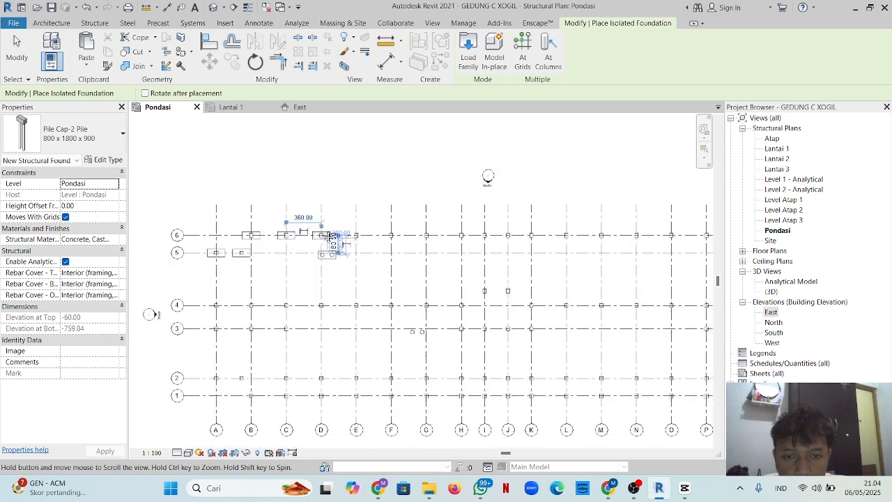
scroll(286, 203, "up", 3)
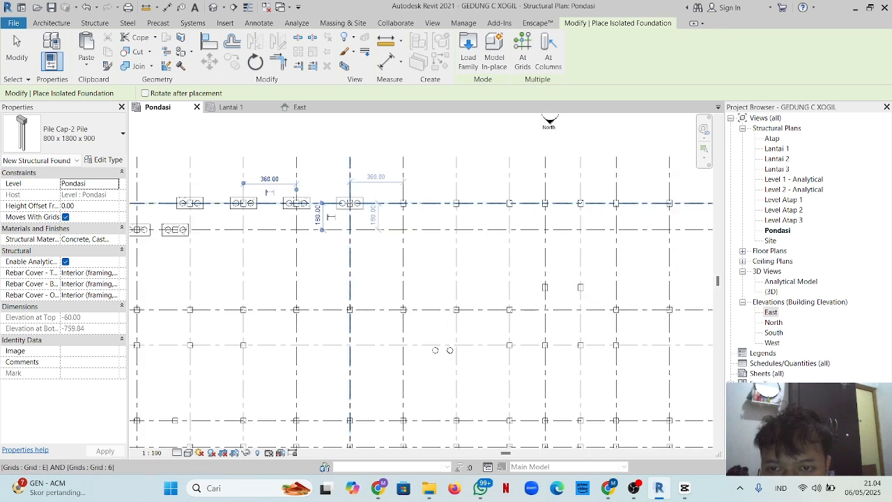
left_click(349, 203)
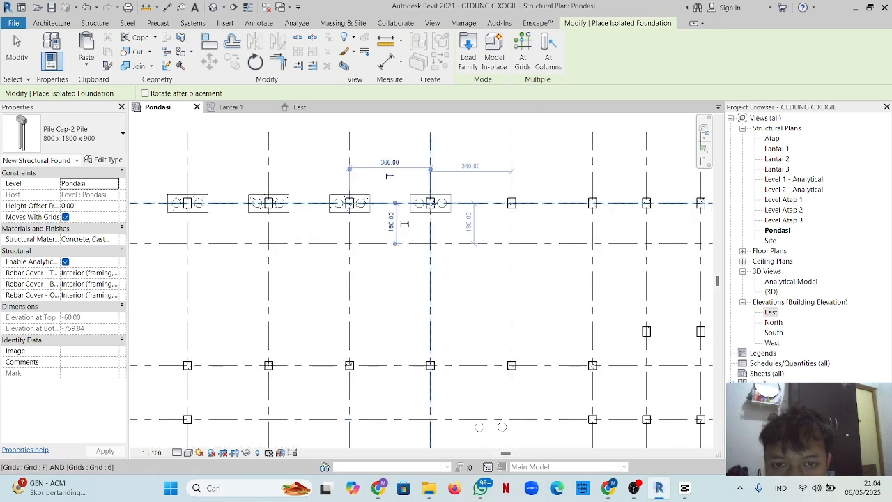
left_click(430, 203)
left_click(512, 202)
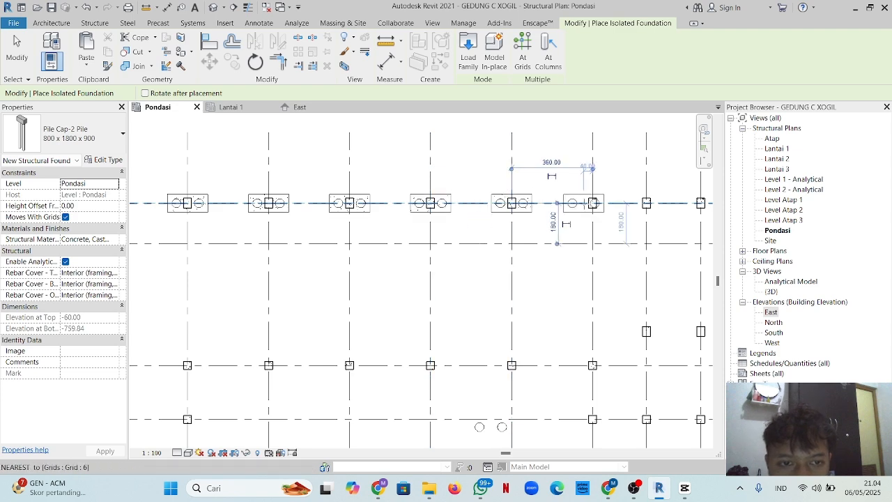
left_click(592, 203)
- Place pile caps at I-6, H-4, H-3 and I-3, and under the grid I column between grids 4 and 5
scroll(588, 203, "down", 4)
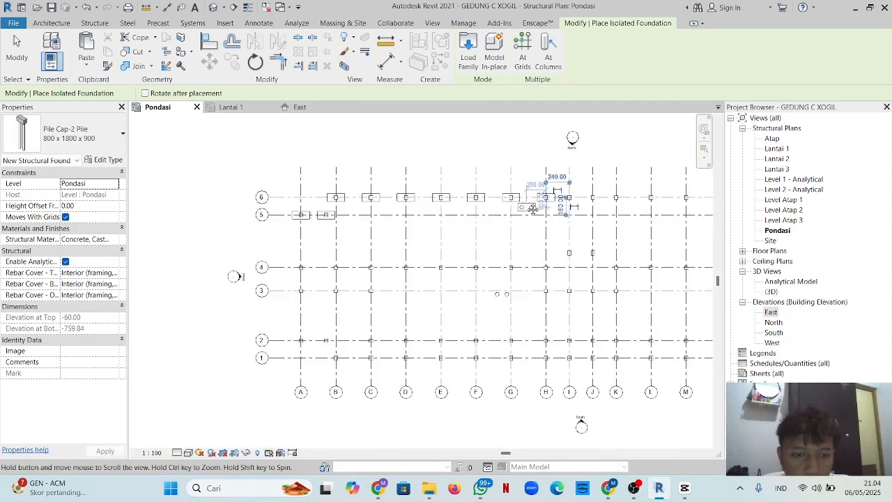
scroll(568, 208, "up", 3)
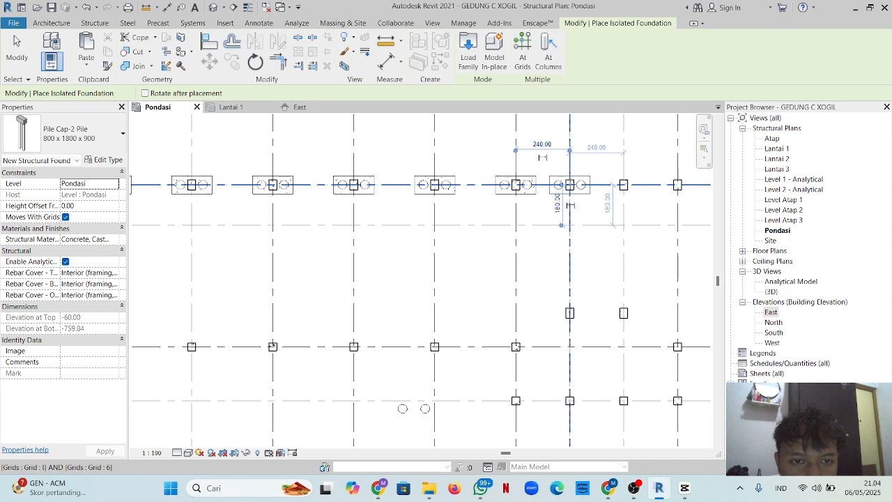
left_click(569, 313)
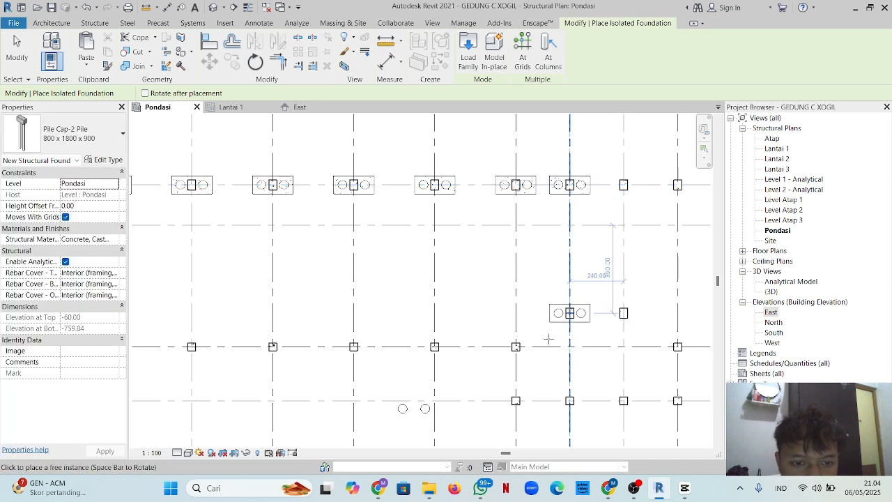
left_click(516, 346)
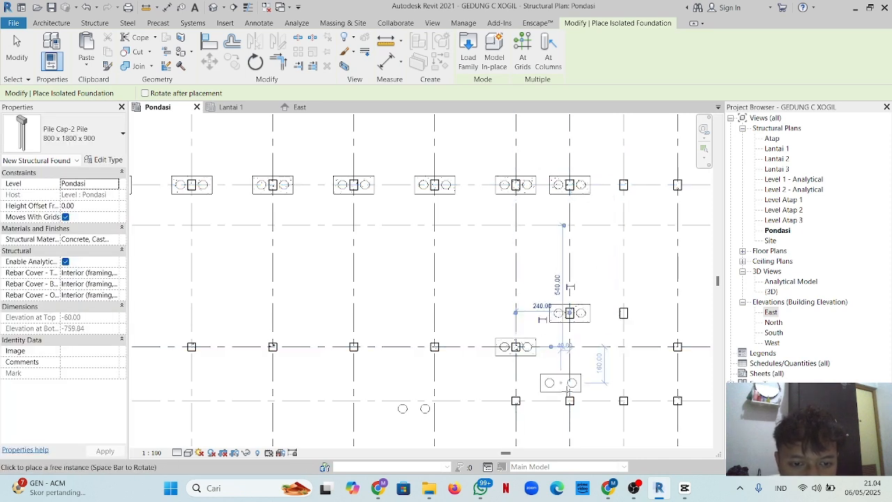
left_click(569, 400)
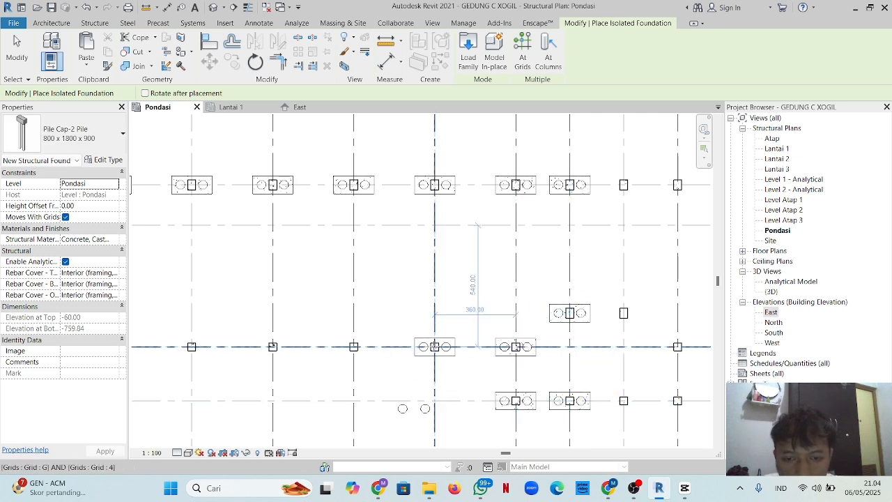
- Place 800 x 1800 x 900 pile caps along grid 4 at its intersections with grids G, F, E, D, C, B and A
left_click(354, 346)
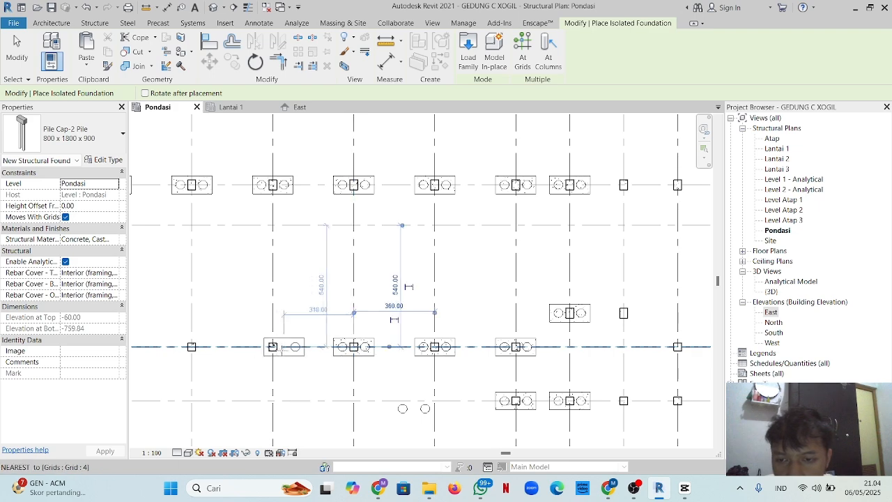
left_click(272, 347)
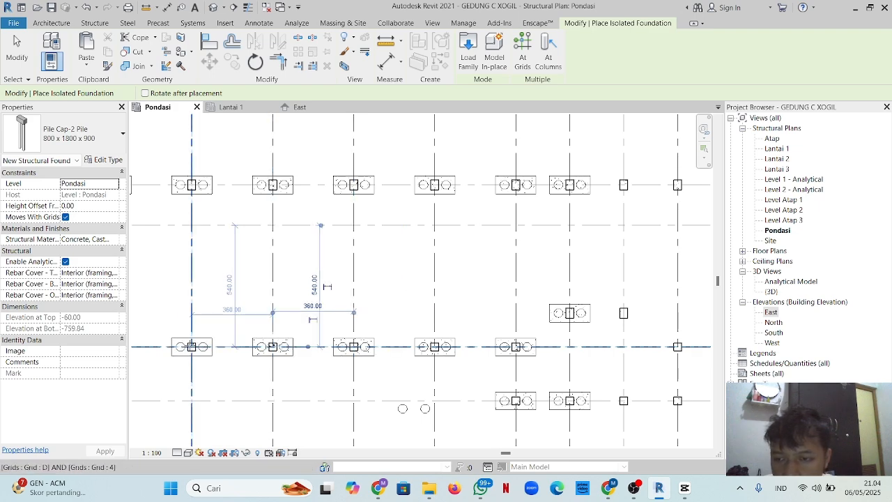
scroll(307, 346, "down", 5)
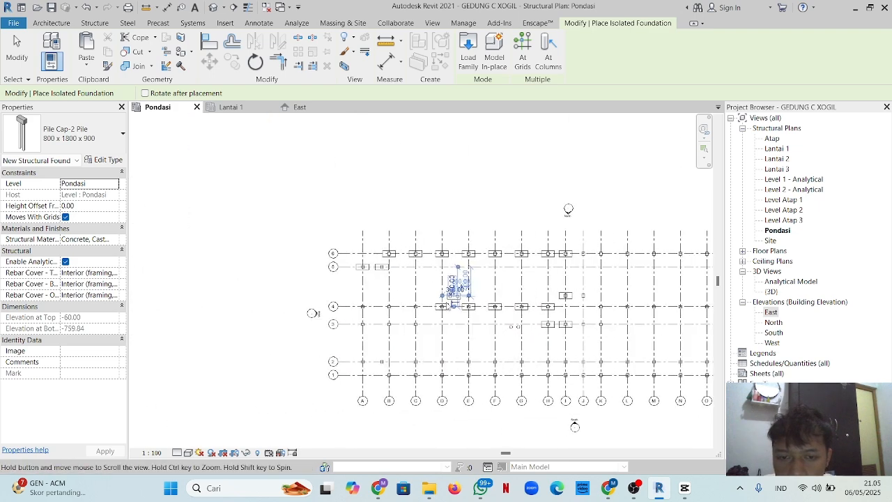
scroll(410, 301, "up", 4)
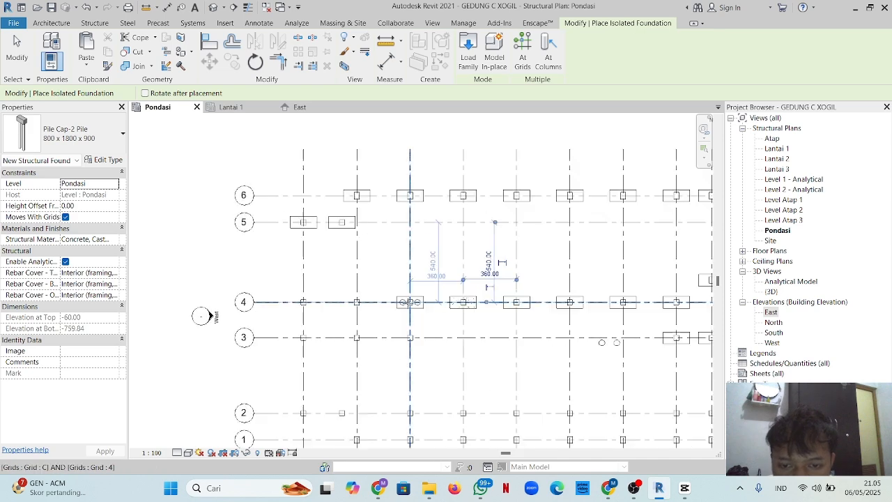
left_click(410, 302)
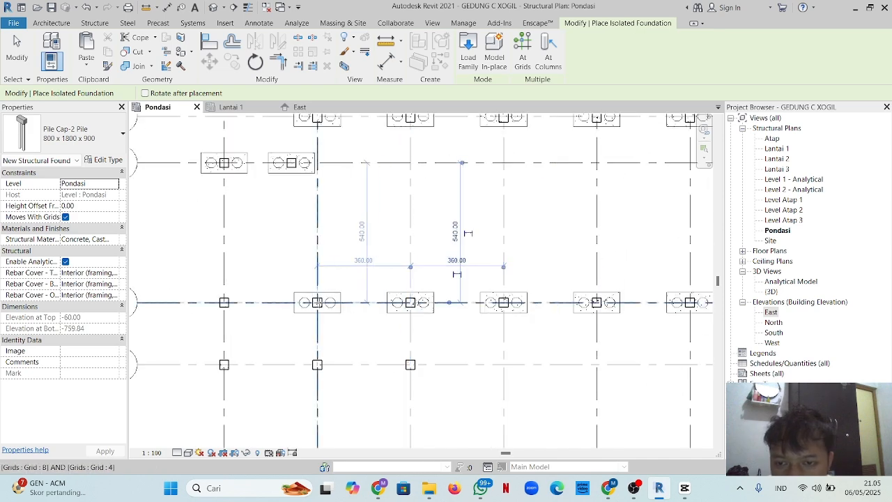
left_click(317, 302)
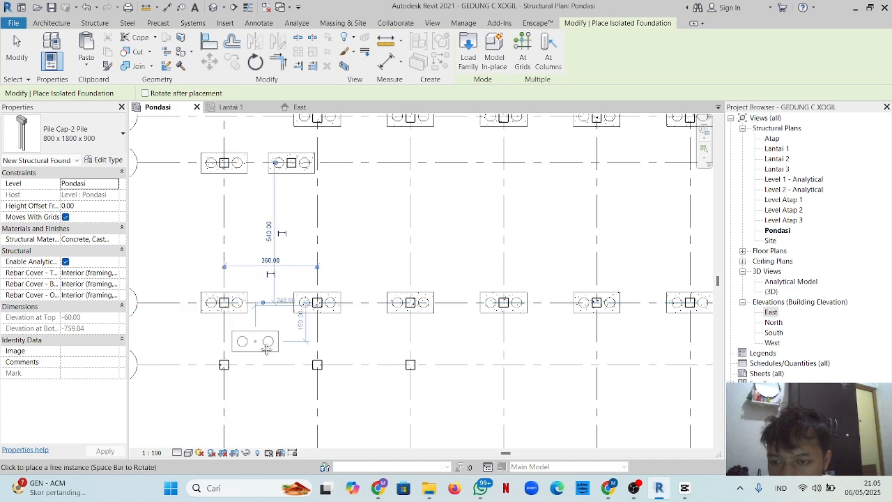
- Place pile caps along grid 3 at its intersections with grids A, B and C
middle_click_drag(330, 357, 357, 293)
left_click(341, 299)
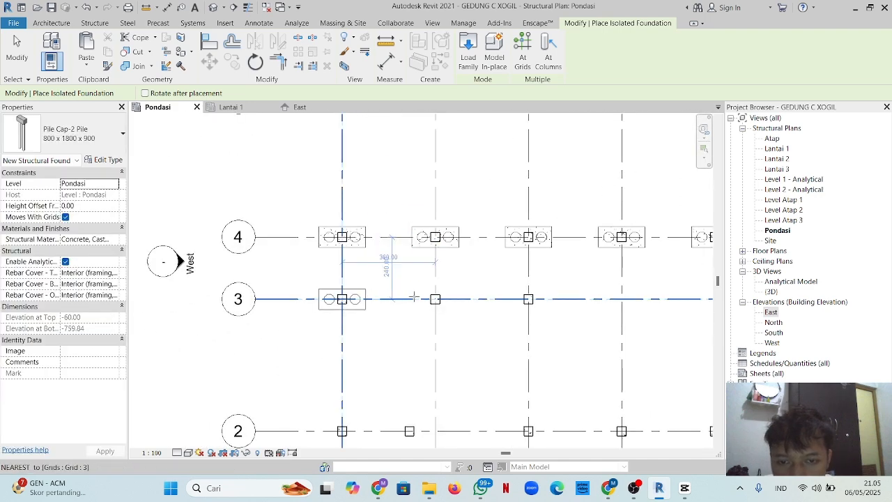
left_click(434, 299)
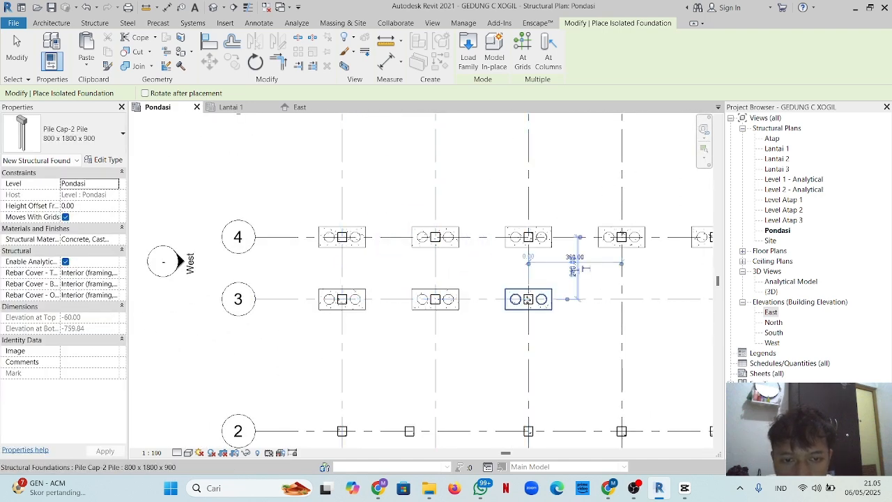
- Place pile caps on grid 2 at grid A, at the column between grids A and B, and at grid C
scroll(493, 268, "down", 4)
middle_click_drag(509, 324, 494, 294)
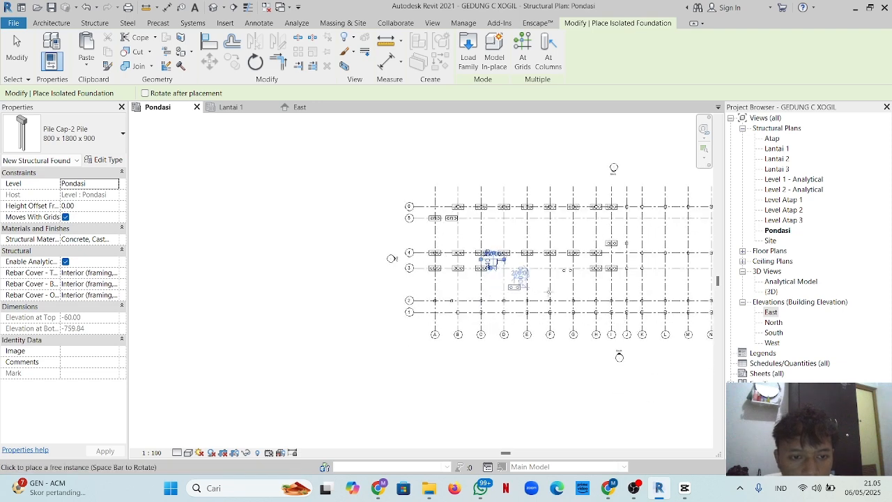
scroll(442, 306, "up", 5)
scroll(386, 307, "up", 2)
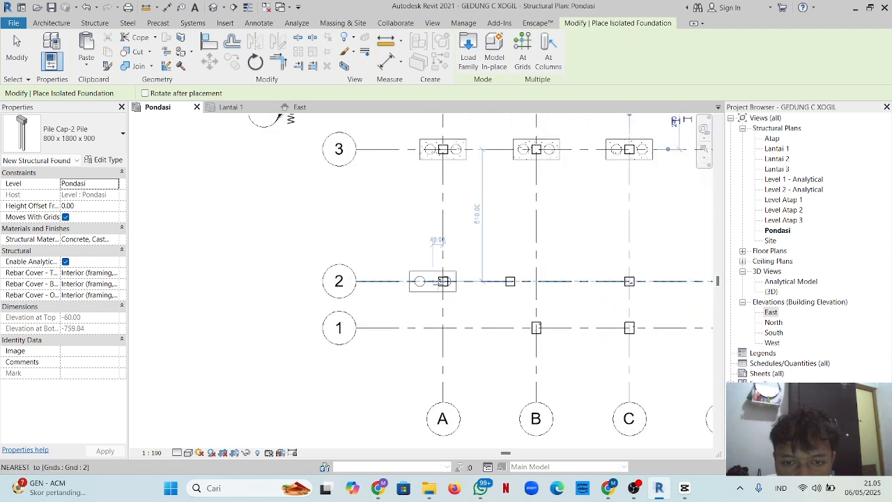
left_click(443, 281)
left_click(510, 280)
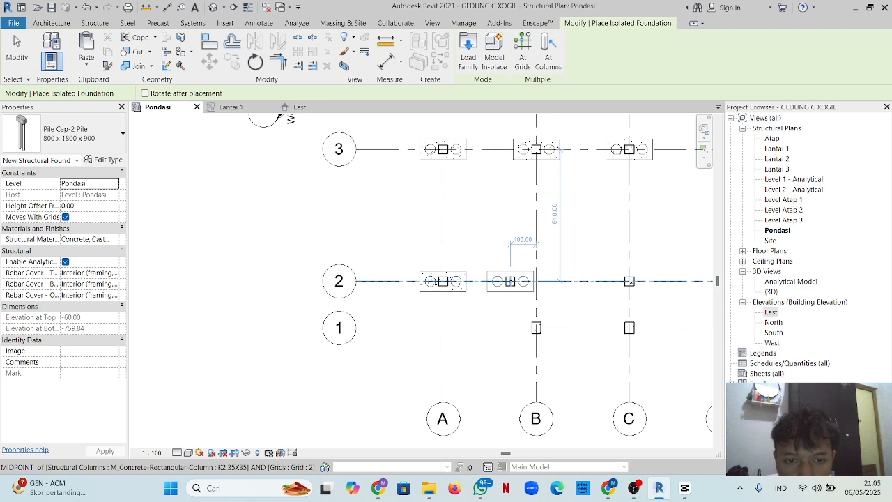
left_click(625, 280)
- Place pile caps along grid 2 at its intersections with grids D, E, F, G, H and I
middle_click_drag(624, 282, 294, 271)
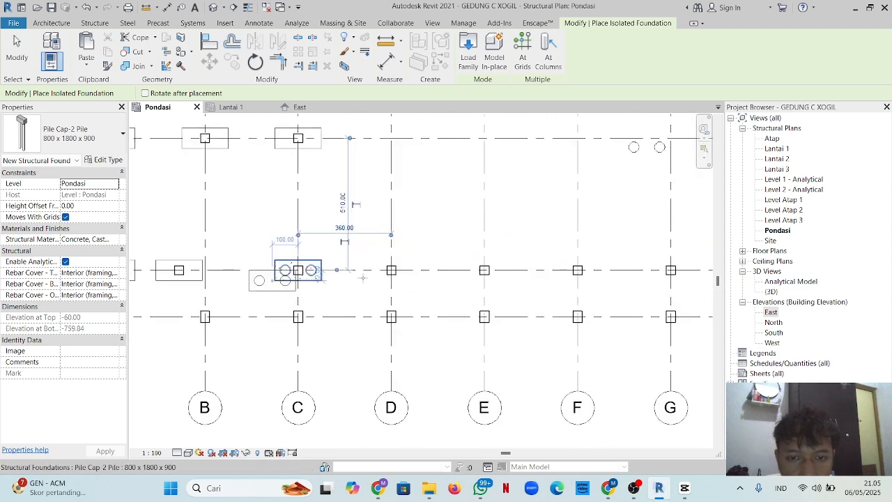
left_click(484, 269)
left_click(617, 269)
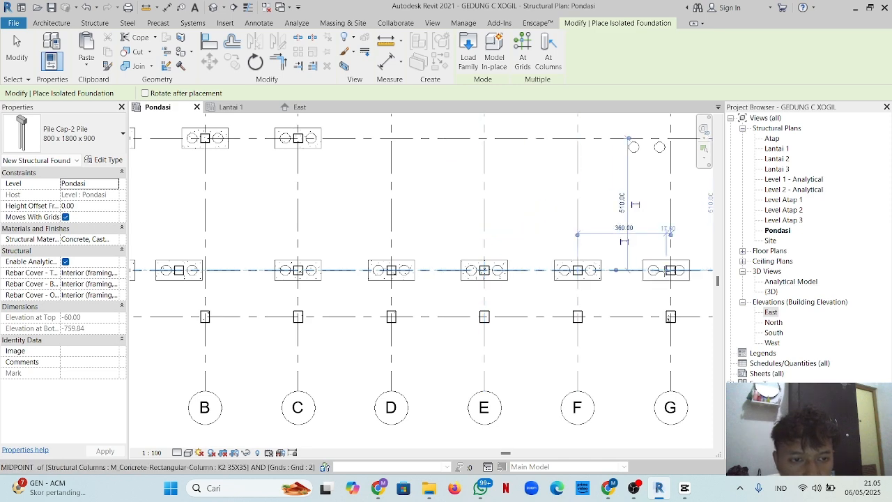
scroll(629, 270, "down", 5)
middle_click_drag(548, 274, 405, 267)
scroll(530, 262, "up", 2)
scroll(557, 262, "up", 3)
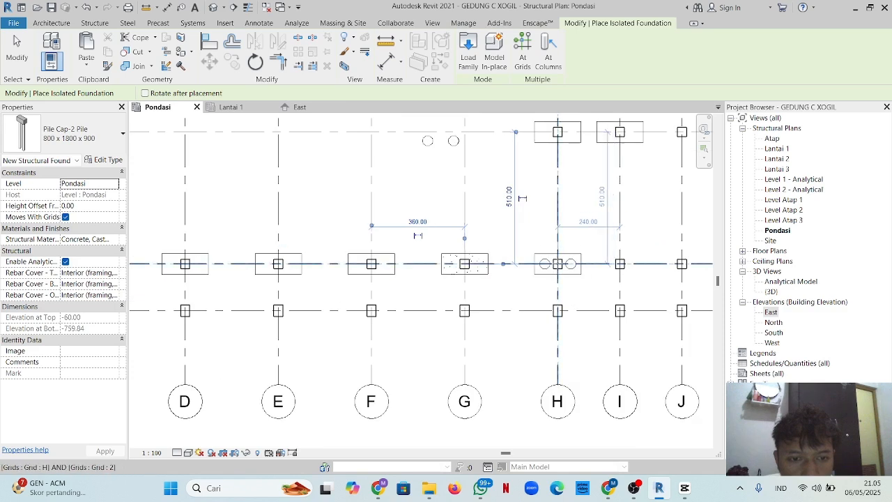
left_click(557, 262)
left_click(619, 263)
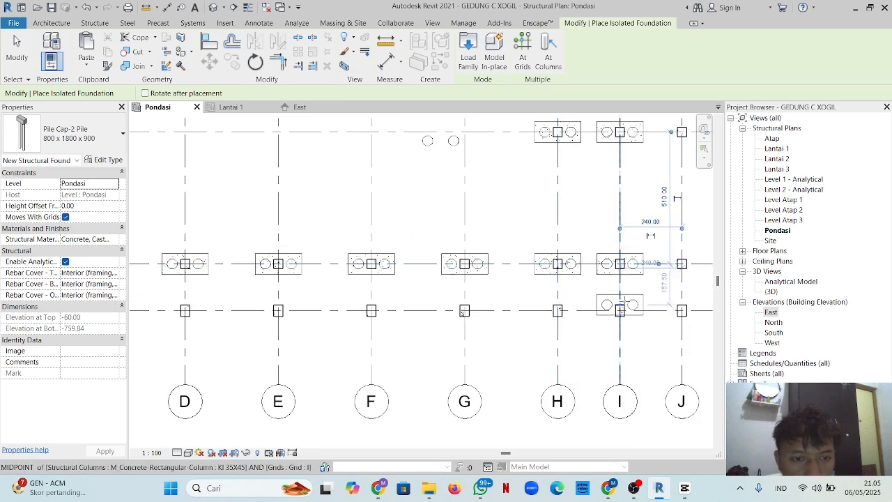
- Place pile caps along grid 1 at its intersections with grids I, H, G, F, E, D, C and B, and end the placement
left_click(619, 310)
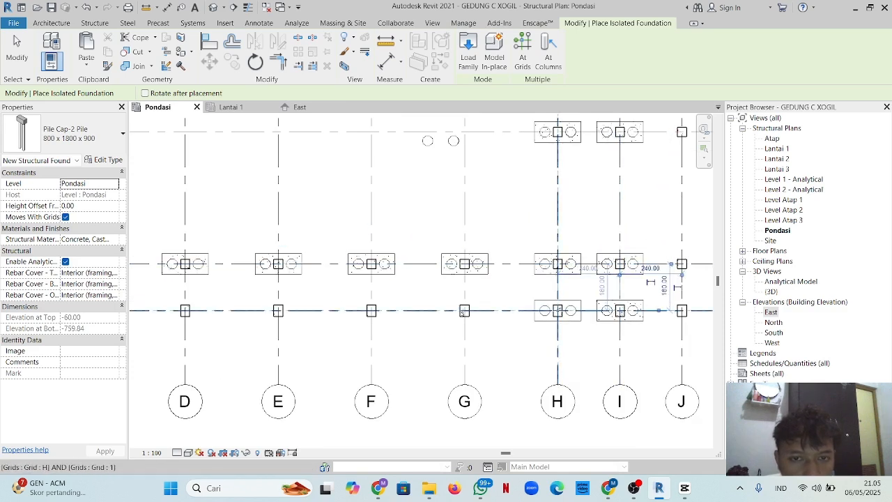
left_click(407, 309)
left_click(350, 311)
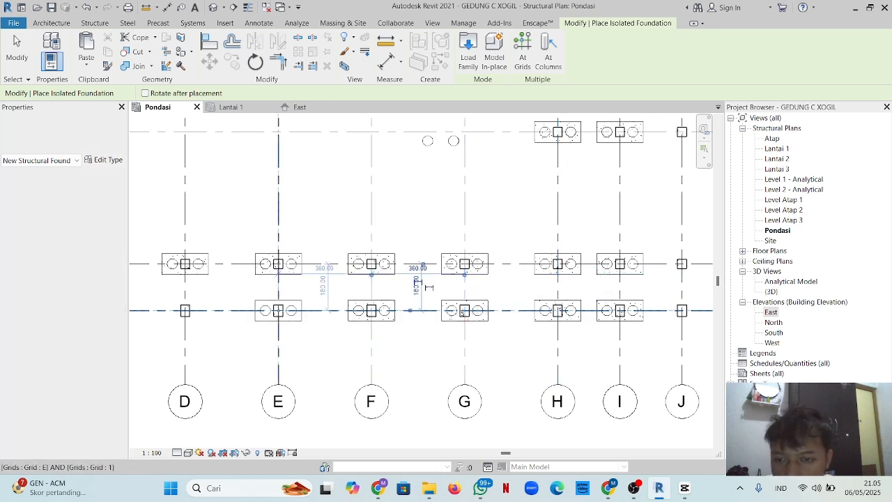
scroll(321, 317, "down", 4)
scroll(379, 326, "up", 5)
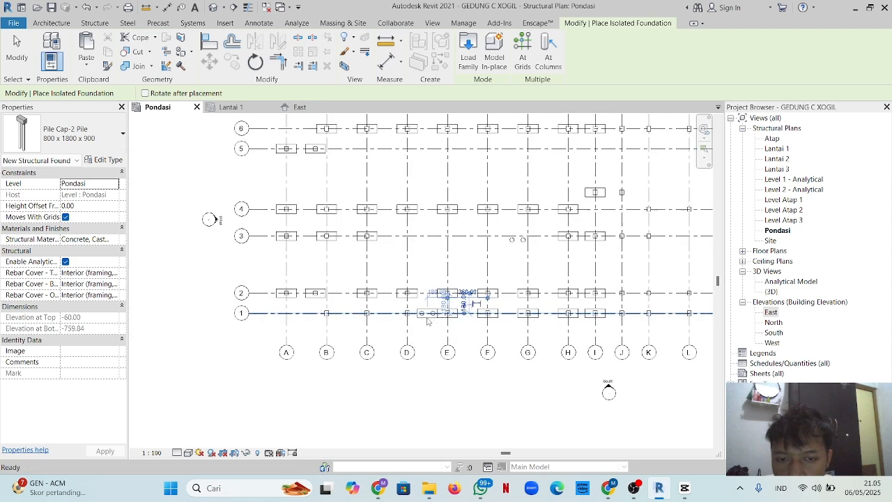
left_click(400, 311)
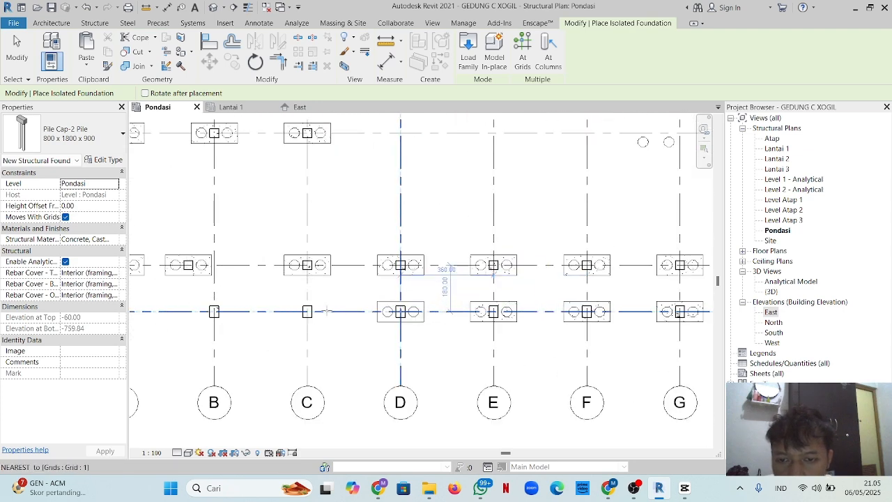
left_click(272, 310)
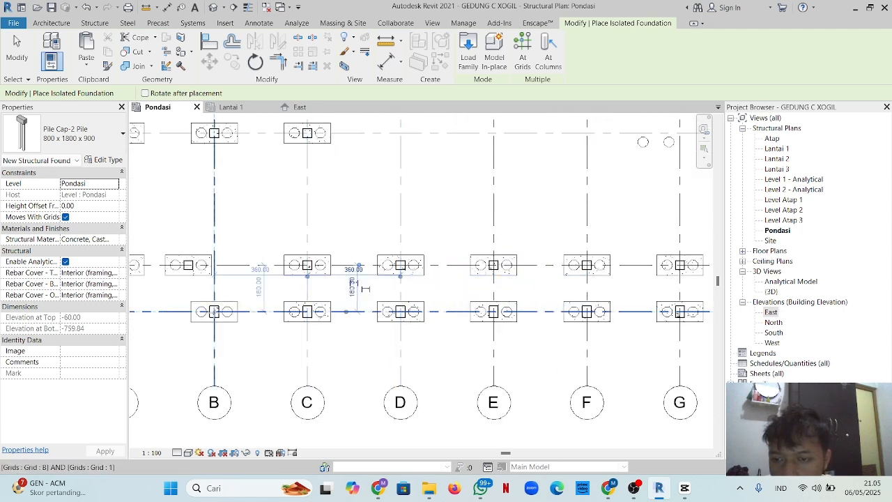
middle_click_drag(146, 314, 416, 314)
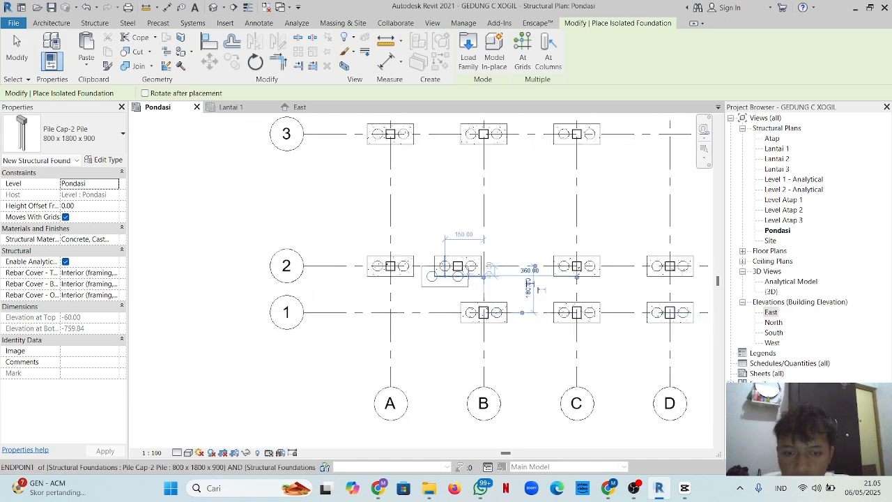
scroll(521, 268, "down", 3)
scroll(521, 271, "down", 2)
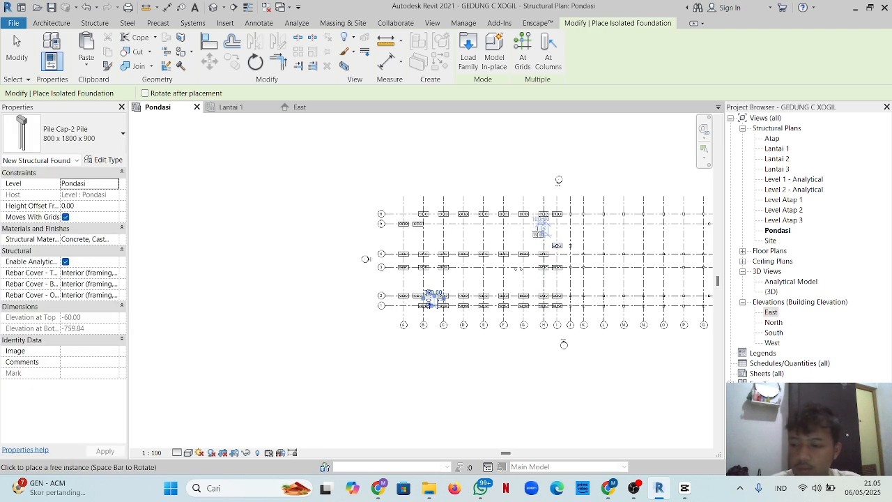
key("Escape")
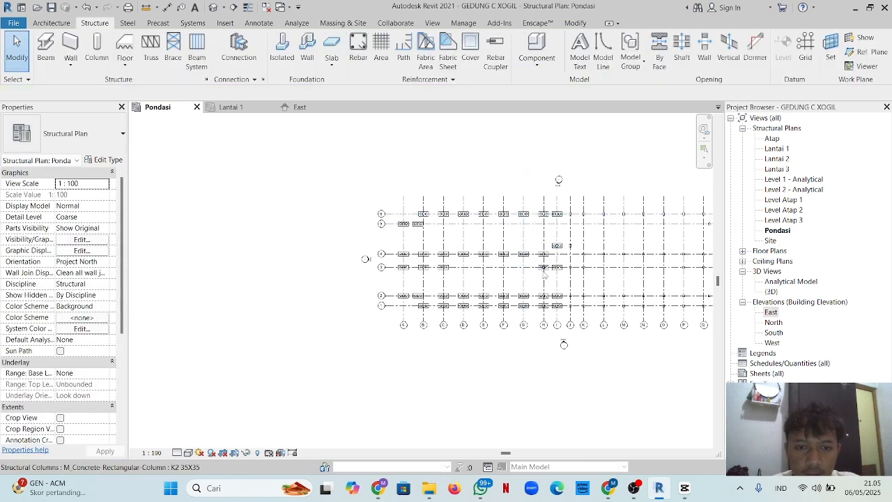
- Select everything from grid A to grid I and filter the selection down to the structural foundations, excluding structural columns
middle_click_drag(539, 270, 492, 263)
scroll(491, 264, "up", 2)
left_click_drag(295, 174, 533, 325)
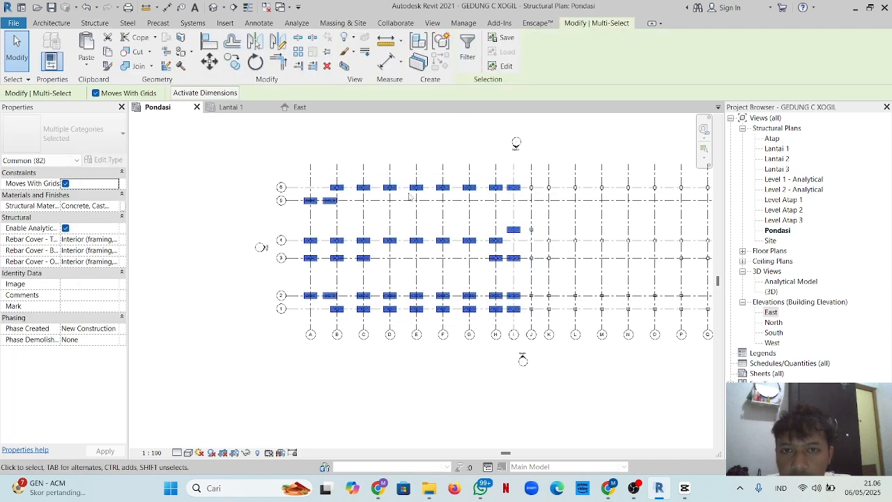
left_click(468, 48)
left_click(496, 190)
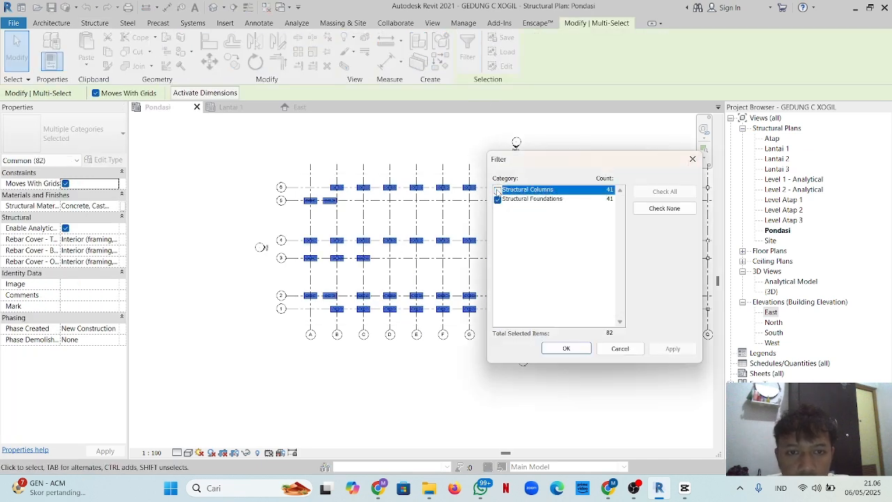
left_click(566, 348)
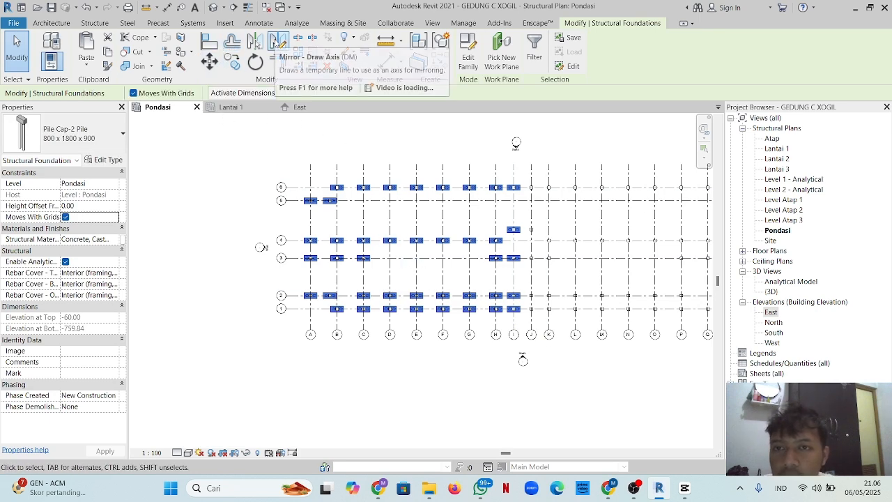
- Mirror copies of the selected pile caps about a vertical axis drawn midway between grids I and J, and clear the selection
middle_click_drag(536, 212, 518, 228)
scroll(518, 227, "up", 5)
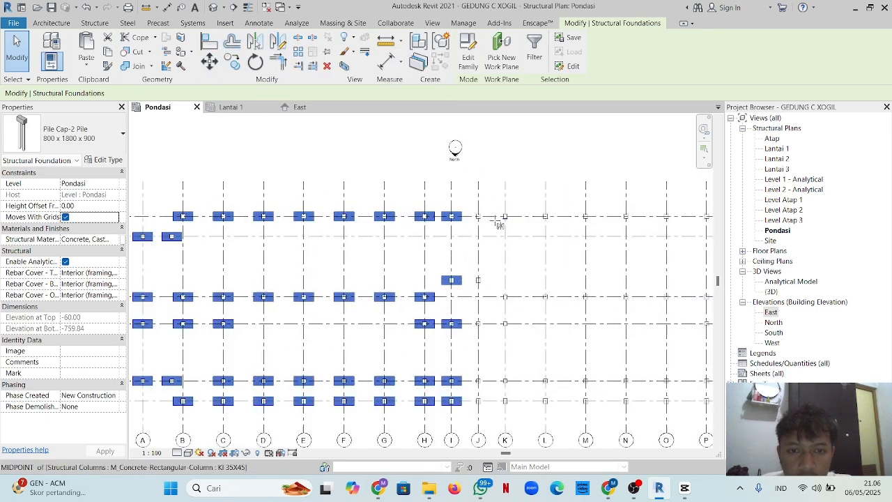
key("d")
key("m")
left_click(418, 214)
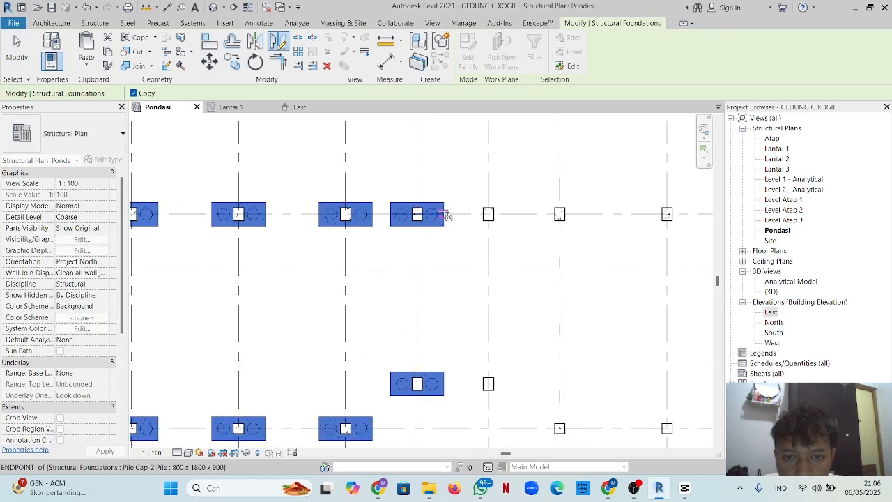
scroll(454, 214, "down", 4)
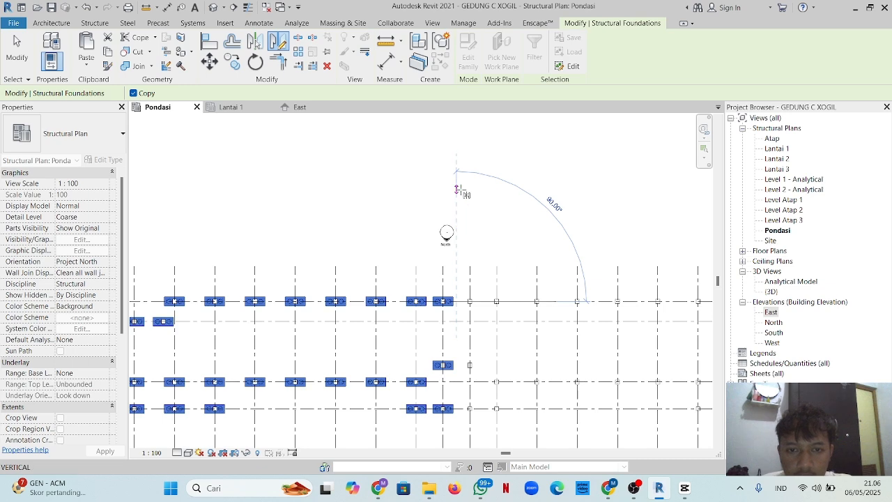
left_click(457, 188)
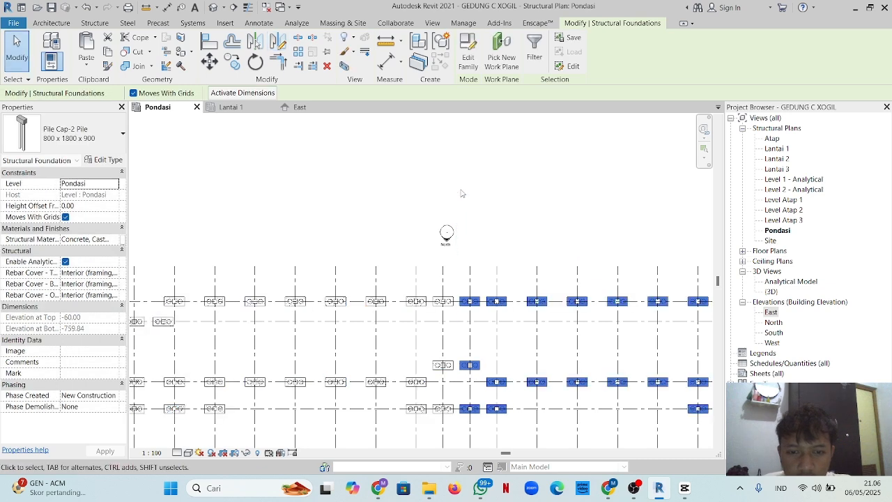
left_click(494, 221)
- Select everything in the Pondasi plan and filter the selection down to the structural columns, excluding the structural foundations
scroll(501, 246, "down", 3)
middle_click_drag(503, 252, 468, 191)
scroll(512, 278, "up", 1)
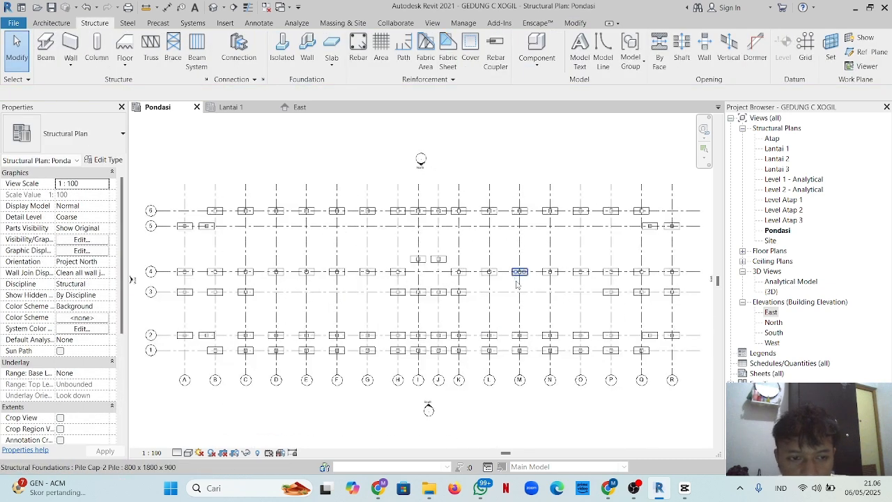
middle_click_drag(499, 315, 464, 276)
middle_click_drag(370, 278, 406, 289)
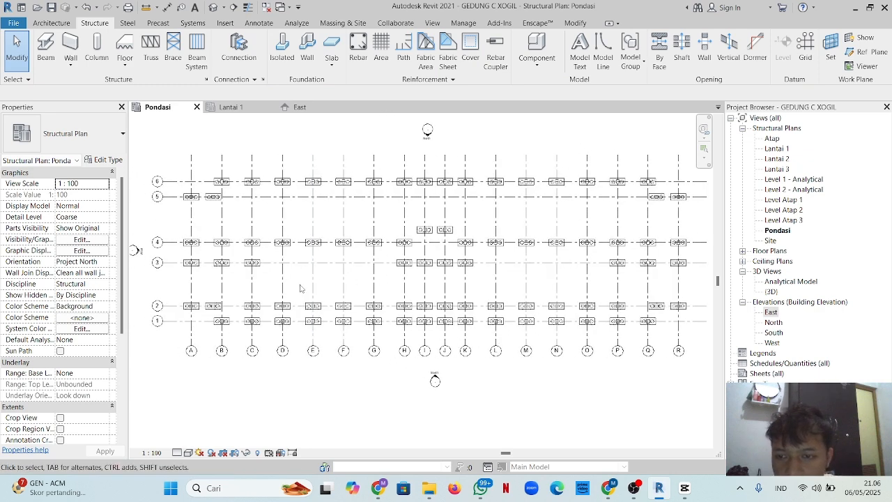
middle_click_drag(311, 289, 293, 285)
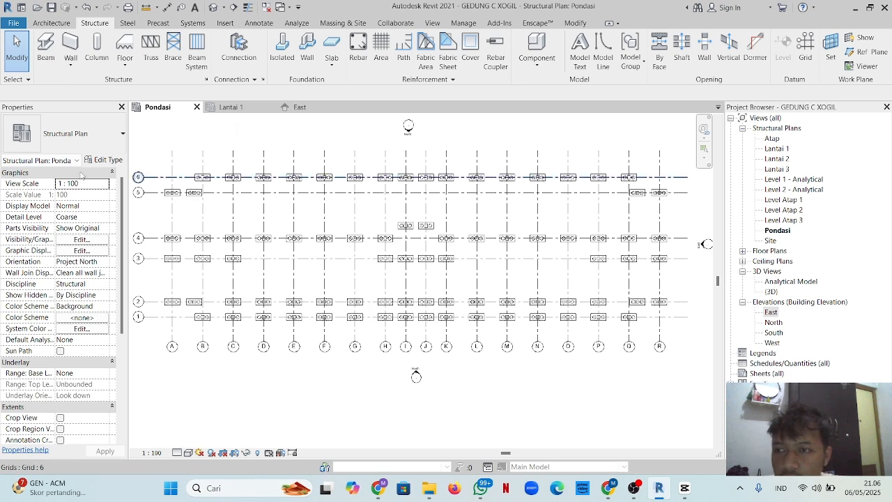
left_click_drag(152, 166, 679, 343)
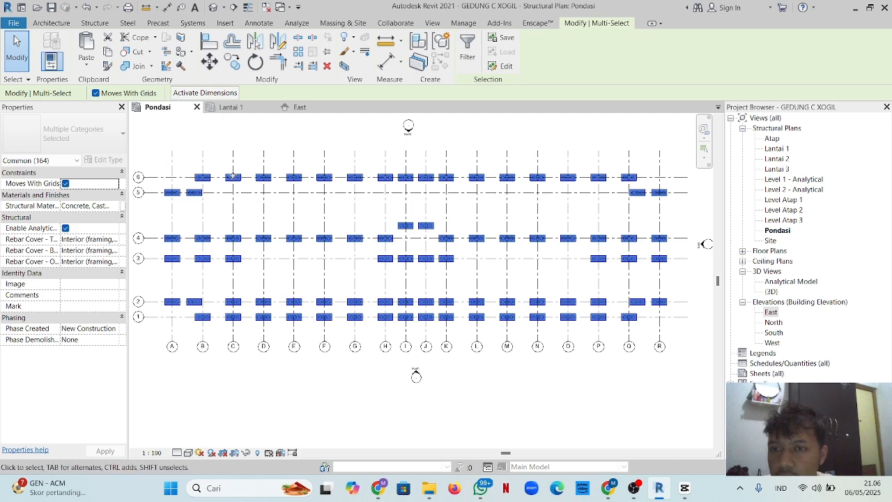
left_click(467, 47)
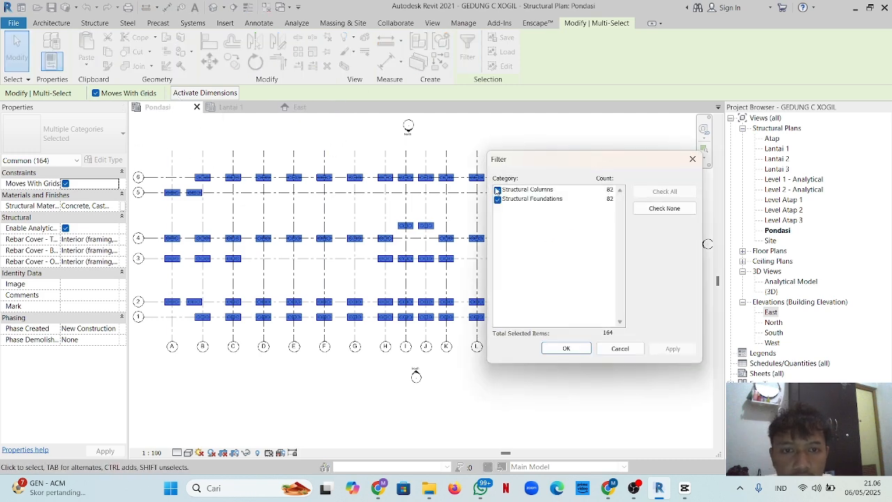
left_click(497, 190)
left_click(497, 199)
left_click(497, 191)
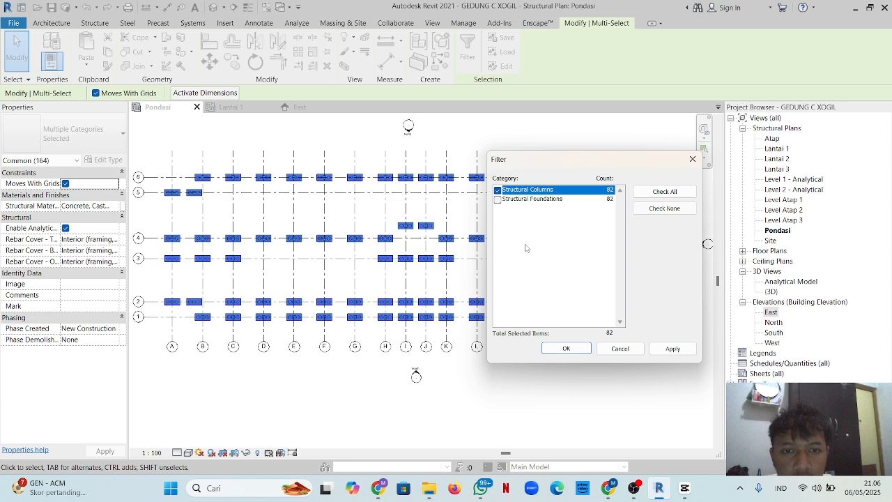
left_click(566, 348)
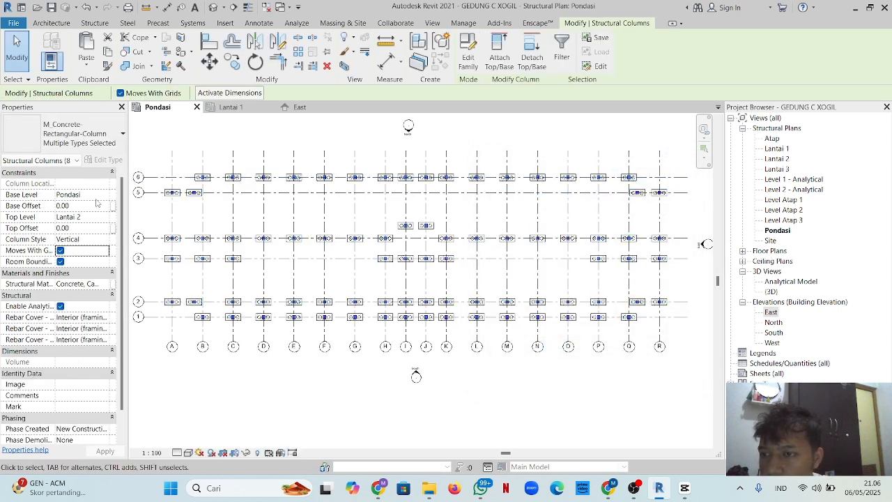
- Set the base level of the selected structural columns to Lantai 1 and clear the selection
left_click(104, 195)
left_click(84, 212)
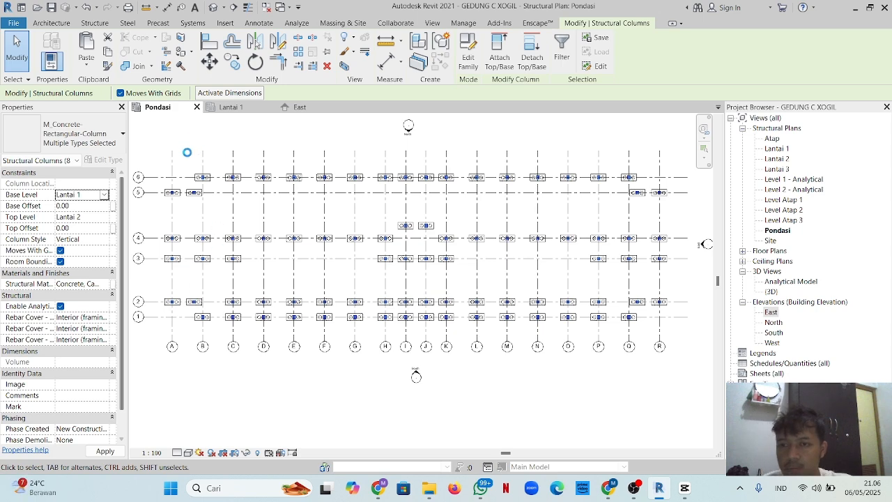
left_click(500, 282)
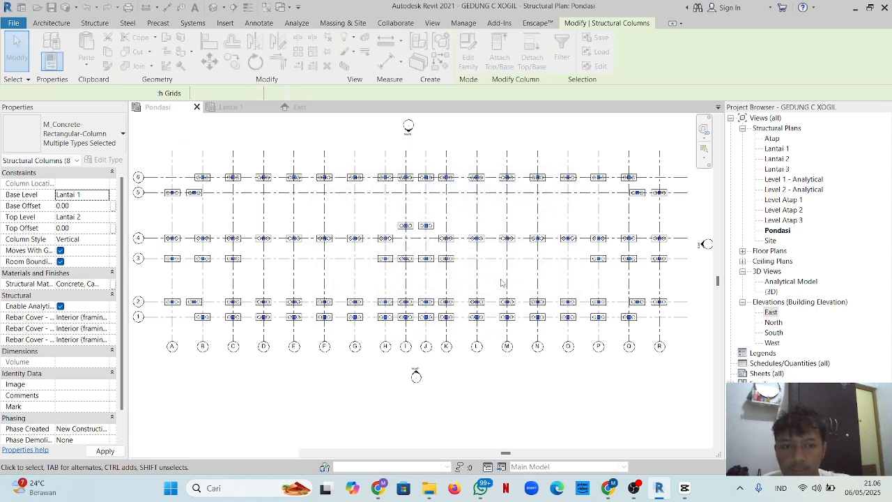
left_click(218, 124)
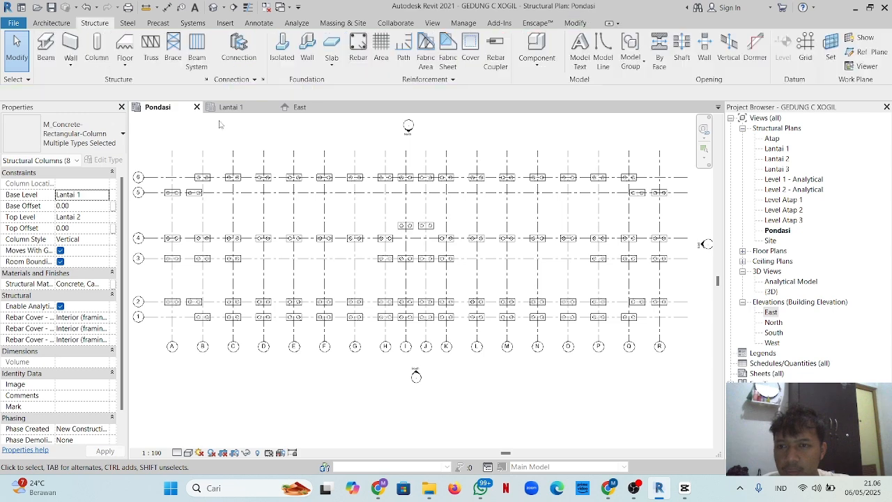
- Examine the columns and pile caps in the East, North, South and West elevations, and return to the Pondasi plan
left_click(299, 106)
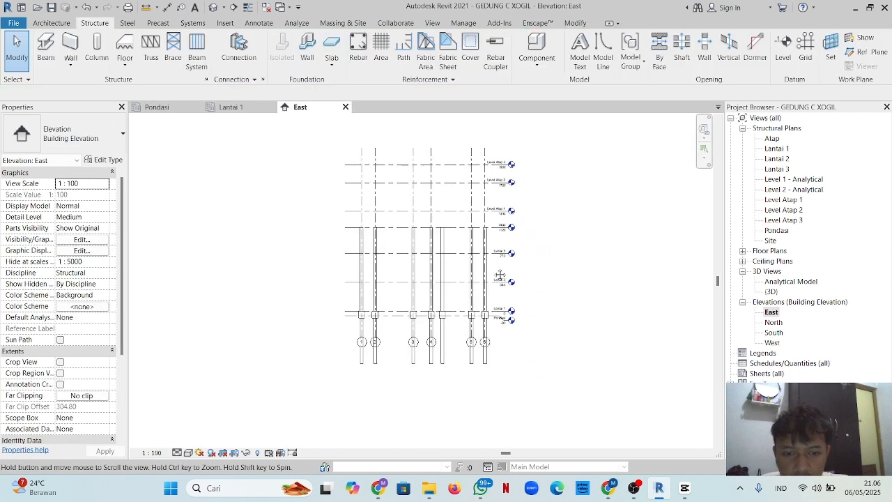
scroll(500, 276, "up", 3)
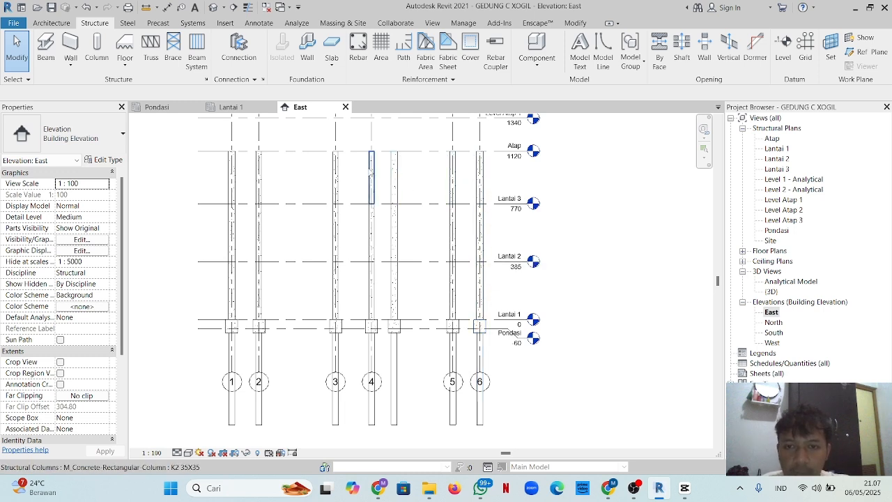
double_click(772, 323)
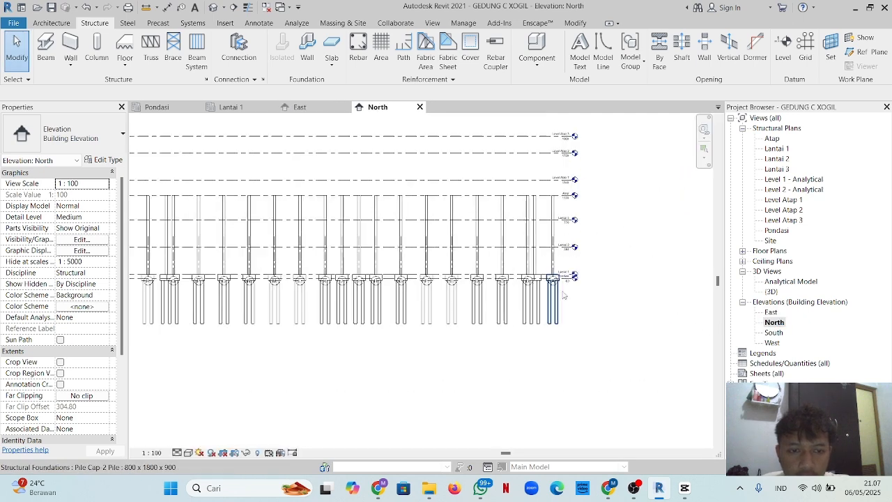
double_click(773, 333)
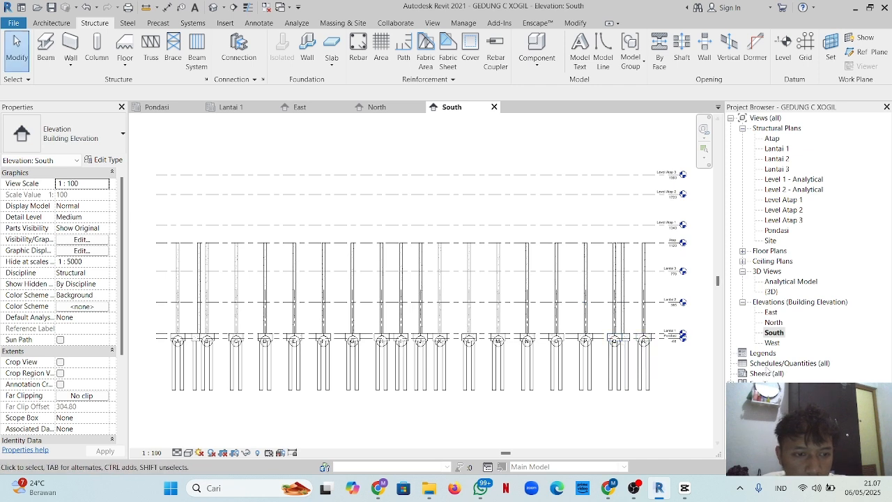
double_click(772, 343)
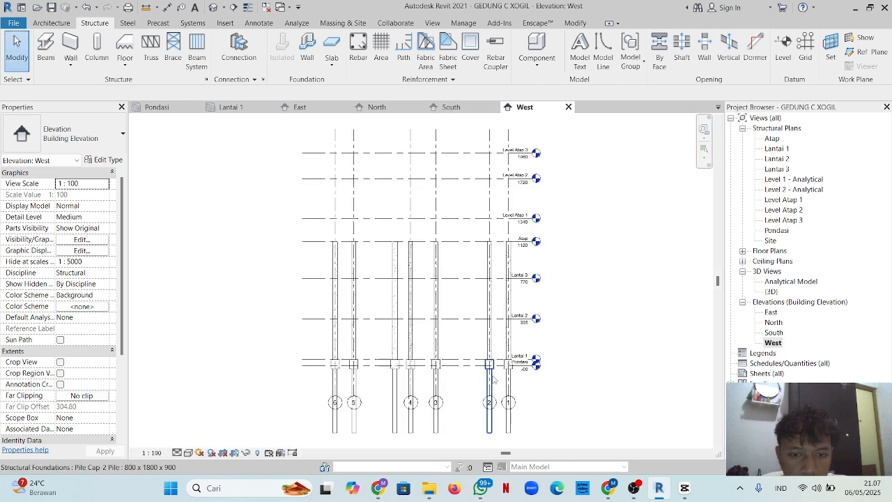
left_click(154, 110)
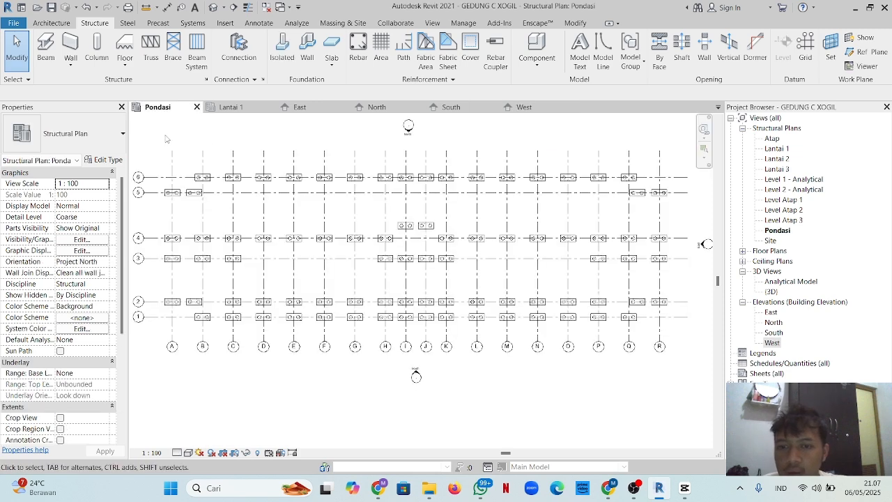
- Open the default 3D view, change its visual style, and examine the columns and foundations from different angles
left_click(433, 23)
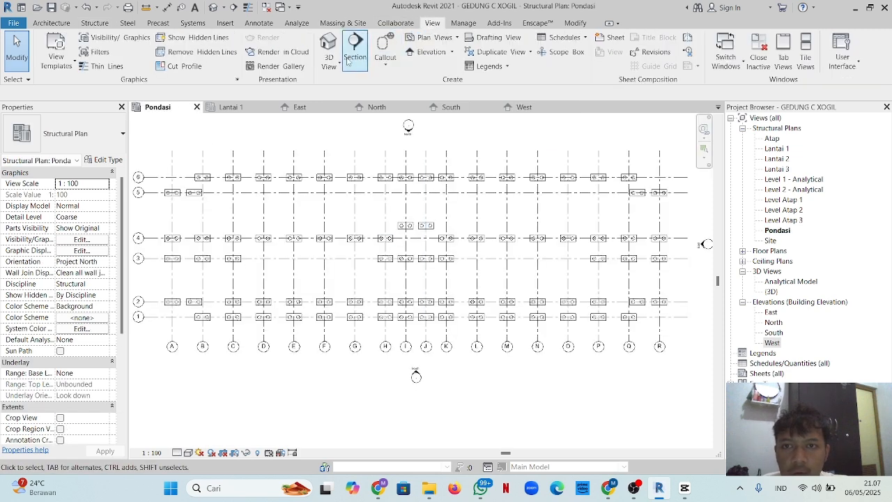
left_click(329, 47)
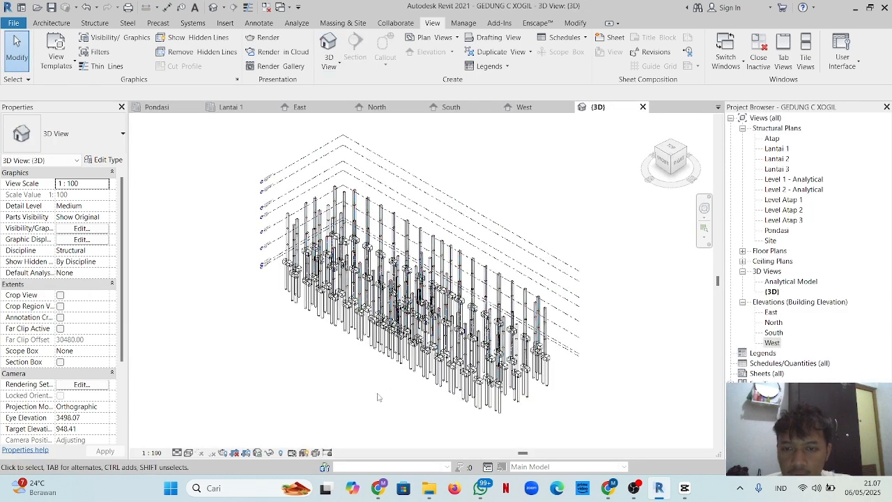
middle_click_drag(341, 401, 249, 440, "shift")
left_click(188, 452)
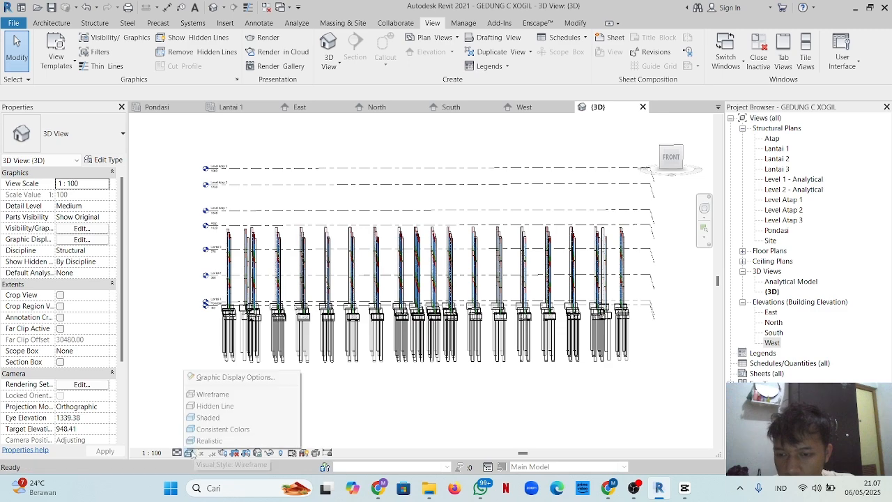
left_click(209, 426)
middle_click_drag(360, 380, 279, 335, "shift")
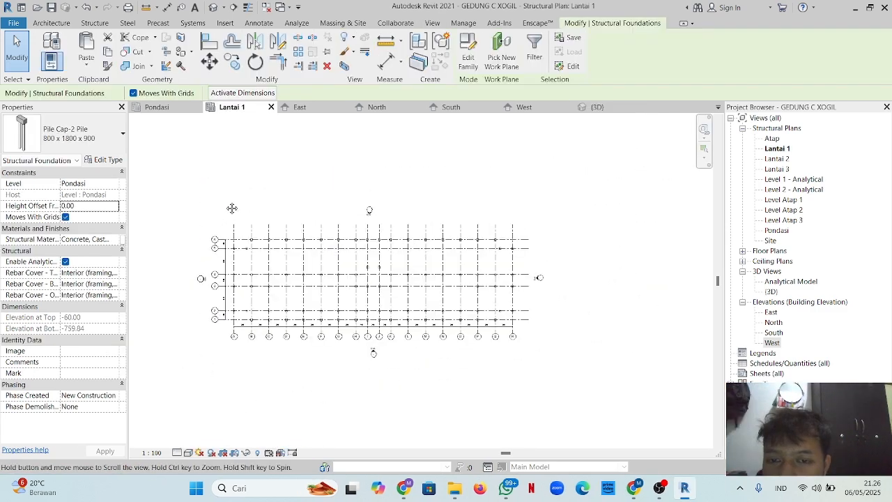
- Place an INDUK 30 X 50 concrete rectangular beam on grid A from grid 4 to grid 5 in the Lantai 1 plan
middle_click_drag(232, 208, 246, 175)
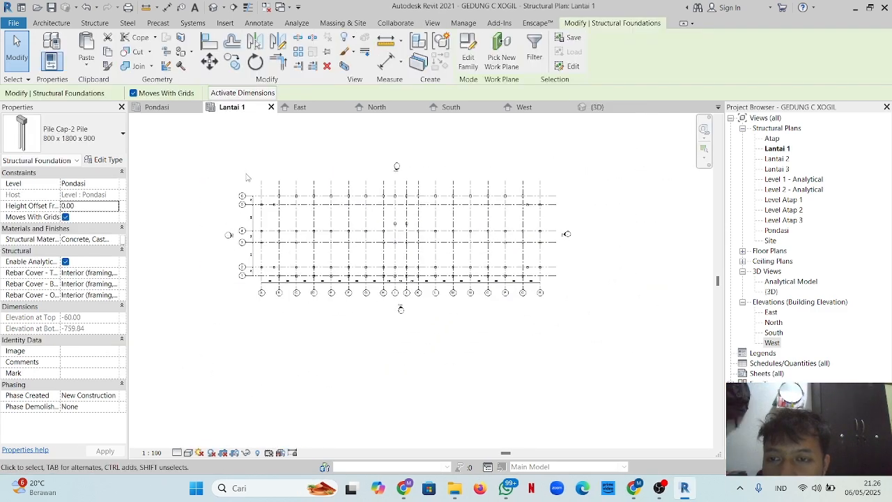
scroll(246, 174, "up", 1)
scroll(271, 180, "up", 2)
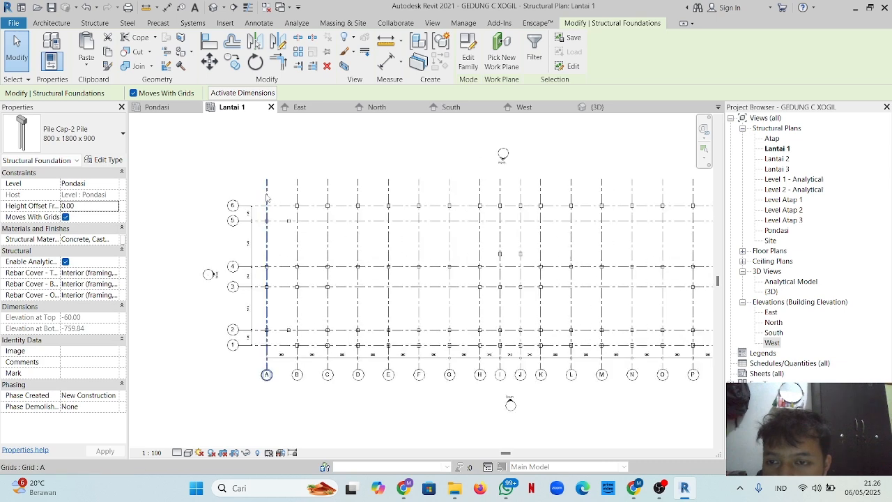
left_click(93, 22)
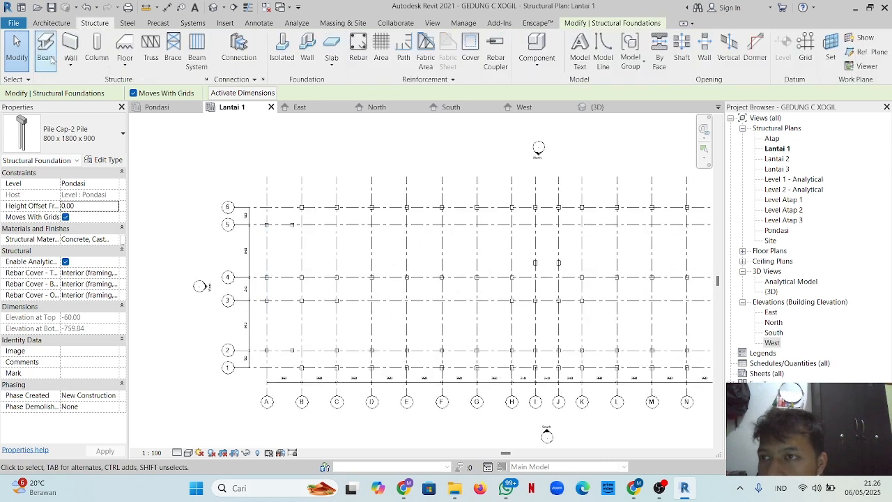
left_click(45, 49)
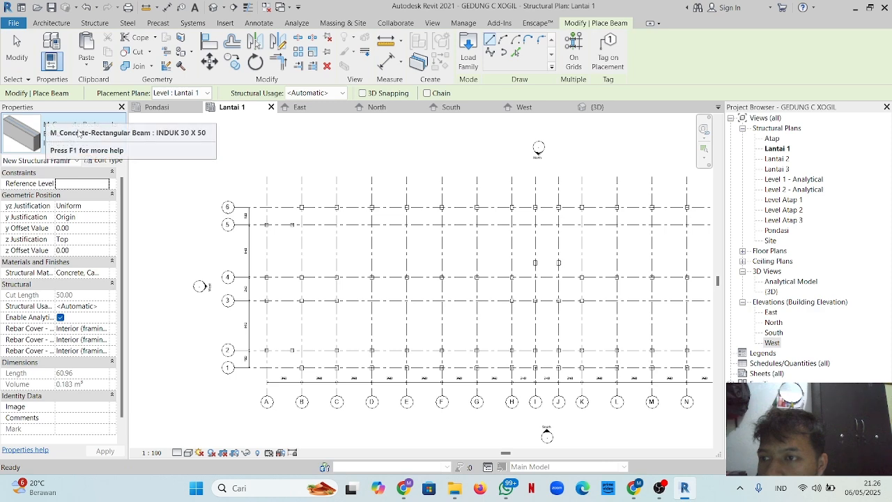
left_click(91, 122)
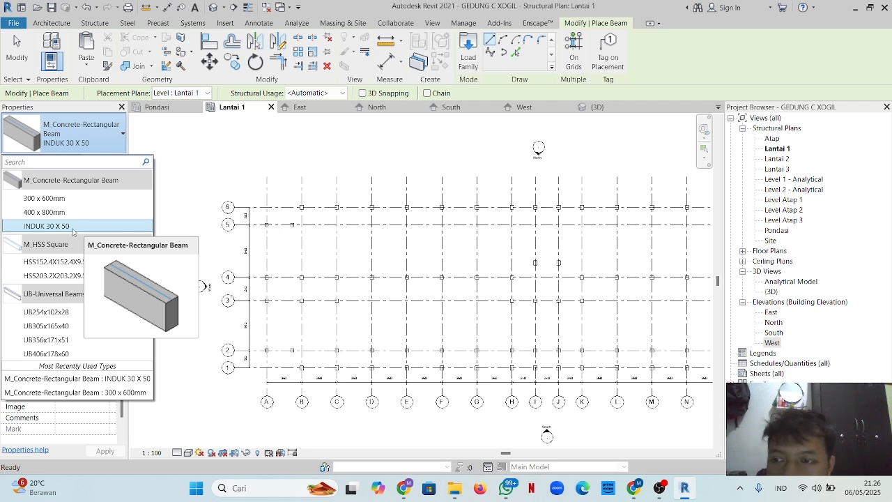
left_click(78, 227)
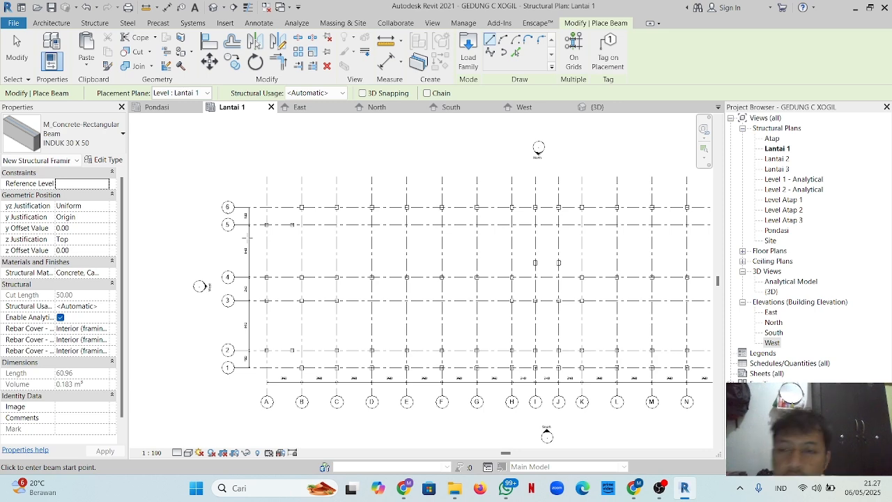
scroll(267, 275, "up", 4)
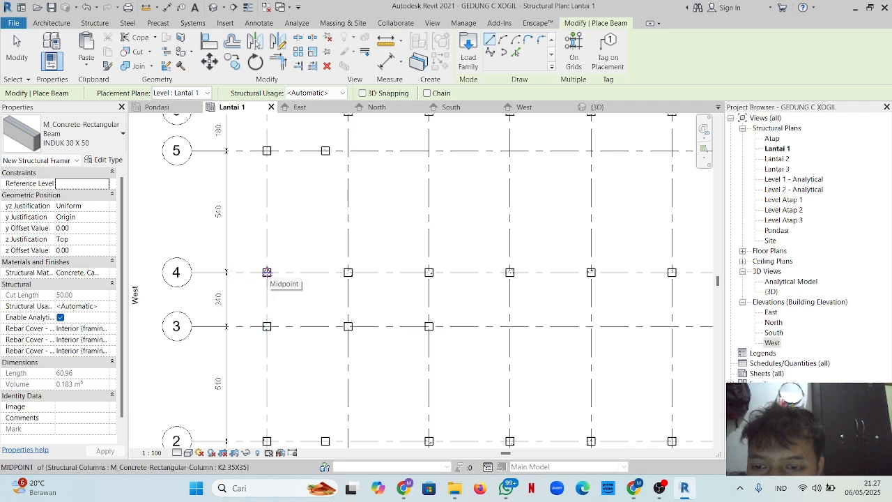
left_click(267, 271)
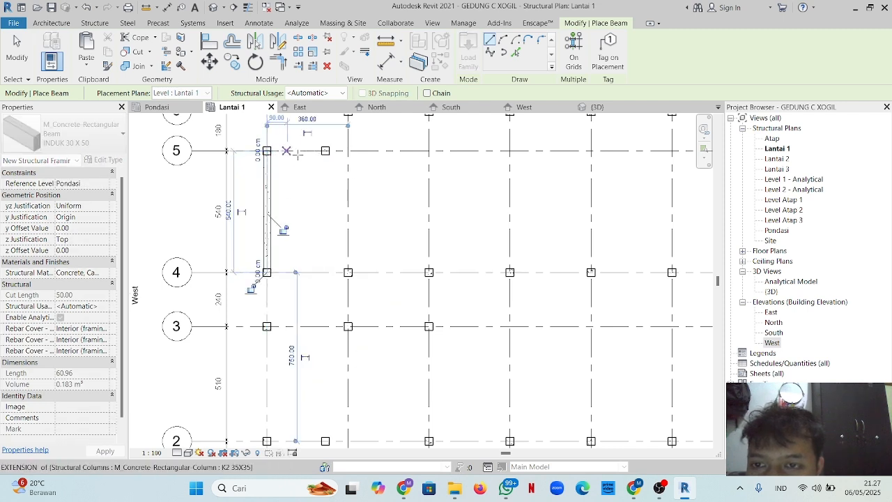
left_click(298, 154)
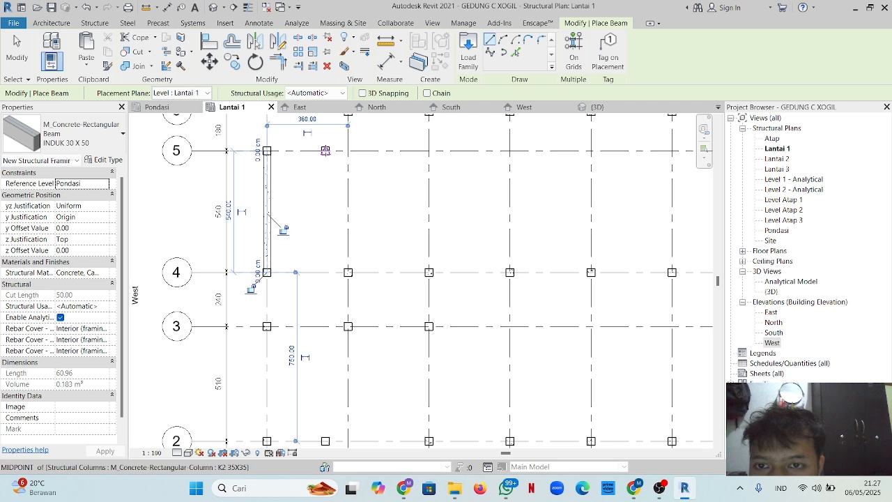
- Place an INDUK 30 X 50 beam along grid 5 from the grid A column to the column between grids A and B
left_click(325, 151)
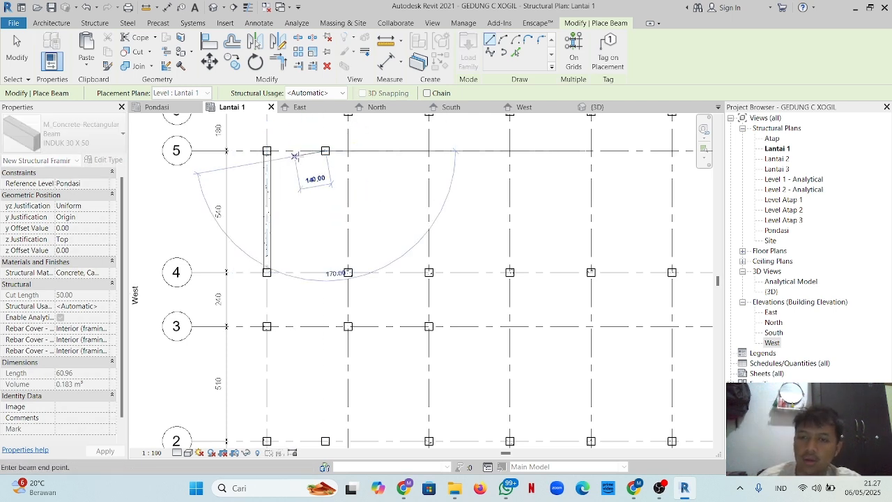
key("Escape")
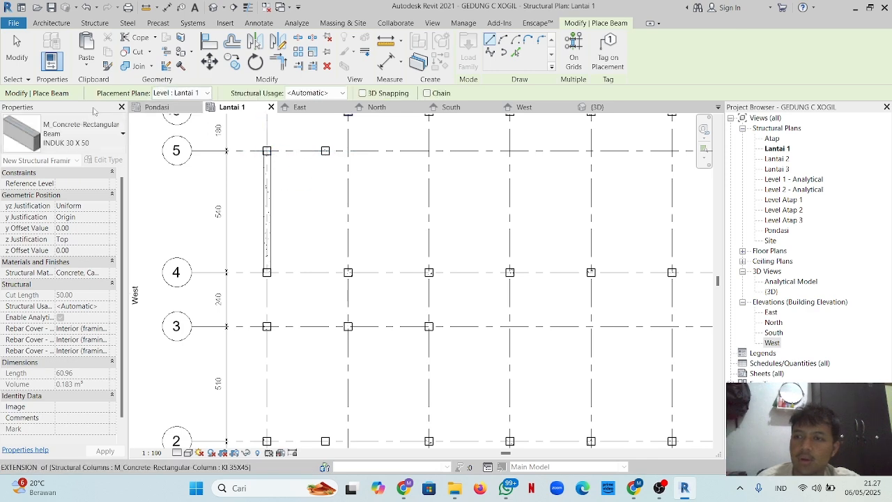
left_click(97, 25)
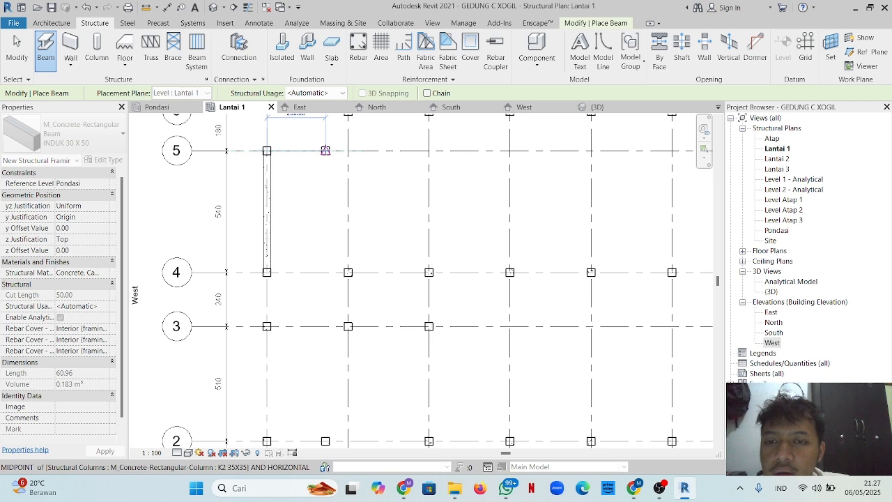
left_click(325, 150)
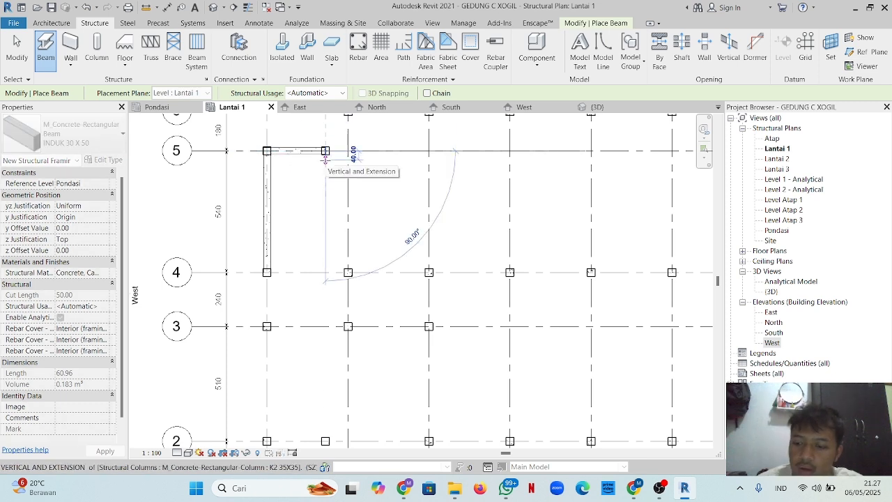
- Place a 100 cm INDUK 30 X 50 beam down from the grid 5 column between grids A and B, then a connecting beam across to grid B
type("100")
key("Return")
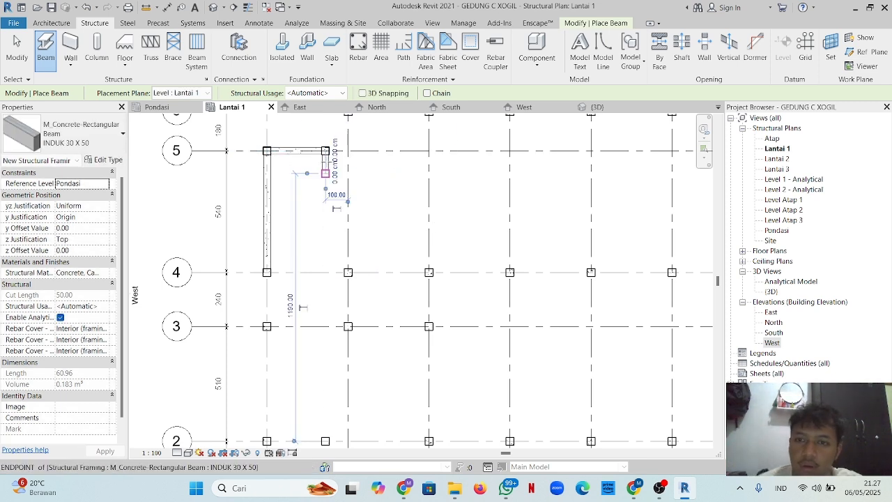
left_click(324, 175)
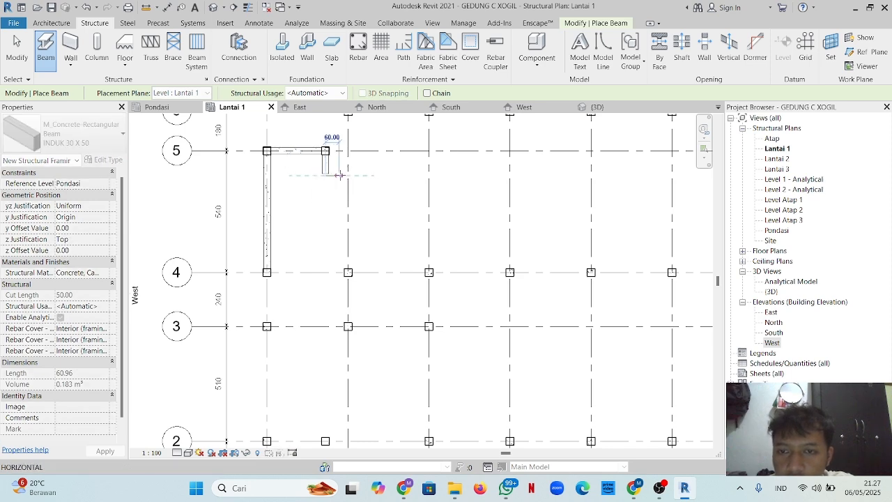
left_click(348, 174)
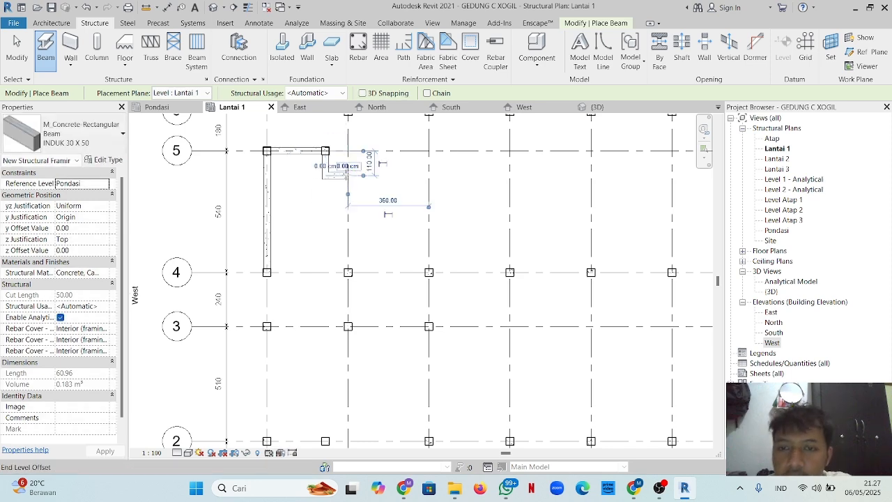
- Place an INDUK 30 X 50 beam along grid B from the end of the short connecting beam to the grid 6 column
left_click(348, 174)
scroll(349, 151, "down", 1)
middle_click_drag(348, 152, 344, 191)
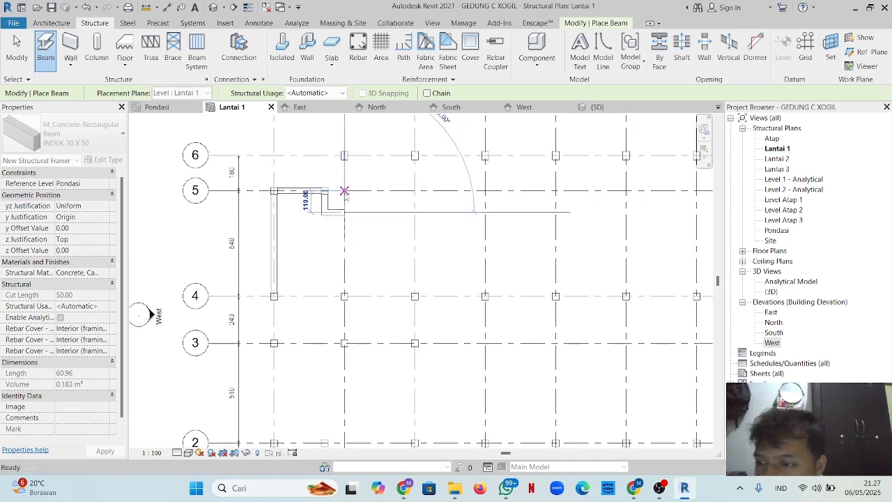
left_click(345, 156)
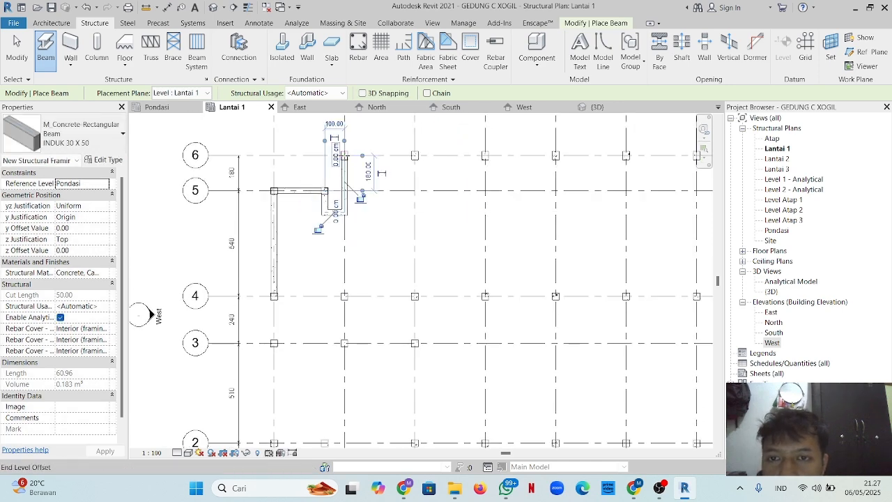
- Place INDUK 30 X 50 beams column to column along grid 6 from grid B to grid E
left_click(344, 155)
left_click(414, 155)
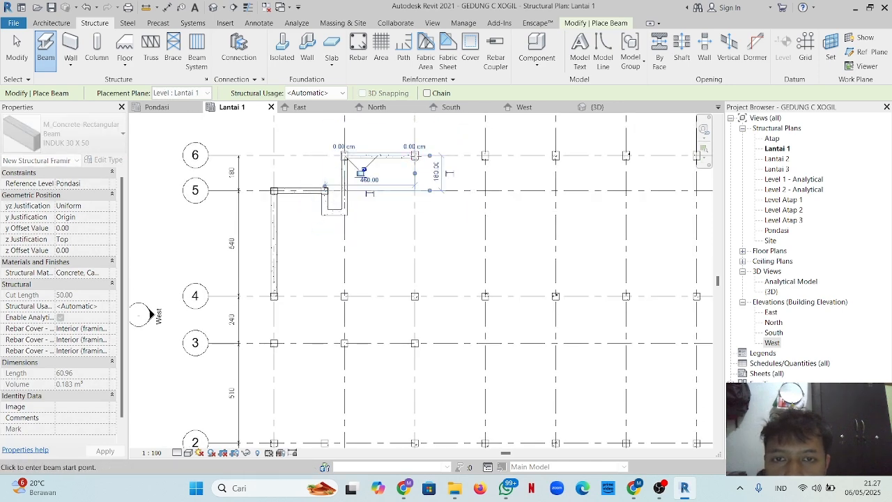
left_click(414, 154)
left_click(485, 155)
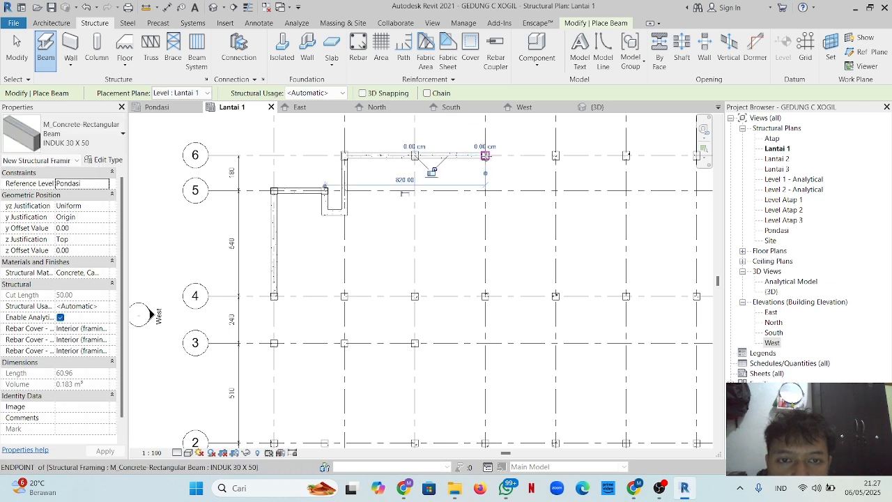
left_click(556, 155)
- Continue the column-to-column INDUK 30 X 50 beams along grid 6 from grid E to grid G
scroll(337, 201, "down", 3)
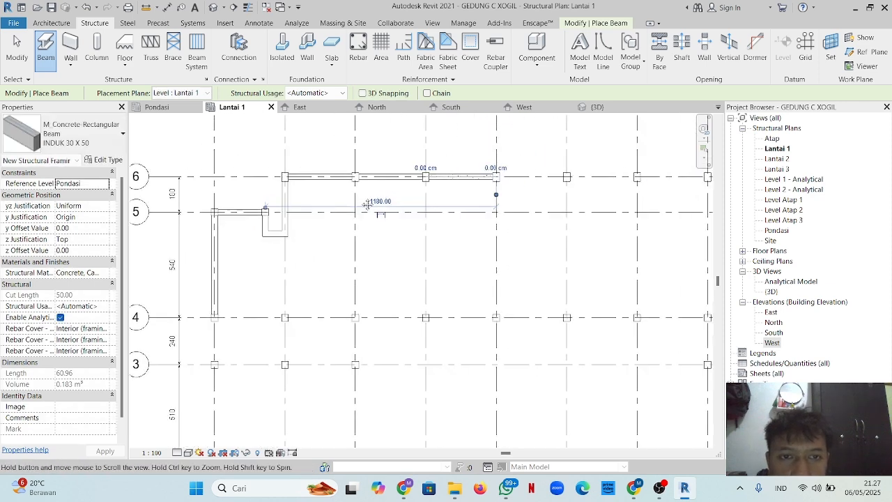
scroll(337, 188, "up", 2)
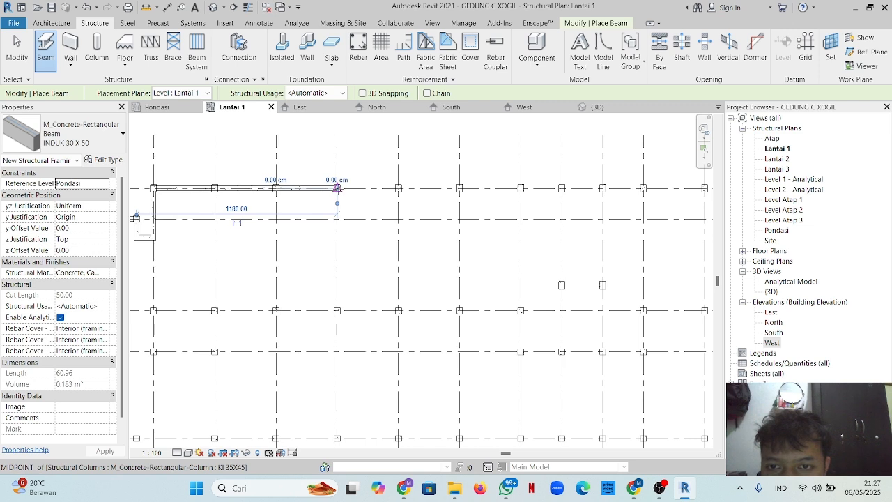
left_click(338, 188)
left_click(399, 188)
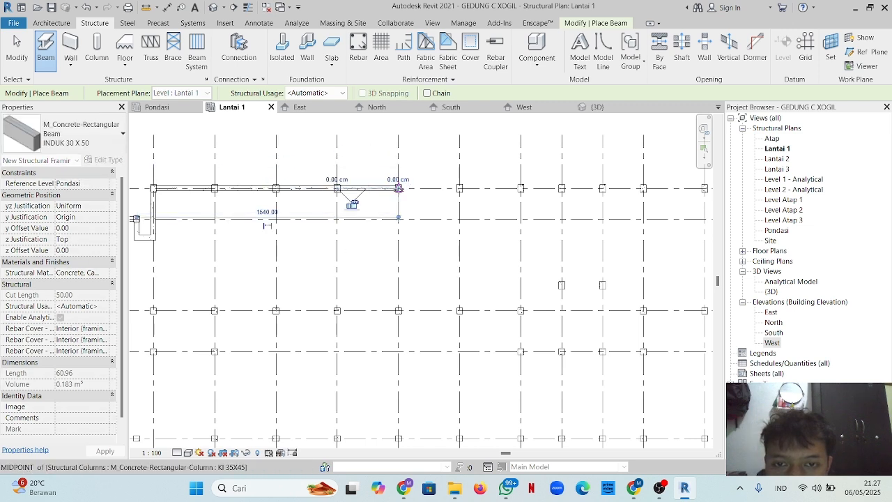
left_click(399, 188)
left_click(459, 188)
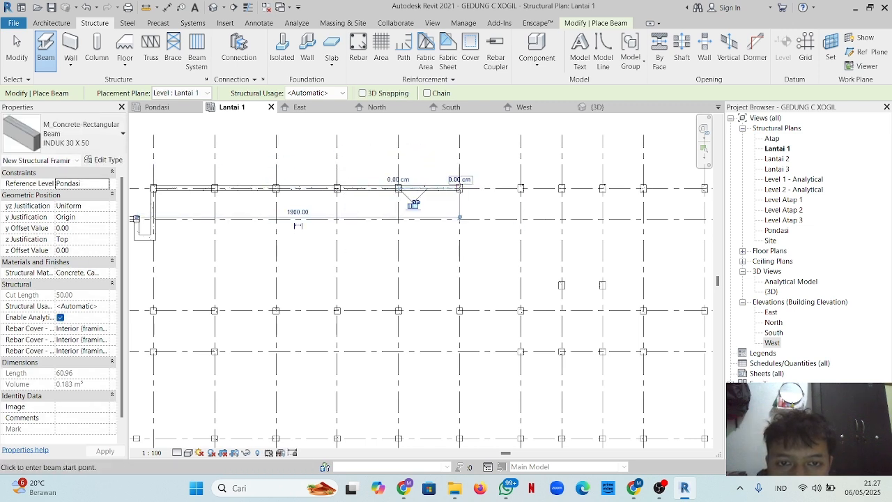
- Extend the grid 6 row with INDUK 30 X 50 beams between grids G and H and between grids H and I
left_click(459, 188)
scroll(488, 203, "down", 2)
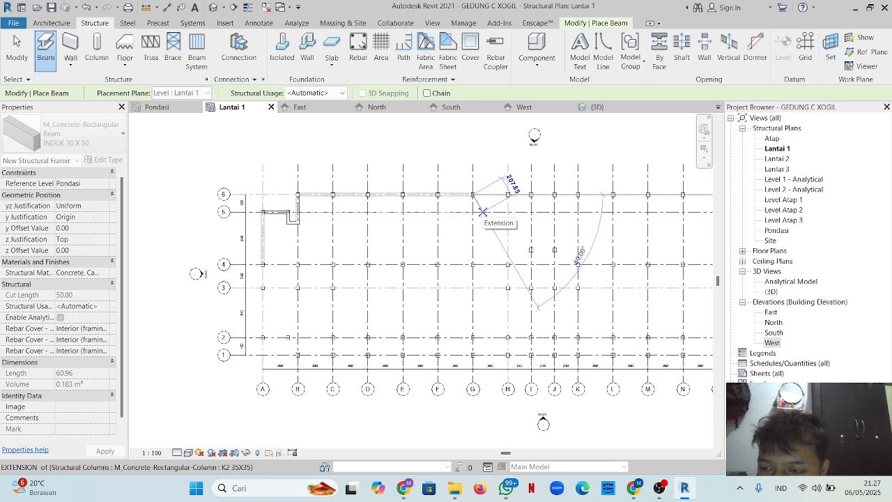
scroll(491, 211, "up", 2)
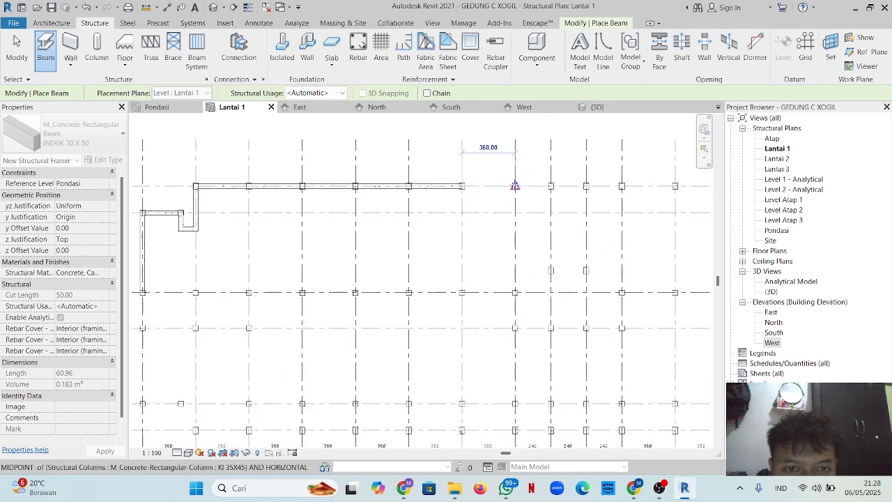
left_click(514, 185)
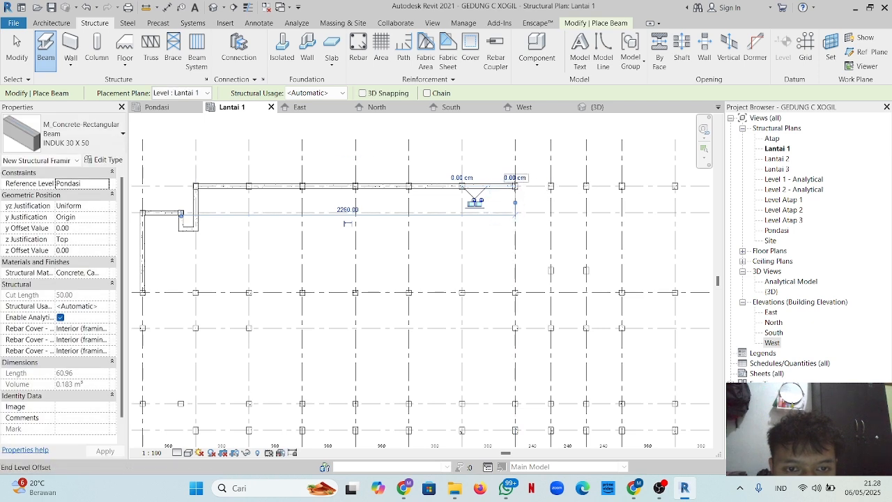
left_click(515, 186)
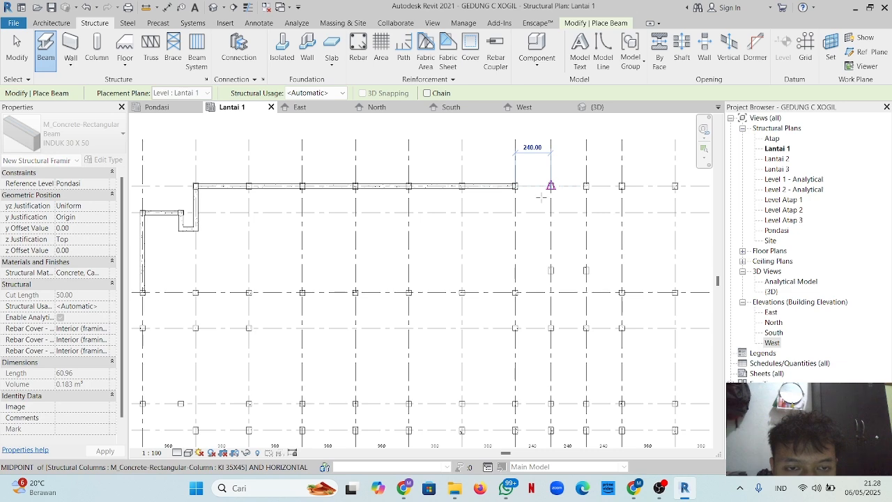
left_click(540, 198)
- Place an INDUK 30 X 50 beam along grid B from the grid 4 column to the short connecting beam just below grid 5
scroll(537, 202, "down", 4)
scroll(525, 247, "up", 5)
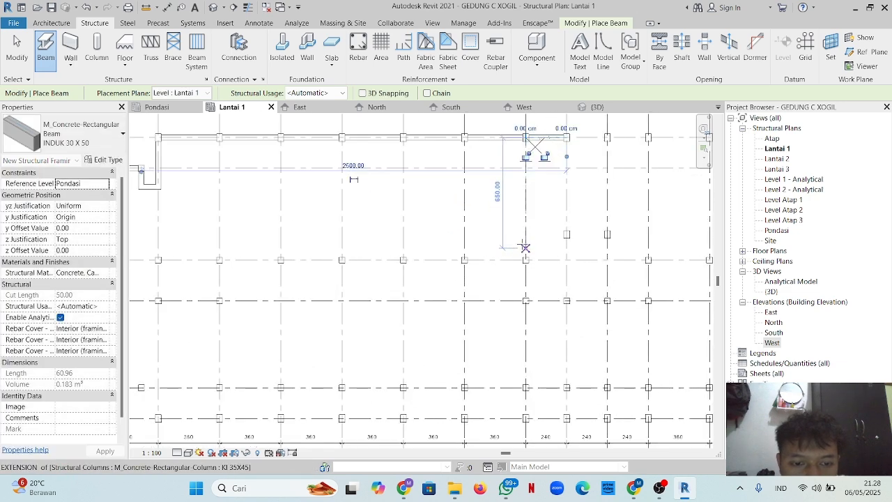
scroll(530, 279, "down", 2)
middle_click_drag(475, 279, 538, 285)
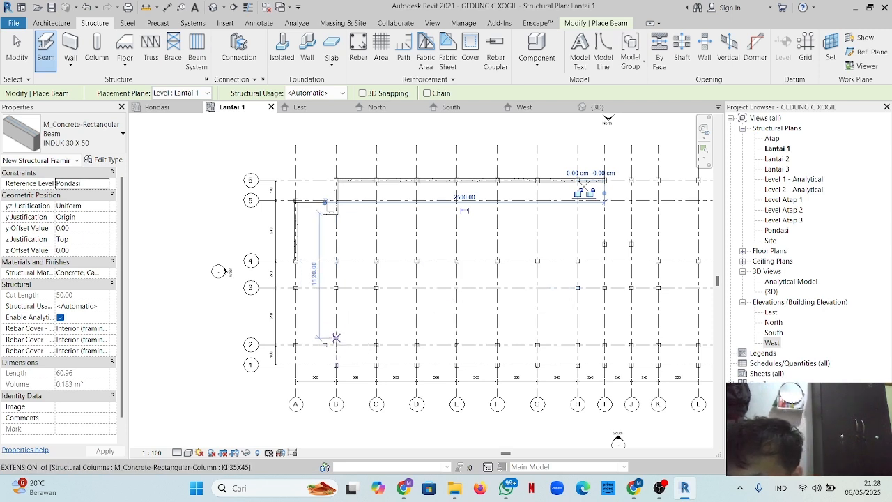
scroll(336, 220, "up", 1)
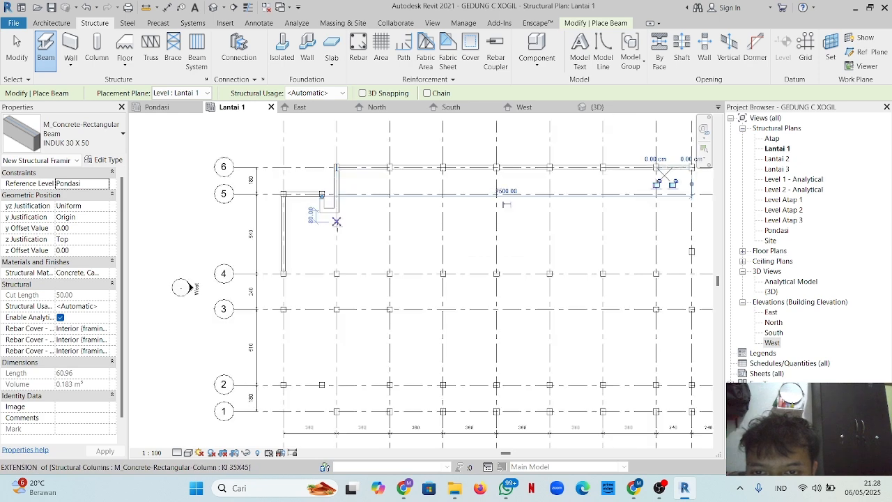
left_click(335, 273)
left_click(336, 210)
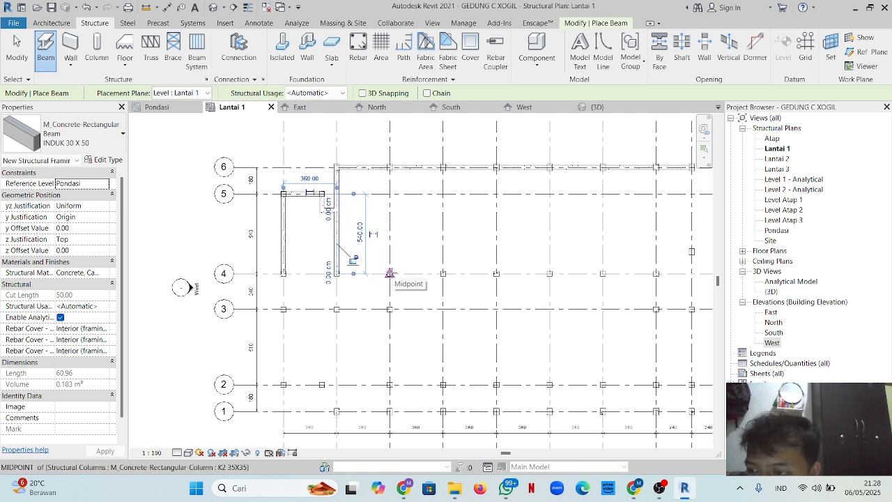
- Place INDUK 30 X 50 beams from grid 4 to grid 6 along grids C, D and E
left_click(389, 273)
left_click(390, 167)
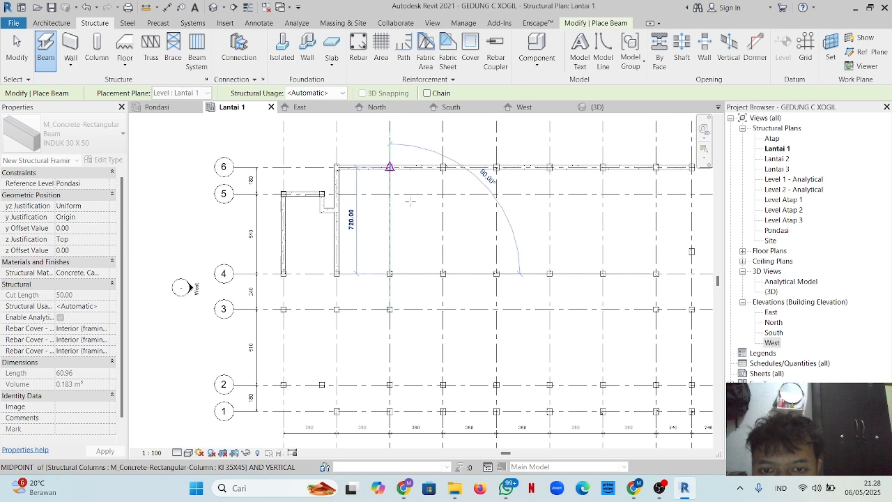
left_click(442, 273)
left_click(442, 167)
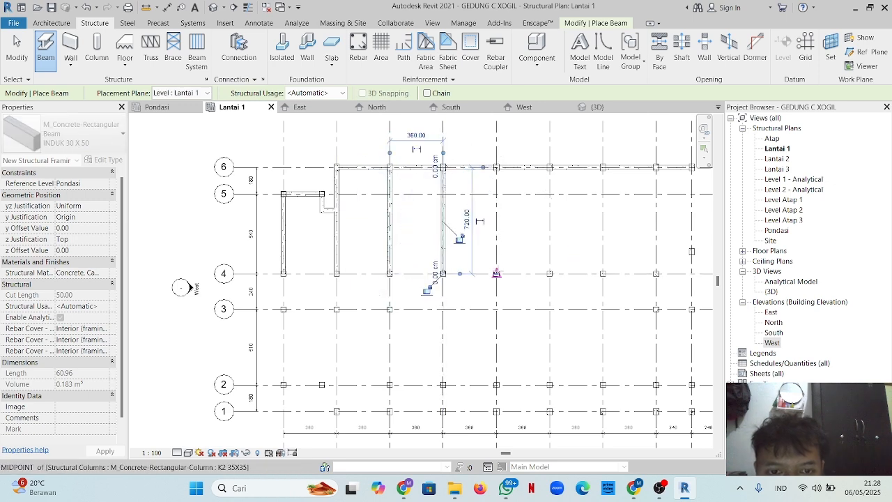
left_click(496, 273)
left_click(496, 167)
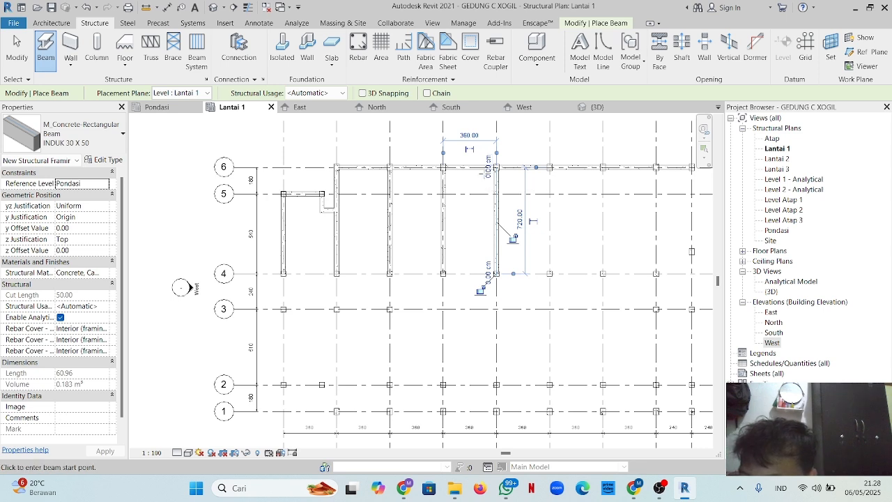
- Place INDUK 30 X 50 beams from grid 4 to grid 6 along grids F, G and H
left_click(549, 273)
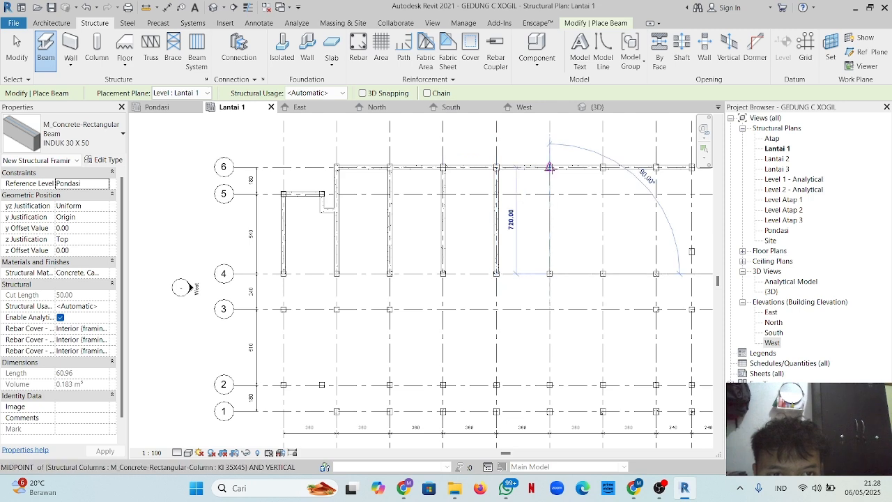
left_click(549, 168)
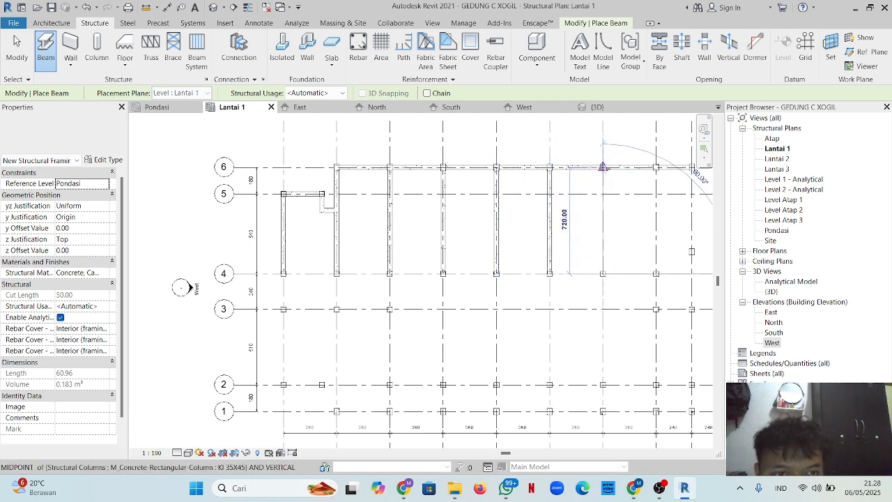
middle_click_drag(590, 274, 456, 266)
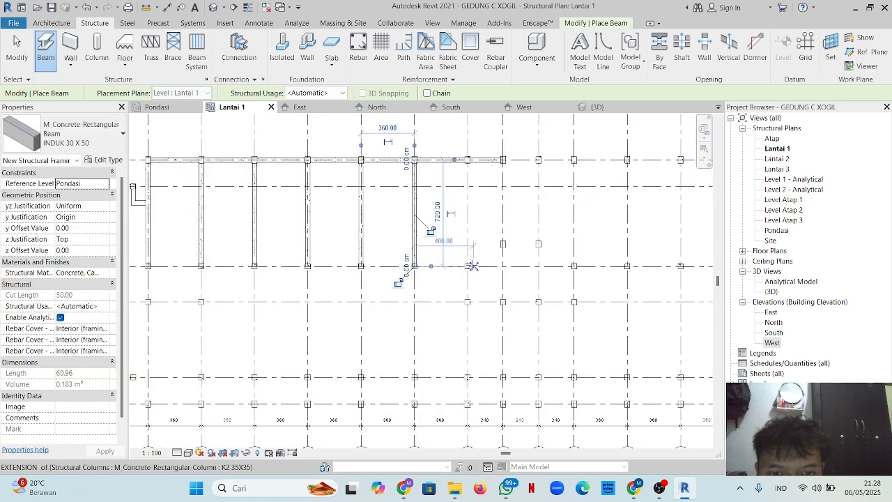
left_click(467, 266)
left_click(467, 160)
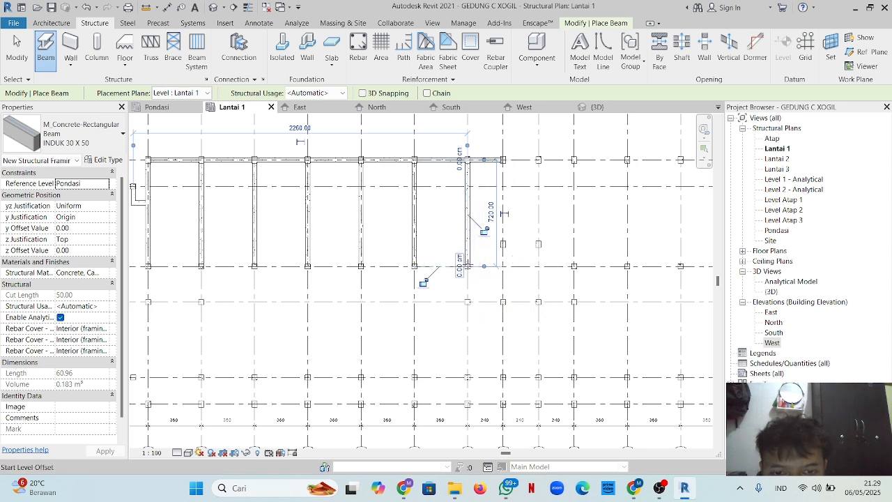
- Place INDUK 30 X 50 beams along grid H from grid 4 to grid 3, and along grid 3 from grid H to grid I
scroll(468, 266, "up", 2)
left_click(467, 267)
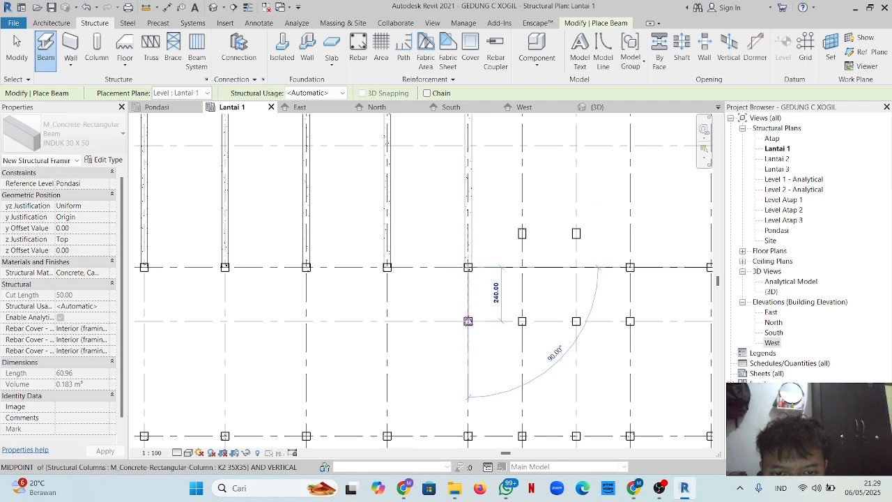
left_click(467, 321)
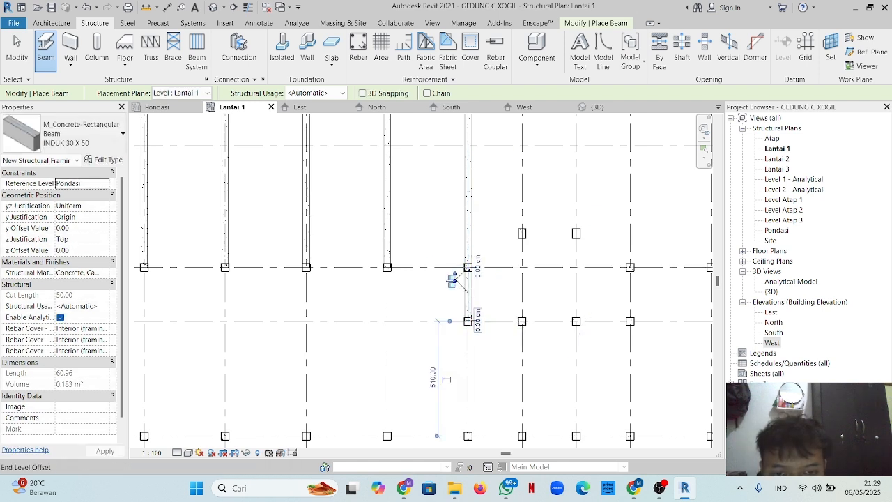
left_click(467, 321)
left_click(522, 321)
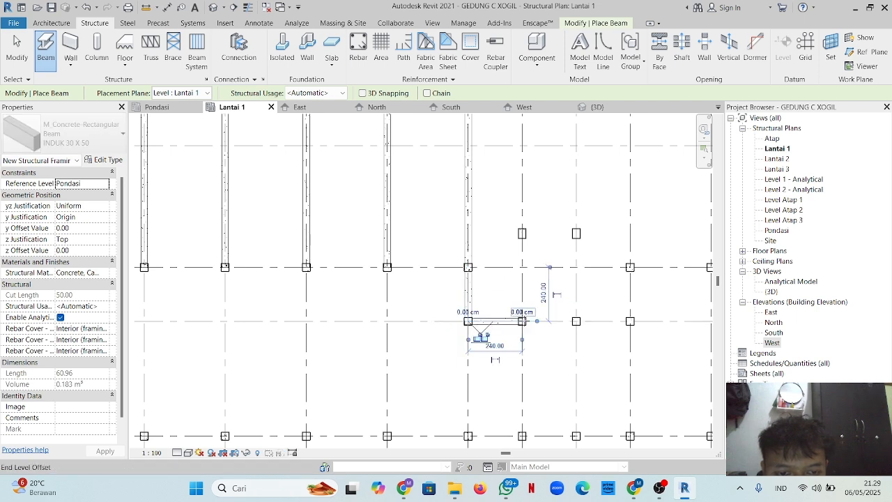
- Try placing INDUK 30 X 50 beams along grid 3 from grid I to grid J and from grid J to grid K
left_click(522, 322)
left_click(575, 321)
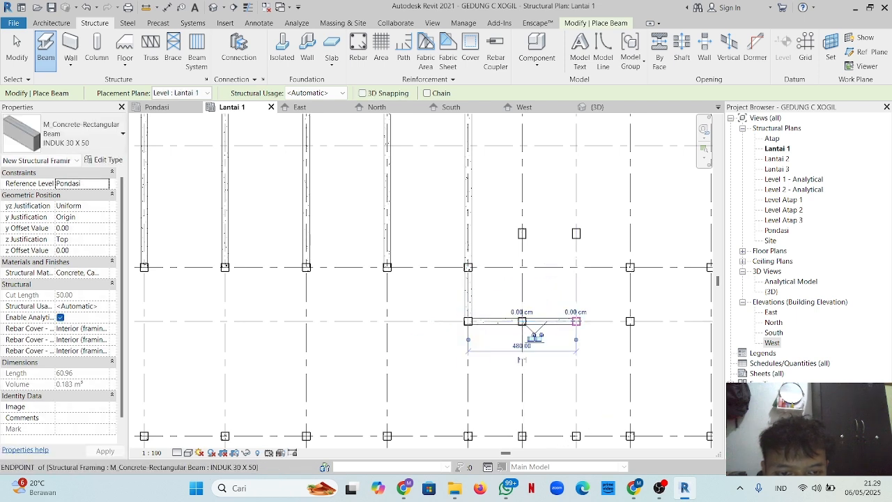
left_click(630, 321)
scroll(373, 311, "down", 3)
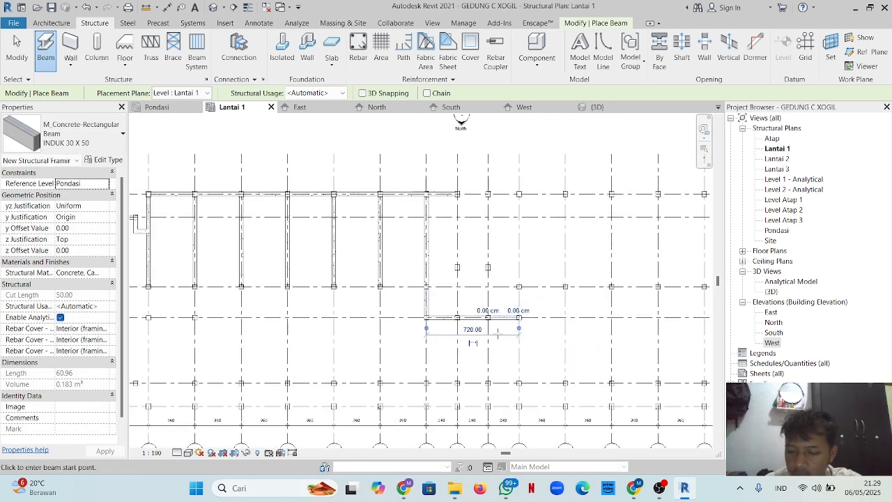
scroll(370, 313, "up", 3)
key("Escape")
key("Escape")
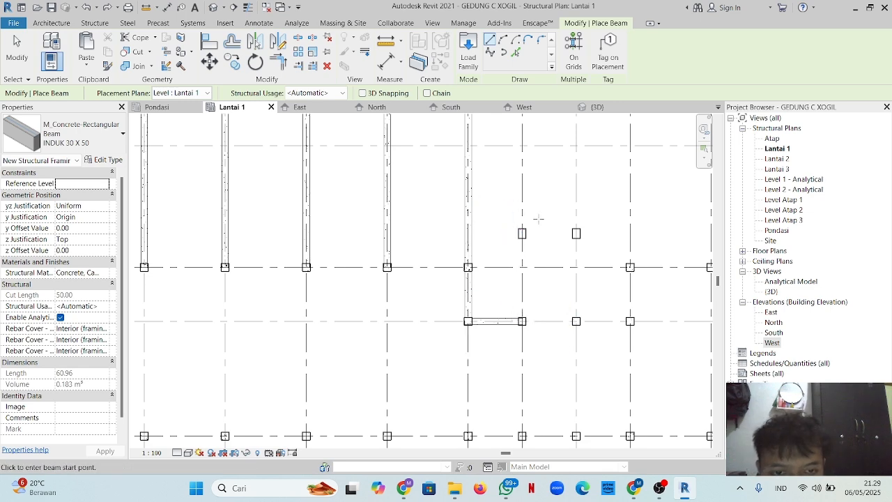
- Place an INDUK 30 X 50 beam along grid I from the column between grids 4 and 5 to the grid 3 column
left_click(522, 233)
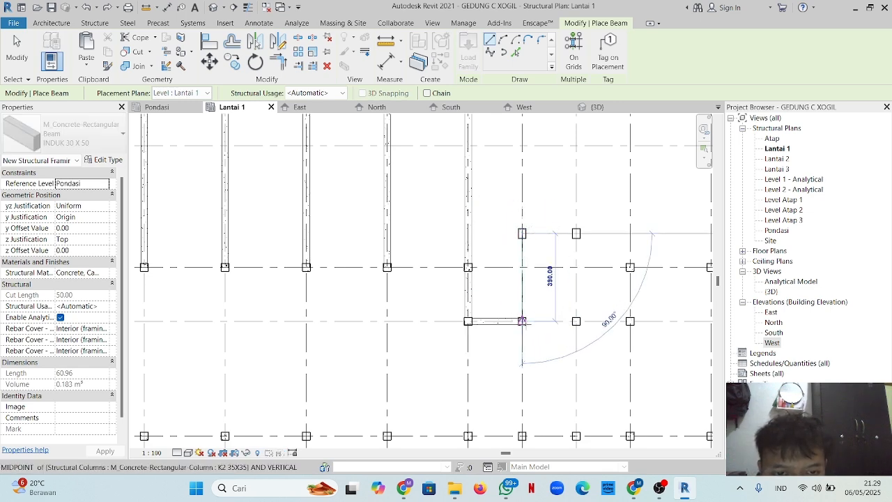
scroll(521, 321, "down", 3)
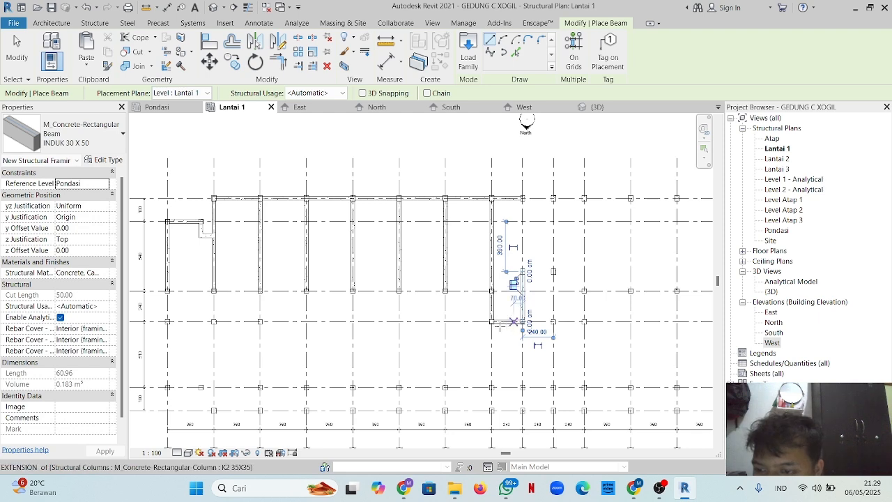
middle_click_drag(529, 317, 550, 244)
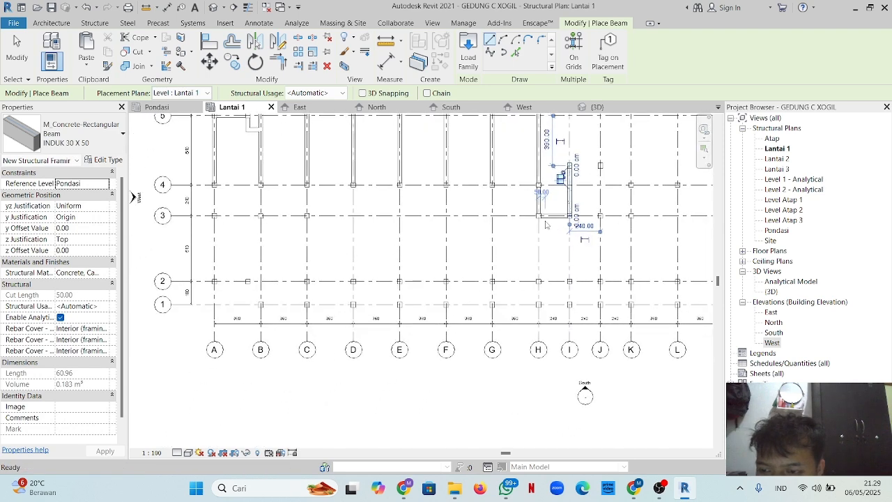
- Place INDUK 30 X 50 beams between grids 2 and 3 along grids I and H
scroll(561, 285, "up", 2)
left_click(570, 280)
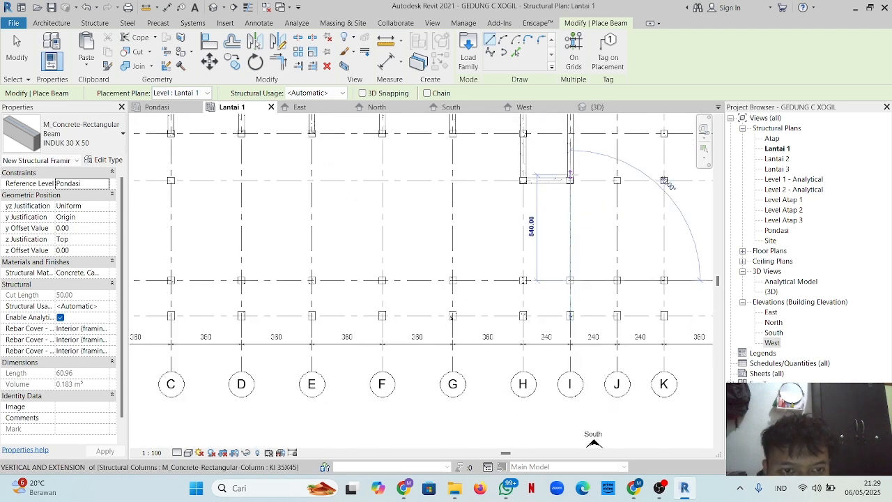
left_click(569, 180)
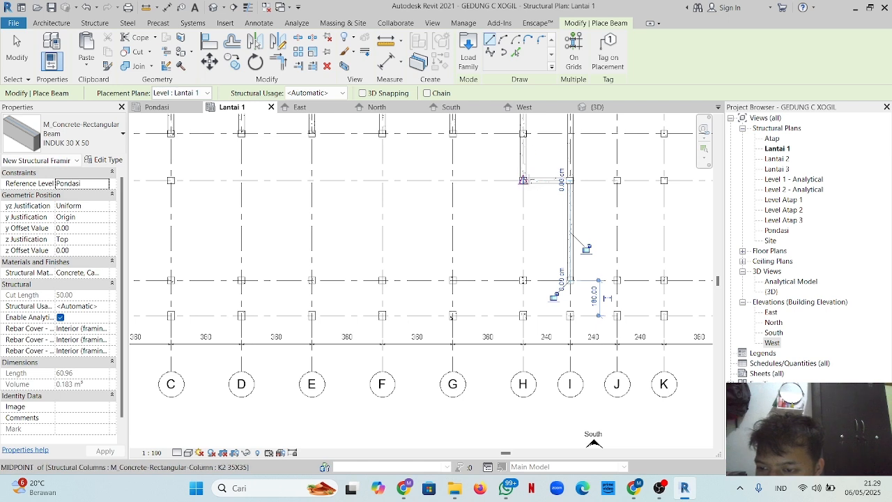
left_click(523, 180)
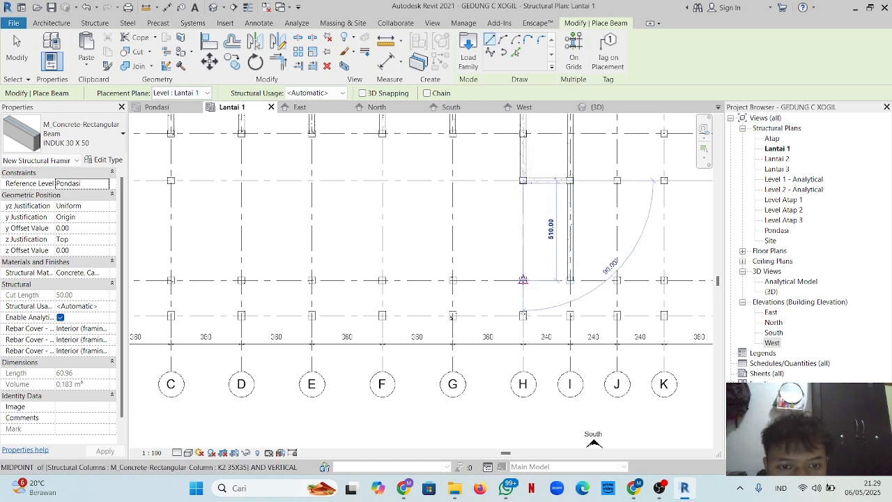
left_click(523, 280)
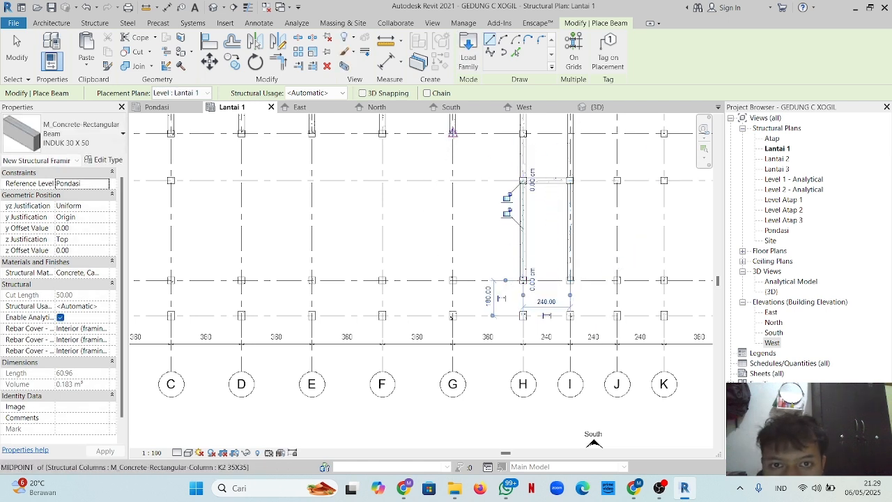
- Place INDUK 30 X 50 beams between grids 4 and 2 along grids G and F
left_click(453, 132)
left_click(453, 280)
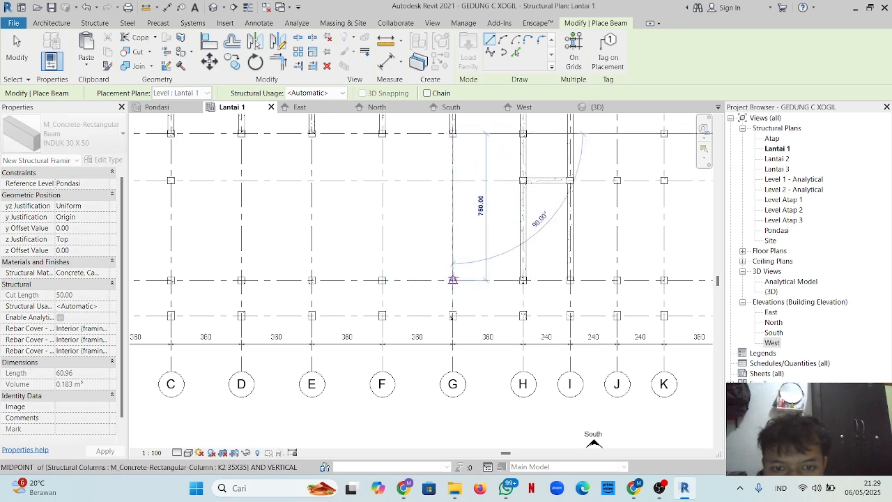
left_click(382, 280)
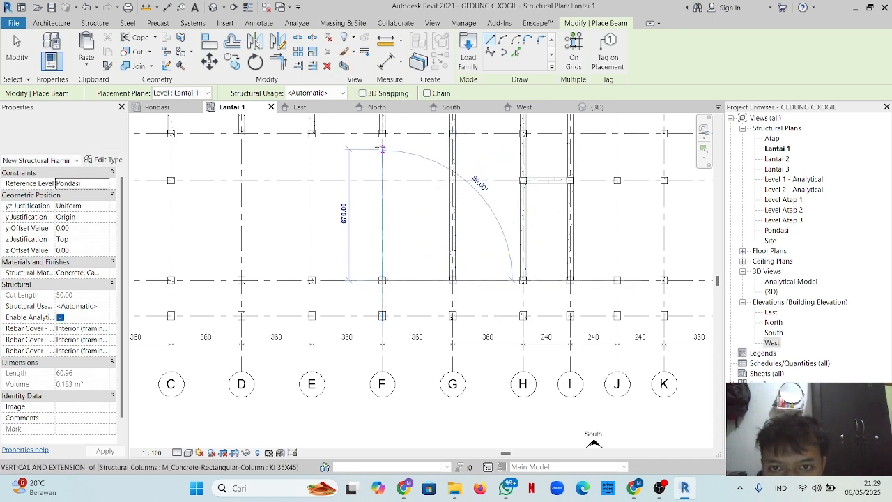
left_click(382, 133)
middle_click_drag(382, 133, 518, 123)
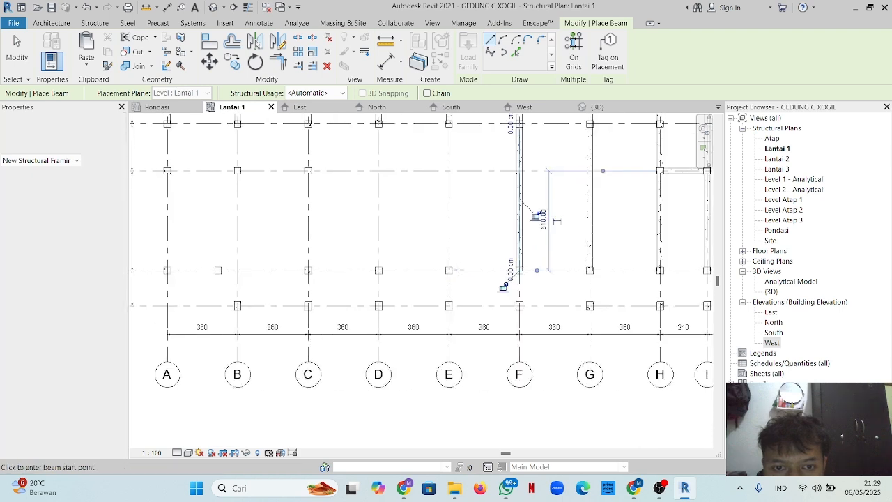
- Place INDUK 30 X 50 beams from grid 2 to grid 4 along grids E and D
left_click(448, 270)
left_click(449, 123)
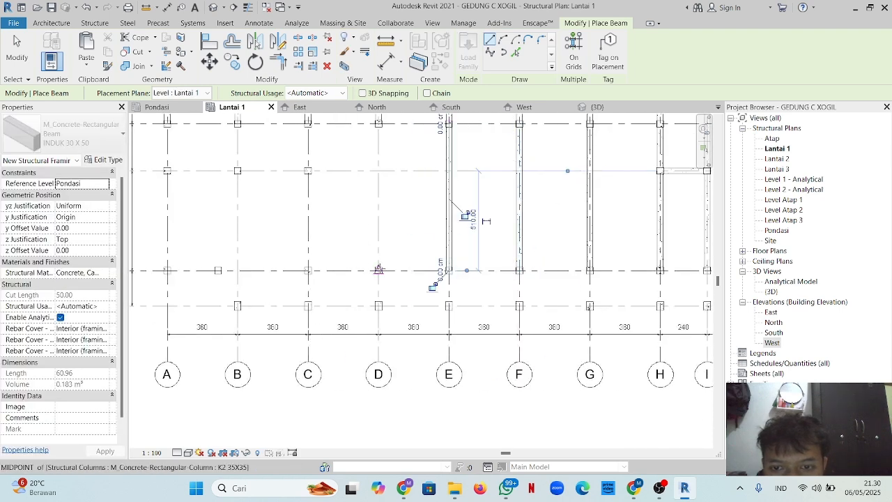
left_click(378, 269)
left_click(379, 123)
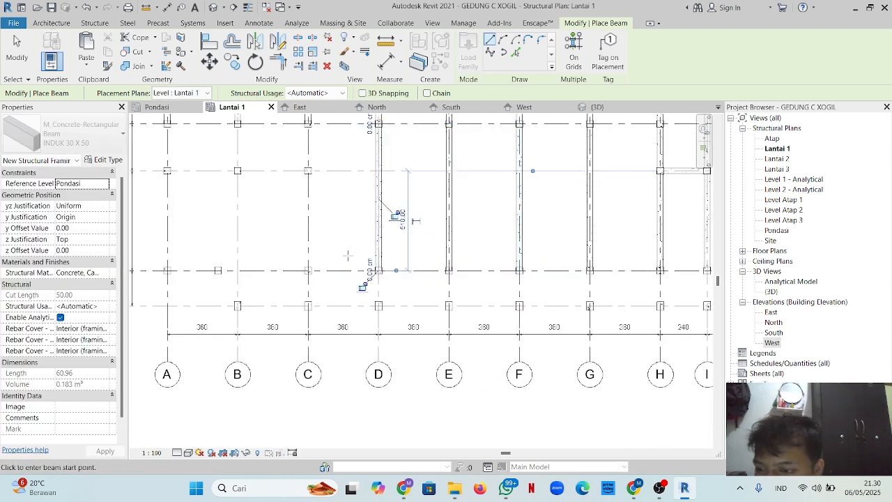
- Place INDUK 30 X 50 beams along grid C from grid 2 to grid 3 and from grid 3 to grid 4
middle_click_drag(356, 262, 478, 250)
left_click(434, 257)
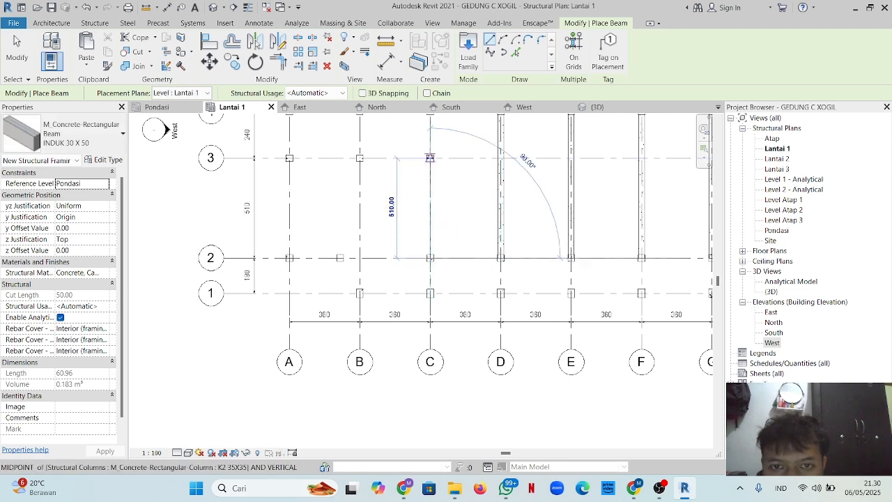
middle_click_drag(429, 158, 433, 192)
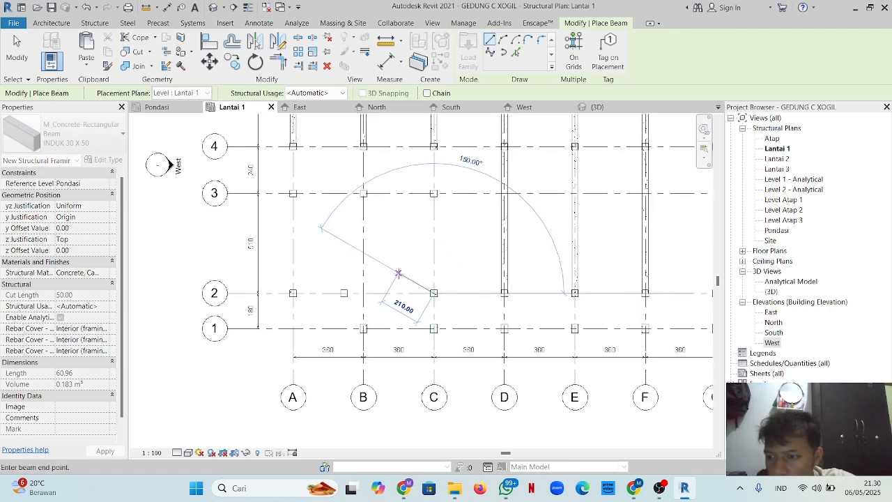
scroll(400, 275, "down", 3)
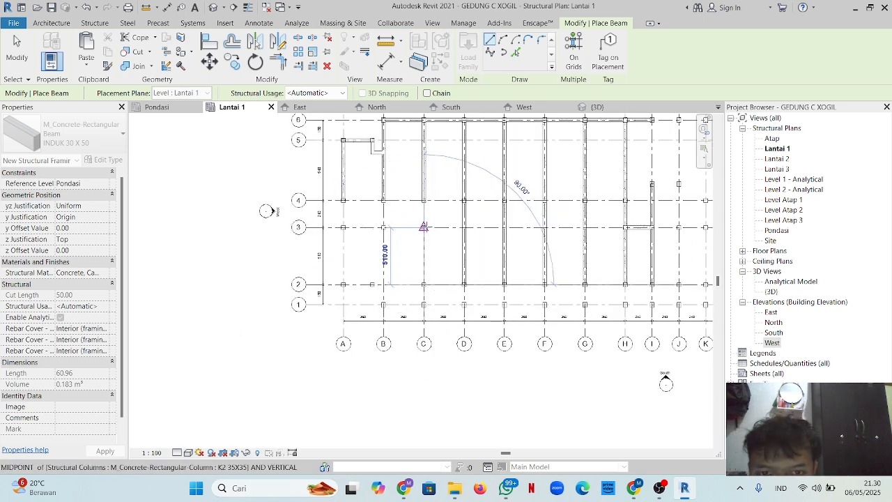
scroll(424, 227, "up", 2)
left_click(424, 226)
scroll(423, 226, "up", 2)
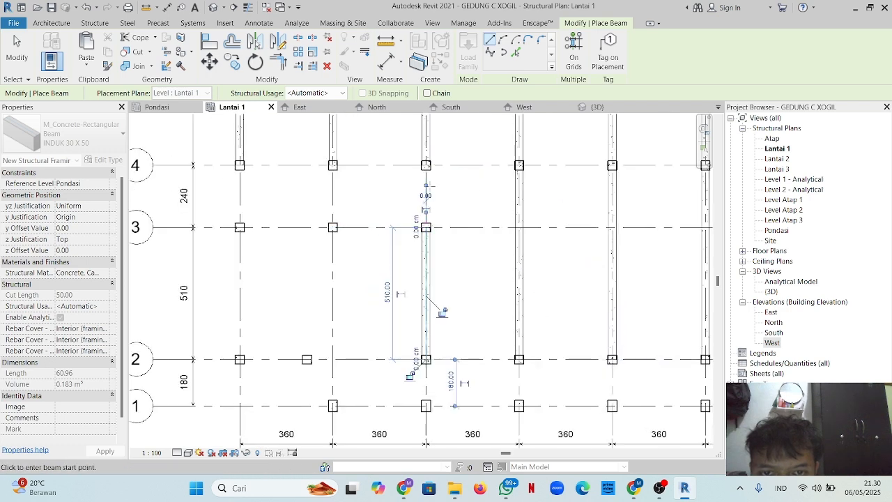
left_click(426, 227)
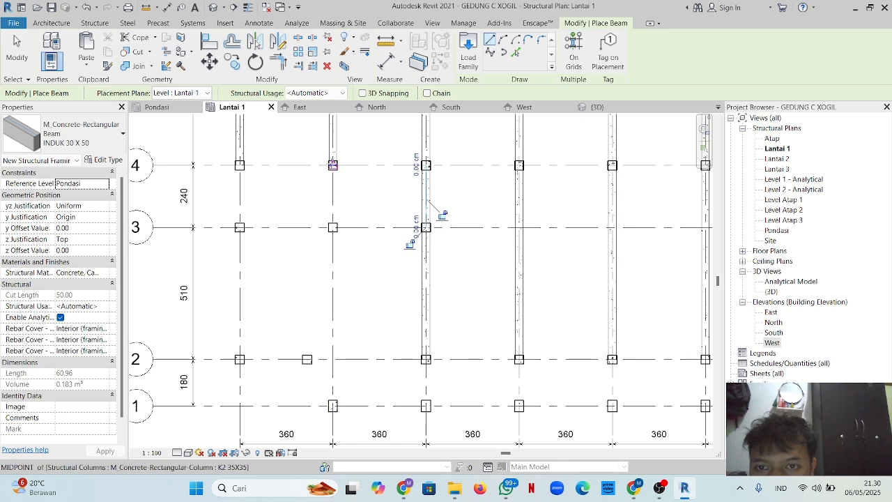
- Place INDUK 30 X 50 beams between grids B and C along grids 4 and 3, and along grid B from grid 4 to grid 3
left_click(332, 165)
left_click(332, 227)
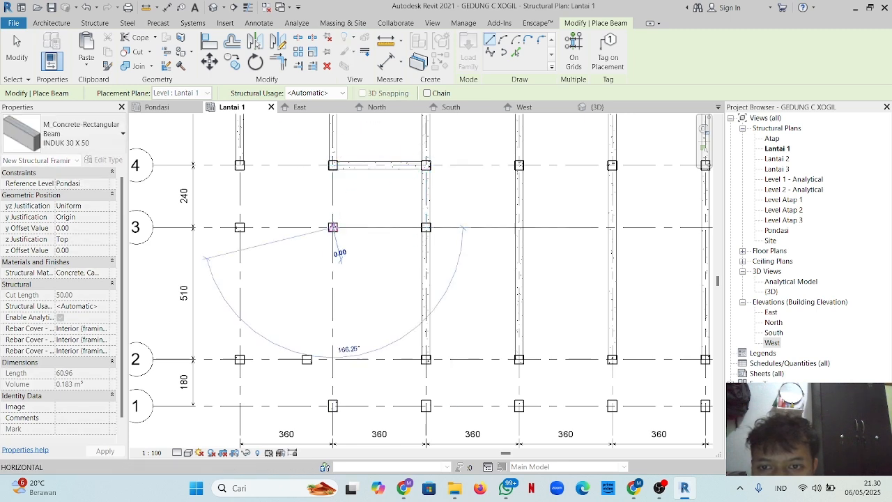
left_click(426, 227)
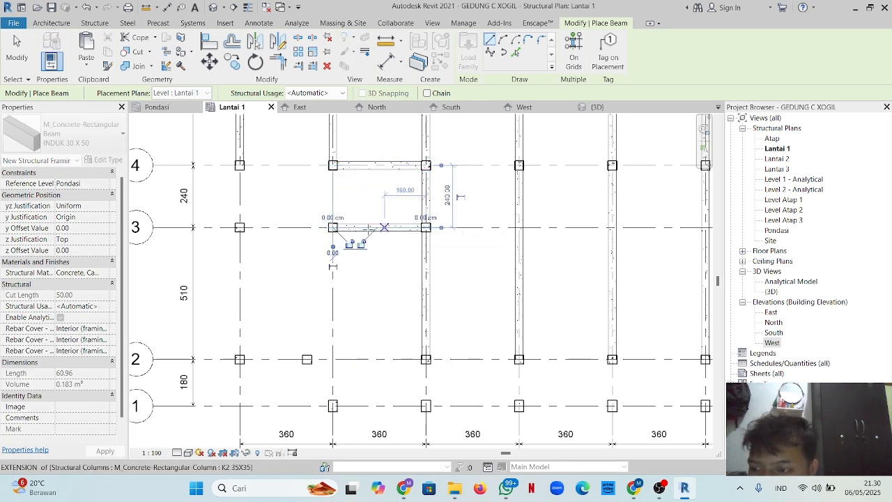
left_click(332, 165)
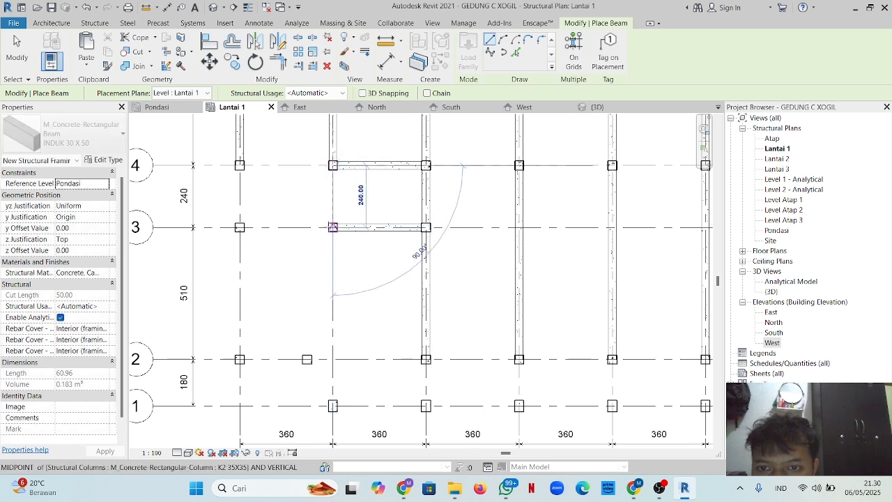
left_click(332, 228)
- Place INDUK 30 X 50 beams between grids A and B along grids 4 and 3
left_click(332, 166)
left_click(239, 165)
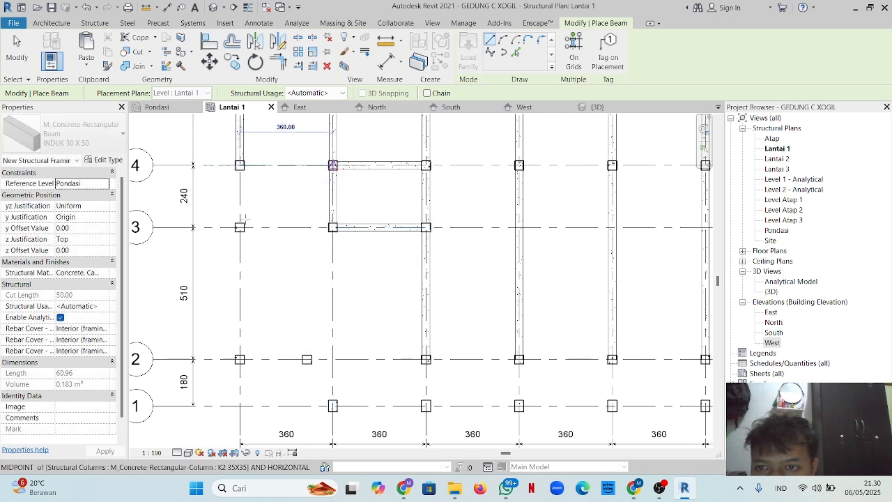
left_click(239, 227)
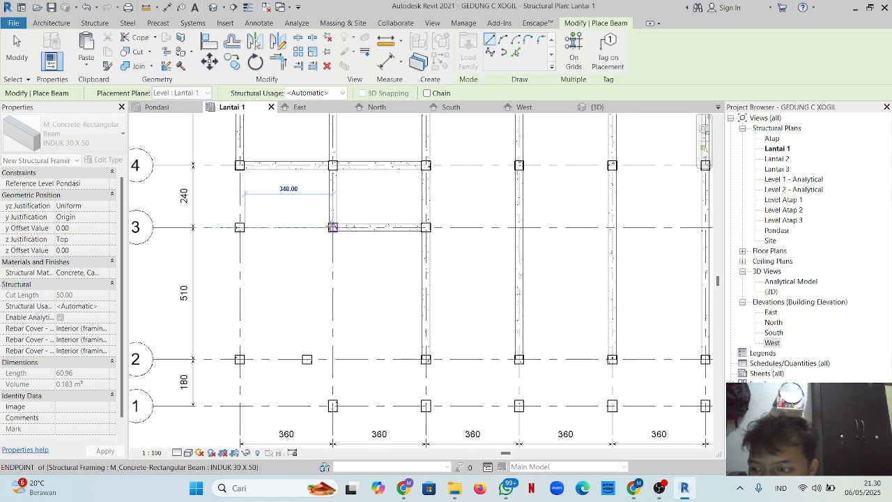
left_click(333, 227)
- Place INDUK 30 X 50 beams along grid B from grid 3 to grid 1 and along grid A from grid 3 to grid 2
left_click(333, 227)
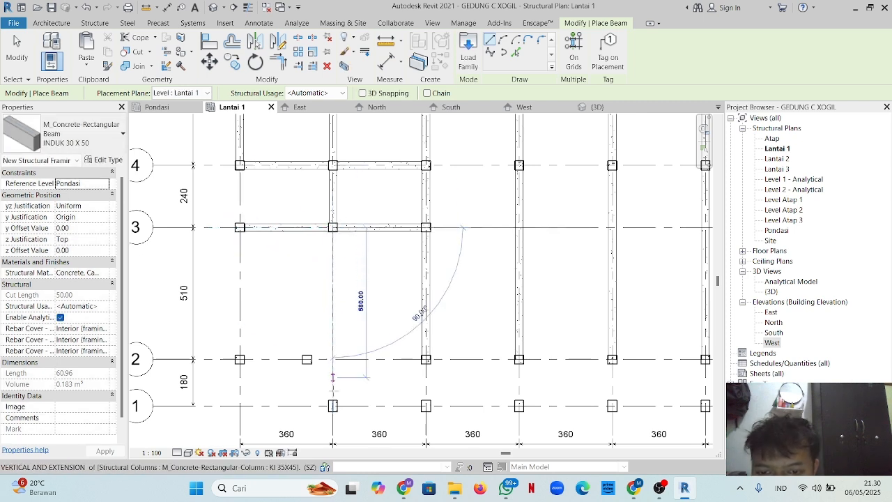
left_click(333, 405)
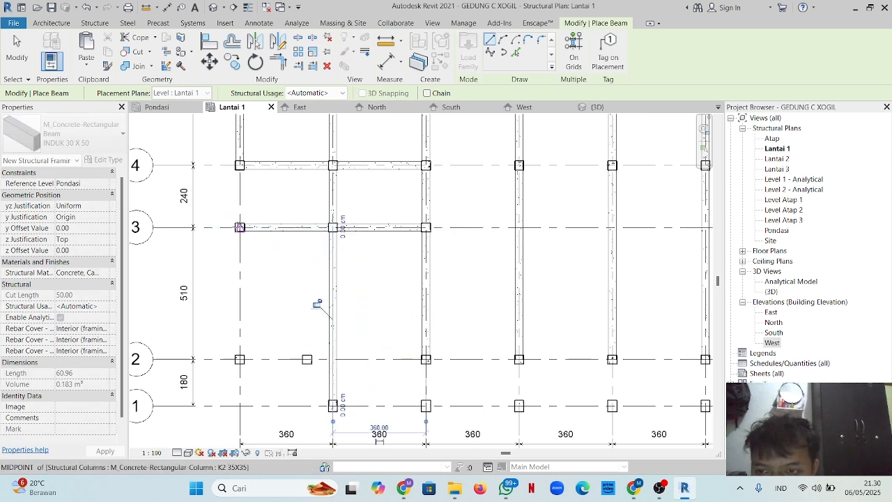
left_click(240, 227)
left_click(240, 359)
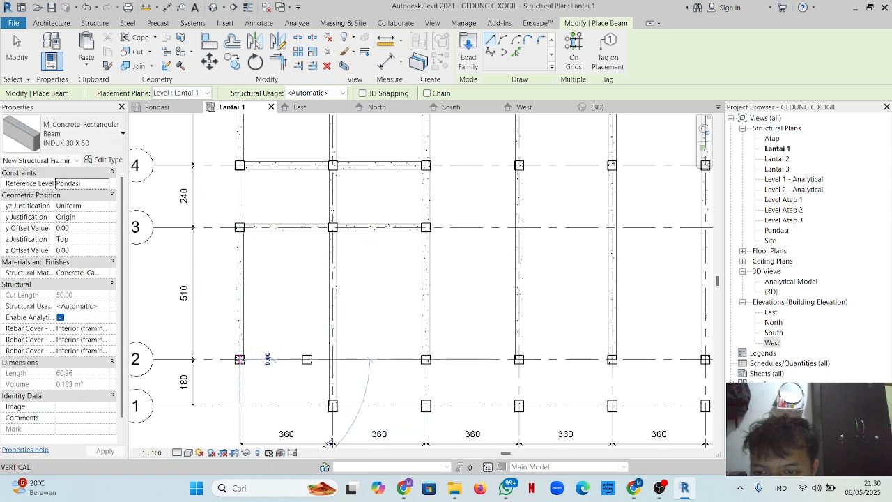
- Place INDUK 30 X 50 beams from A-2 along grid 2 to the intermediate column, 100 cm towards grid 3, and across to grid B
left_click(240, 359)
left_click(307, 358)
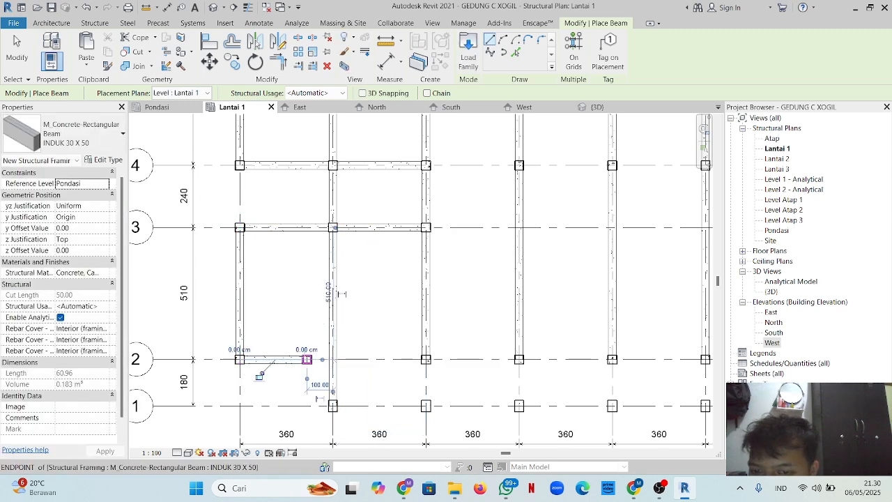
left_click(307, 358)
type("1")
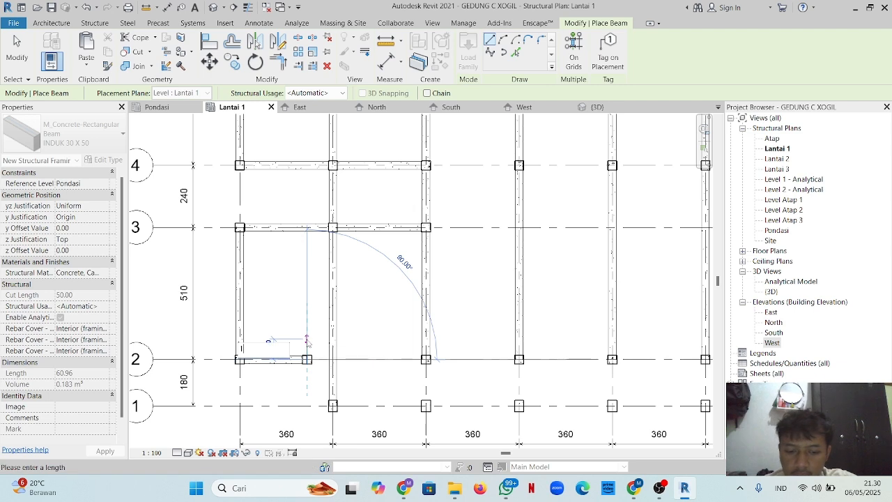
type("00")
key("Return")
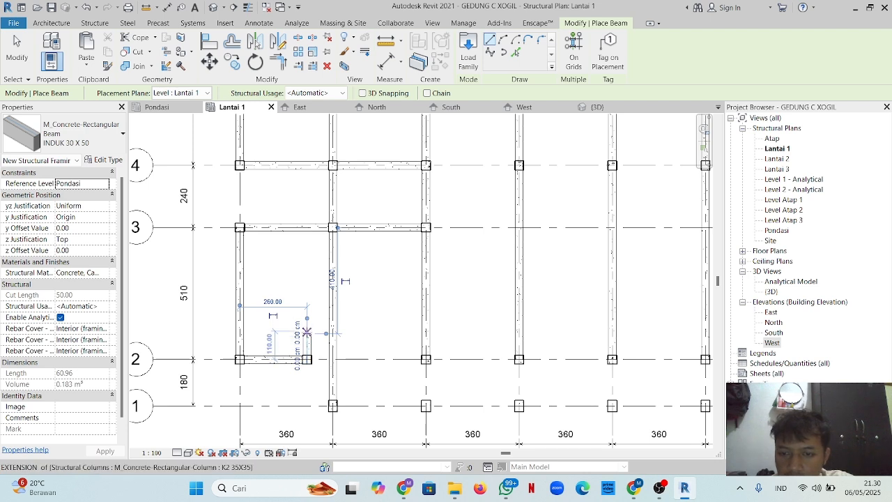
left_click(307, 334)
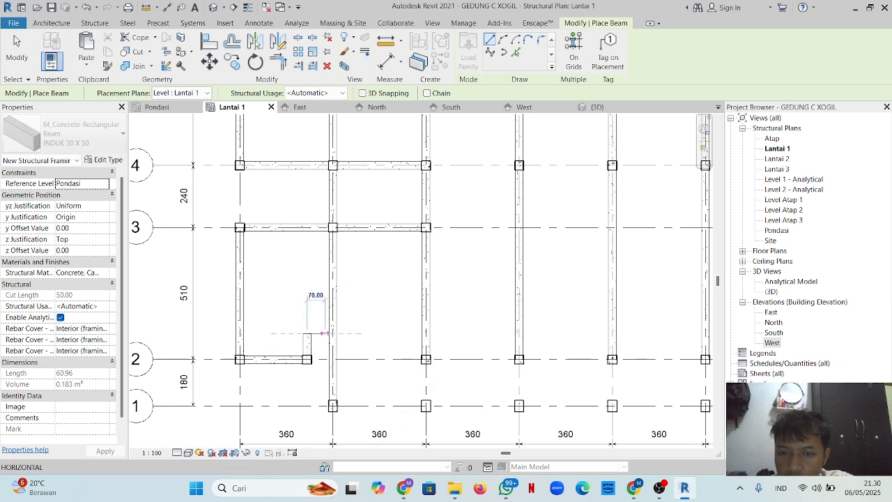
left_click(332, 334)
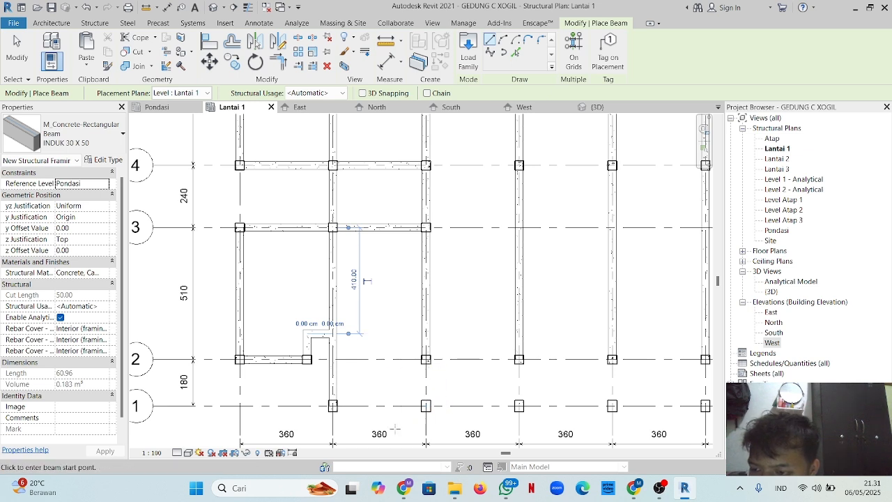
- Place INDUK 30 X 50 beams along grid 2 from grid B to grid C and from grid C to grid D
left_click(332, 359)
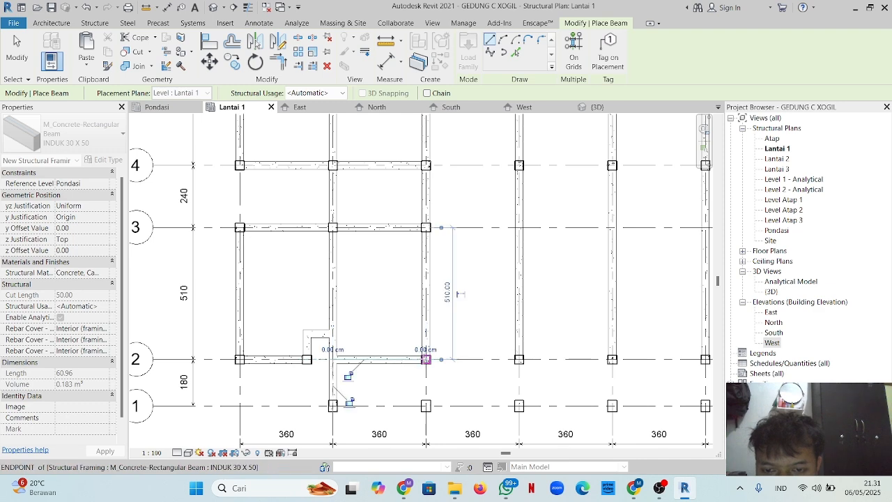
left_click(426, 359)
left_click(426, 359)
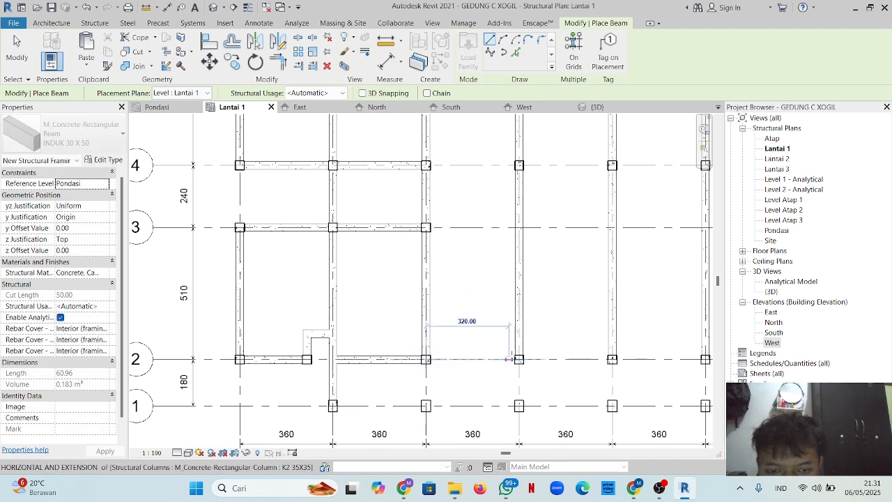
middle_click_drag(519, 358, 433, 346)
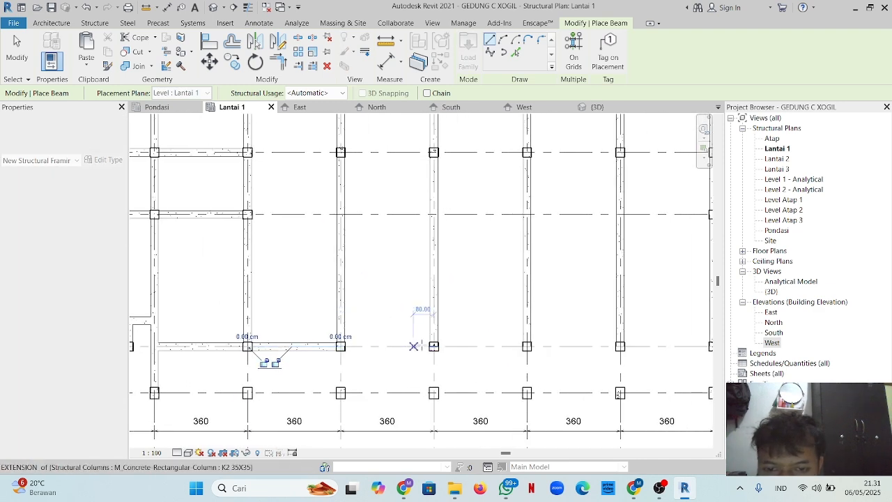
left_click(457, 288)
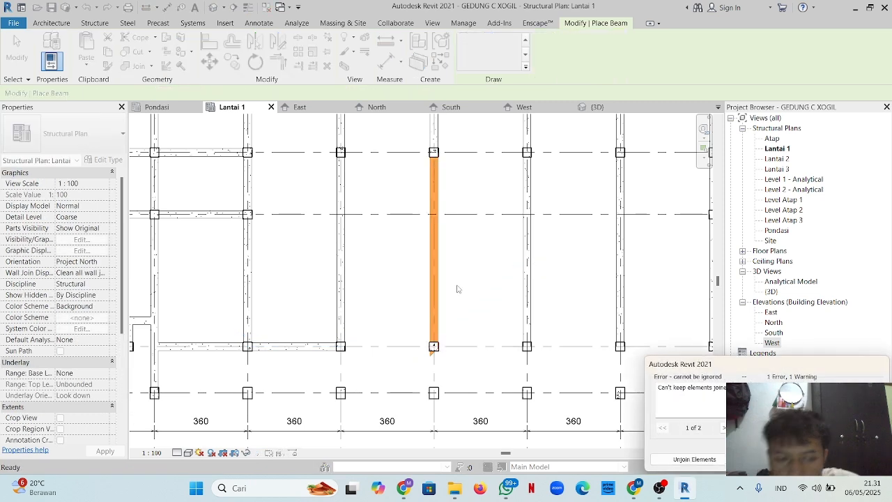
key("Escape")
key("Escape")
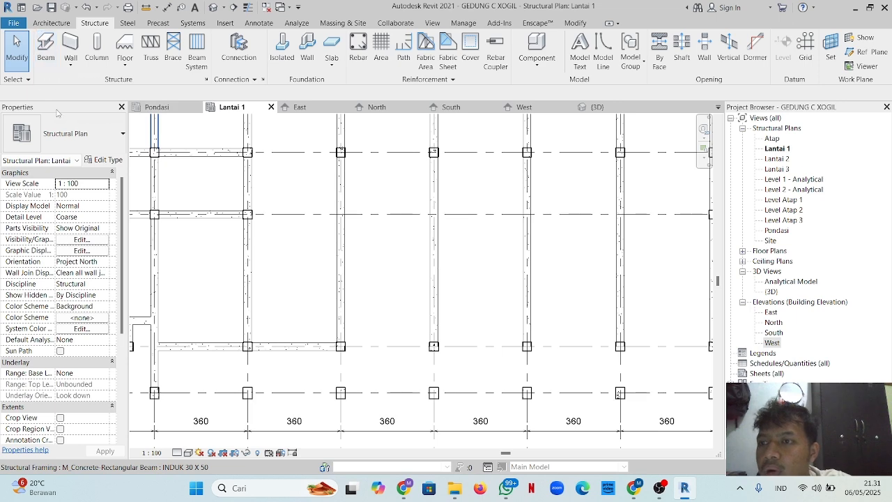
- Place INDUK 30 X 50 beams along grid 2 from grid D through grids E and F to grid G
left_click(340, 346)
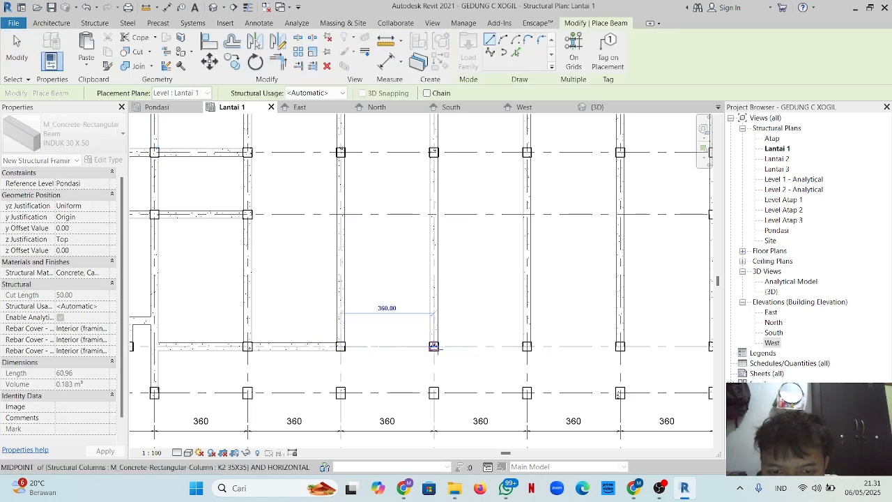
left_click(433, 346)
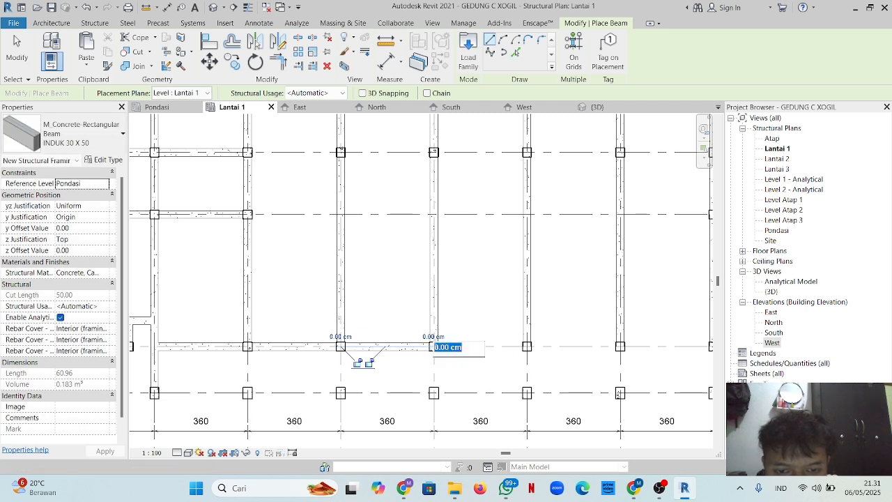
left_click(433, 346)
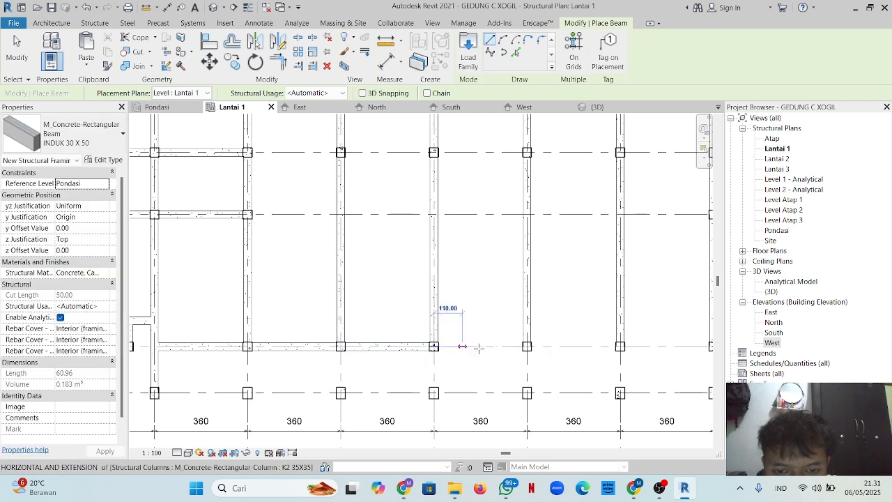
left_click(527, 346)
left_click(527, 346)
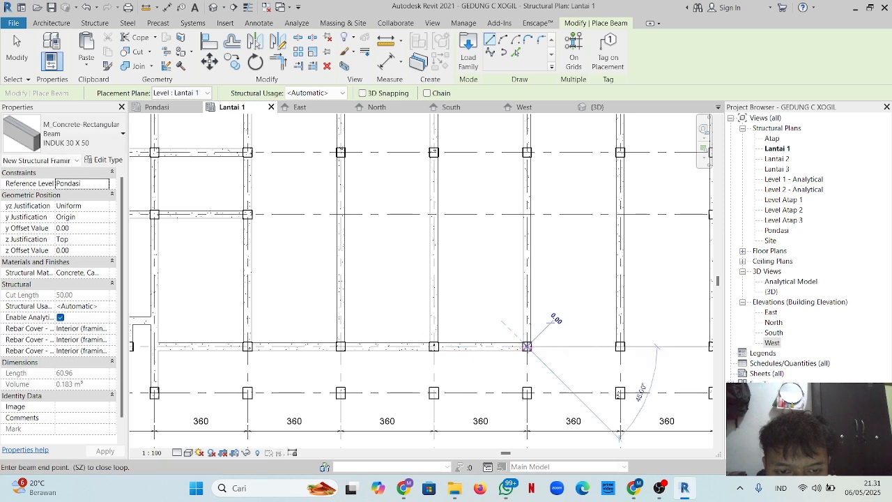
left_click(619, 346)
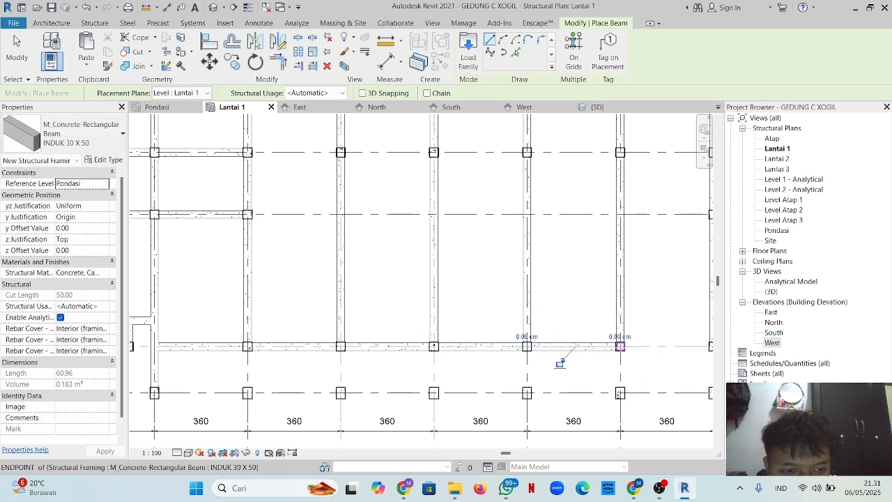
- Place INDUK 30 X 50 beams along grid 2 from grid G to grid H and from grid H to grid I
scroll(612, 347, "down", 2)
middle_click_drag(611, 354, 469, 353)
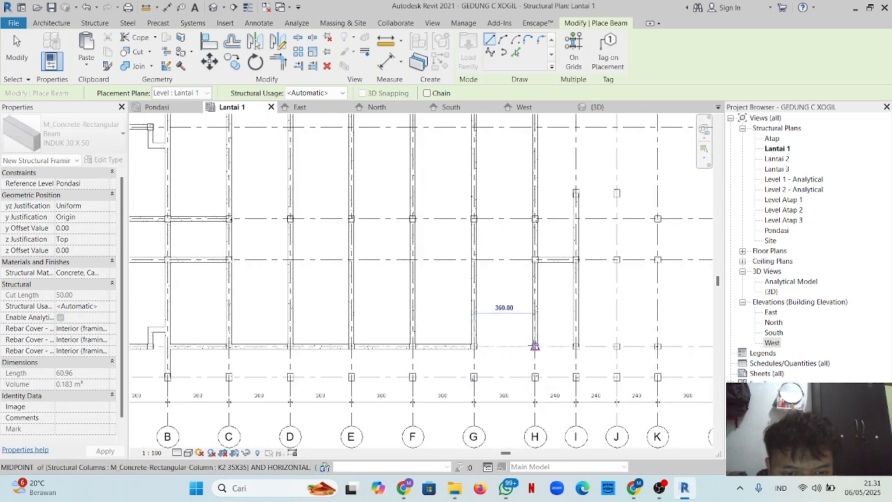
scroll(535, 346, "up", 1)
left_click(536, 346)
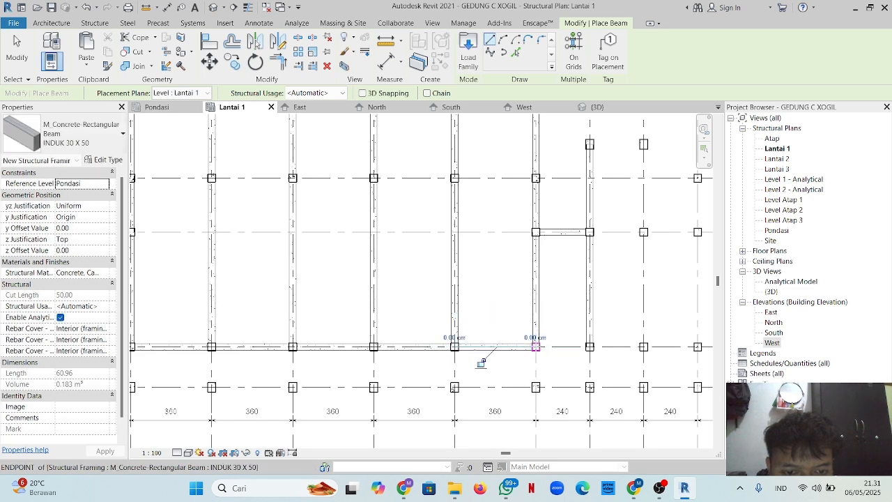
left_click(536, 346)
left_click(590, 346)
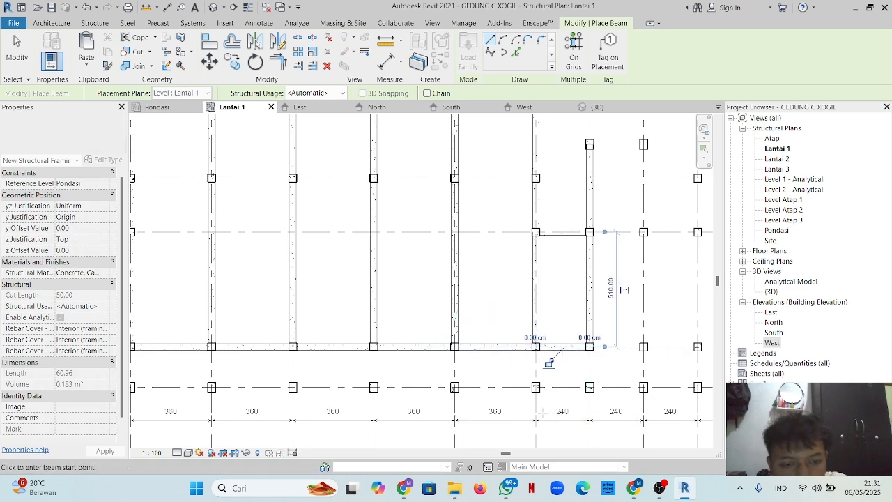
- Place INDUK 30 X 50 beams along grid I from grid 2 to grid 1 and along grid 1 from grid I to grid G
scroll(527, 383, "down", 2)
scroll(550, 390, "up", 2)
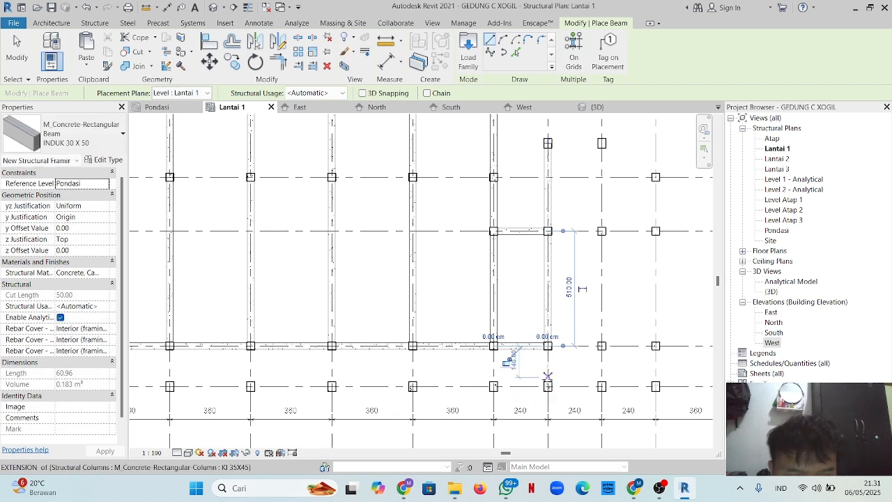
left_click(548, 345)
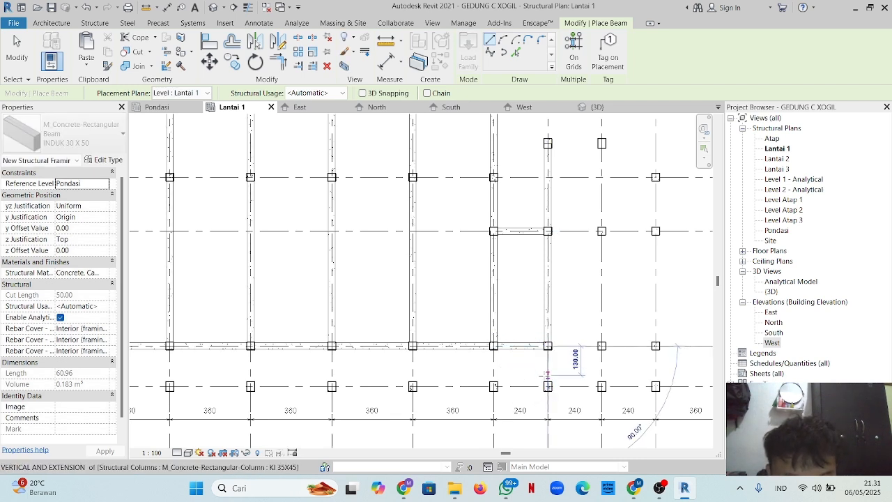
left_click(547, 386)
left_click(548, 386)
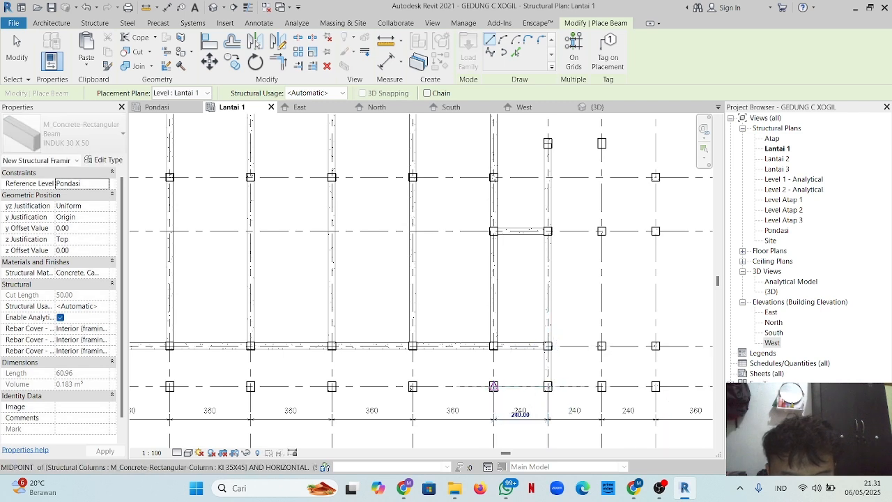
left_click(493, 386)
left_click(493, 386)
left_click(412, 385)
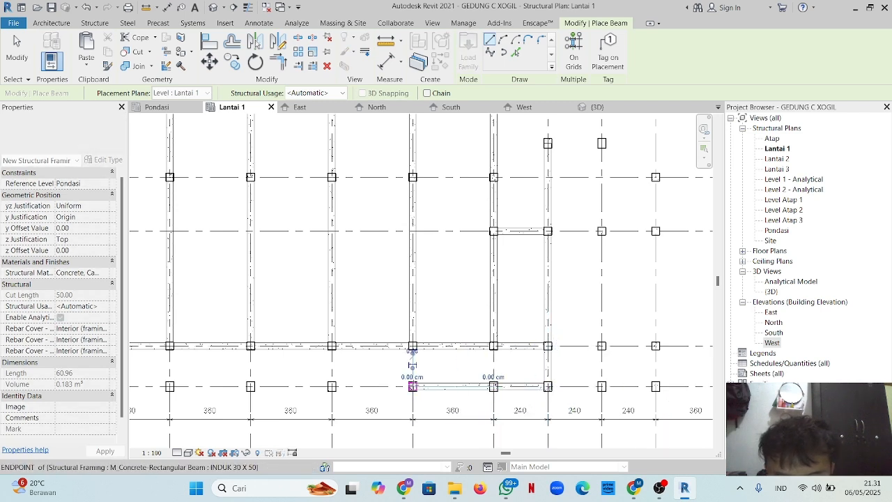
- Place INDUK 30 X 50 beams between the columns along grid 1 from grid G to grid B
left_click(412, 386)
left_click(332, 386)
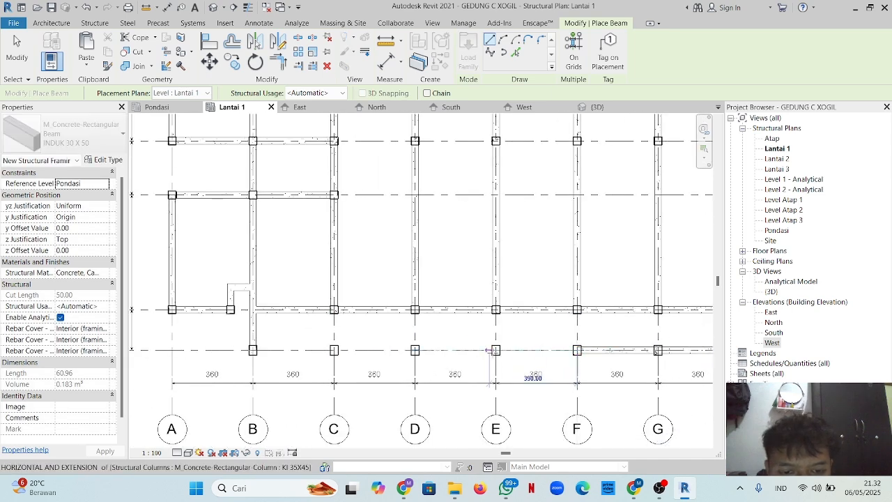
left_click(496, 350)
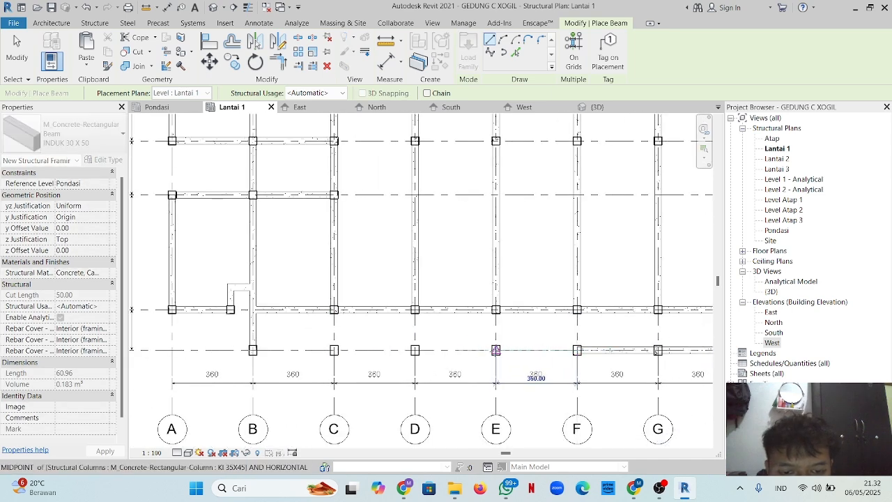
left_click(415, 350)
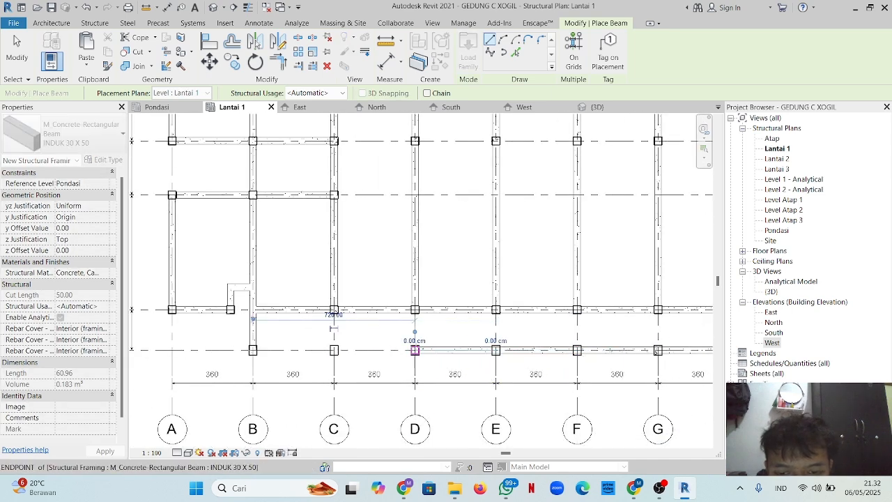
left_click(333, 350)
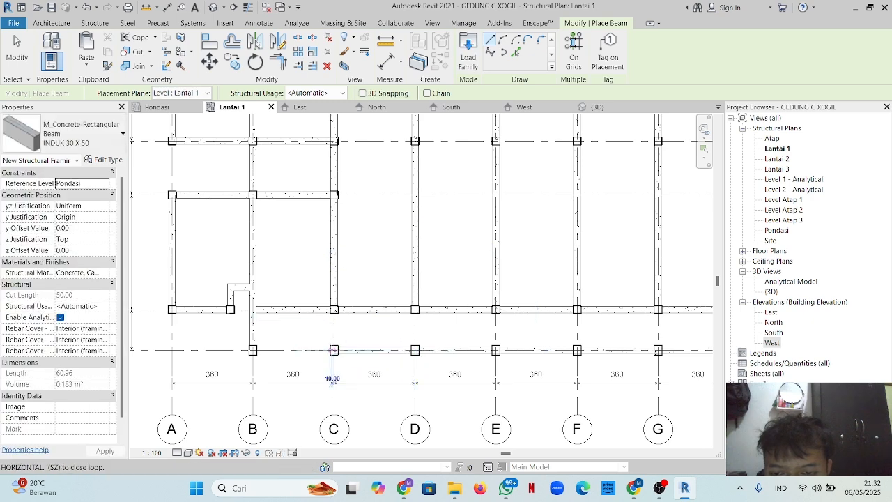
left_click(253, 350)
- Place an INDUK 30 X 50 beam along grid A from grid 4 to grid 3
scroll(303, 337, "down", 3)
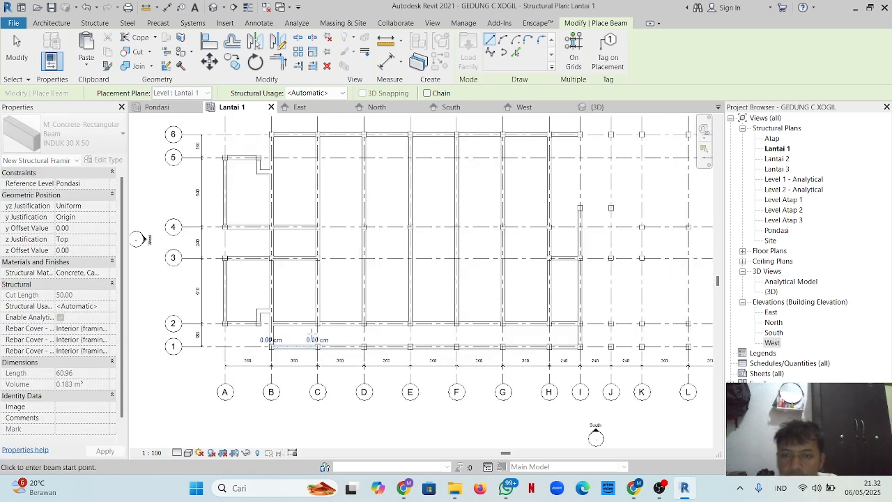
scroll(304, 267, "up", 3)
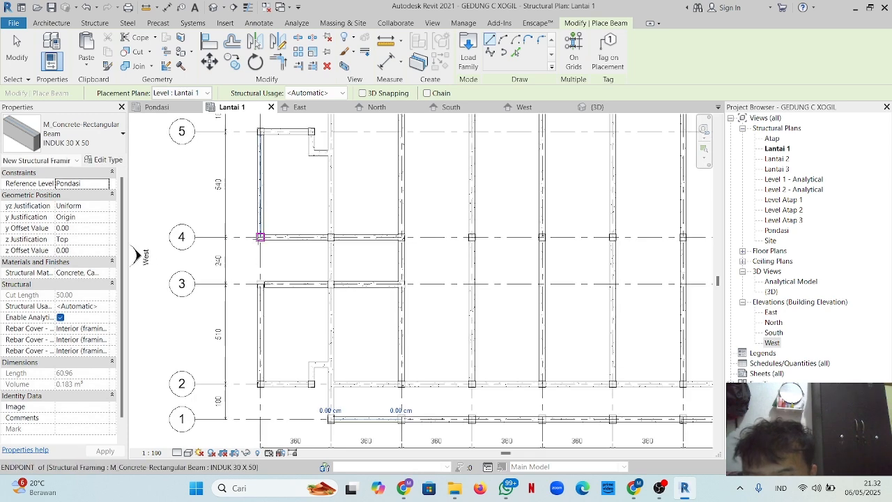
left_click(260, 237)
left_click(260, 283)
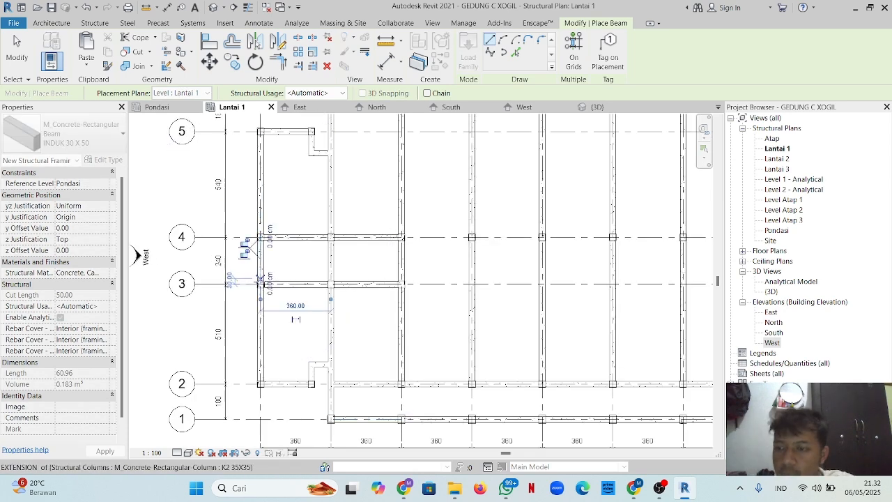
- Place INDUK 30 X 50 beams along grid 4 from grid C to grid D and from grid D to grid E
scroll(301, 293, "down", 2)
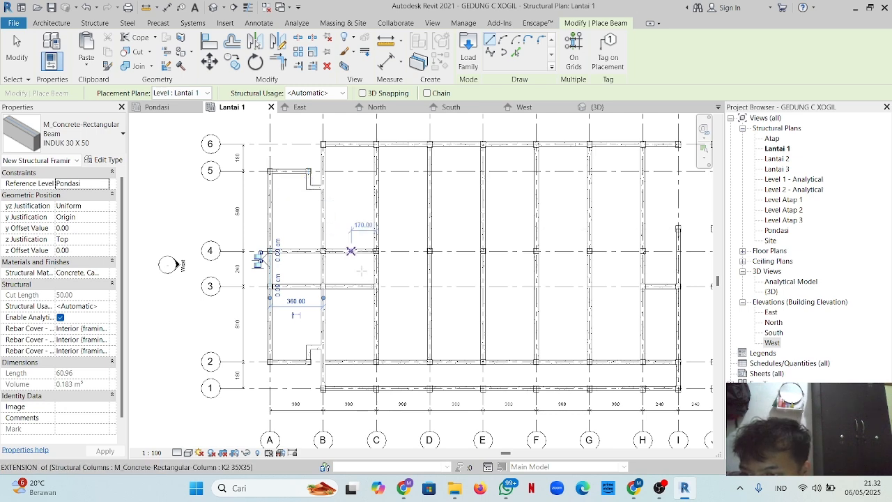
scroll(380, 267, "down", 2)
middle_click_drag(380, 267, 340, 268)
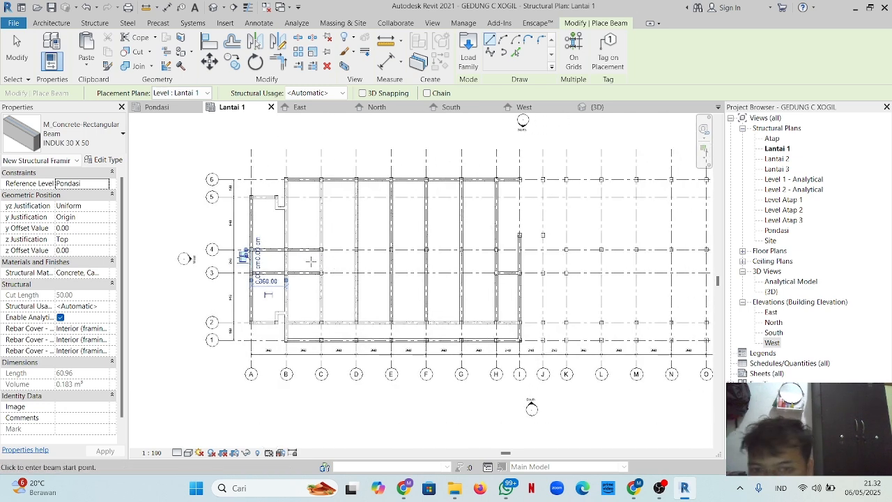
scroll(334, 262, "up", 2)
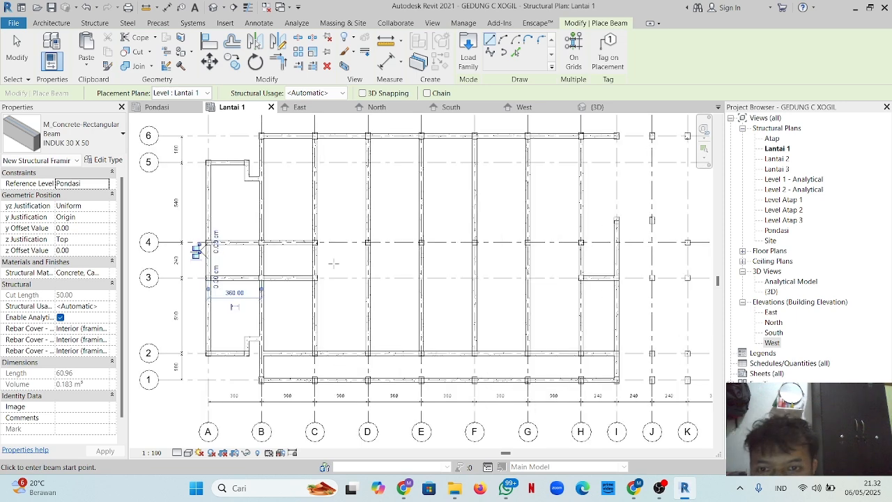
scroll(307, 242, "up", 1)
left_click(314, 242)
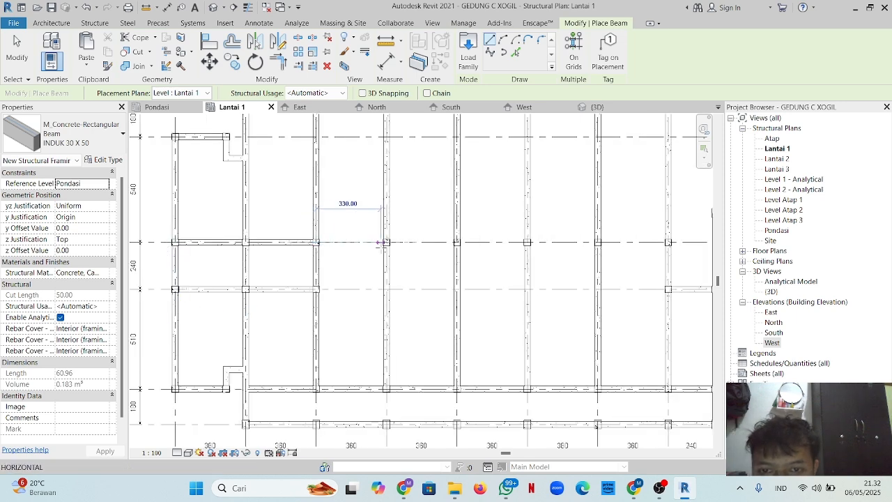
left_click(386, 241)
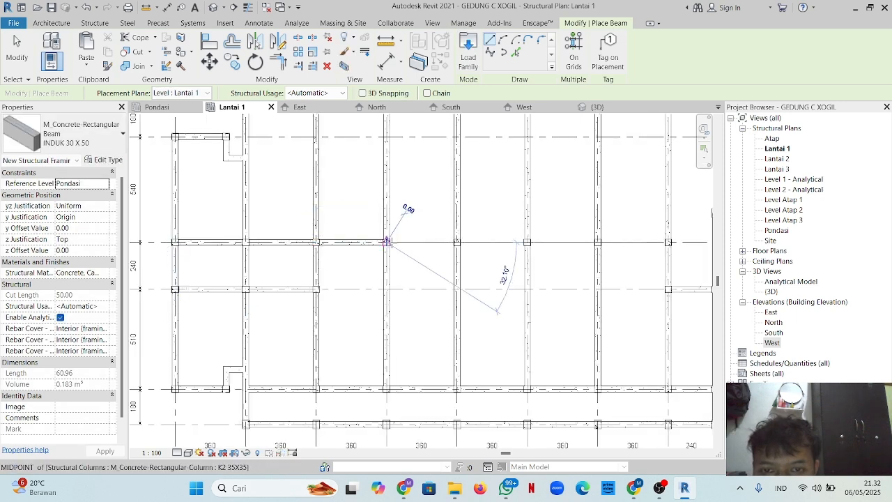
left_click(386, 241)
left_click(456, 242)
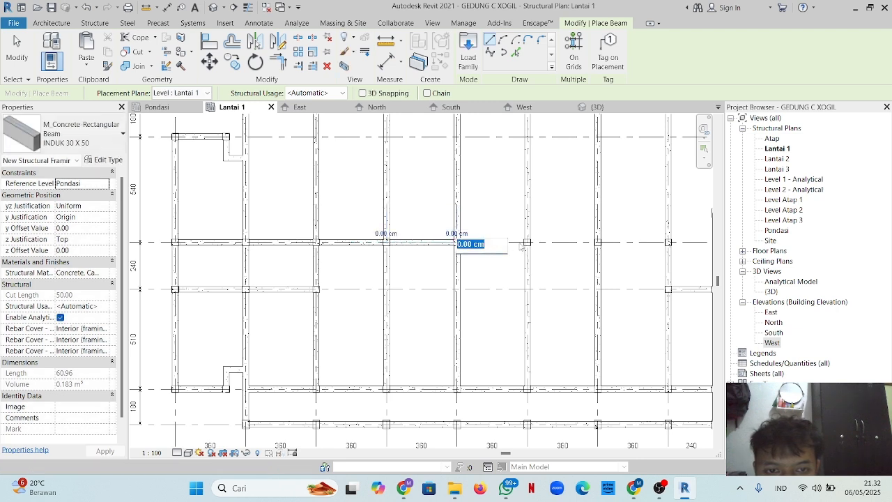
- Place INDUK 30 X 50 beams along grid 4 from grid E through grids F and G to grid H, and end beam placement
left_click(457, 242)
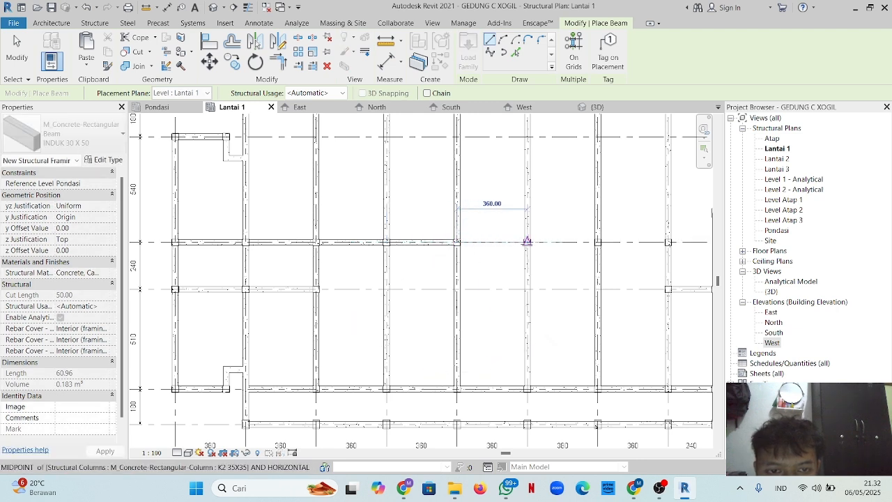
left_click(526, 242)
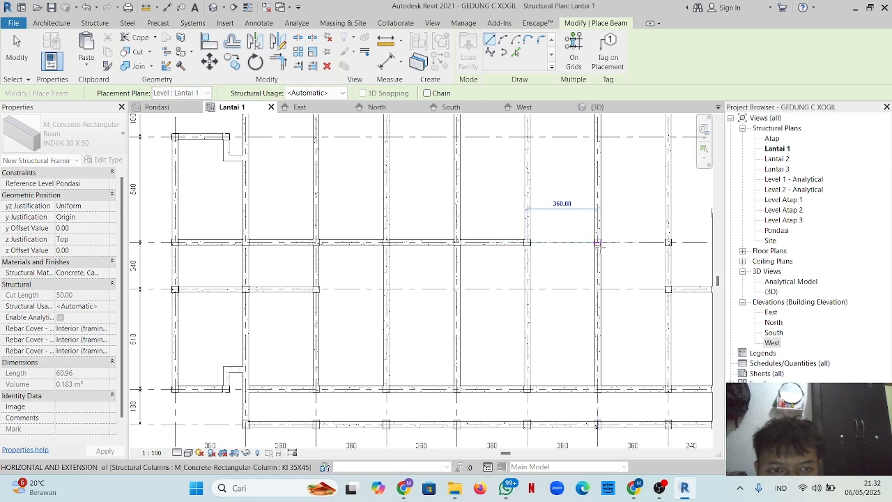
left_click(597, 243)
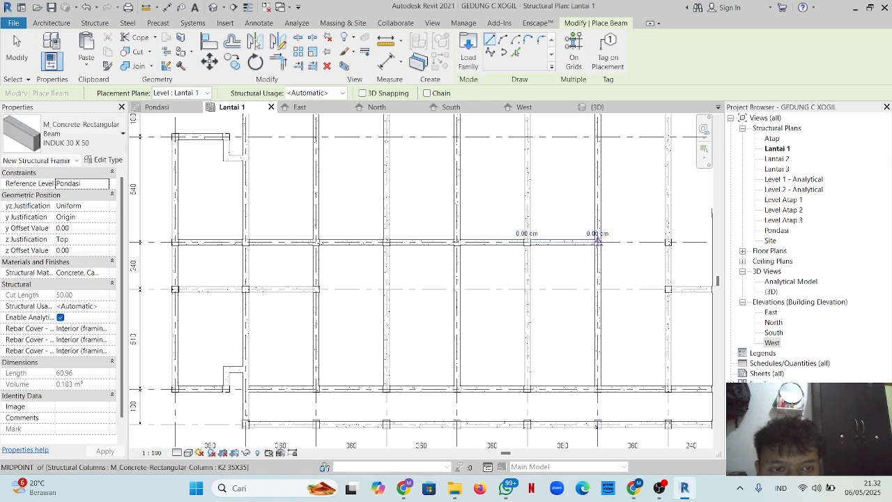
left_click(597, 242)
left_click(668, 242)
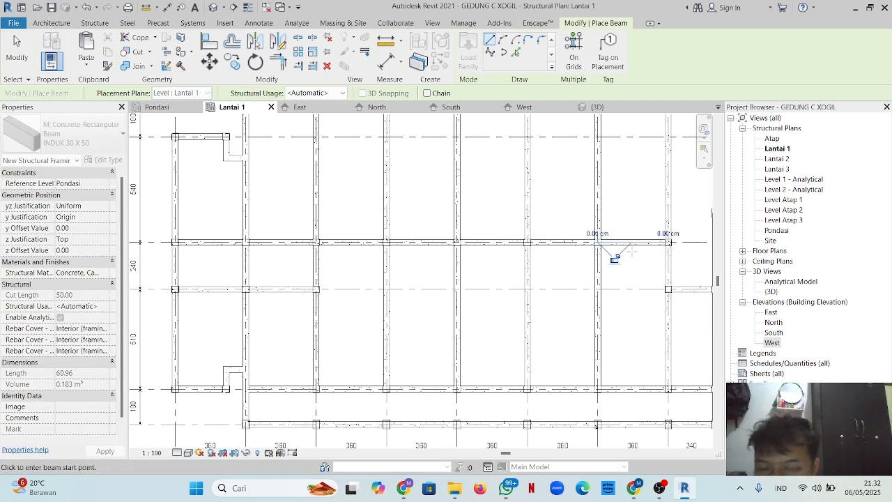
scroll(631, 251, "down", 2)
middle_click_drag(638, 258, 489, 271)
scroll(484, 256, "down", 1)
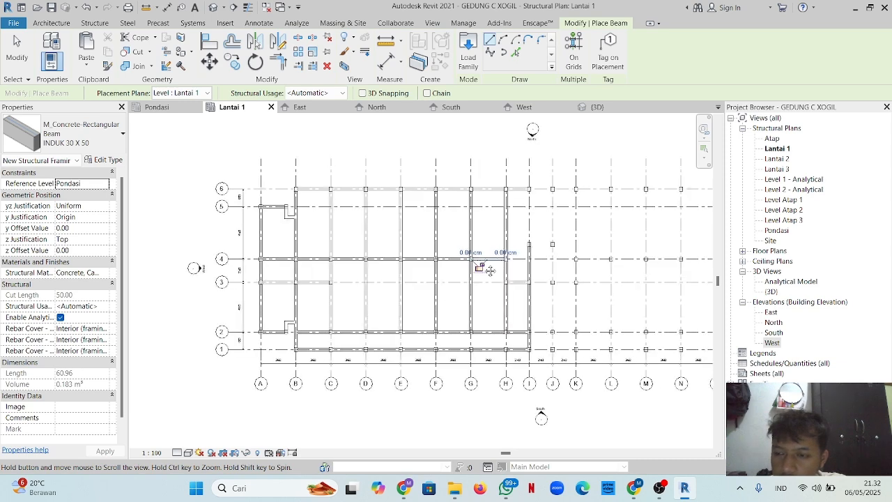
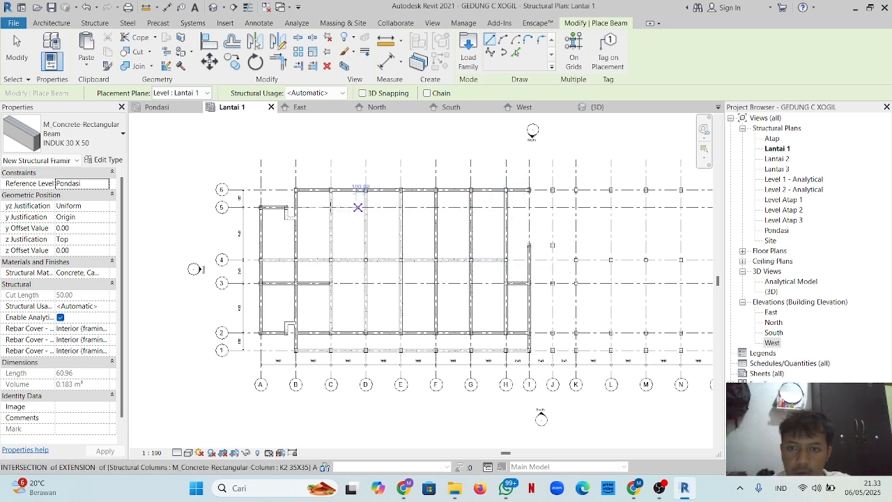
key("Escape")
key("Escape")
- Select all placed beams without the columns and mirror a copy about a vertical axis midway between grids I and J
left_click_drag(253, 184, 540, 359)
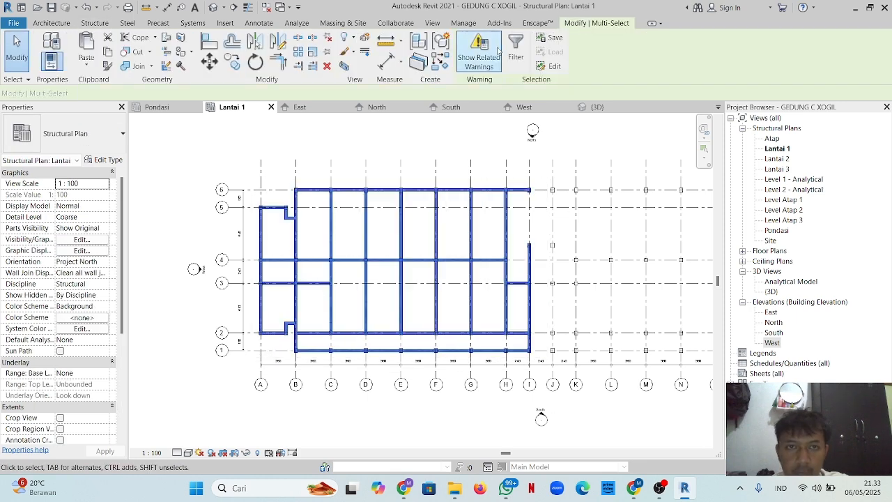
left_click(516, 53)
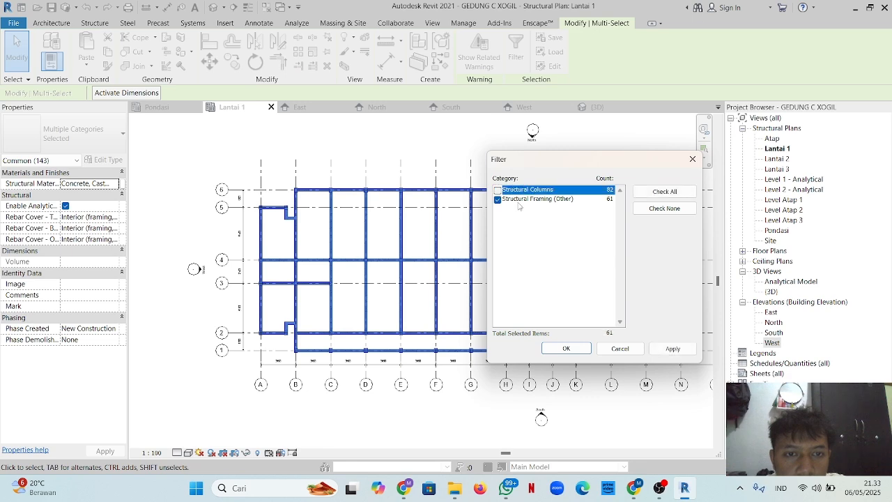
left_click(556, 348)
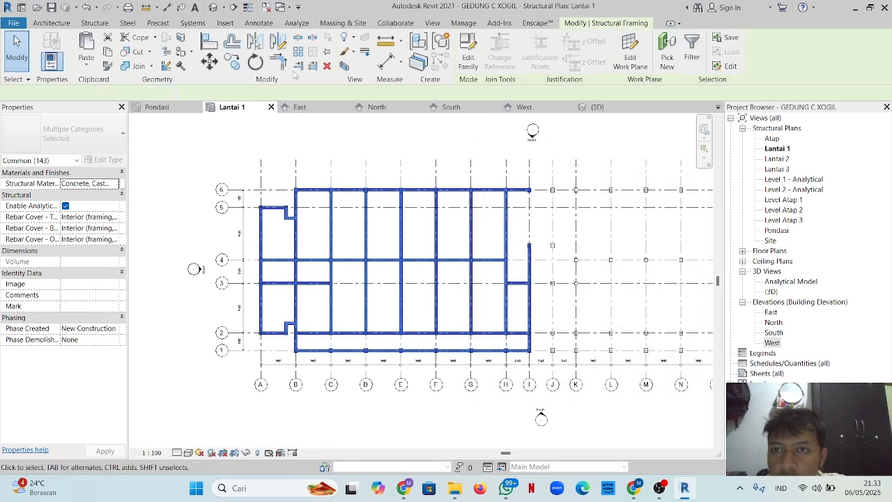
key("d")
key("m")
scroll(542, 188, "up", 2)
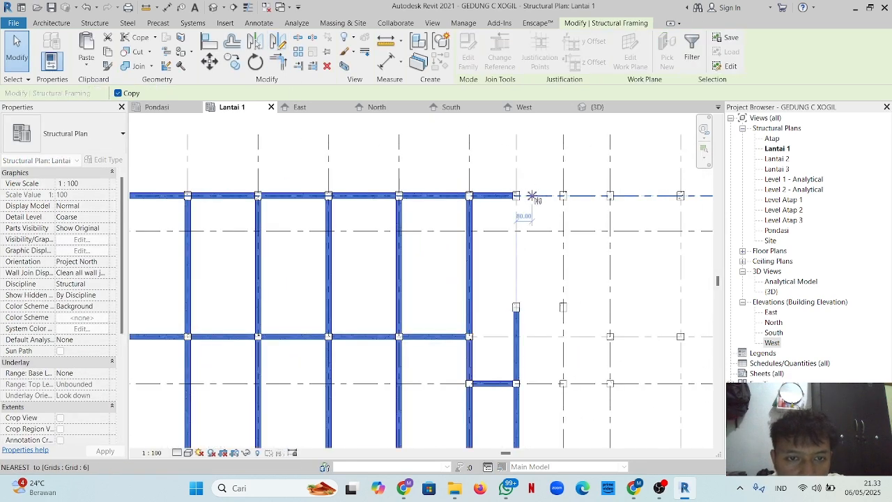
left_click(540, 196)
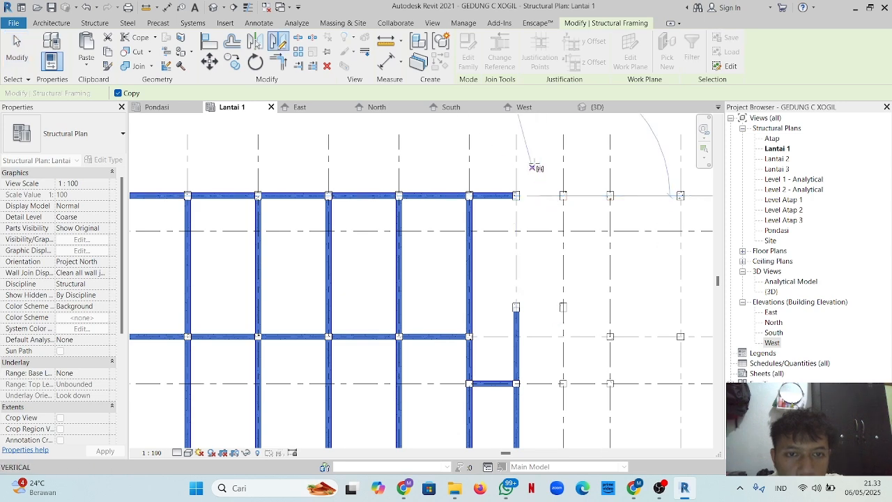
scroll(533, 169, "down", 3)
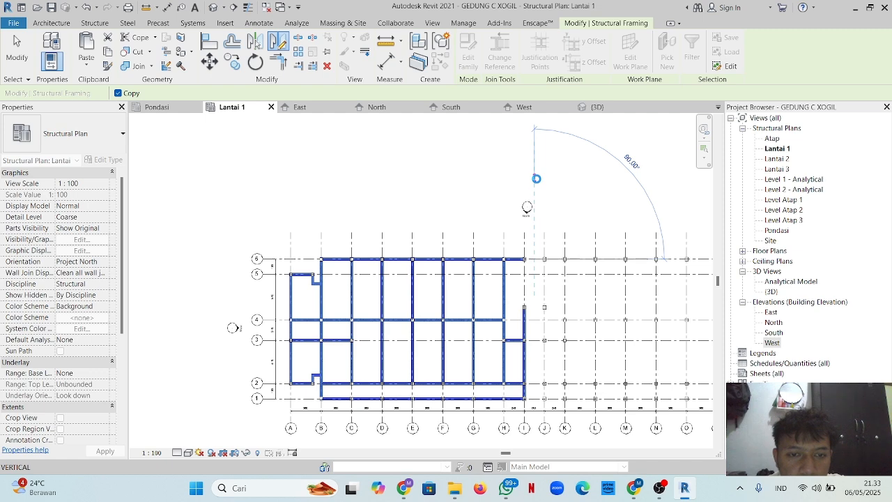
left_click(536, 178)
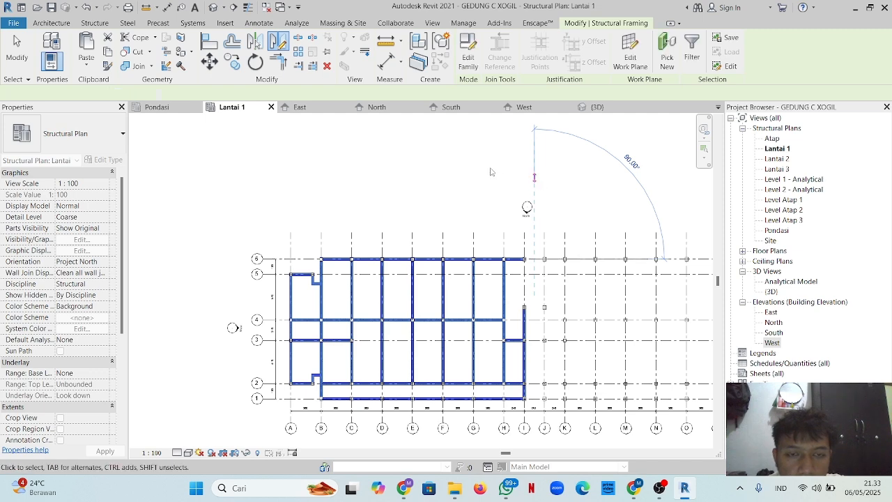
- Place INDUK 30 X 50 beams from grid I to grid J along grid 6 and between the two columns just above grid 4
left_click(92, 24)
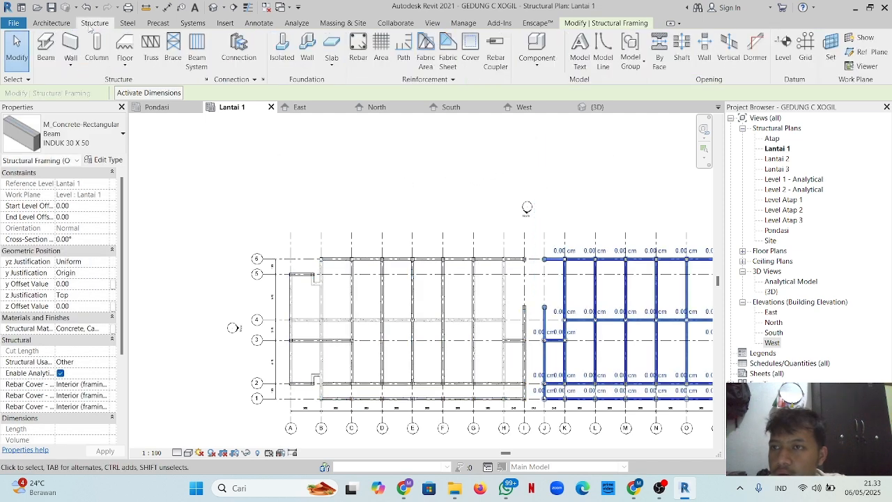
left_click(46, 51)
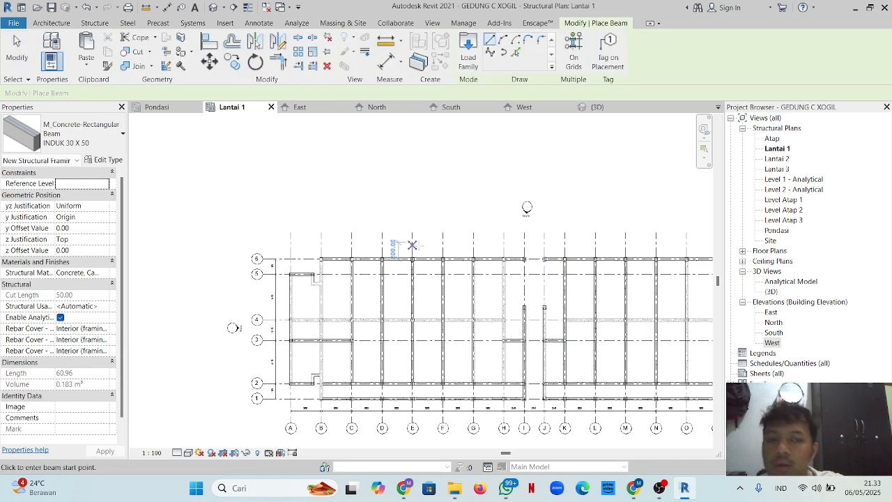
scroll(534, 270, "up", 3)
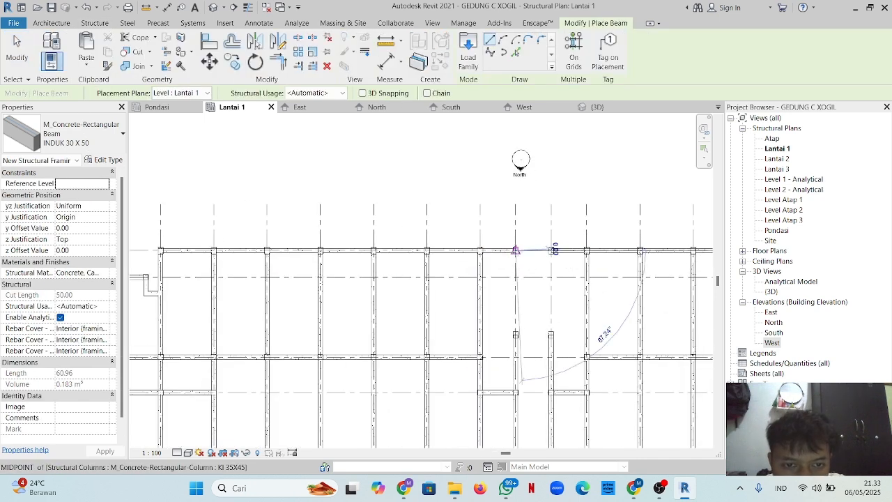
left_click(516, 249)
left_click(527, 263)
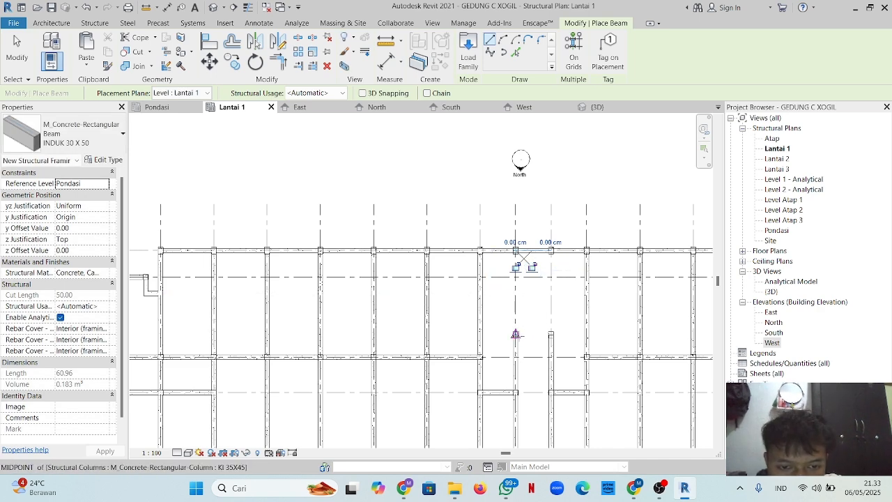
left_click(516, 334)
left_click(550, 334)
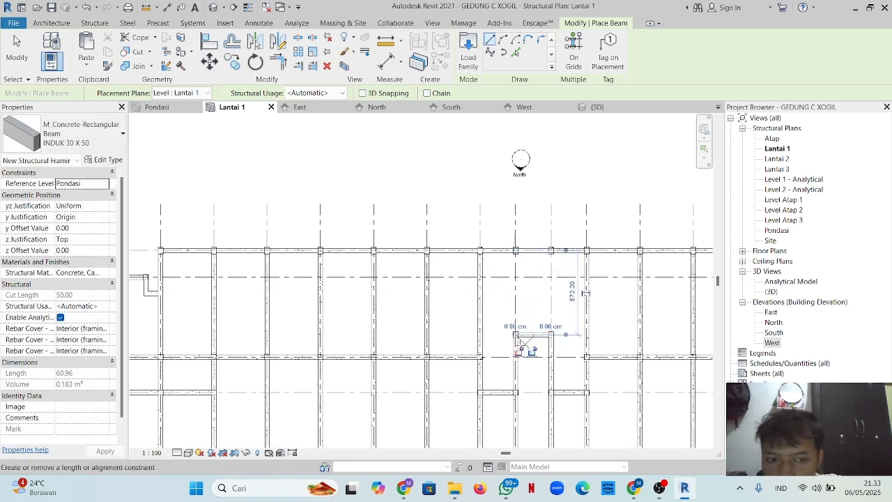
- Place INDUK 30 X 50 beams along grid 4 from grid H to grid K and along grid 3 from grid I to grid J
middle_click_drag(518, 352, 510, 288)
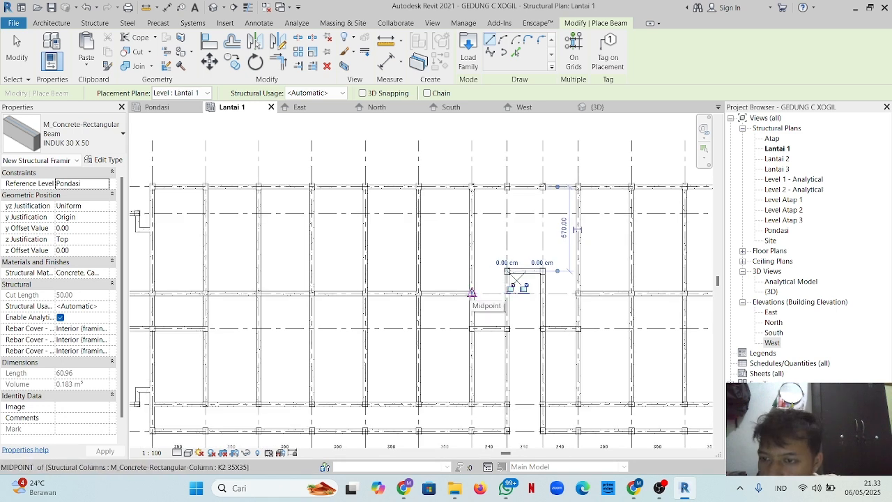
left_click(471, 293)
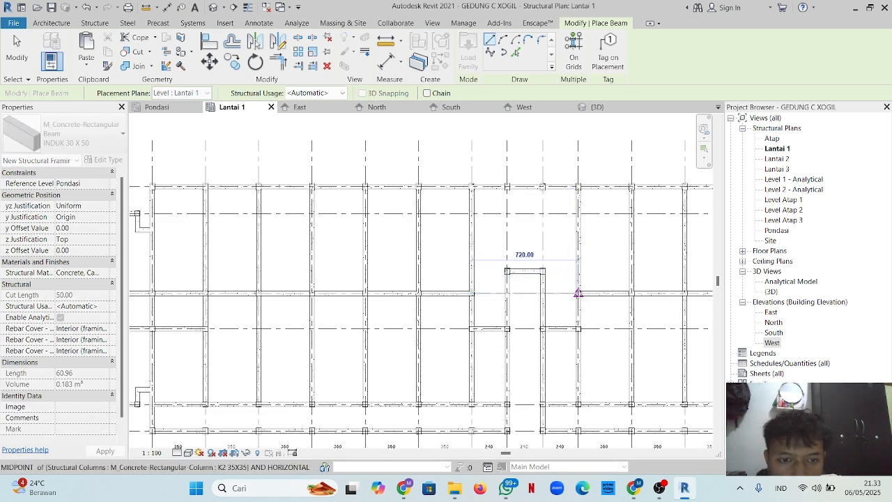
left_click(575, 293)
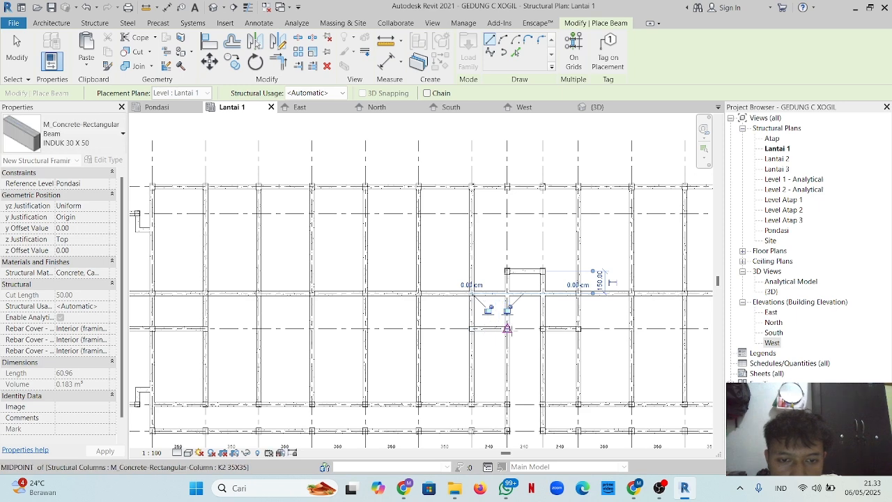
left_click(507, 328)
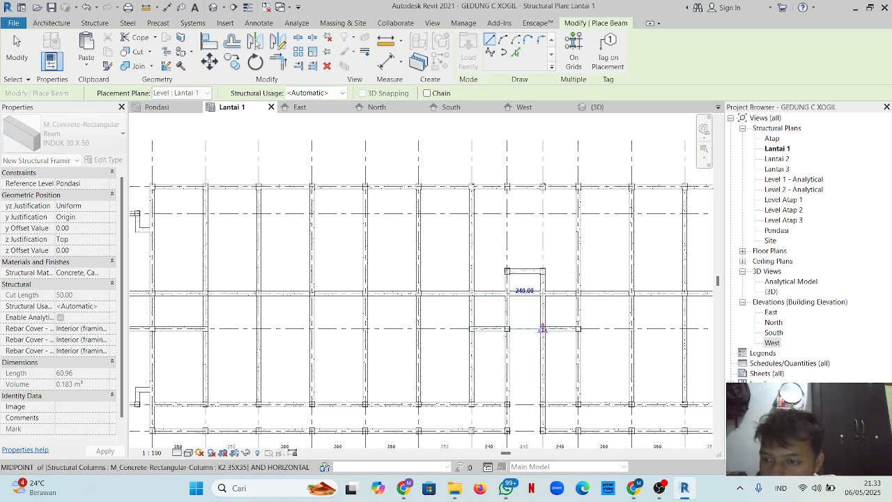
middle_click_drag(542, 328, 533, 270)
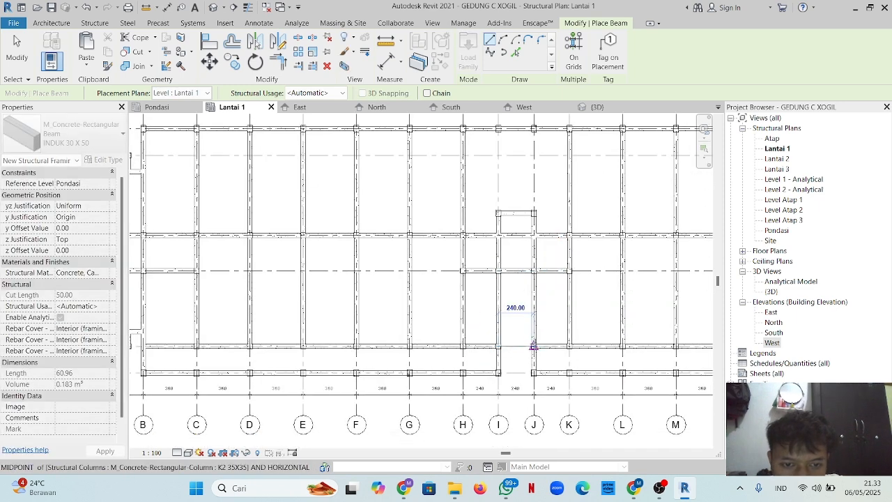
- Place INDUK 30 X 50 beams from grid I to grid J along grids 2 and 1, and end beam placement
left_click(534, 346)
left_click(498, 373)
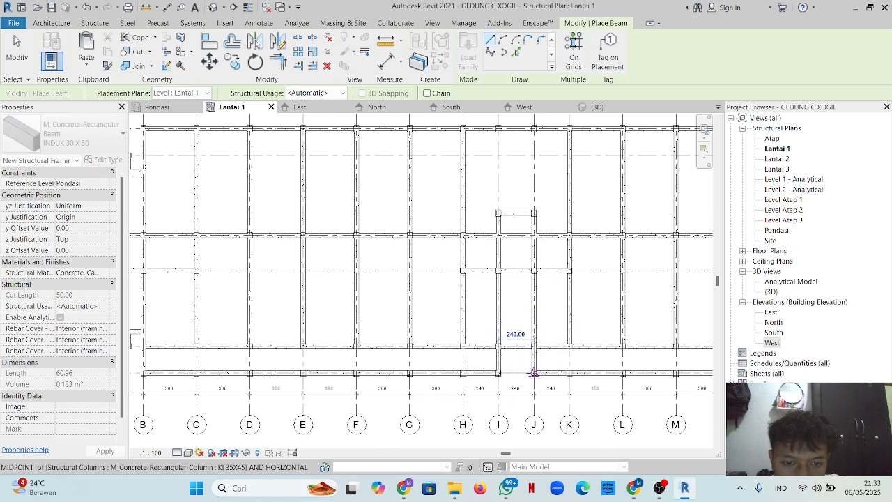
scroll(471, 329, "down", 4)
middle_click_drag(508, 318, 548, 308)
scroll(486, 300, "up", 1)
middle_click_drag(488, 308, 443, 287)
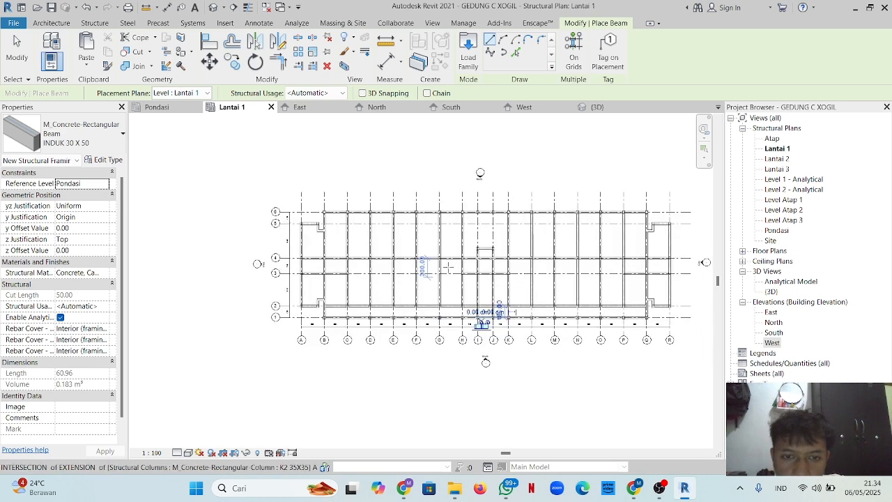
scroll(465, 256, "up", 2)
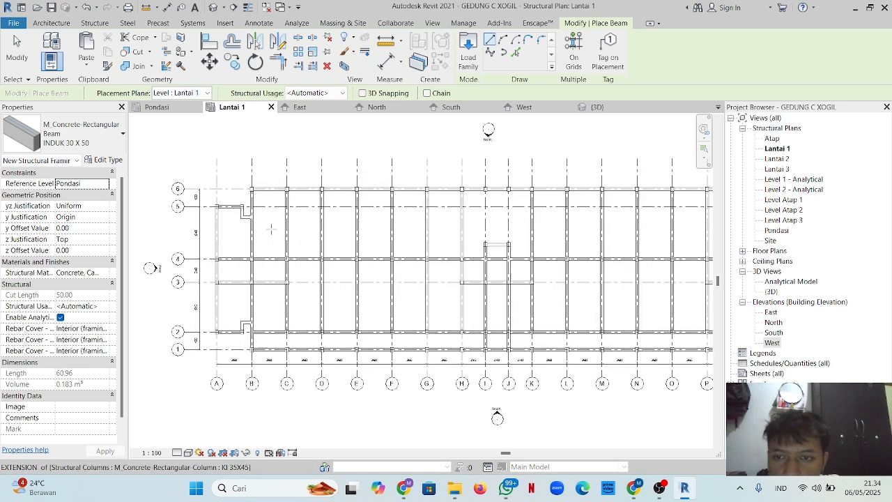
key("Escape")
key("Escape")
- Delete the two beam segments on grid B between grid 4 and grid 6
left_click(255, 211)
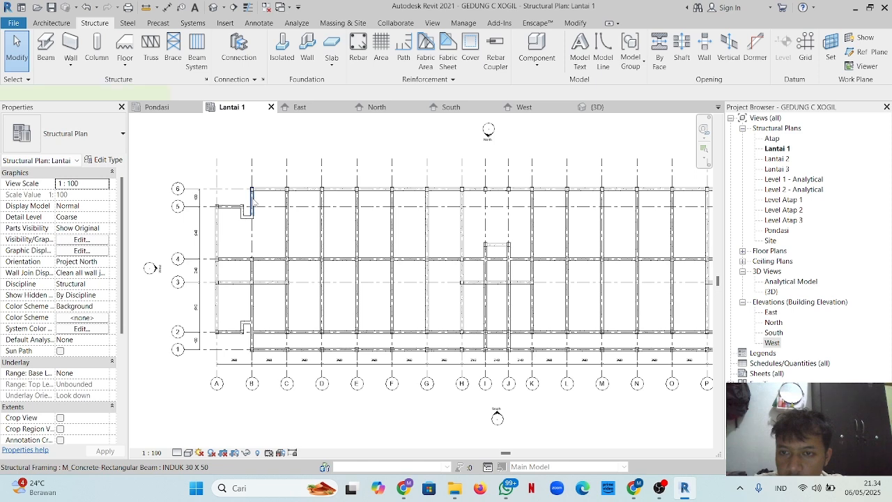
left_click(253, 202)
key("Delete")
- Place one continuous INDUK 30 X 50 beam along grid B from grid 6 to grid 4, and end beam placement
key("b")
key("m")
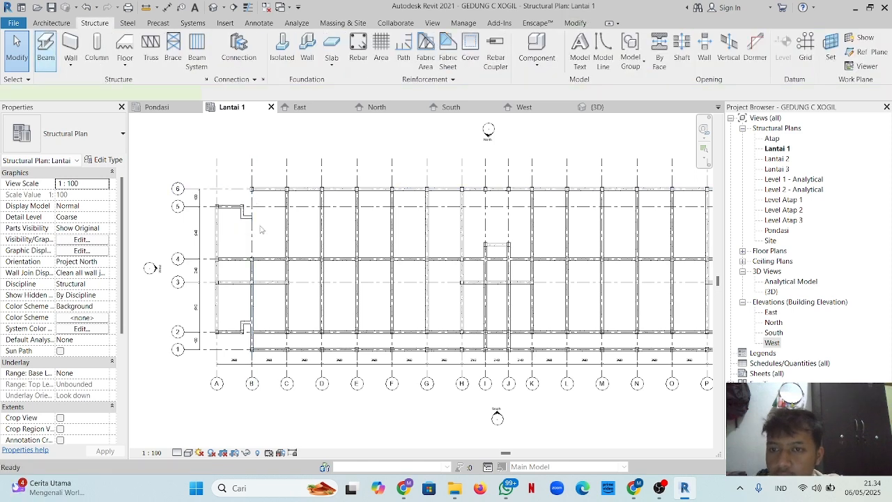
scroll(247, 184, "up", 2)
left_click(251, 188)
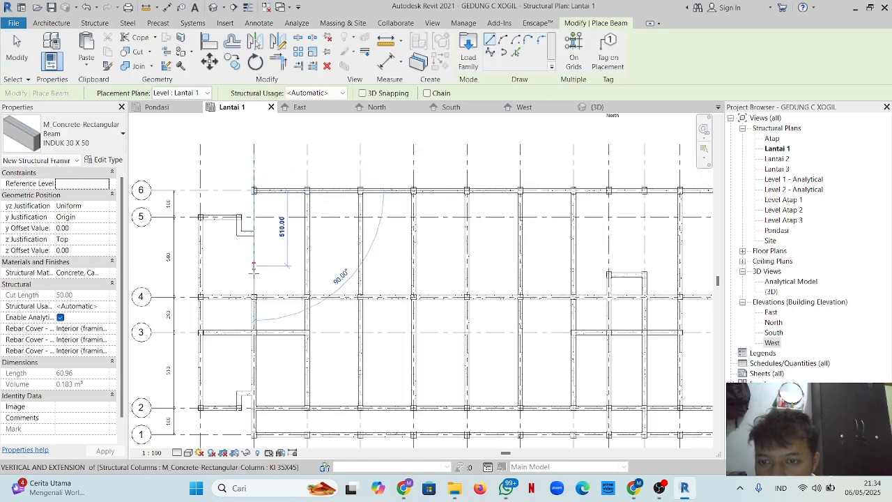
left_click(254, 297)
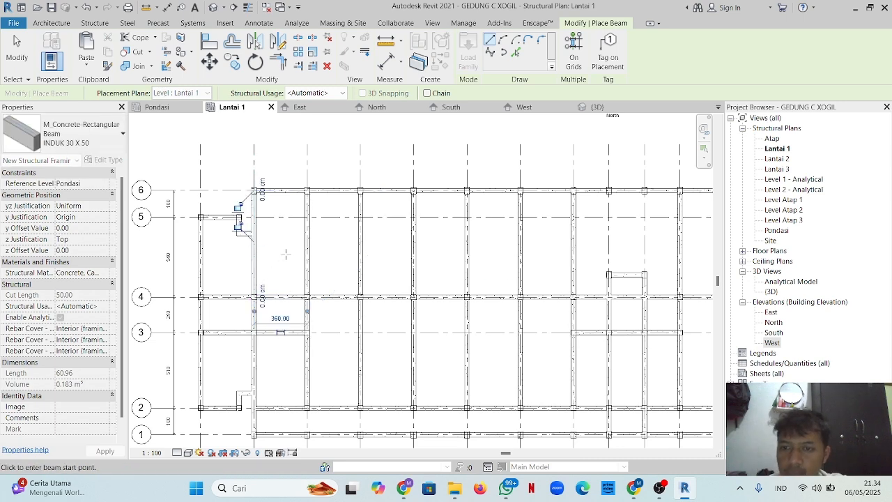
scroll(285, 254, "down", 3)
scroll(418, 278, "up", 1)
scroll(471, 297, "down", 1)
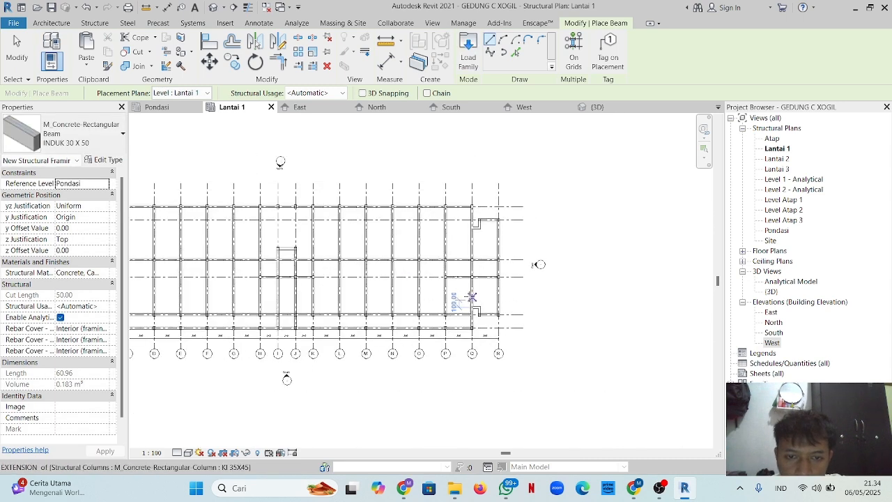
key("Escape")
key("Escape")
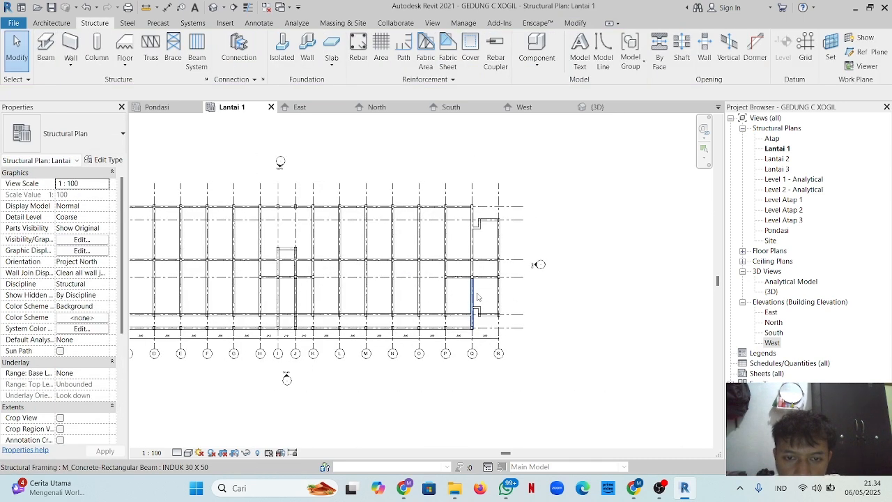
- Delete the two beam segments on grid Q between grid 4 and grid 6
left_click(472, 237)
key("Delete")
left_click(472, 218)
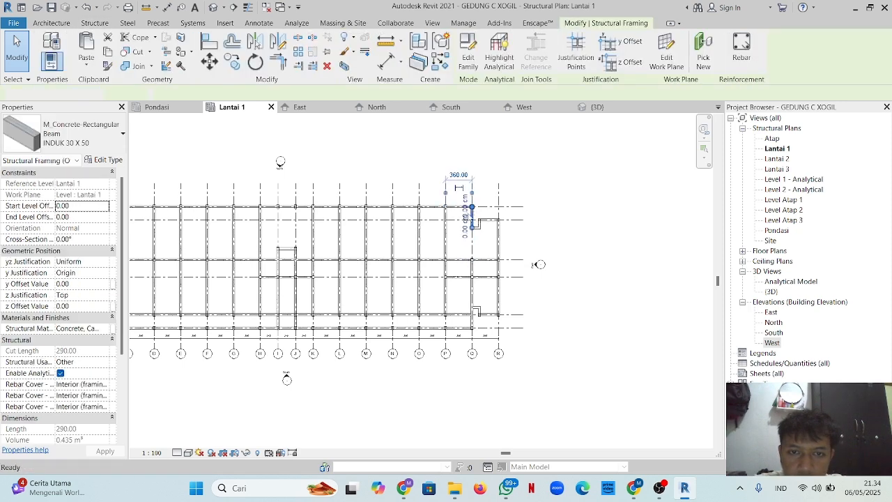
key("Delete")
- Place one continuous INDUK 30 X 50 beam along grid Q from grid 6 to grid 4
left_click(45, 49)
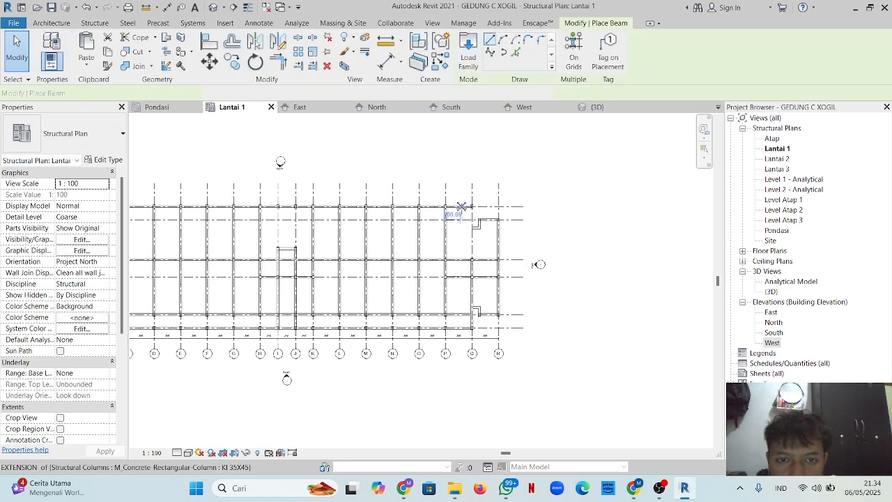
scroll(463, 209, "up", 2)
left_click(477, 205)
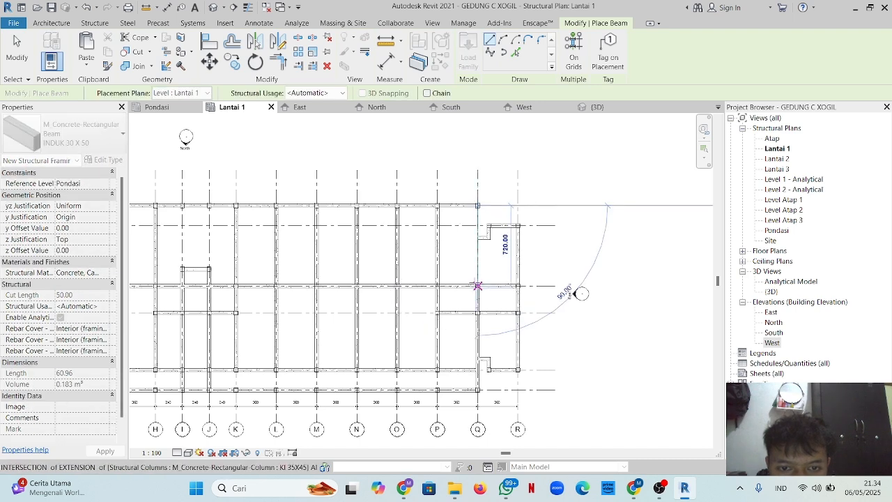
left_click(477, 286)
- Place INDUK 30 X 50 beams between grid 2 and grid 1 along grids C and D
scroll(455, 298, "down", 3)
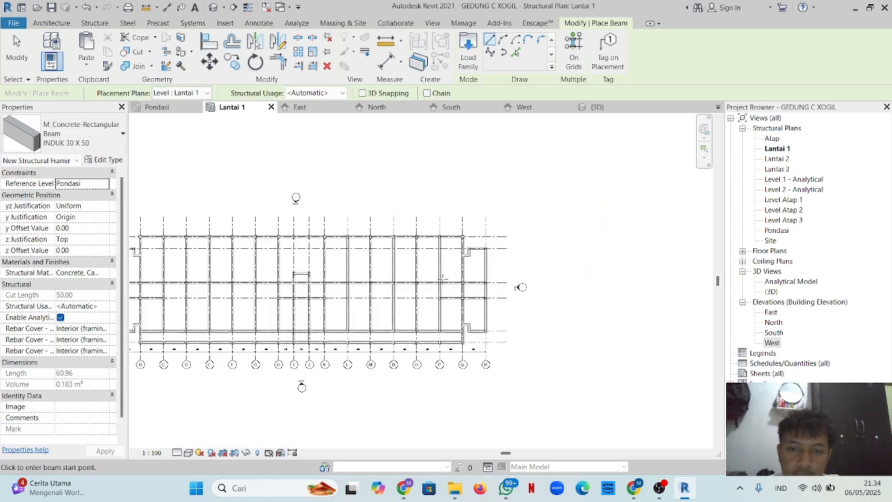
middle_click_drag(454, 298, 493, 293)
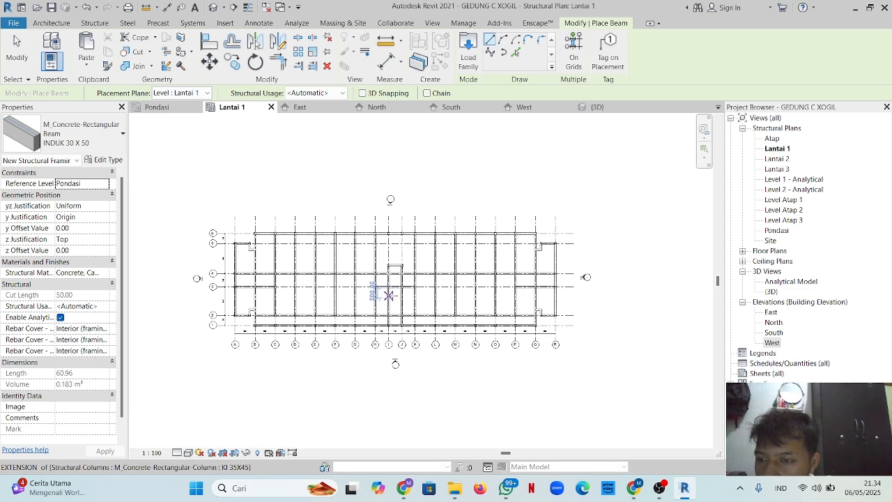
scroll(389, 294, "up", 2)
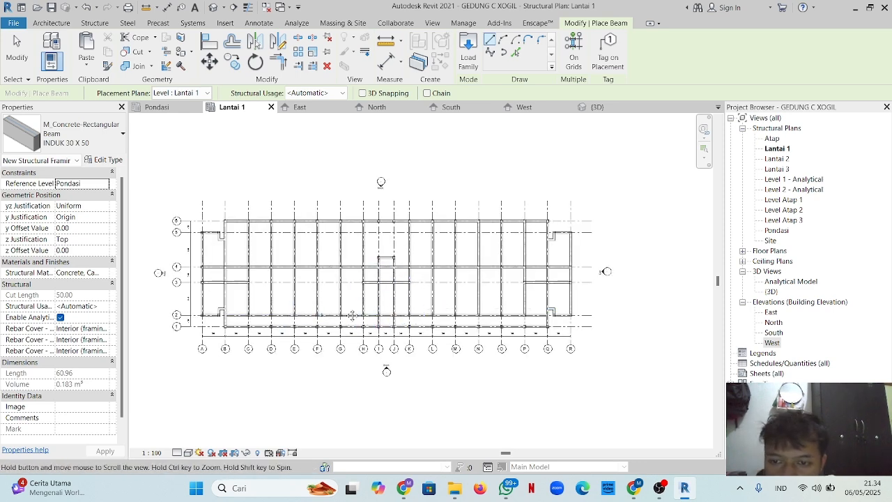
scroll(356, 326, "up", 1)
scroll(358, 310, "up", 1)
scroll(357, 308, "up", 2)
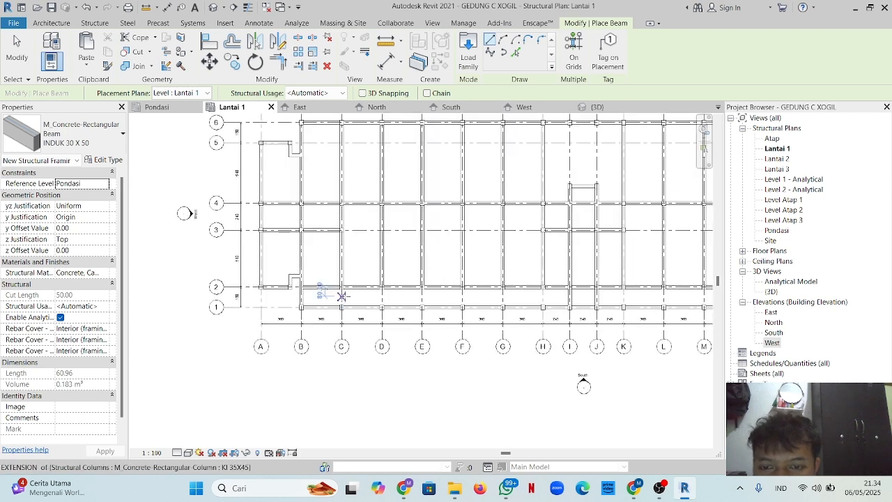
left_click(340, 310)
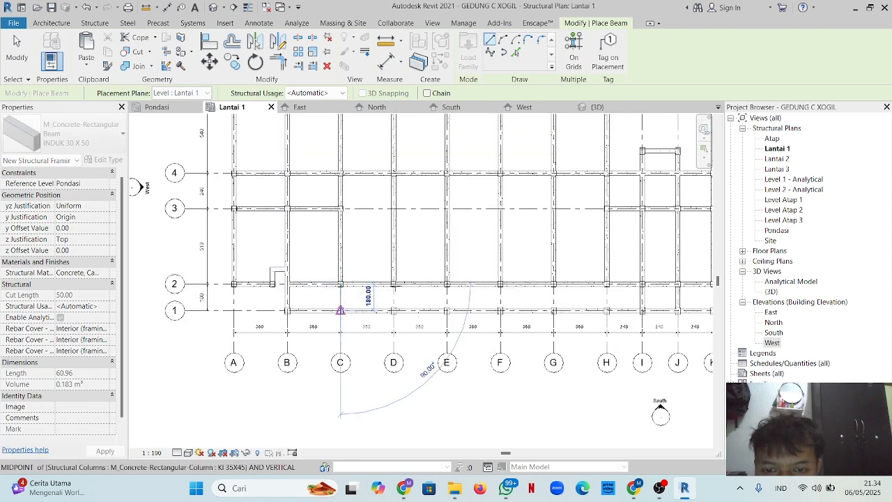
left_click(394, 284)
left_click(393, 310)
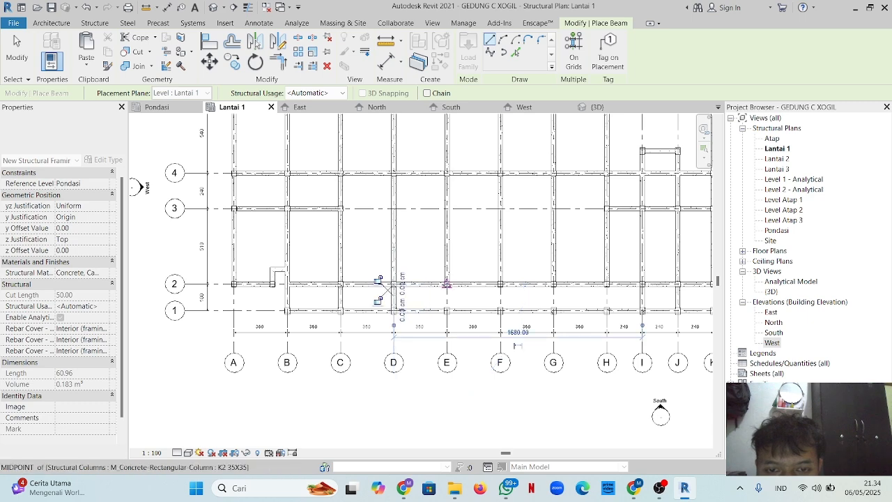
- Place INDUK 30 X 50 beams between grid 2 and grid 1 along grids E, F and G
left_click(447, 285)
left_click(446, 310)
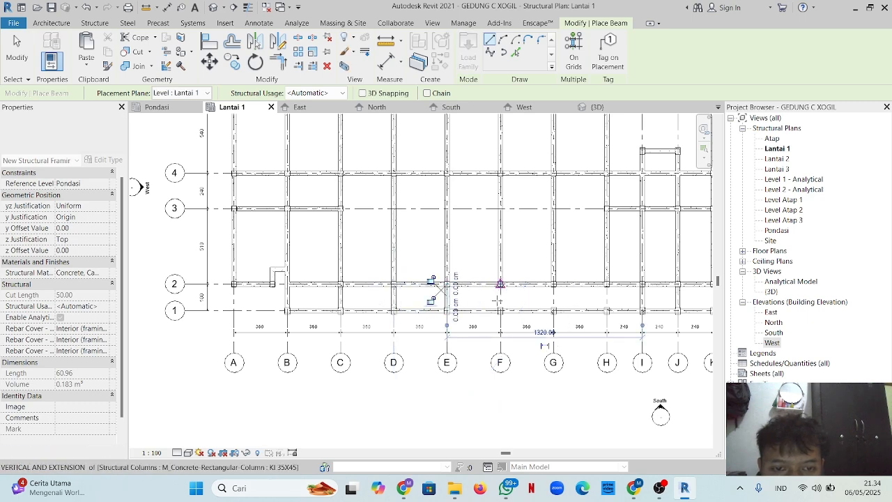
left_click(500, 284)
left_click(500, 310)
left_click(553, 284)
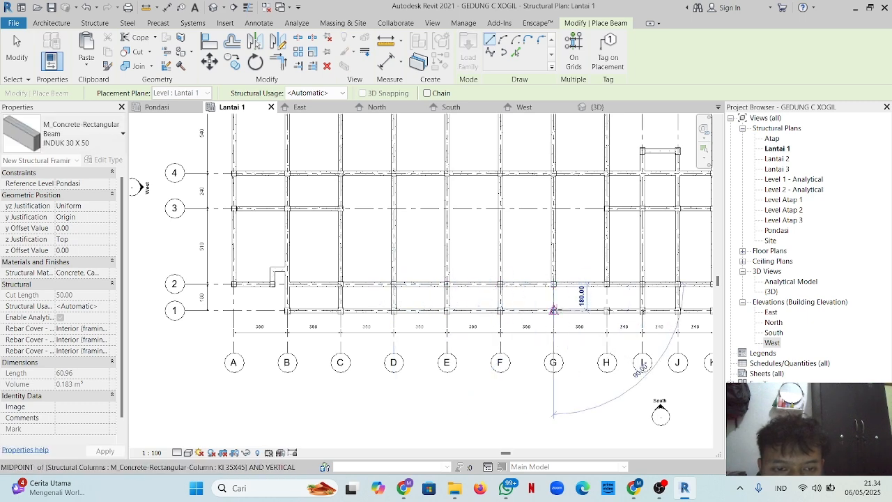
left_click(553, 310)
- Place INDUK 30 X 50 beams between grid 2 and grid 1 along grids H, K, L, M and N
middle_click_drag(576, 290, 348, 282)
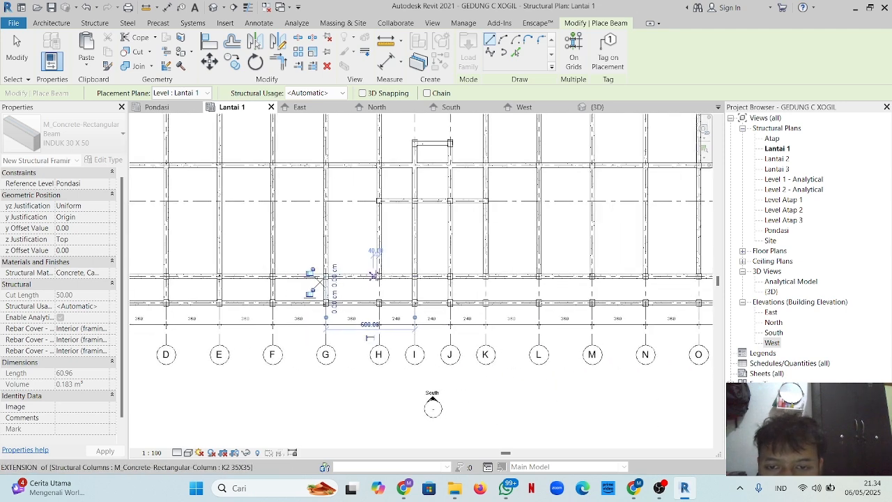
left_click(379, 277)
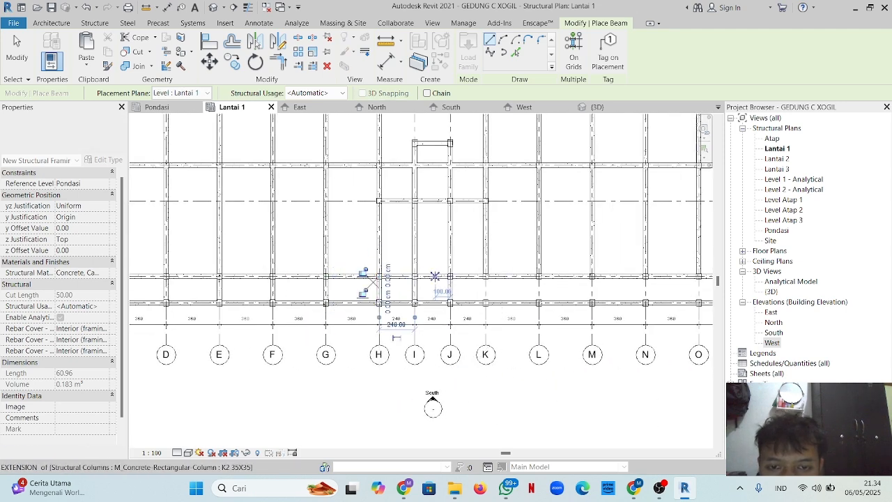
left_click(379, 302)
left_click(485, 276)
left_click(485, 301)
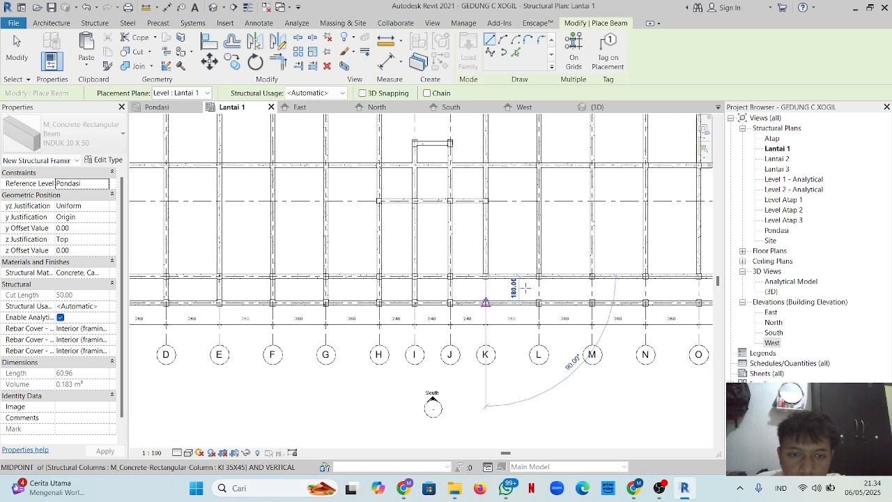
left_click(539, 277)
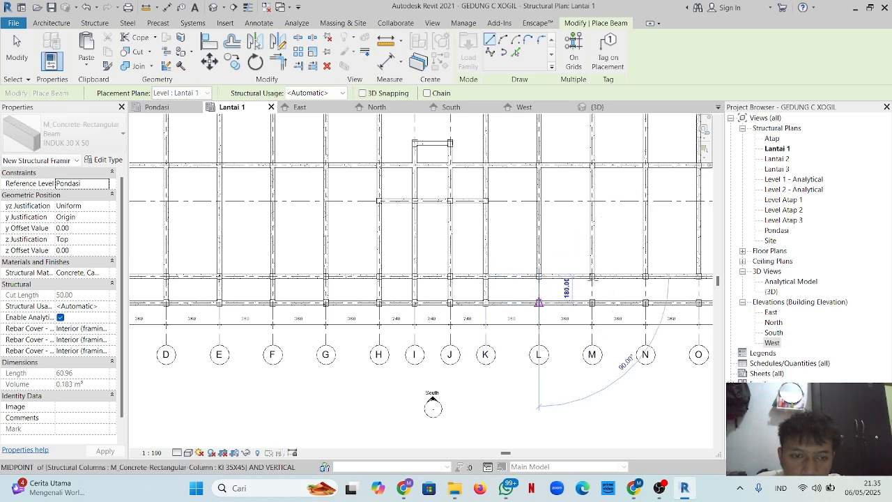
left_click(538, 303)
left_click(591, 276)
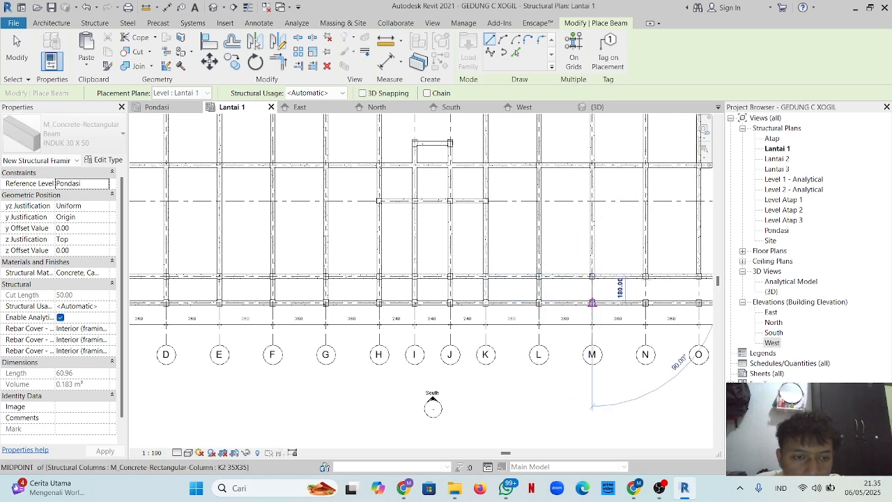
left_click(592, 302)
left_click(645, 276)
left_click(645, 302)
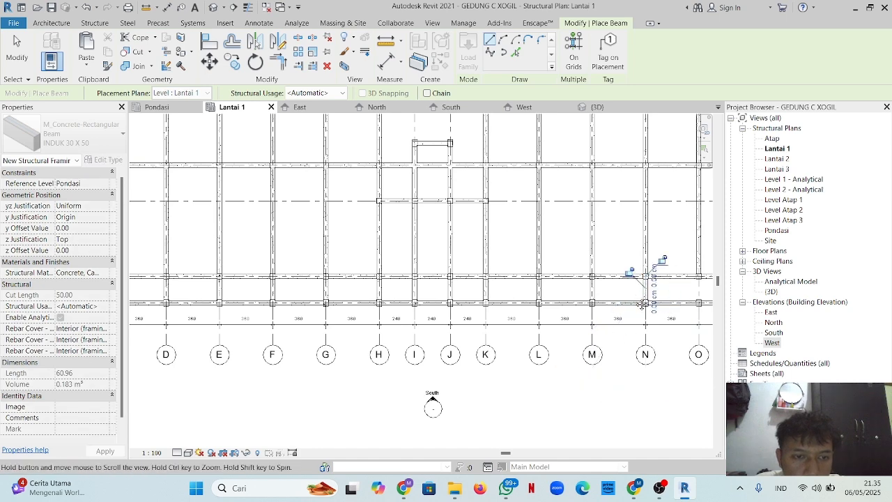
- Place INDUK 30 X 50 beams between grid 2 and grid 1 along grids O and P, and end beam placement
middle_click_drag(633, 259, 408, 234)
left_click(699, 277)
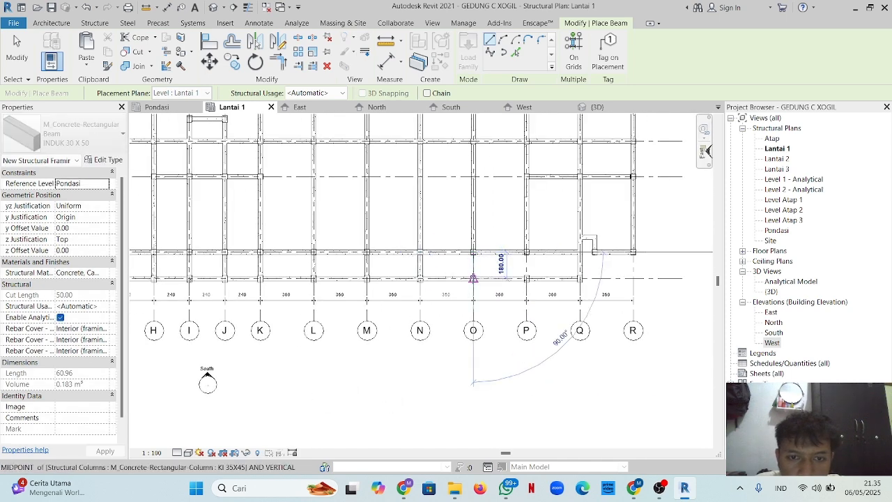
left_click(473, 279)
left_click(526, 253)
left_click(526, 252)
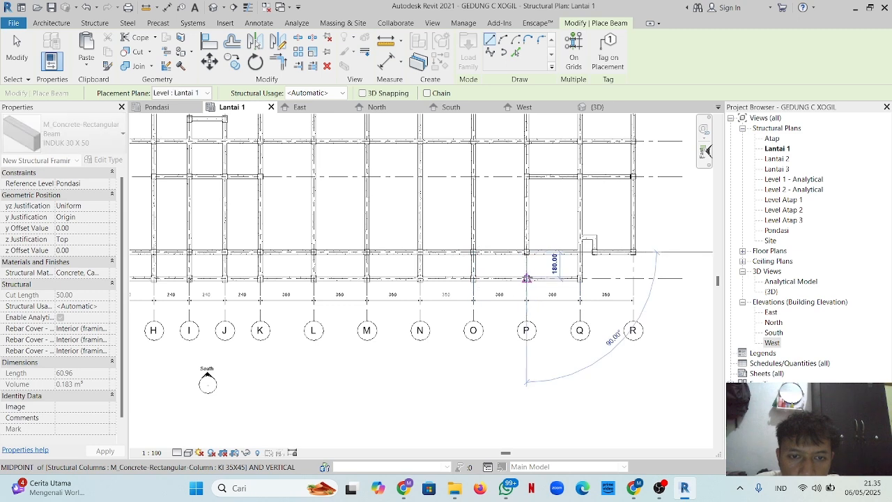
left_click(501, 277)
scroll(501, 277, "down", 5)
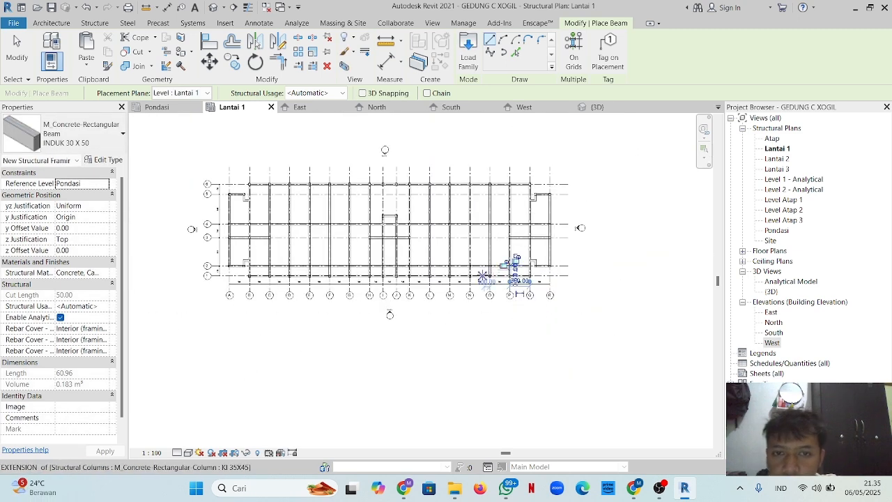
scroll(481, 242, "down", 1)
middle_click_drag(481, 242, 508, 255)
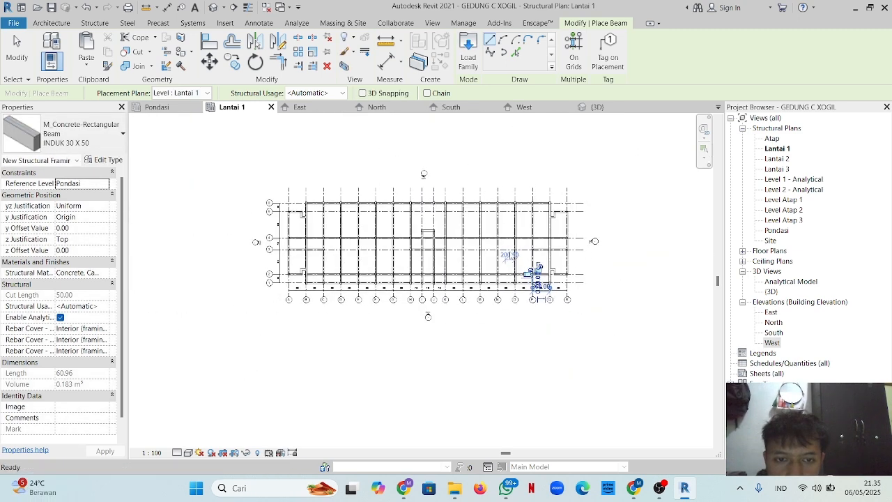
key("Escape")
scroll(428, 309, "up", 1)
scroll(427, 309, "up", 1)
key("Escape")
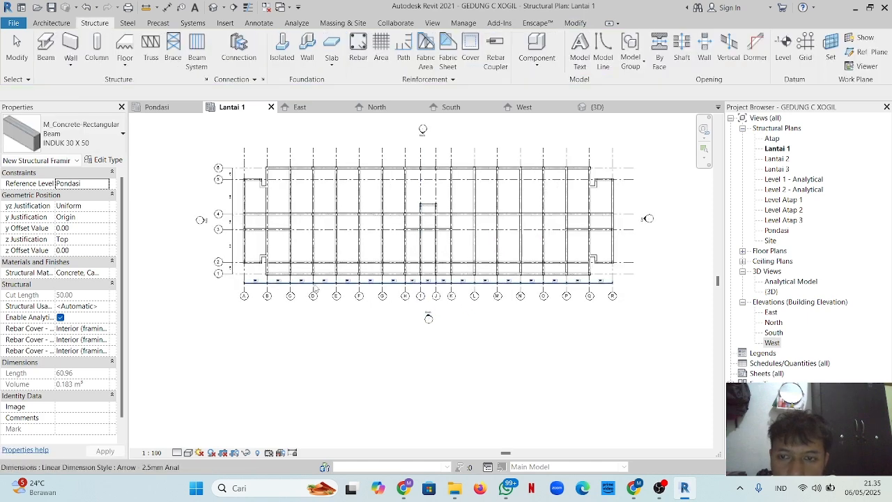
- Review the Lantai 1 framing in plan and 3D, and copy all of the plan's structural elements to the clipboard
middle_click_drag(256, 280, 299, 279)
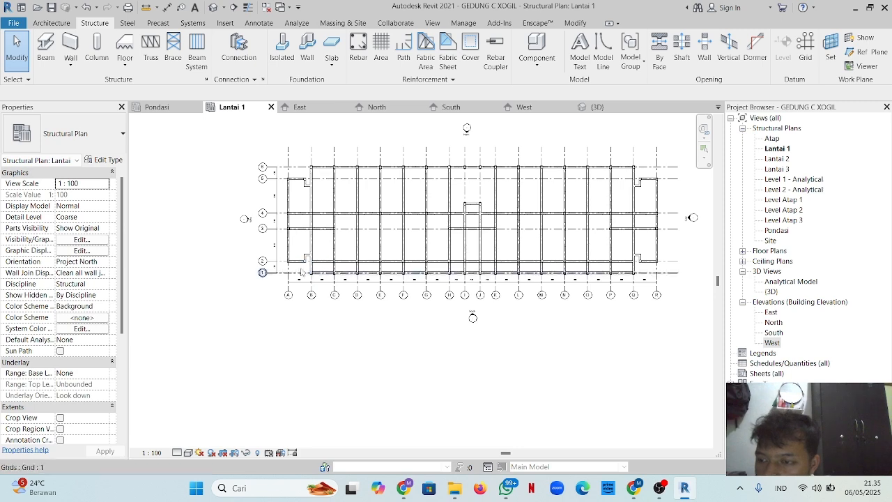
middle_click_drag(389, 239, 359, 242)
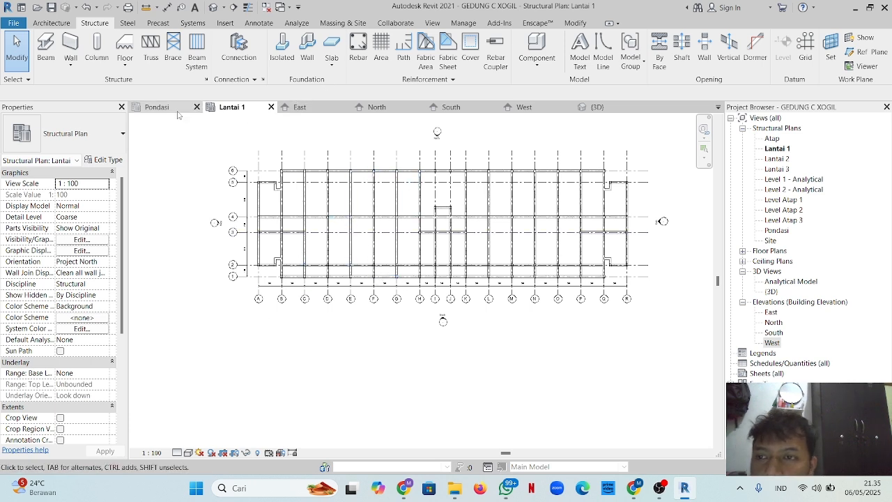
left_click(597, 107)
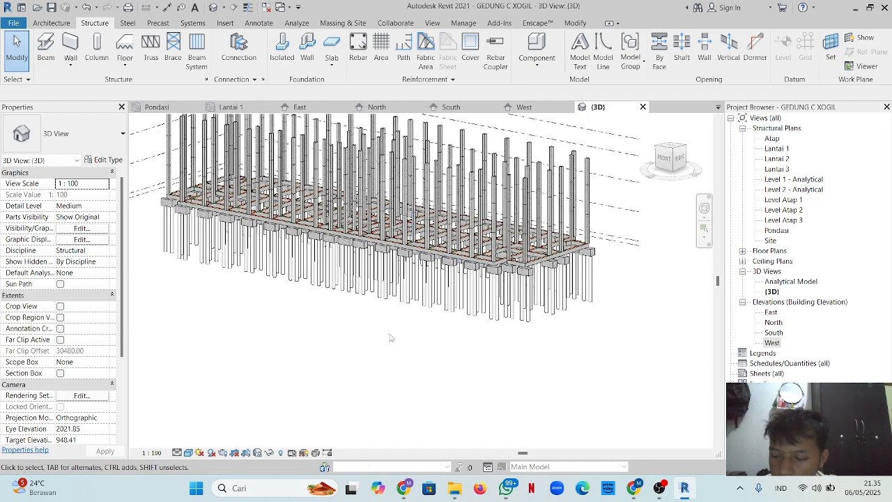
middle_click_drag(392, 338, 416, 389, "shift")
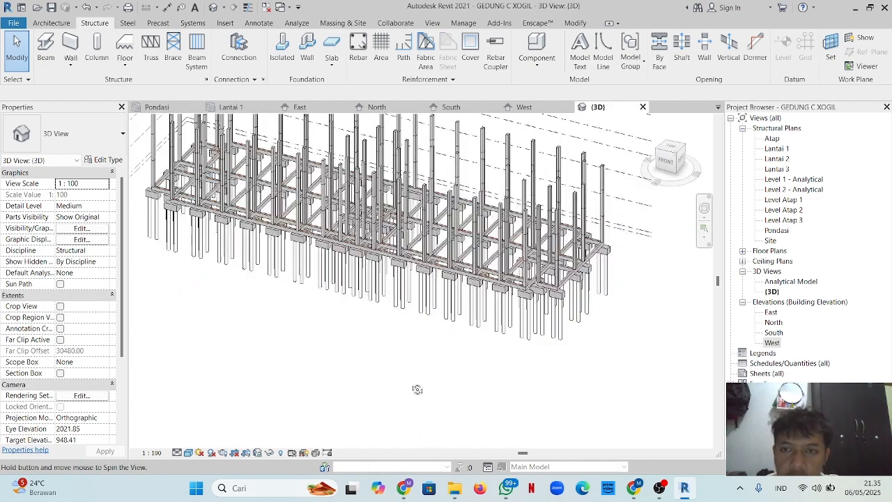
left_click(232, 107)
left_click_drag(250, 159, 631, 292)
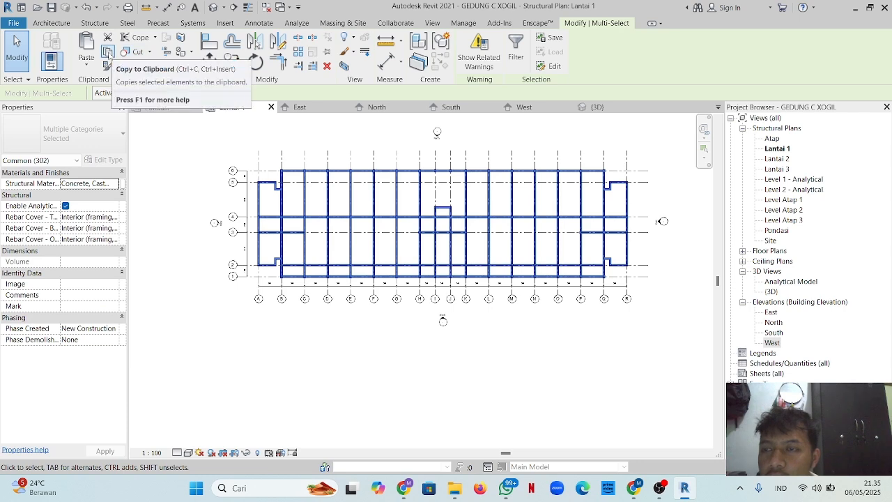
left_click(108, 53)
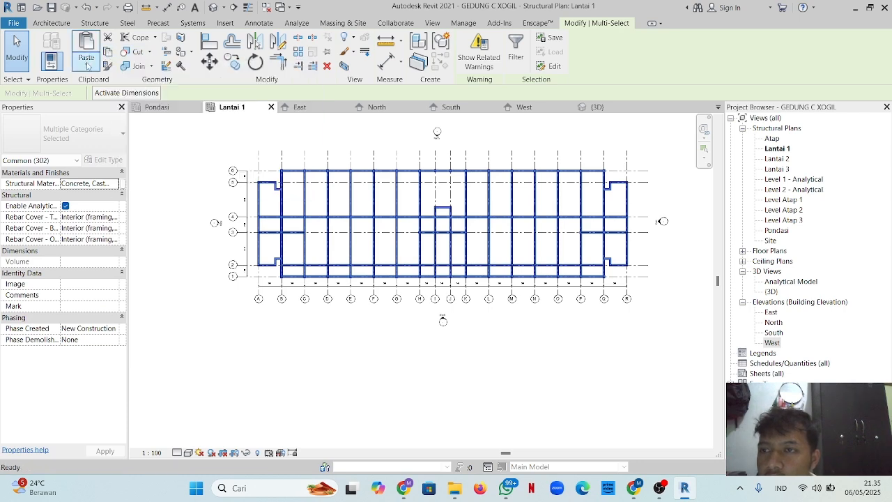
- Try to paste the copied elements aligned to levels Lantai 2 and Lantai 3, and check the model in 3D
left_click(87, 65)
left_click(139, 105)
left_click(404, 180)
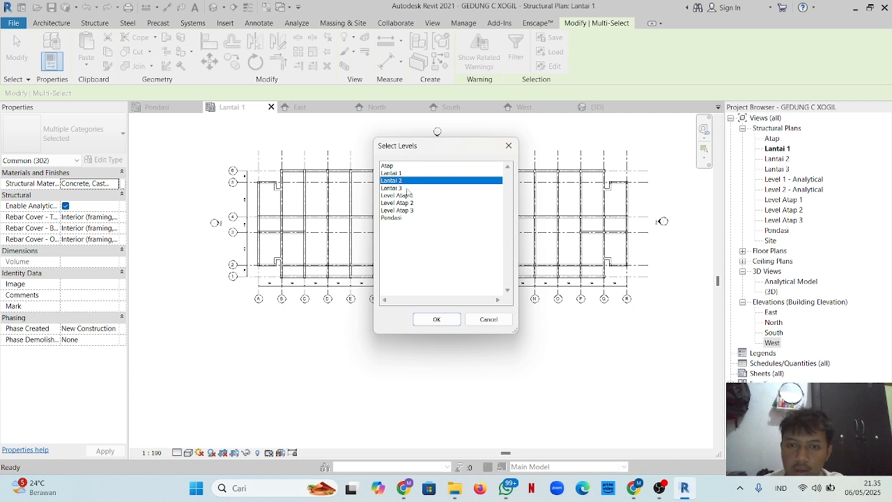
left_click(408, 190, "ctrl")
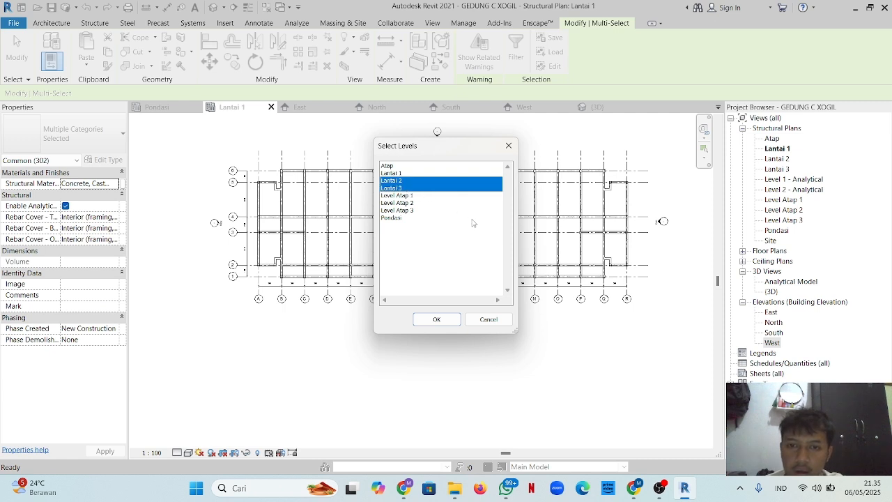
left_click(436, 320)
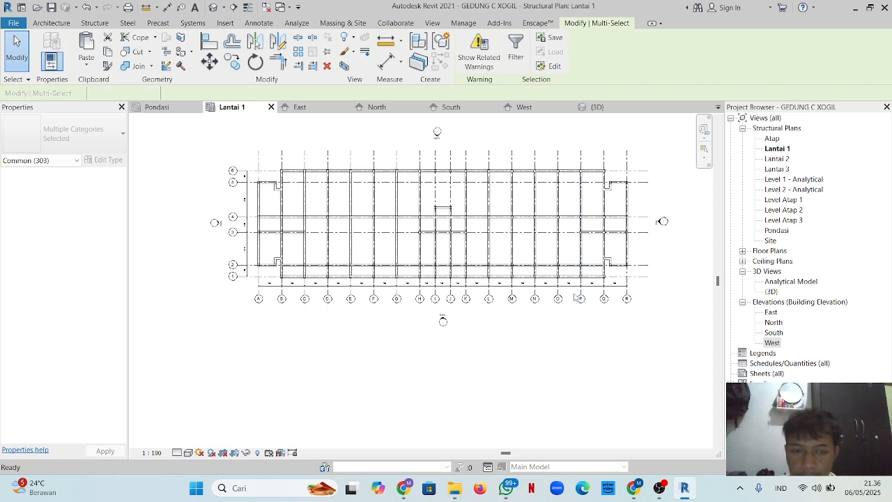
key("Escape")
scroll(578, 296, "up", 4)
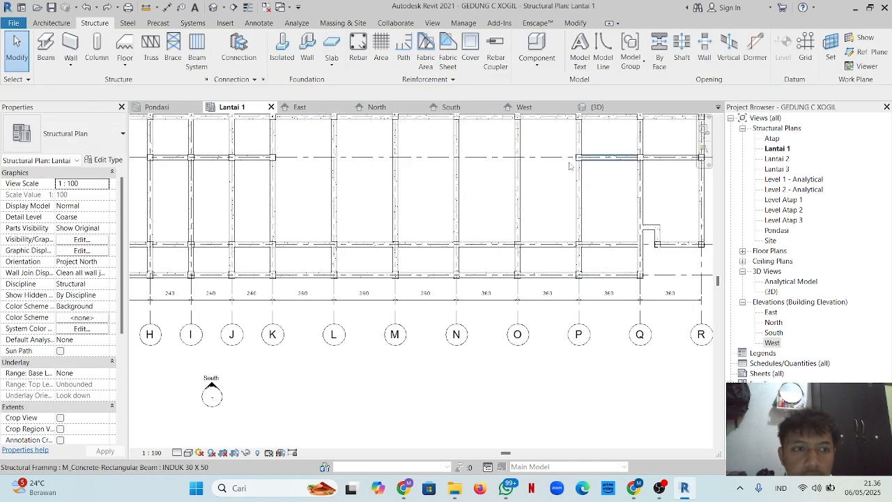
left_click(593, 107)
mouse_move(420, 364)
middle_mouse_down("shift")
mouse_move(484, 355)
mouse_move(496, 366)
mouse_move(427, 350)
middle_mouse_up("shift")
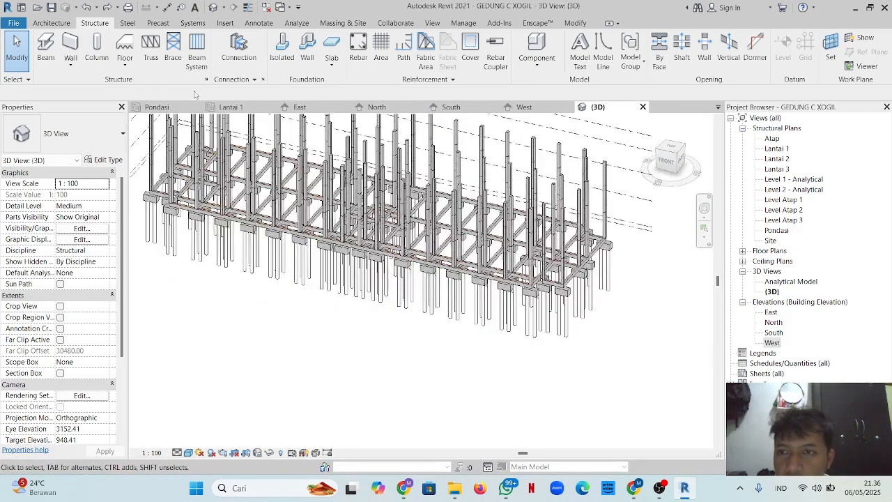
left_click(230, 106)
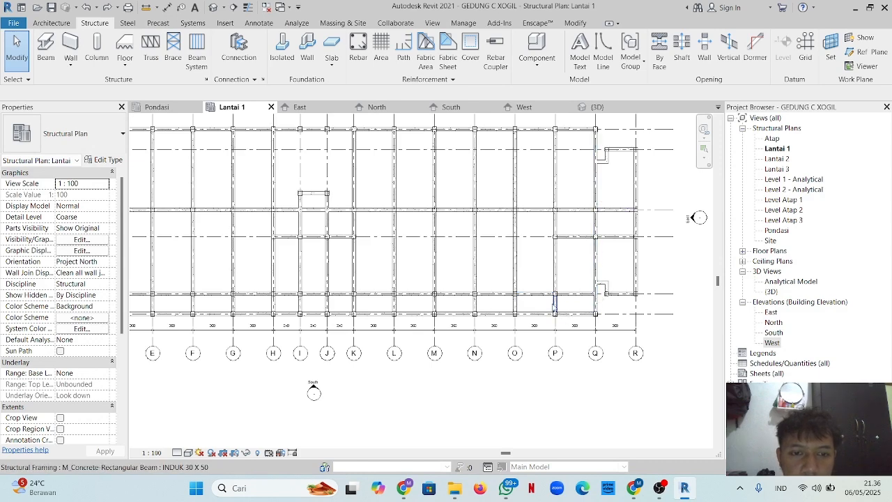
scroll(558, 305, "down", 3)
left_click_drag(247, 197, 625, 312)
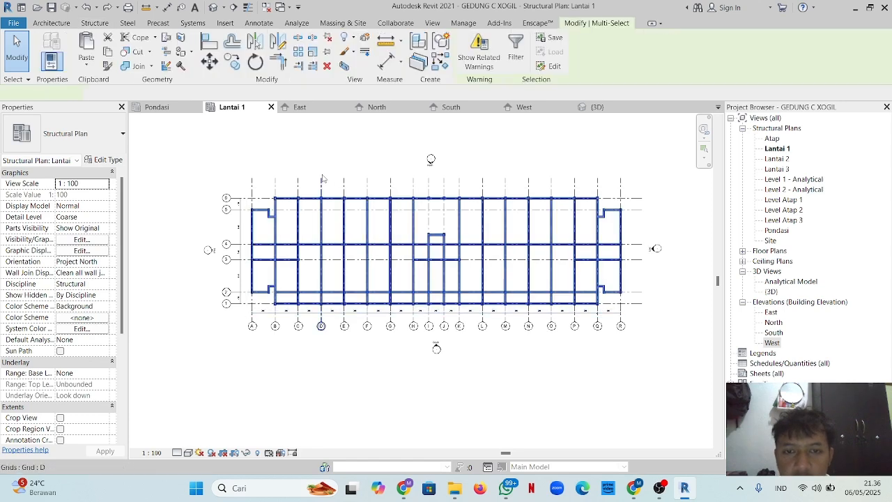
left_click(109, 53)
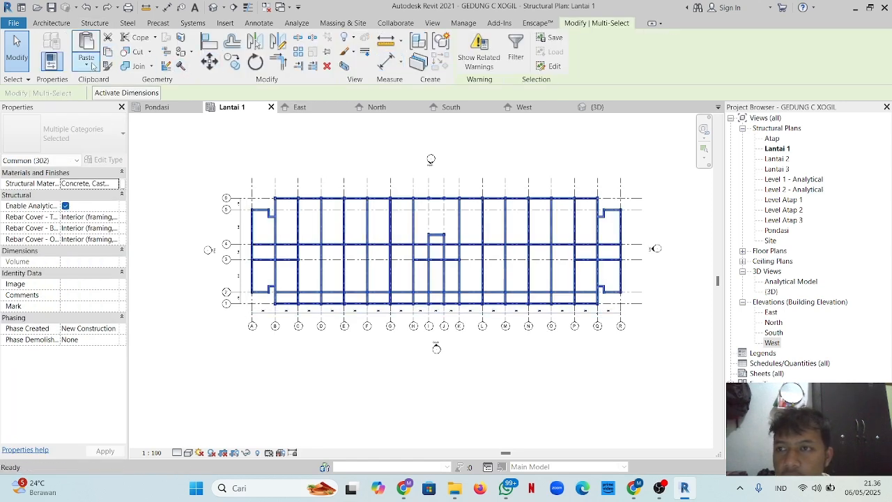
left_click(86, 61)
key("Escape")
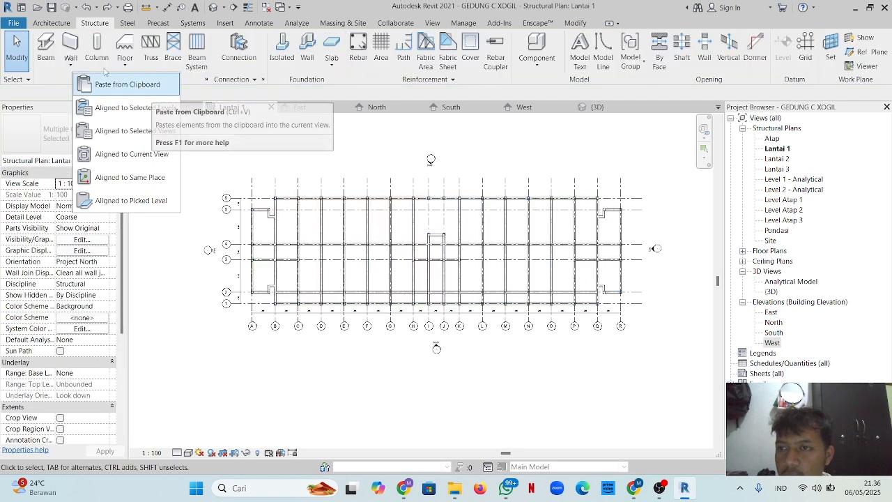
left_click(207, 151)
- Select all structural elements on the Lantai 1 plan and filter out the structural columns, keeping only the structural framing
left_click_drag(244, 188, 631, 313)
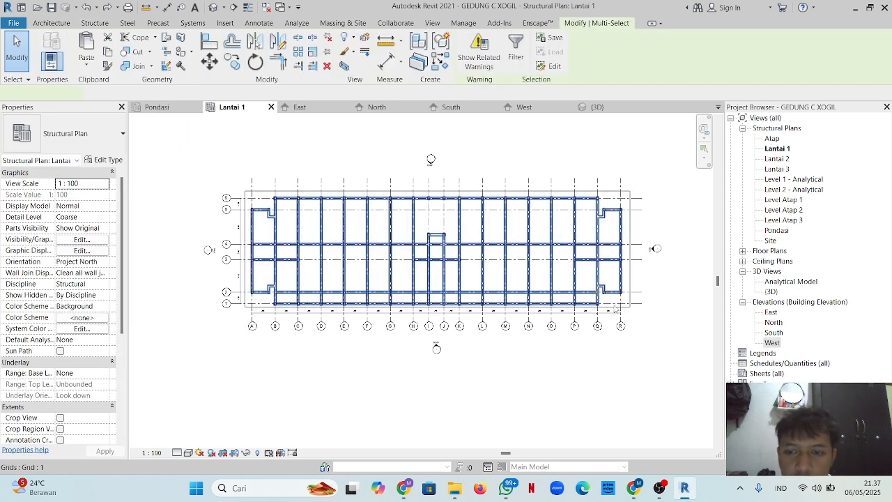
left_click(516, 49)
left_click(497, 190)
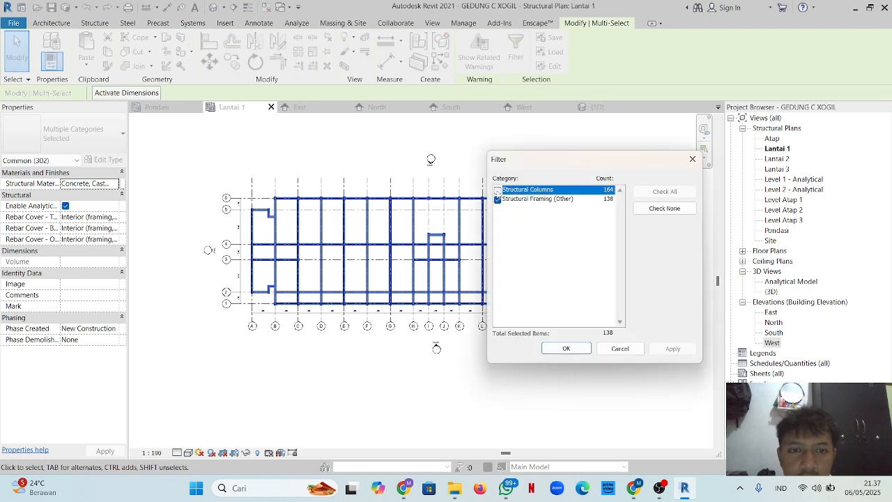
left_click(569, 345)
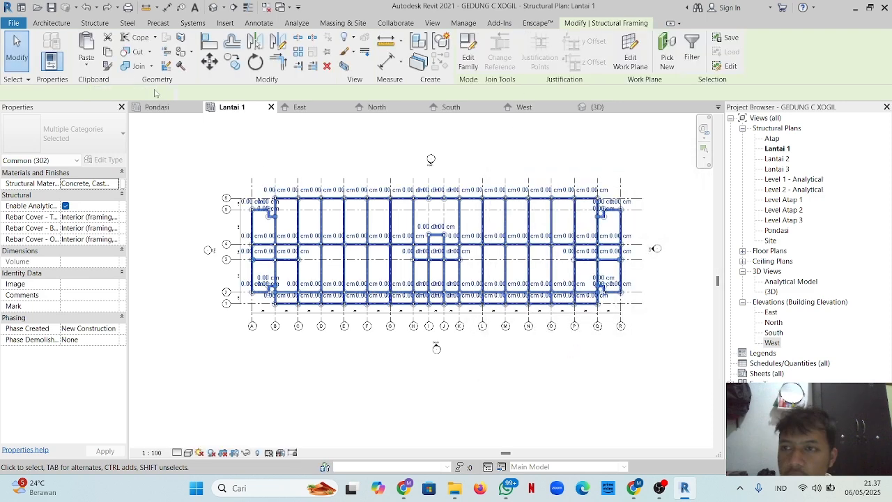
- Copy the selected beams, paste them aligned to levels Lantai 2 and Lantai 3, and check them in 3D
left_click(86, 61)
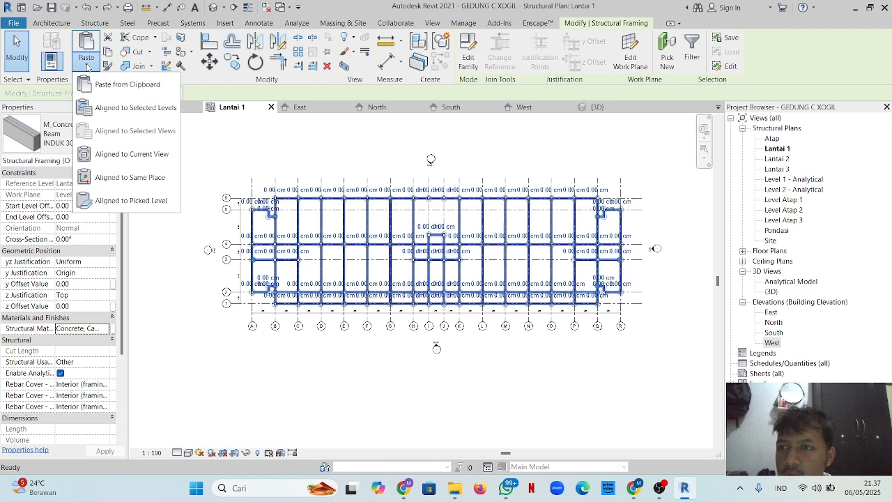
left_click(129, 104)
left_click(402, 181)
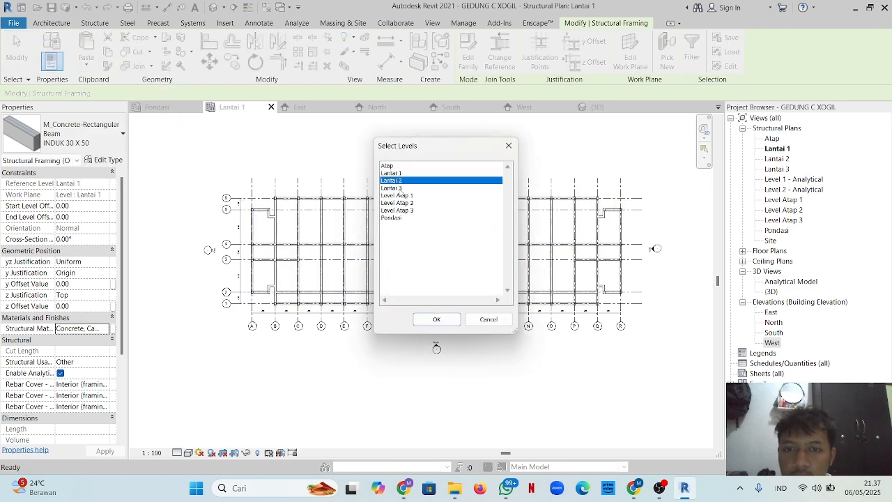
left_click(398, 188, "ctrl")
left_click(436, 319)
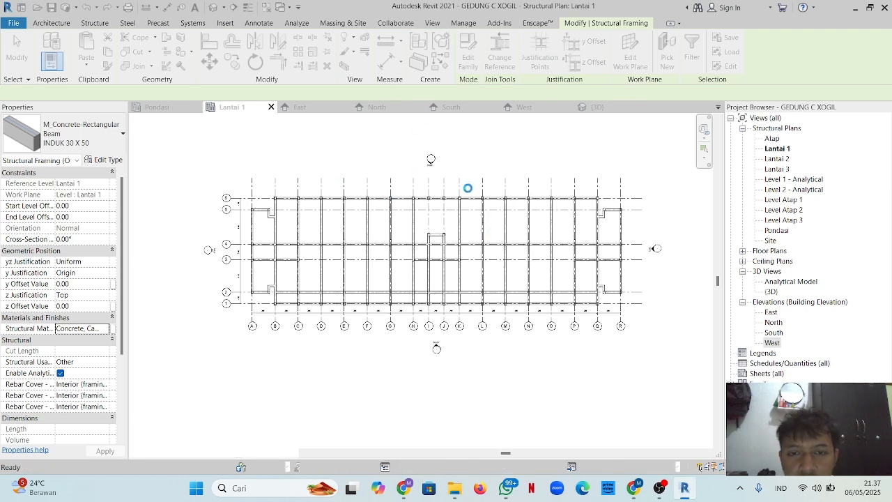
left_click(586, 108)
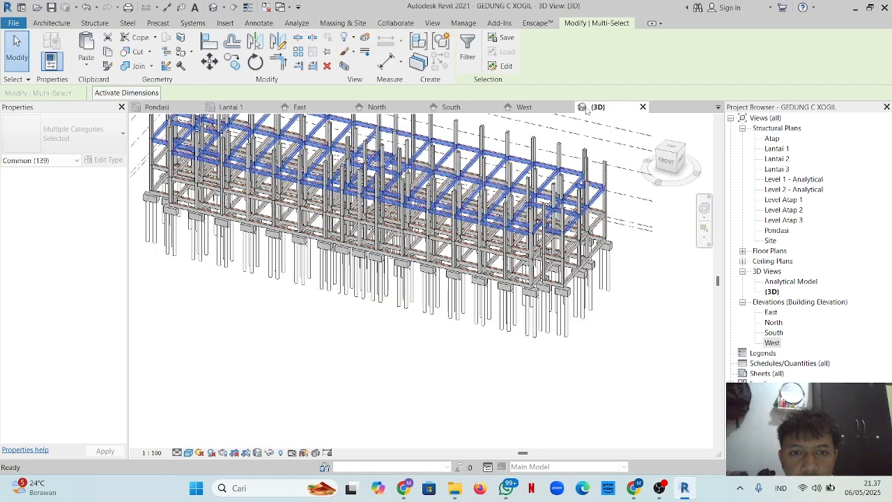
left_click(433, 367)
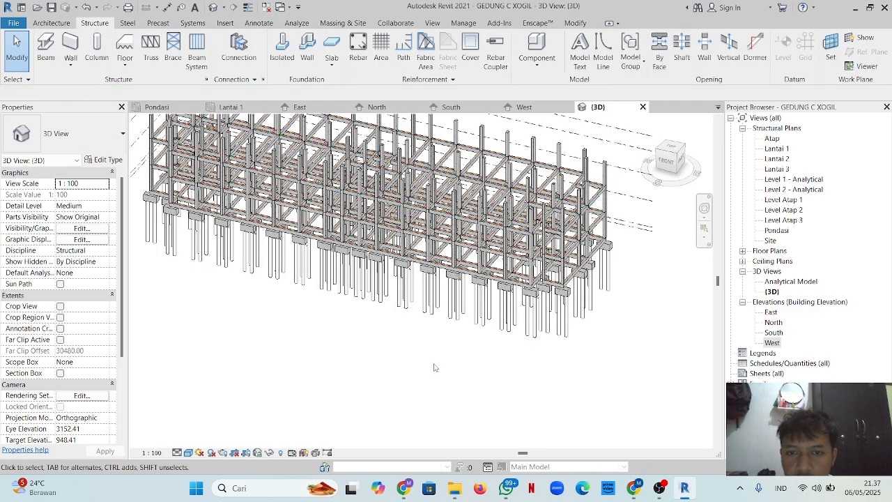
middle_click_drag(434, 367, 402, 325, "shift")
scroll(348, 309, "down", 2)
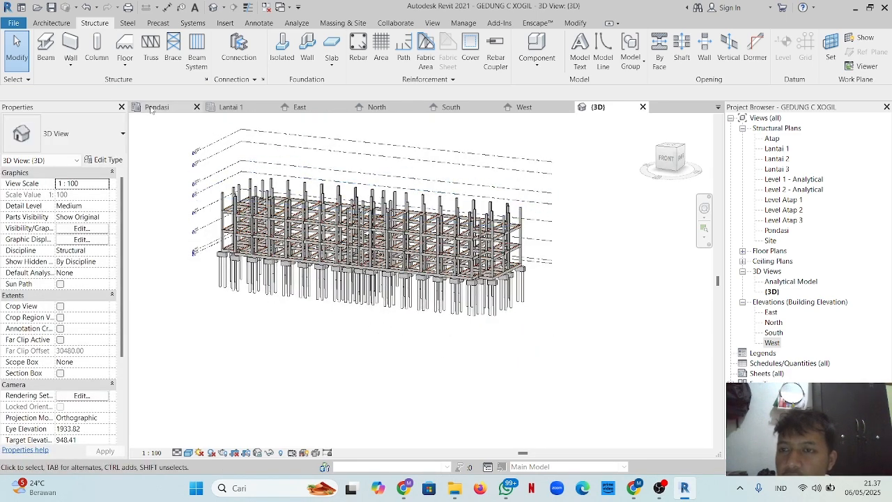
- Return to the Lantai 1 plan, select all elements again and exclude the structural columns from the selection
left_click(228, 106)
left_click_drag(247, 193, 633, 317)
left_click(515, 48)
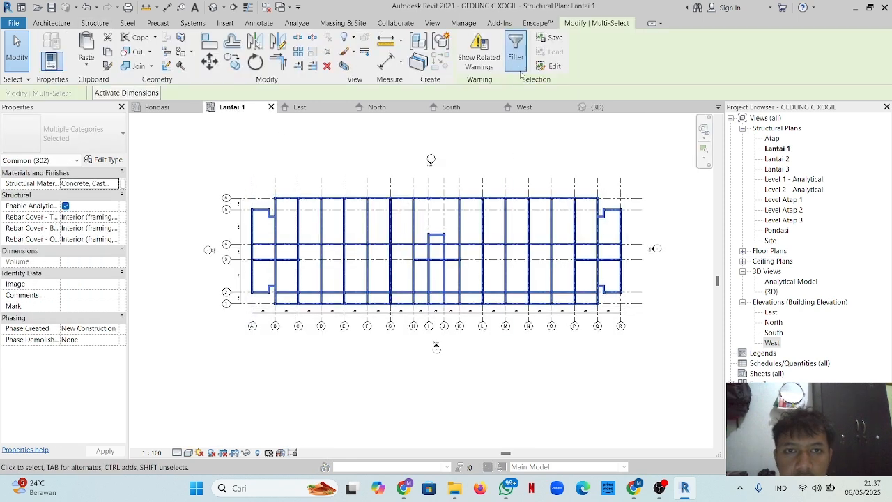
left_click(497, 189)
left_click(566, 349)
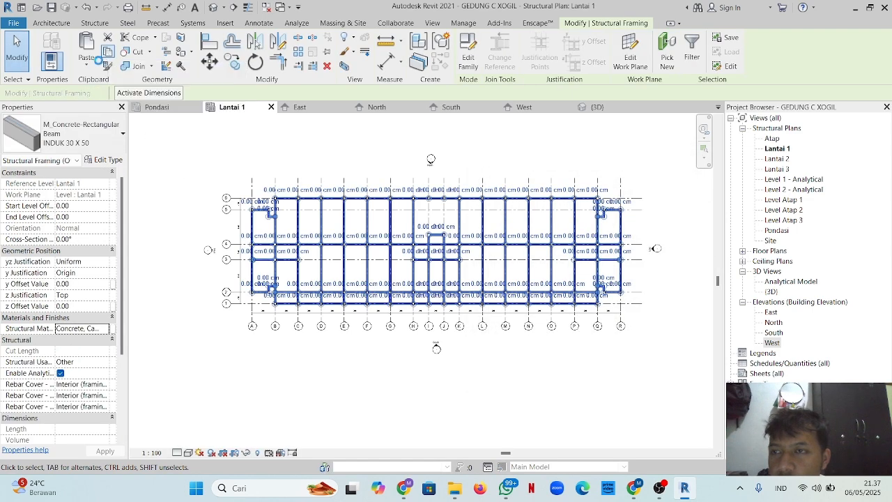
- Copy the Lantai 1 beams, paste them aligned to the Atap level, and open the Atap structural plan
left_click(92, 65)
left_click(109, 108)
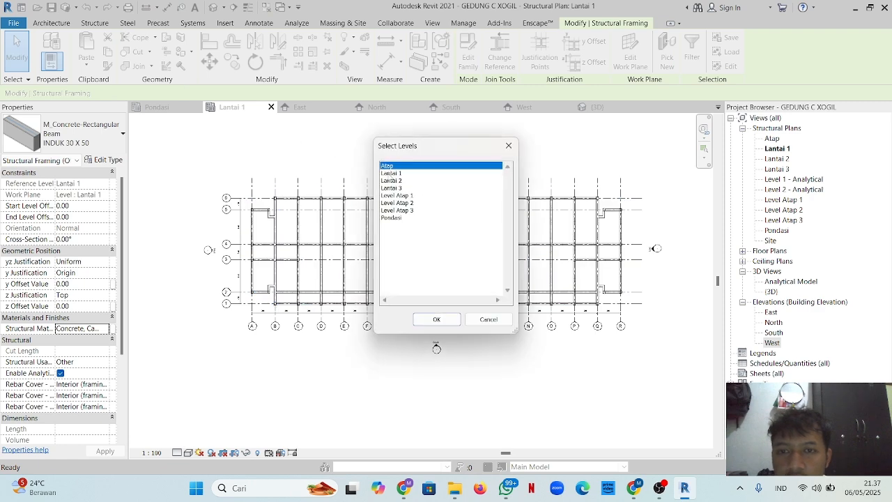
left_click(438, 319)
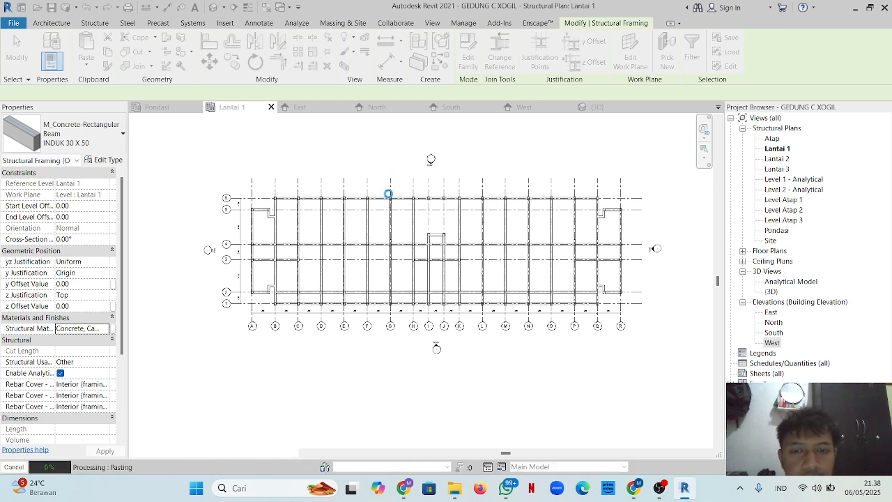
left_click(782, 200)
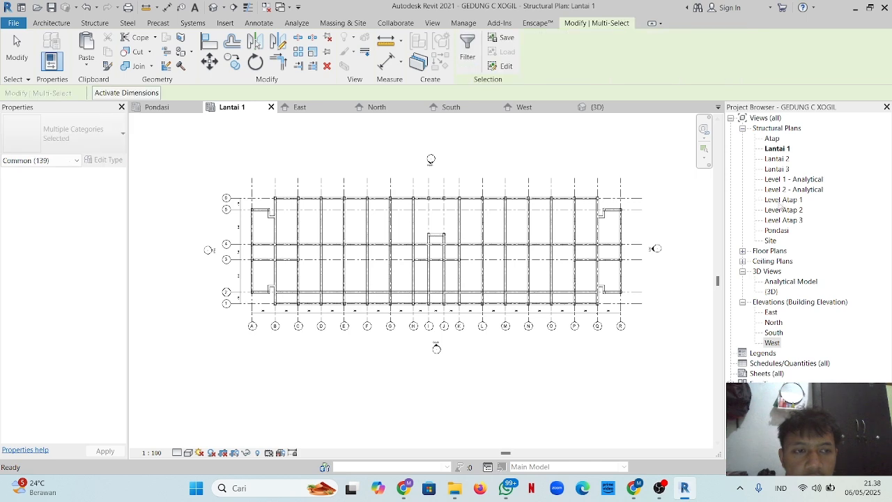
double_click(765, 200)
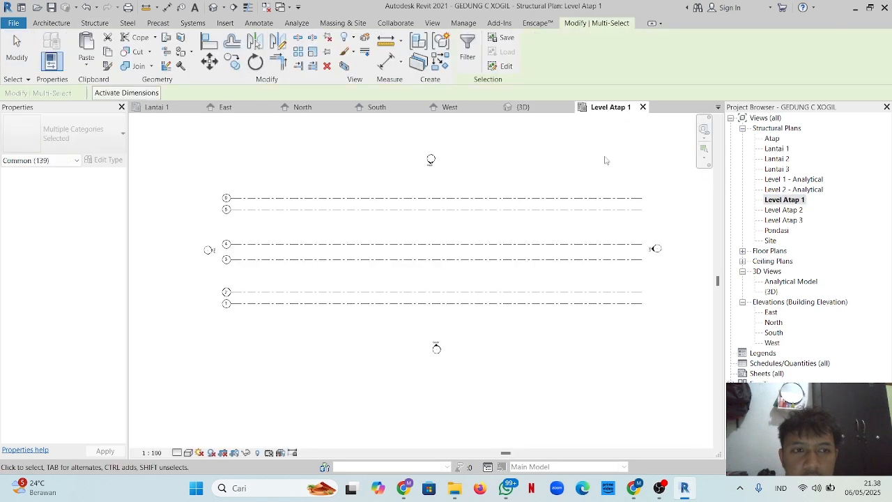
left_click(772, 138)
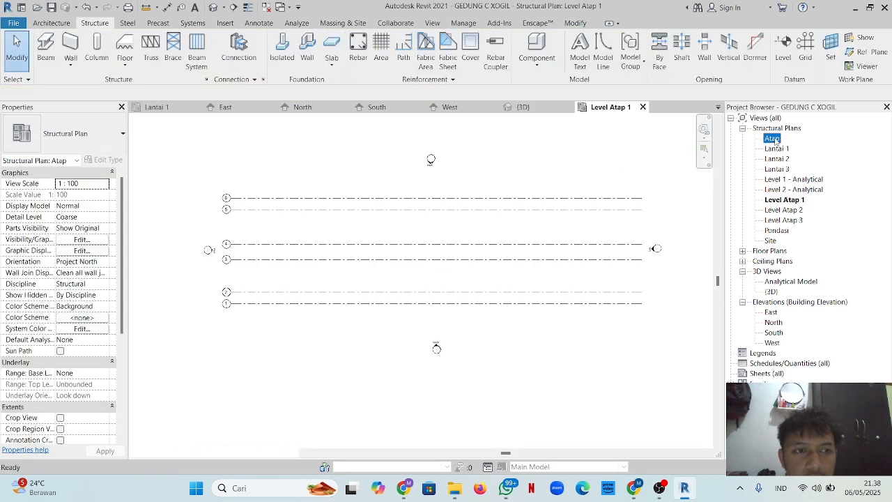
double_click(772, 139)
left_click(301, 179)
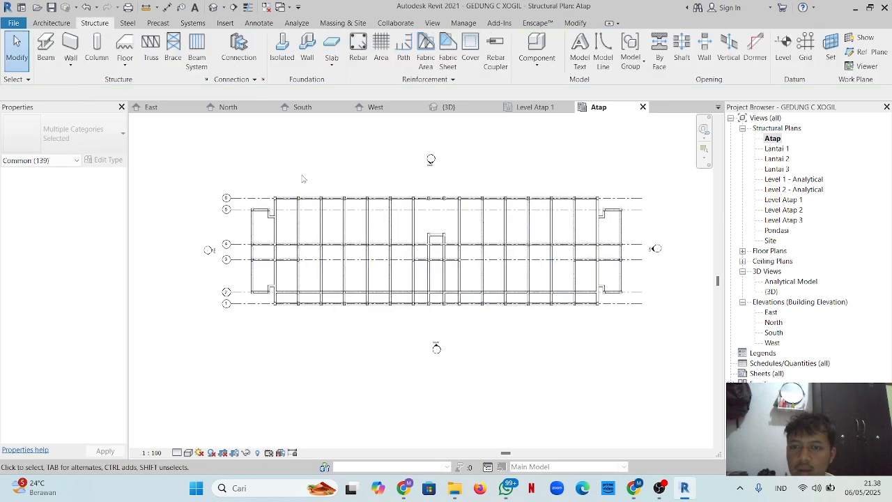
scroll(275, 237, "up", 3)
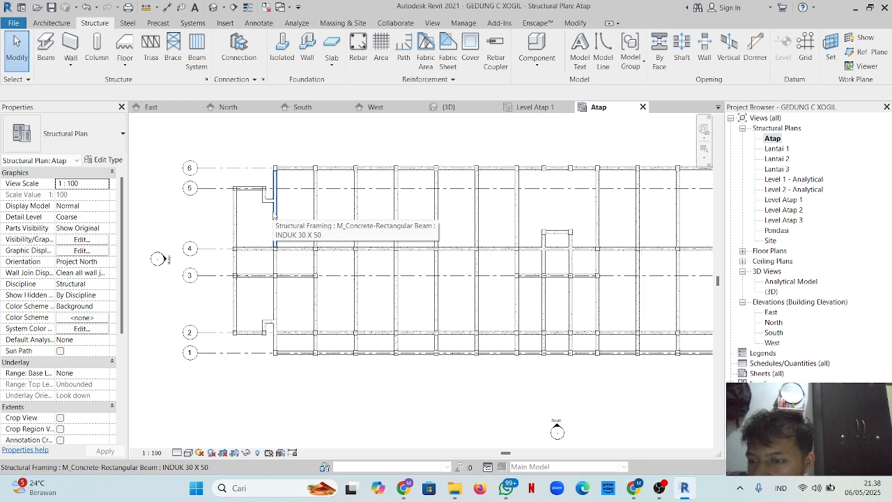
left_click(256, 249)
left_click(256, 276, "ctrl")
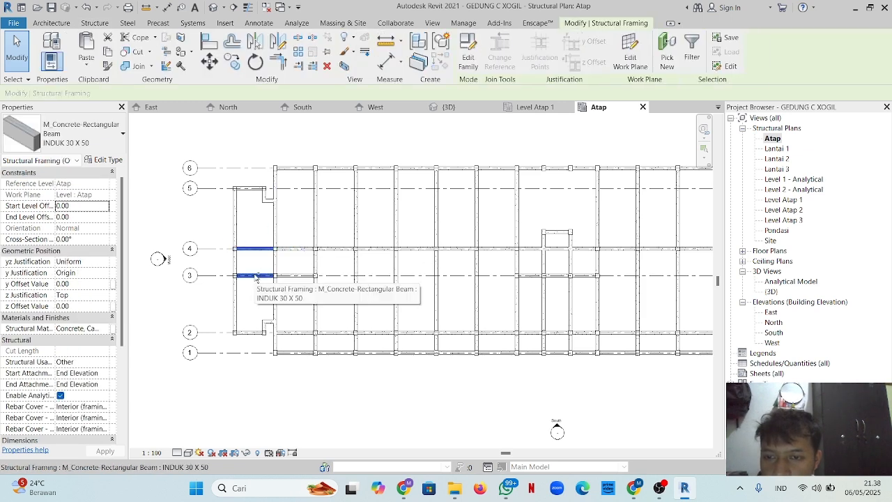
left_click(296, 249, "ctrl")
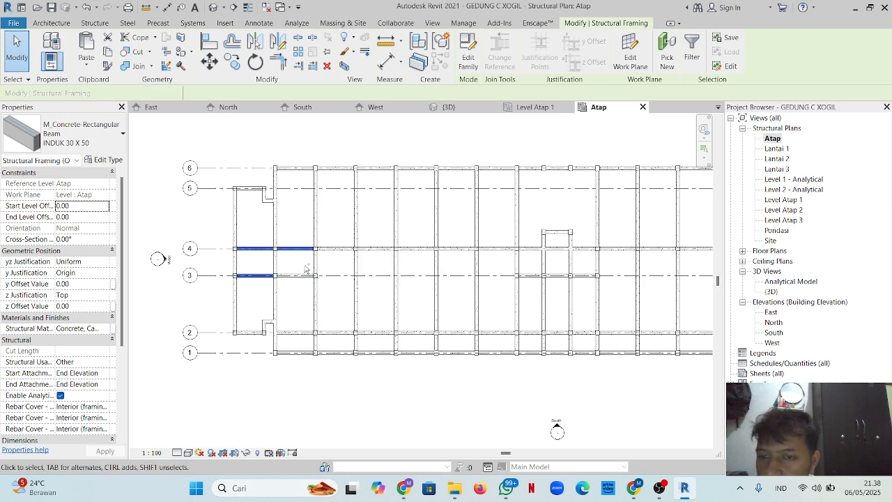
left_click(295, 276, "ctrl")
left_click(318, 230, "ctrl")
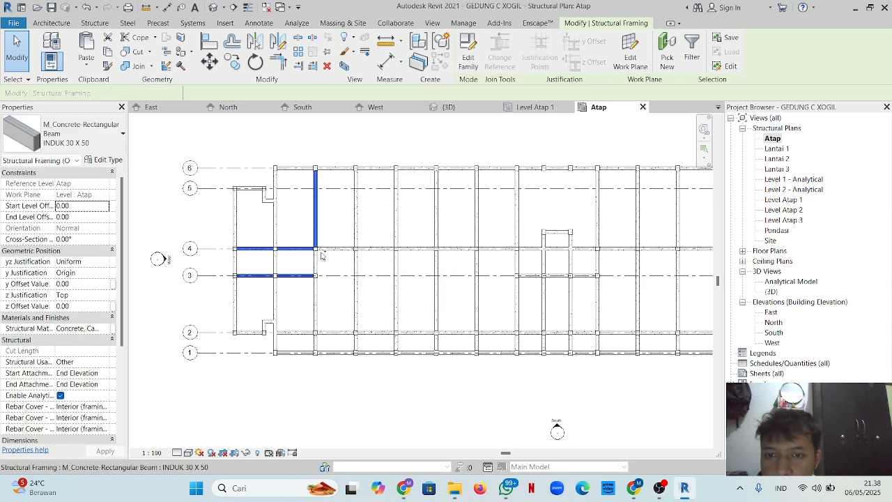
left_click(320, 300, "ctrl")
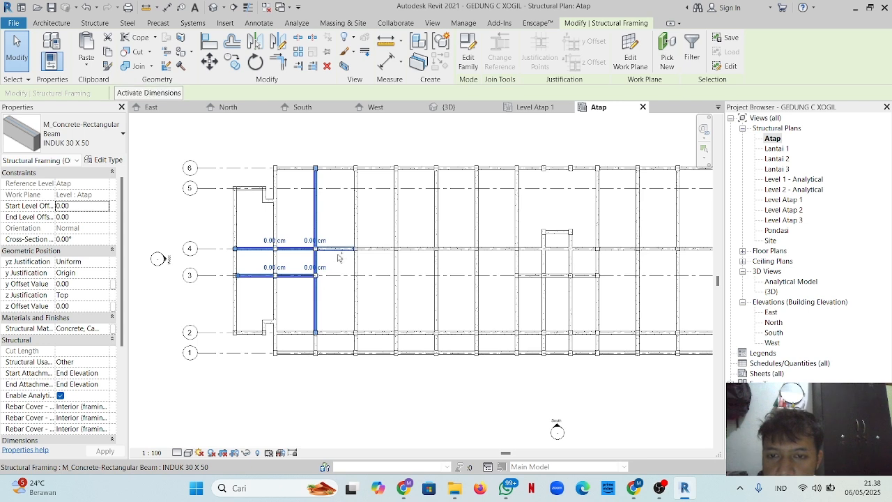
left_click(340, 249, "ctrl")
left_click(359, 237, "ctrl")
left_click(360, 236, "ctrl")
left_click(359, 268, "ctrl")
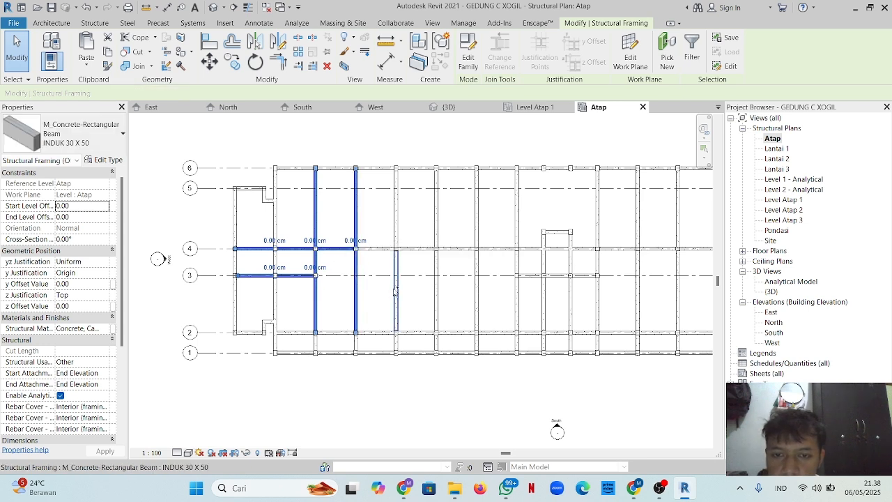
left_click(395, 290, "ctrl")
left_click(372, 332, "ctrl")
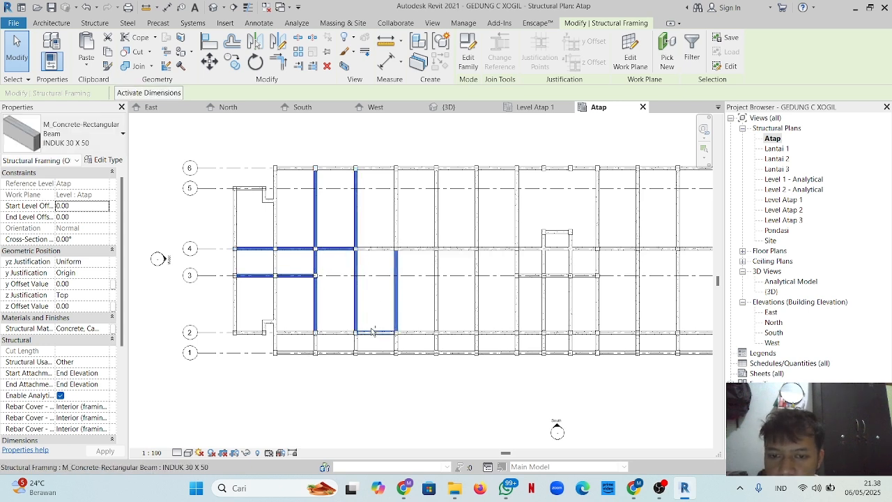
left_click(336, 332, "ctrl")
left_click(298, 332, "ctrl")
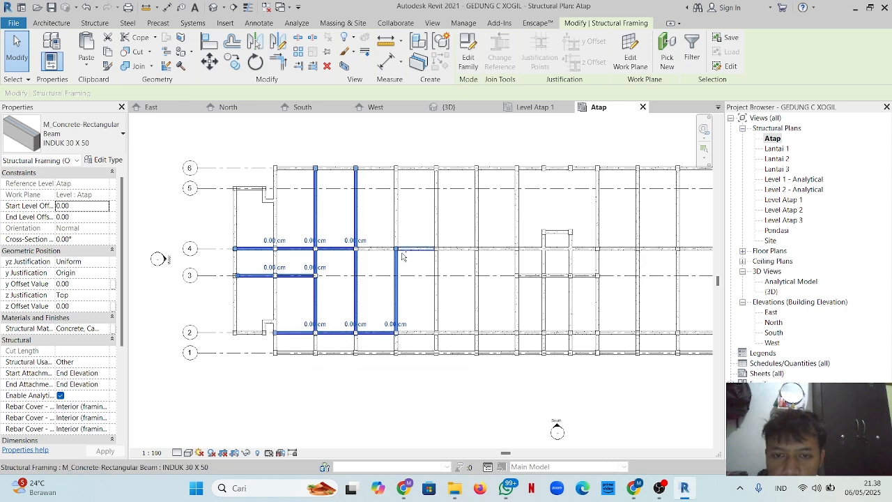
left_click(401, 253, "ctrl")
left_click(395, 209, "ctrl")
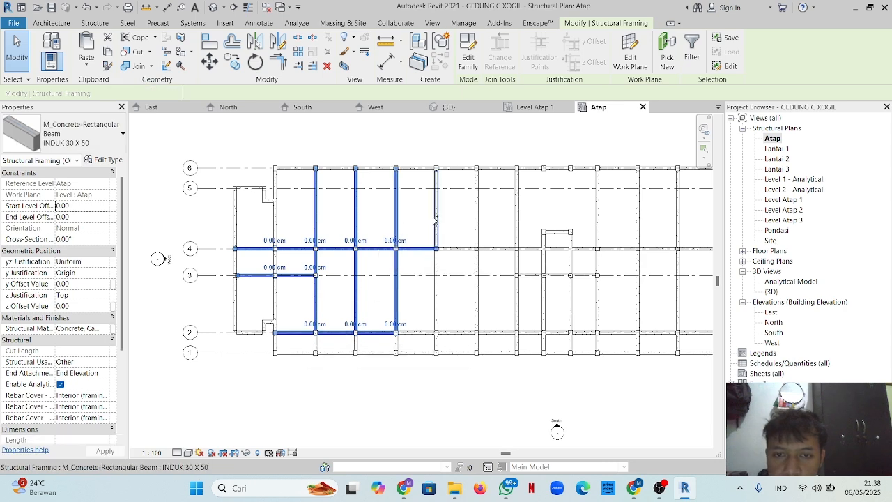
left_click(477, 217, "ctrl")
left_click(516, 213, "ctrl")
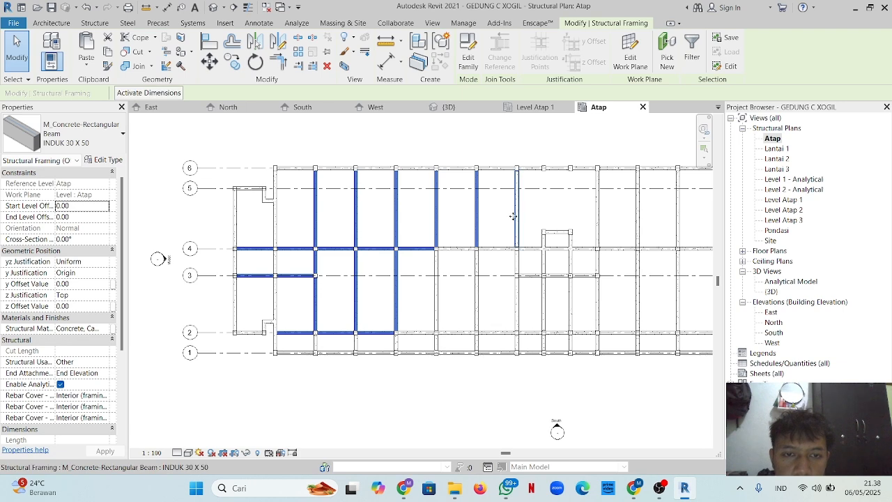
left_click(499, 257, "ctrl")
left_click(460, 256, "ctrl")
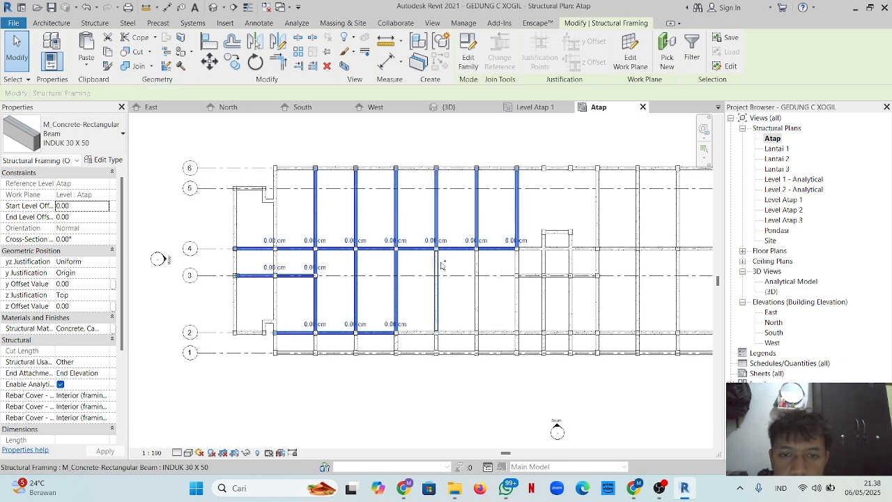
left_click(439, 268, "ctrl")
left_click(476, 268, "ctrl")
left_click(454, 333, "ctrl")
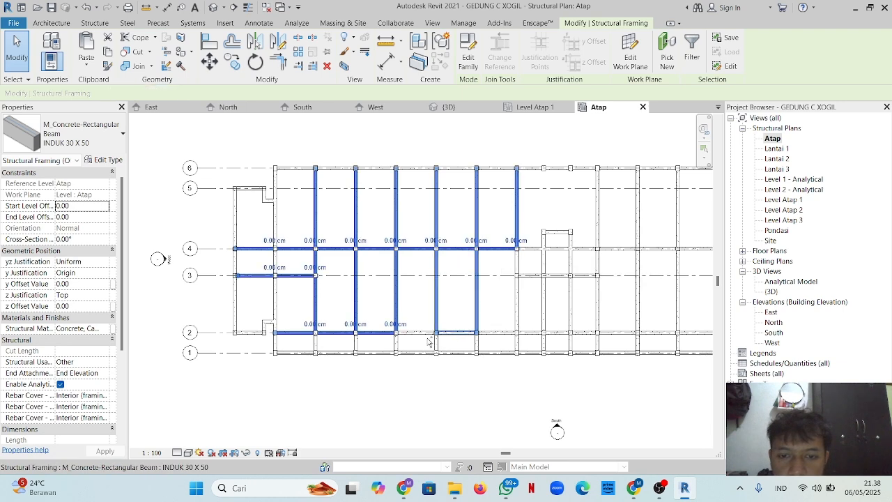
left_click(426, 334, "ctrl")
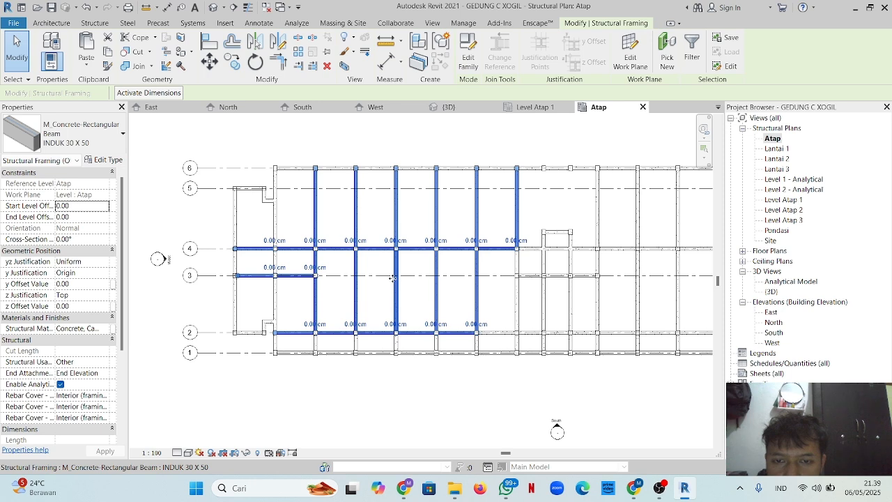
key("Escape")
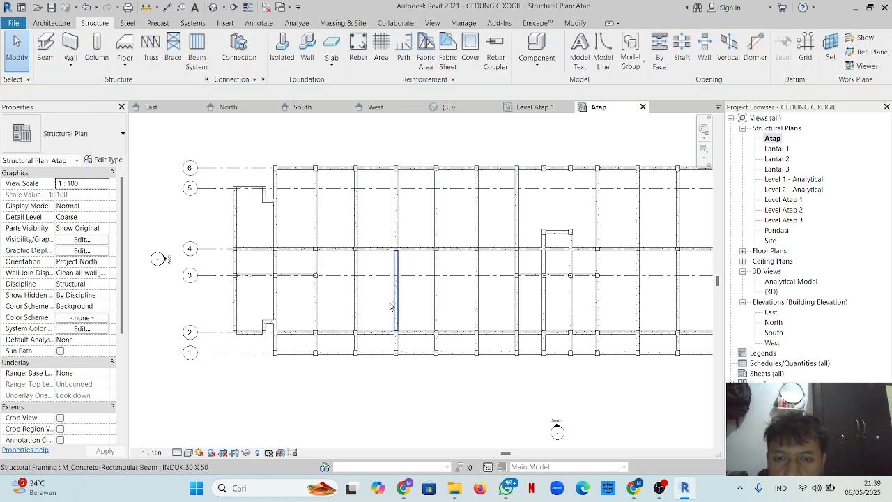
- Delete the western half's interior Atap beams along grids 2, 3 and 4, the intermediate cross beams between grids 2 and 6, and the small projecting frame
left_click(315, 301)
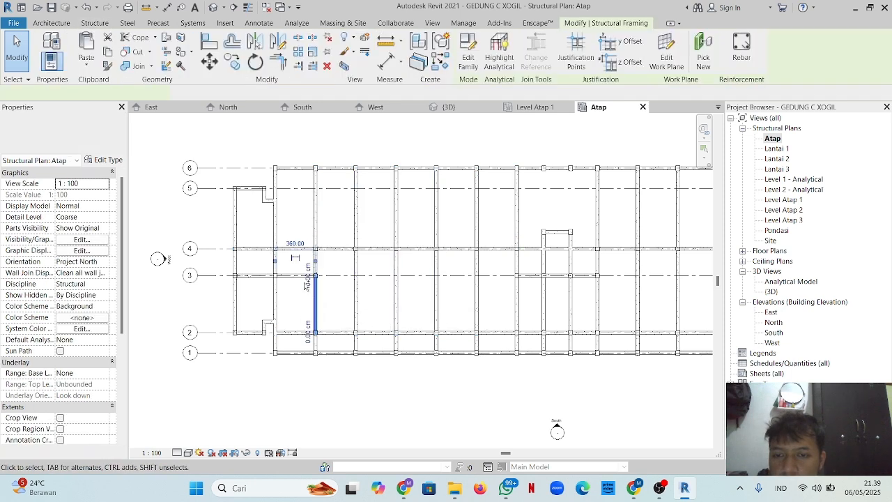
left_click(305, 278, "ctrl")
left_click(300, 249, "ctrl")
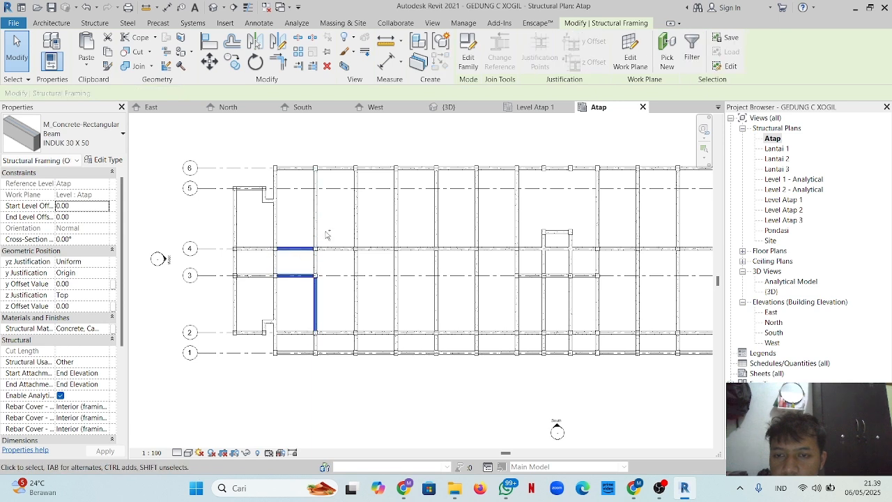
left_click(316, 230, "ctrl")
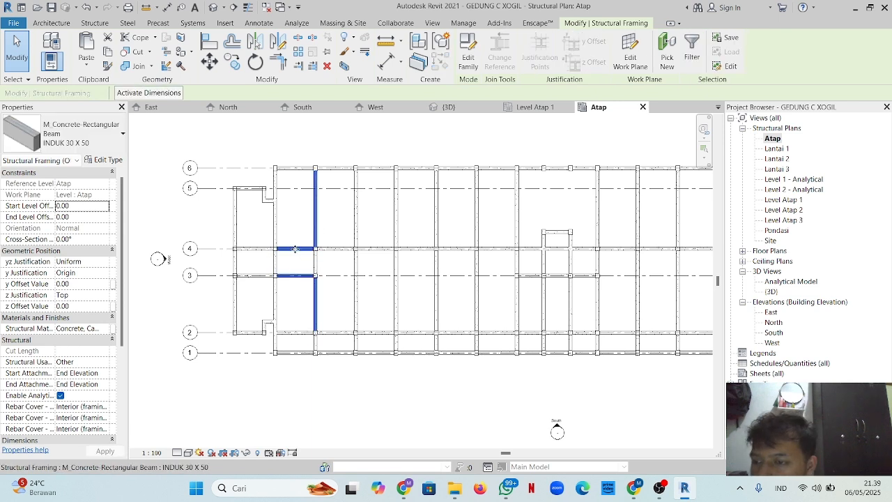
left_click(317, 259, "ctrl")
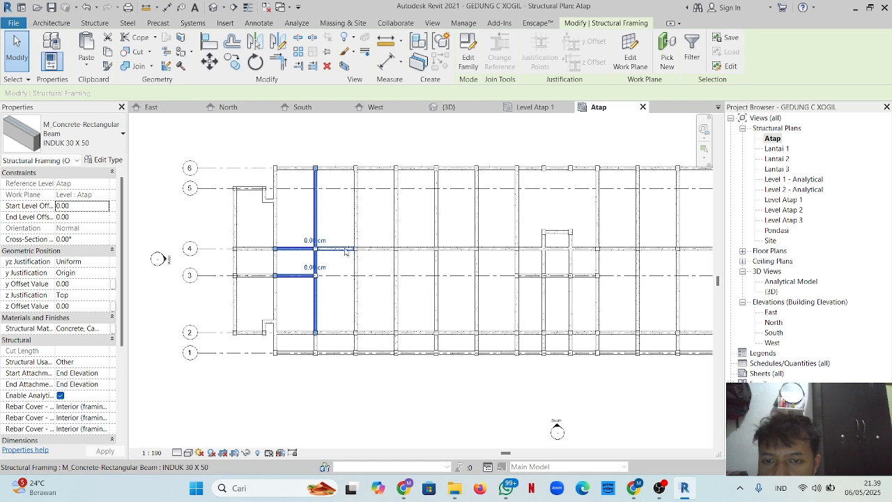
left_click(346, 249, "ctrl")
left_click(359, 273, "ctrl")
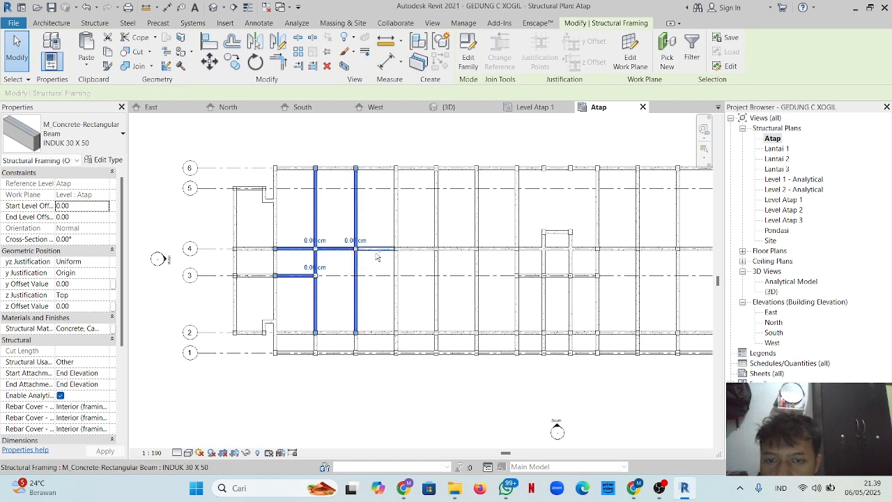
left_click(377, 250, "ctrl")
left_click(342, 333, "ctrl")
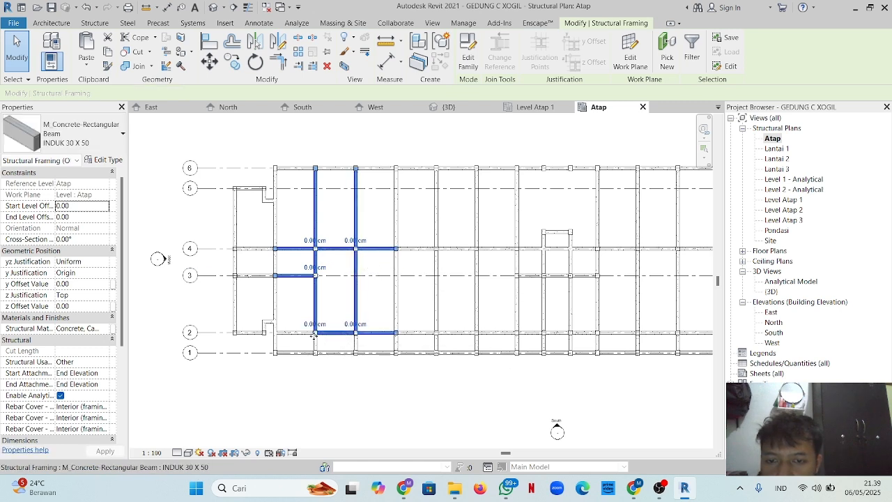
left_click(296, 333, "ctrl")
left_click(421, 249, "ctrl")
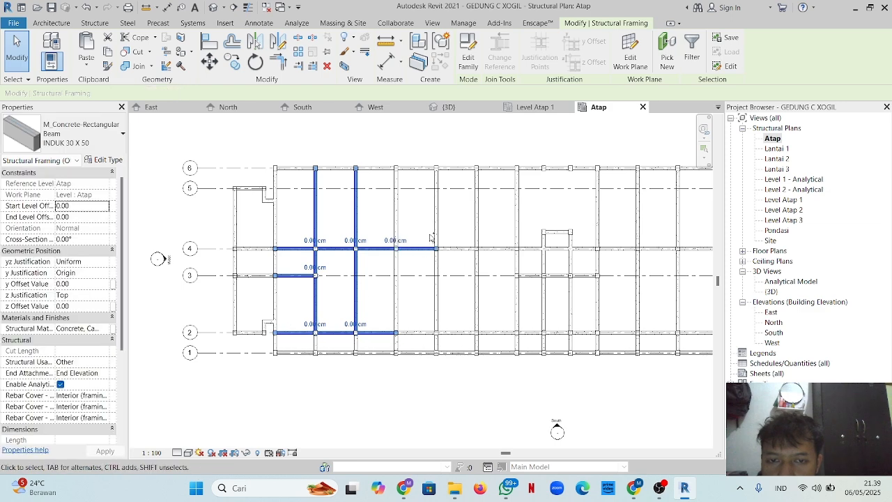
left_click(437, 241, "ctrl")
left_click(437, 263, "ctrl")
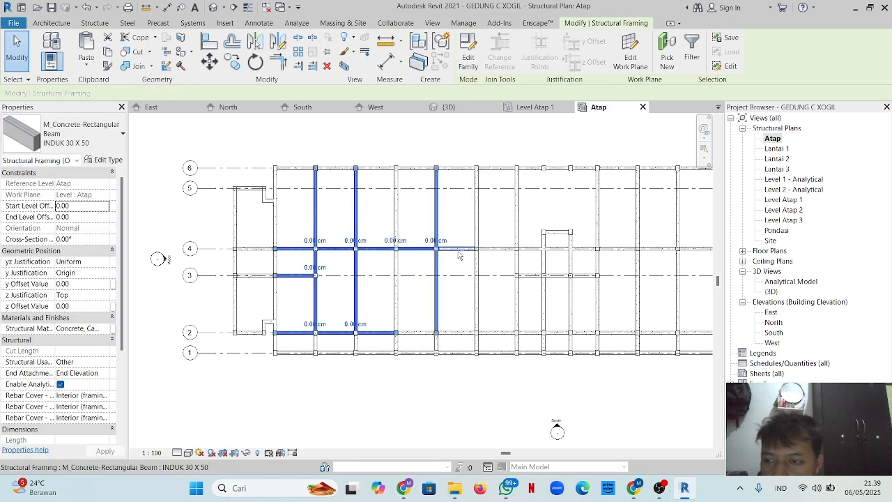
left_click(457, 256, "ctrl")
left_click(478, 228, "ctrl")
left_click(480, 224, "ctrl")
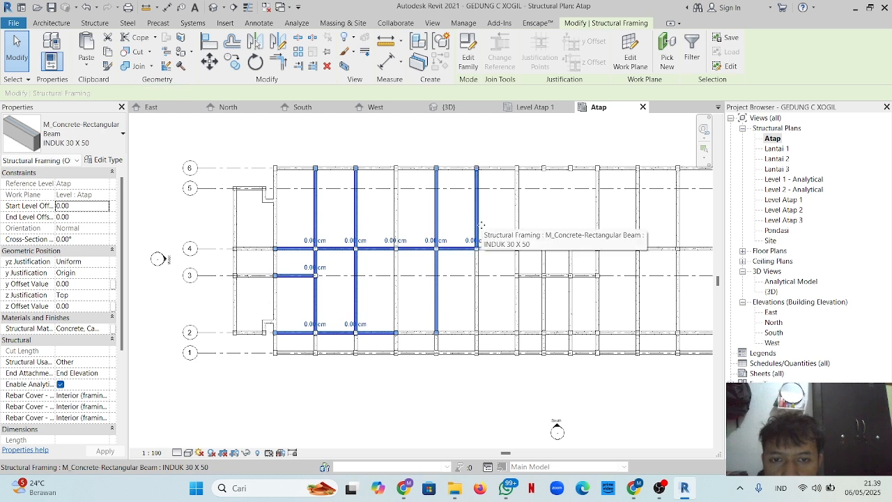
left_click(480, 271, "ctrl")
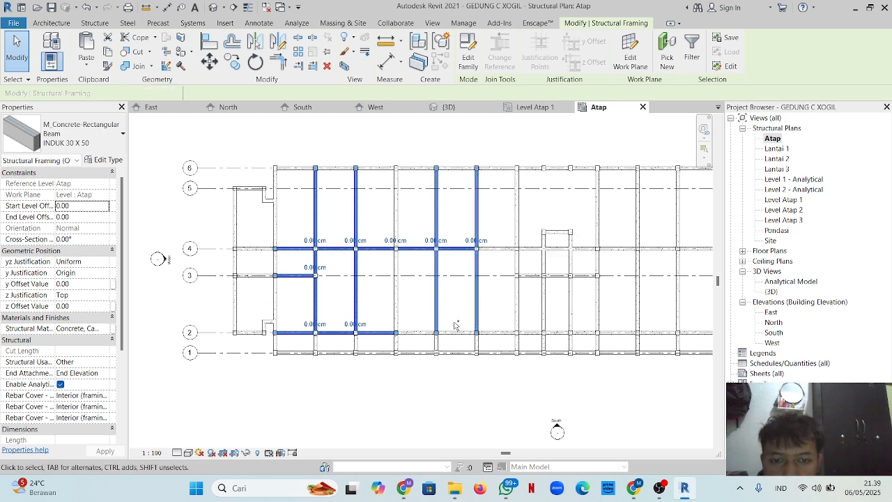
left_click(422, 333, "ctrl")
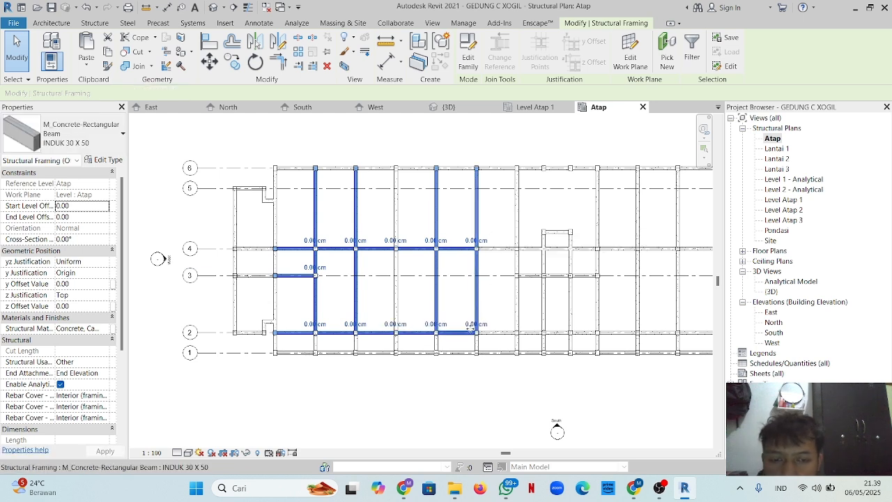
left_click(492, 332, "ctrl")
left_click(498, 251, "ctrl")
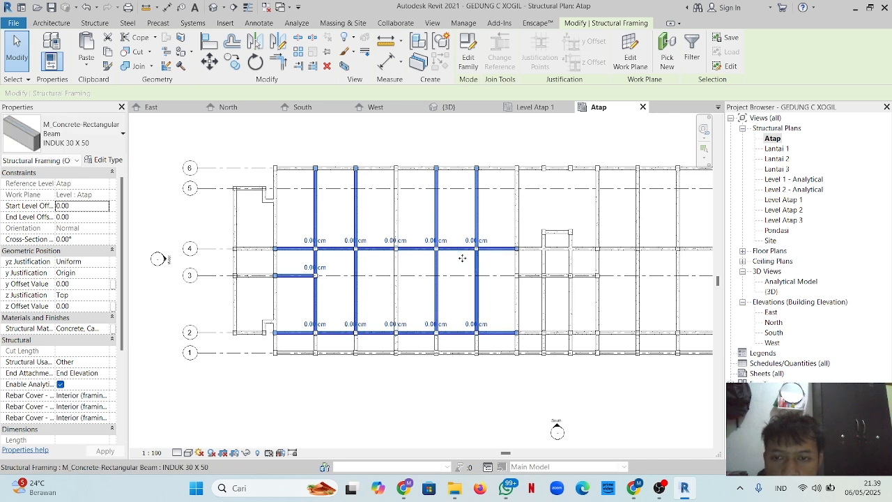
left_click(262, 274, "ctrl")
left_click(261, 252, "ctrl")
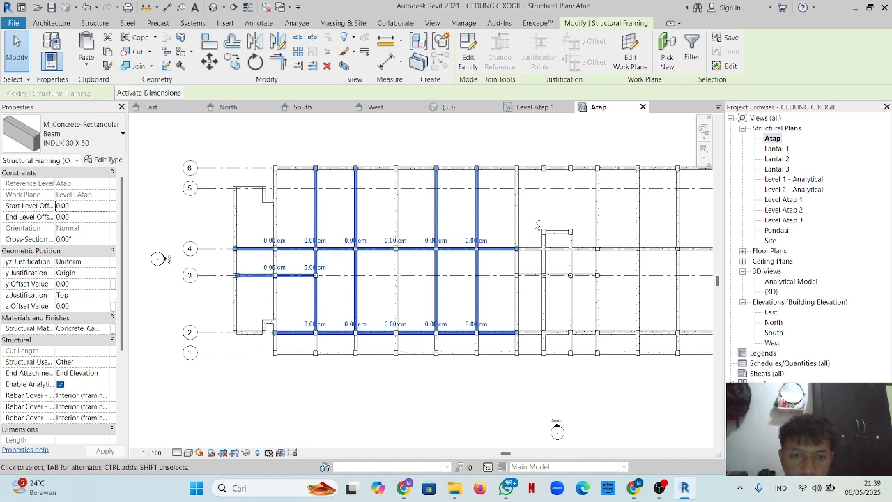
left_click(536, 251, "ctrl")
left_click(556, 233, "ctrl")
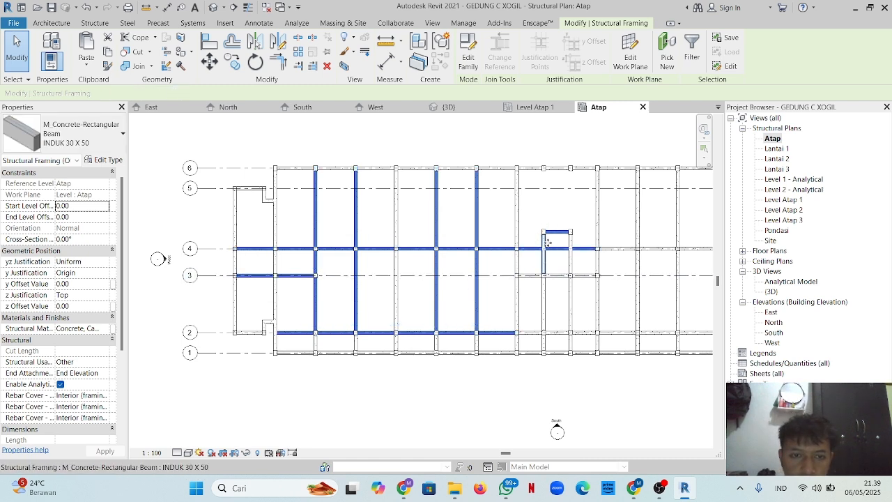
left_click(545, 246, "ctrl")
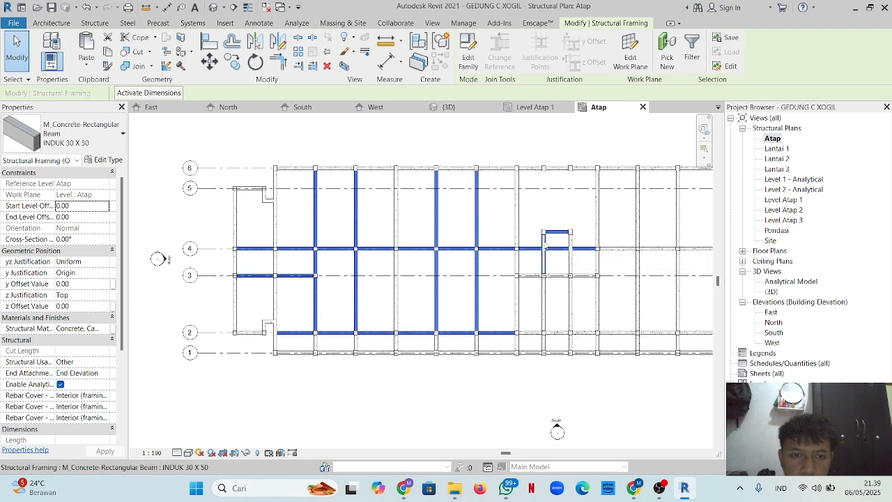
left_click(570, 252, "ctrl")
left_click(555, 275, "ctrl")
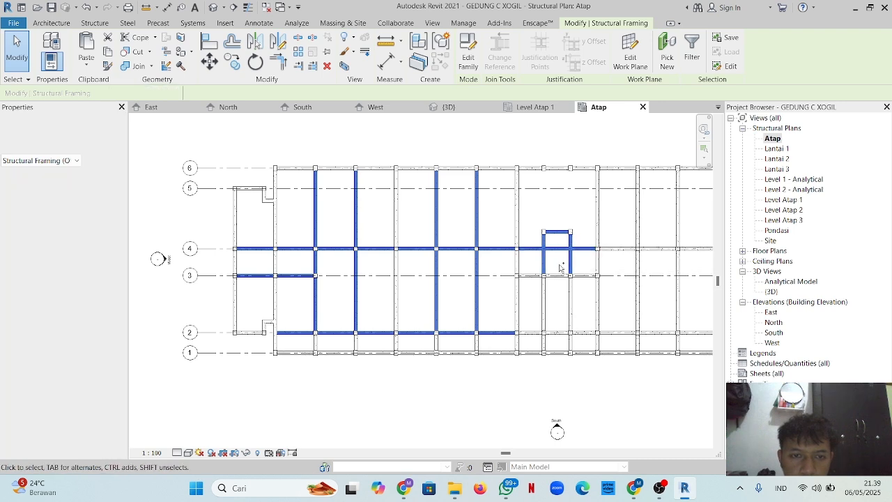
left_click(533, 276, "ctrl")
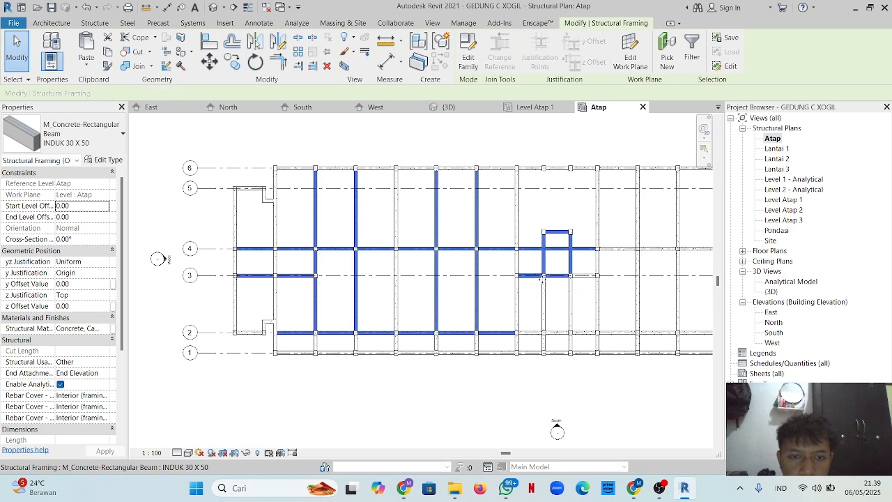
left_click(546, 291, "ctrl")
left_click(582, 276, "ctrl")
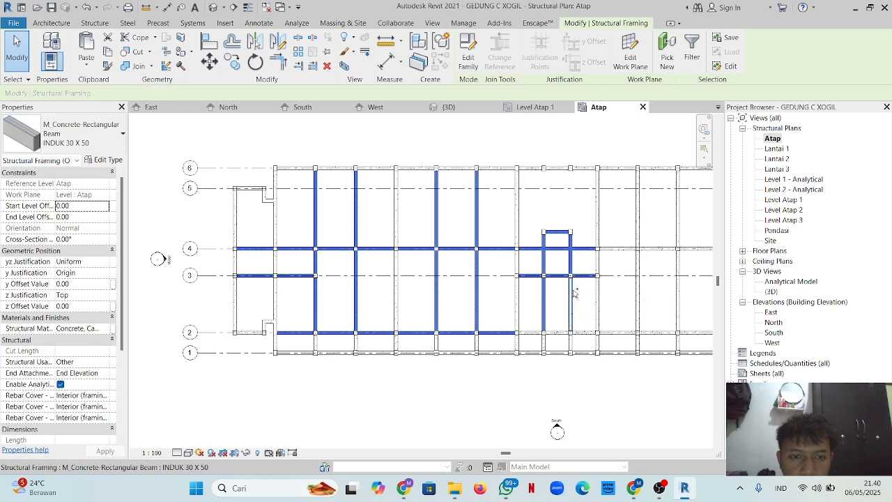
left_click(570, 307, "ctrl")
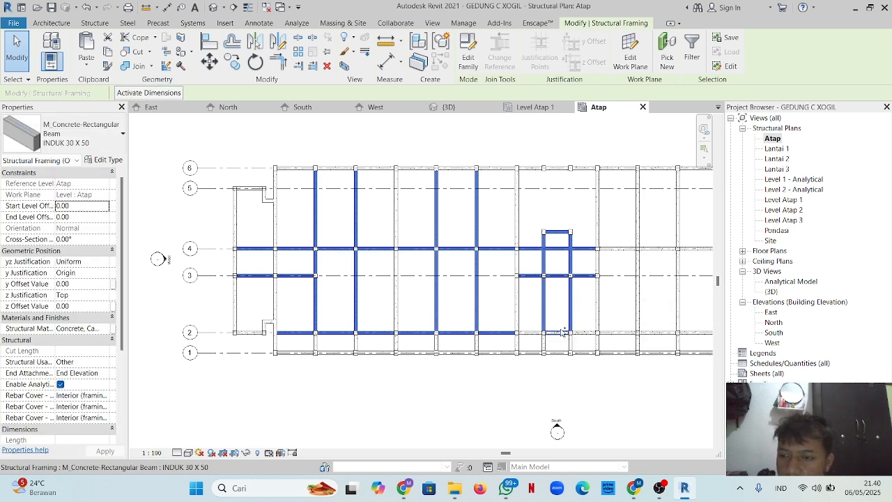
left_click(560, 333, "ctrl")
left_click(531, 333, "ctrl")
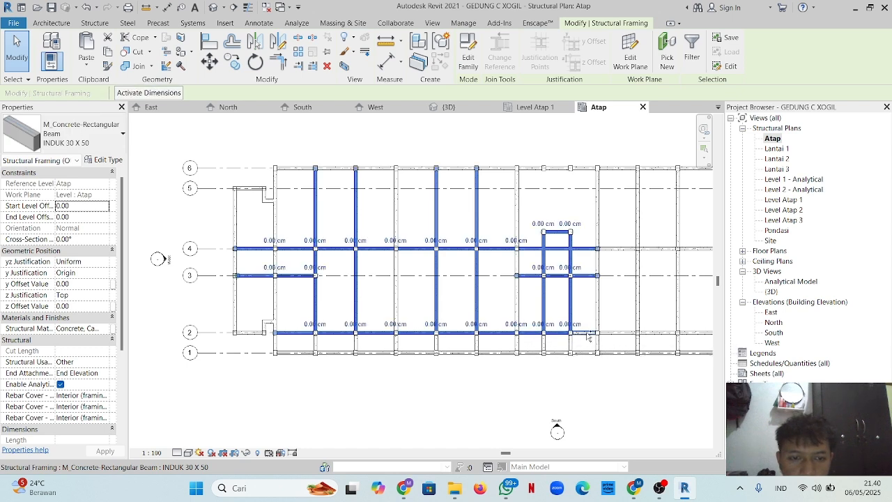
left_click(586, 333, "ctrl")
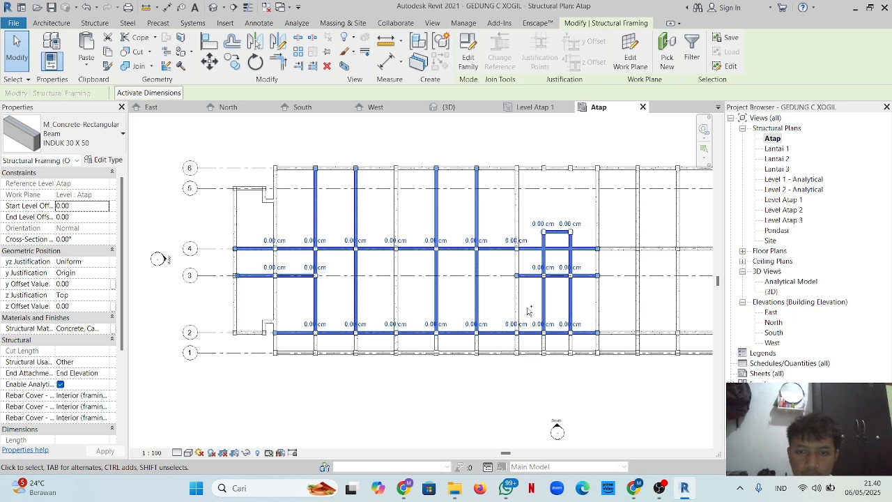
middle_click_drag(527, 311, 489, 313, "ctrl")
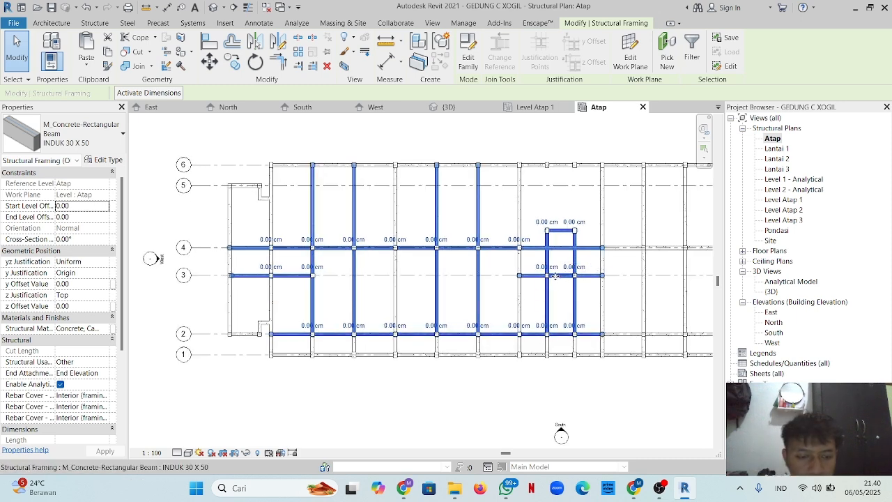
key("Delete")
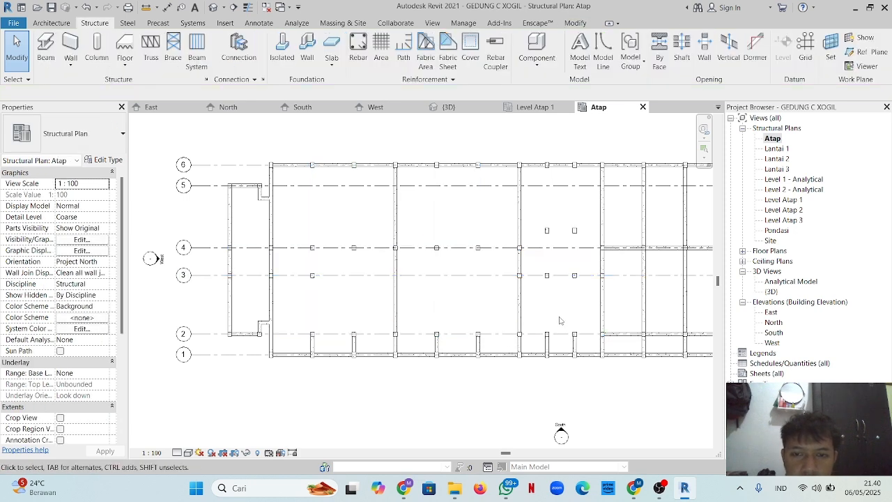
- Delete the six short intermediate beams between grids 1 and 2 in the western half of the Atap plan
scroll(557, 321, "down", 2)
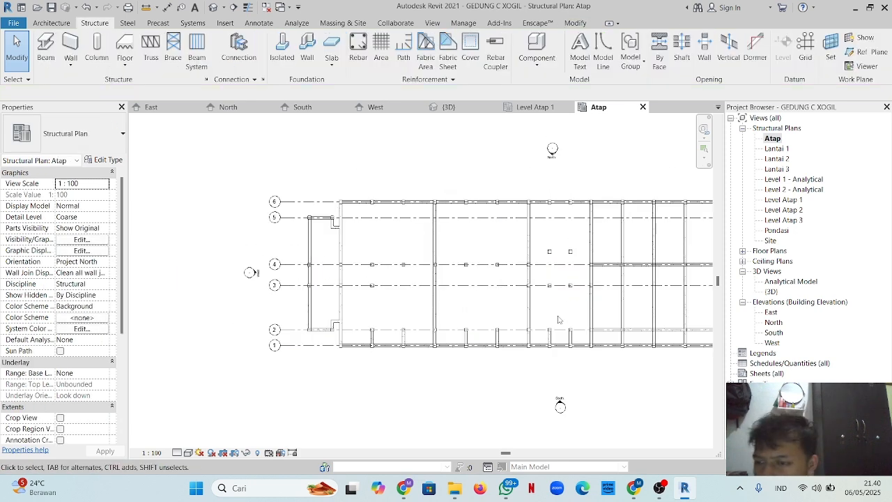
middle_click_drag(558, 320, 486, 316)
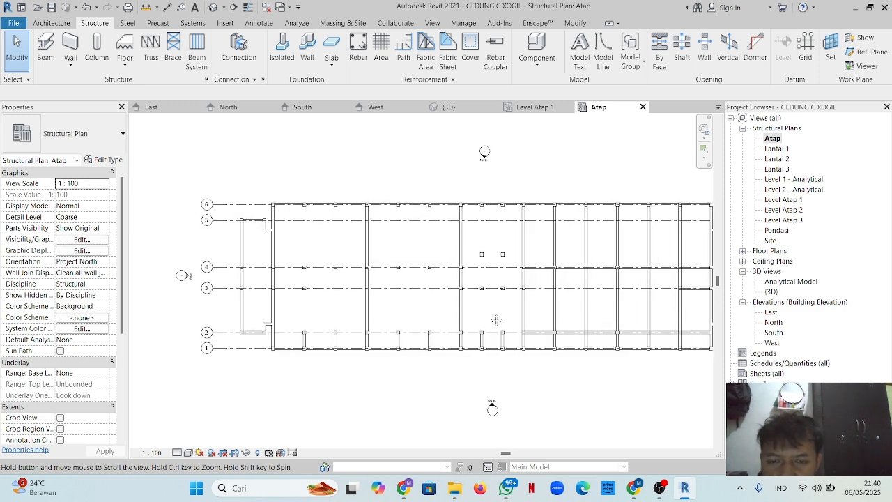
left_click(305, 340)
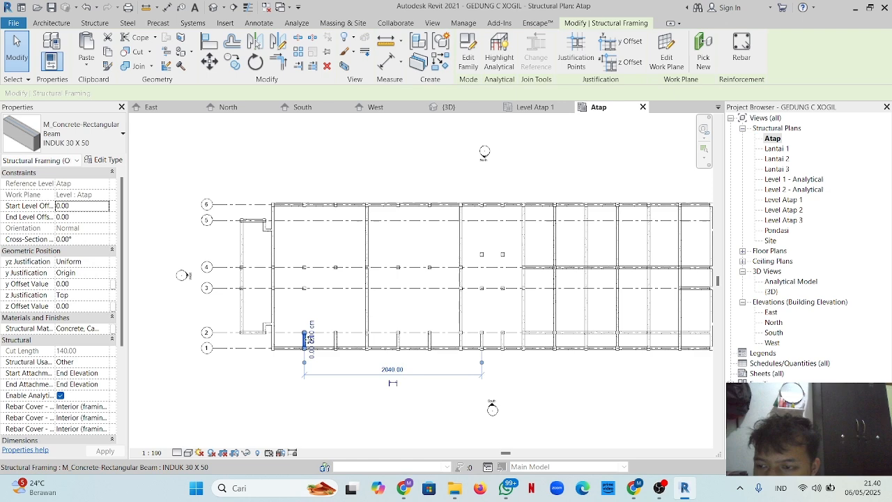
left_click(335, 340, "ctrl")
left_click(397, 340, "ctrl")
left_click(429, 340, "ctrl")
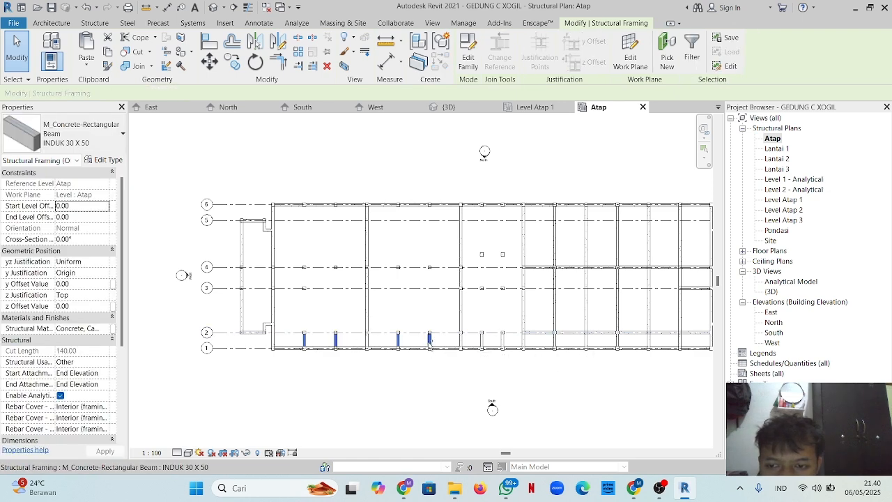
left_click(481, 340, "ctrl")
left_click(502, 340, "ctrl")
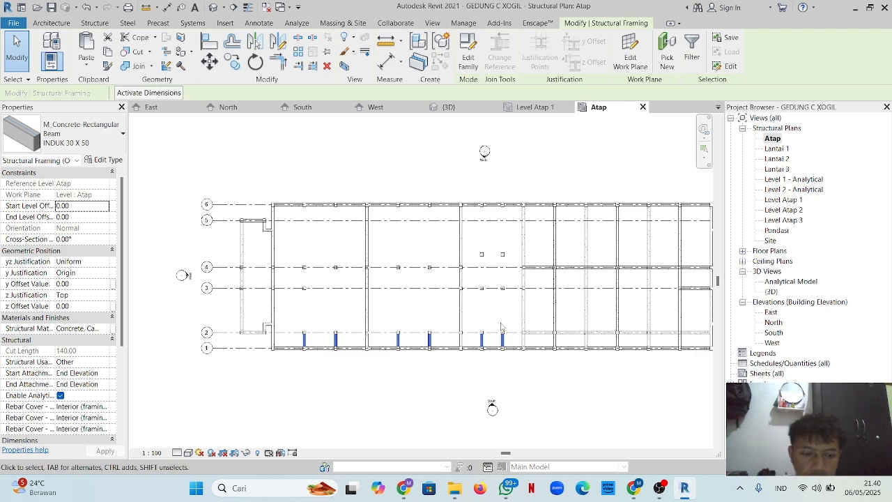
left_click(501, 326)
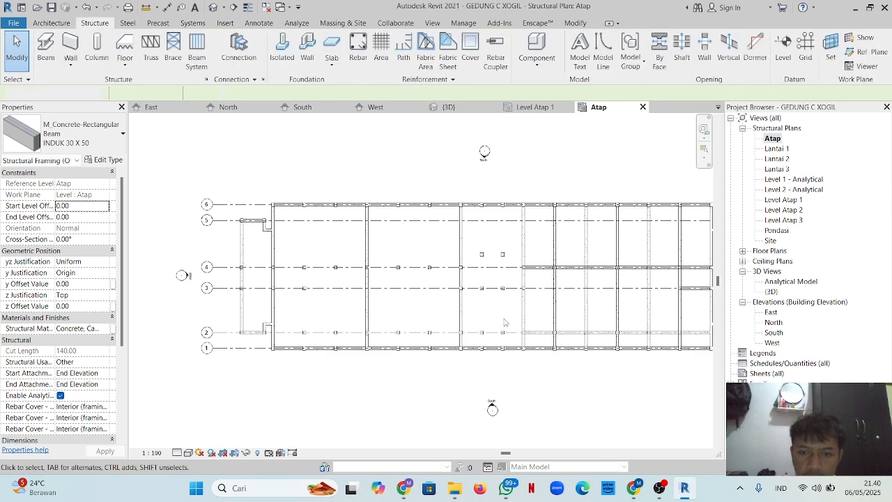
- Delete the eastern half's interior Atap beams along grids 2, 3 and 4, plus the four intermediate cross-beam lines between grids 1 and 6
left_click(539, 338)
left_click(547, 268, "ctrl")
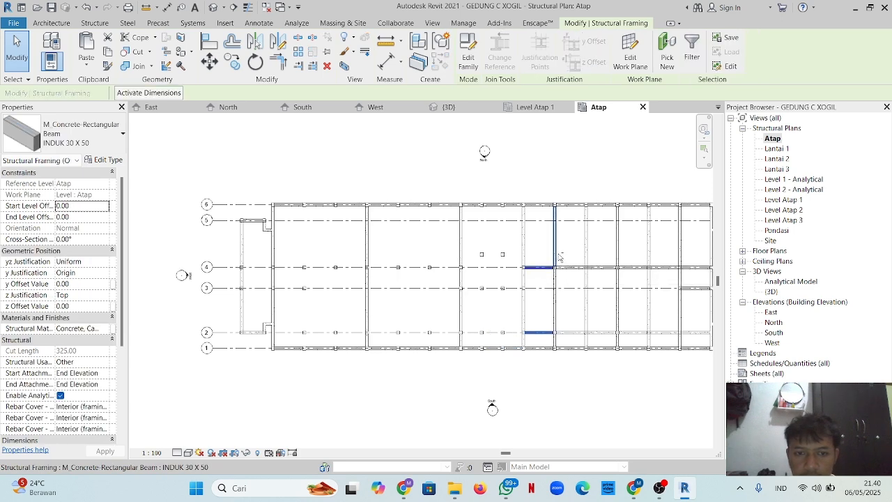
left_click(558, 255, "ctrl")
left_click(558, 298, "ctrl")
left_click(558, 339, "ctrl")
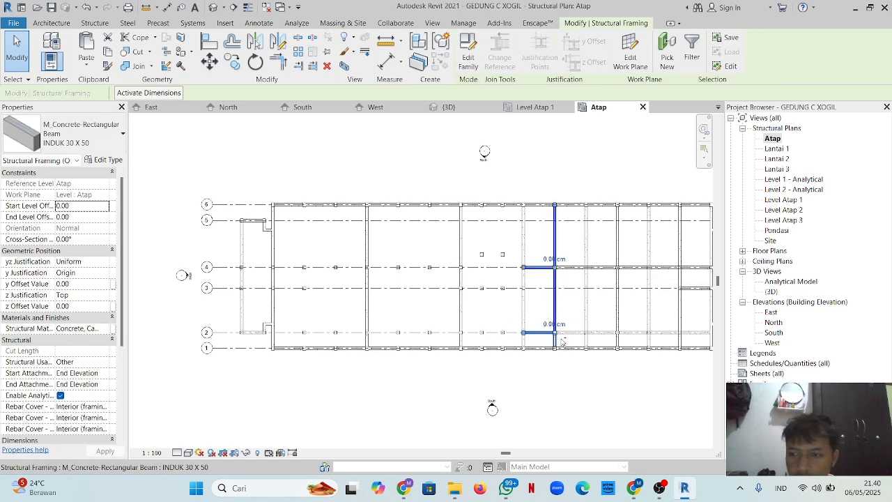
left_click(588, 310, "ctrl")
left_click(587, 236, "ctrl")
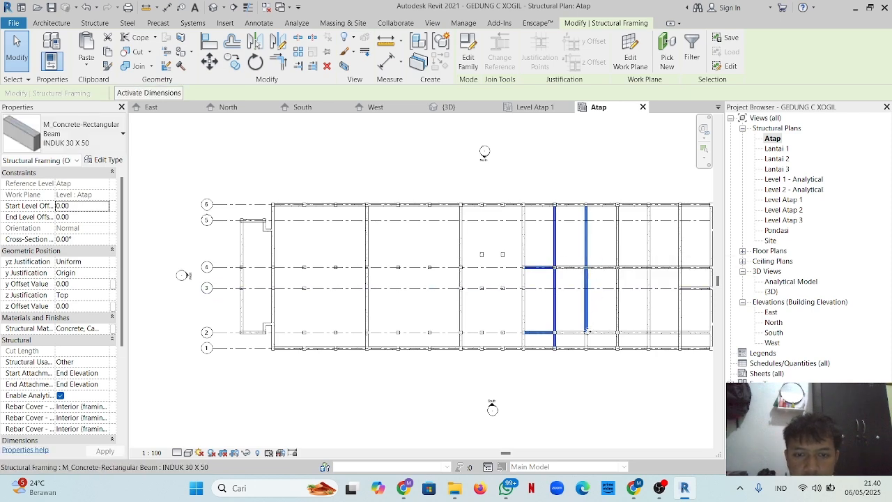
left_click(594, 336, "ctrl")
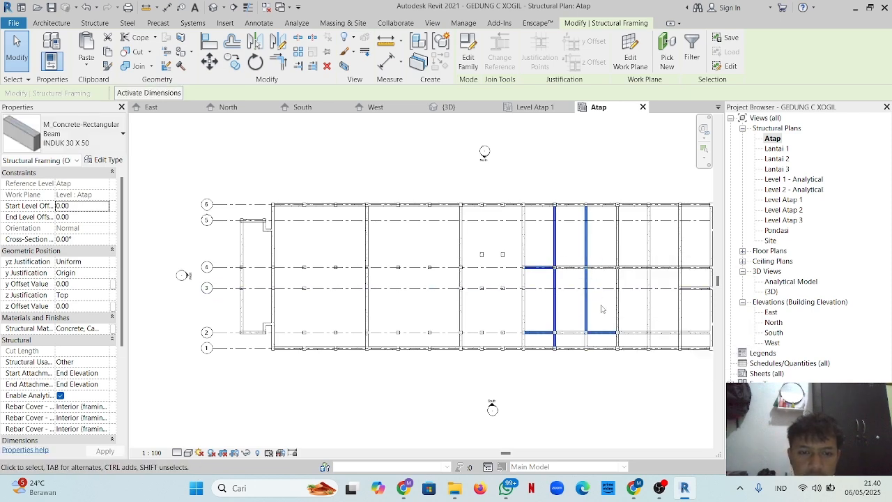
middle_click_drag(605, 312, 545, 310)
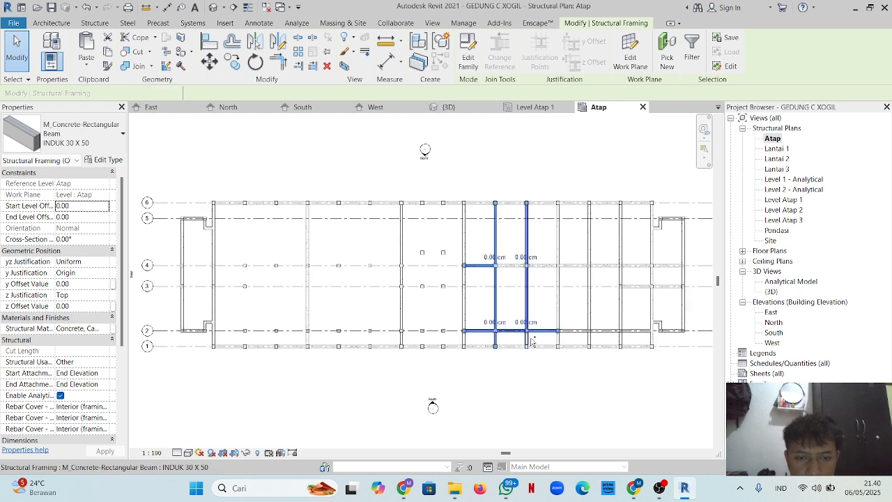
left_click(601, 337, "ctrl")
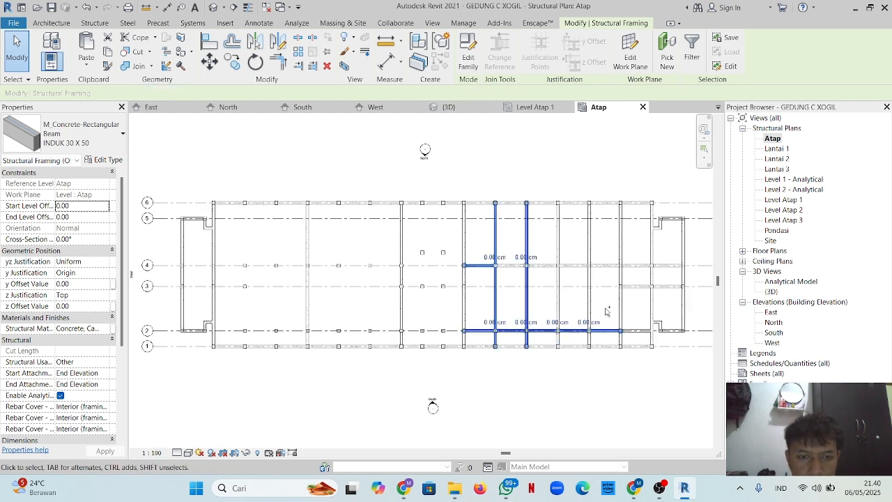
left_click(577, 268, "ctrl")
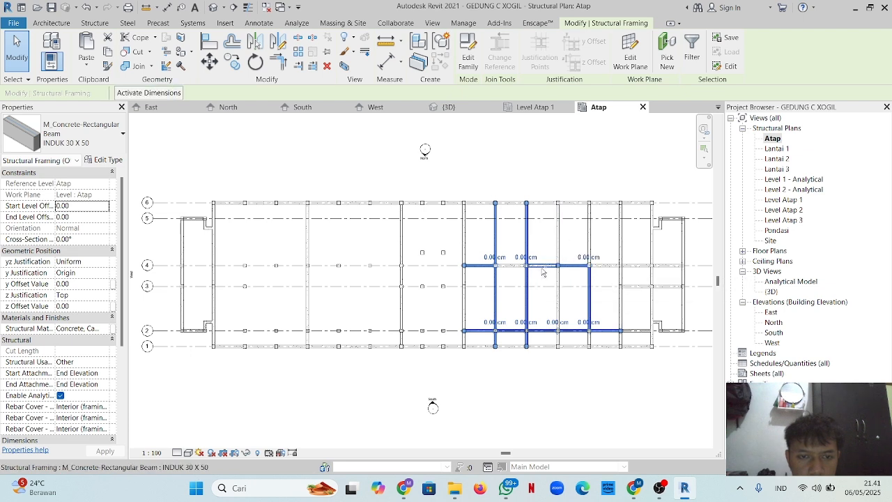
left_click(558, 306, "ctrl")
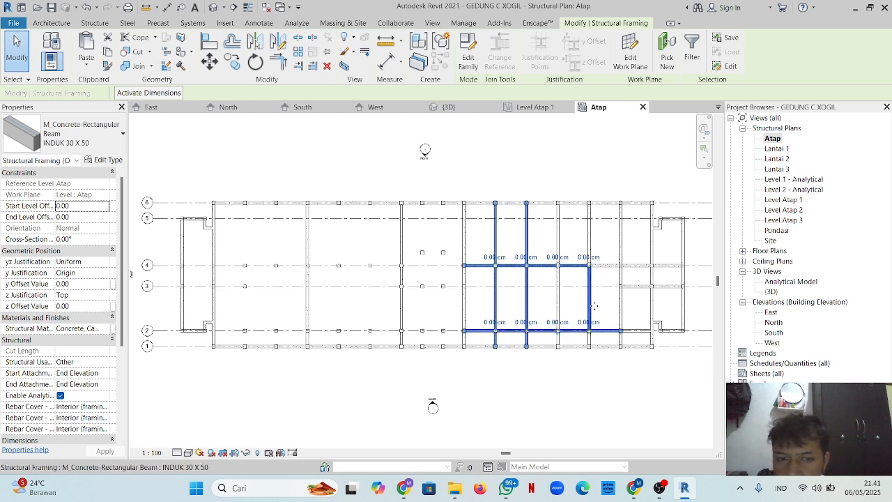
left_click(594, 338, "ctrl")
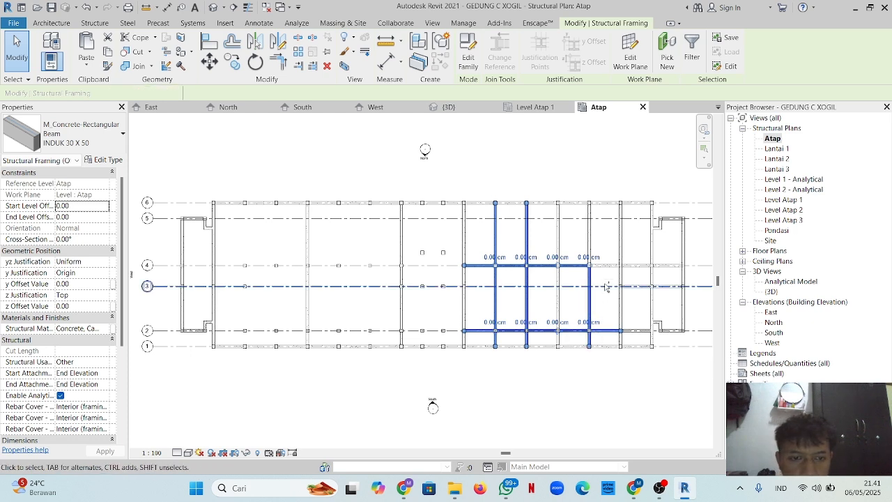
left_click(618, 242, "ctrl")
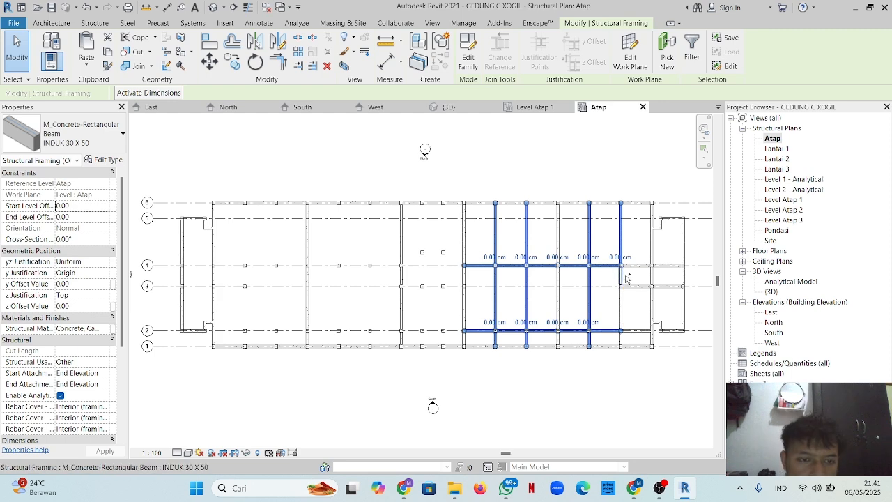
left_click(634, 331, "ctrl")
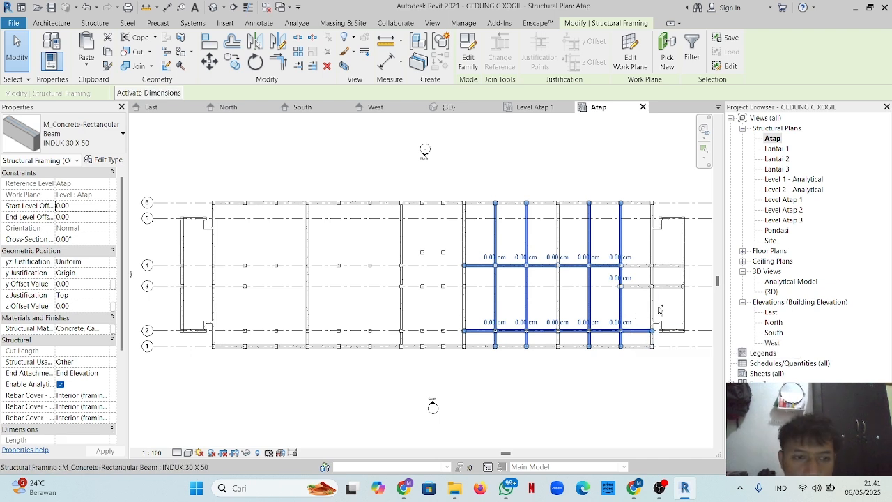
left_click(638, 268, "ctrl")
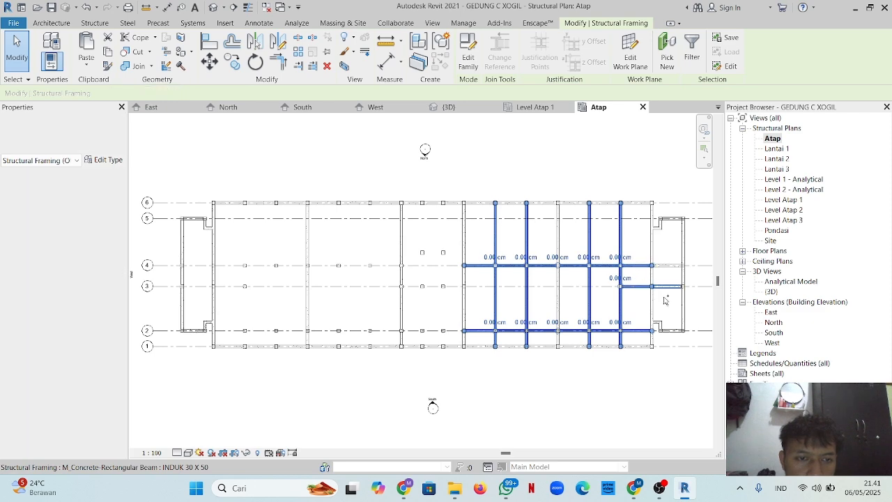
left_click(669, 287, "ctrl")
left_click(668, 266, "ctrl")
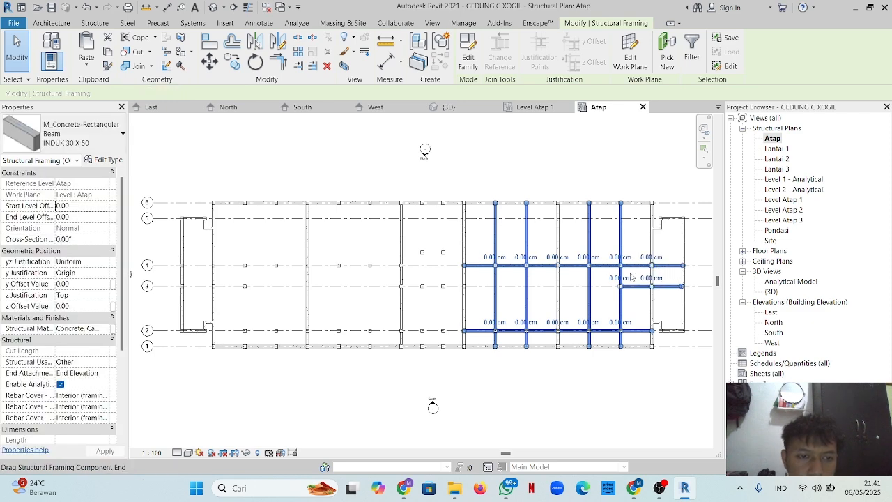
key("Delete")
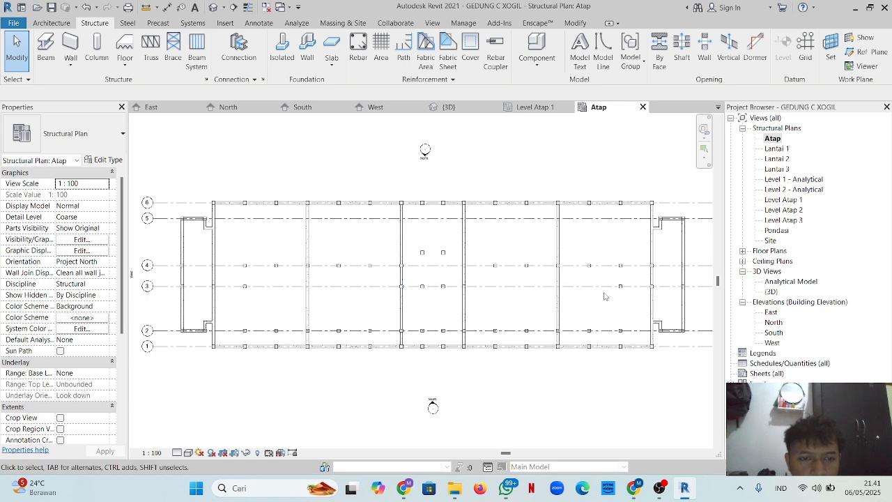
- Review the whole Atap beam layout in plan and switch to the 3D view to inspect the building's framing
scroll(511, 309, "down", 2)
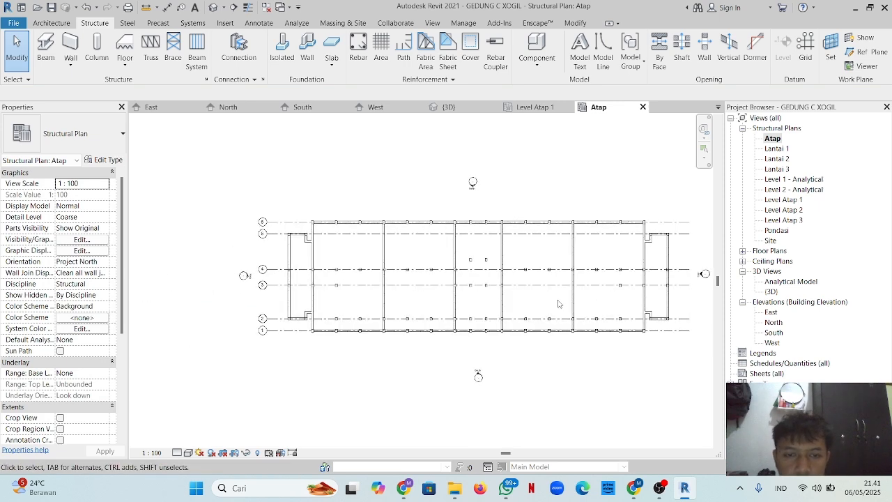
middle_click_drag(530, 184, 499, 197)
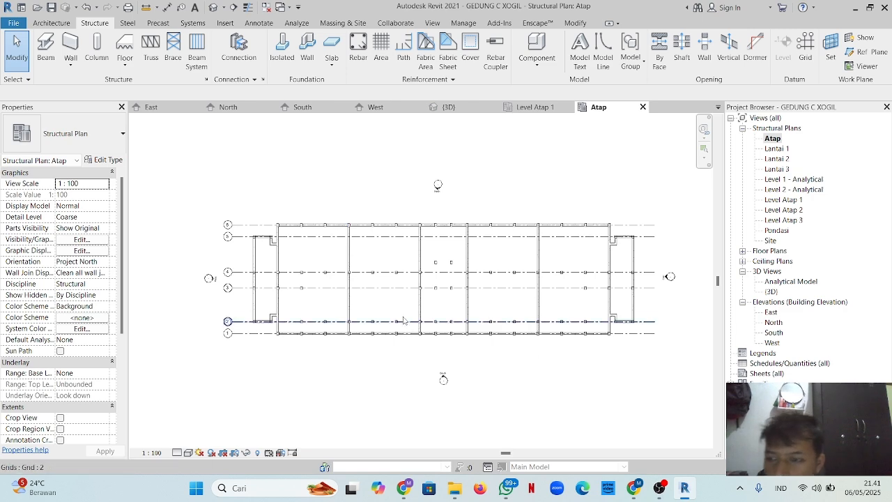
scroll(538, 238, "down", 1)
left_click(463, 106)
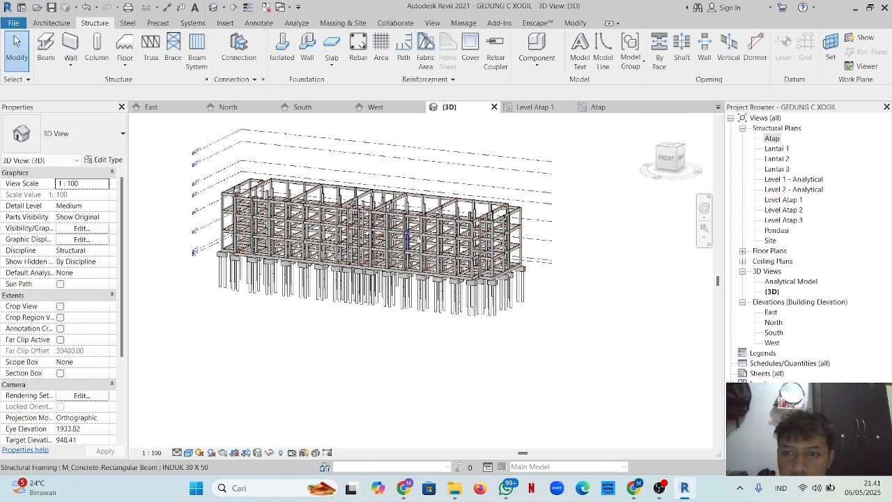
- Examine the structural frame in 3D and its beam and grid layout in the Lantai 1 structural plan
middle_click_drag(554, 287, 498, 317, "shift")
scroll(425, 336, "down", 1)
scroll(390, 353, "down", 1)
scroll(400, 350, "up", 1)
scroll(392, 354, "up", 1)
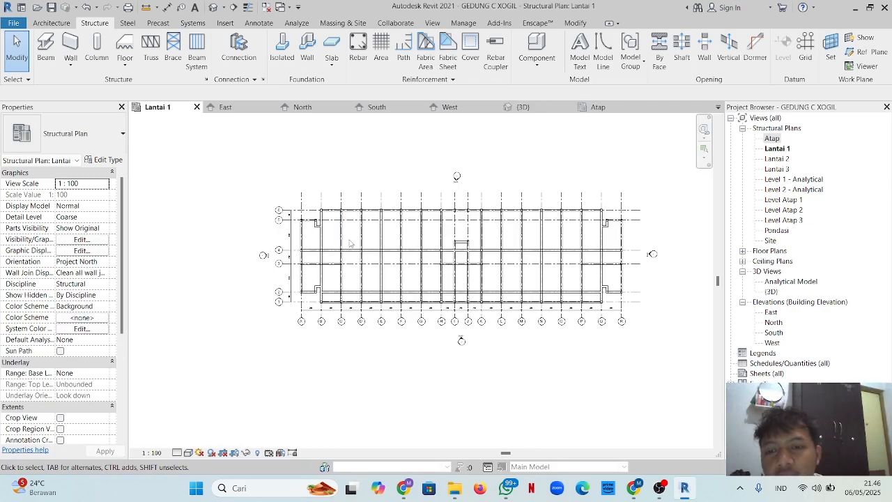
scroll(324, 244, "up", 1)
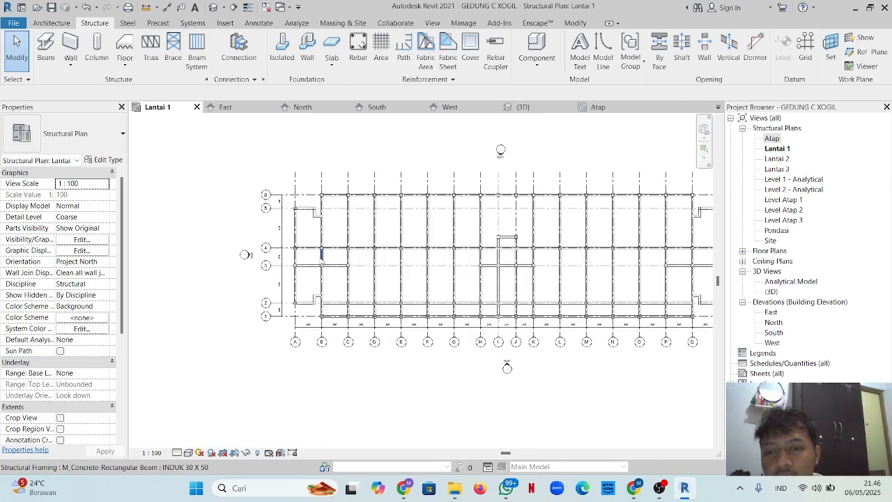
scroll(422, 225, "down", 1)
middle_click_drag(418, 236, 386, 243)
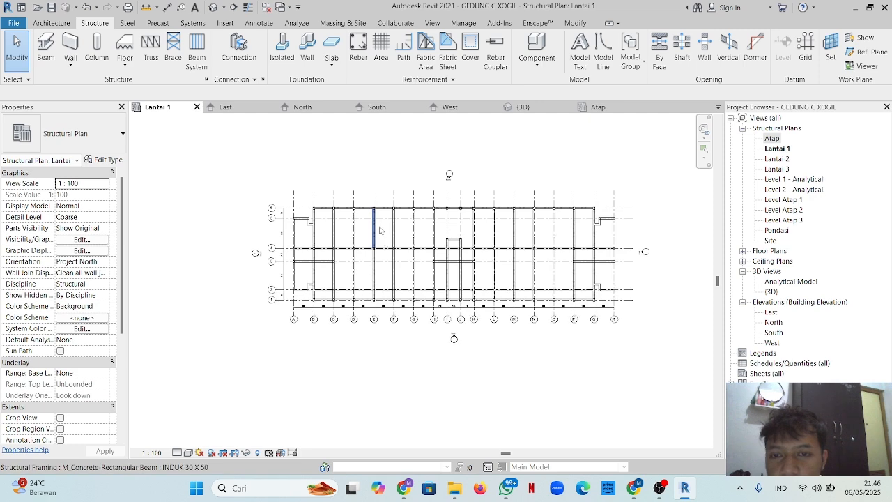
scroll(350, 253, "up", 1)
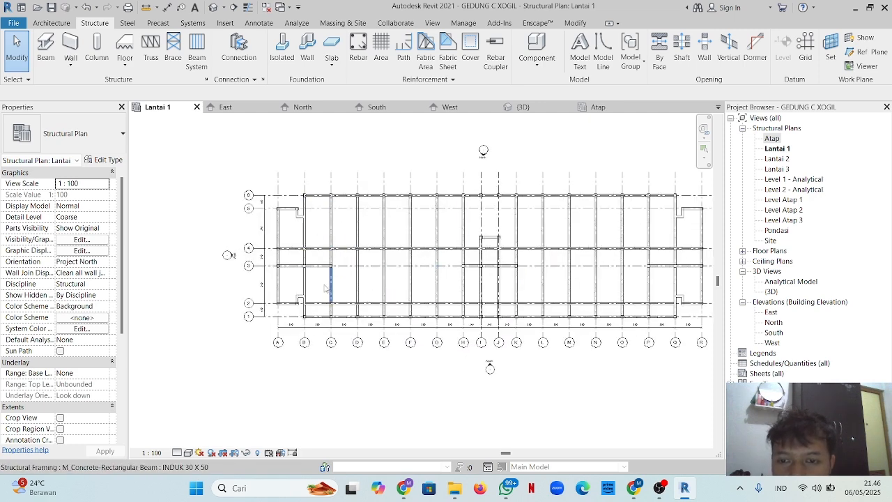
scroll(334, 262, "down", 2)
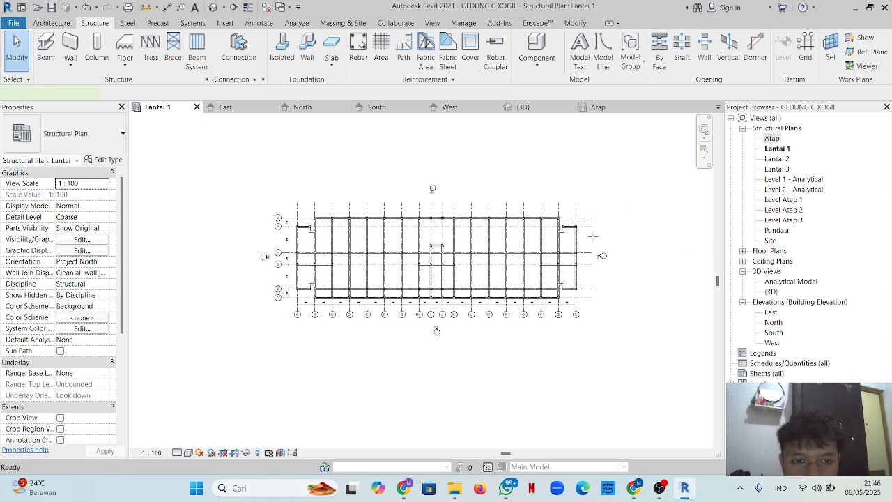
- Draw chained model lines from grid 6's east end: 345 cm south, then horizontally west across the plan past grid A
key("l")
key("i")
scroll(592, 236, "up", 2)
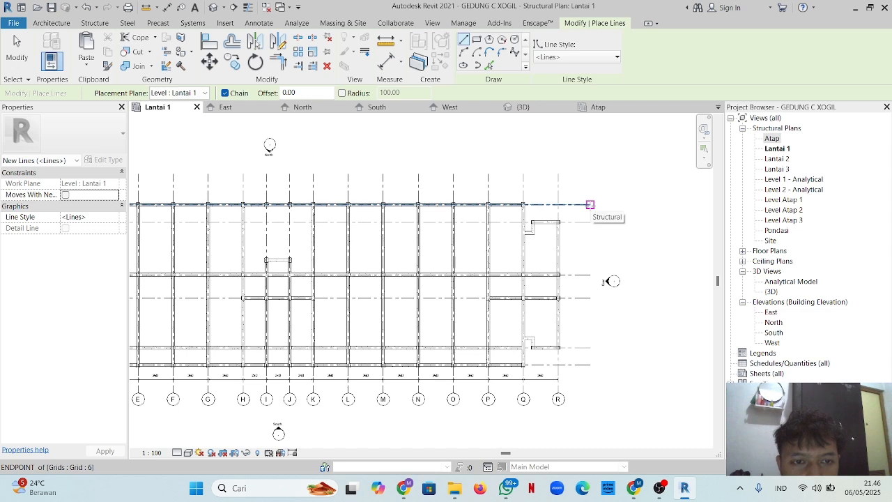
left_click(590, 204)
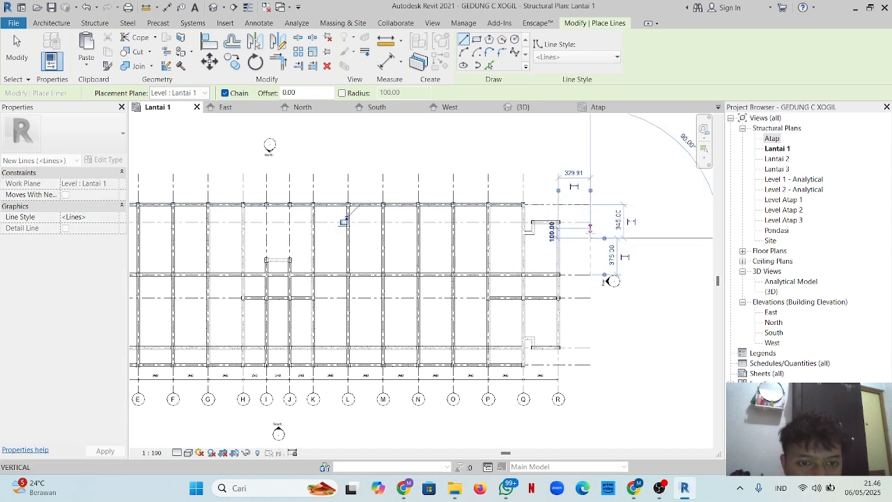
scroll(554, 262, "down", 4)
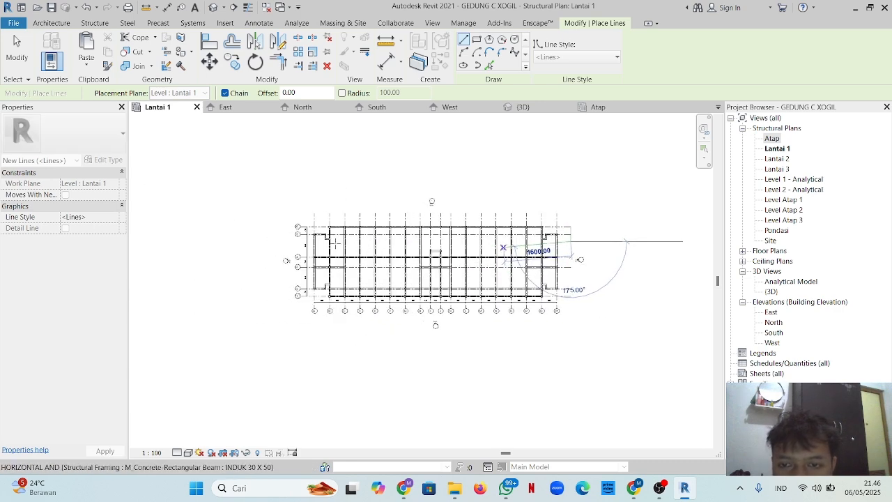
scroll(286, 240, "up", 3)
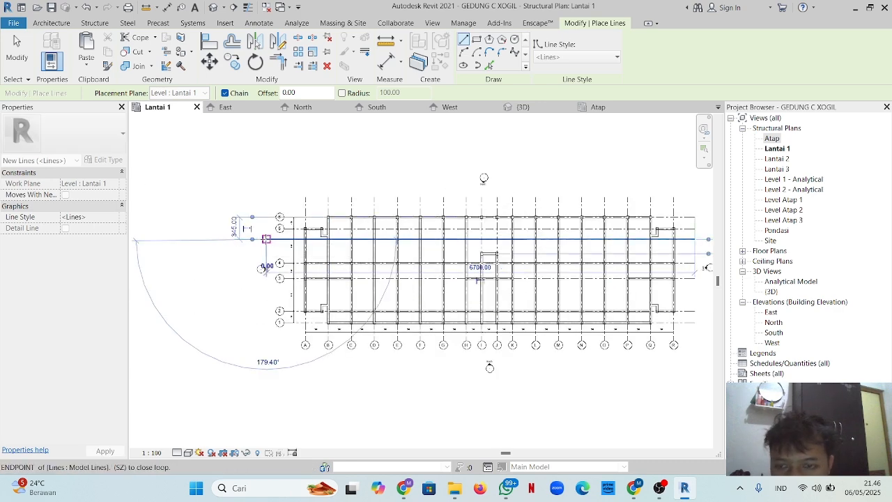
key("Escape")
middle_click_drag(453, 291, 372, 293)
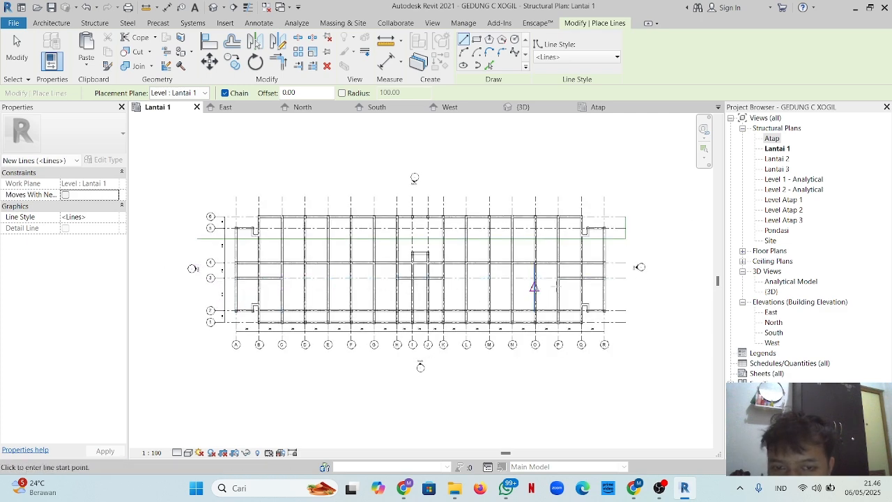
- Draw chained model lines from grid 4's east end: 375 cm south, then horizontally west across the plan past grid A
scroll(617, 289, "up", 2)
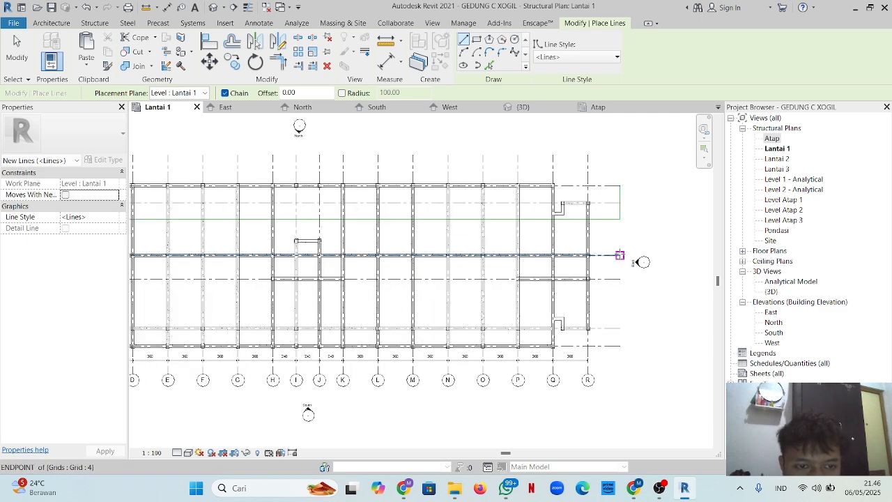
left_click(619, 255)
type("375")
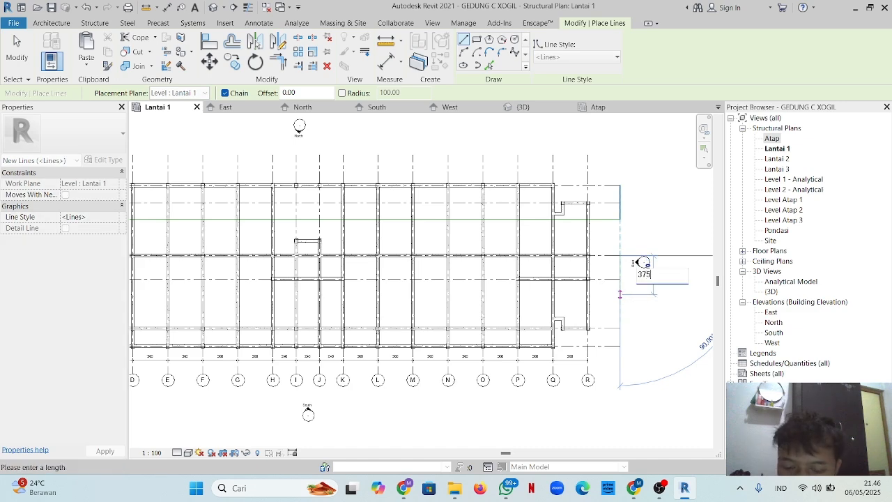
key("Return")
scroll(529, 244, "down", 2)
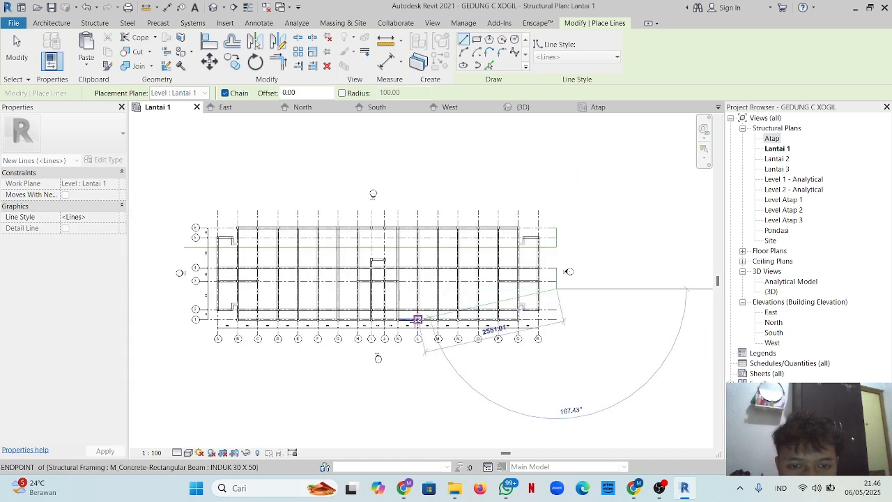
middle_click_drag(382, 299, 508, 303)
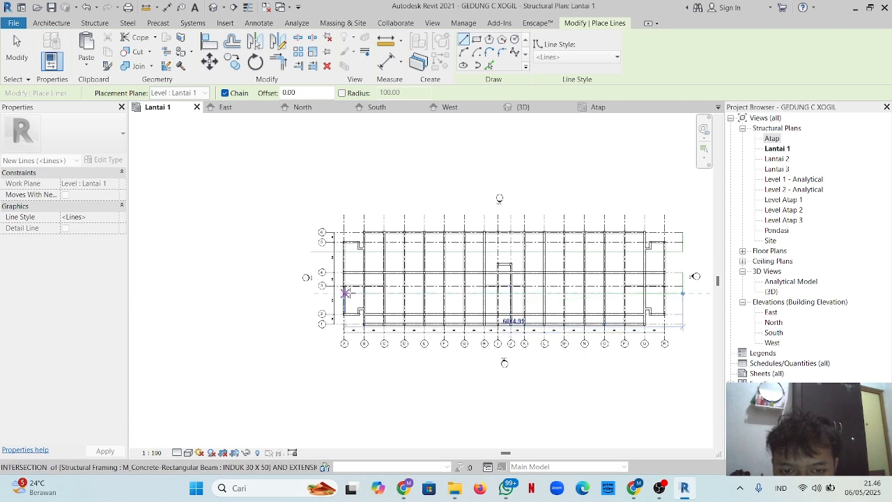
left_click(304, 292)
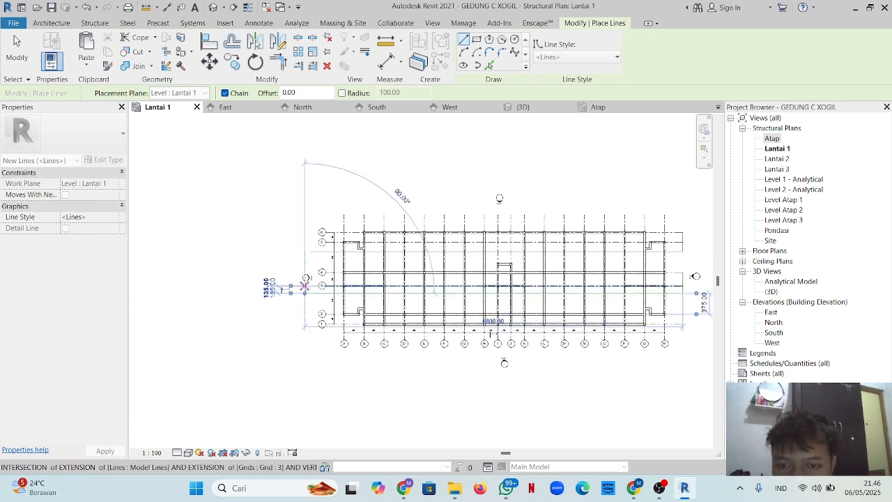
key("Escape")
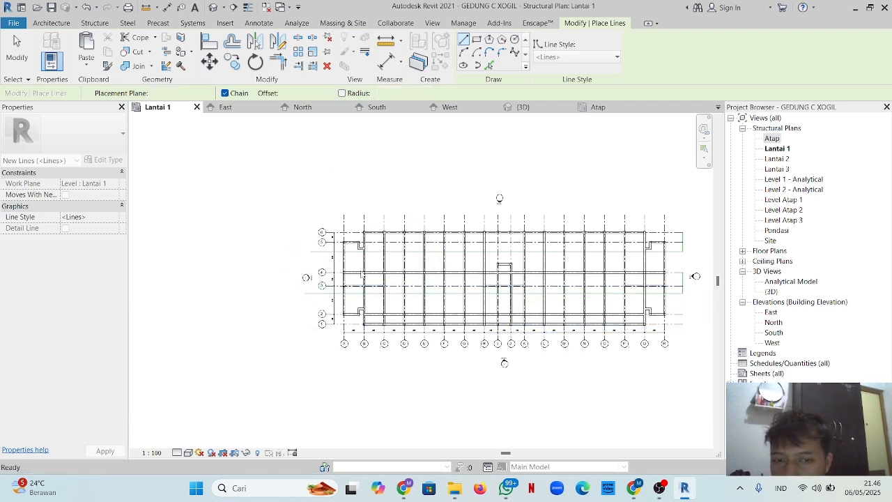
- Duplicate the INDUK 30 X 50 concrete beam type as ANAK 20 X 40, with b set to 20 and h to 40
left_click(94, 22)
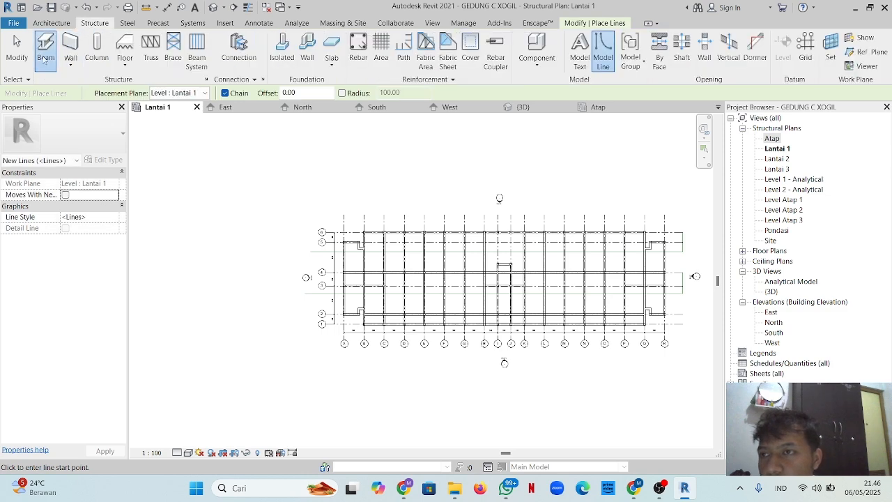
left_click(46, 47)
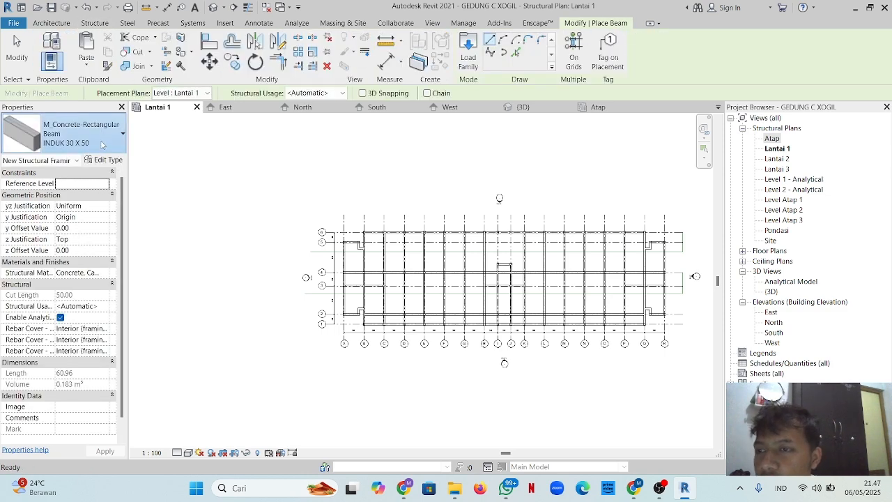
left_click(99, 146)
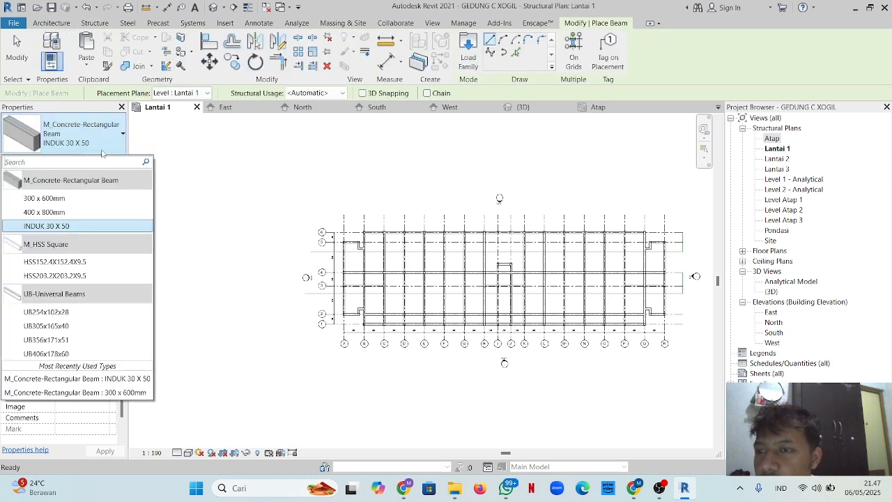
left_click(87, 227)
left_click(104, 160)
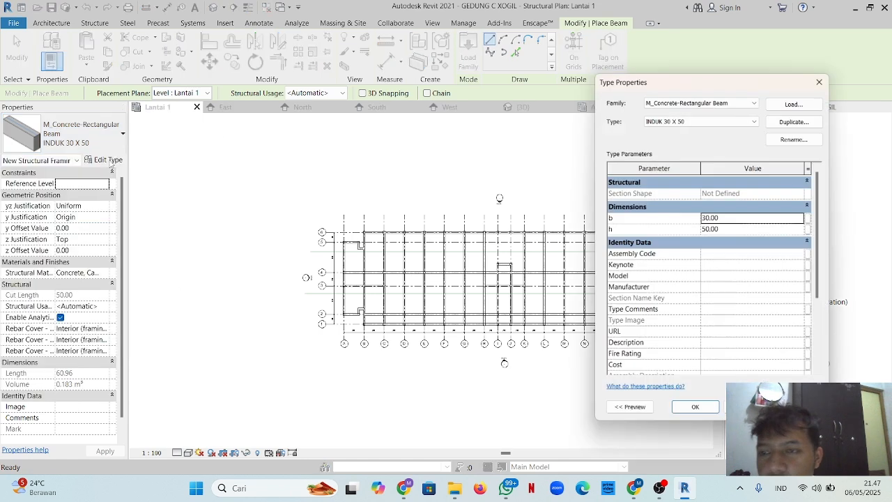
left_click(793, 123)
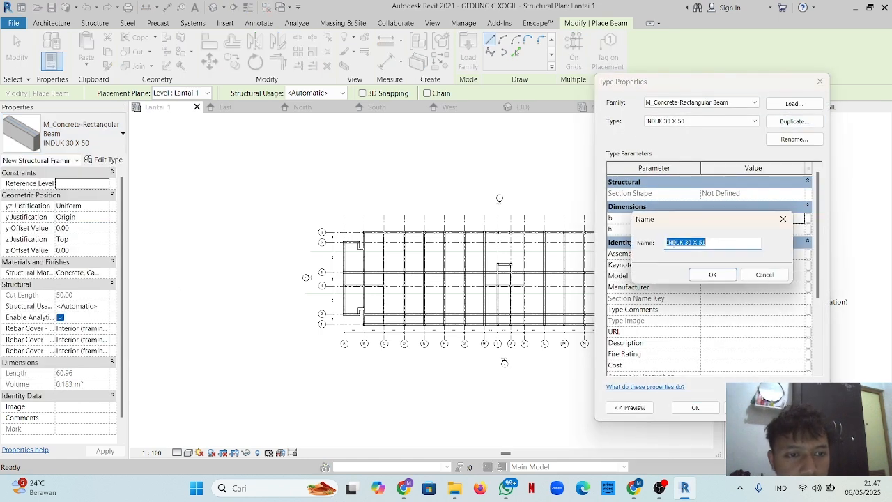
key("Caps_Lock")
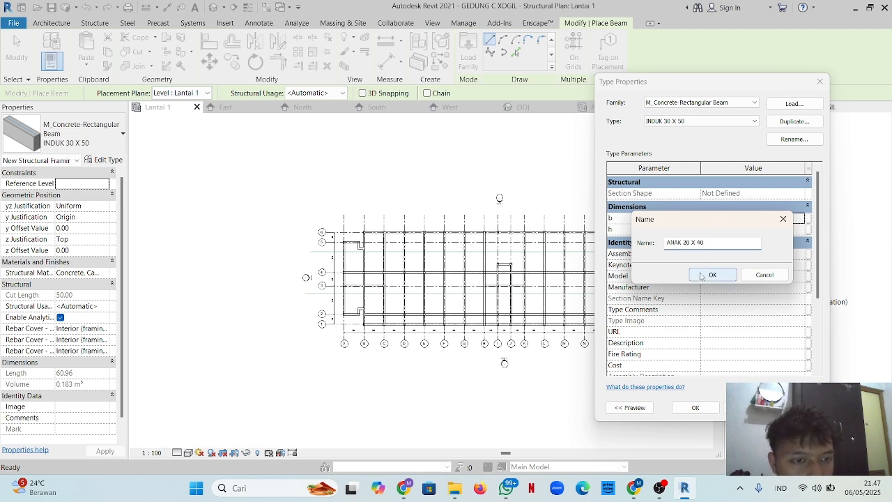
left_click(703, 275)
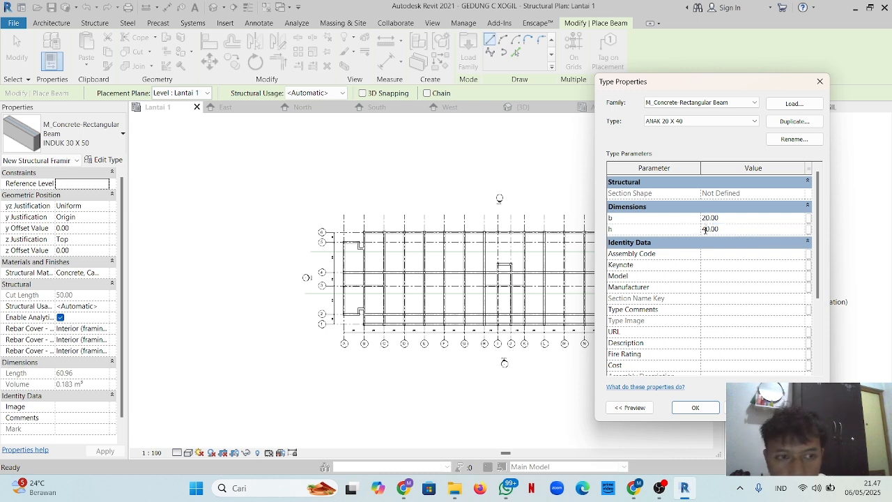
left_click(687, 408)
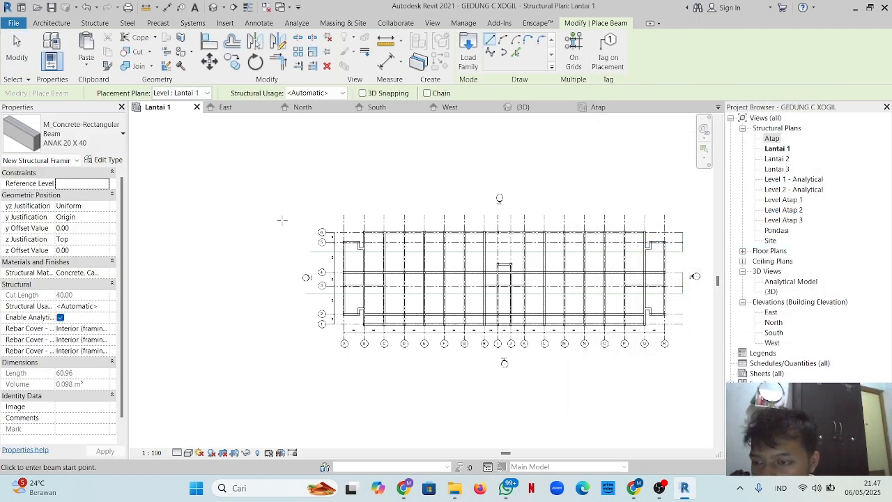
- Place ANAK 20 X 40 beams bay by bay along the reference line between grids 5 and 4, from grid B to grid E
scroll(339, 263, "up", 5)
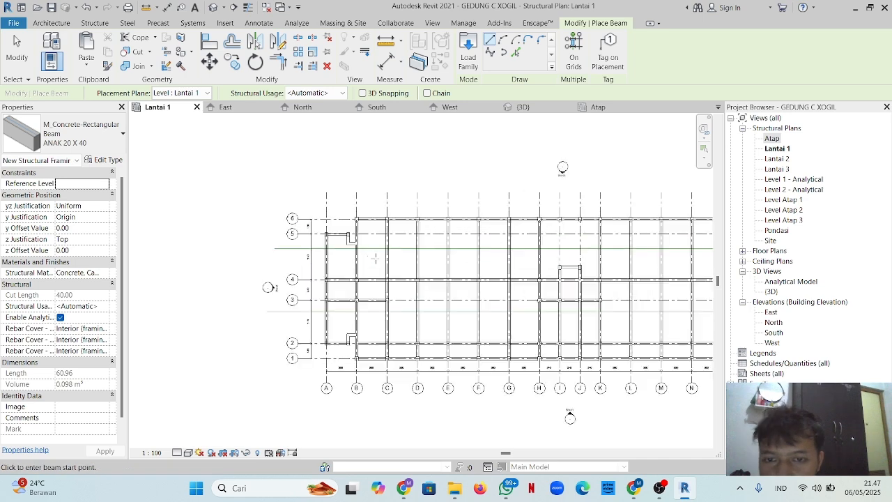
left_click(344, 239)
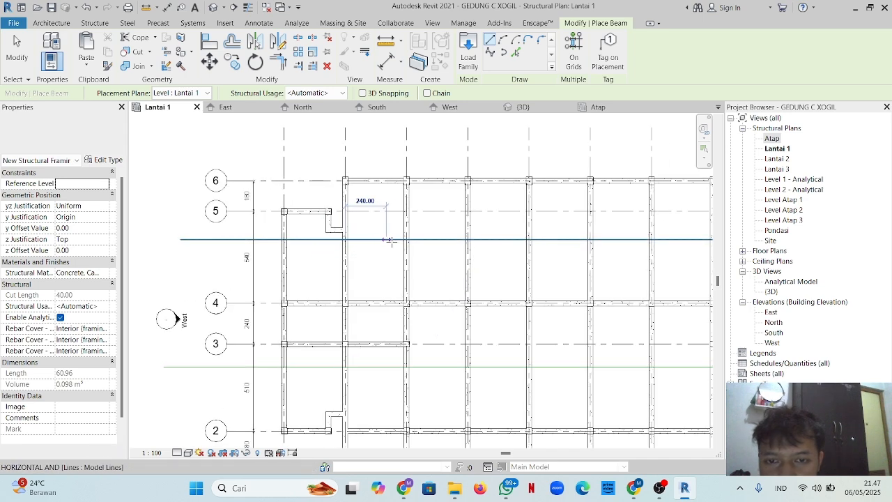
left_click(408, 239)
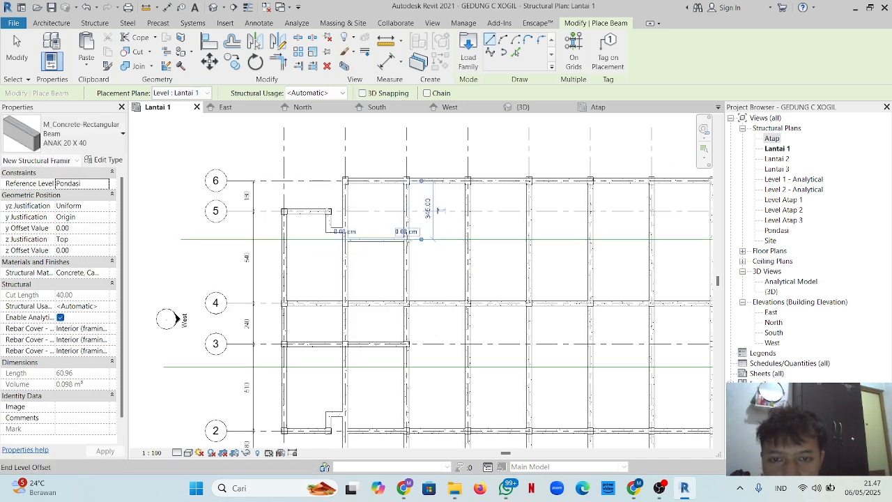
left_click(419, 242)
left_click(411, 251)
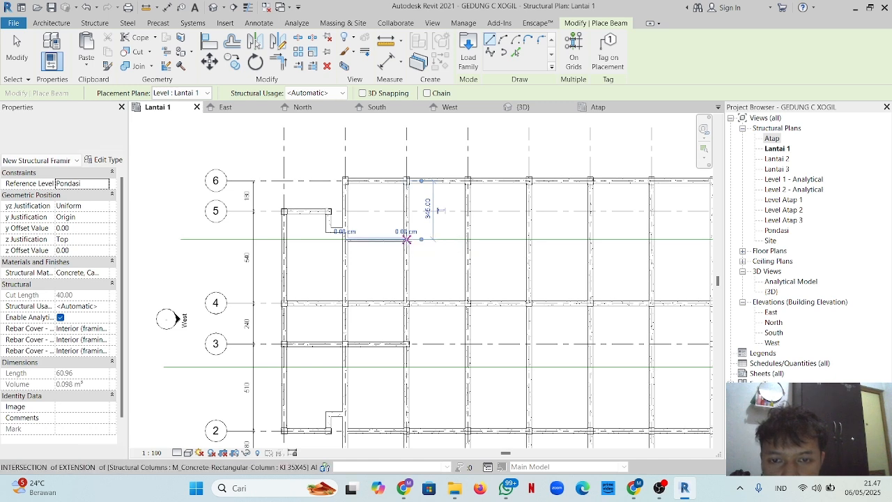
left_click(407, 239)
left_click(468, 240)
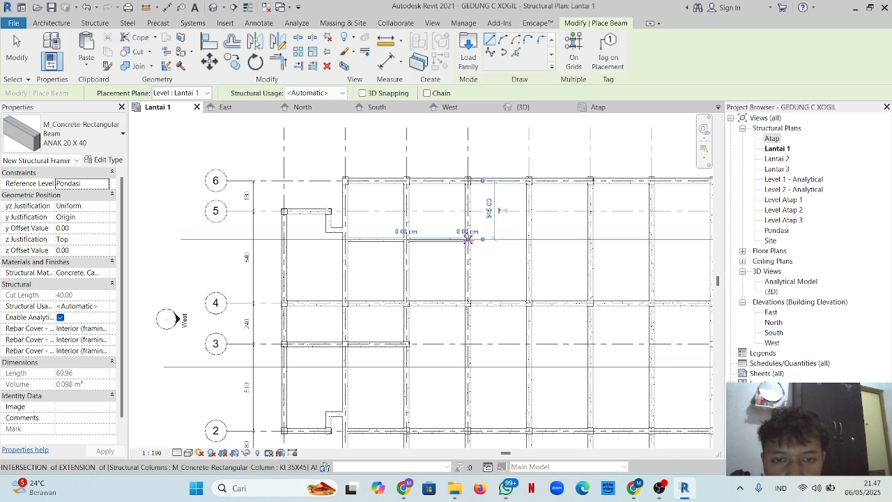
left_click(468, 240)
left_click(529, 239)
- Continue the ANAK 20 X 40 beam row along the same reference line from grid E to grid G
scroll(529, 239, "down", 3)
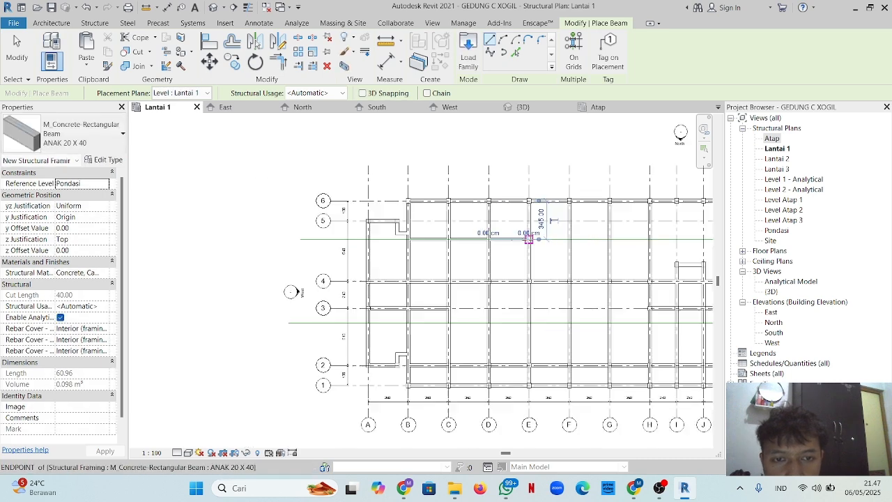
middle_click_drag(514, 248, 376, 251)
scroll(376, 251, "up", 2)
left_click(395, 241)
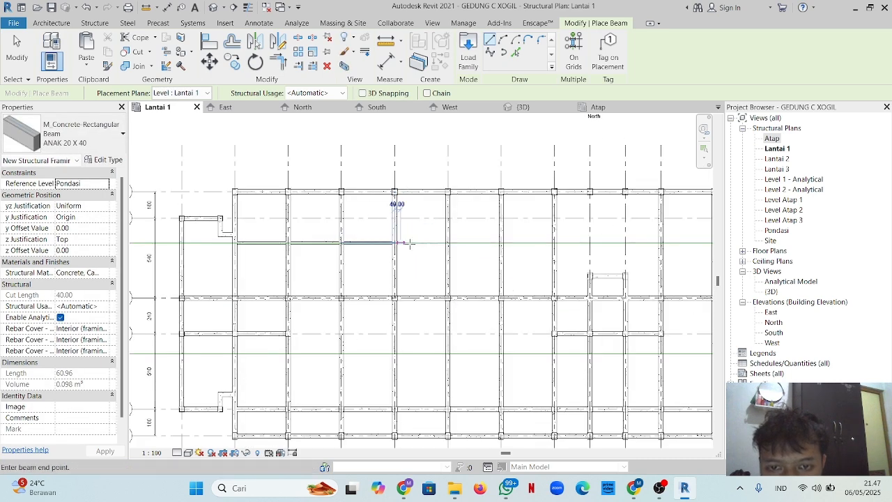
left_click(448, 241)
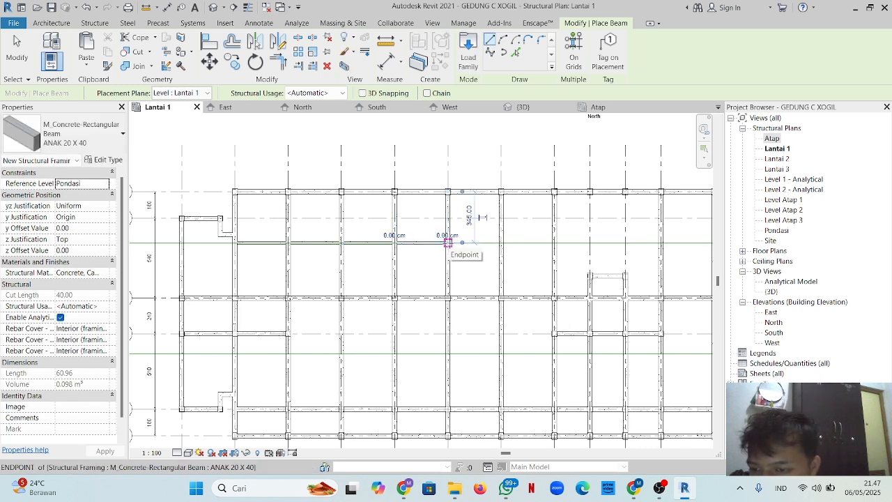
scroll(488, 237, "down", 1)
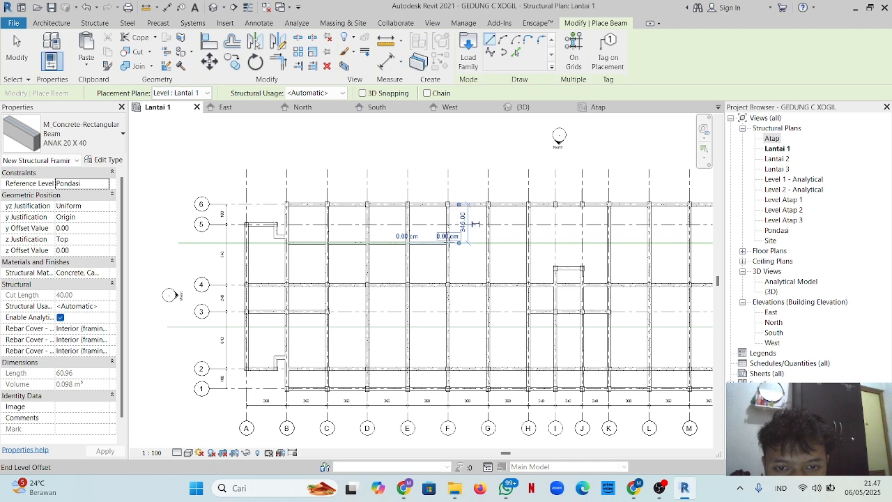
scroll(448, 238, "up", 1)
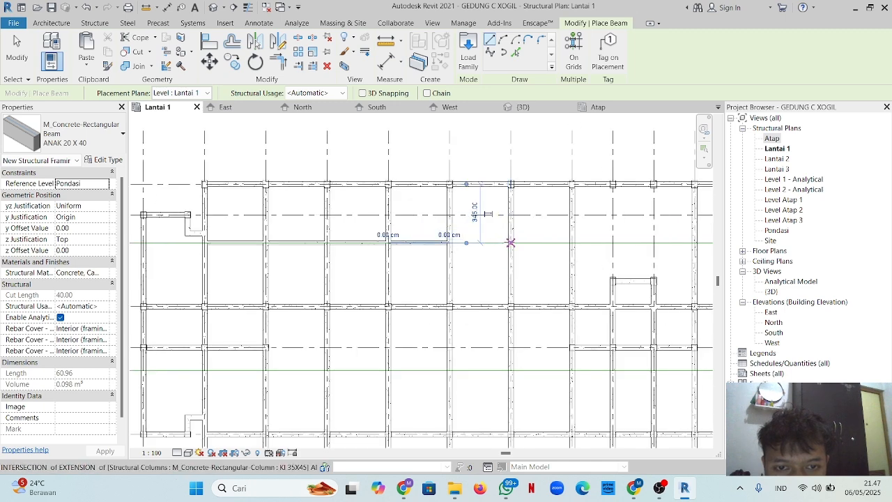
left_click(513, 244)
left_click(434, 242)
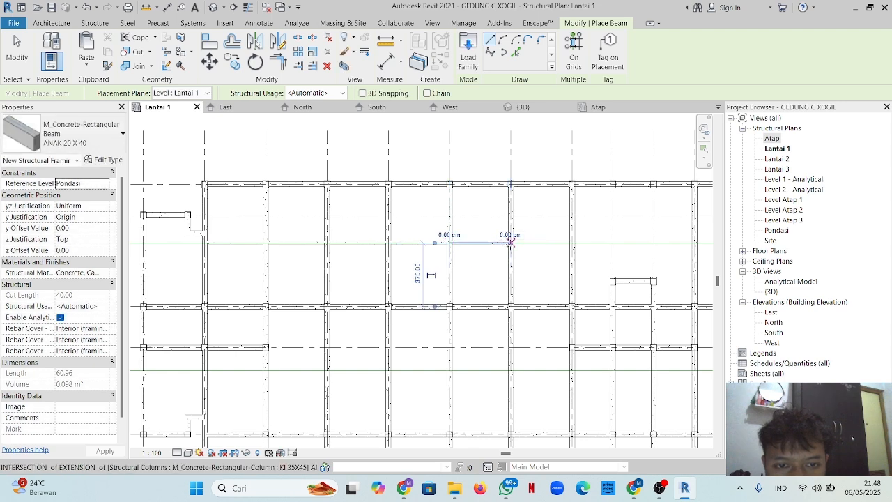
- Complete the upper ANAK 20 X 40 row to grid H and place beams from C to F along the reference line between grids 3 and 2
left_click(572, 243)
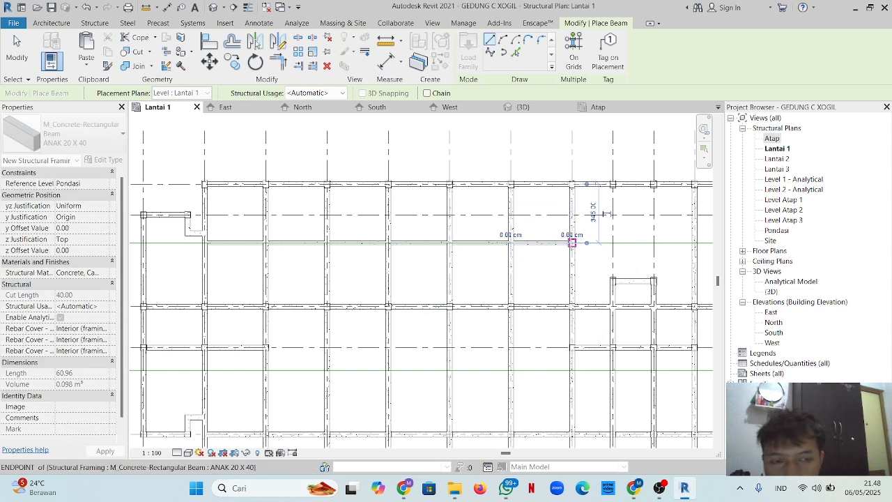
scroll(566, 248, "down", 3)
scroll(471, 307, "up", 1)
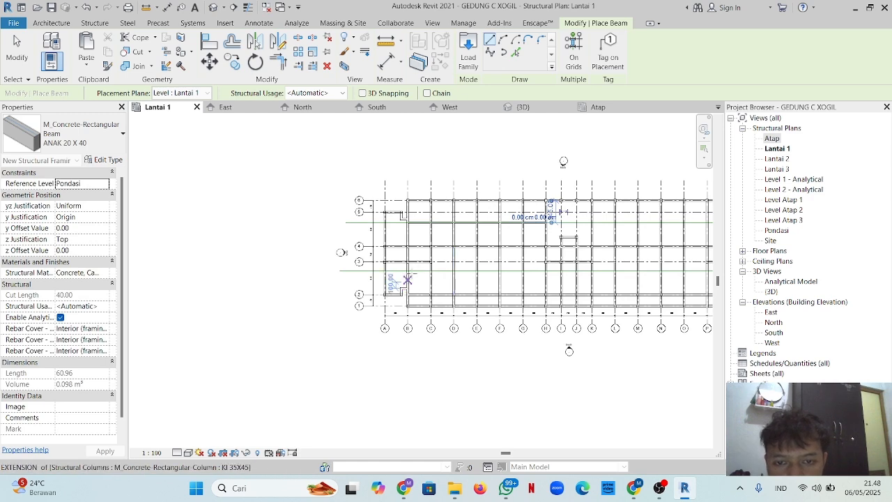
scroll(395, 278, "up", 2)
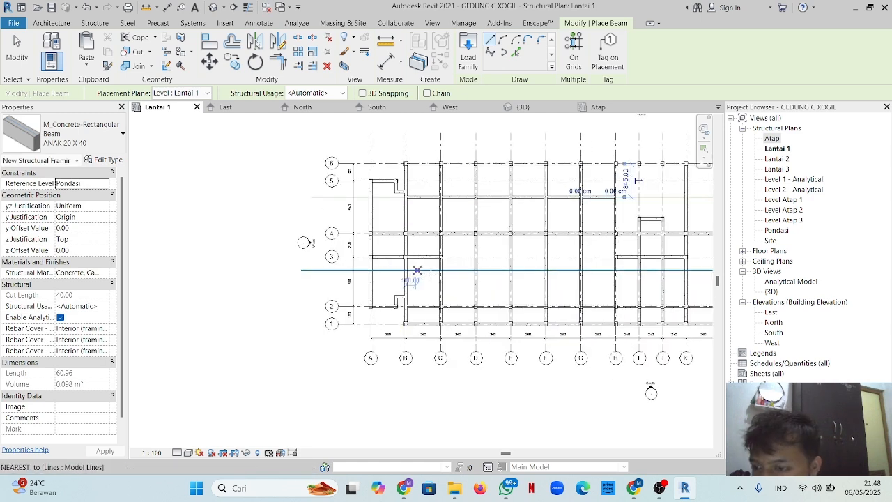
scroll(440, 270, "up", 2)
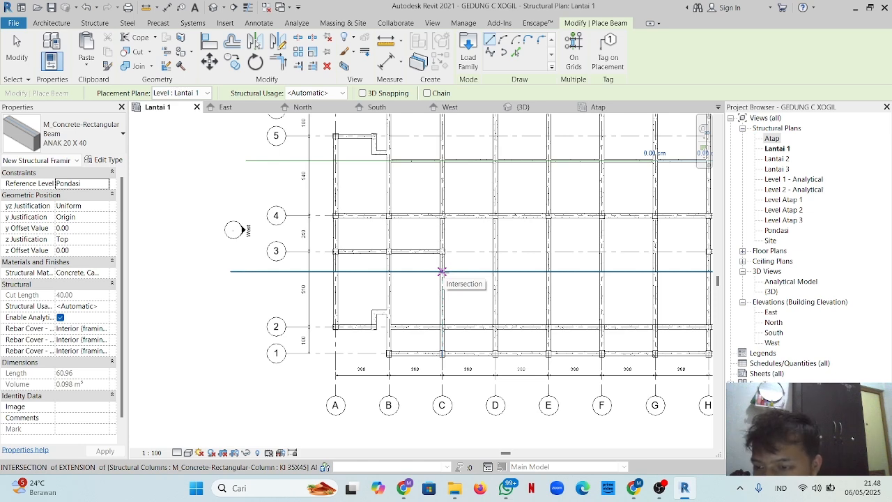
left_click(442, 272)
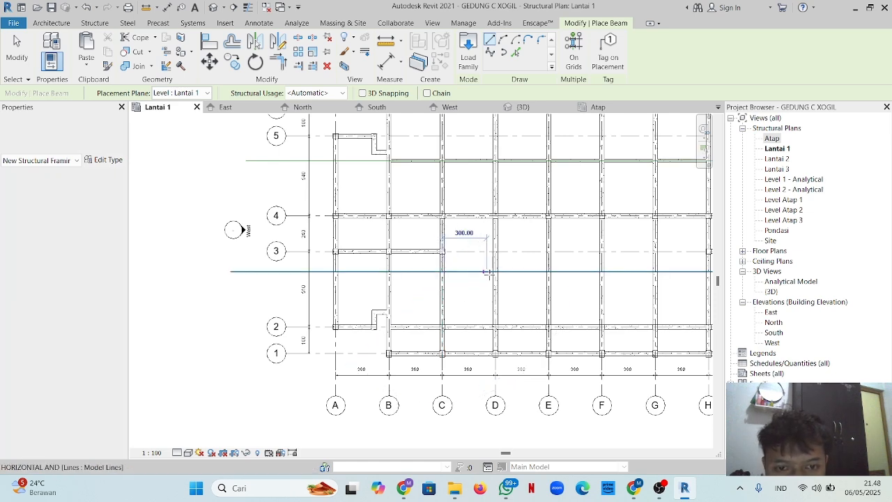
left_click(509, 271)
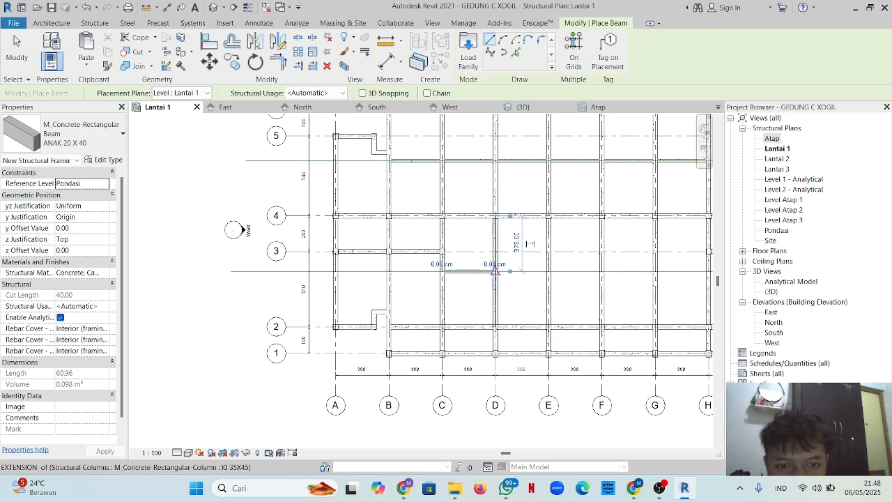
left_click(549, 271)
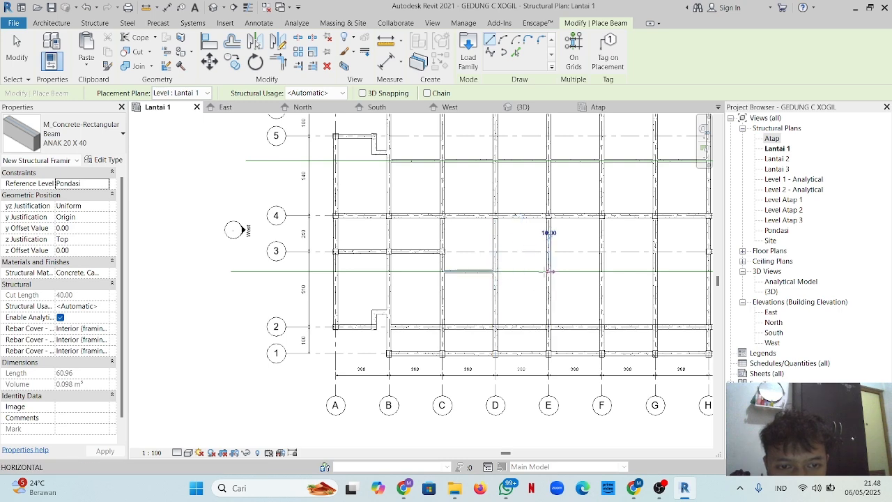
left_click(495, 271)
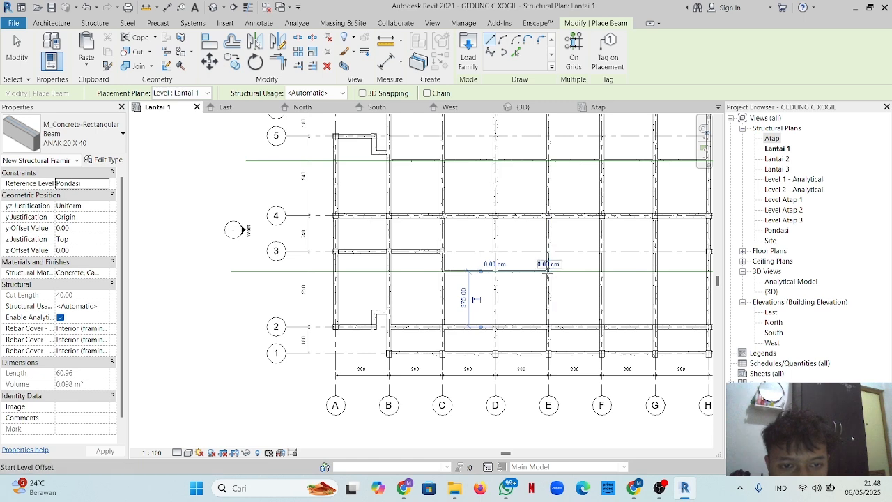
left_click(548, 271)
left_click(601, 271)
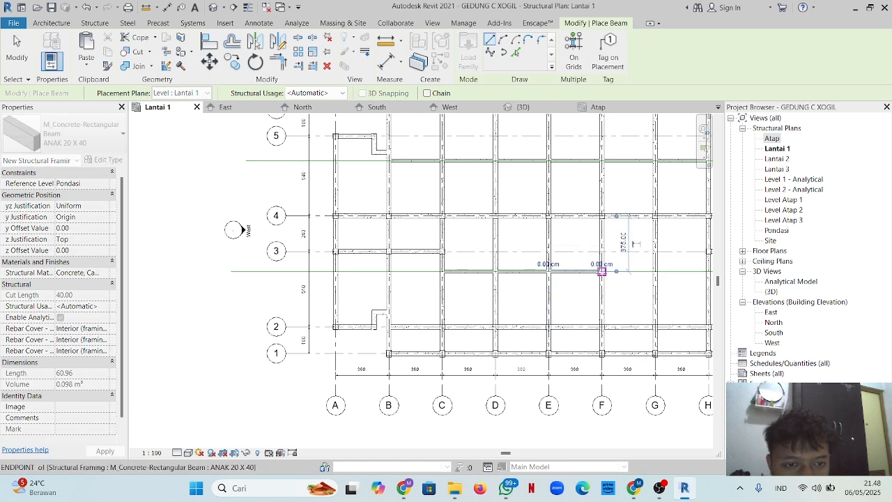
- Extend the lower ANAK 20 X 40 beam row along its reference line from grid F to grid H
middle_click_drag(602, 271, 471, 262)
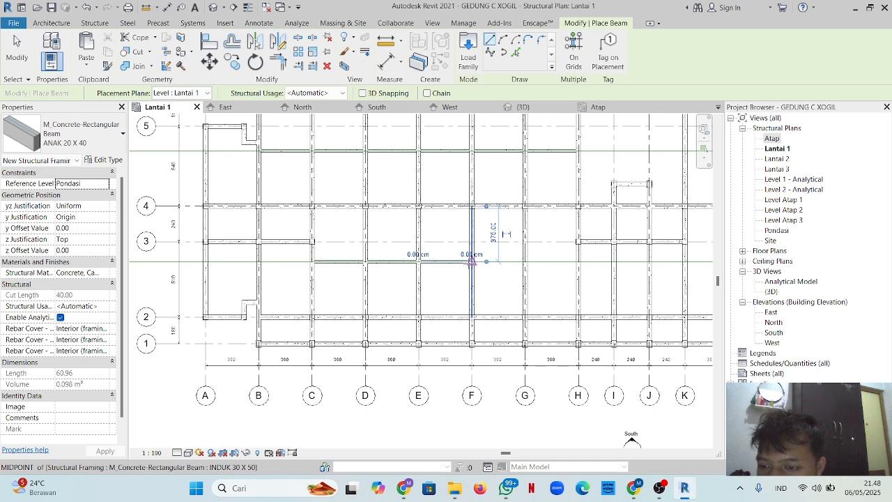
left_click(471, 262)
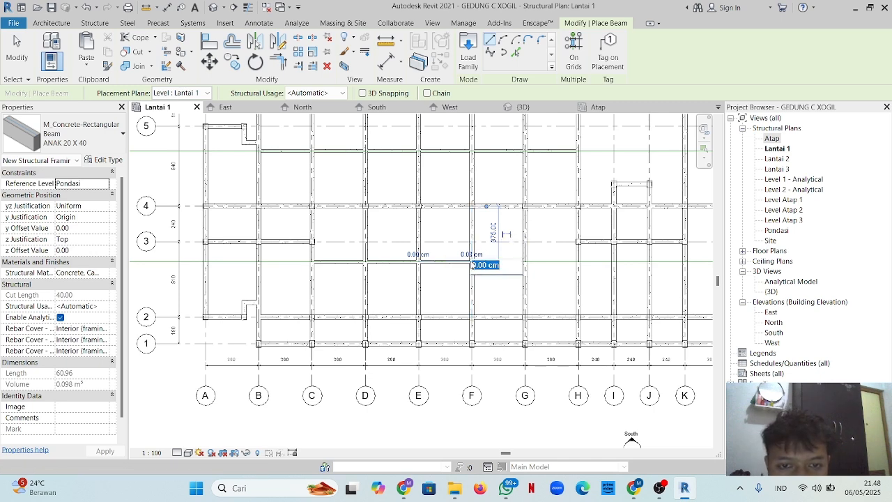
key("Escape")
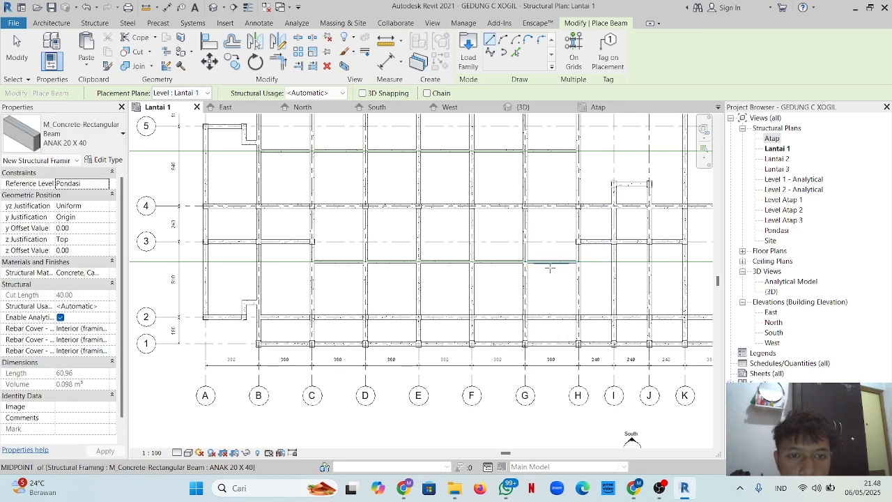
scroll(551, 265, "down", 4)
key("Escape")
key("Escape")
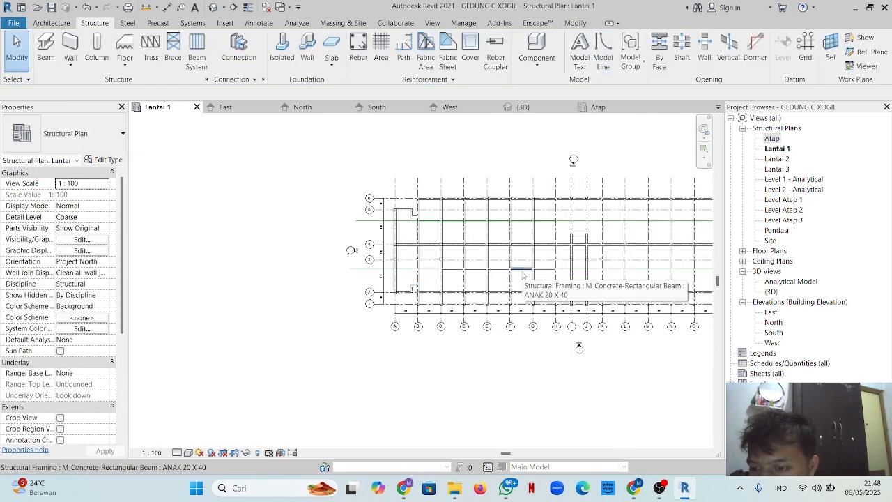
- Delete the two long horizontal reference model lines and their short vertical offset lines at the plan's east end
middle_click_drag(527, 252, 406, 274)
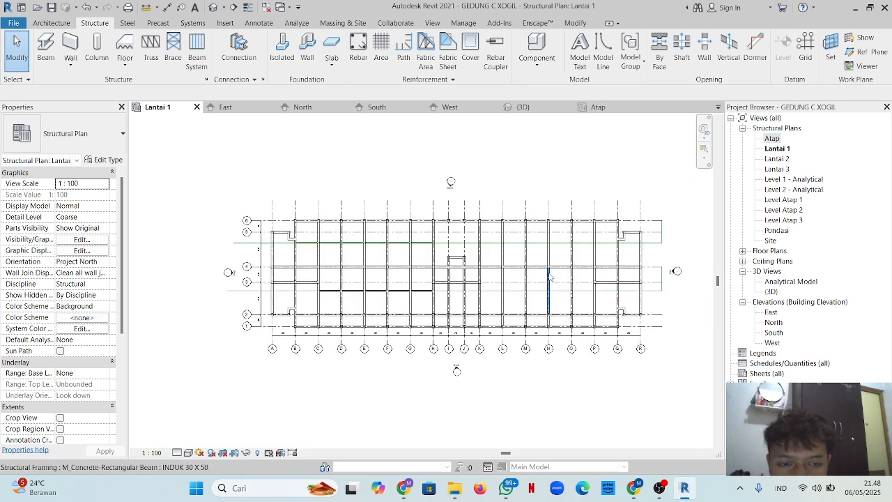
left_click(302, 291)
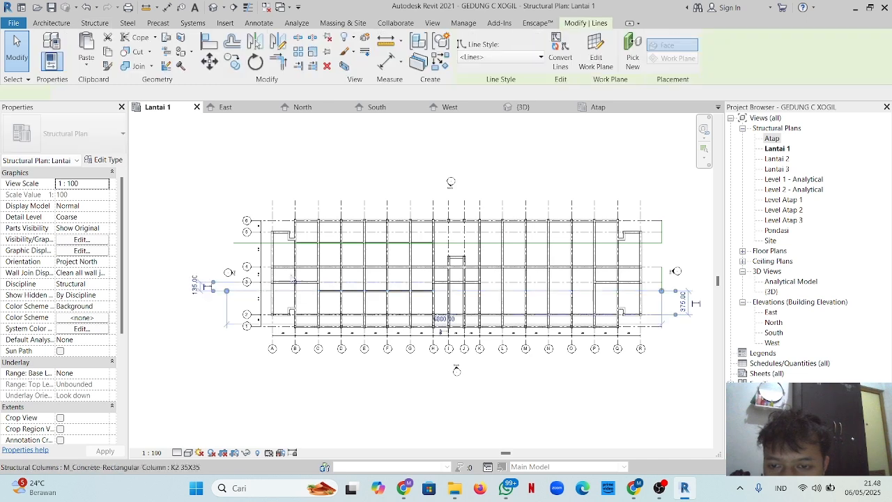
left_click(665, 279)
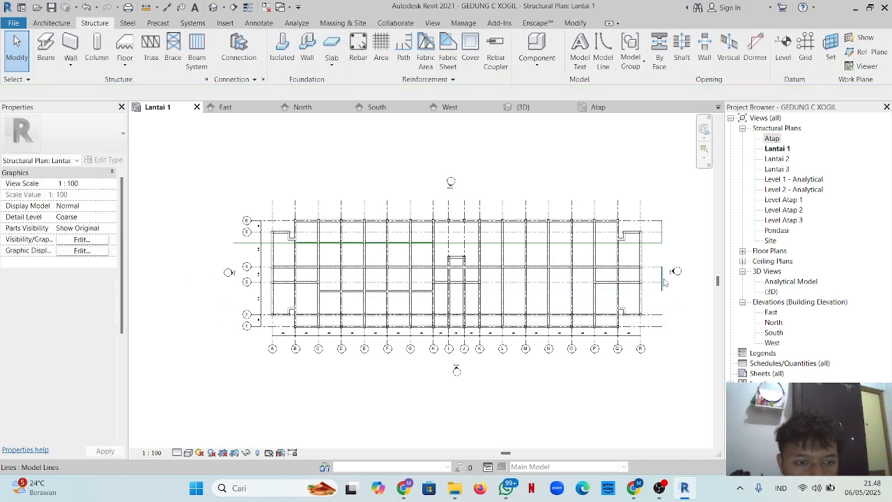
left_click(663, 243)
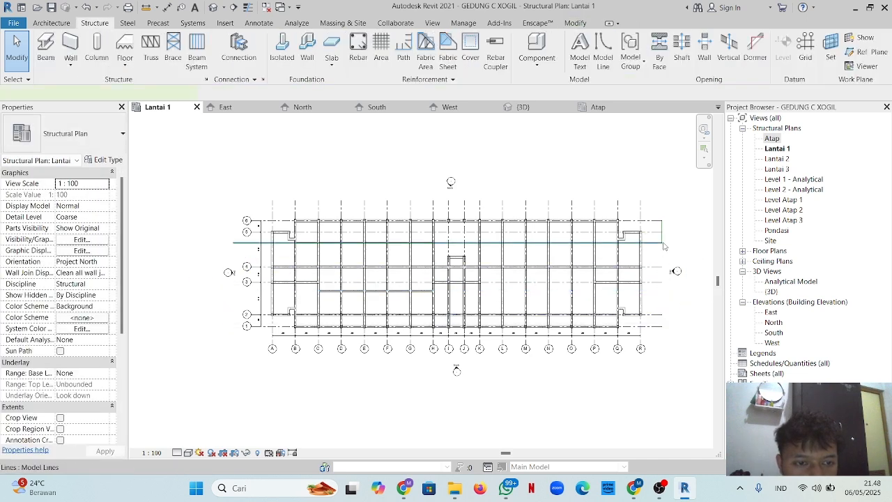
key("Delete")
left_click(662, 239)
key("Delete")
scroll(327, 253, "up", 2)
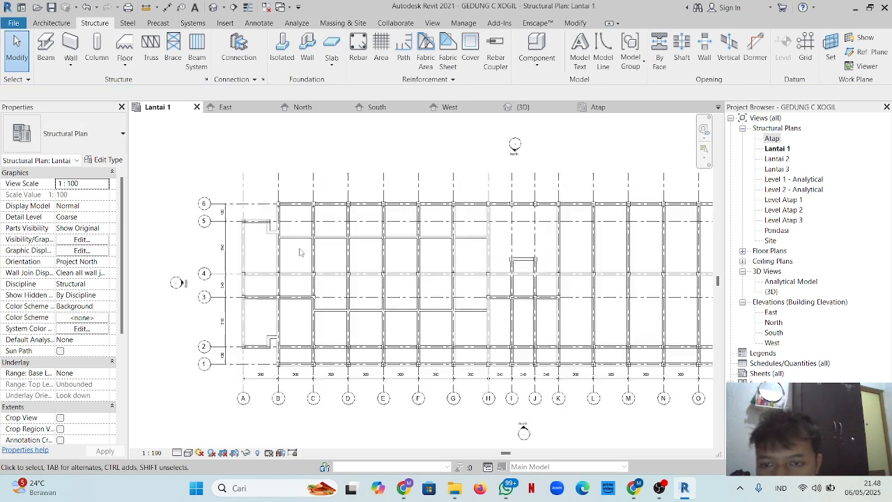
- Mirror a copy of both ANAK 20 X 40 beam rows about a vertical axis drawn through the midpoint of the grid 6 beam between I and J
left_click(312, 238)
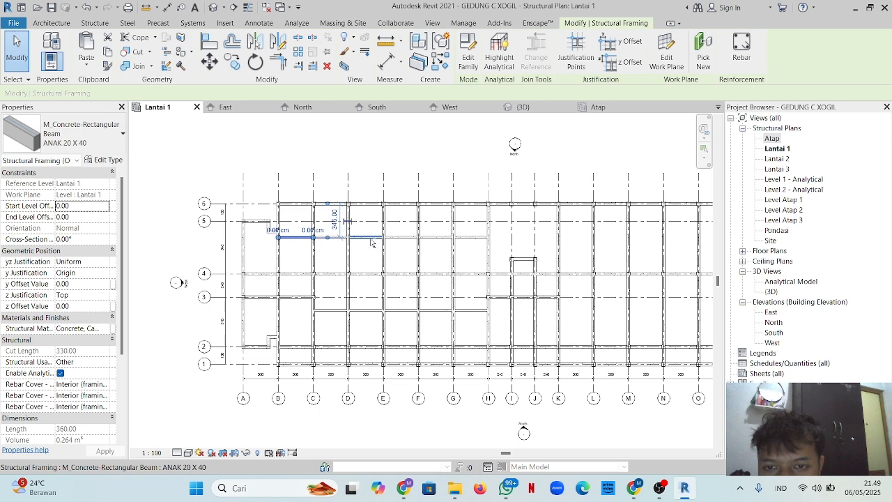
scroll(360, 244, "up", 2)
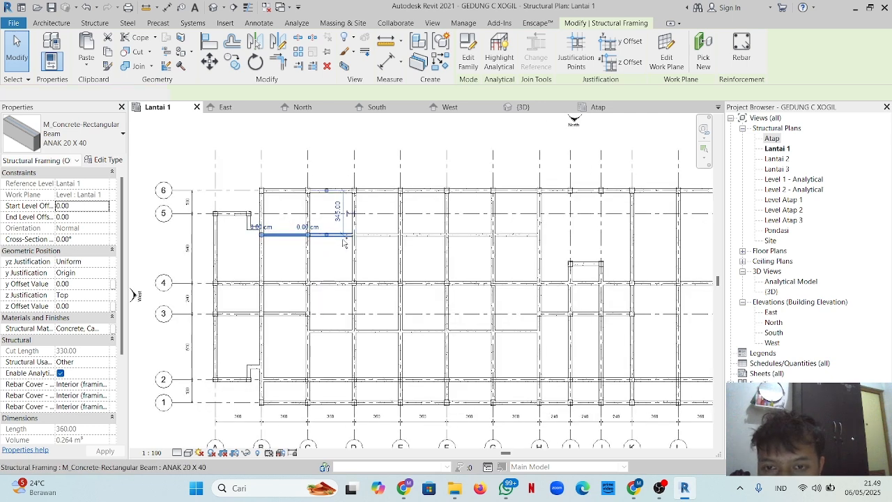
left_click(362, 239, "ctrl")
left_click(413, 238, "ctrl")
left_click(469, 237, "ctrl")
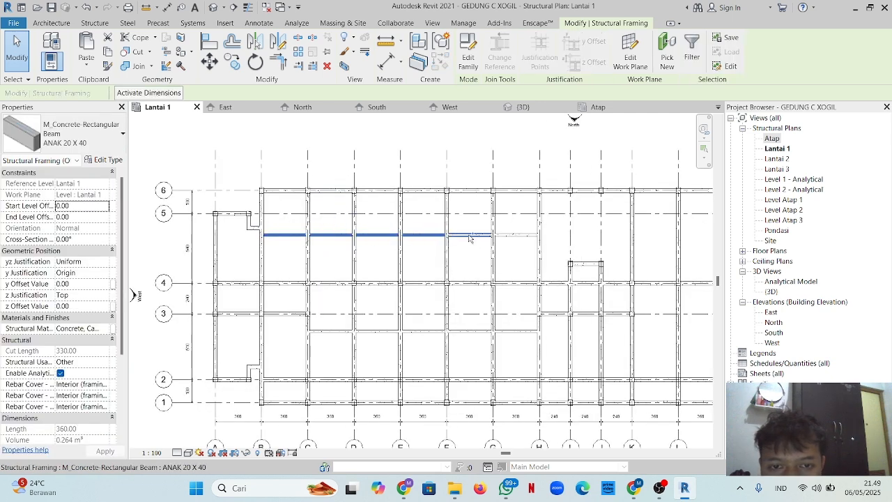
left_click(513, 238, "ctrl")
left_click(512, 333, "ctrl")
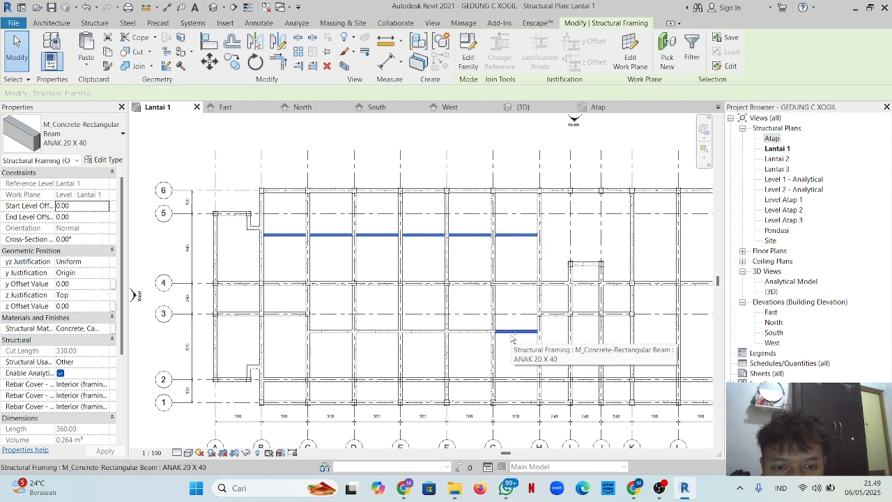
left_click(476, 333, "ctrl")
left_click(427, 333, "ctrl")
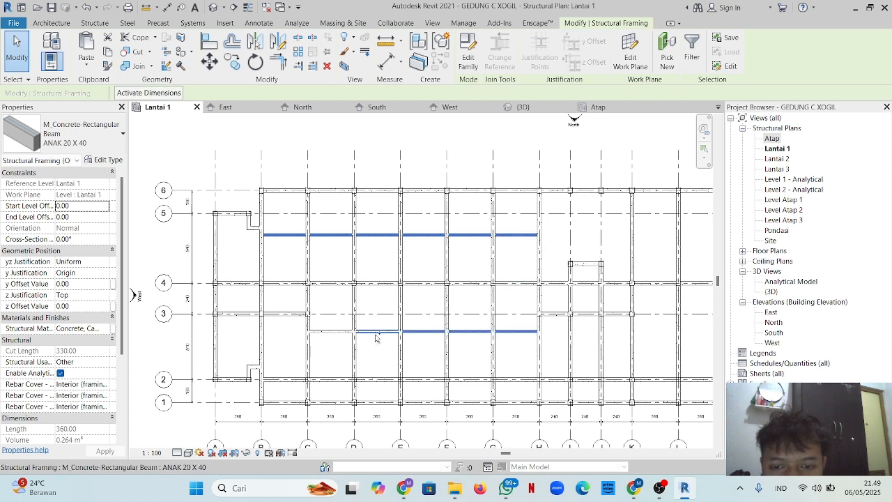
left_click(376, 333, "ctrl")
left_click(325, 330, "ctrl")
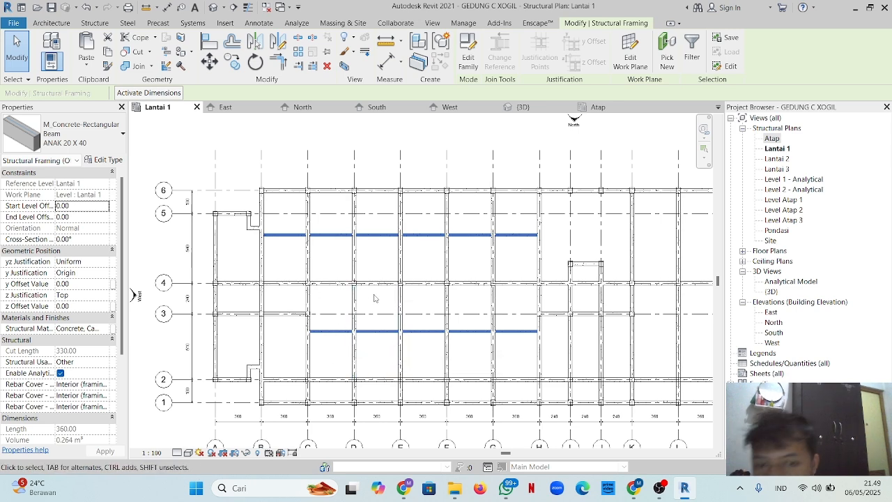
scroll(373, 294, "down", 2)
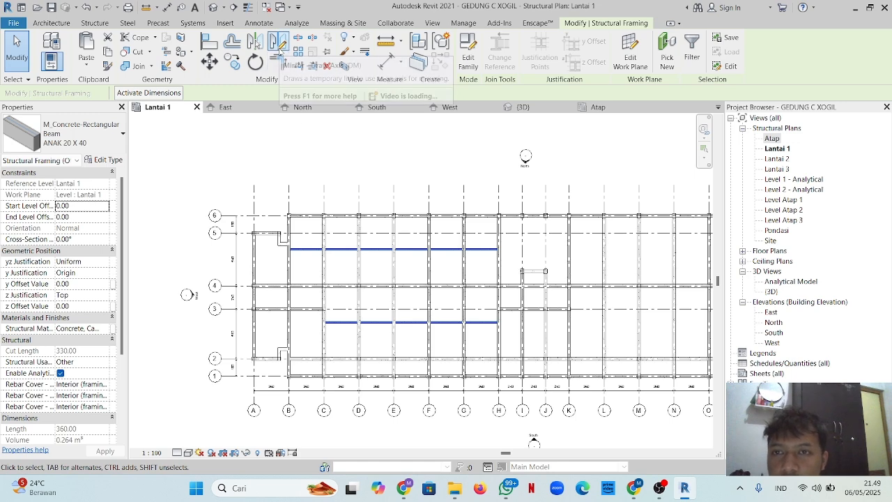
left_click(278, 43)
scroll(497, 255, "up", 3)
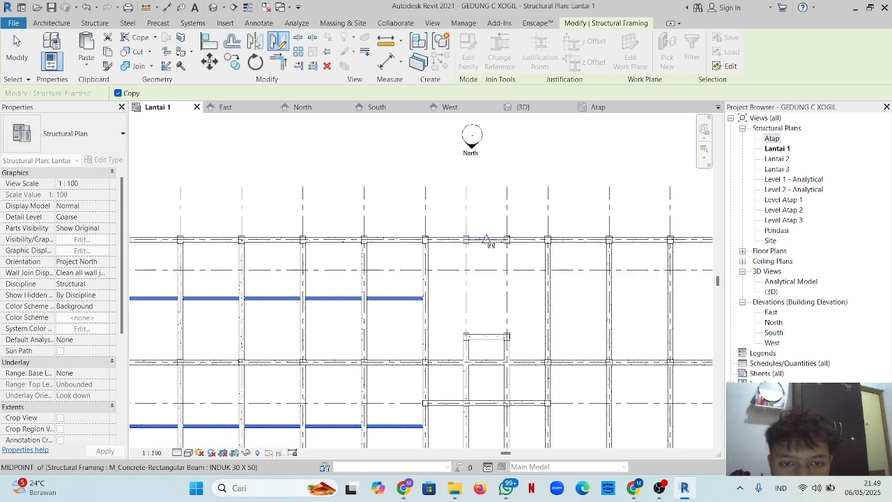
left_click(490, 242)
scroll(474, 167, "down", 3)
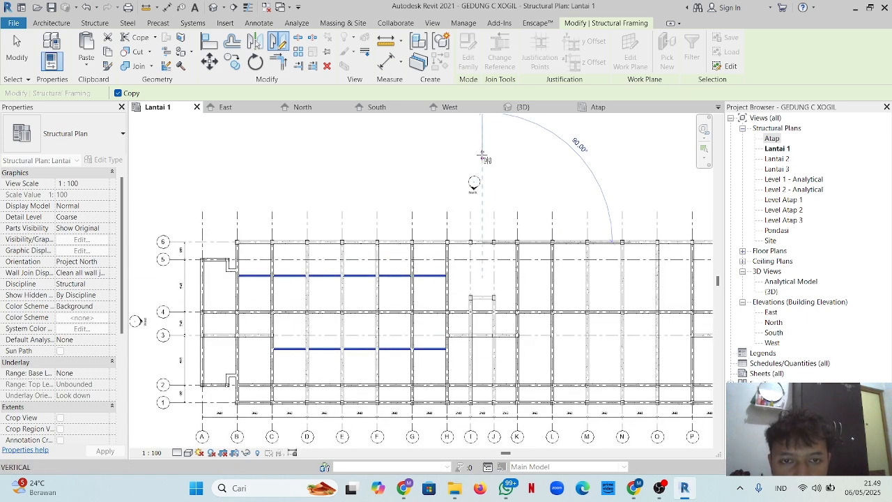
left_click(481, 154)
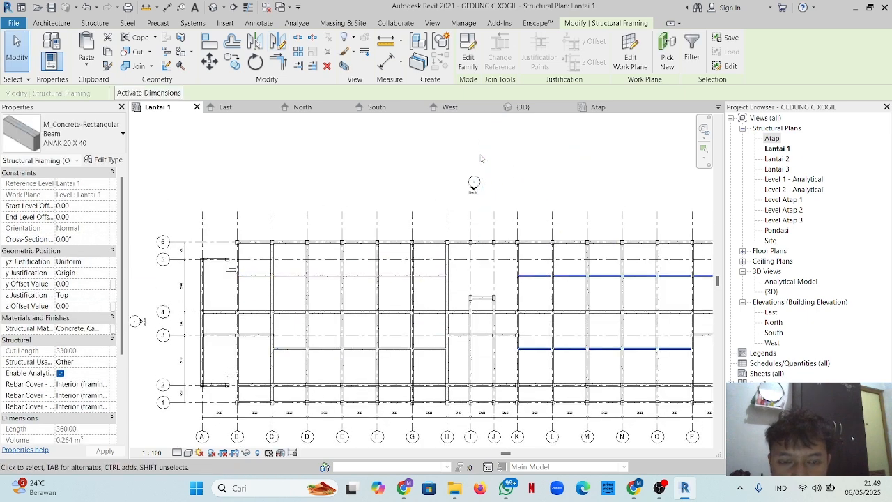
left_click(518, 177)
- Select the upper row of ANAK 20 X 40 beams from grid B to H and from grid K to Q
scroll(474, 174, "down", 2)
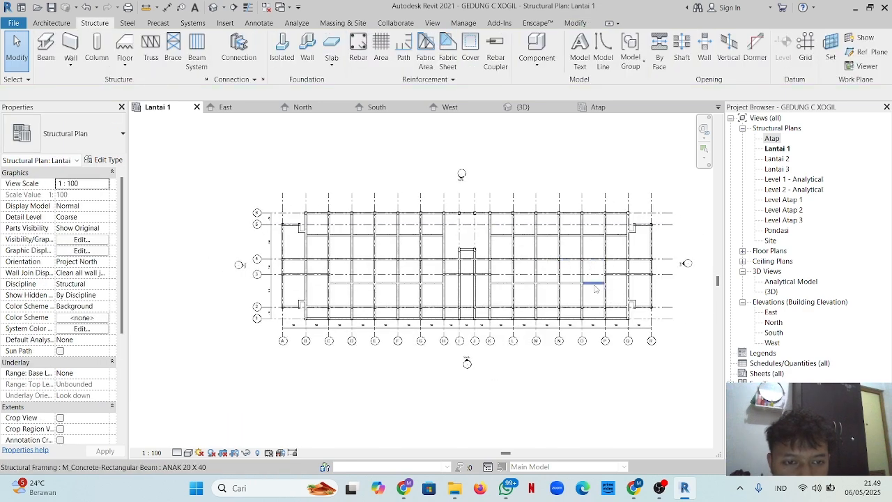
scroll(591, 285, "up", 2)
scroll(470, 296, "down", 2)
middle_click_drag(411, 290, 439, 291)
scroll(265, 255, "up", 1)
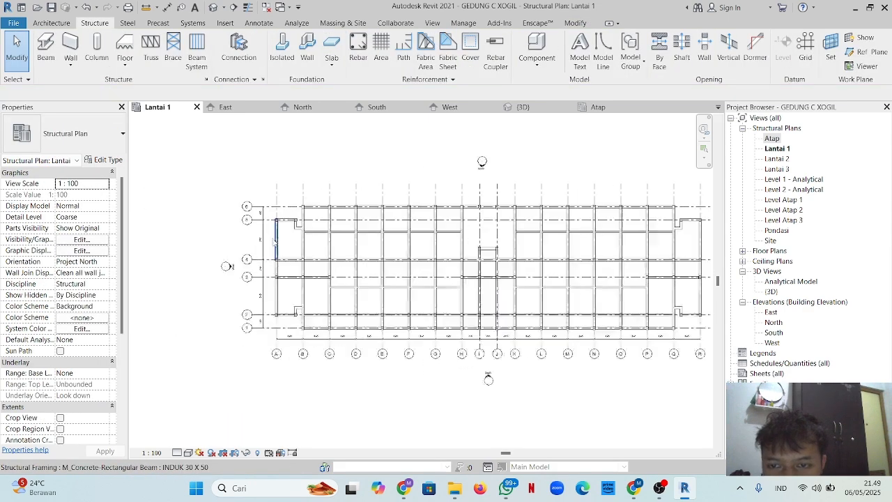
scroll(276, 242, "up", 2)
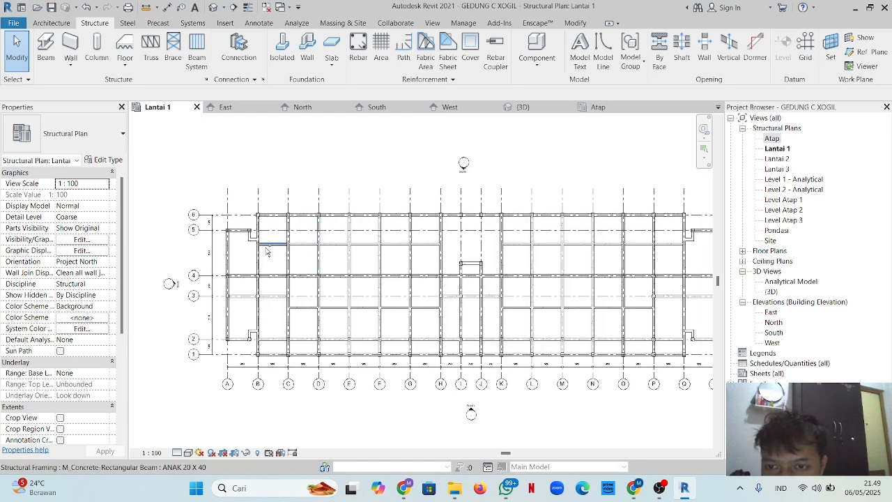
left_click(267, 249)
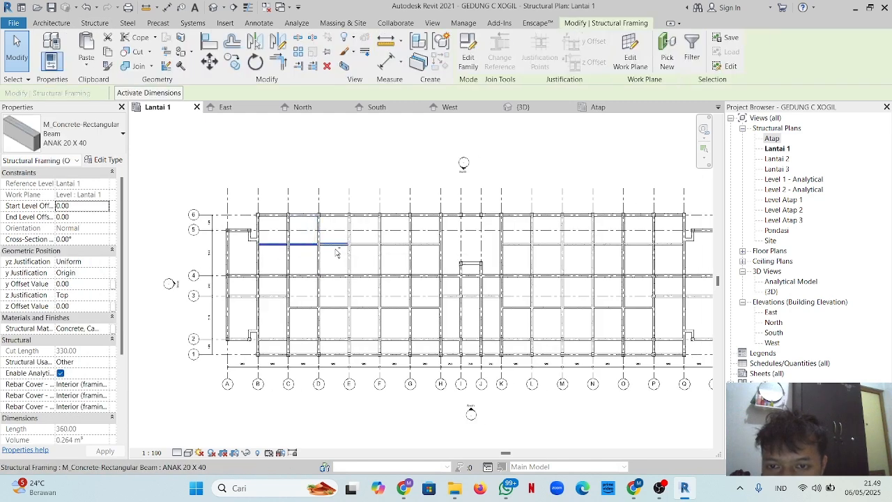
left_click_drag(336, 253, 422, 248)
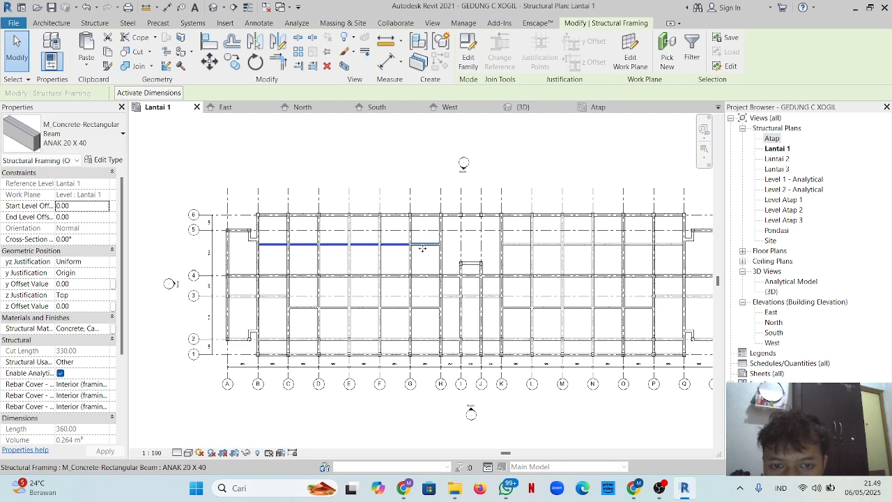
left_click(423, 248, "ctrl")
left_click(516, 248, "ctrl")
left_click(545, 247, "ctrl")
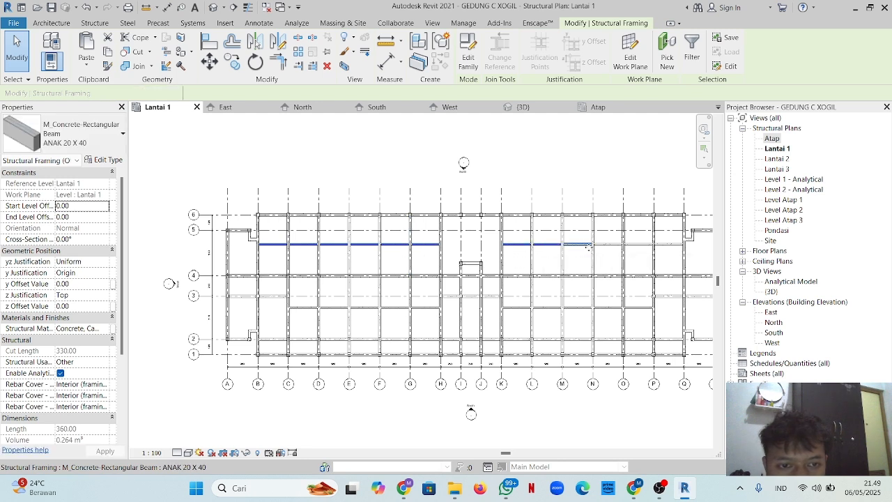
left_click(607, 248, "ctrl")
left_click(657, 248, "ctrl")
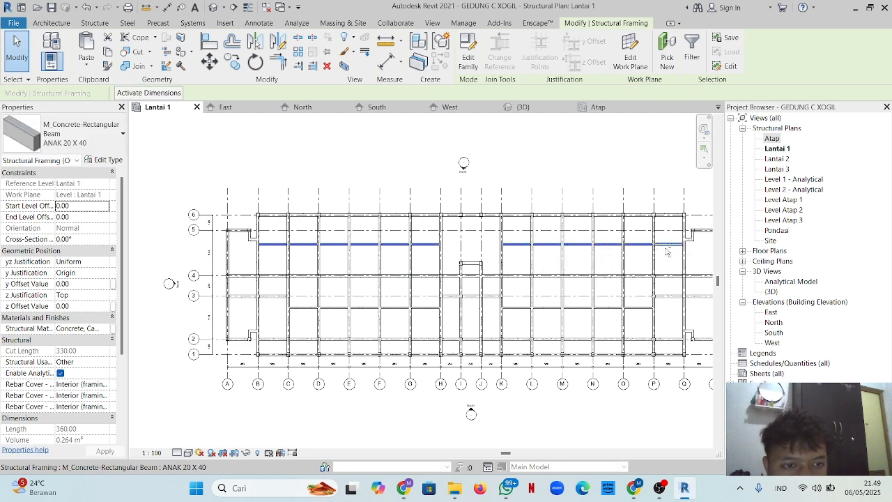
- Add the lower row of ANAK 20 X 40 beams, from grid K to P and from C to H, to the selection
left_click(642, 311, "ctrl")
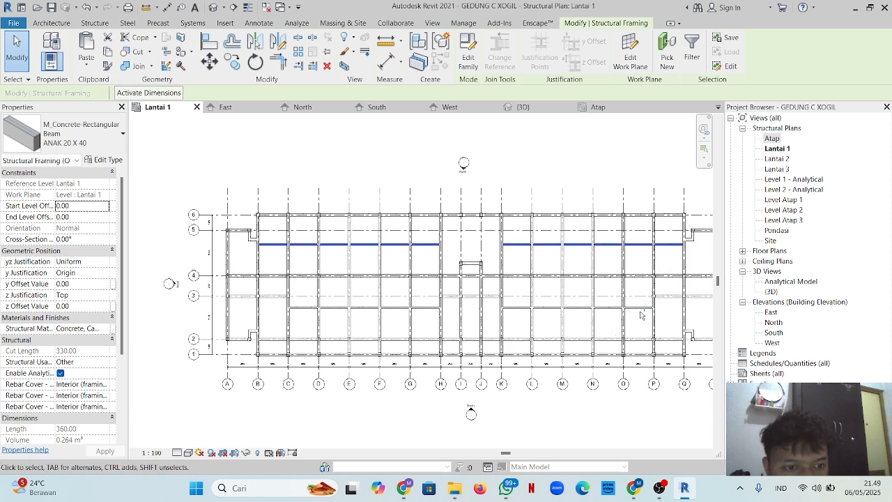
left_click(604, 311, "ctrl")
left_click(553, 310, "ctrl")
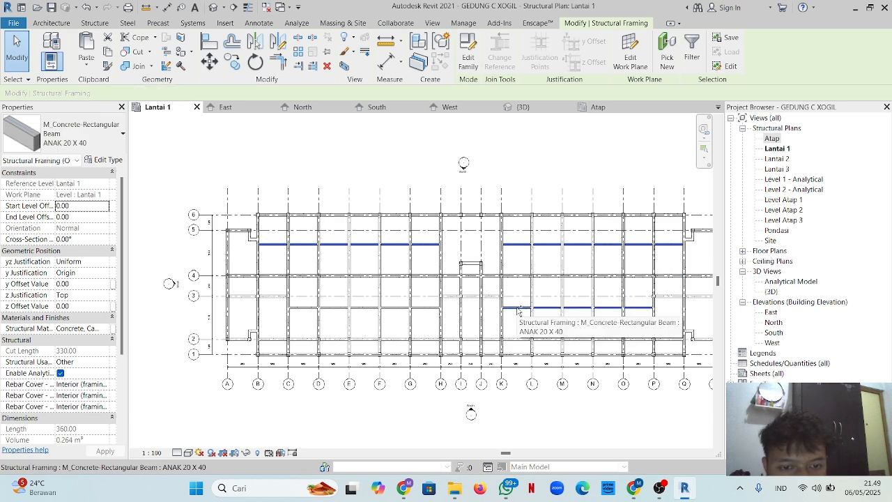
left_click(521, 309, "ctrl")
left_click(425, 308, "ctrl")
left_click(395, 307, "ctrl")
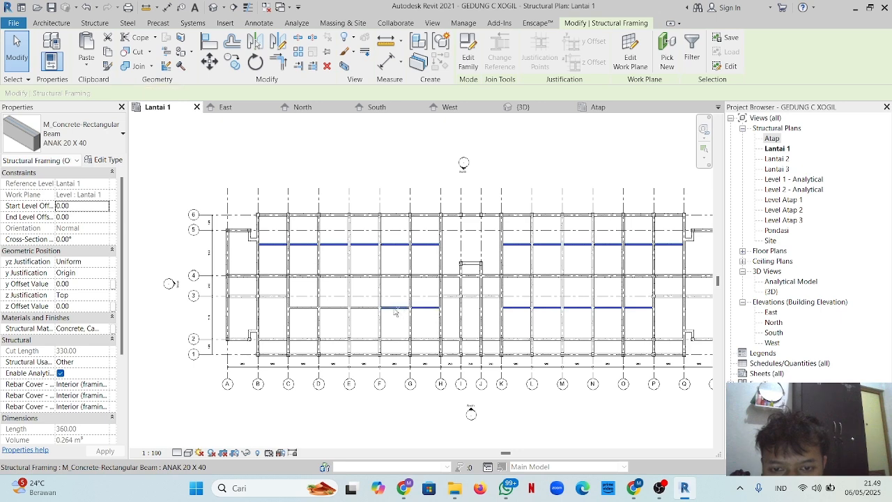
left_click(365, 308, "ctrl")
left_click(304, 308, "ctrl")
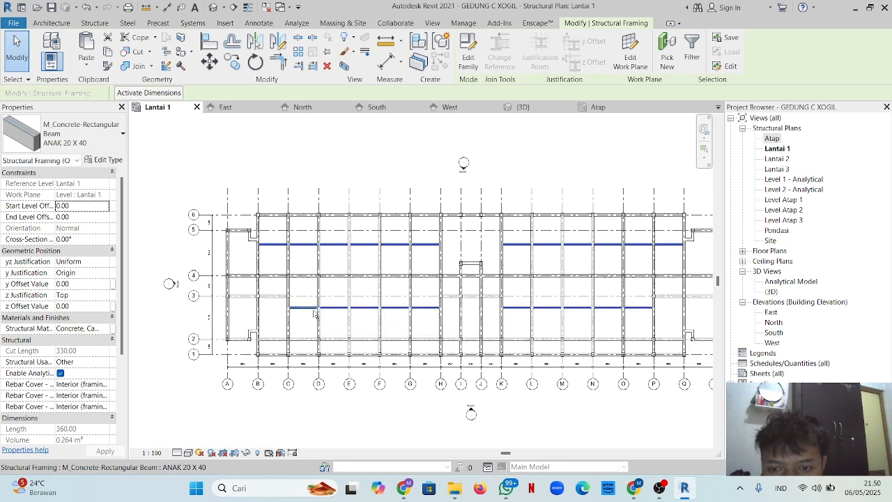
left_click(462, 313, "ctrl")
scroll(466, 312, "down", 1)
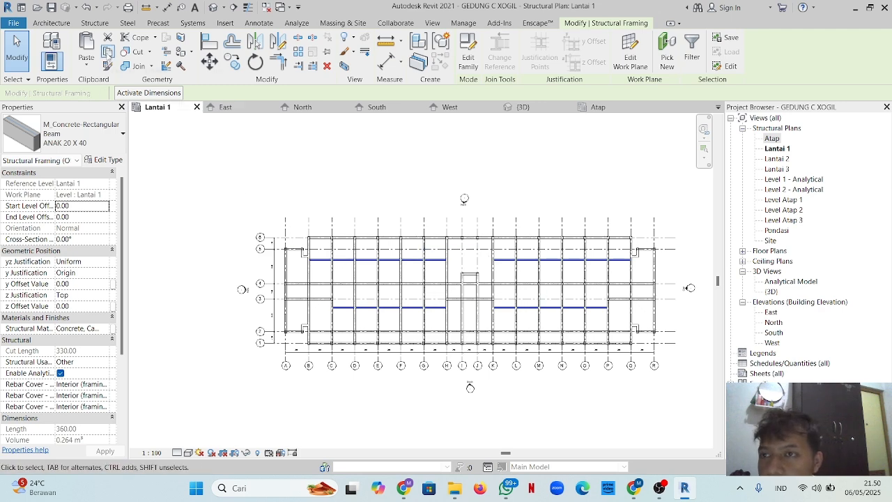
- Copy the selected ANAK 20 X 40 beams and paste them aligned to levels Lantai 2 and Lantai 3
left_click(87, 66)
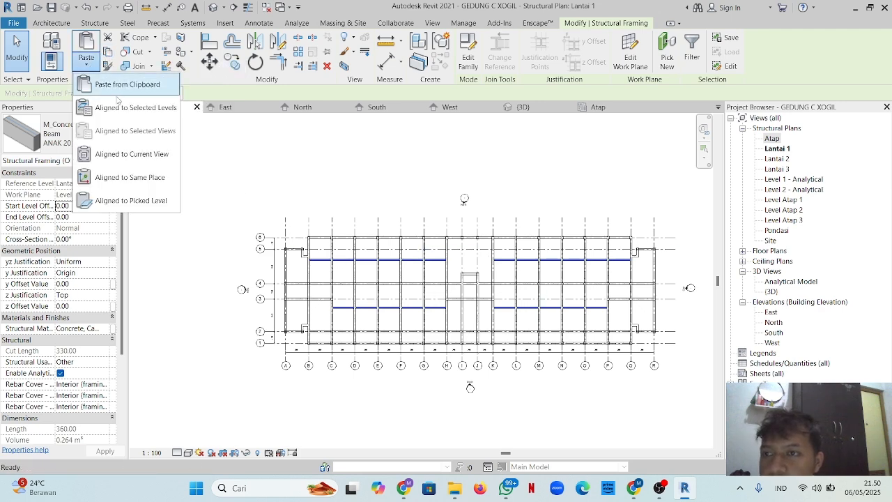
left_click(226, 117)
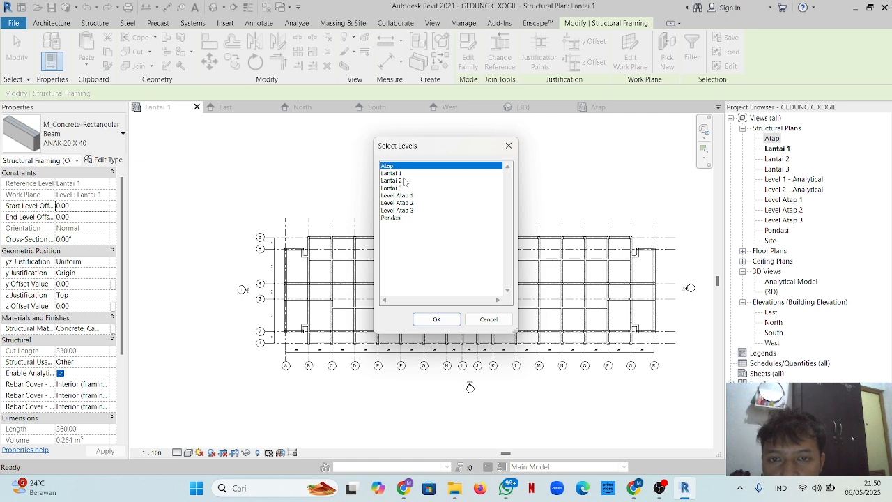
left_click(404, 180)
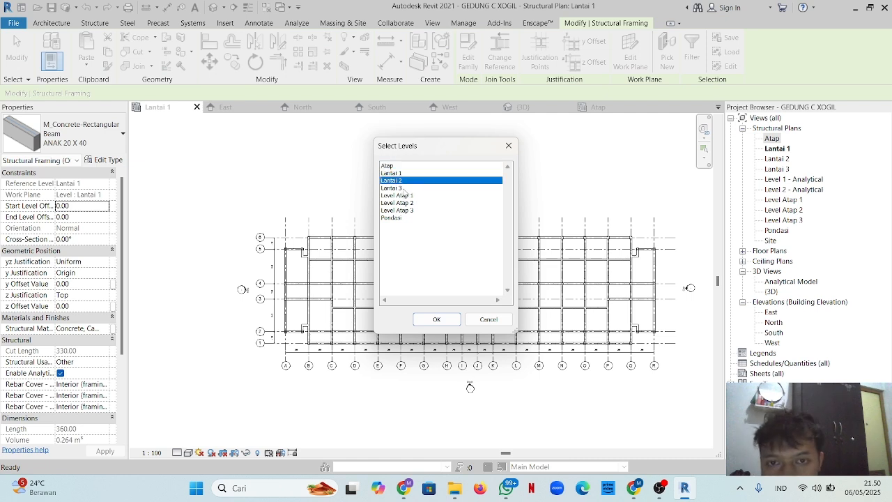
left_click(397, 188, "ctrl")
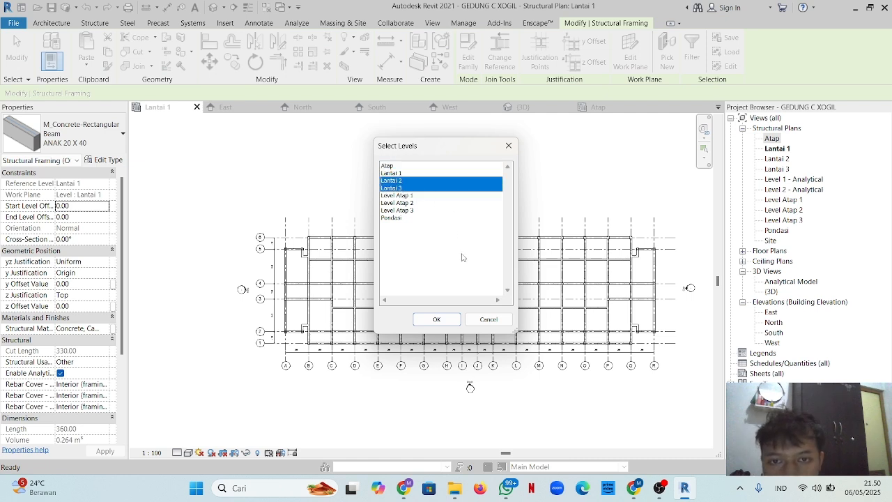
left_click(437, 320)
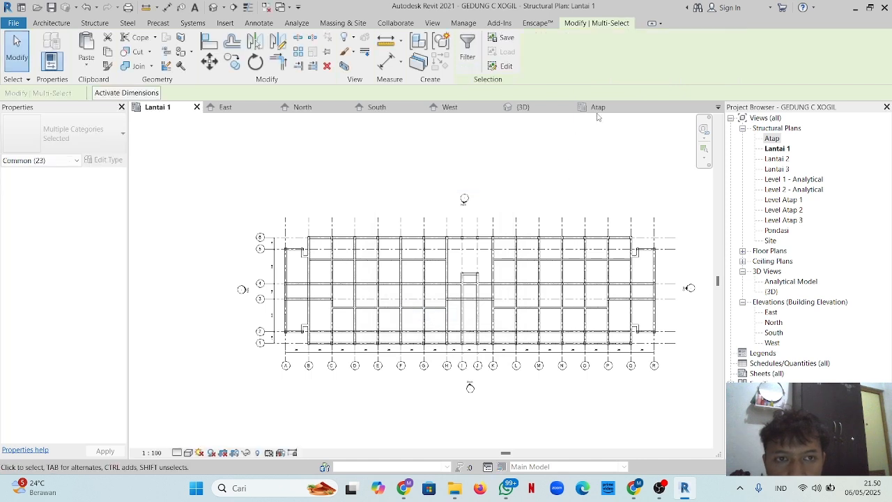
- Inspect the pasted beams on the upper levels from several sides in the 3D view
left_click(522, 108)
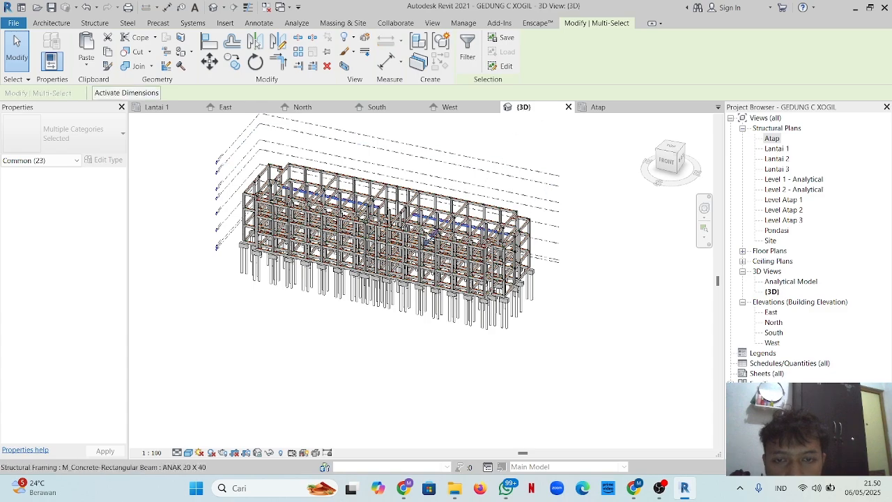
middle_click_drag(446, 184, 295, 149, "shift")
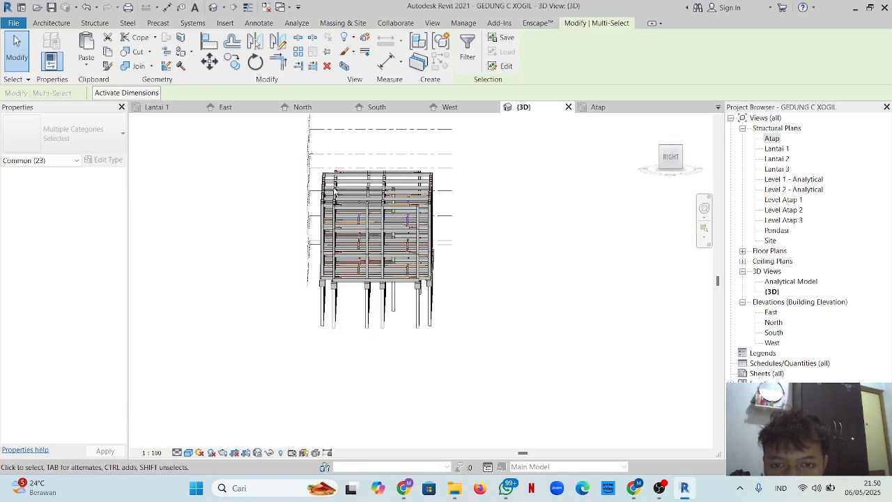
middle_click_drag(408, 271, 474, 242, "shift")
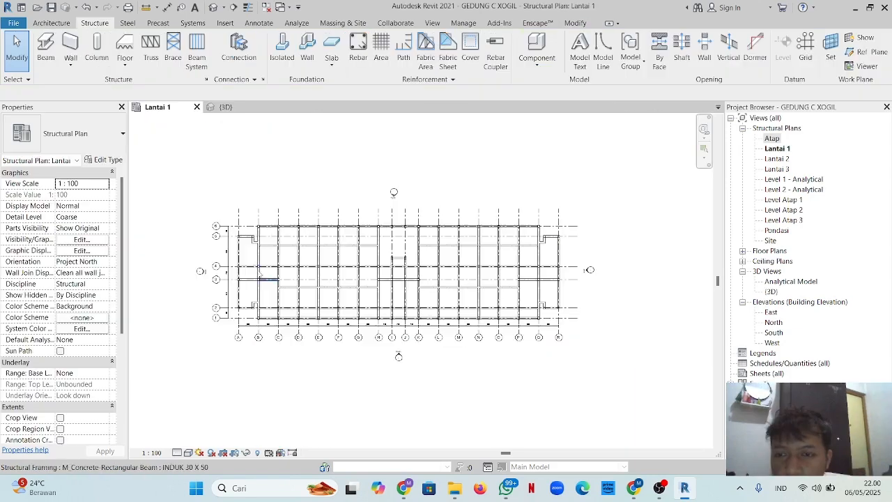
- Start a structural floor on Lantai 1 and duplicate the Generic 300mm floor type as PL 15
scroll(227, 244, "up", 2)
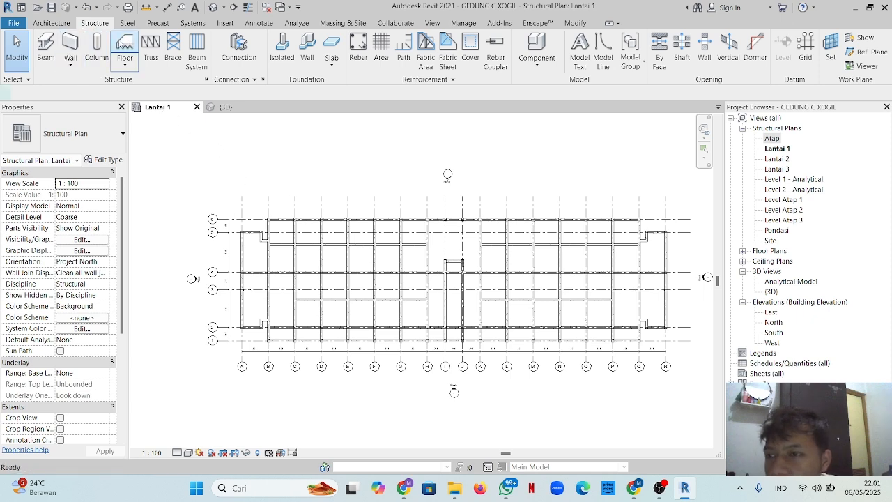
left_click(121, 44)
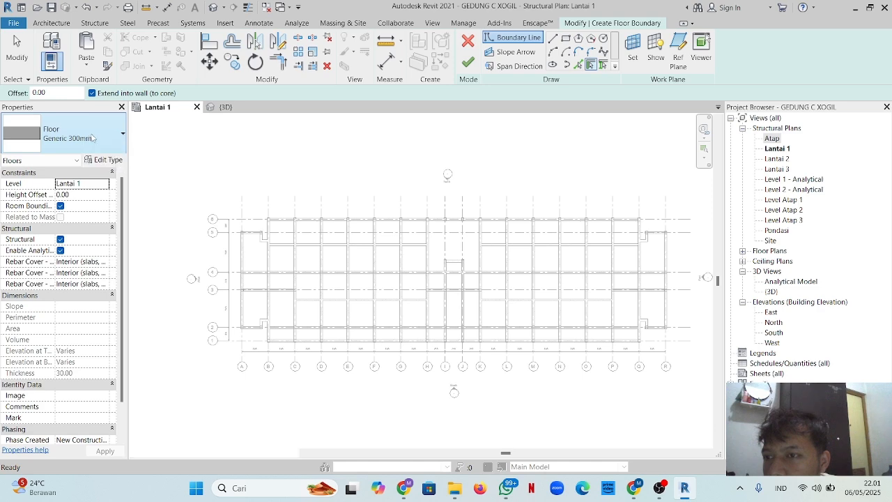
left_click(93, 137)
left_click(74, 309)
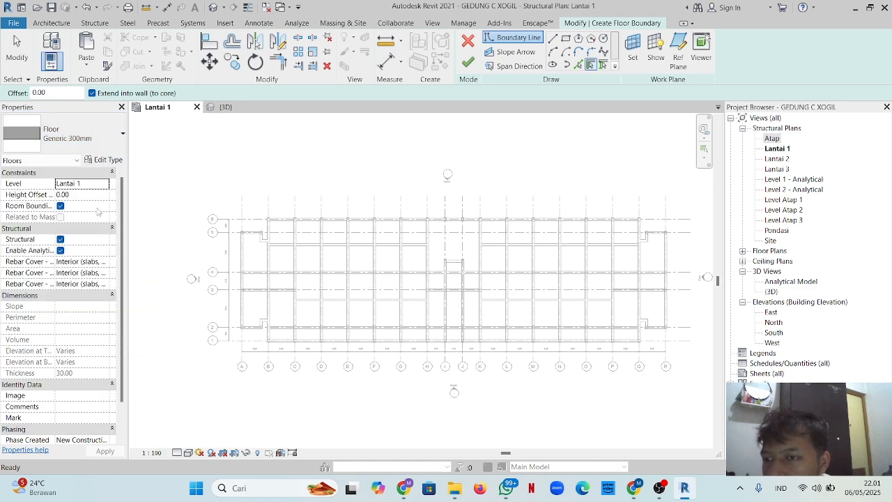
left_click(103, 160)
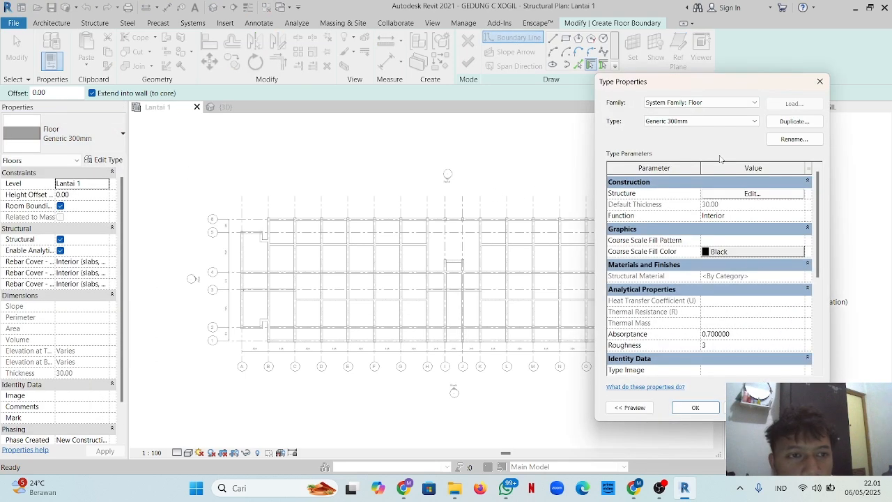
left_click(783, 124)
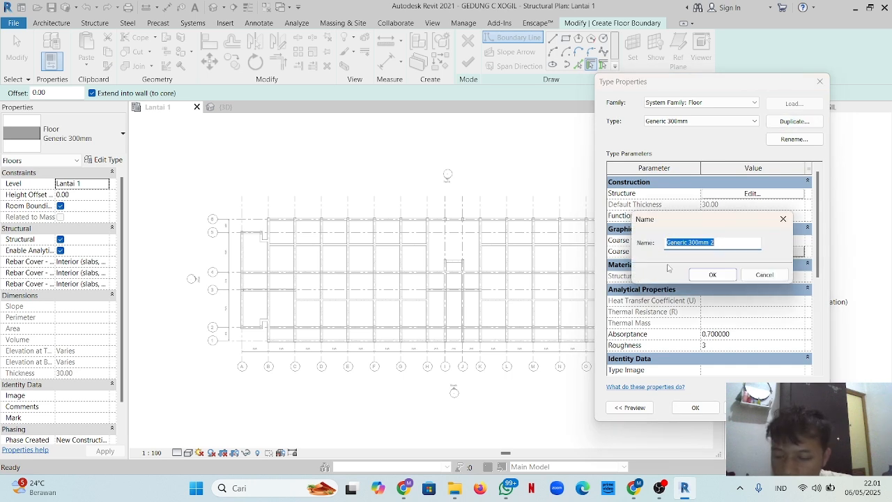
key("BackSpace")
key("BackSpace")
key("Caps_Lock")
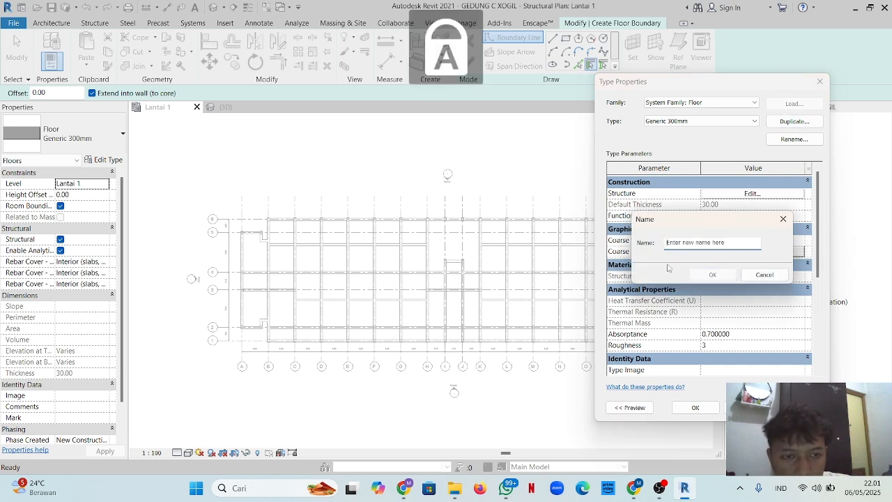
type("FL")
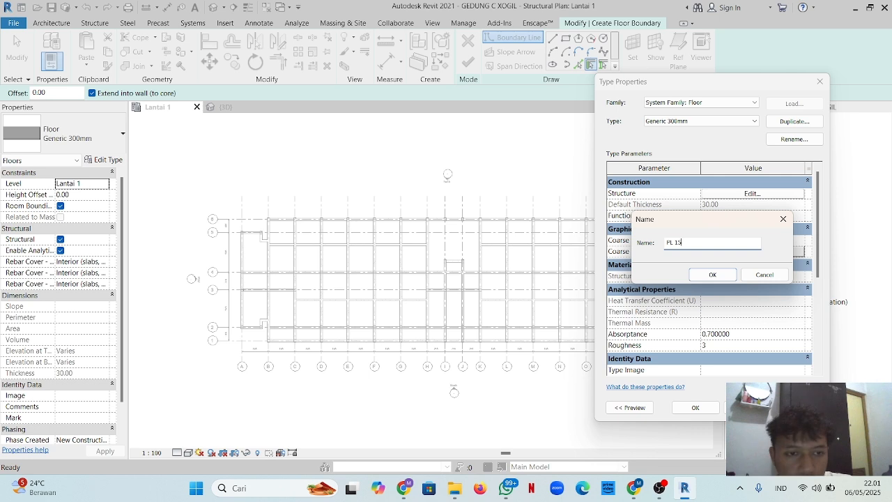
left_click(709, 274)
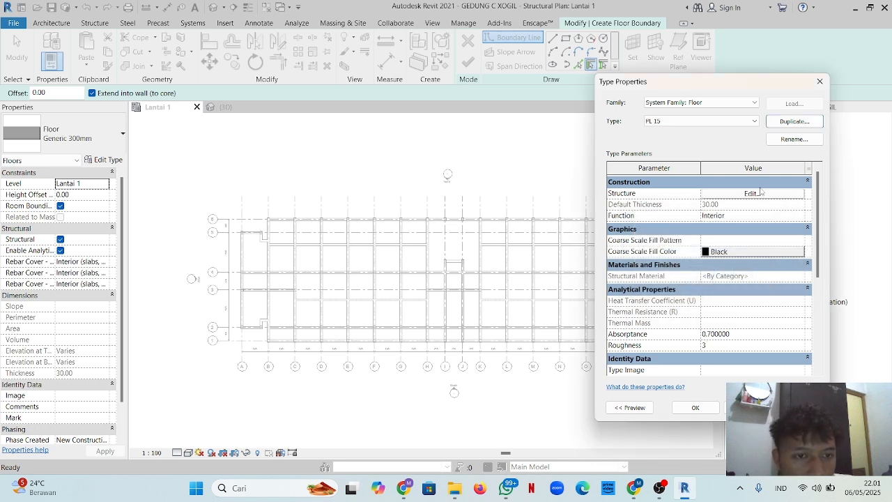
- Set the structure layer thickness of floor type PL 15 to 15.00 and apply the type
left_click(759, 193)
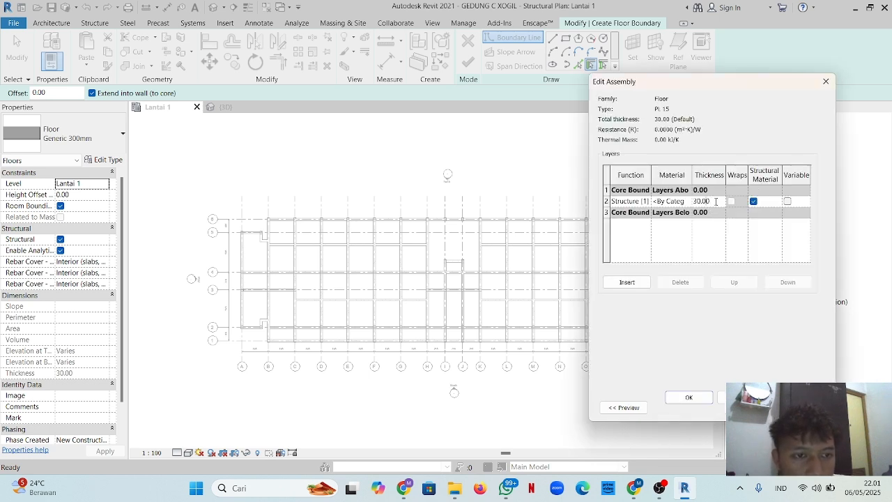
left_click(688, 397)
left_click(695, 408)
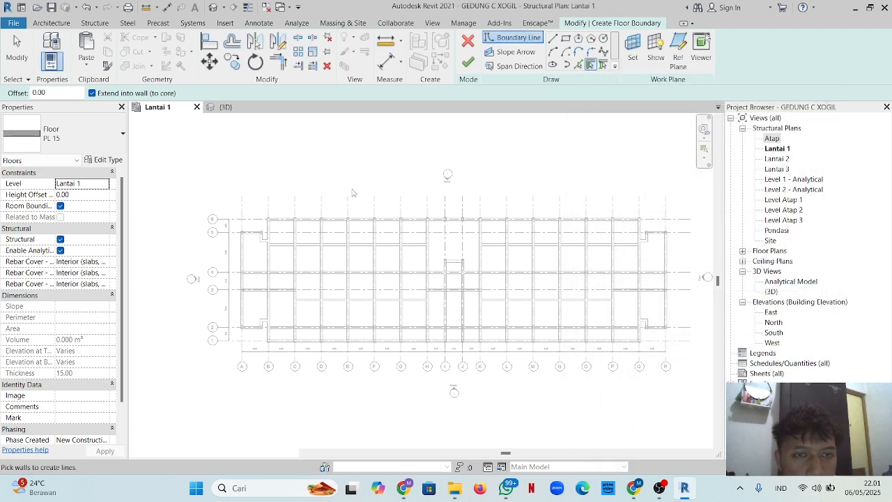
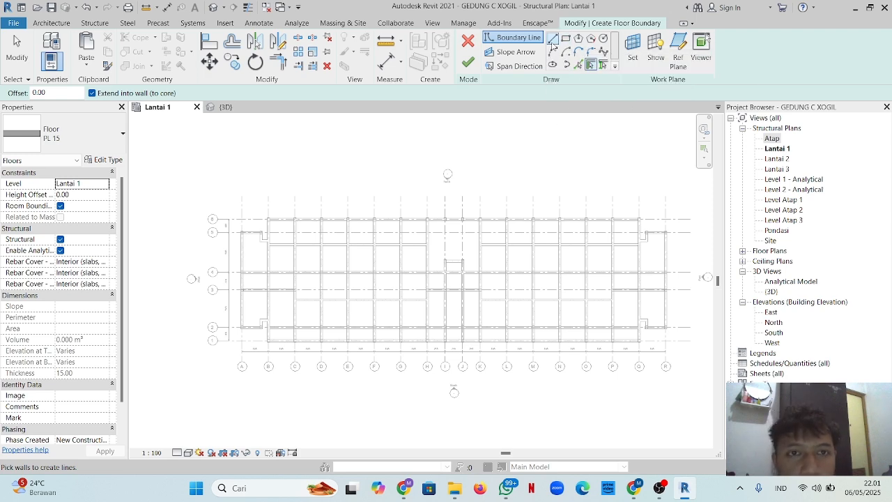
- Sketch straight floor boundary lines from grid B/6 along the beams to Q/6 and around the notch to column R/5
left_click(552, 40)
scroll(272, 290, "up", 5)
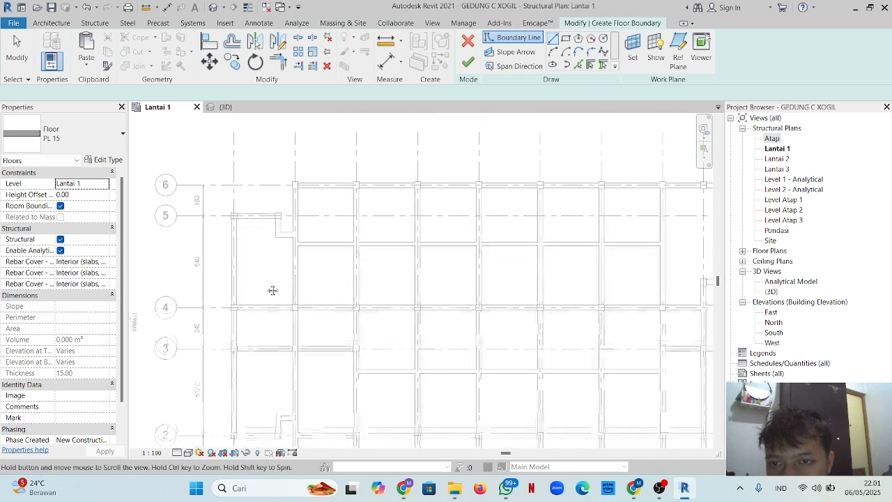
scroll(293, 189, "up", 2)
left_click(292, 184)
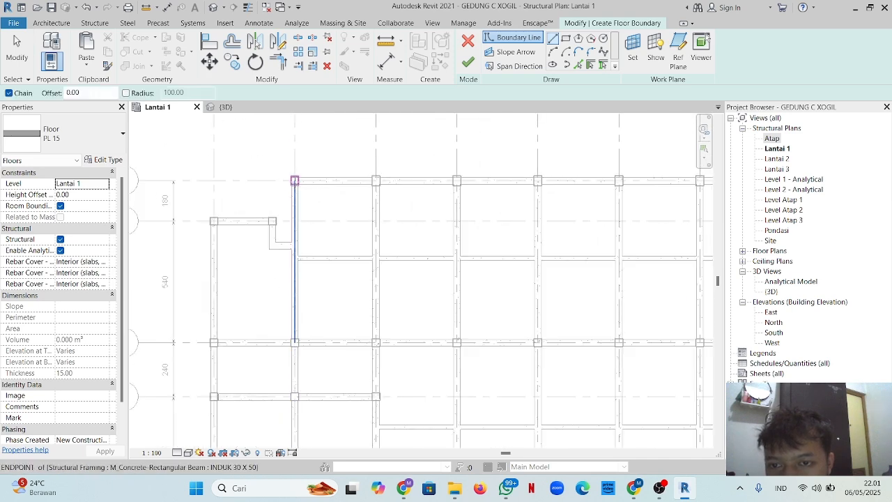
scroll(428, 179, "down", 5)
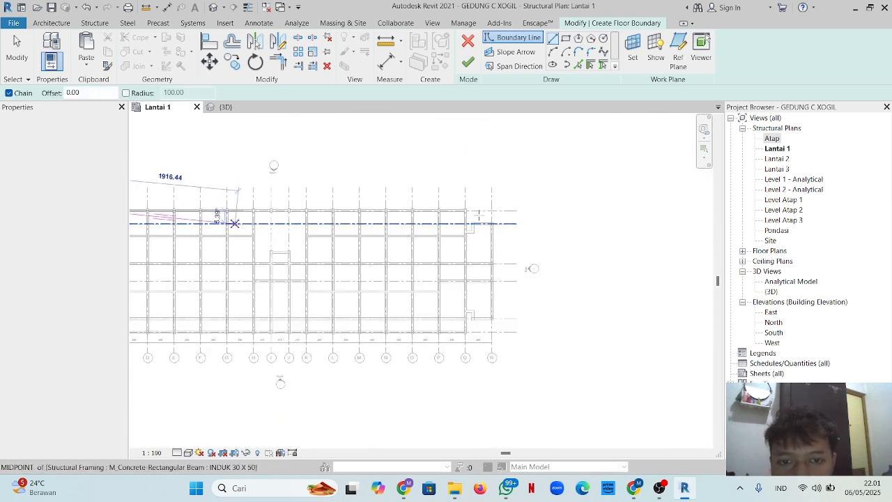
scroll(230, 213, "up", 5)
left_click(465, 205)
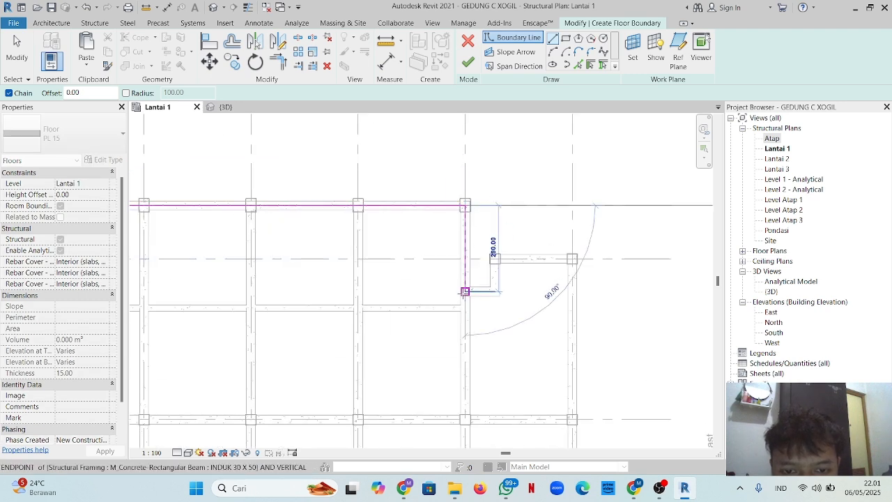
left_click(464, 291)
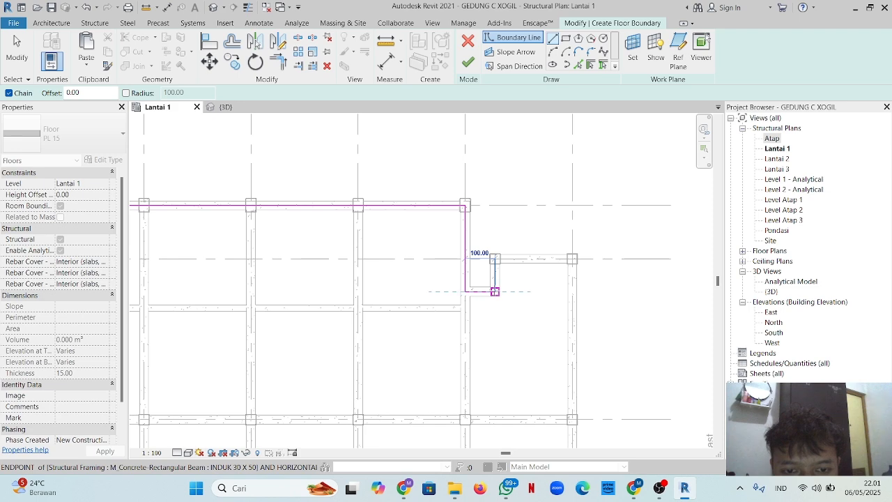
left_click(493, 292)
left_click(494, 258)
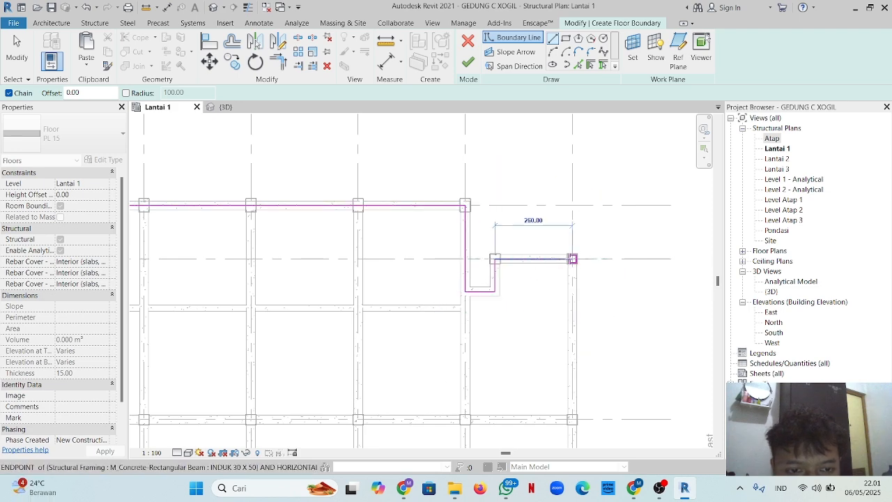
left_click(572, 258)
- Continue the floor boundary along grid R to column R/2, then around the lower notch to grid intersection Q/1
scroll(572, 259, "down", 6)
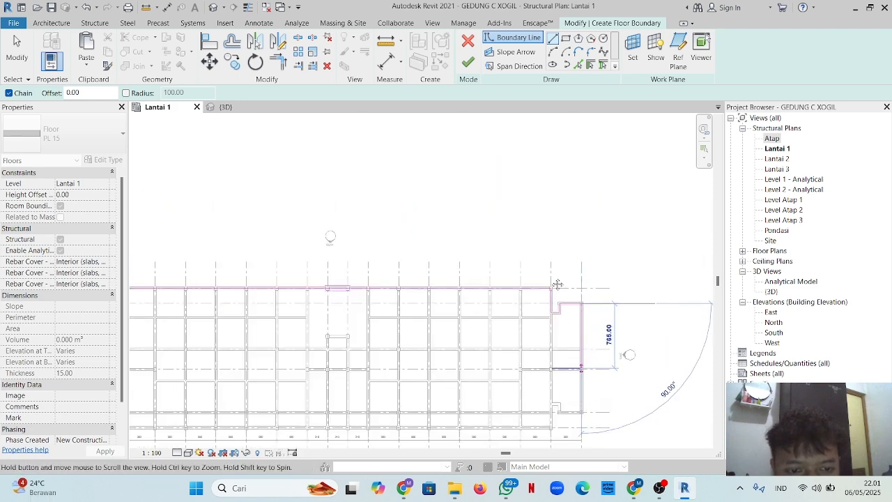
scroll(539, 227, "up", 5)
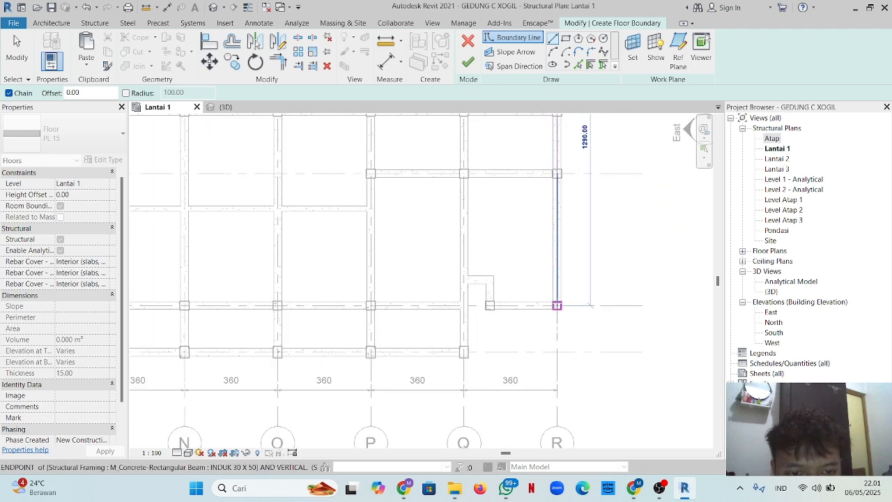
left_click(556, 305)
left_click(490, 305)
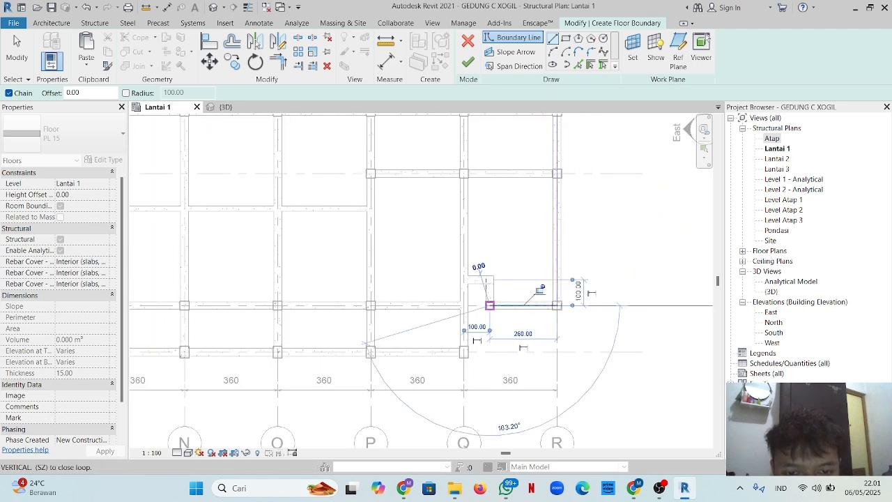
left_click(490, 279)
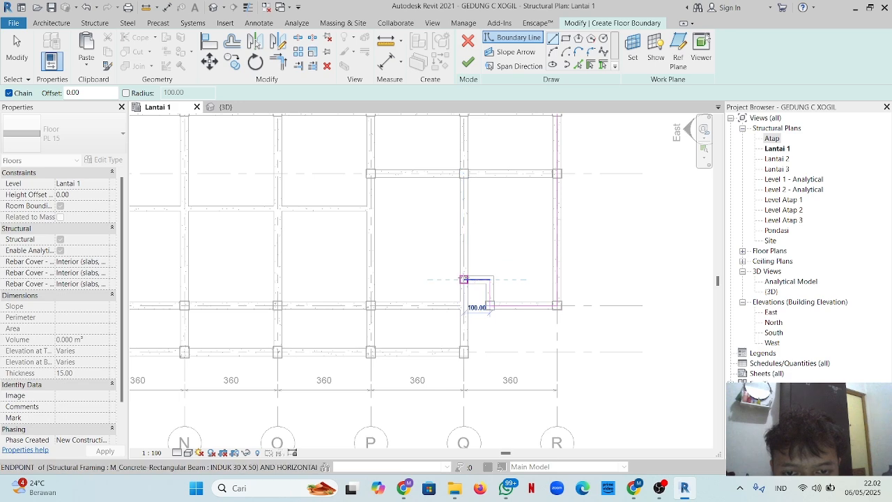
left_click(464, 279)
left_click(464, 351)
- Continue the floor boundary along grid 1 to column B/1, then around the lower notch to column A/2
scroll(308, 344, "down", 5)
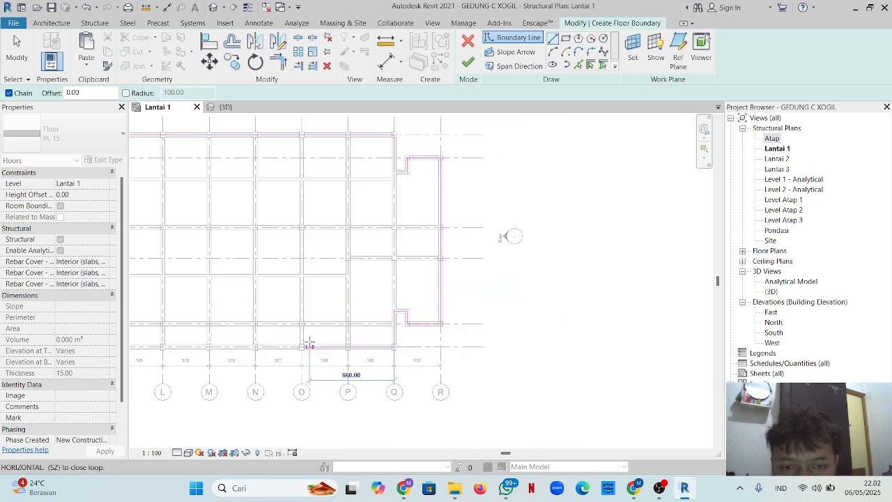
middle_click_drag(298, 342, 643, 318)
scroll(474, 324, "up", 6)
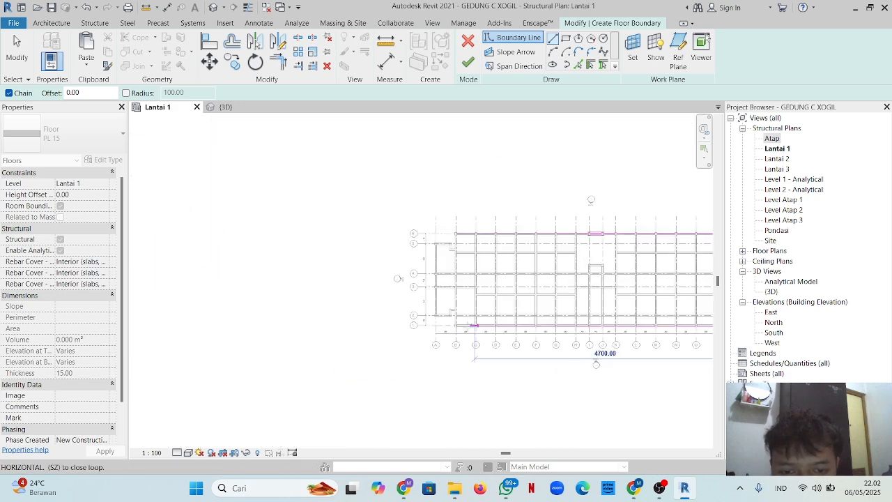
left_click(438, 322)
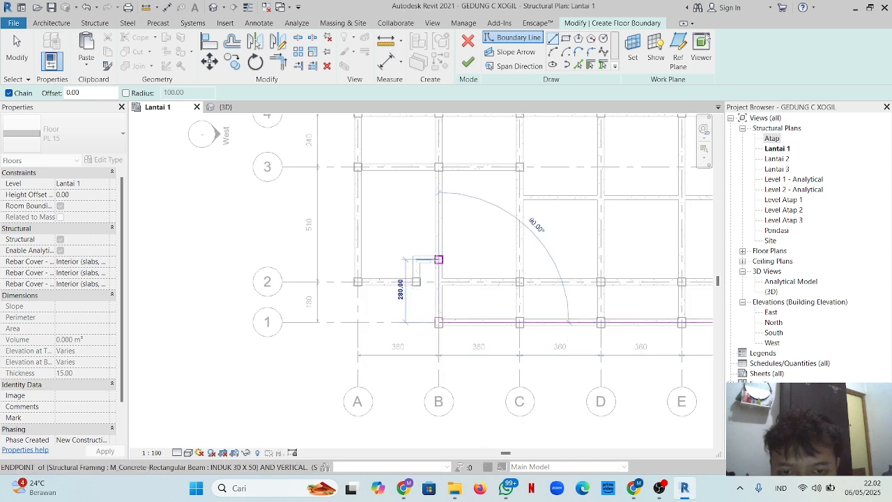
left_click(438, 259)
left_click(416, 259)
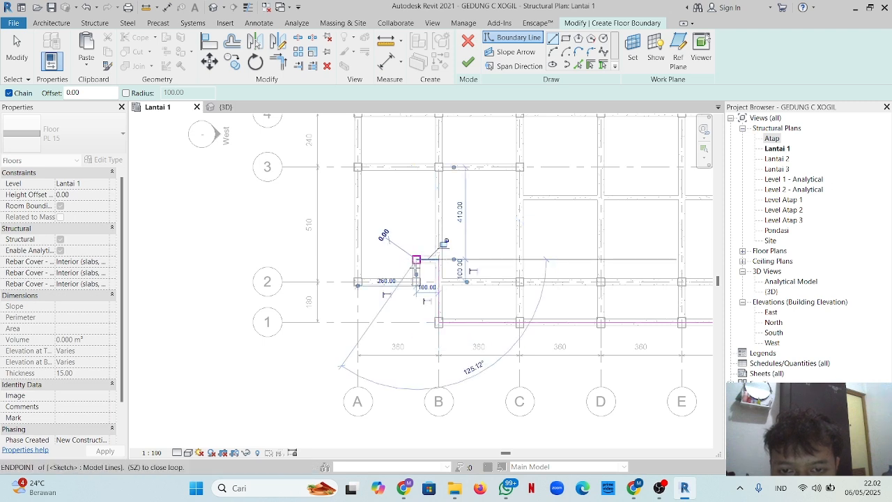
left_click(416, 281)
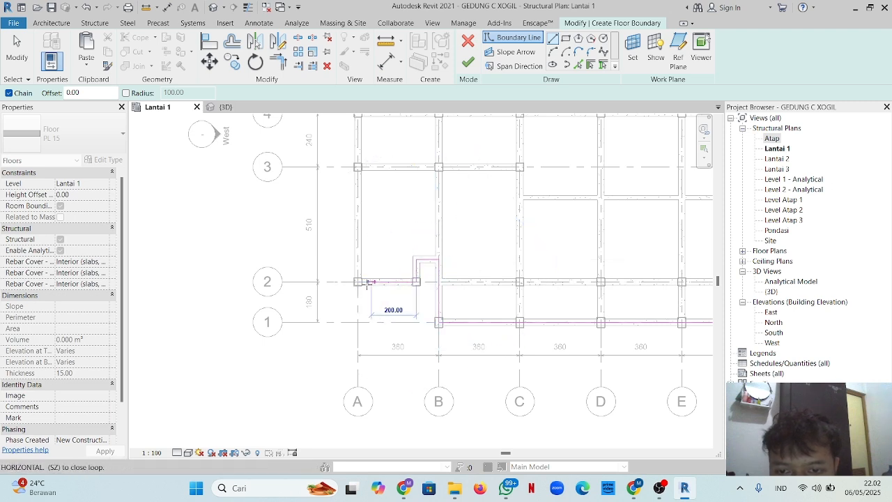
left_click(358, 282)
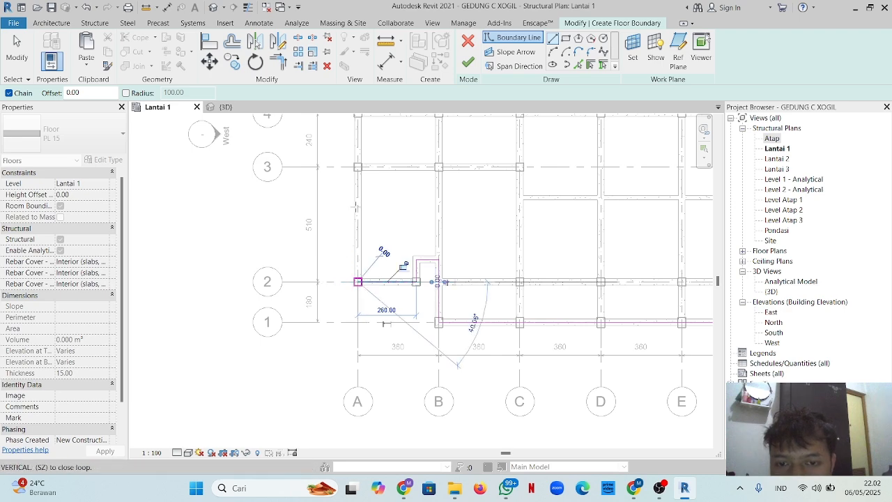
- Close the floor boundary by running it along grid A to A/5, around the upper notch, and up to B/6
middle_click_drag(357, 201, 366, 352)
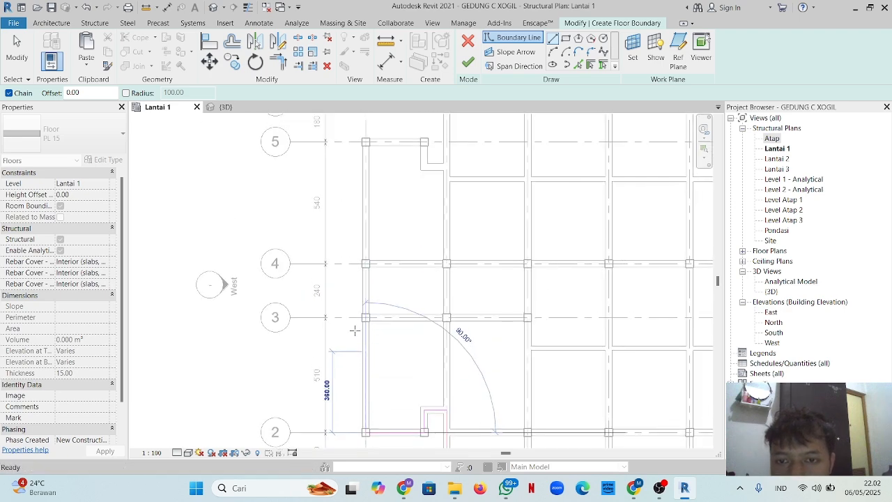
left_click(365, 141)
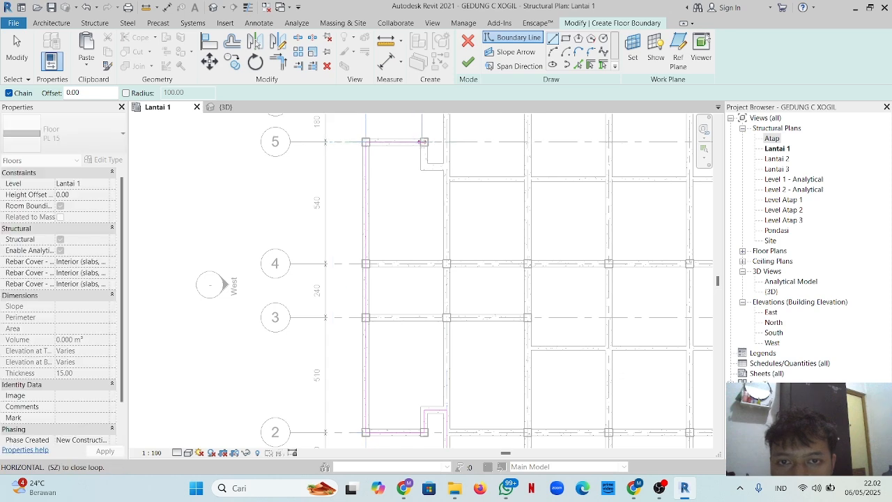
left_click(424, 142)
left_click(424, 167)
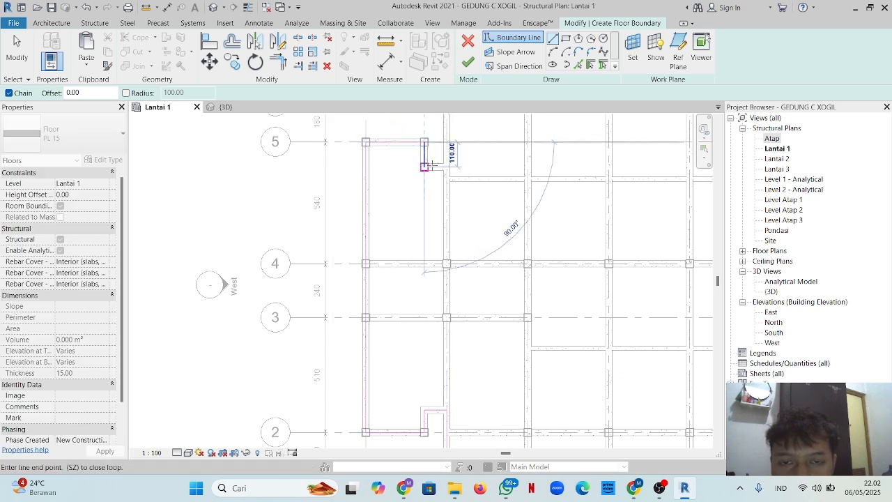
left_click(446, 168)
middle_click_drag(446, 122, 439, 237)
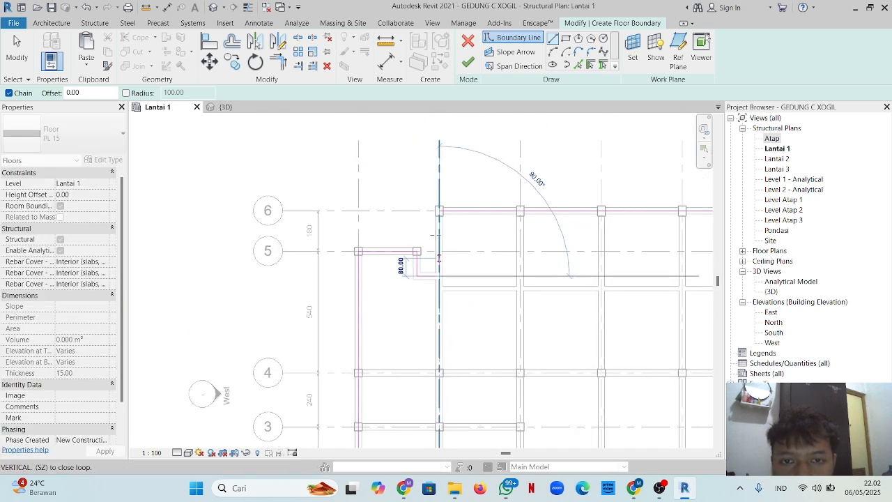
left_click(439, 210)
- Finish the boundary sketch to create the PL 15 structural floor on Lantai 1
scroll(446, 265, "down", 5)
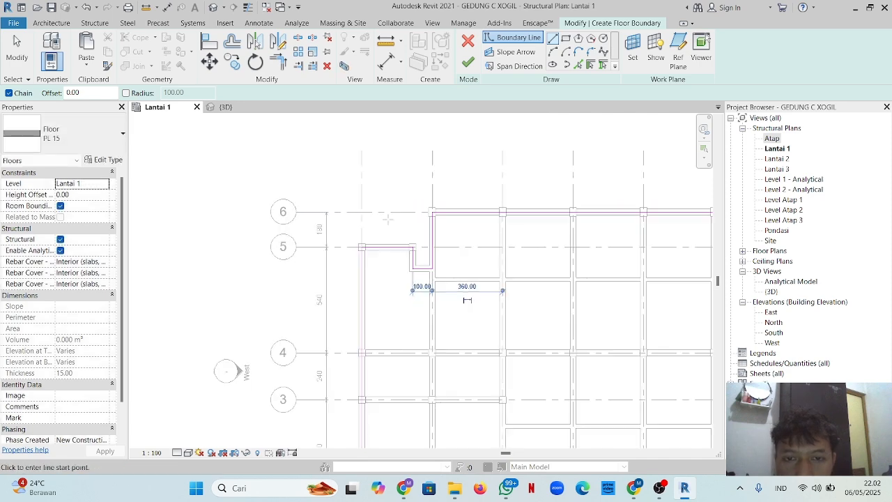
middle_click_drag(453, 286, 307, 286)
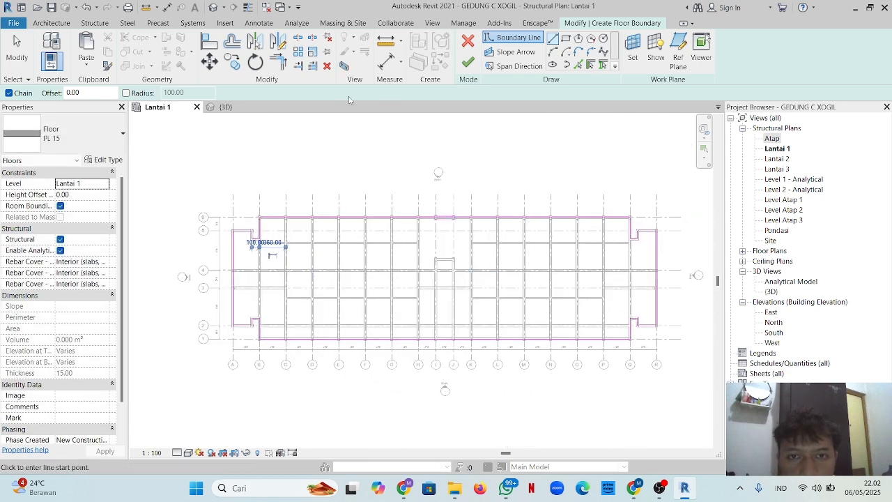
left_click(461, 69)
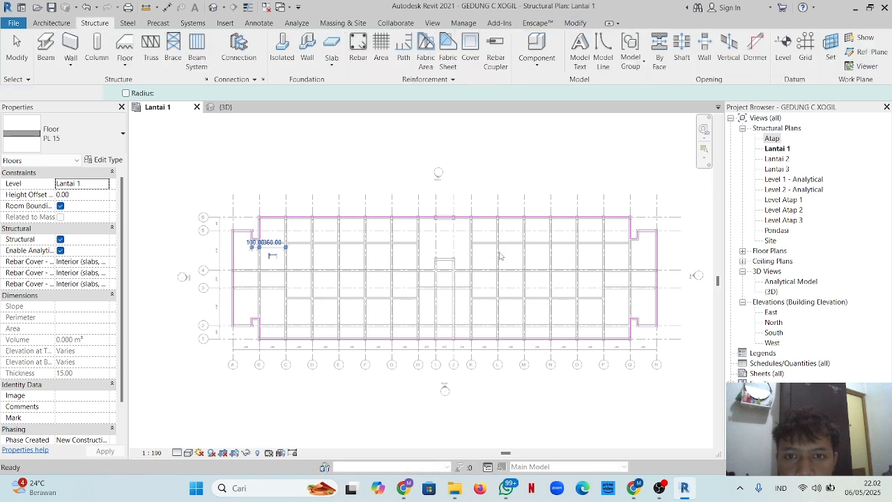
left_click(466, 249)
middle_click_drag(468, 194, 440, 170)
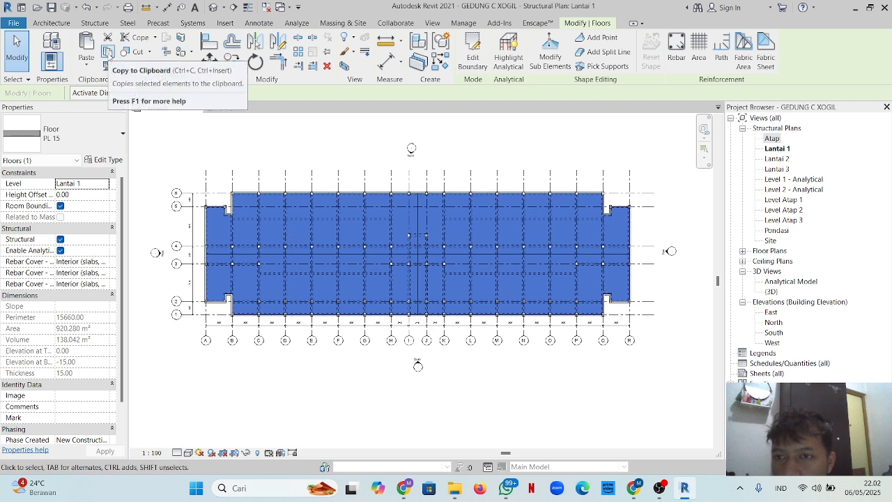
- Copy the selected PL 15 floor and paste it aligned to levels Lantai 2, Lantai 3 and Atap
left_click(108, 52)
left_click(87, 72)
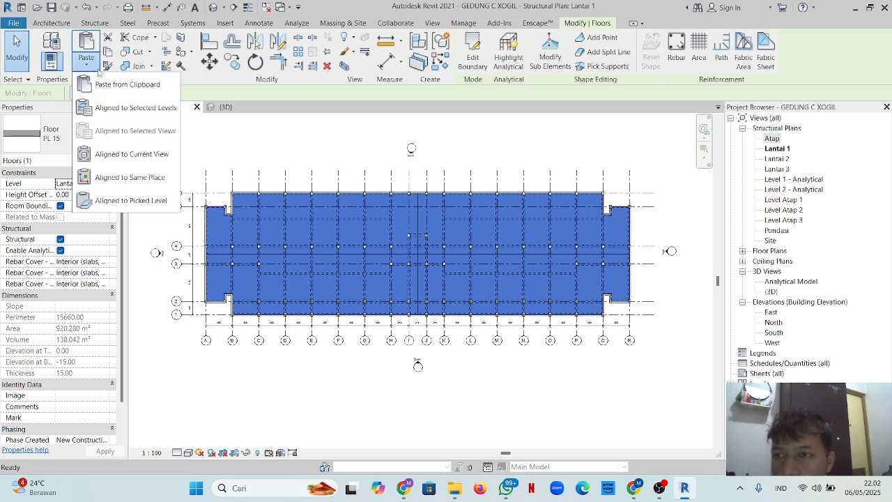
left_click(133, 105)
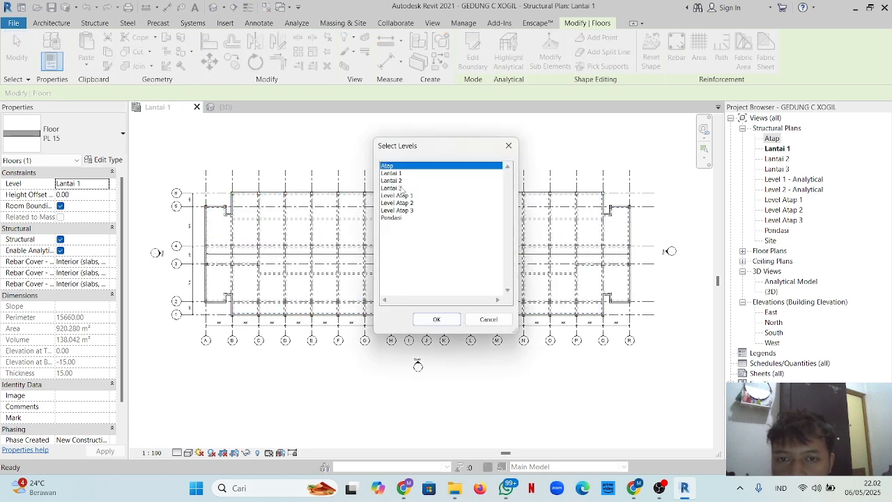
mouse_move(402, 181)
left_mouse_down()
mouse_move(401, 192)
mouse_move(399, 170)
left_mouse_up()
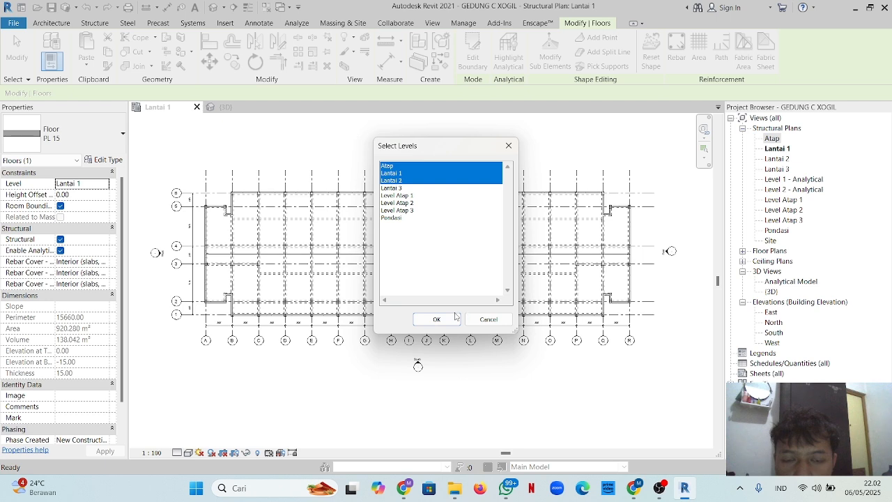
left_click(400, 188)
left_click(406, 181)
left_click(400, 188)
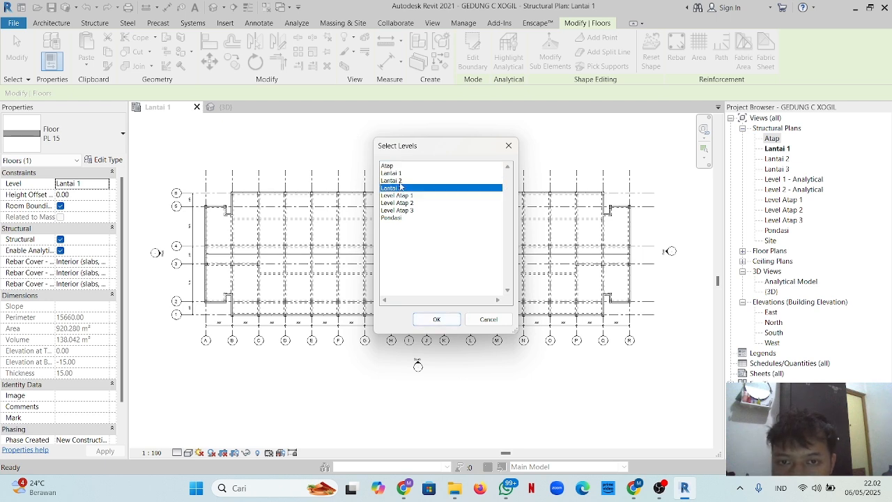
left_click(402, 180, "ctrl")
left_click(402, 166, "ctrl")
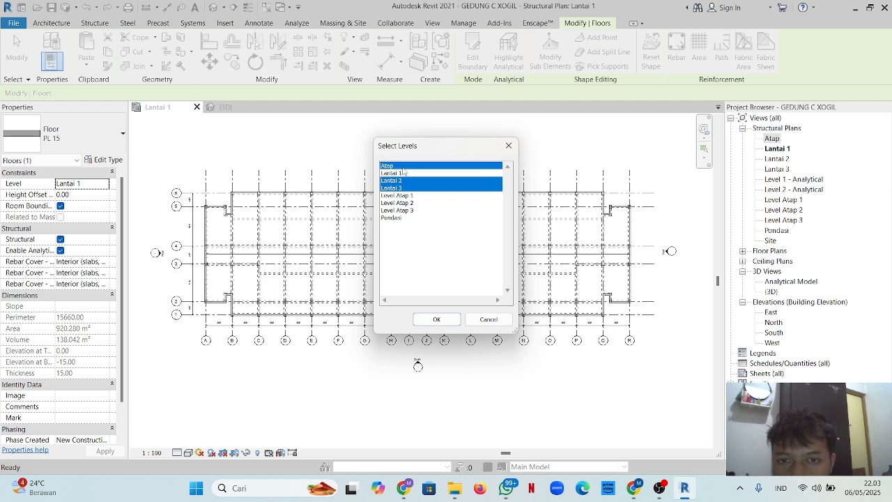
left_click(450, 319)
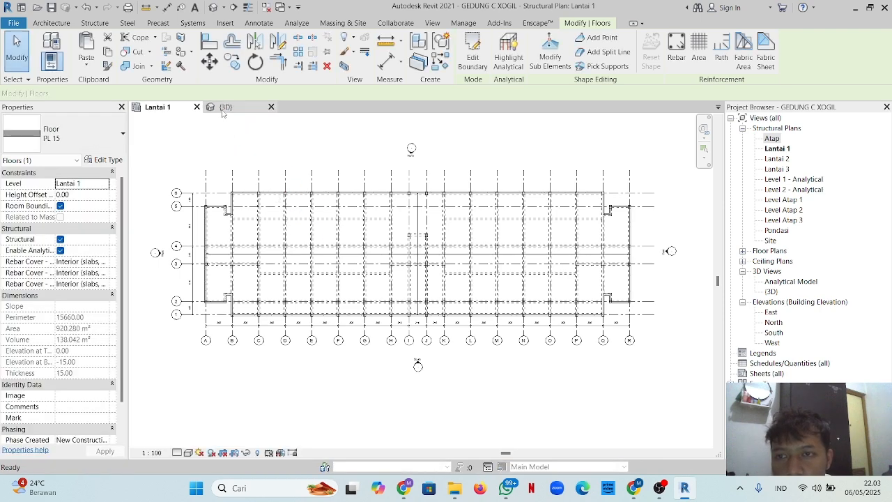
- In the 3D view, turn off the display of all analytical model categories and apply the visibility override
left_click(222, 109)
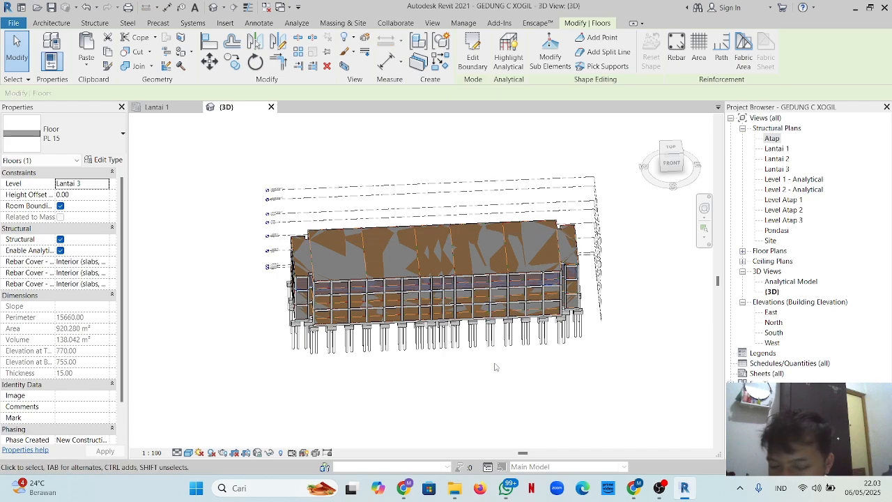
middle_click_drag(480, 389, 478, 342, "shift")
scroll(476, 317, "down", 1)
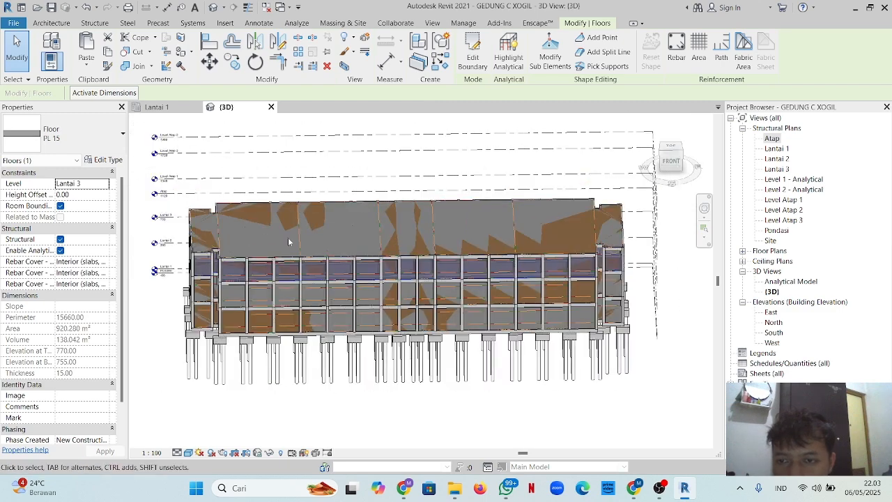
key("g")
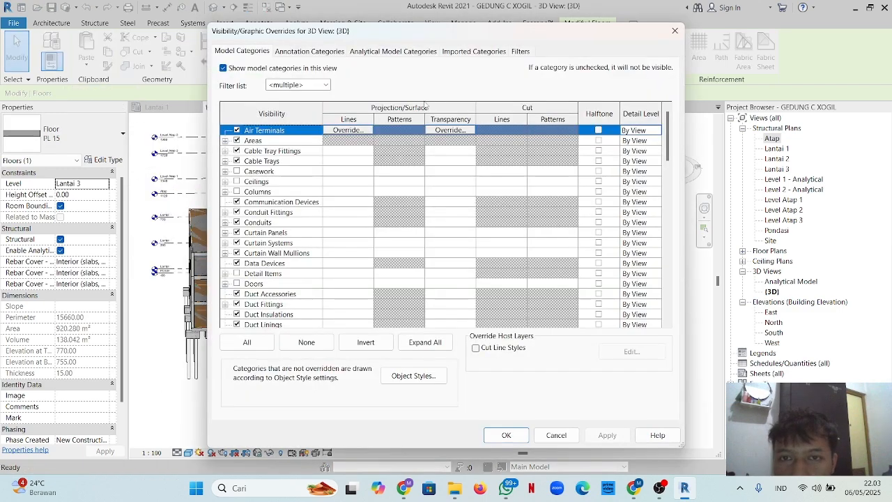
left_click(370, 50)
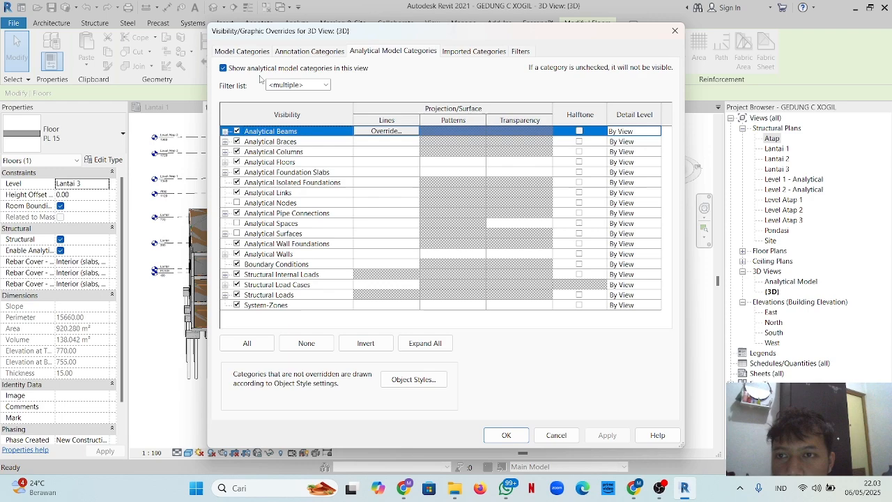
left_click(223, 68)
left_click(600, 435)
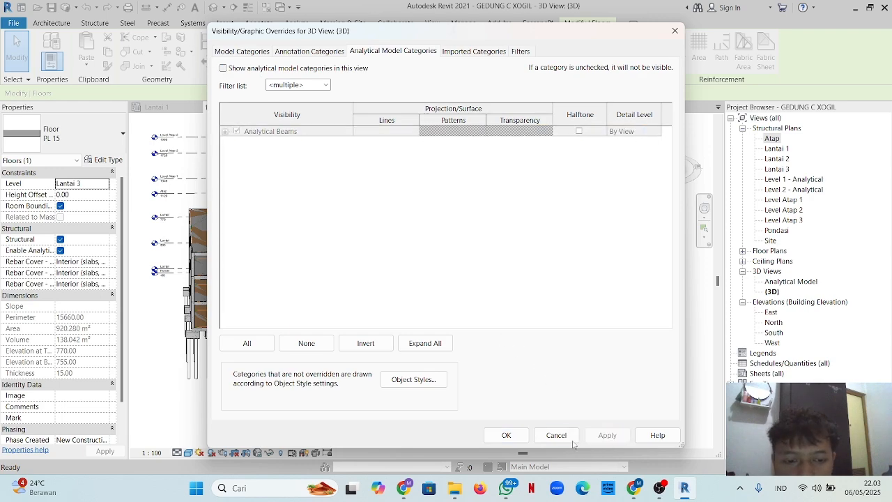
- Confirm the visibility overrides and switch the 3D view's visual style, trying Hidden Line and Shaded
left_click(506, 435)
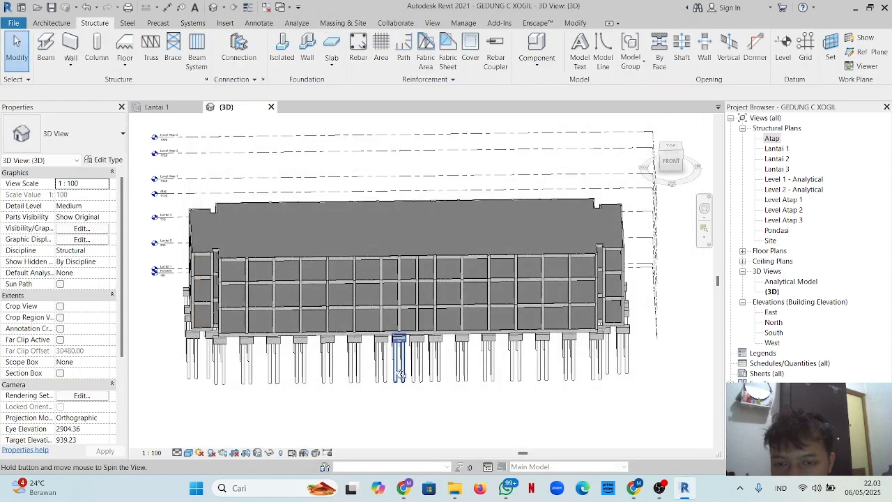
middle_click_drag(403, 368, 481, 354, "shift")
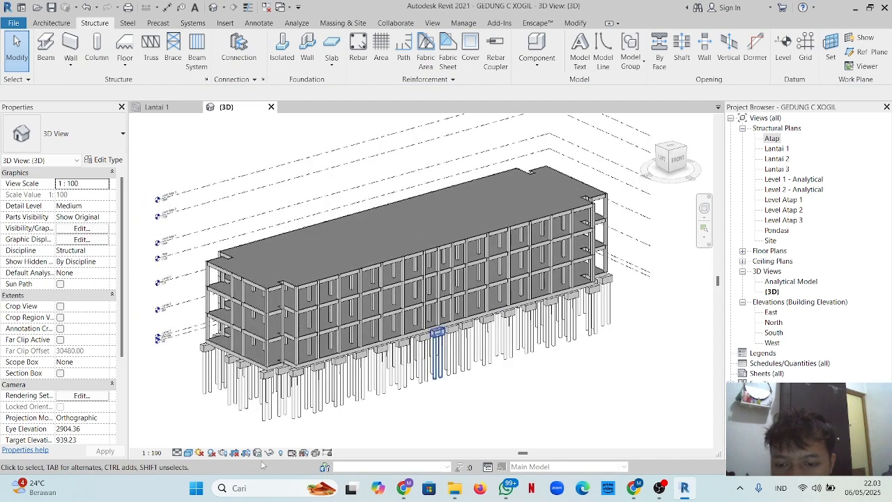
left_click(189, 452)
left_click(204, 406)
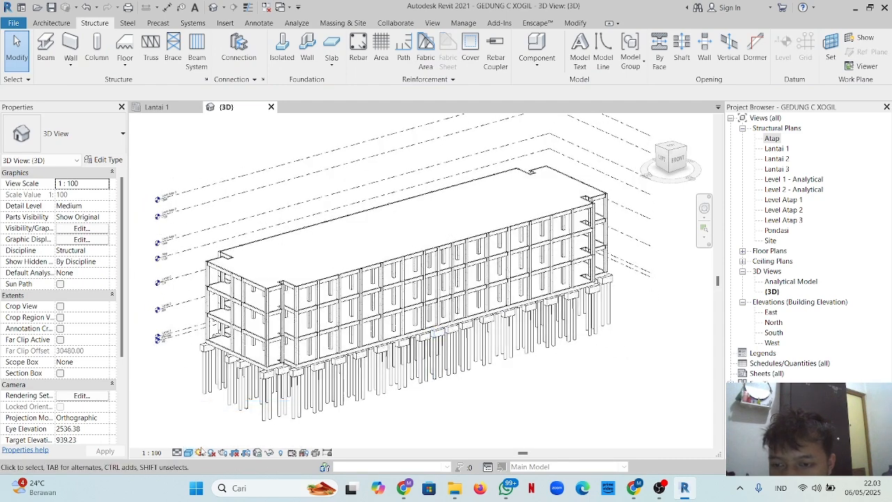
left_click(188, 453)
left_click(203, 417)
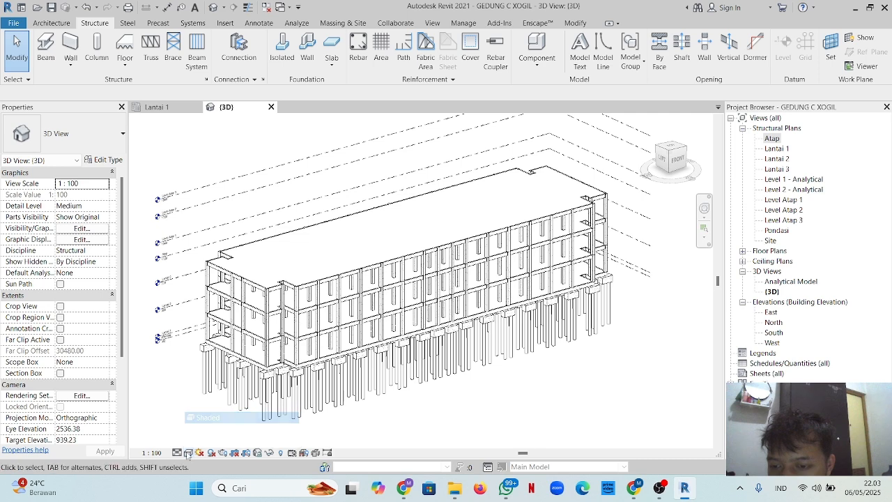
left_click(189, 453)
left_click(209, 440)
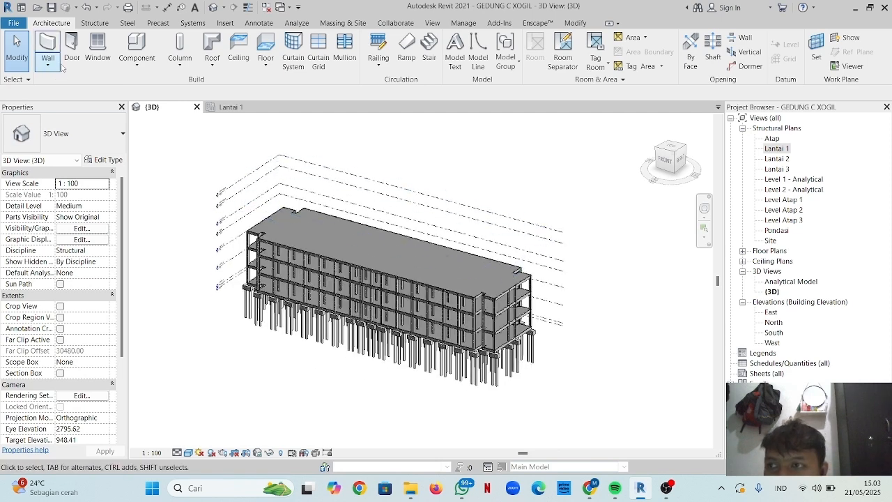
- Start a stair in the Lantai 1 plan using the Cast-In-Place Monolithic Stair type with location line Run: Left
left_click(429, 47)
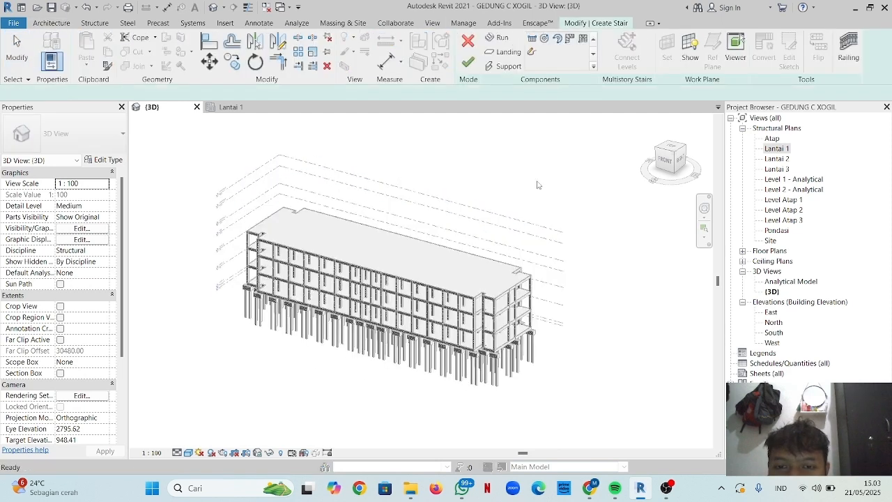
left_click(229, 108)
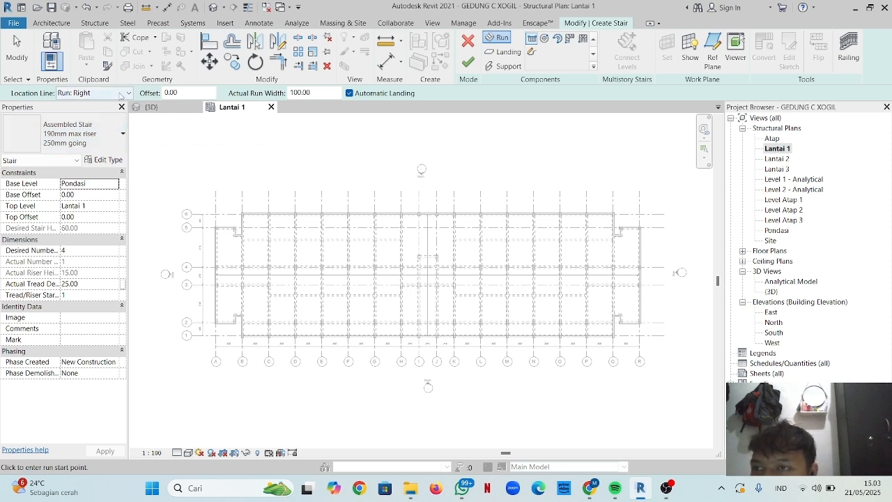
left_click(94, 92)
left_click(91, 115)
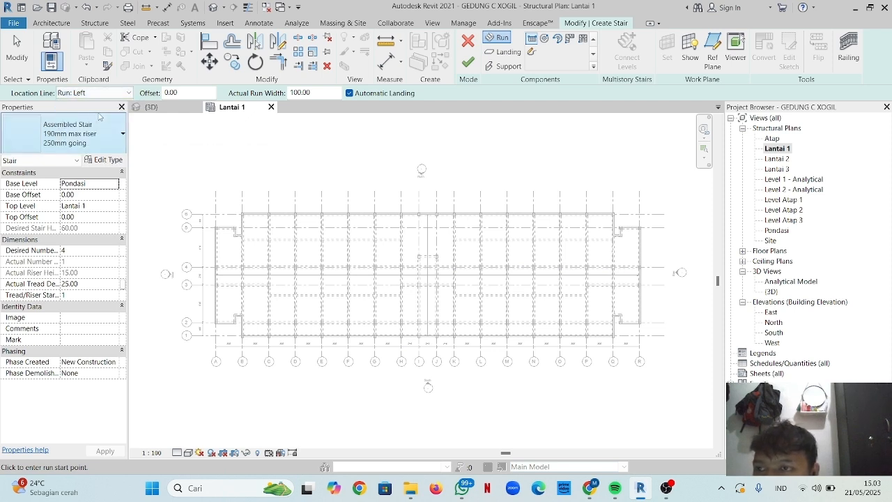
left_click(115, 147)
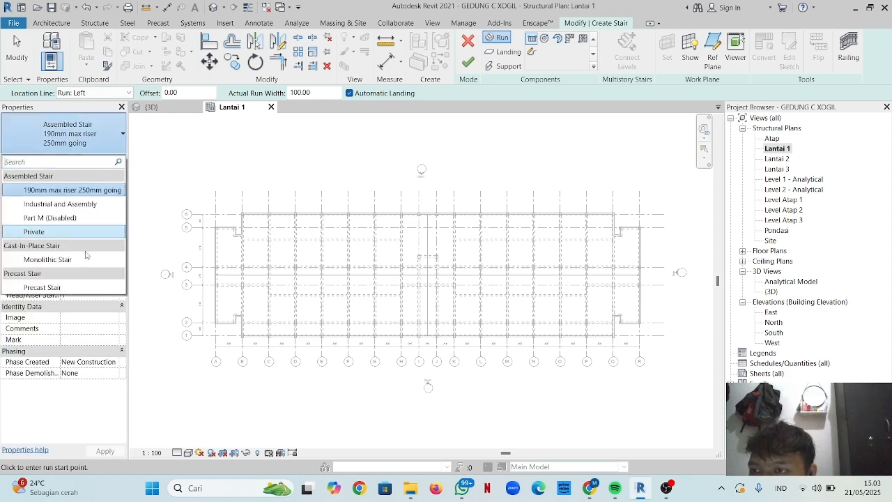
left_click(91, 264)
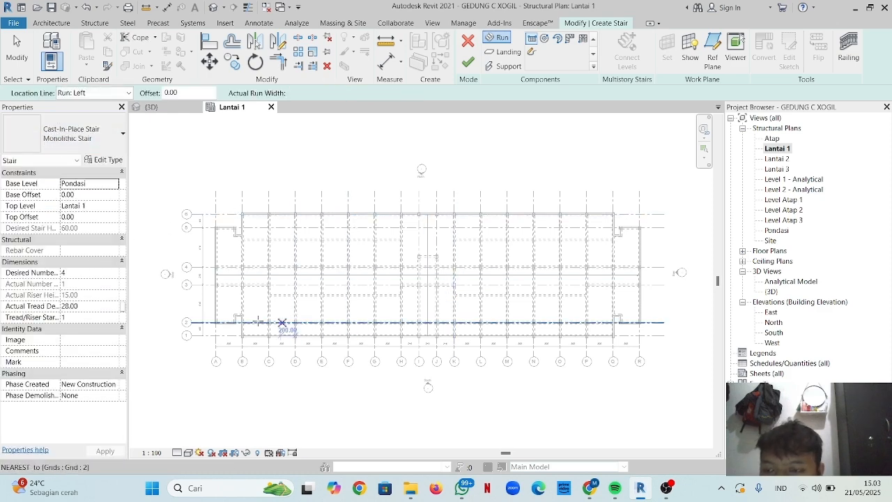
- With base level Lantai 1 and top level Lantai 2, draw a 308-long first stair run along grid A from grid 3 towards grid 2
scroll(217, 290, "up", 1)
scroll(225, 290, "up", 3)
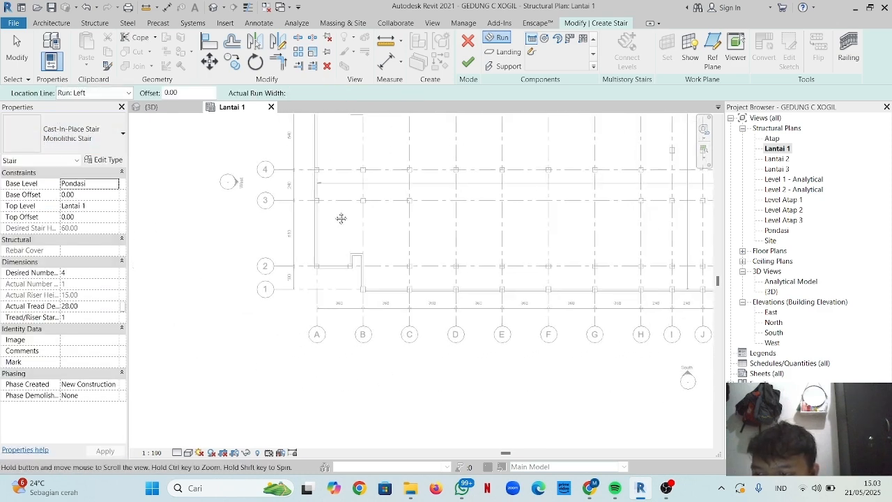
scroll(367, 190, "up", 3)
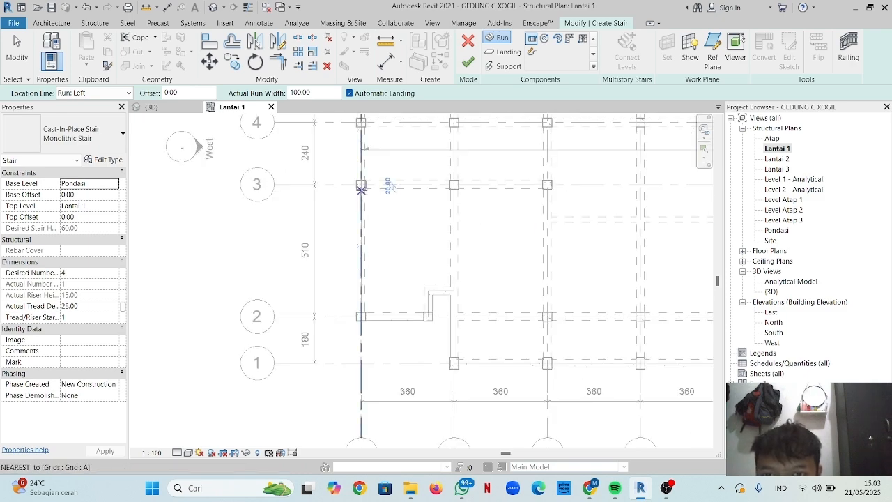
left_click(374, 209)
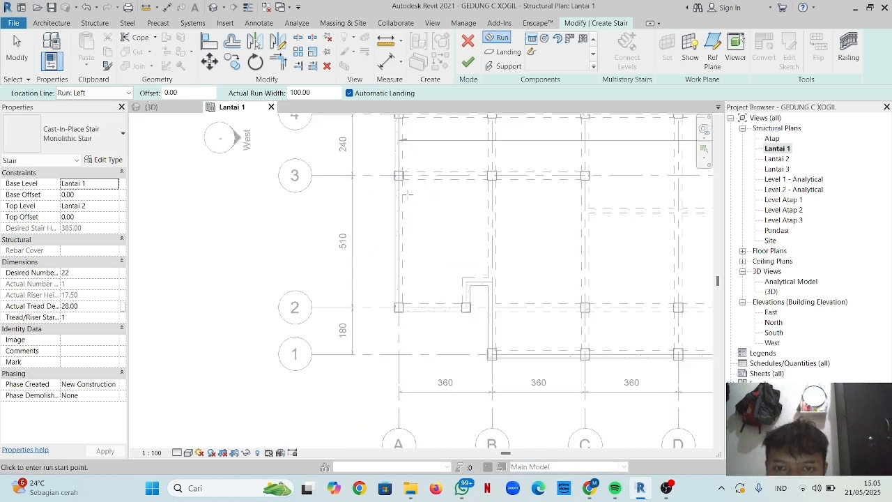
left_click(407, 195)
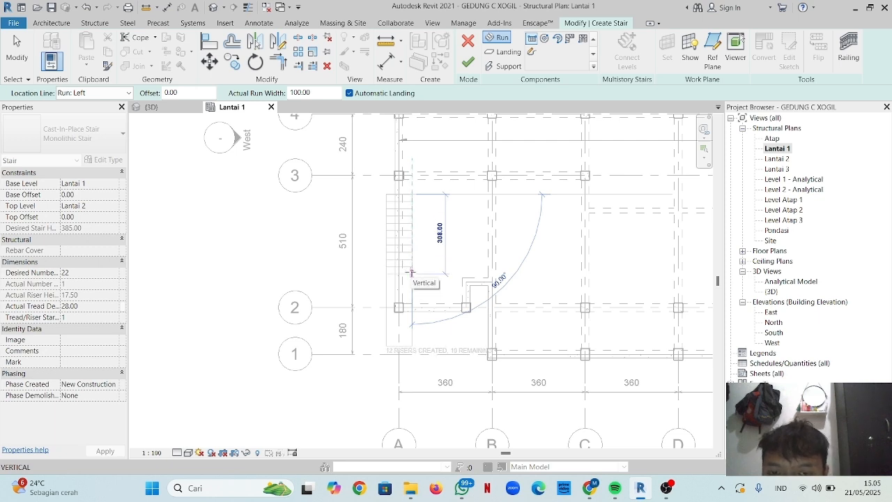
left_click(411, 272)
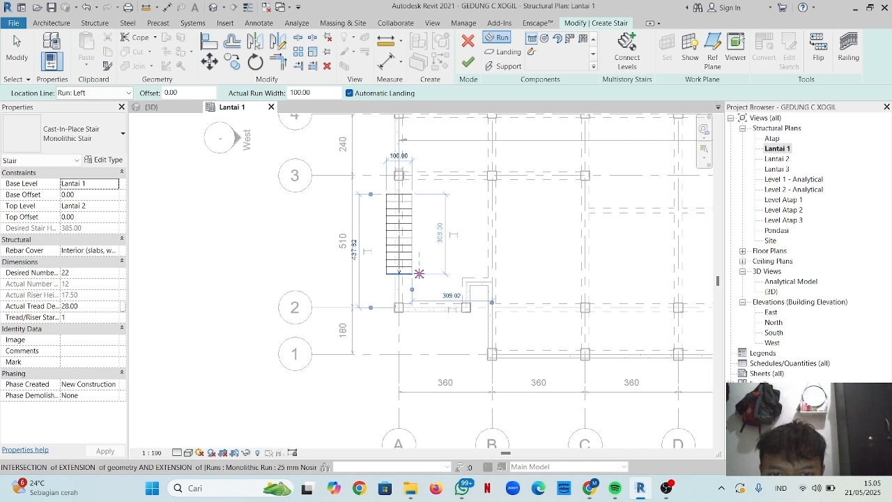
- Draw the second stair run parallel to the first, heading back towards grid 3 with an automatic landing between them
left_click(419, 273)
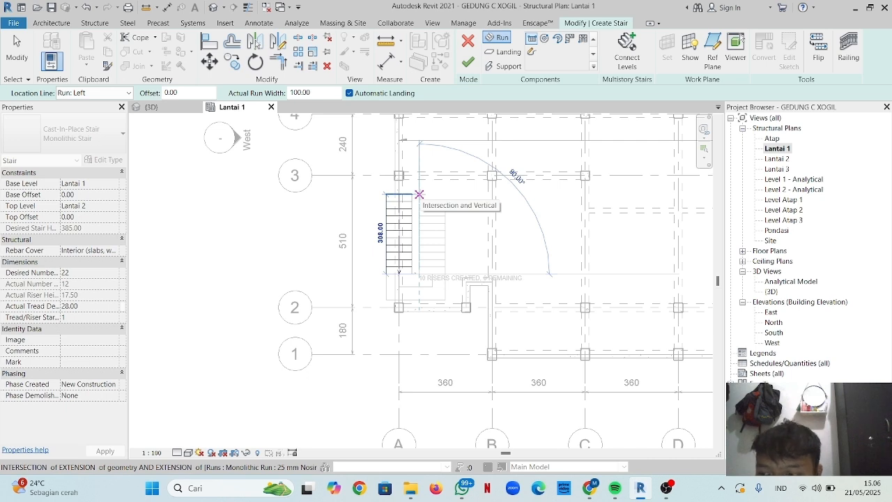
left_click(419, 194)
key("Escape")
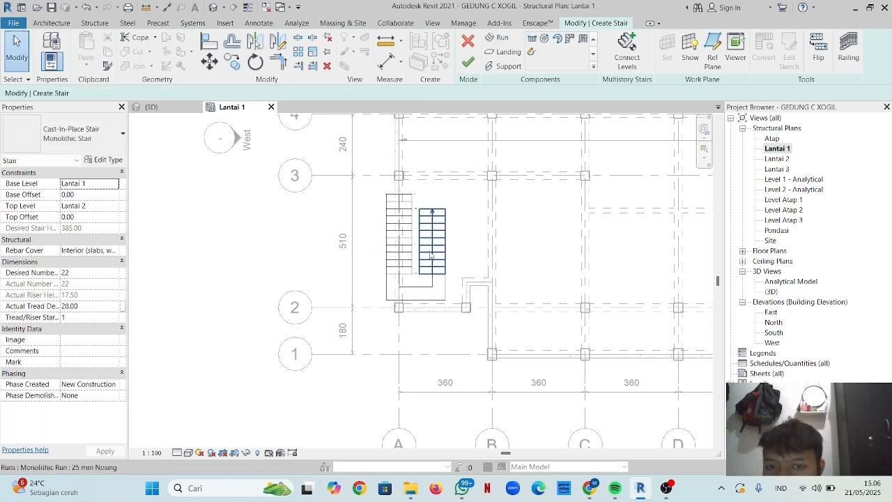
- Select both runs and the landing and move them so the landing's outer edge meets the midpoint of the beam on grid 2
left_click(388, 242)
key("Caps_Lock")
key("Caps_Lock")
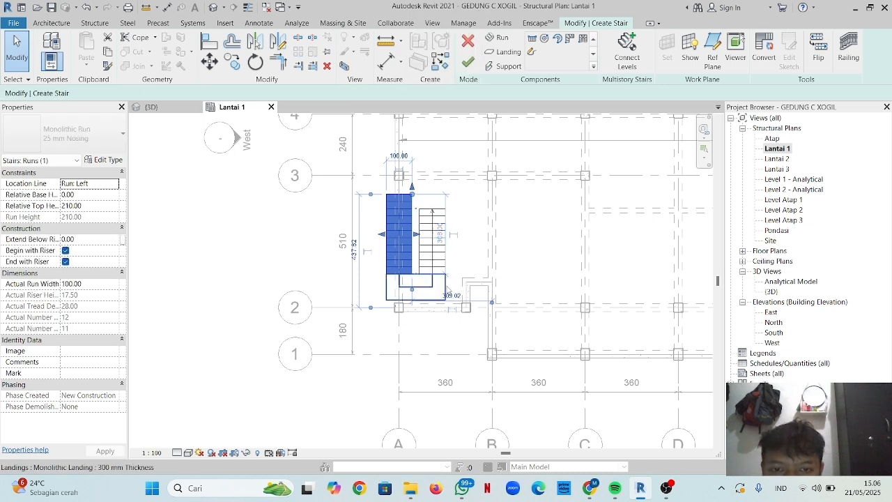
left_click(446, 287)
left_click(433, 258, "ctrl")
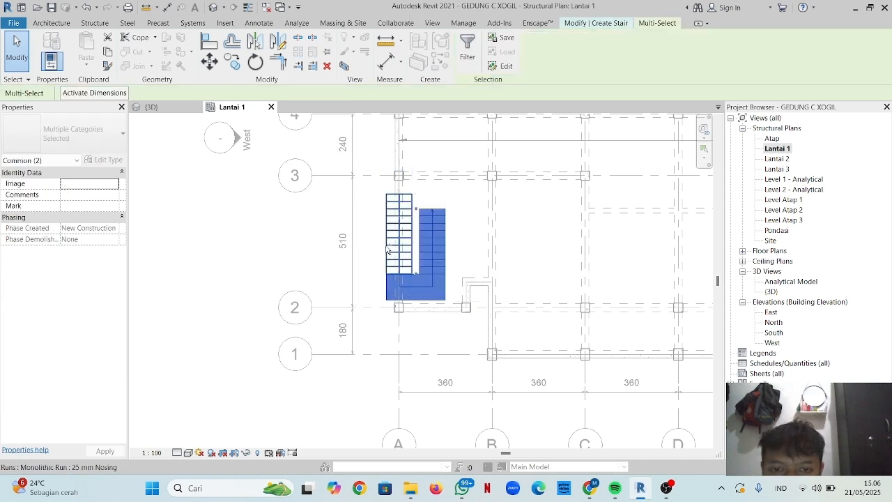
left_click(388, 249, "ctrl")
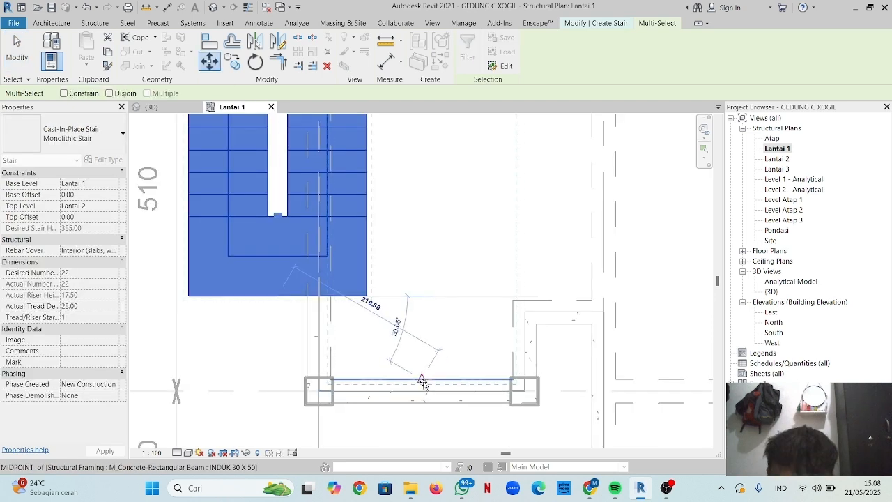
left_click(422, 379)
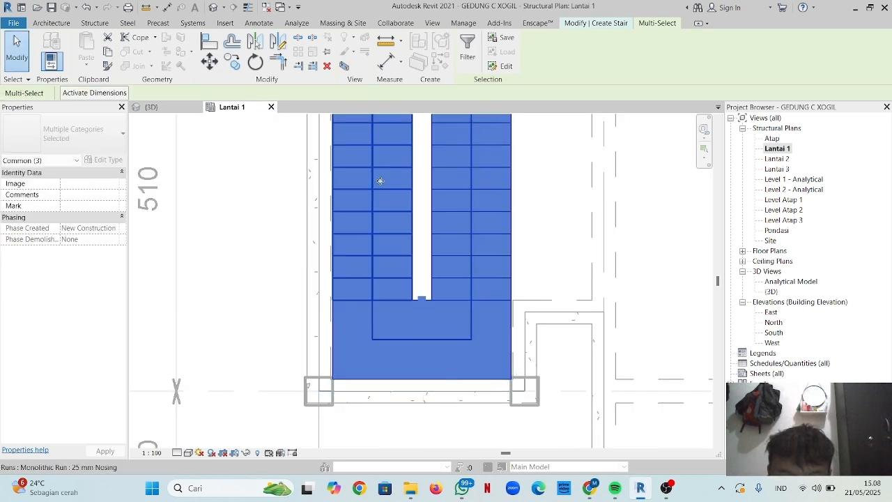
- Lengthen the second run until its end lines up with the start of the first run, and finish the stair
scroll(409, 272, "down", 1)
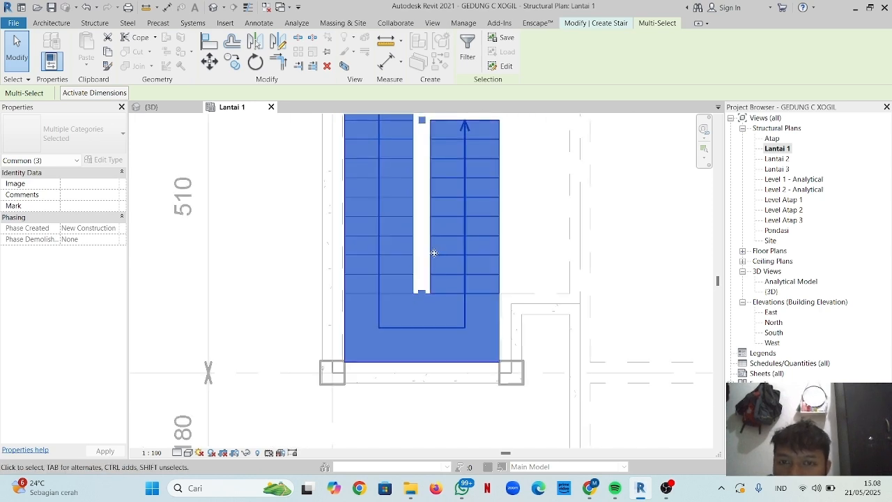
scroll(435, 237, "down", 2)
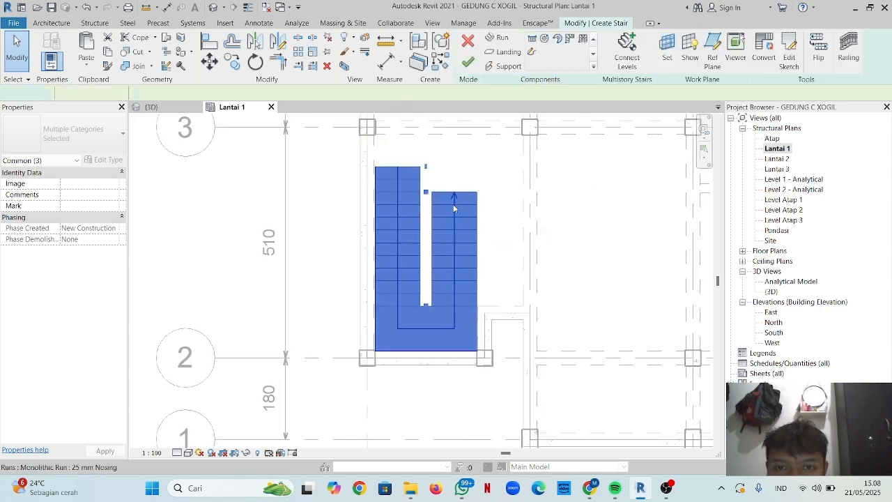
double_click(454, 218)
left_click(456, 213)
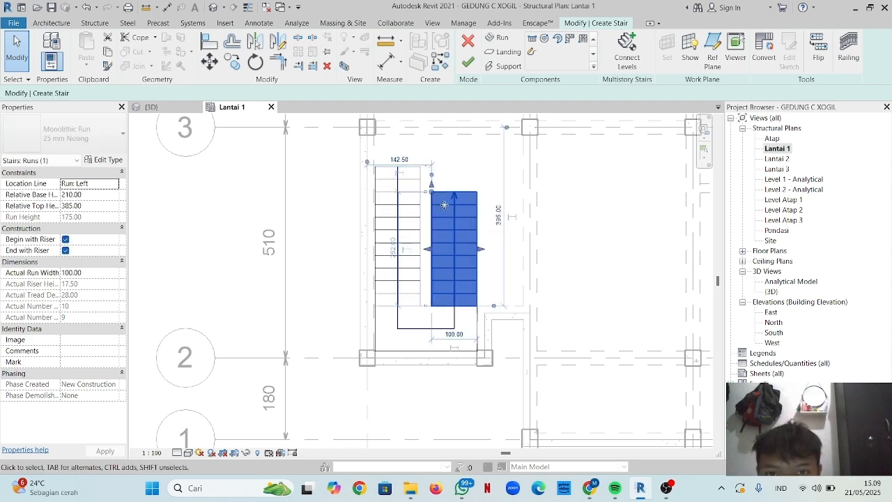
scroll(433, 196, "up", 2)
scroll(431, 193, "up", 1)
left_click_drag(429, 189, 429, 142)
scroll(522, 231, "down", 1)
left_click(526, 244)
scroll(525, 244, "down", 1)
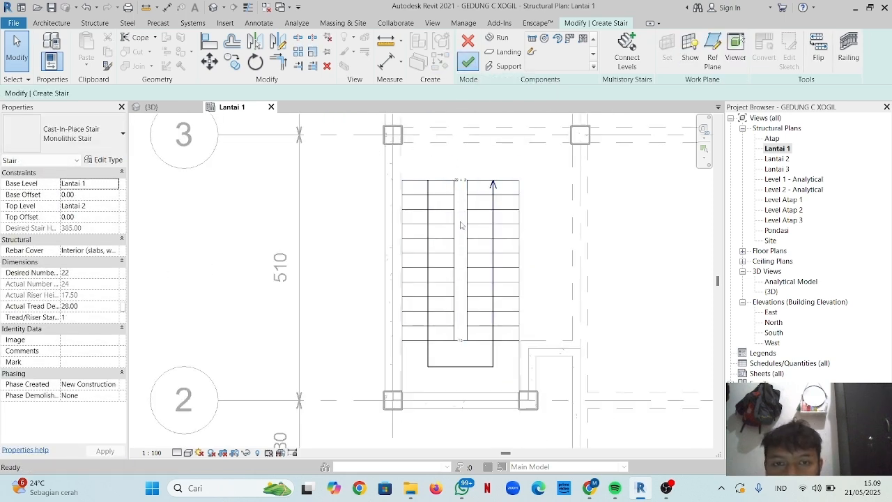
scroll(310, 252, "down", 2)
- Open the 3D view and turn on Reveal Hidden Elements to locate the new stair
left_click(167, 110)
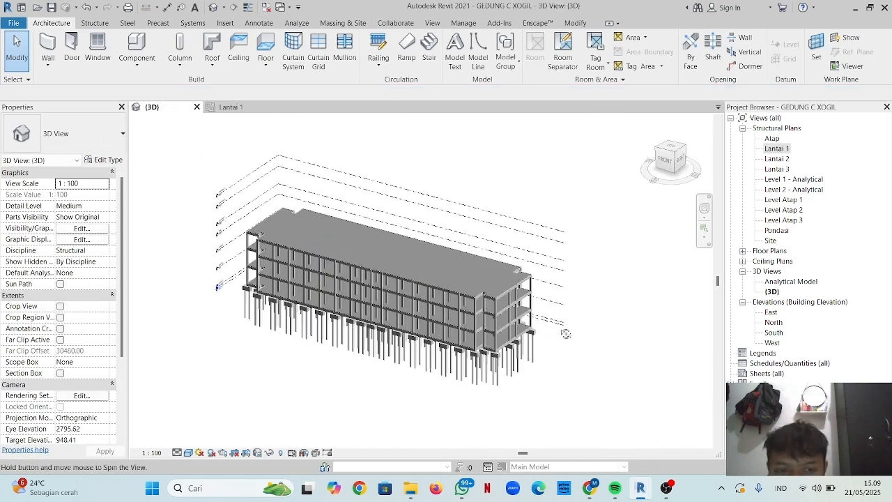
middle_click_drag(565, 334, 318, 340, "shift")
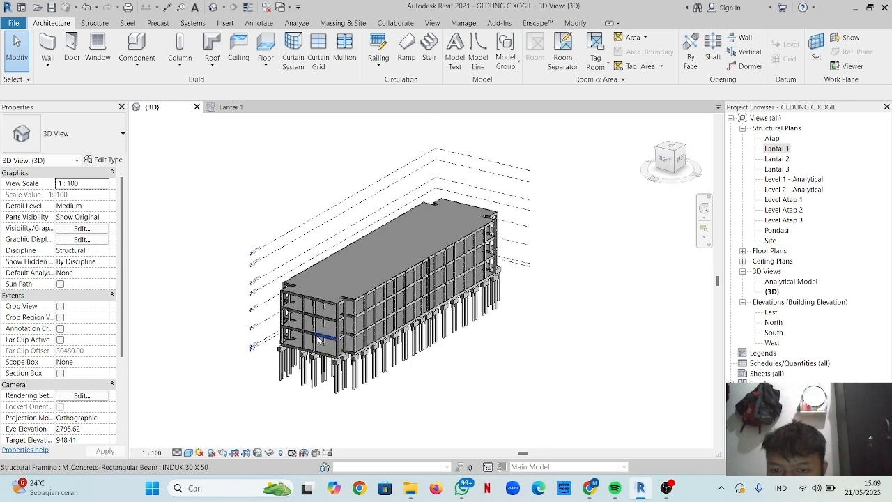
scroll(318, 340, "up", 3)
left_click(280, 452)
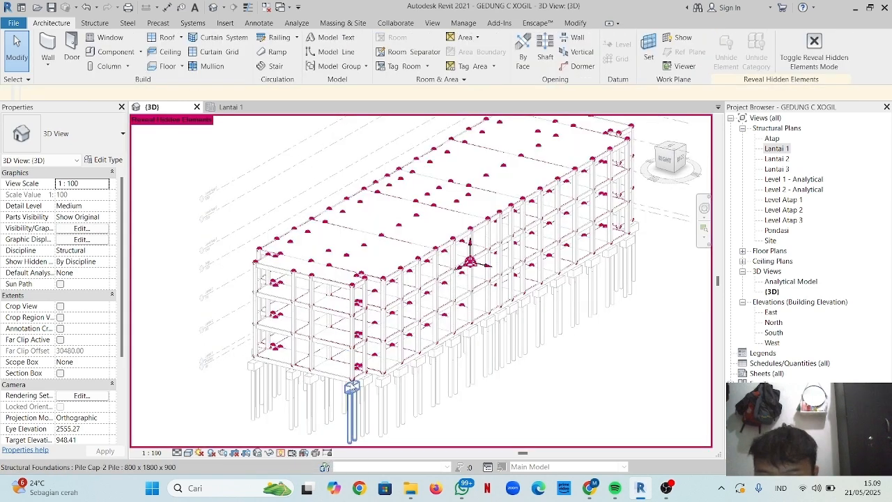
scroll(351, 411, "down", 2)
scroll(397, 345, "down", 2)
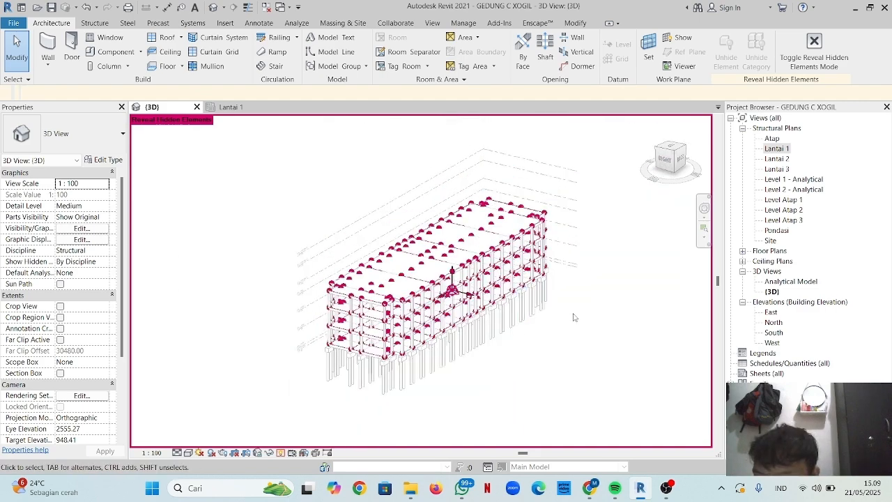
- Select the revealed cast-in-place stair at the building's corner and unhide its category in the 3D view
middle_click_drag(559, 322, 391, 348, "shift")
scroll(421, 381, "up", 3)
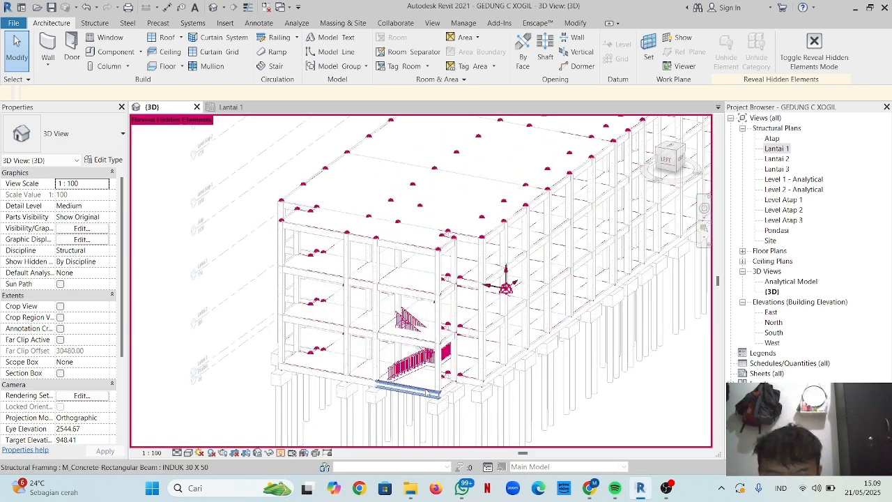
left_click(431, 369)
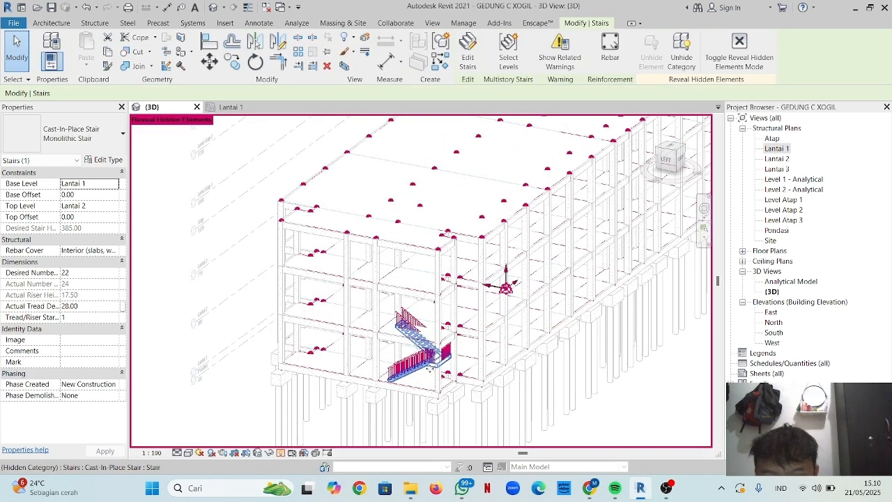
scroll(472, 336, "up", 2)
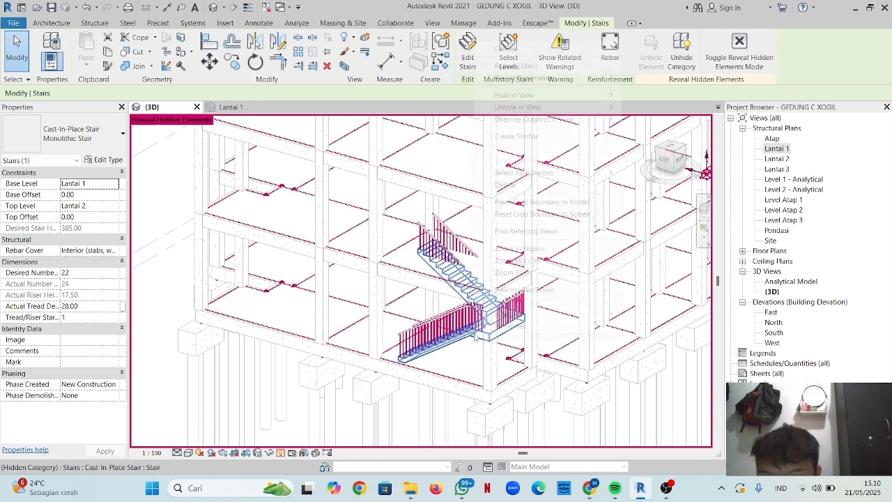
right_click(473, 337)
mouse_move(528, 110)
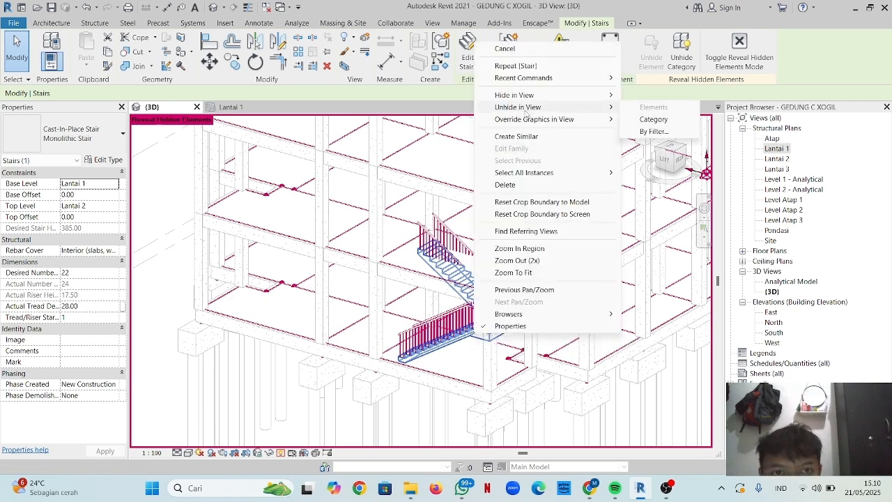
mouse_move(576, 122)
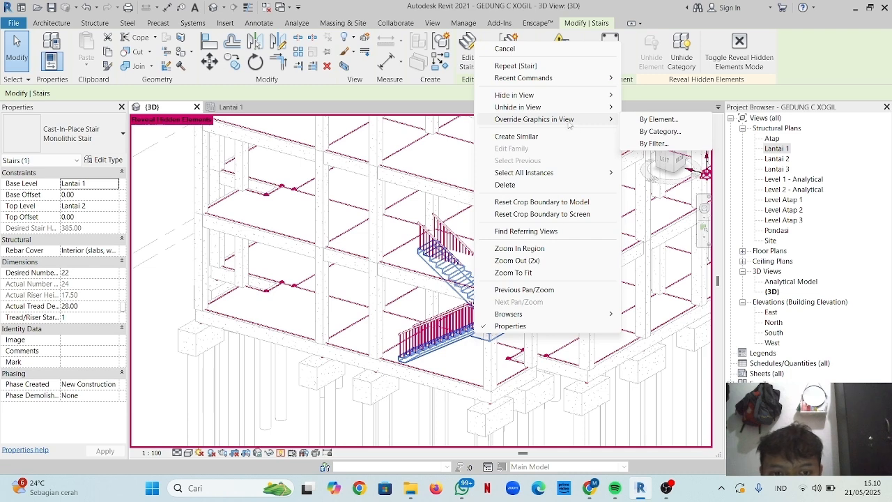
mouse_move(556, 109)
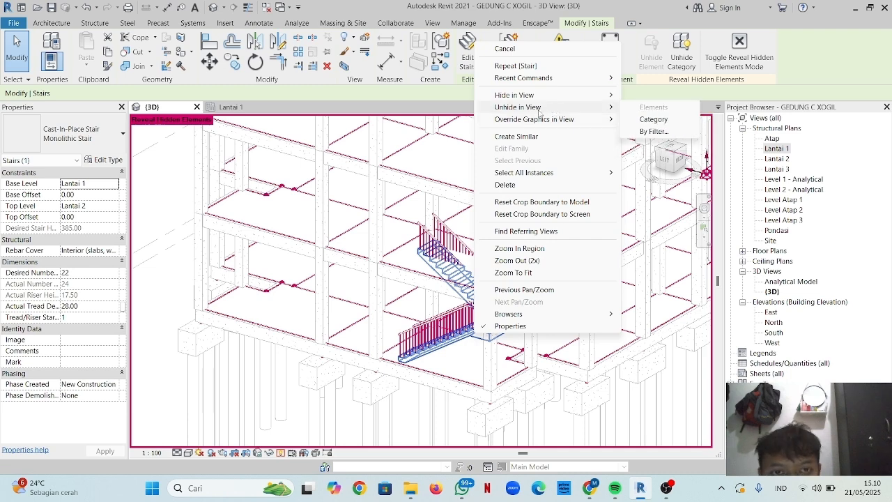
left_click(653, 119)
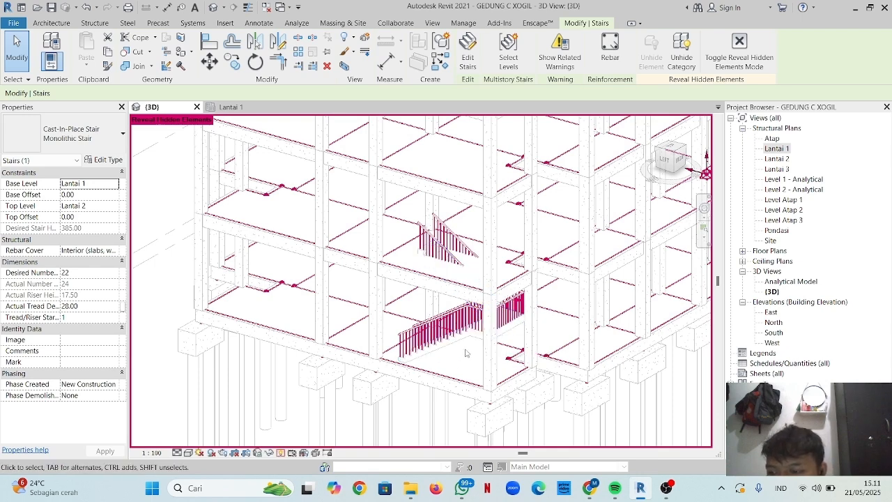
- Set the stair's desired number of risers to 23 and apply the change
middle_click_drag(491, 359, 461, 358, "shift")
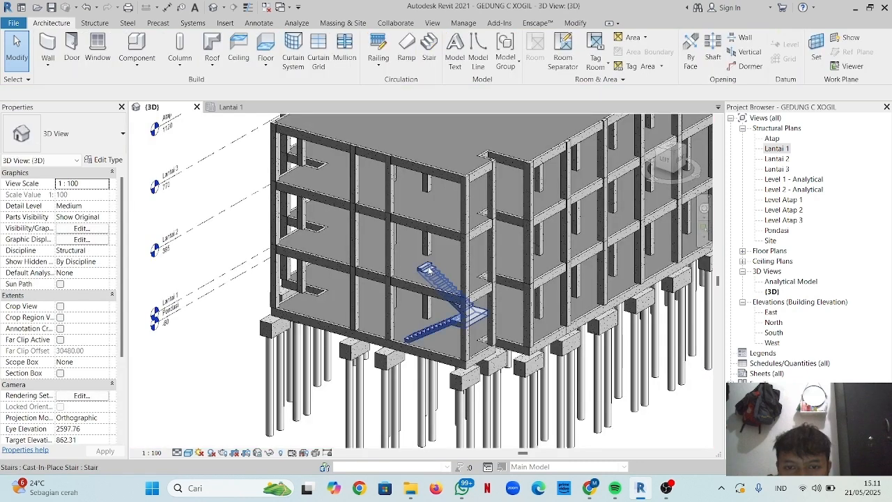
left_click(428, 269)
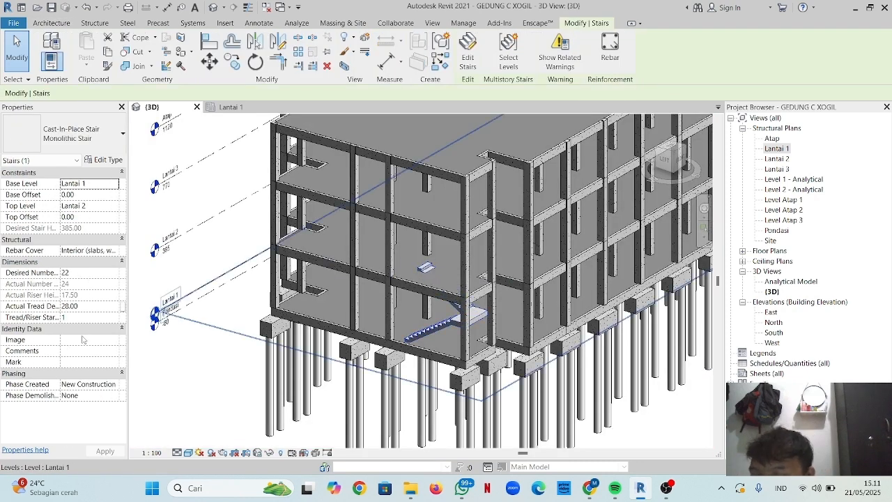
left_click(74, 273)
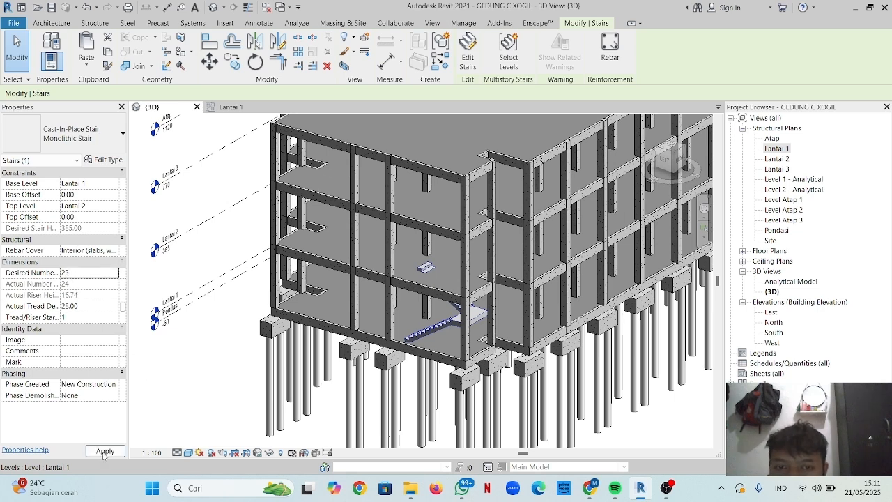
left_click(103, 451)
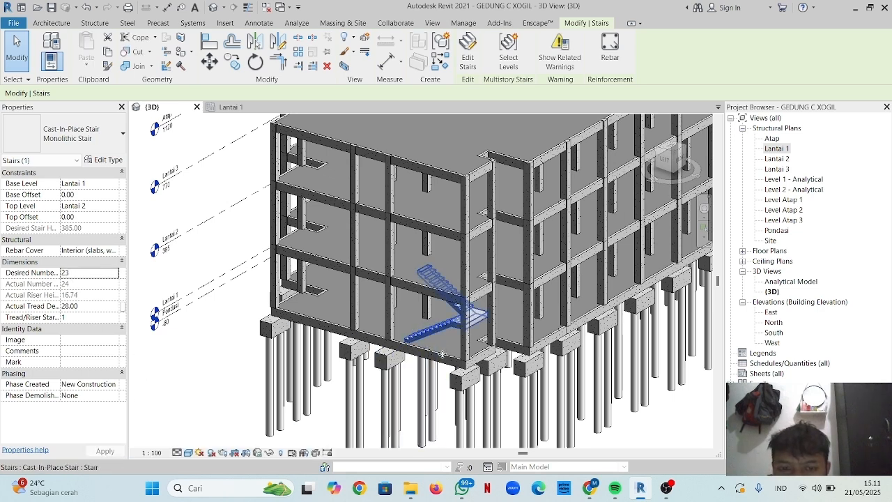
scroll(442, 354, "up", 2)
scroll(446, 261, "up", 5)
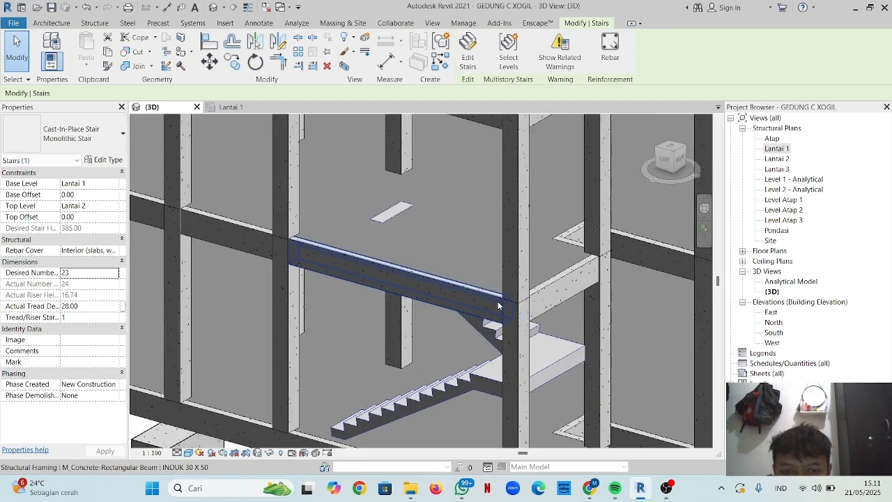
key("Escape")
- Edit the Lantai 2 floor slab's boundary with a rectangular stair opening of about 225 by 403, from the stair's first riser to the grid 2 beam
middle_click_drag(300, 244, 341, 254)
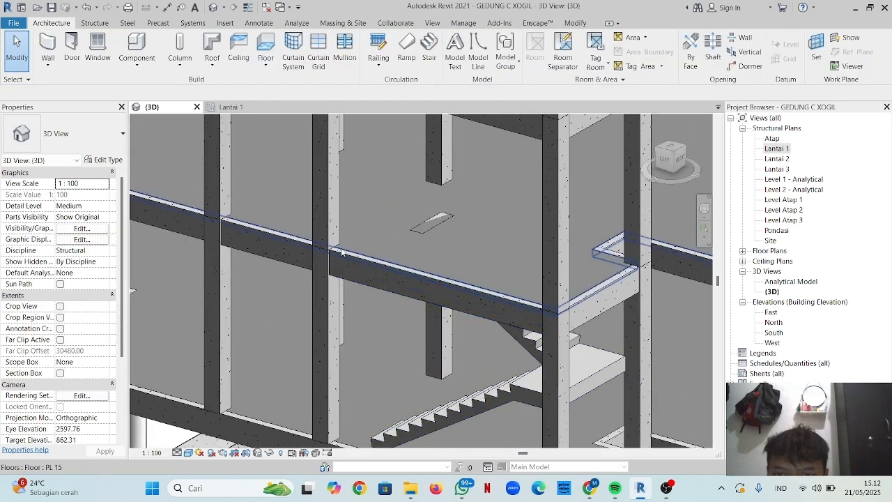
double_click(341, 250)
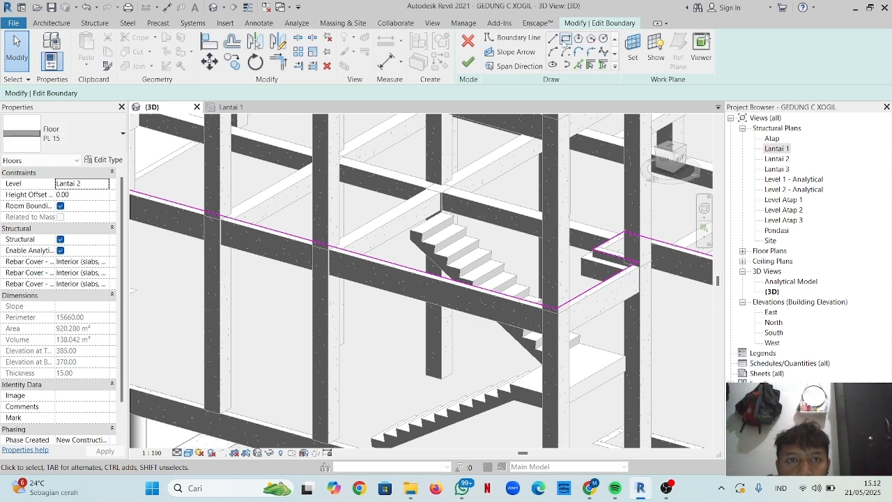
left_click(566, 38)
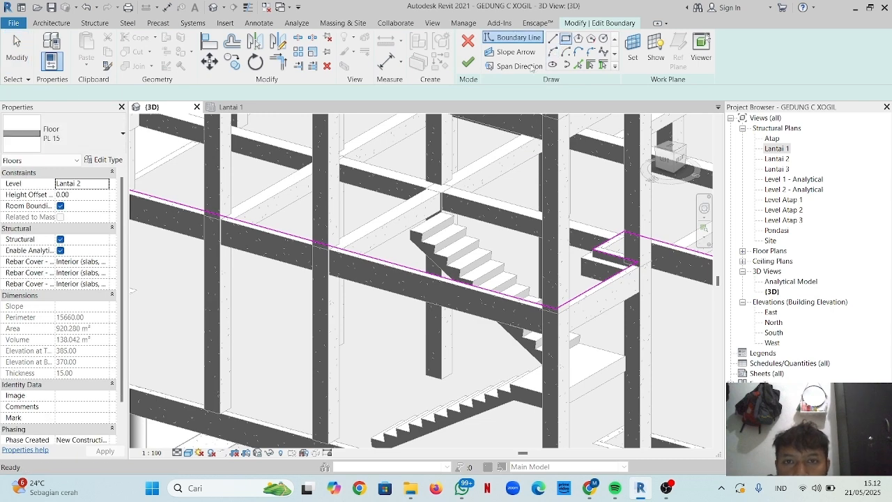
left_click(230, 106)
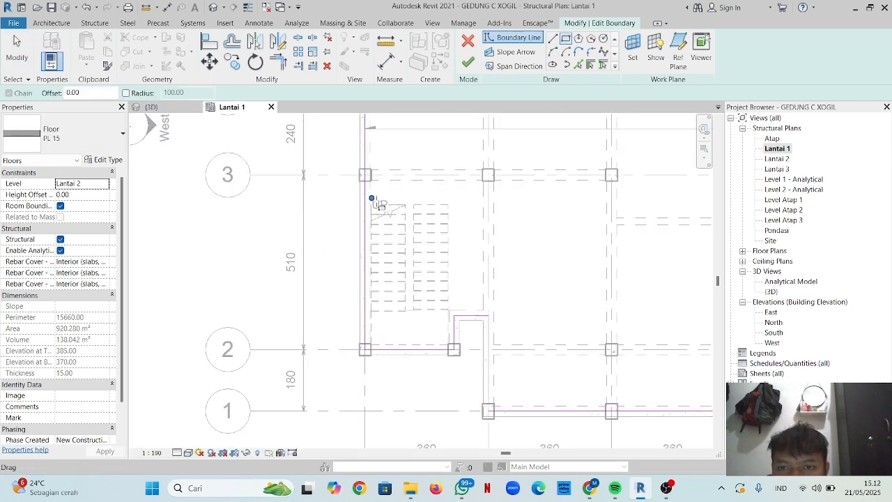
scroll(374, 206, "up", 3)
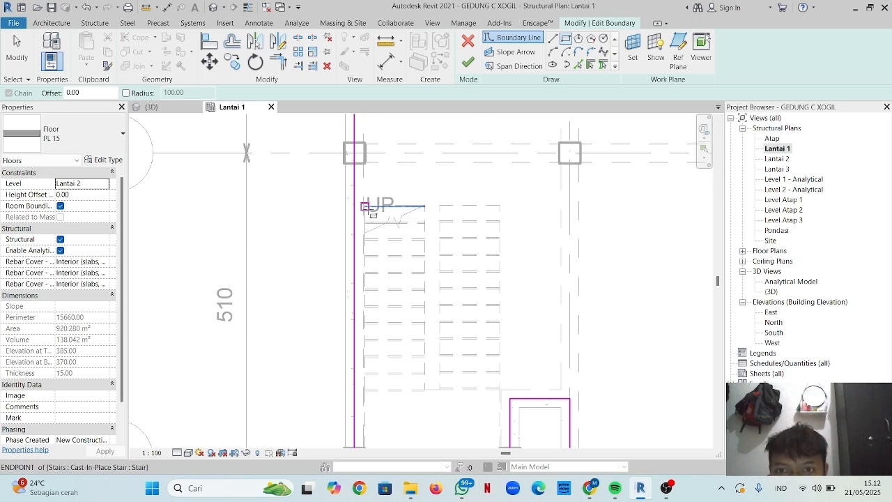
left_click(363, 206)
scroll(405, 144, "down", 2)
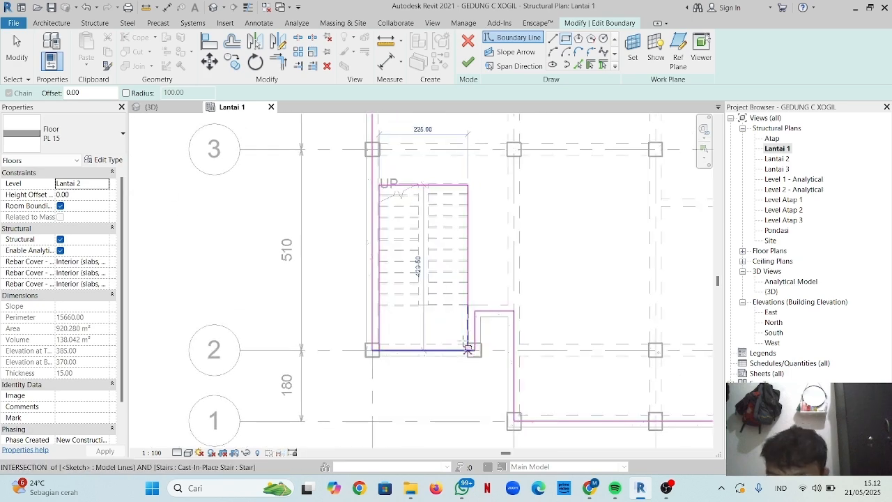
left_click(468, 349)
scroll(468, 348, "up", 2)
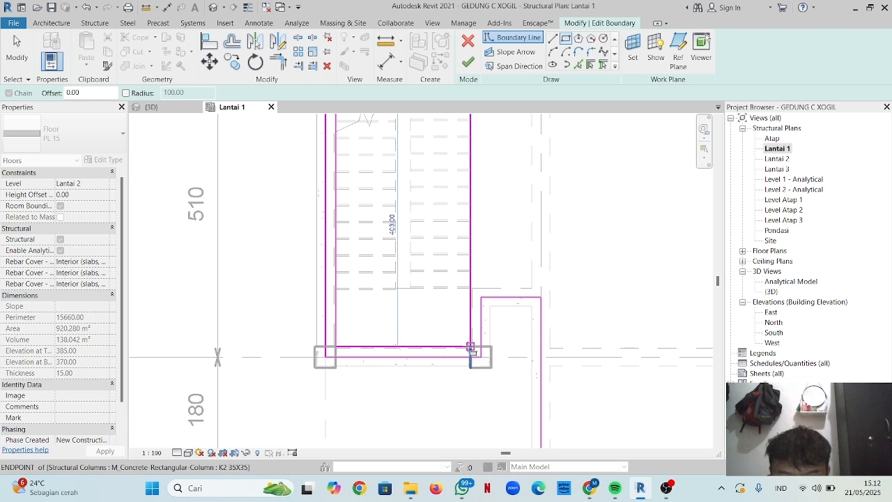
key("Escape")
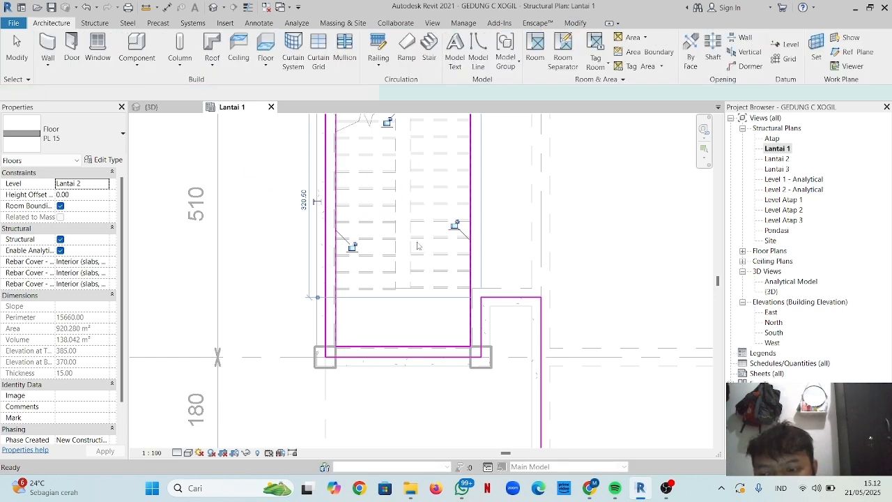
- Copy the stair in the 3D view and paste it aligned to level Lantai 2
left_click(157, 109)
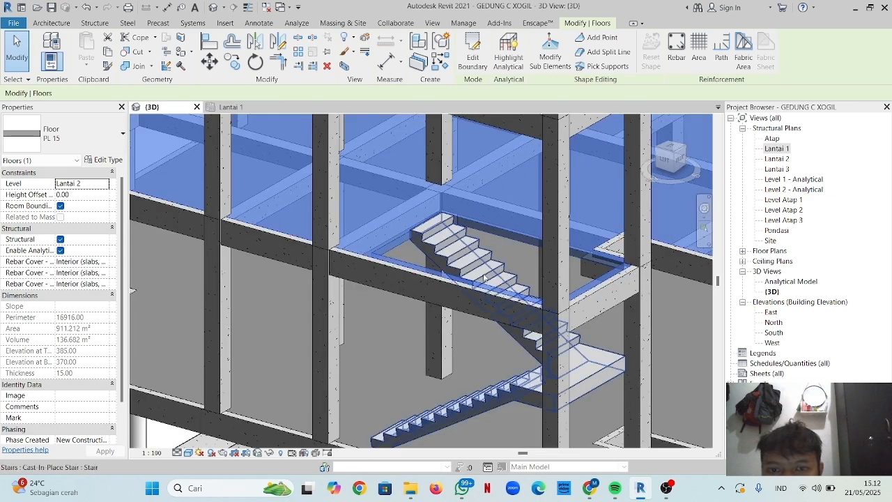
scroll(543, 312, "up", 2)
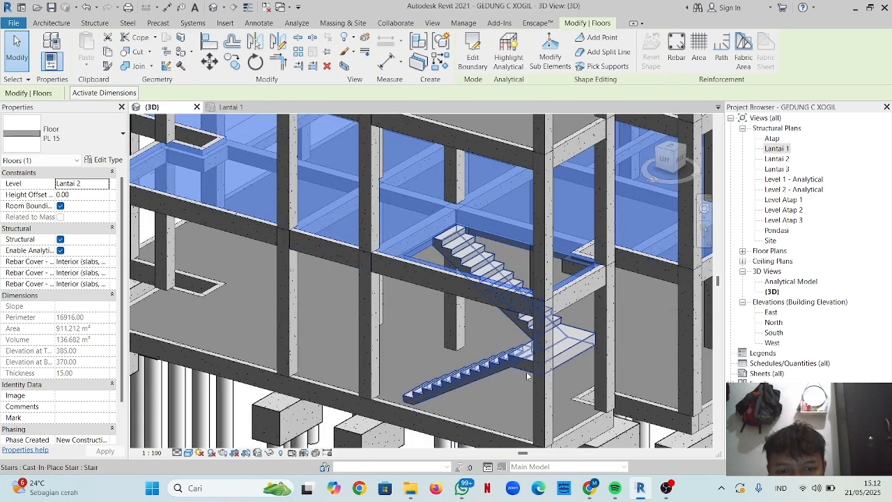
left_click(543, 312)
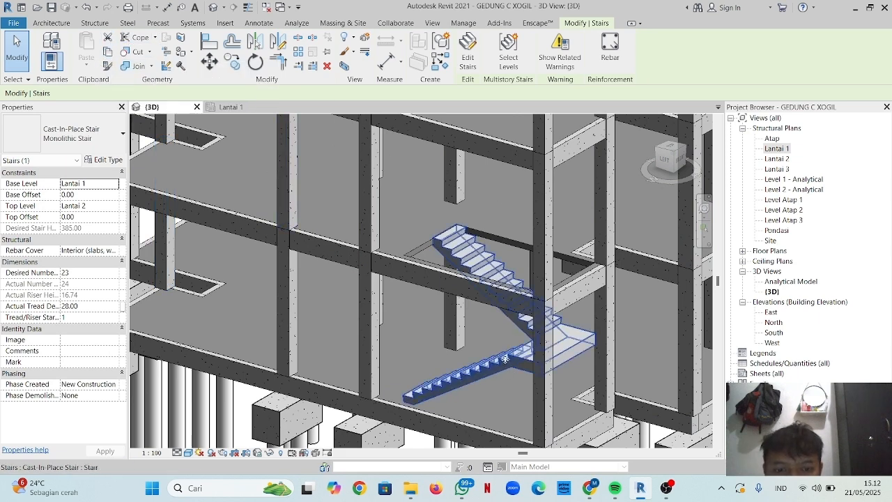
key("Escape")
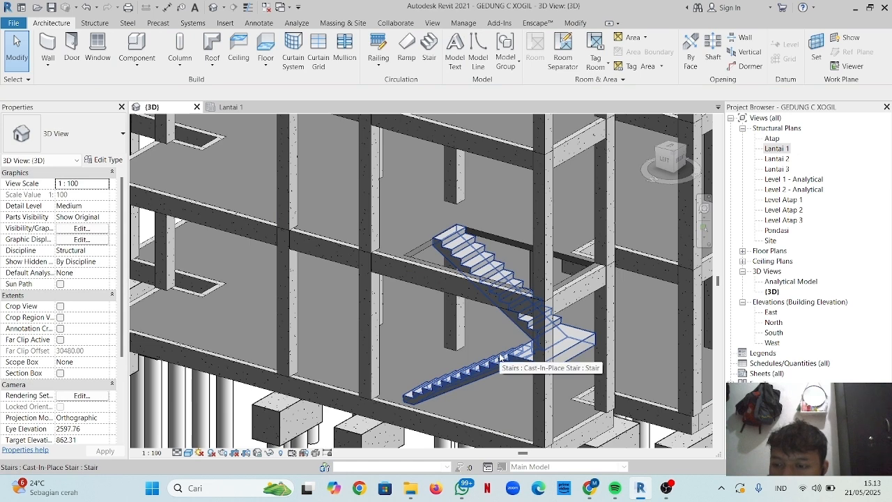
left_click(499, 357)
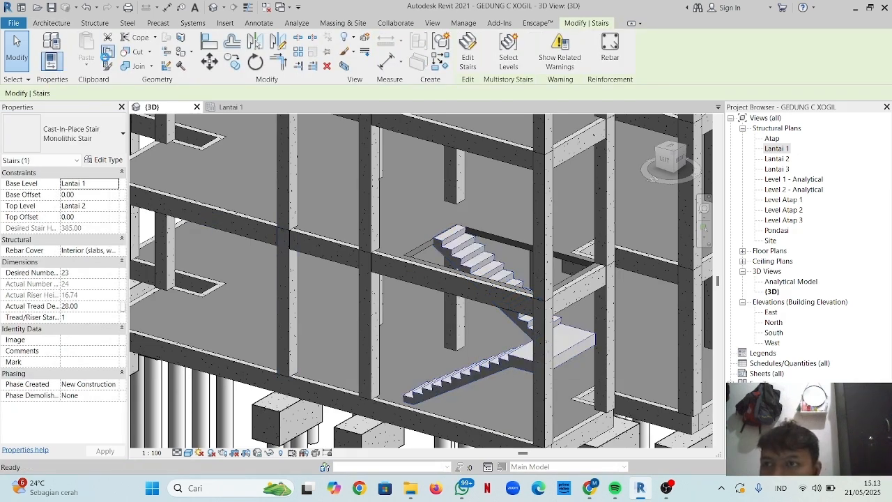
left_click(106, 54)
left_click(86, 63)
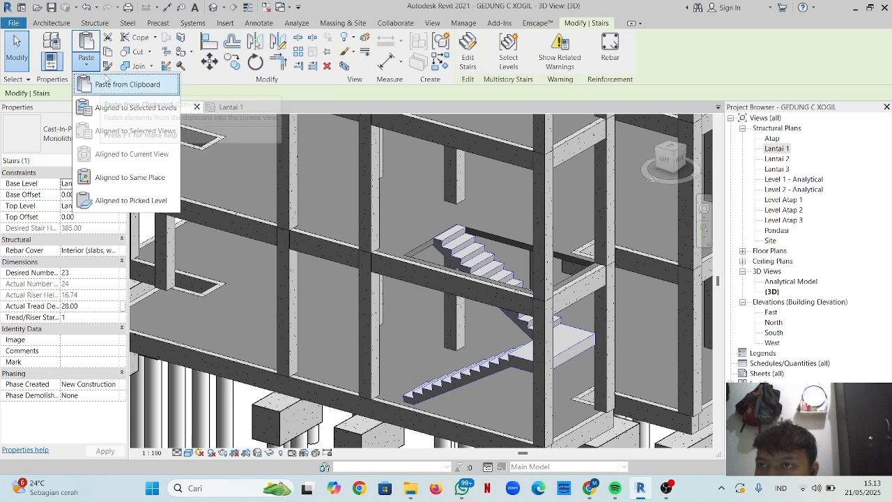
left_click(90, 63)
left_click(89, 63)
left_click(122, 108)
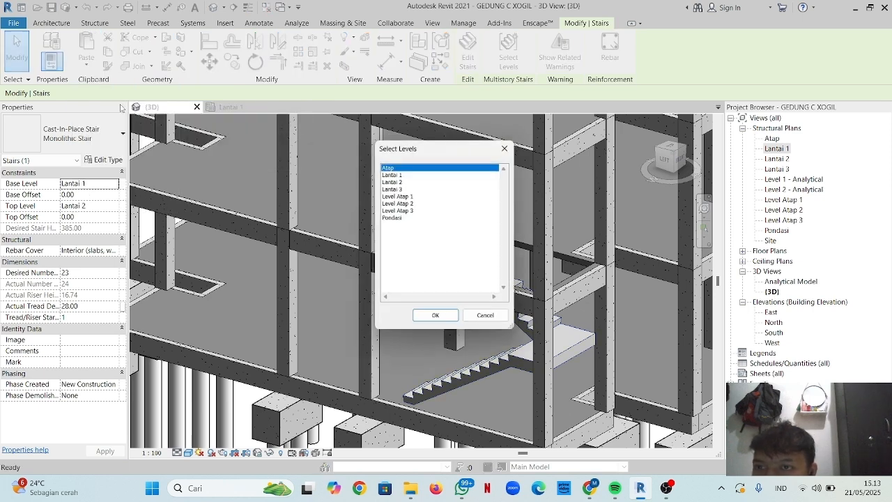
left_click(390, 181)
left_click(437, 319)
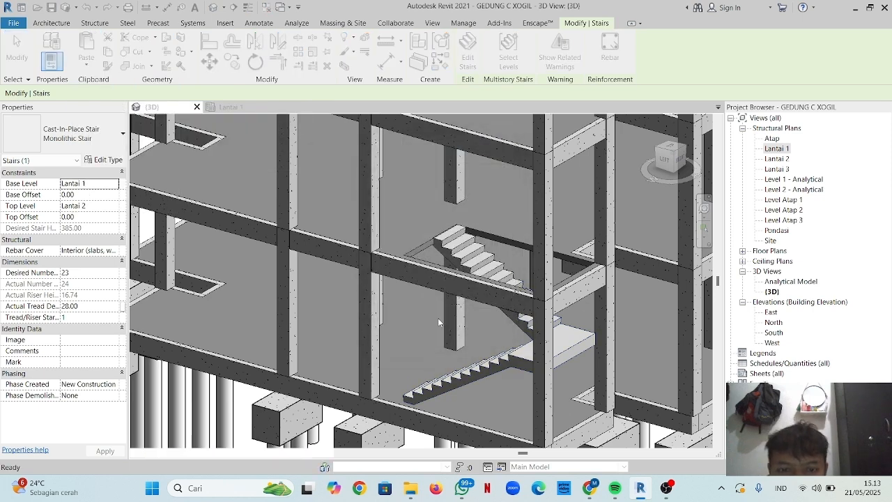
- Edit the Lantai 3 floor slab's boundary with a rectangular stair opening, from the stair's outer first-riser corner to the grid 2 column
scroll(459, 279, "down", 2)
middle_click_drag(473, 250, 473, 267)
scroll(473, 267, "up", 2)
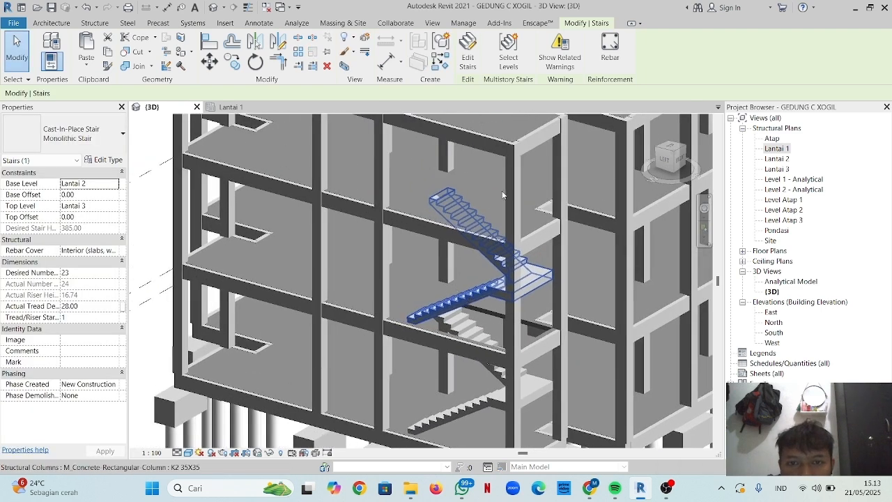
scroll(448, 223, "up", 3)
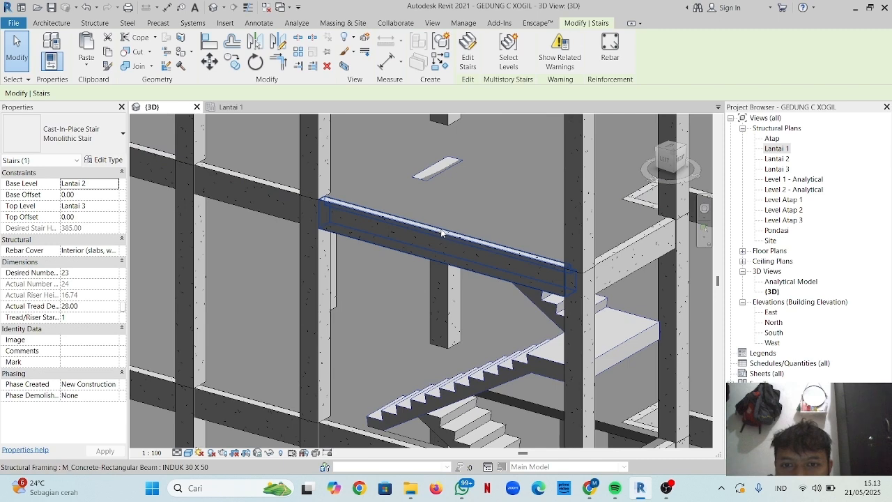
left_click(443, 233)
double_click(442, 233)
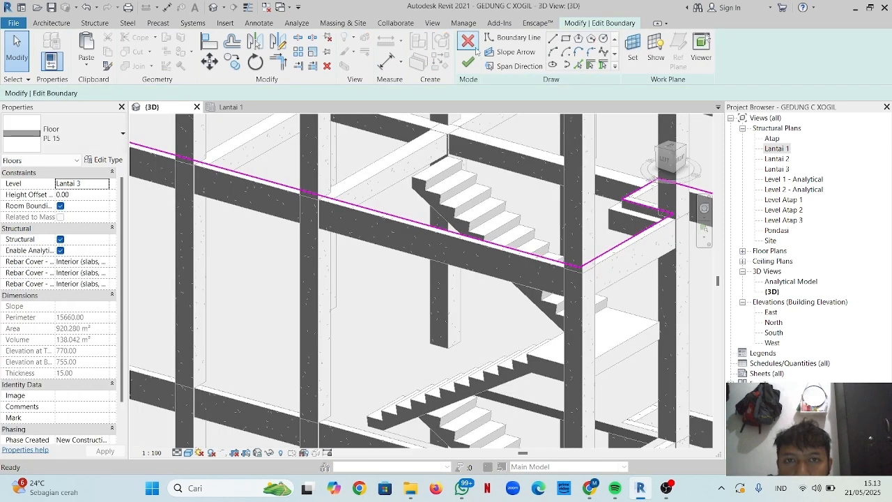
left_click(227, 107)
middle_click_drag(370, 308, 370, 326)
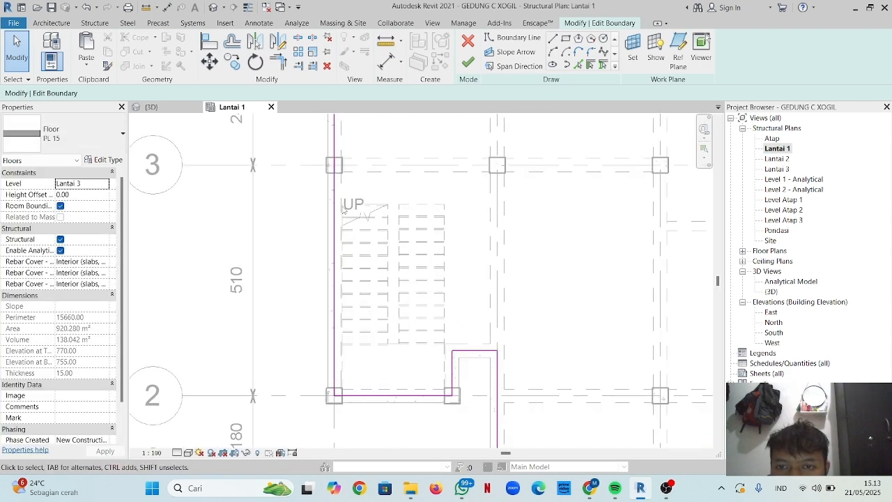
scroll(339, 211, "down", 2)
scroll(340, 211, "up", 1)
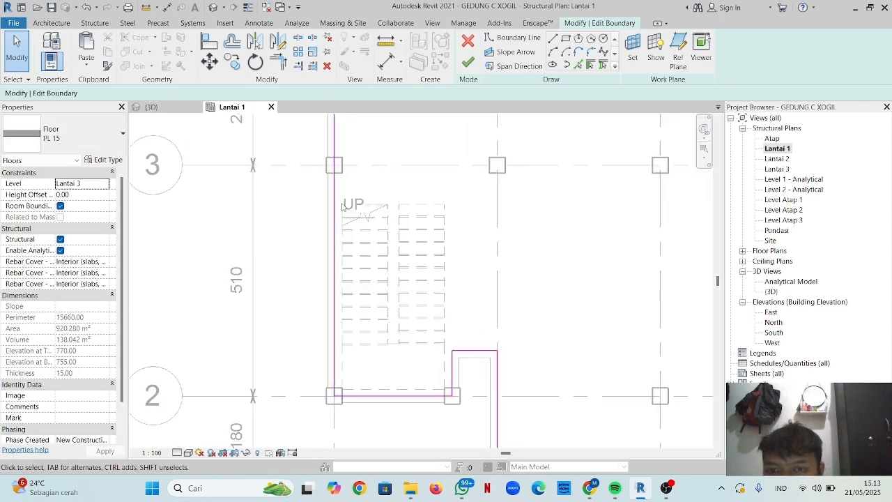
left_click(566, 40)
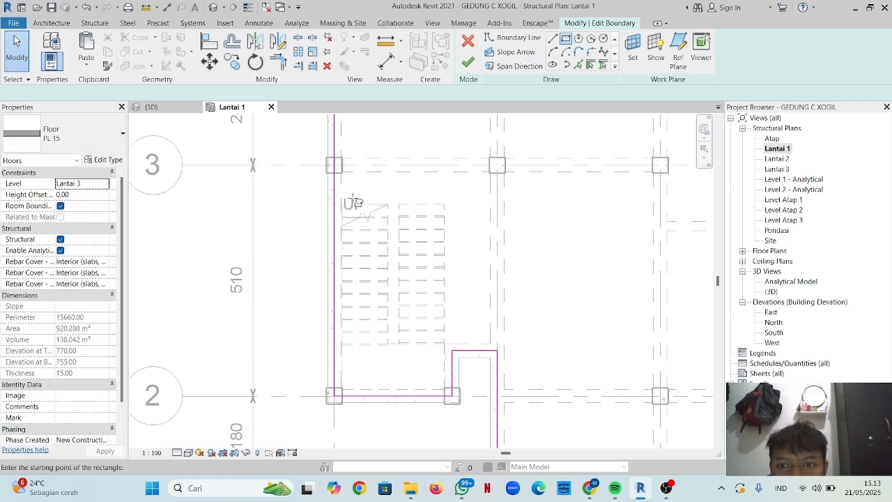
scroll(359, 209, "up", 2)
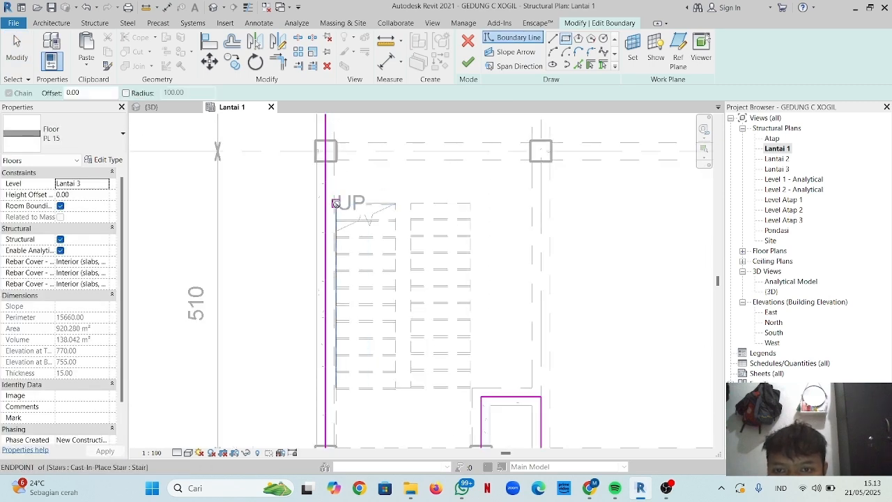
left_click(335, 203)
scroll(445, 310, "down", 3)
middle_click_drag(448, 335, 429, 243)
left_click(441, 308)
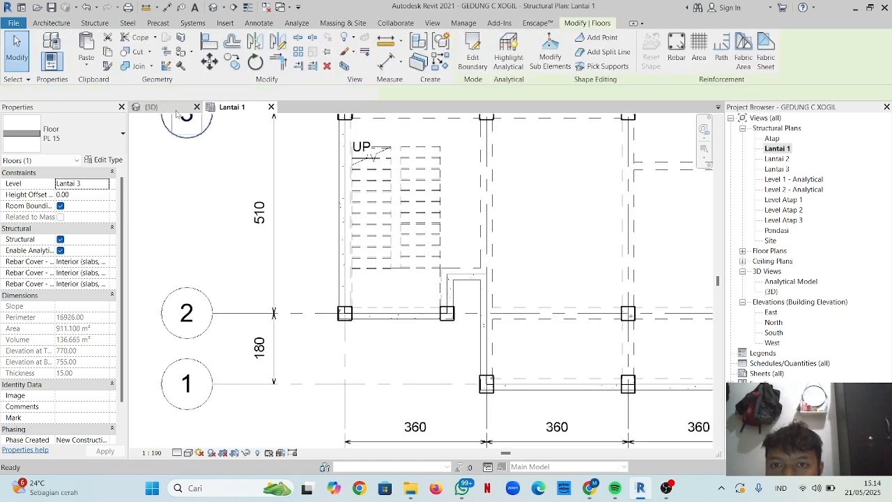
- Mirror both cast-in-place stairs as copies to the building's opposite end, about the span direction line midway between grids I and J
left_click(168, 107)
scroll(589, 312, "down", 3)
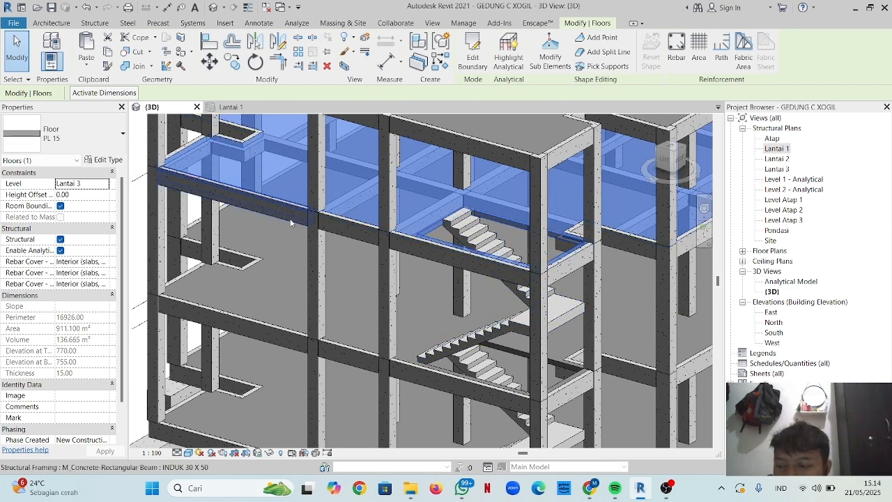
key("Escape")
left_click(508, 382)
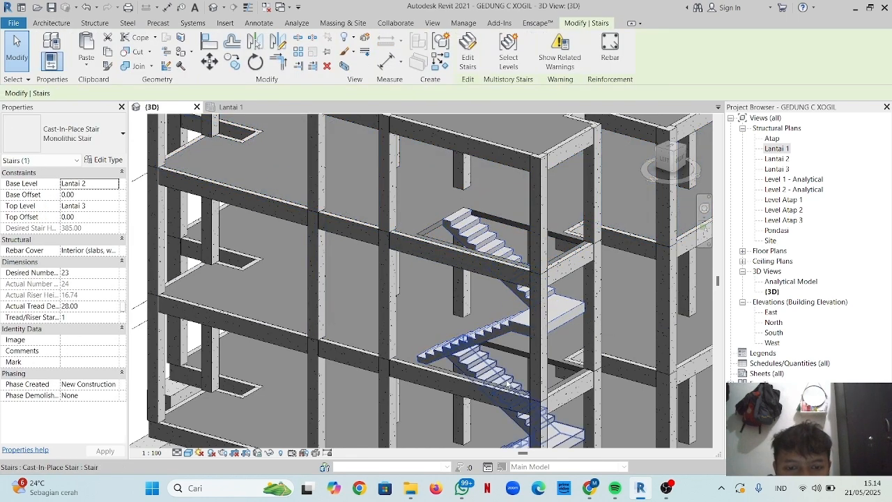
scroll(478, 401, "down", 2)
middle_click_drag(478, 400, 456, 355)
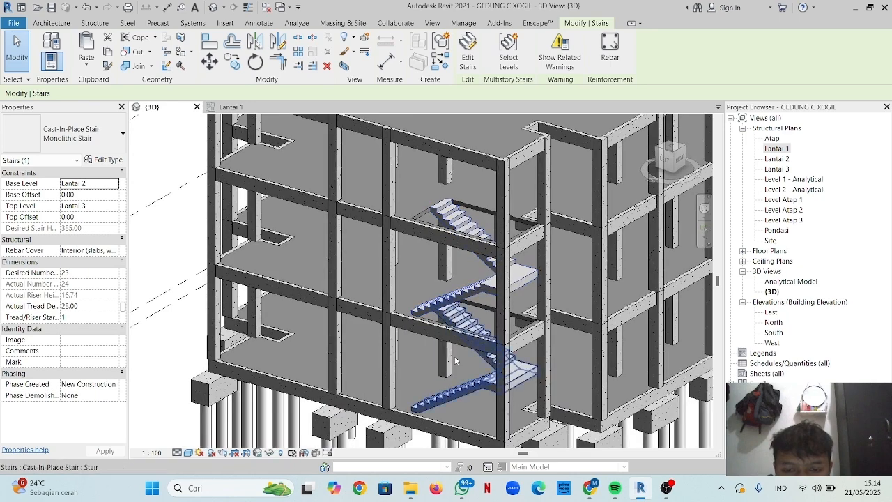
scroll(455, 354, "up", 3)
middle_click_drag(479, 298, 475, 309)
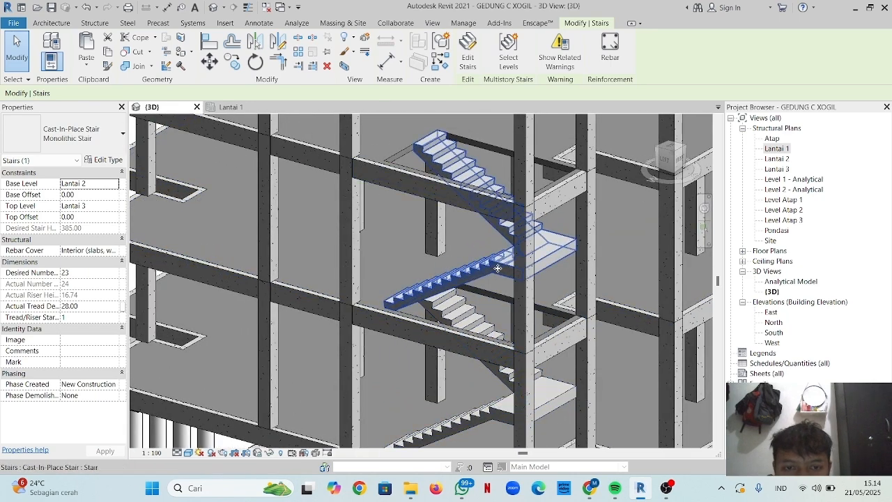
left_click(492, 411, "ctrl")
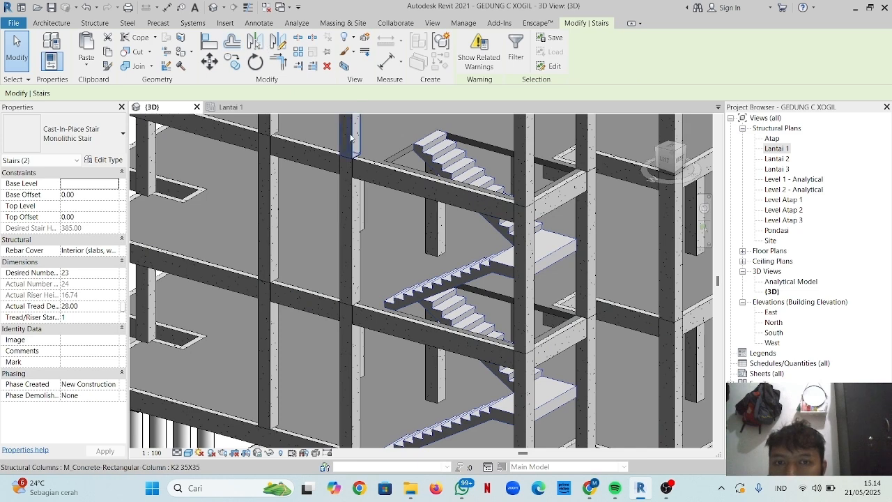
left_click(220, 111)
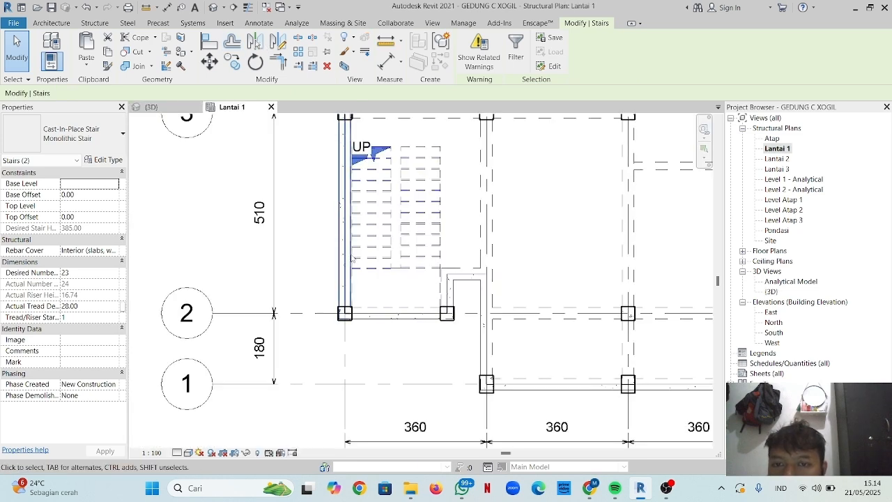
scroll(537, 207, "down", 6)
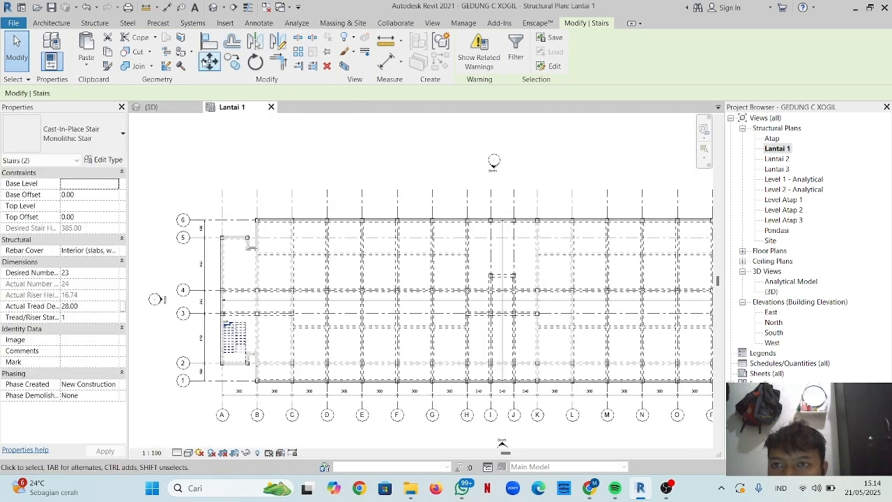
scroll(491, 219, "up", 4)
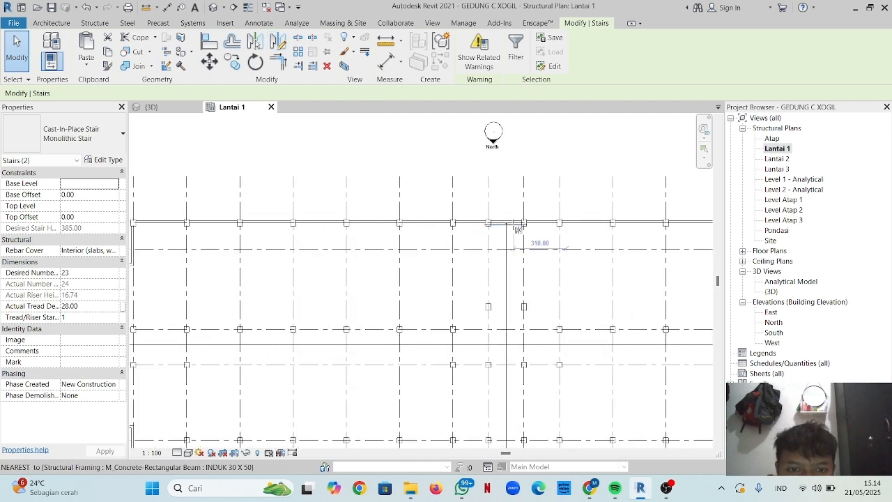
key("d")
key("m")
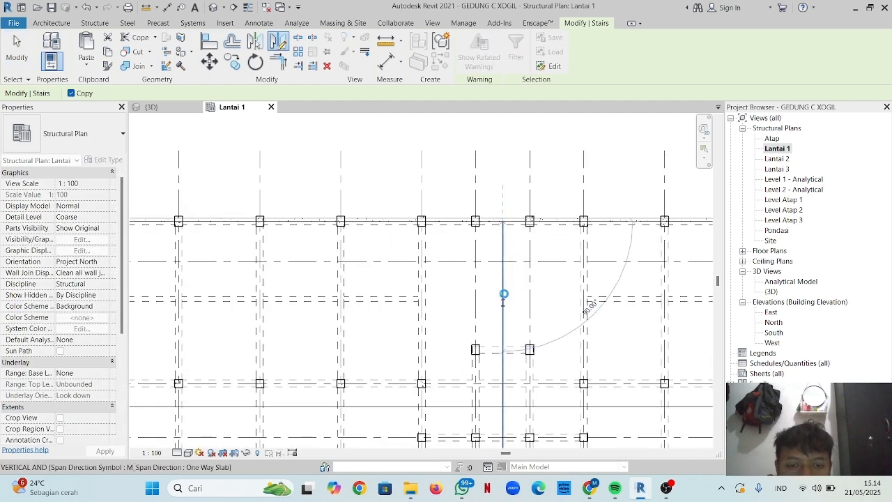
left_click(503, 294)
scroll(487, 279, "down", 4)
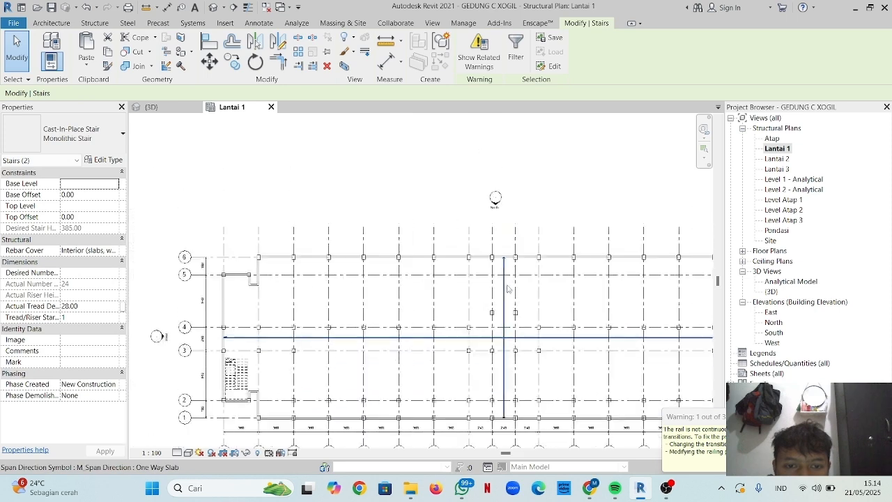
middle_click_drag(482, 275, 406, 259)
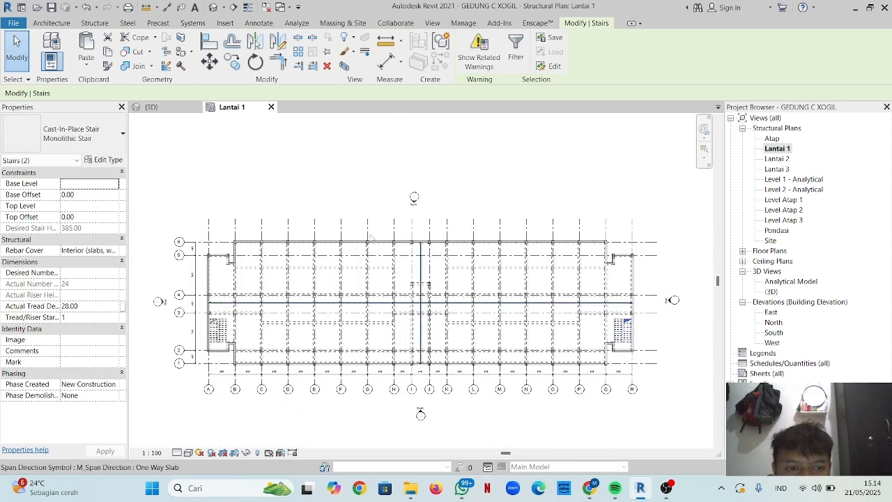
- Edit the Lantai 2 floor slab's boundary with a rectangular opening around the mirrored stair near grid R, down to the grid 2 column
left_click(160, 106)
scroll(541, 251, "down", 10)
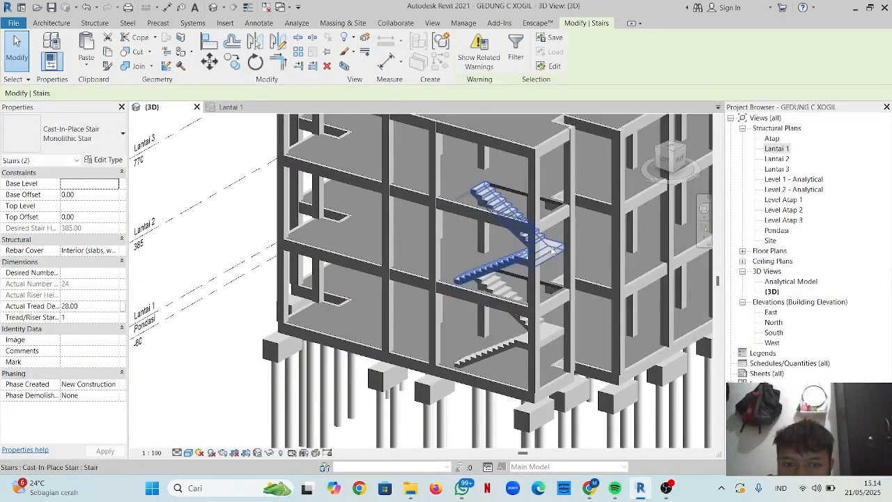
middle_click_drag(602, 257, 471, 277, "shift")
scroll(551, 249, "up", 7)
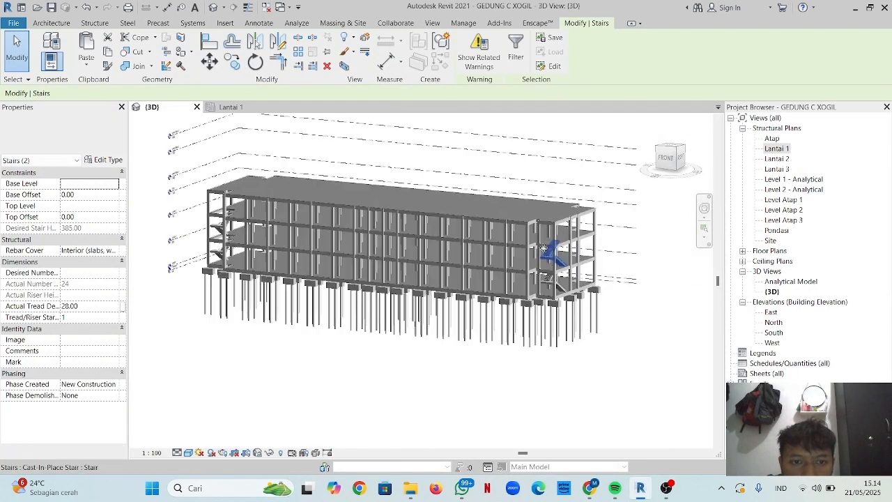
middle_click_drag(596, 256, 566, 340, "shift")
scroll(564, 330, "up", 2)
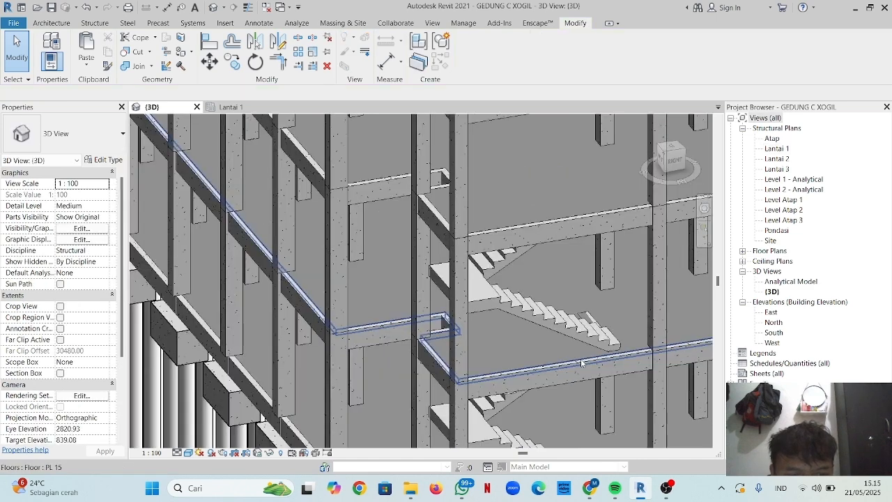
left_click(581, 363)
left_click(504, 47)
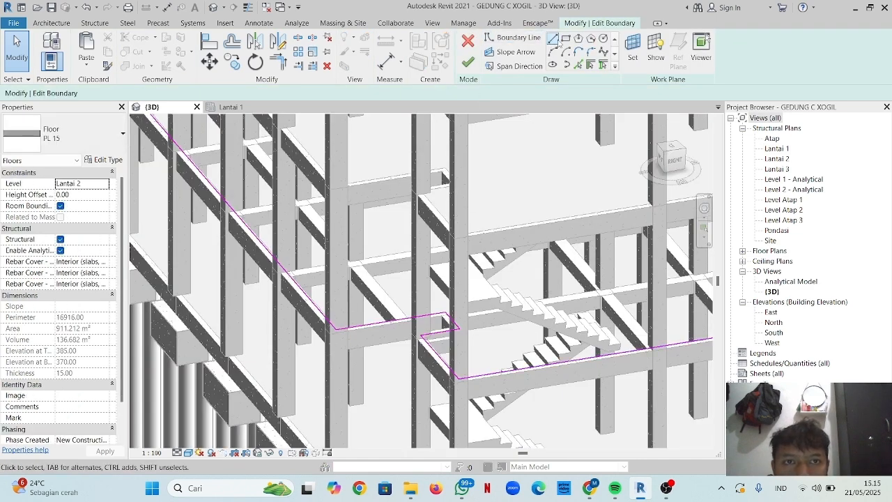
left_click(235, 108)
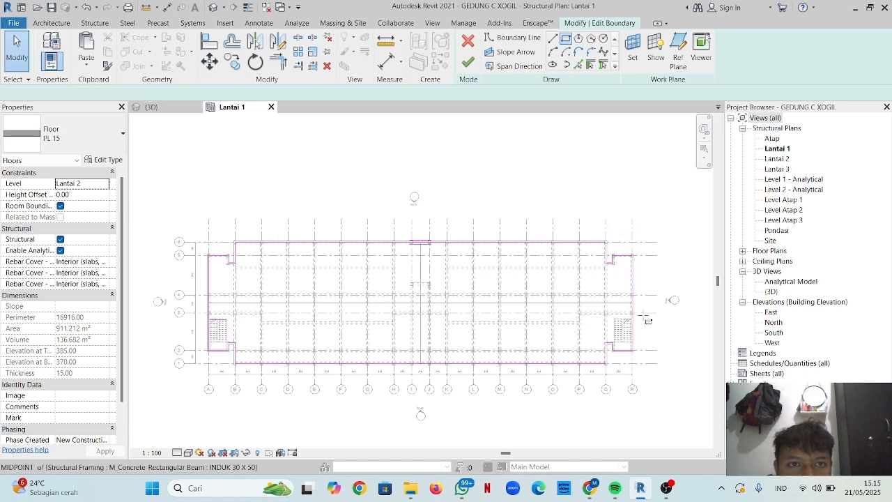
scroll(644, 318, "up", 5)
key("l")
key("i")
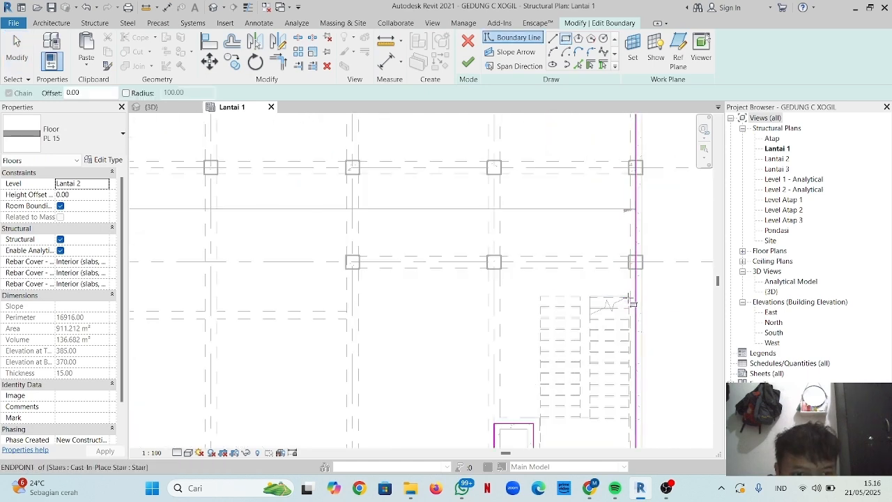
left_click(628, 299)
middle_click_drag(559, 404, 537, 322)
scroll(534, 362, "up", 2)
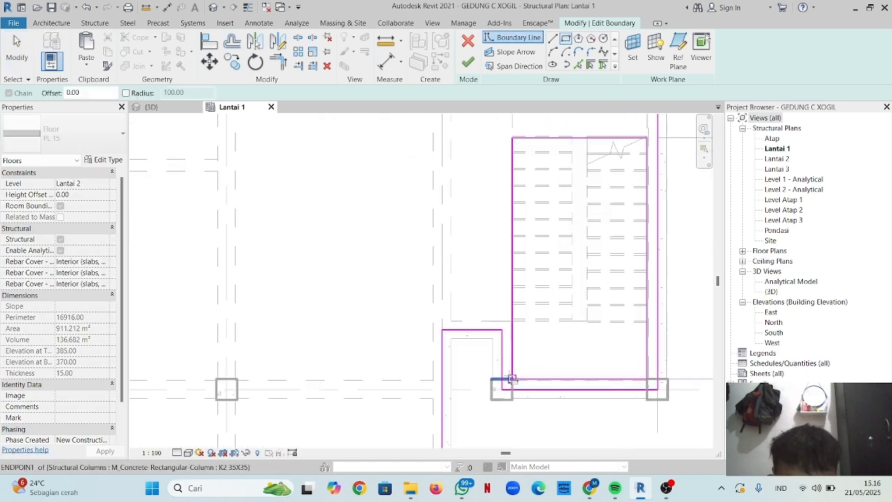
scroll(512, 380, "up", 3)
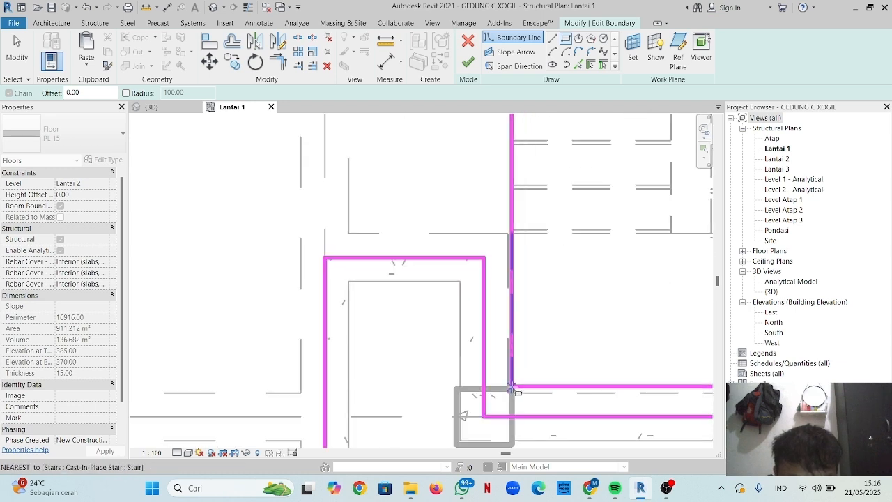
left_click(512, 388)
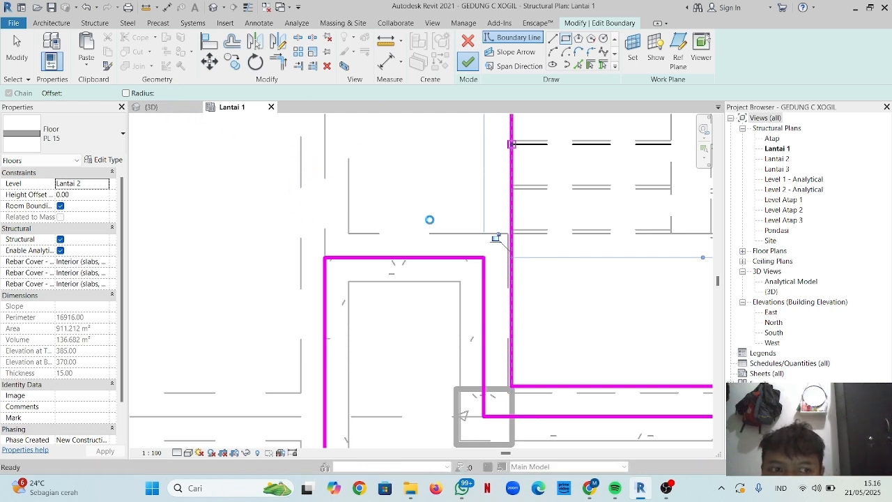
- Edit the Lantai 3 floor slab's boundary with a rectangular opening around the mirrored stair near grid R, down to the grid 2 column
left_click(152, 107)
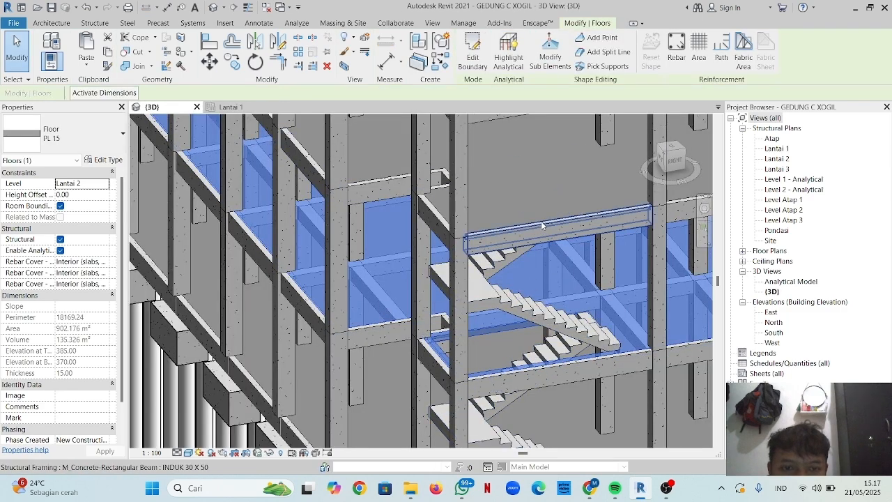
left_click(542, 223)
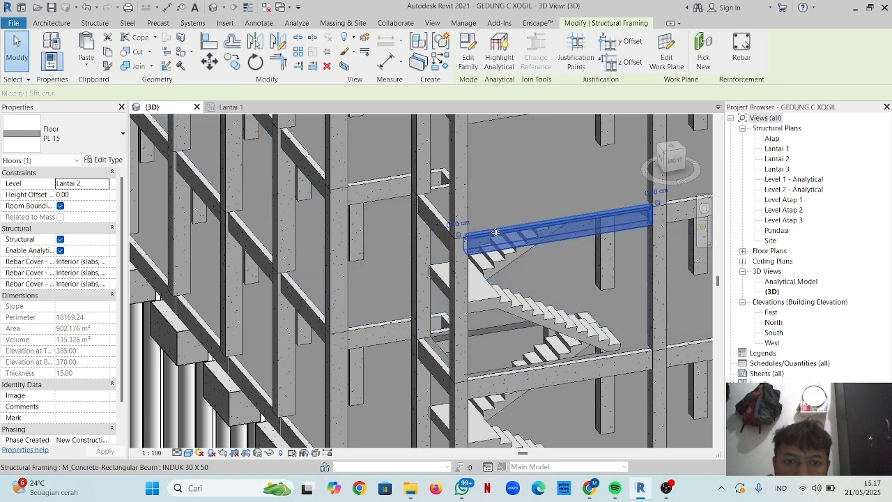
key("Escape")
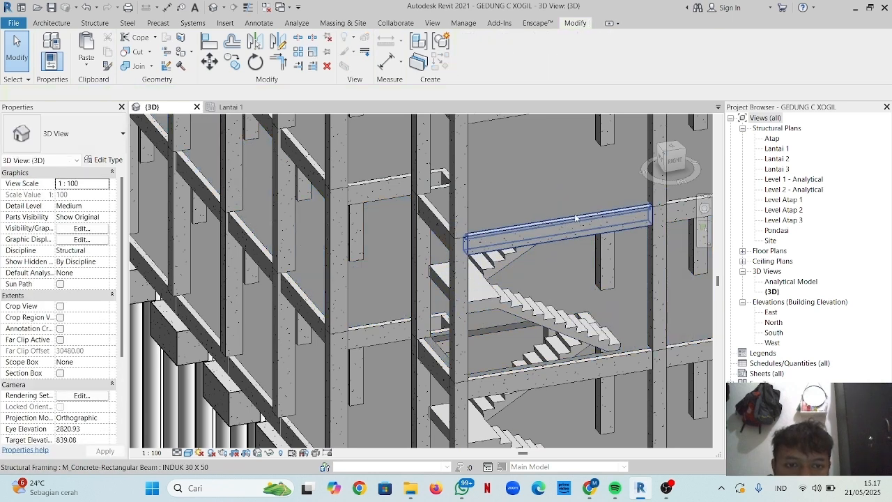
left_click(569, 222)
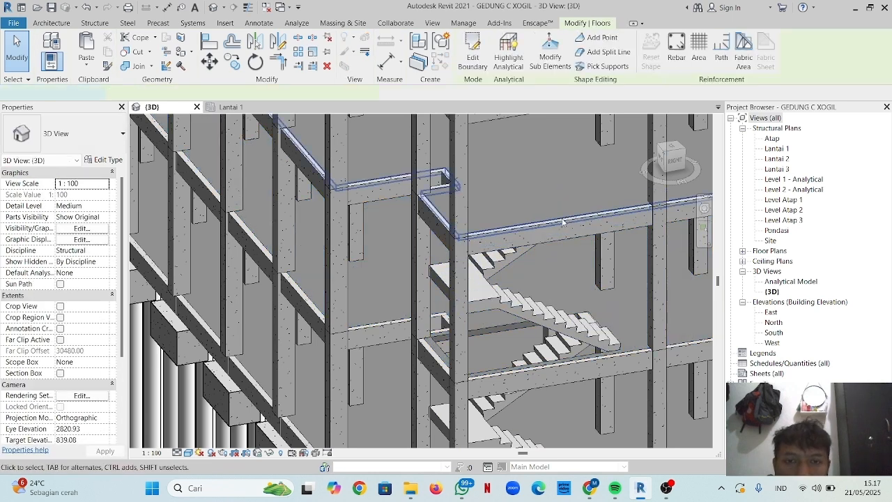
left_click(463, 56)
left_click(230, 106)
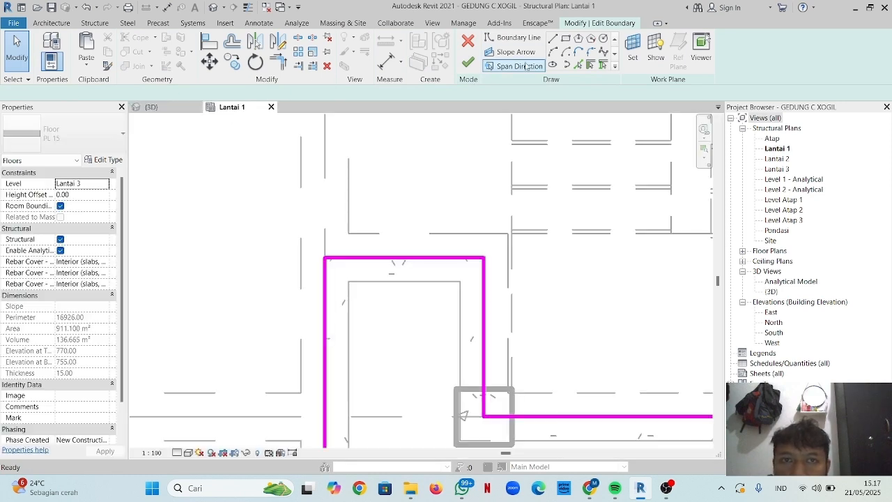
middle_click_drag(559, 251, 436, 355)
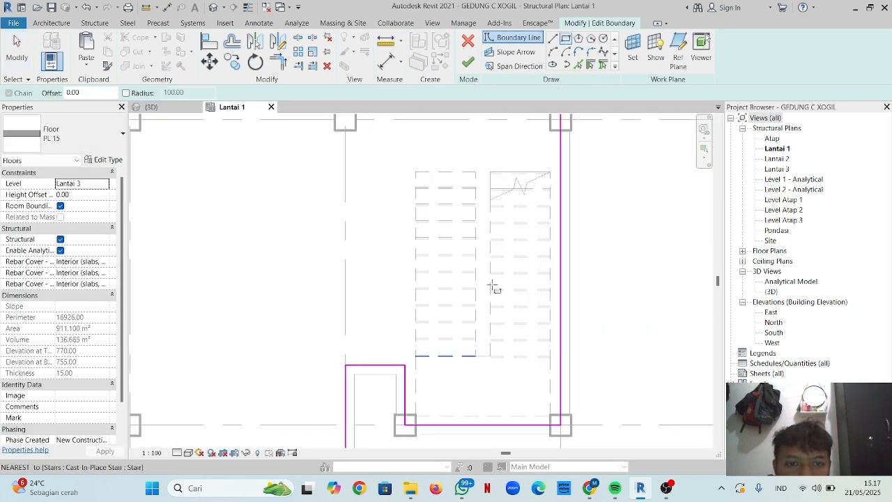
left_click(550, 172)
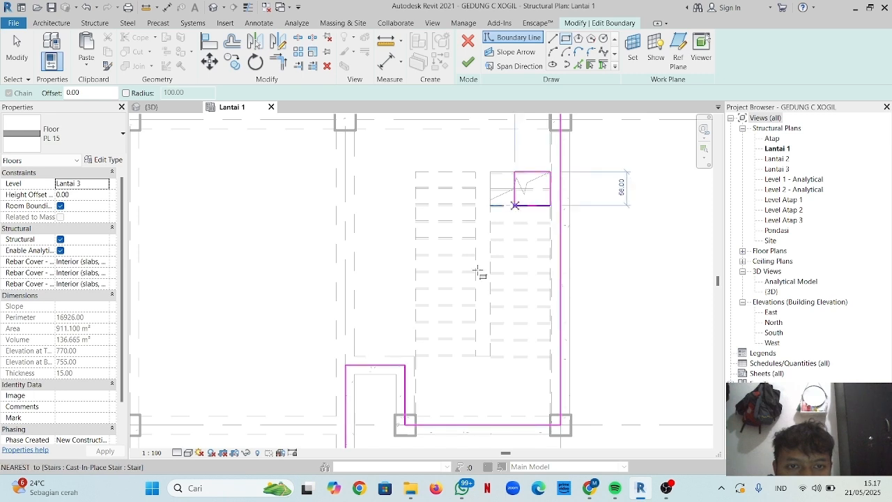
left_click(415, 414)
key("Escape")
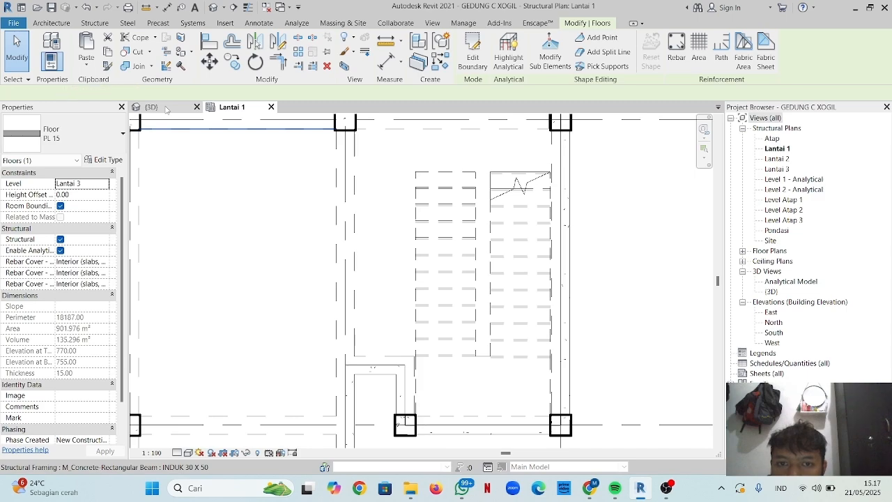
- Examine the building's slabs, stairs and stair openings in the 3D view from the side and from above
left_click(166, 109)
scroll(585, 293, "down", 5)
middle_click_drag(433, 280, 321, 165, "shift")
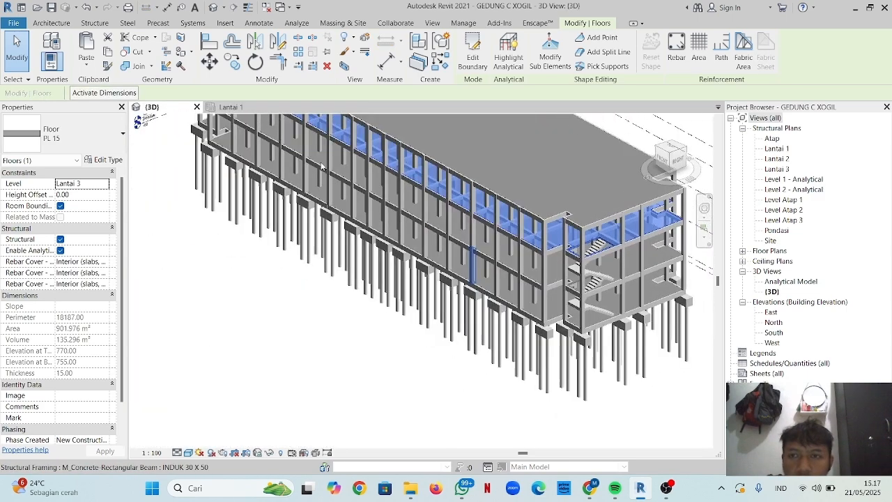
scroll(390, 182, "up", 1)
scroll(413, 224, "down", 3)
middle_click_drag(412, 224, 402, 255, "shift")
left_click(480, 189)
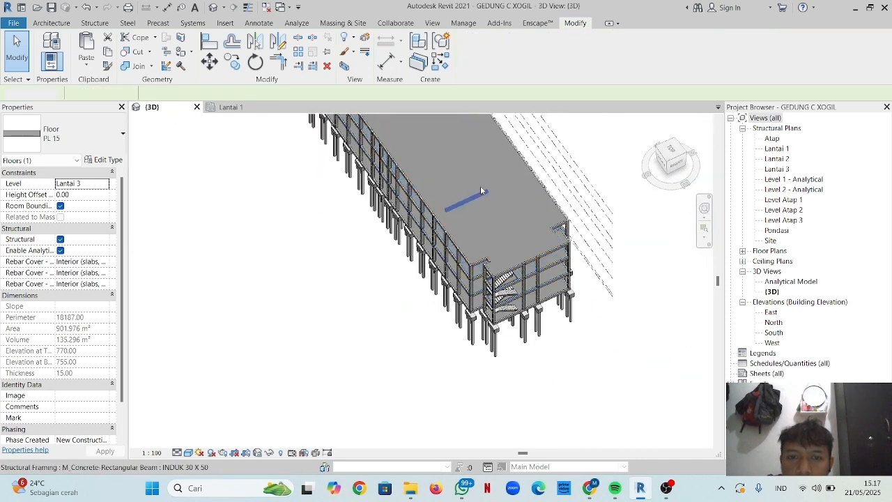
key("Escape")
- Start a stair in the Lantai 1 plan, using the Cast-In-Place Stair type Monolithic Stair
left_click(217, 106)
scroll(409, 301, "down", 5)
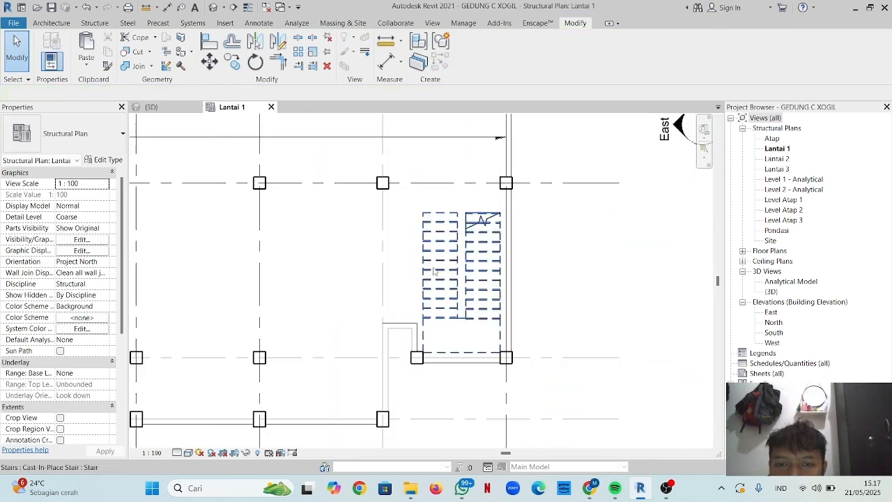
middle_click_drag(410, 301, 500, 295)
scroll(500, 296, "down", 1)
middle_click_drag(240, 169, 280, 176)
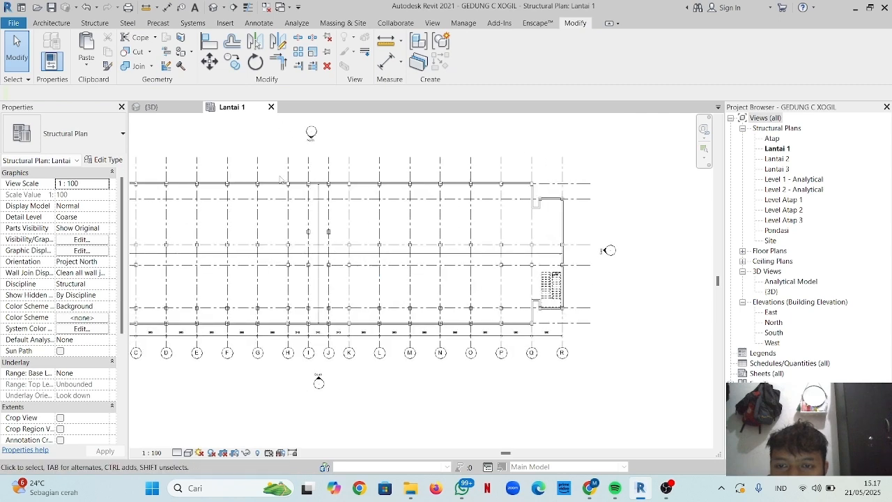
scroll(286, 174, "up", 1)
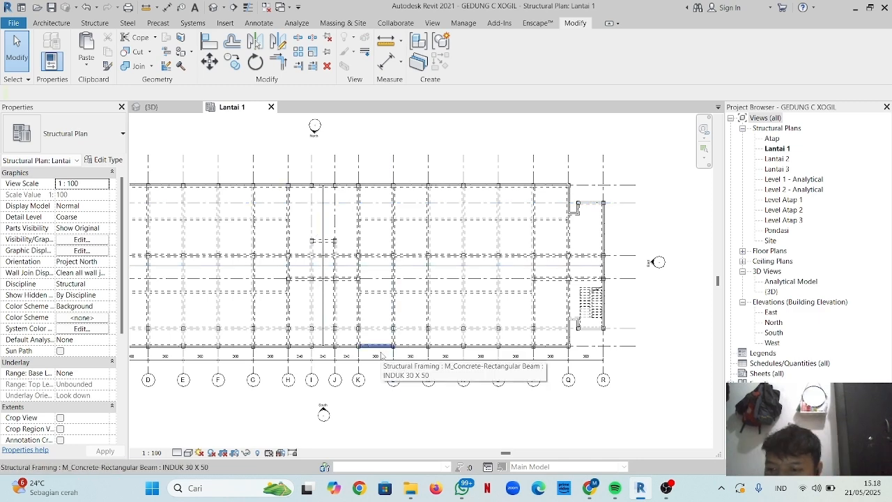
scroll(369, 244, "up", 2)
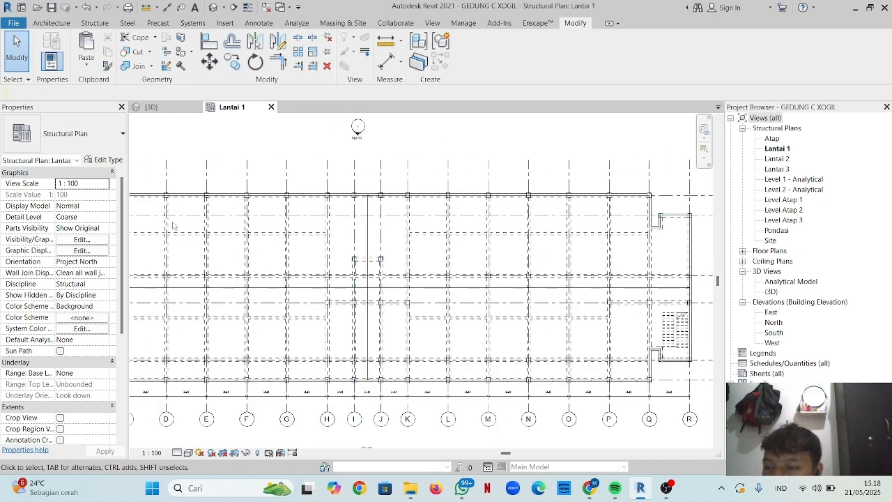
left_click(51, 23)
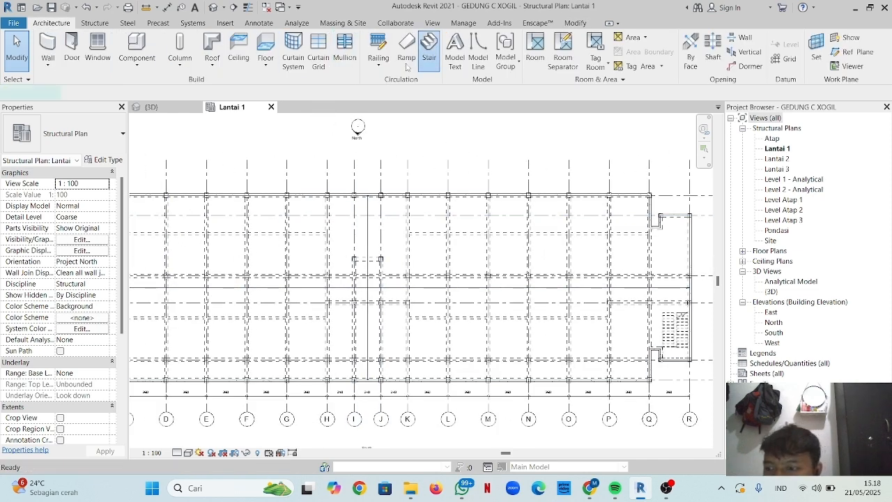
left_click(426, 54)
left_click(70, 133)
left_click(67, 259)
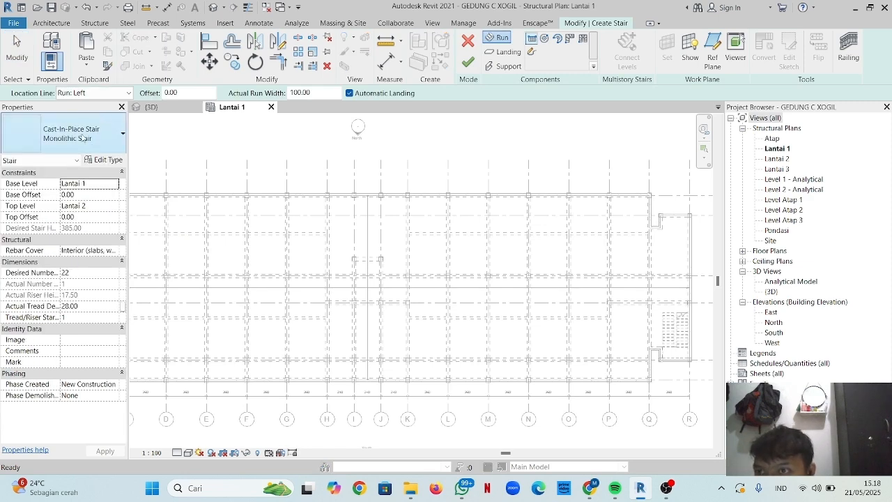
- Create a straight 12-riser run about 308 cm long along grid I, starting at the inner column, with its width set to 200 cm
scroll(373, 253, "up", 1)
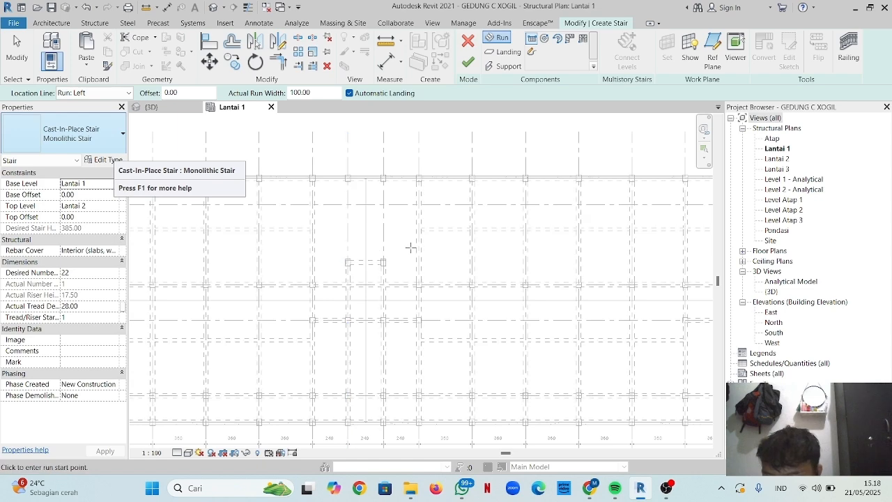
scroll(341, 243, "up", 3)
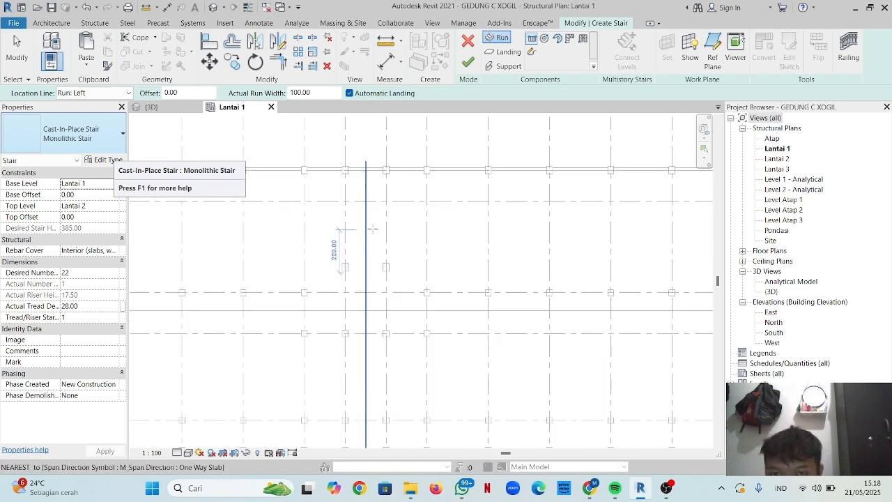
scroll(340, 267, "up", 1)
left_click(342, 265)
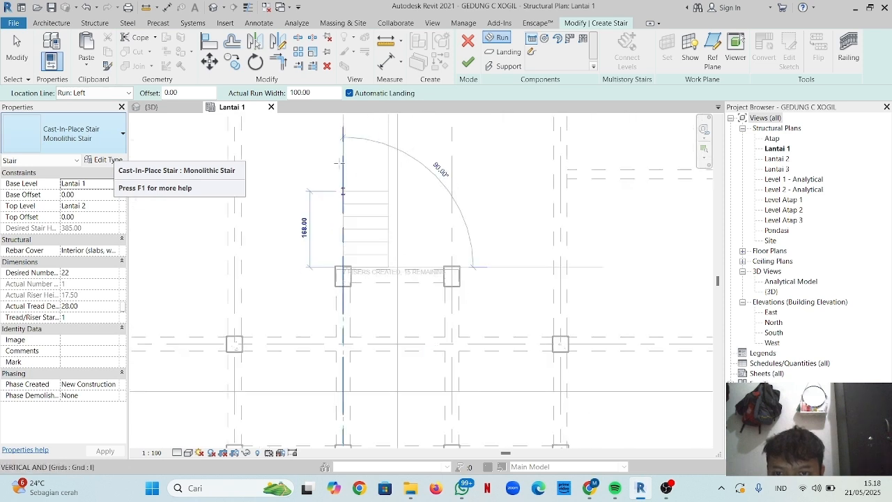
middle_click_drag(342, 126, 342, 158)
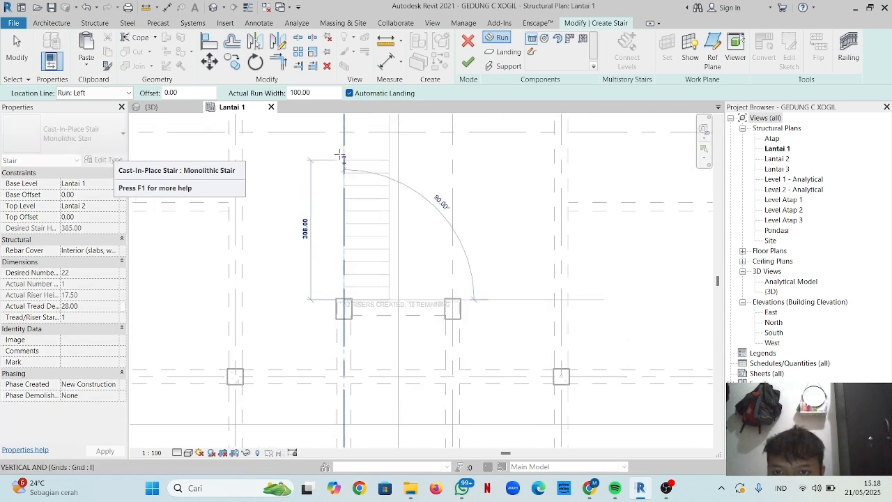
left_click(342, 155)
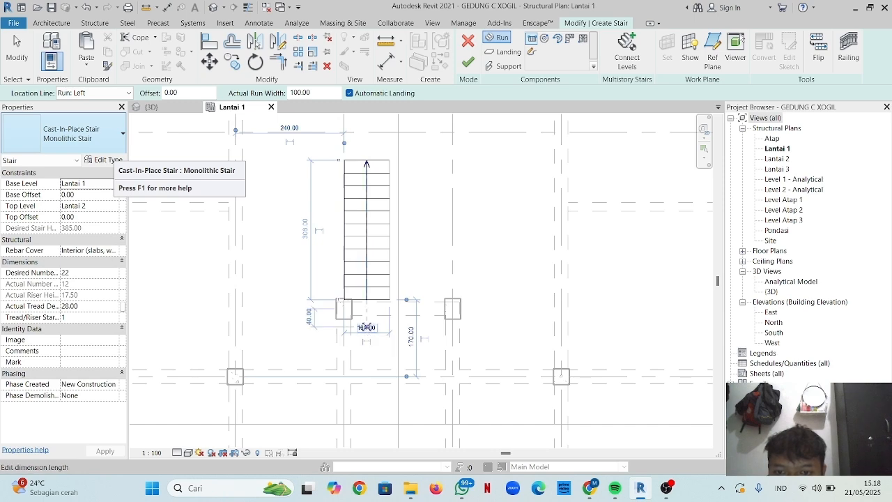
key("Return")
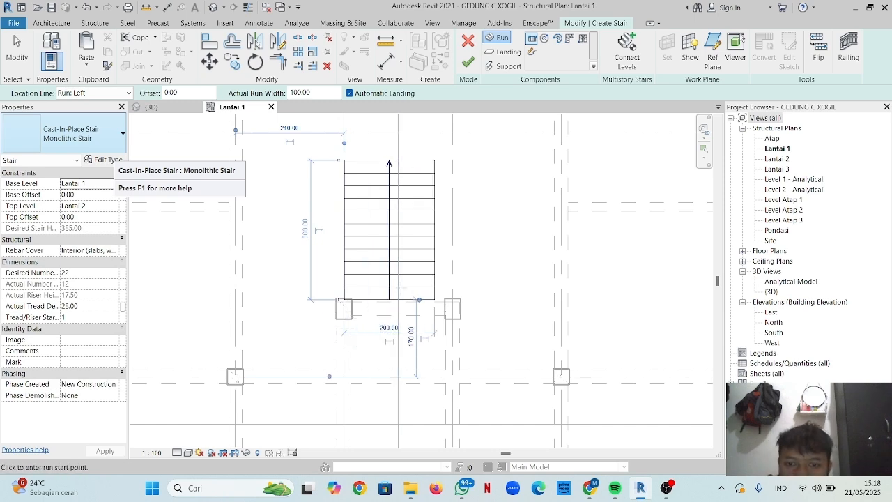
left_click(468, 62)
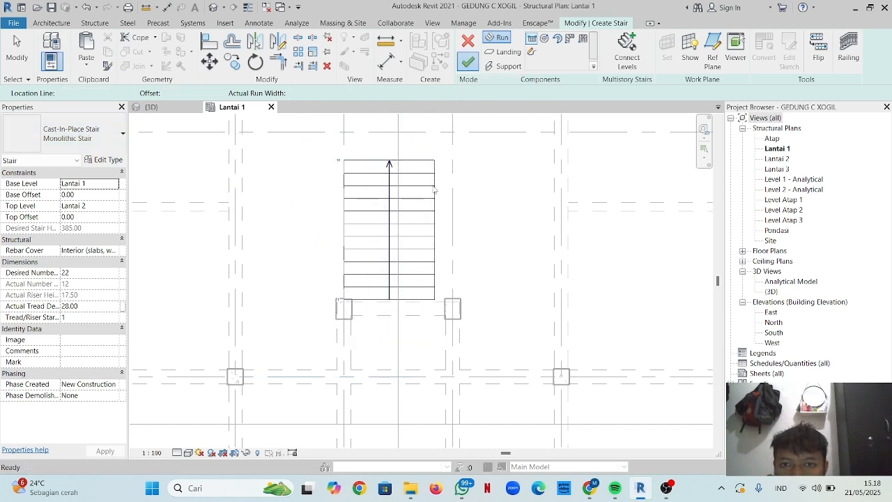
- Reopen the new stair for editing and move its run onto the span direction line midway between grids I and J
left_click(434, 193)
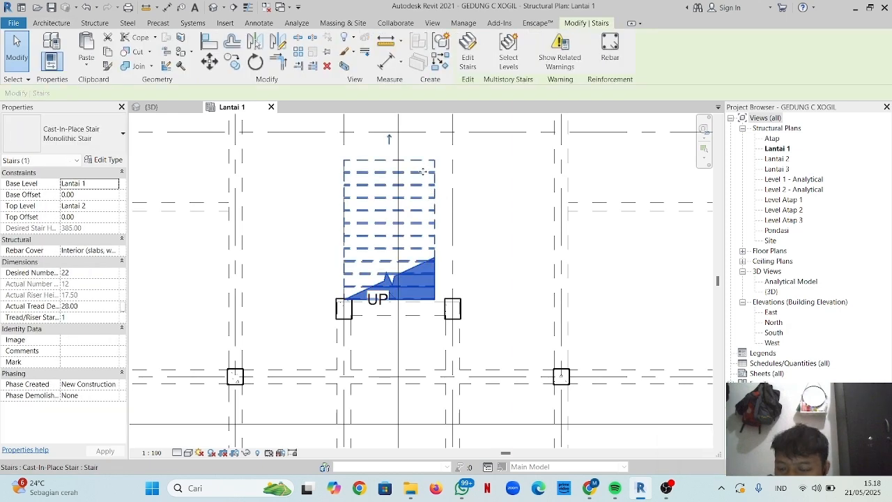
double_click(423, 171)
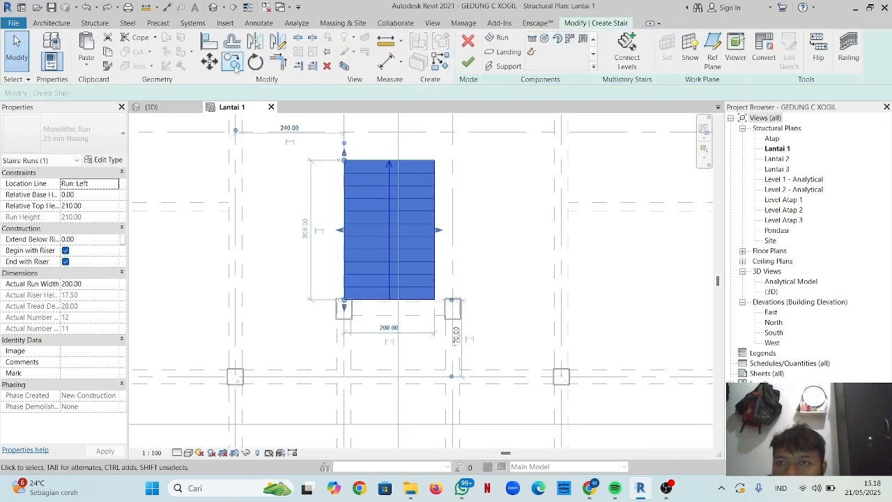
left_click(214, 67)
scroll(394, 312, "up", 2)
left_click(389, 298)
left_click(400, 300)
left_click(478, 202)
scroll(478, 174, "down", 3)
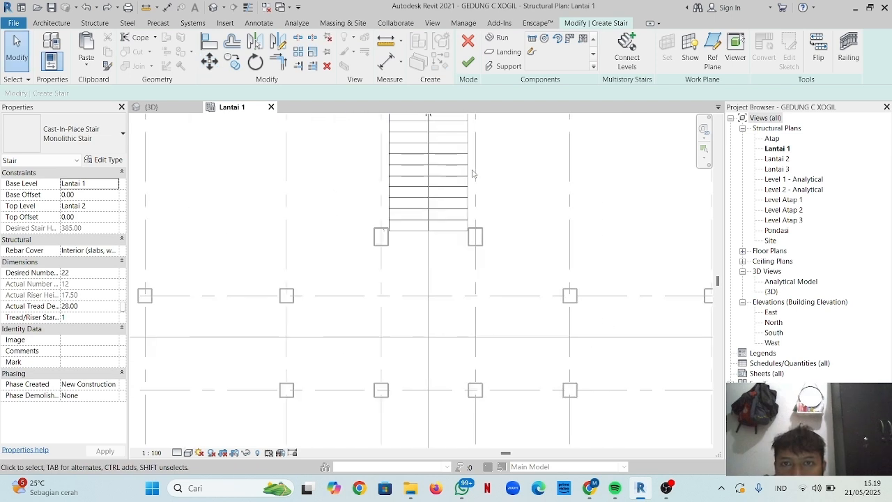
middle_click_drag(476, 172, 481, 283)
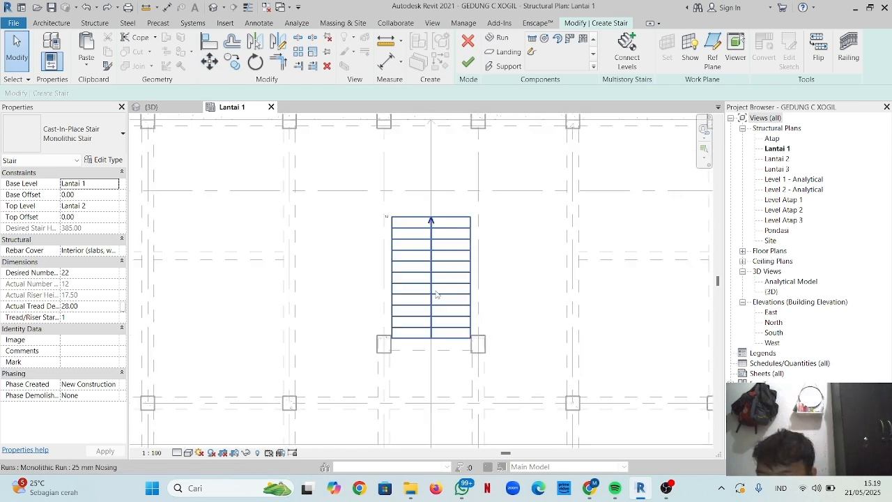
- Begin a sketched landing and draw its first boundary edge from the run's upper end to the grid J column's inner face
left_click(503, 52)
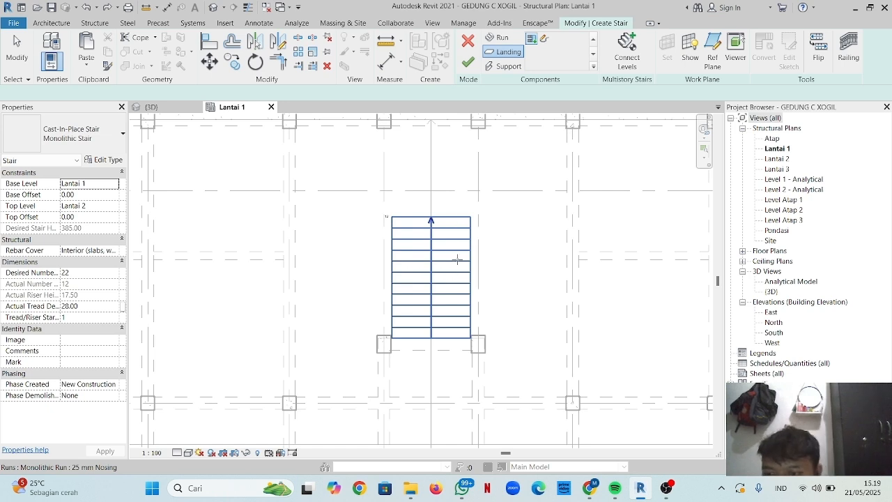
left_click(503, 55)
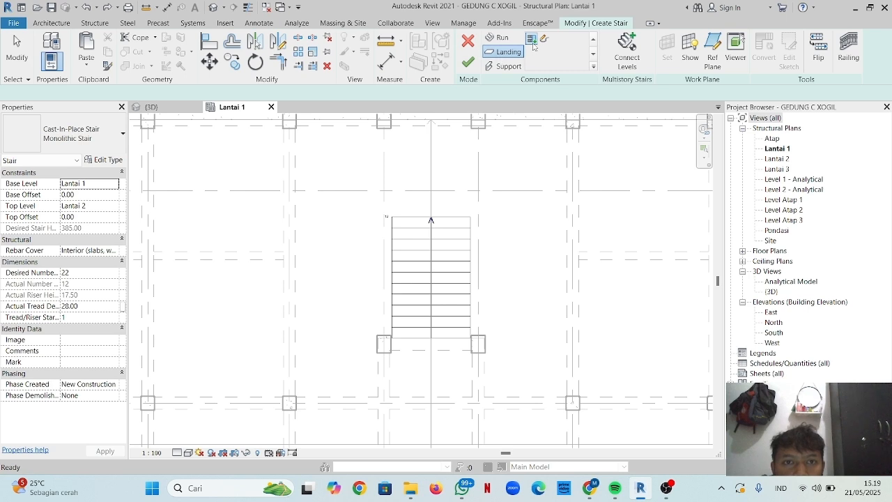
left_click(531, 39)
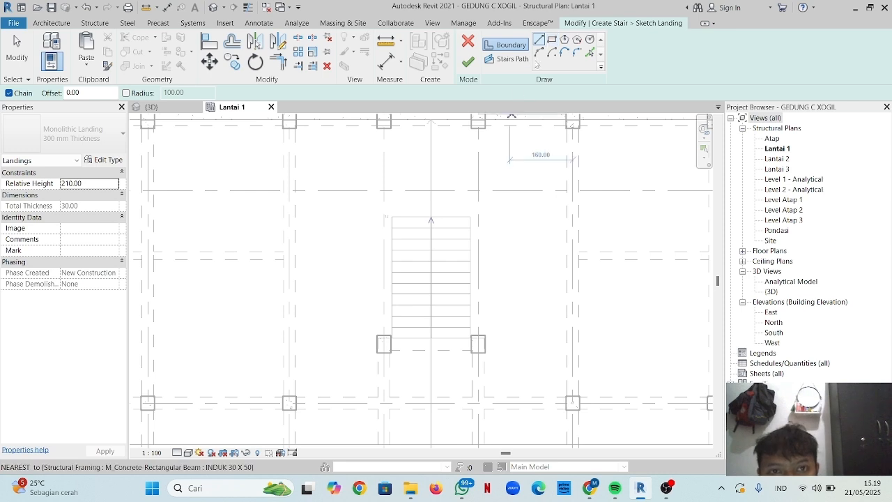
left_click(539, 43)
scroll(435, 219, "up", 3)
middle_click_drag(478, 228, 461, 318)
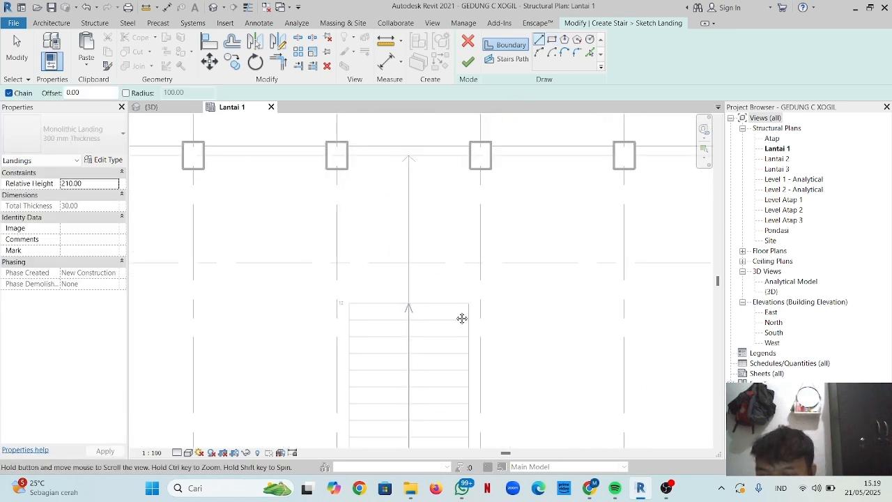
left_click(409, 303)
scroll(589, 312, "up", 5)
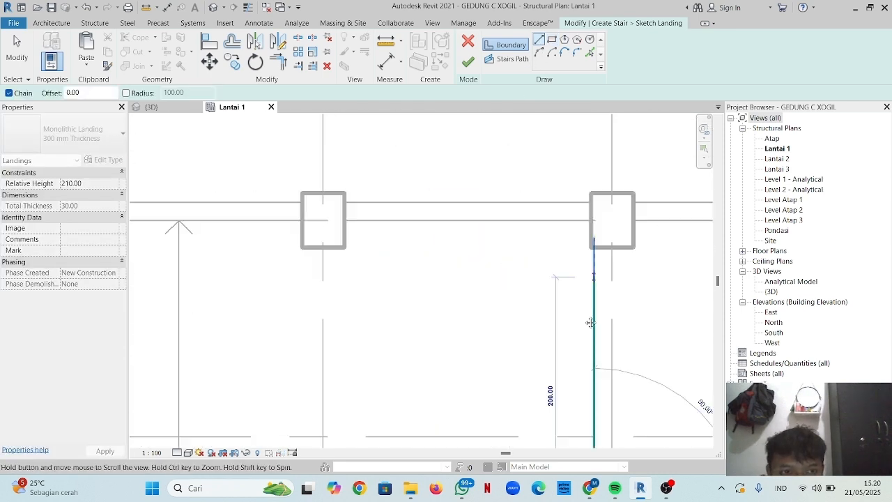
left_click(589, 312)
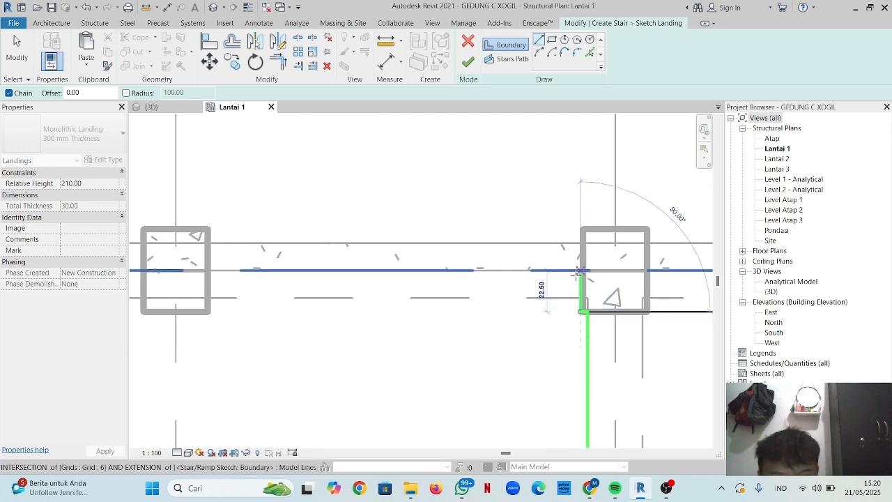
- Draw the landing boundary up to the beam edge, along it to the first inner column, and around that column's three near faces
scroll(582, 298, "up", 3)
left_click(582, 297)
scroll(241, 309, "down", 1)
scroll(241, 309, "down", 1)
middle_click_drag(241, 308, 491, 298)
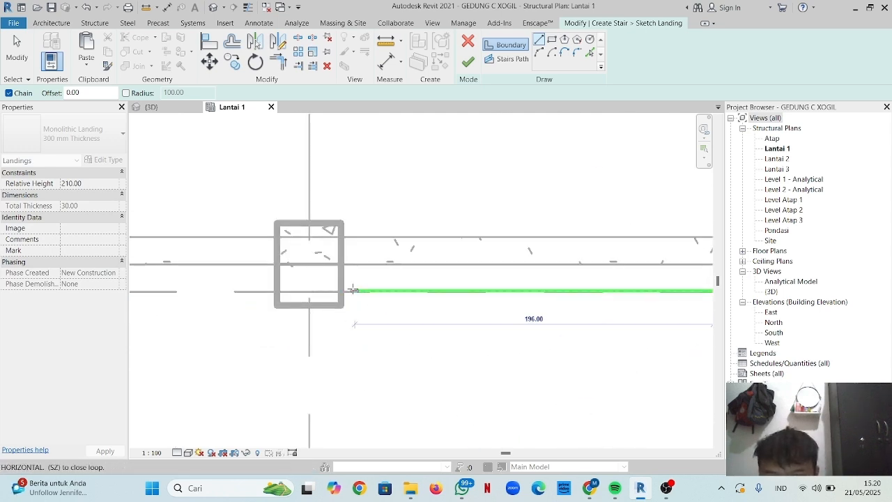
scroll(344, 291, "up", 3)
left_click(334, 293)
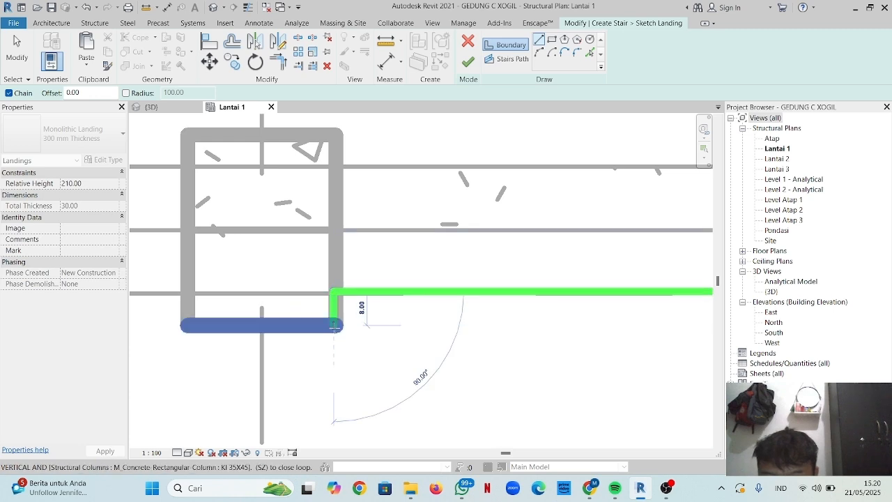
left_click(335, 324)
left_click(187, 325)
left_click(187, 292)
- Continue the landing boundary along the beam edge to the second inner column and down its near face
scroll(188, 293, "down", 2)
middle_click_drag(187, 293, 562, 252)
scroll(274, 273, "down", 3)
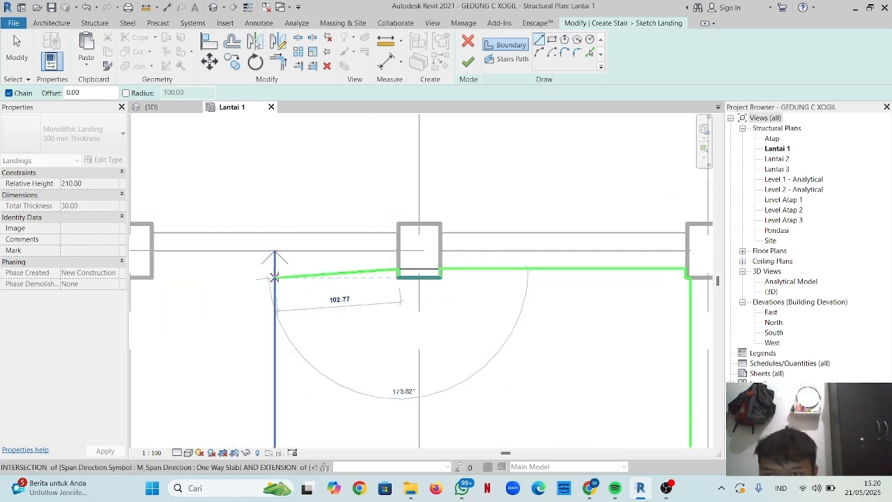
middle_click_drag(155, 267, 256, 275)
scroll(255, 273, "up", 4)
left_click(255, 273)
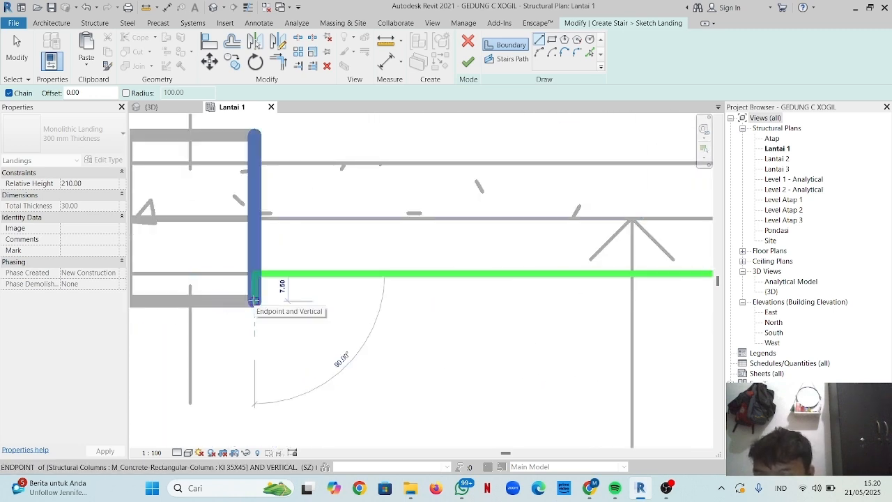
left_click(254, 300)
- Undo the last short boundary segments at the second inner column and redraw the edge down to its corner
scroll(210, 303, "down", 4)
key("Escape")
key("Escape")
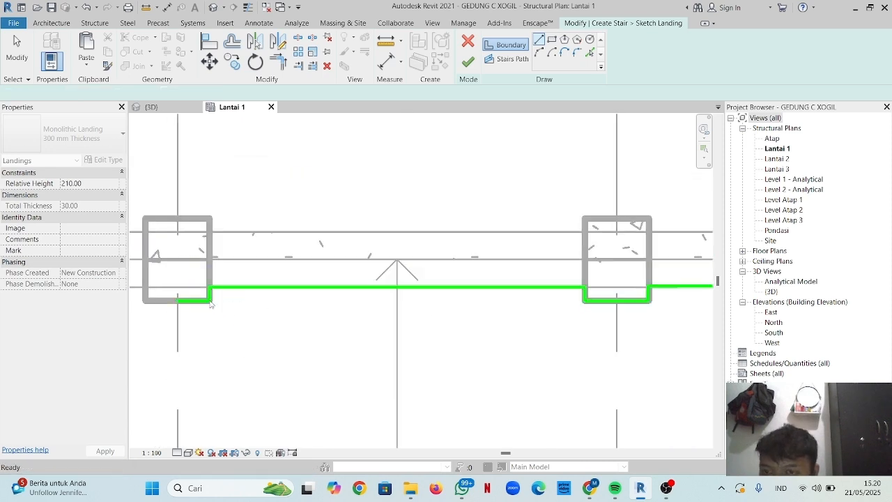
scroll(188, 301, "up", 4)
key("ctrl+z")
key("ctrl+z")
left_click(255, 260)
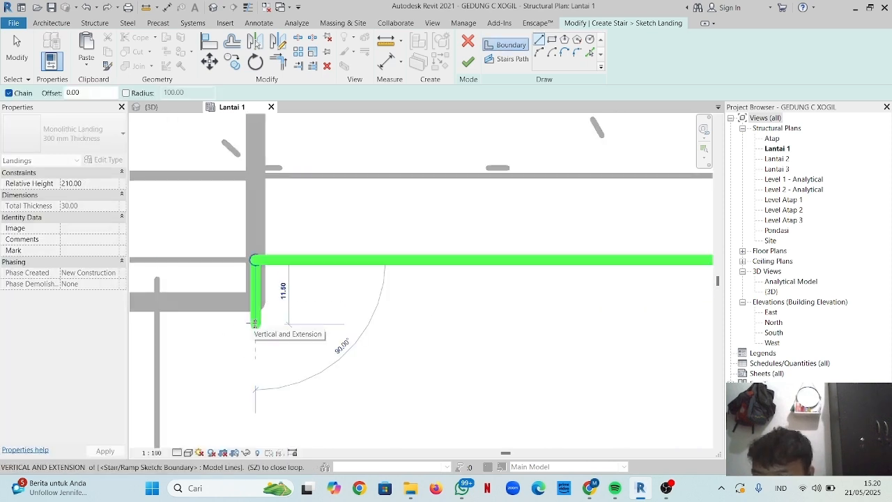
left_click(255, 301)
- Trace the landing boundary along the second inner column's bottom face and up its far side to the beam edge
scroll(245, 301, "up", 1)
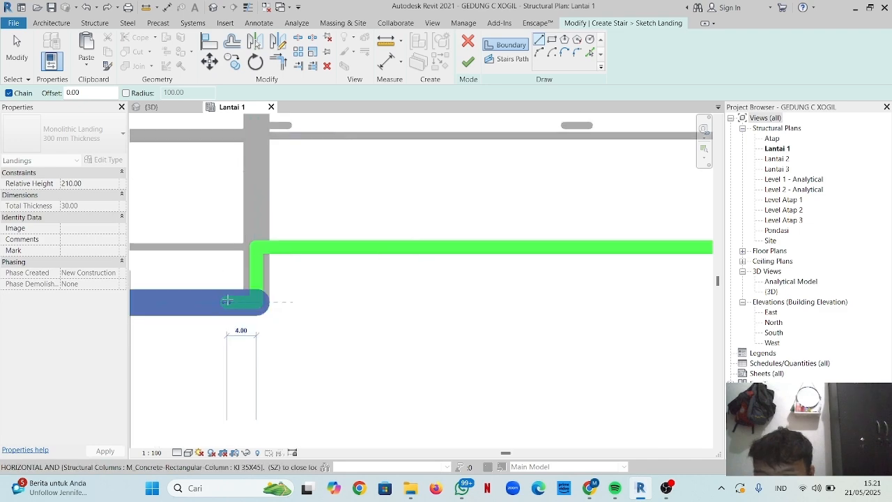
scroll(226, 300, "down", 3)
middle_click_drag(226, 300, 275, 195)
scroll(273, 196, "down", 2)
scroll(273, 200, "up", 1)
scroll(277, 227, "down", 6)
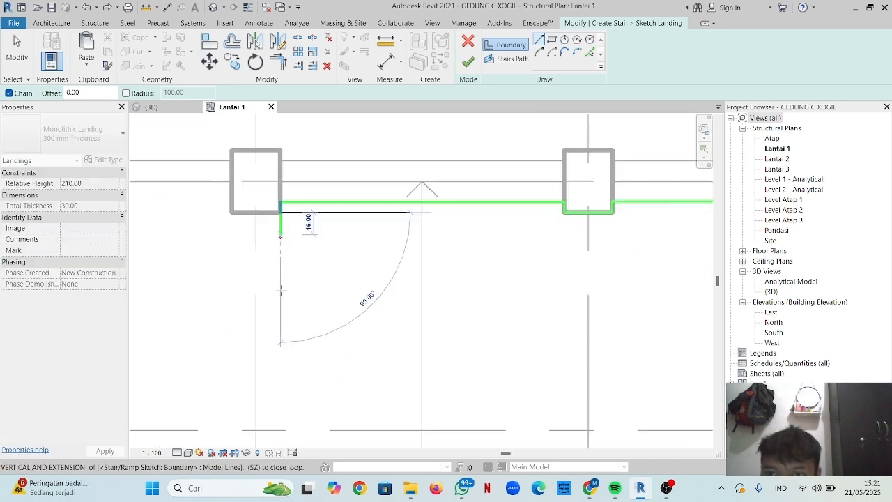
scroll(282, 281, "up", 3)
scroll(275, 245, "down", 3)
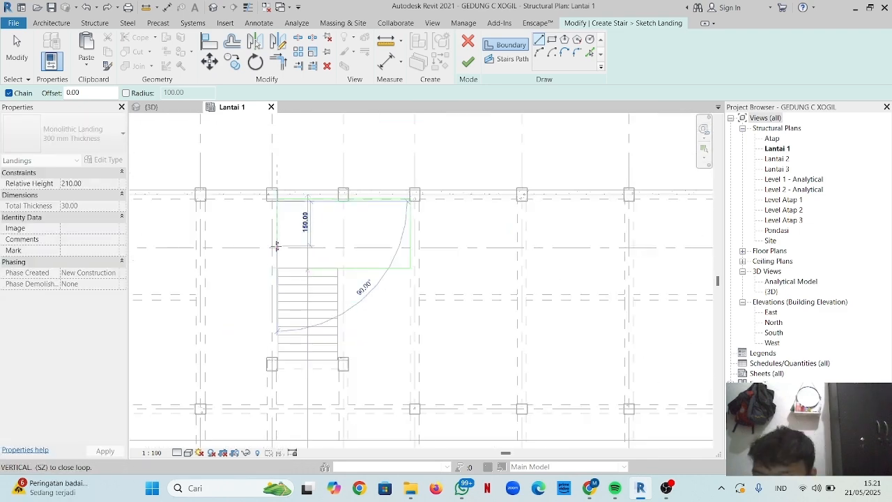
scroll(292, 240, "down", 2)
scroll(286, 216, "up", 5)
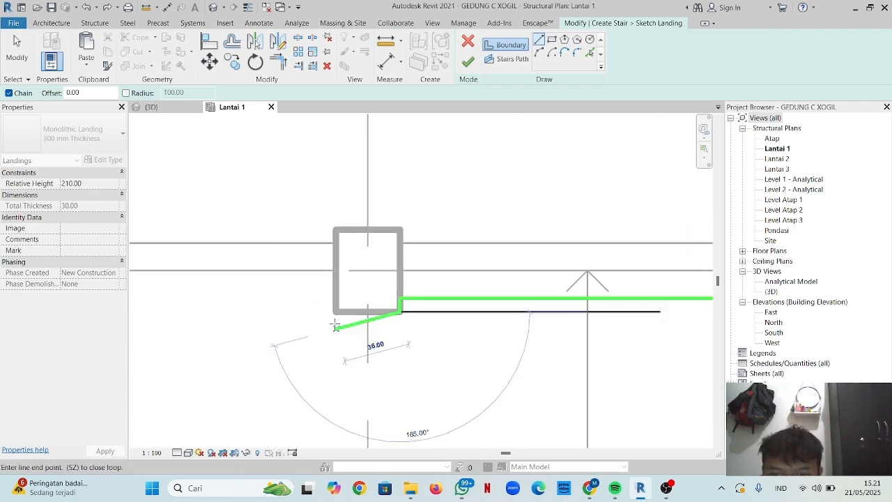
left_click(335, 311)
left_click(335, 298)
- Extend the landing boundary about 205 cm along the beam edge to the inner face of the outer column
scroll(199, 314, "down", 2)
middle_click_drag(199, 314, 487, 259)
left_click(350, 250)
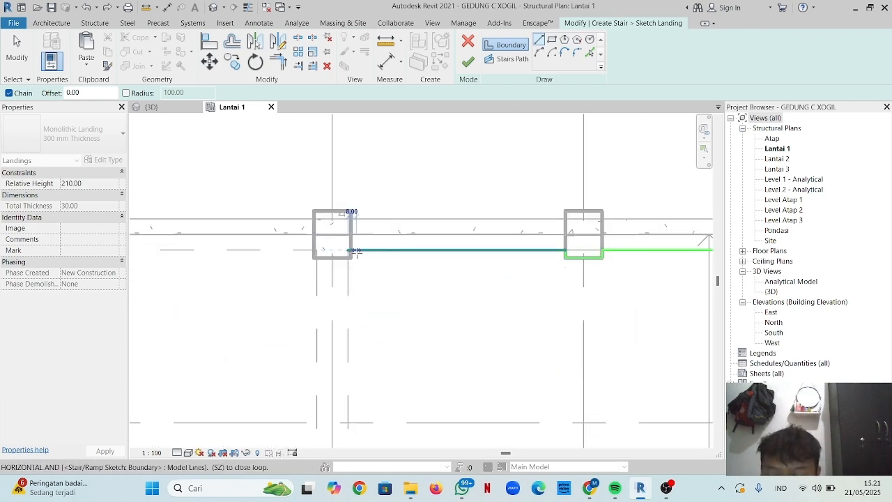
scroll(567, 253, "up", 2)
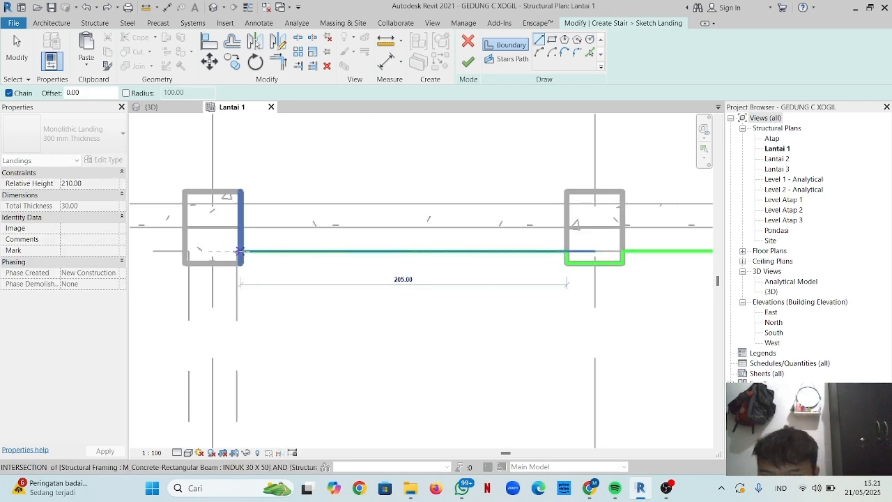
left_click(239, 252)
- Draw the landing's remaining side edge down, close the boundary with a 345 cm edge to the run's top midpoint, and finish the sketch
scroll(244, 254, "up", 3)
scroll(240, 279, "down", 6)
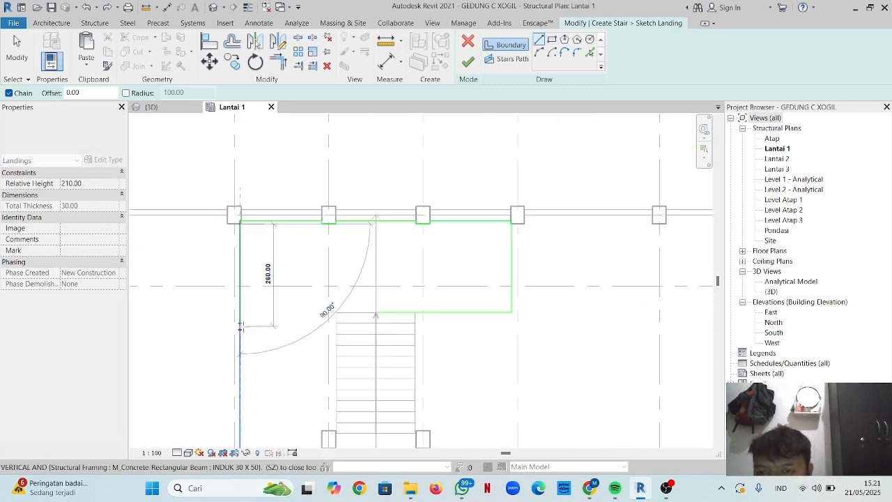
scroll(239, 326, "up", 2)
left_click(239, 217)
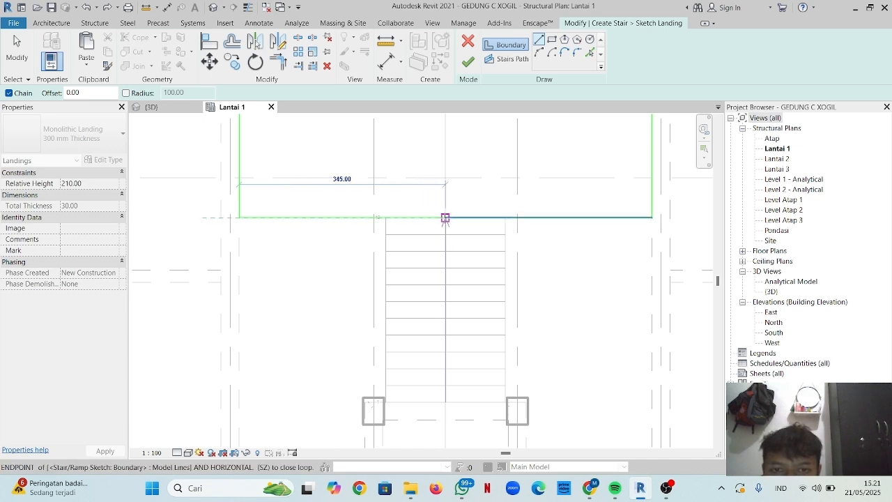
left_click(445, 216)
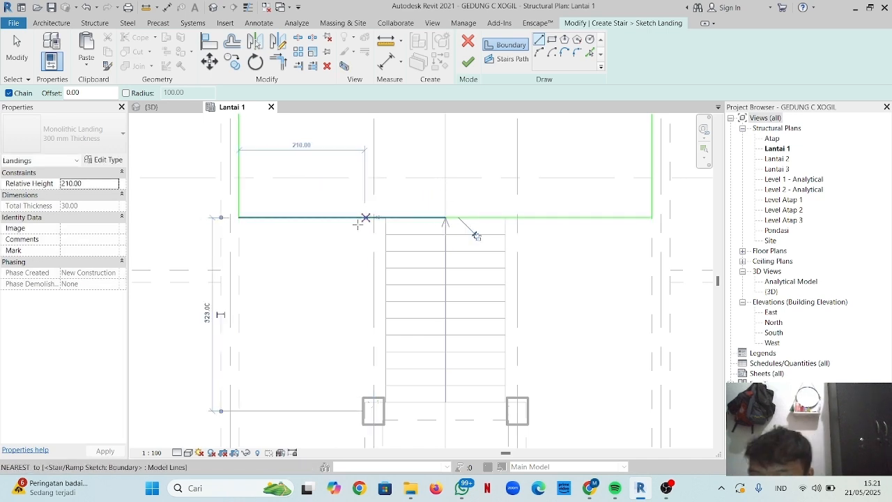
scroll(346, 266, "down", 2)
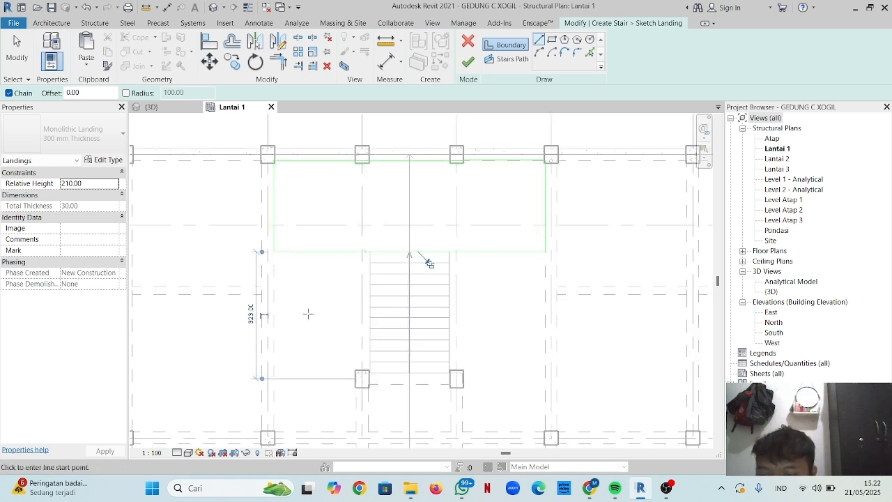
left_click(468, 65)
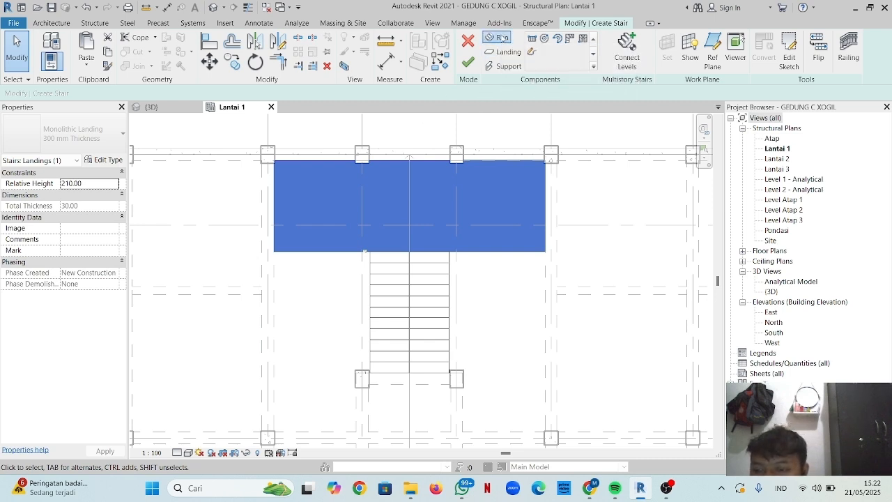
- Create a straight 10-riser run about 252 cm long descending below the landing's outer corner, opposite to the central run
left_click(503, 38)
middle_click_drag(291, 330, 344, 299)
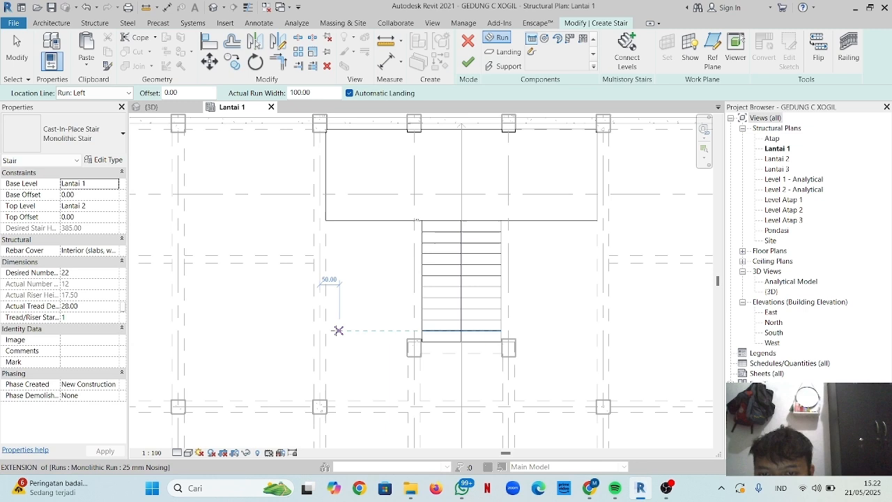
left_click(326, 254)
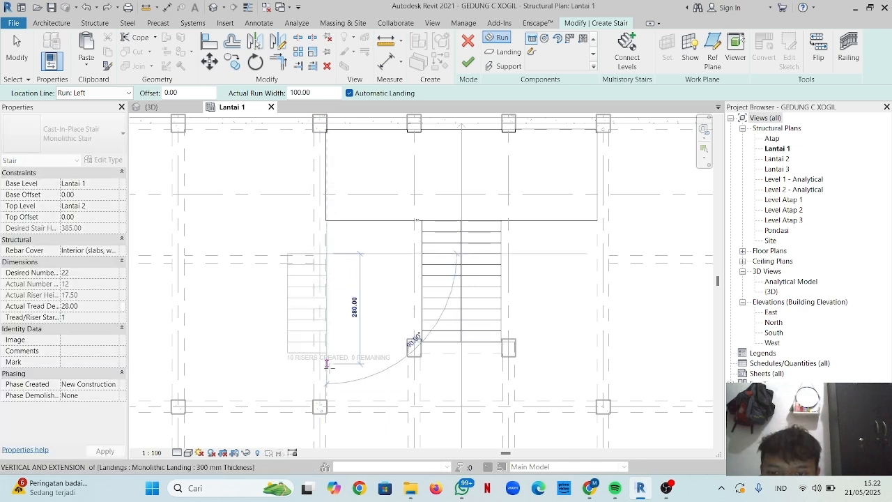
left_click(328, 376)
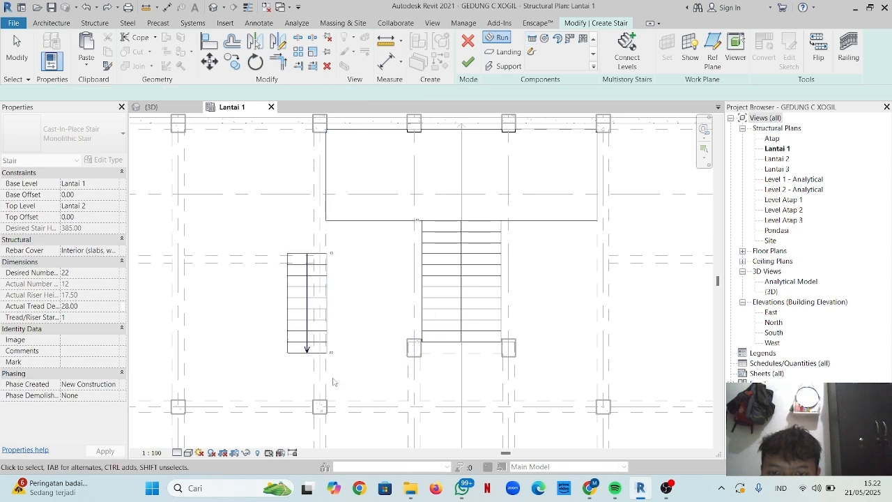
key("Escape")
- Stretch the new side run to 12 risers, 308 cm long, and set its width to 200 cm
left_click(327, 314)
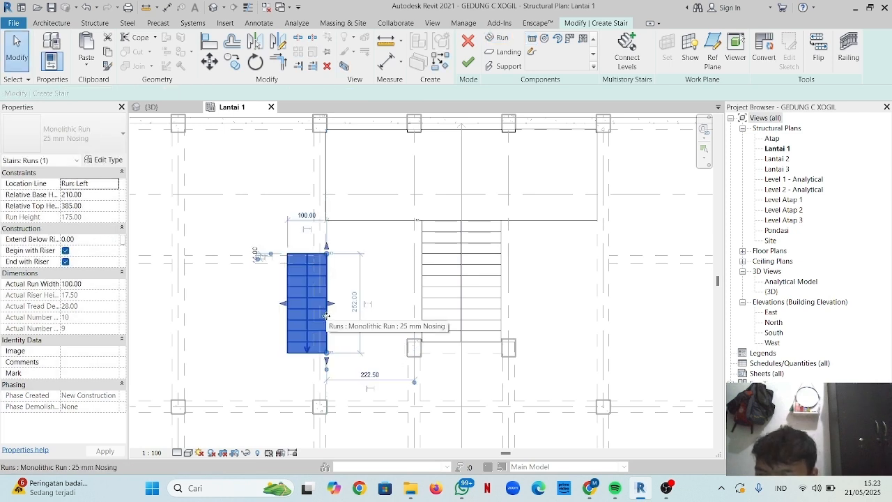
scroll(326, 350, "up", 1)
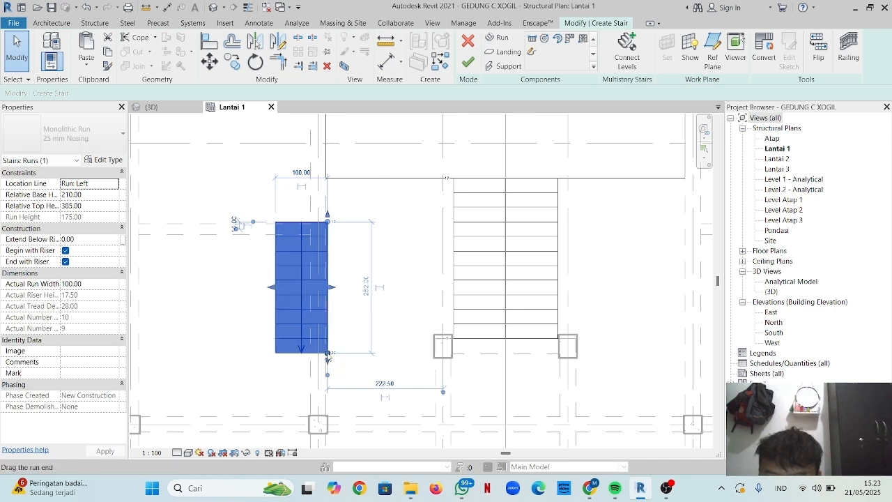
left_click_drag(328, 354, 326, 377)
scroll(312, 343, "down", 1)
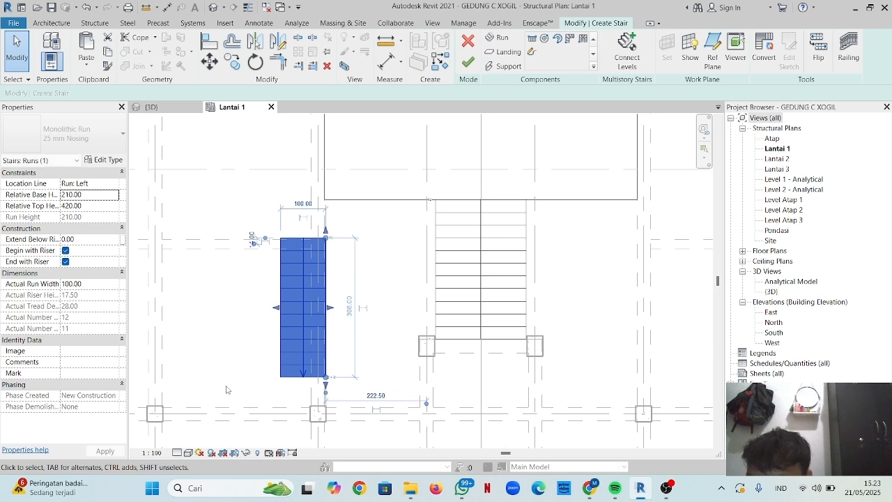
left_click(303, 203)
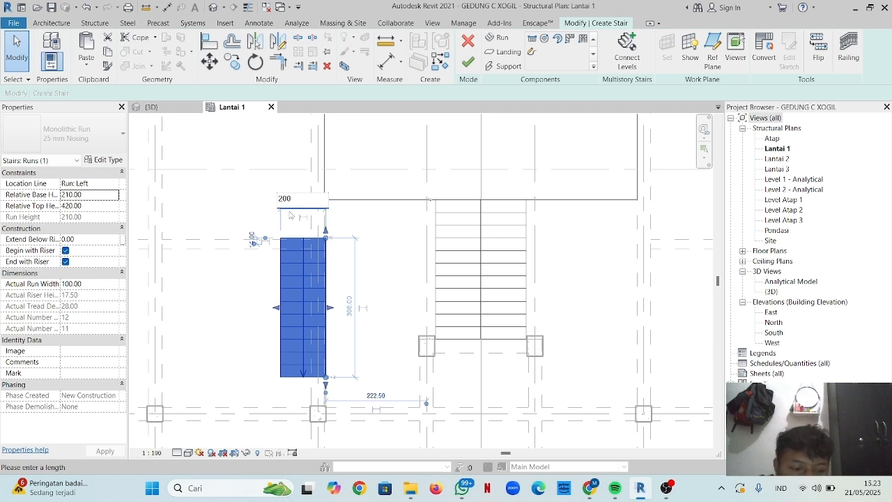
type("200")
key("Return")
scroll(347, 245, "down", 1)
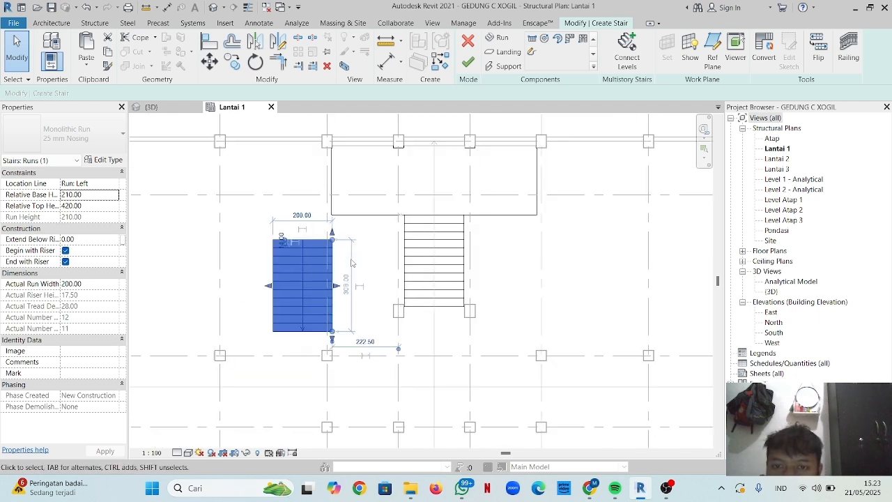
- Move the side run by its upper outer corner onto the landing's lower outer corner
left_click(210, 61)
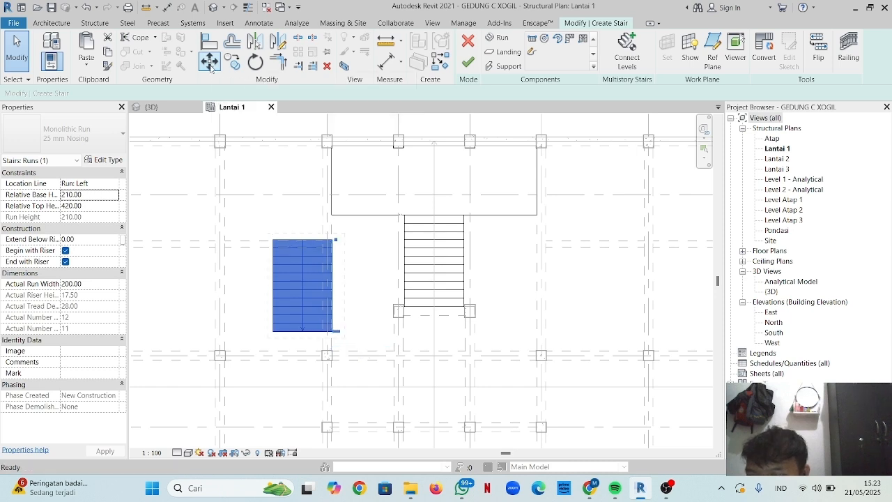
left_click(272, 240)
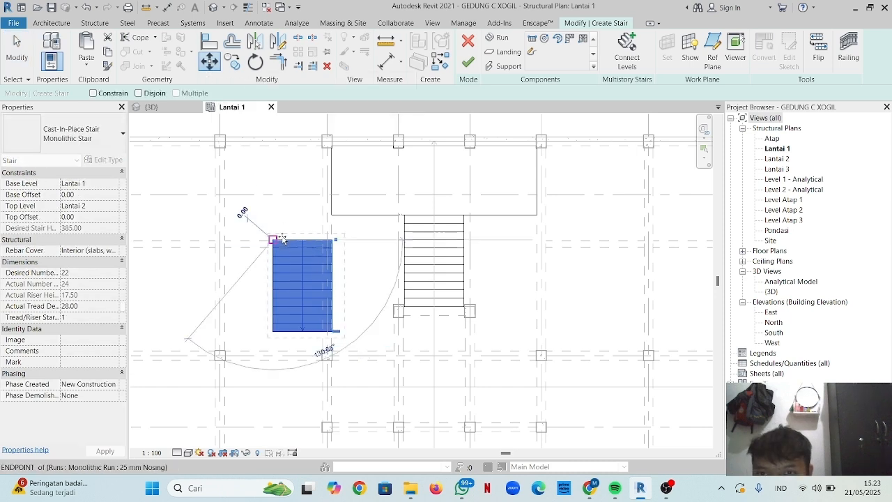
left_click(330, 215)
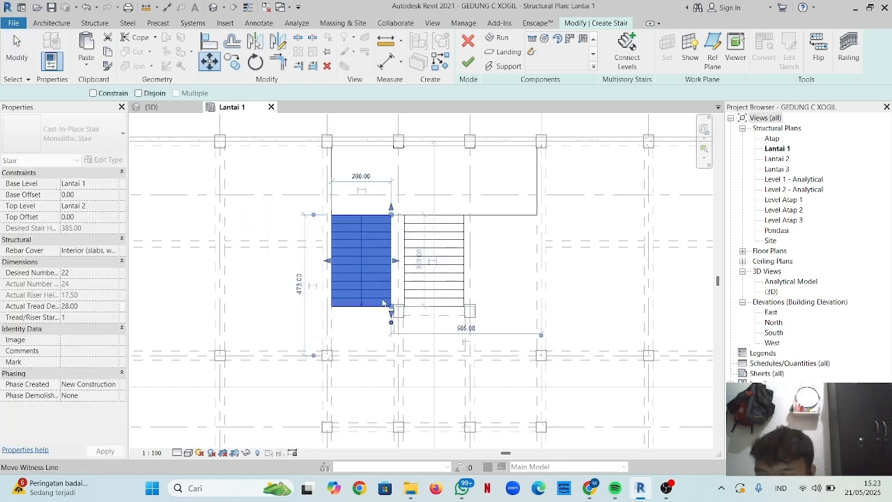
- Mirror a copy of the side run about the central run's centreline and finish the stair
left_click(276, 41)
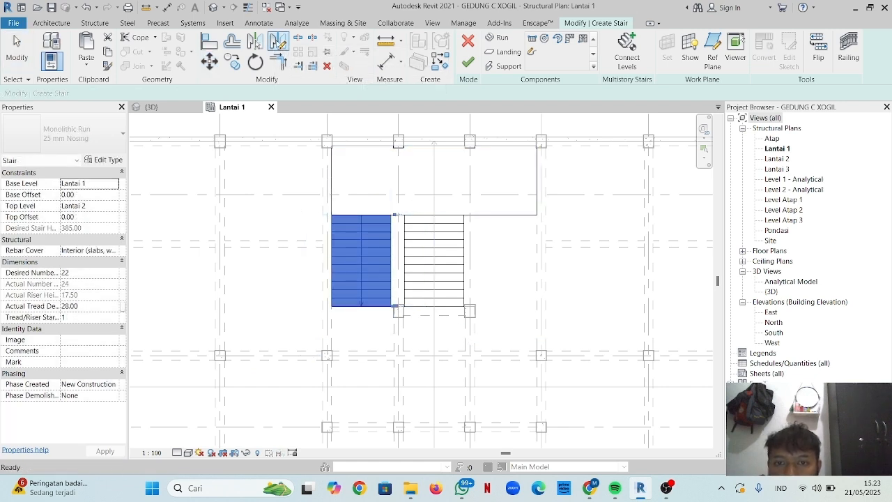
left_click(434, 215)
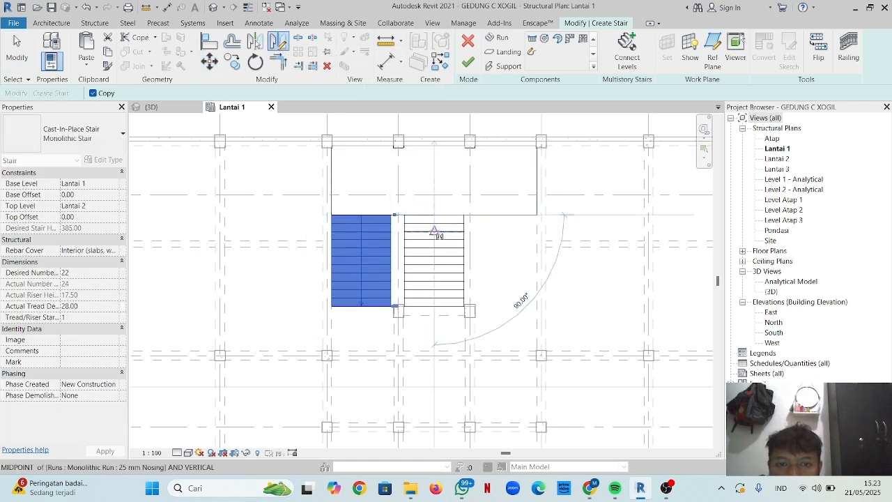
left_click(433, 232)
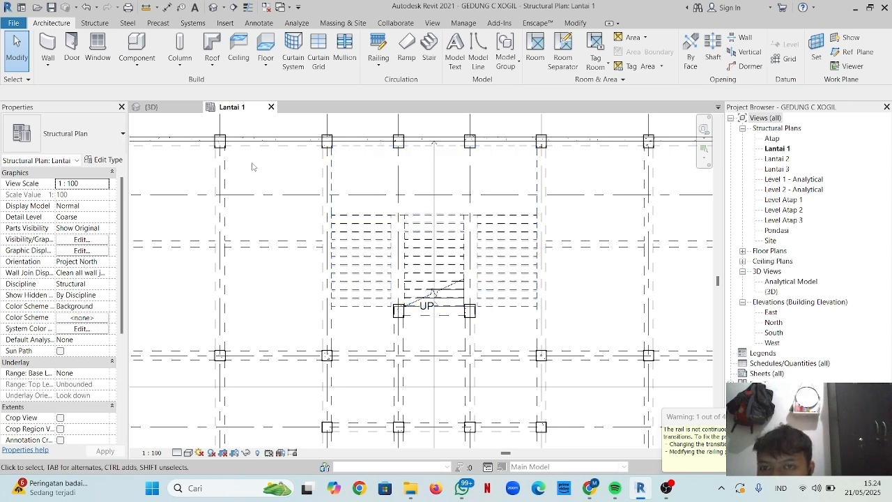
- In the 3D view, select the new central stair and set its desired number of risers to 23
left_click(165, 109)
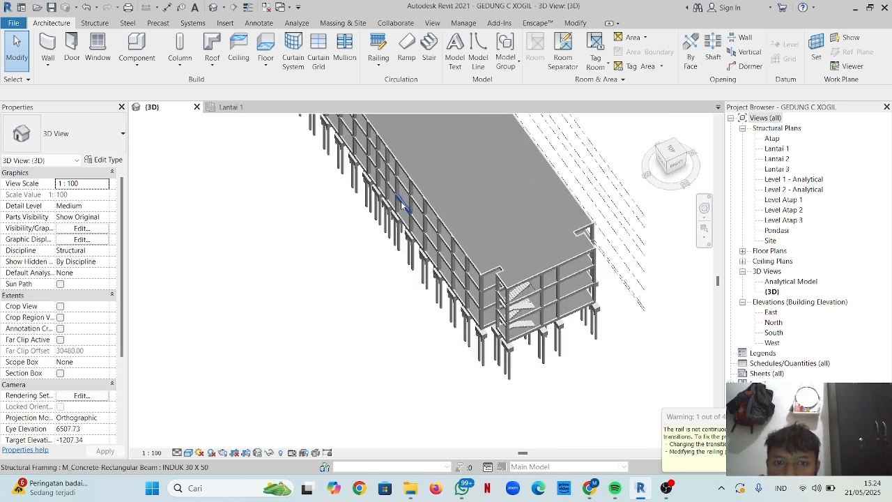
middle_click_drag(467, 194, 288, 216, "shift")
scroll(422, 199, "up", 4)
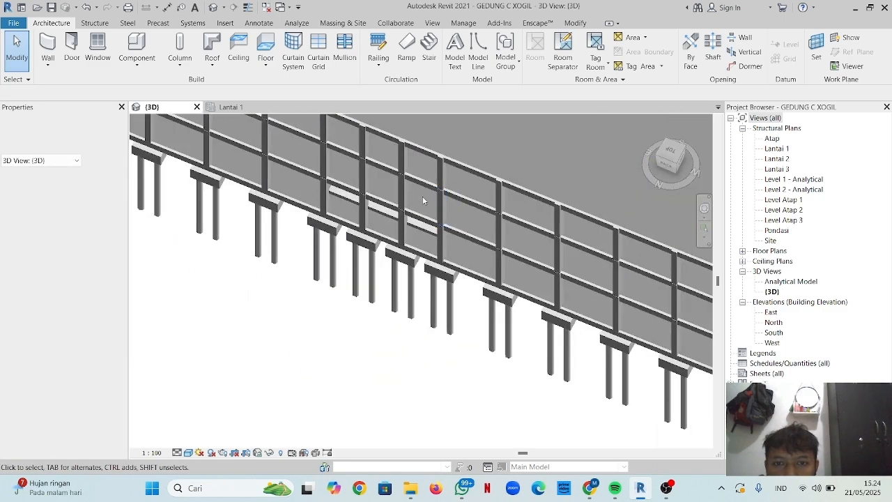
middle_click_drag(422, 201, 371, 265, "shift")
middle_click_drag(372, 264, 386, 334)
scroll(384, 284, "down", 1)
left_click(387, 334)
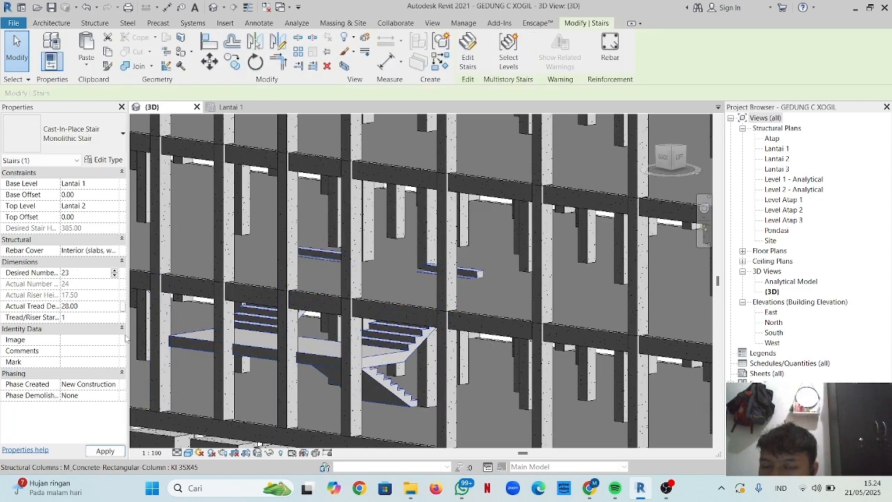
left_click(104, 451)
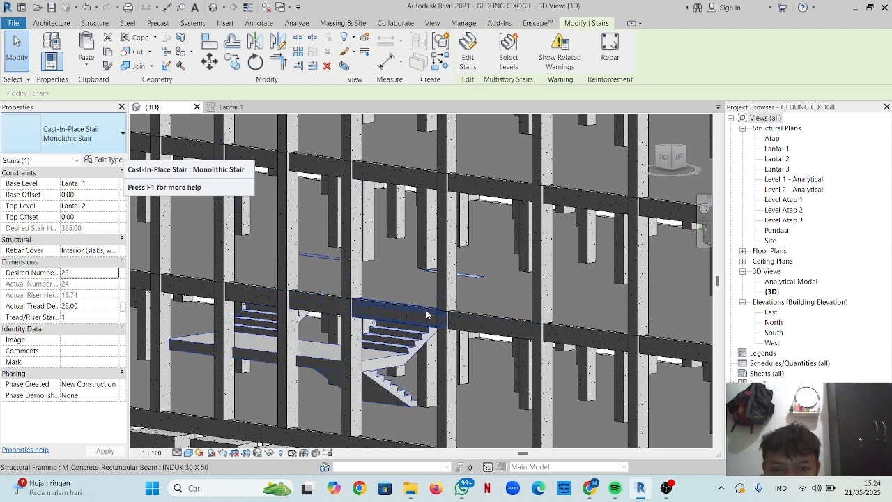
- Edit the Lantai 2 floor boundary, adding a rectangular opening around the central stair's three runs and landing, and finish the floor
middle_click_drag(417, 313, 402, 348, "shift")
key("Escape")
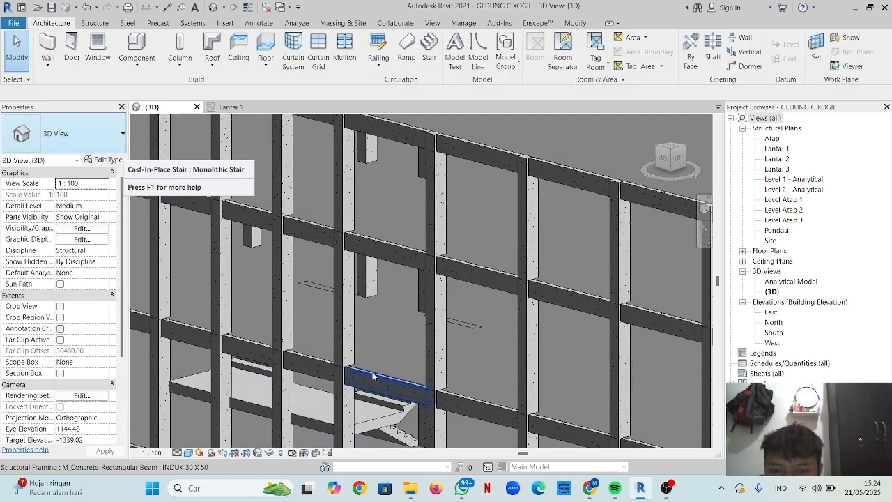
double_click(374, 376)
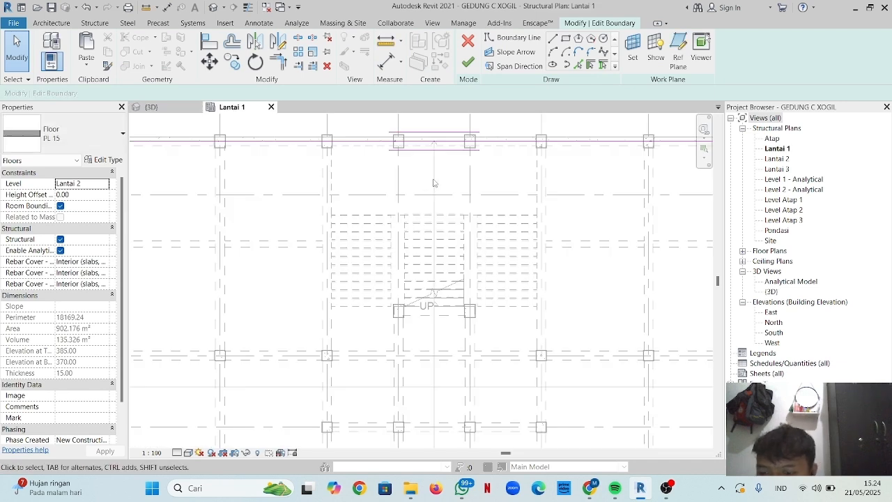
left_click(566, 39)
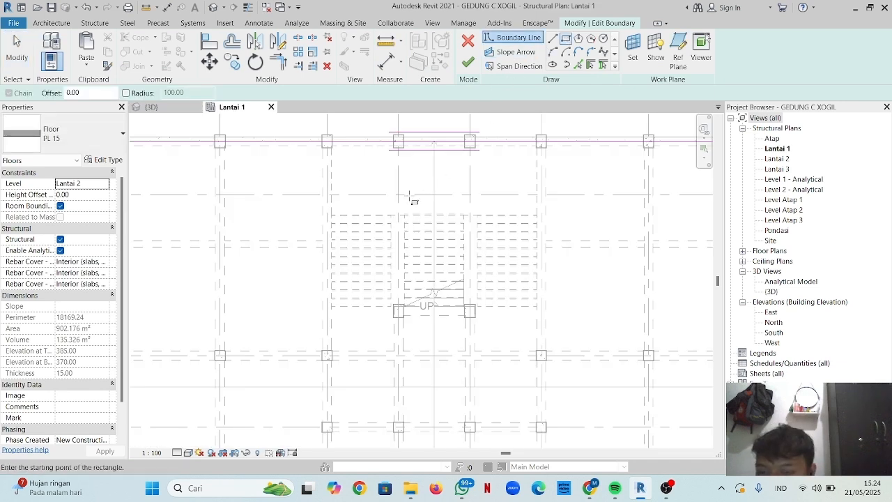
scroll(314, 167, "up", 2)
scroll(337, 142, "up", 2)
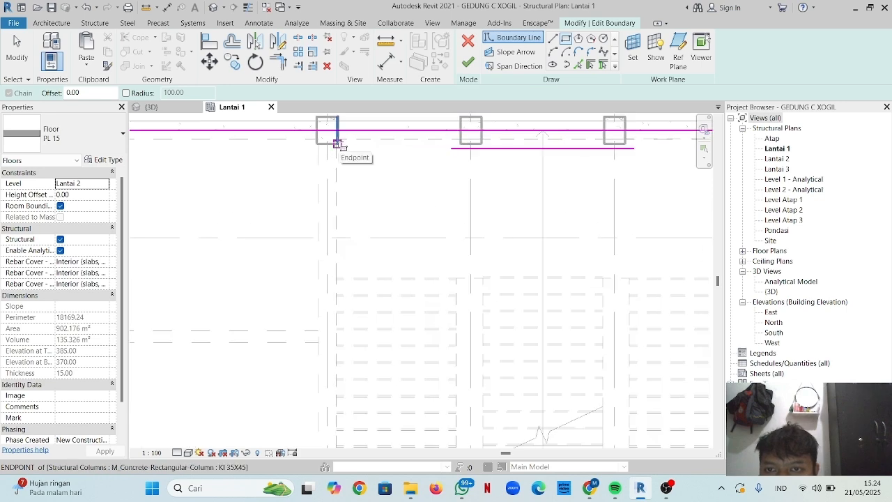
left_click(338, 143)
scroll(459, 223, "down", 3)
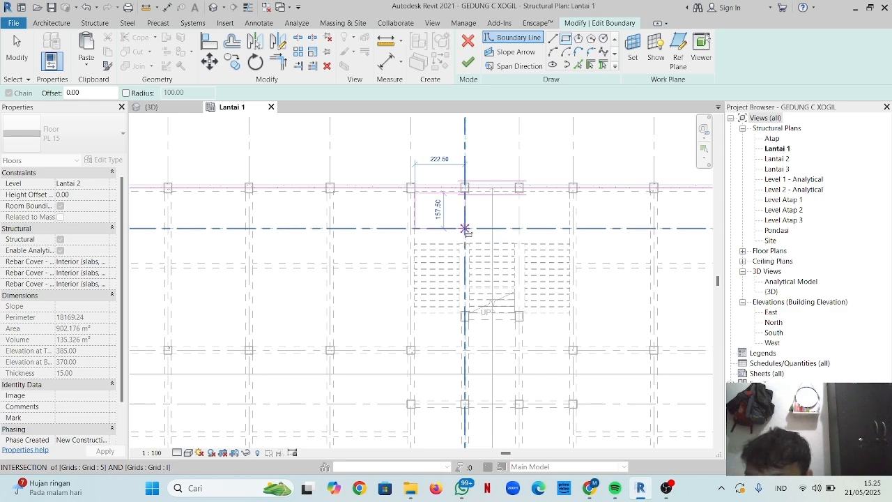
scroll(561, 307, "up", 3)
left_click(584, 318)
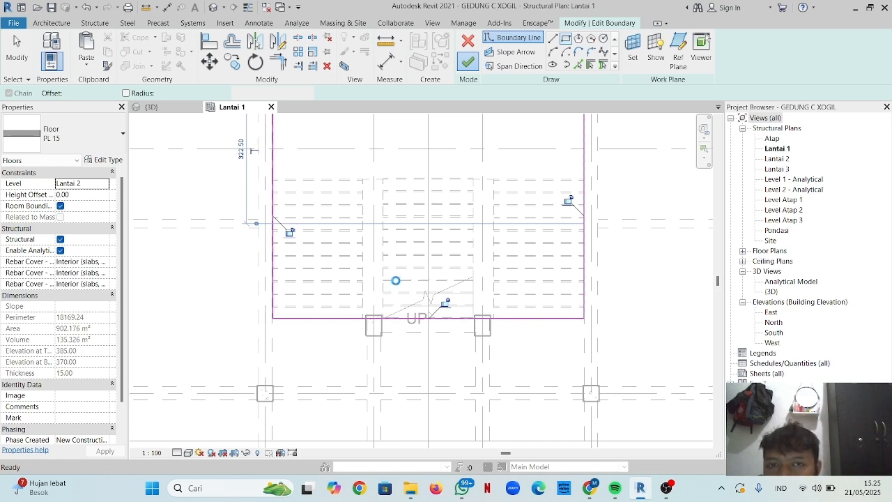
scroll(451, 206, "down", 2)
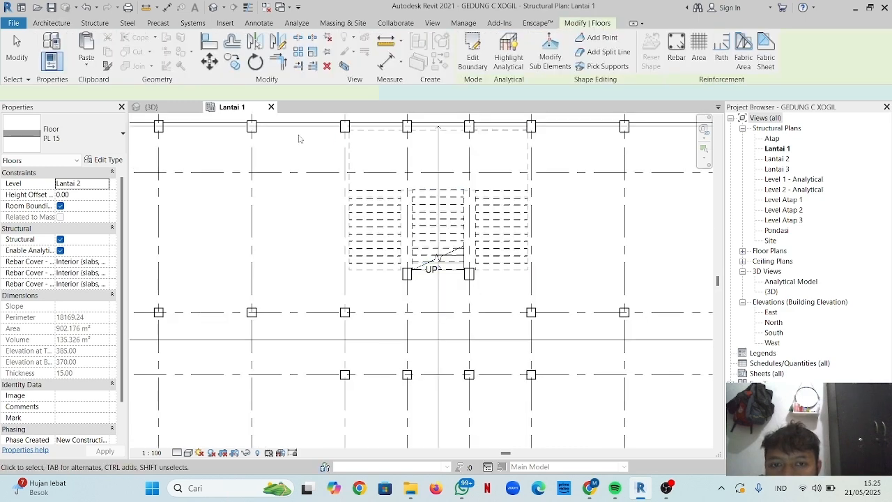
- In the 3D view, copy the central stair and paste it aligned to level Lantai 2
left_click(179, 109)
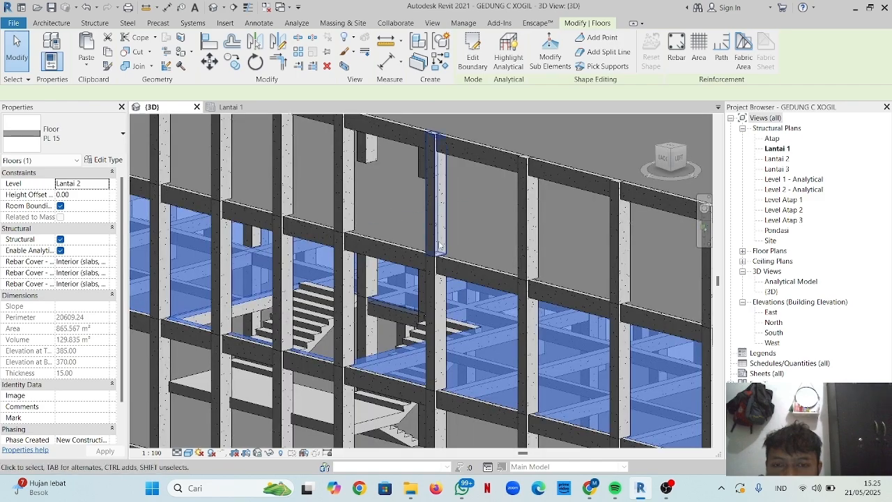
middle_click_drag(544, 331, 371, 344, "shift")
key("Escape")
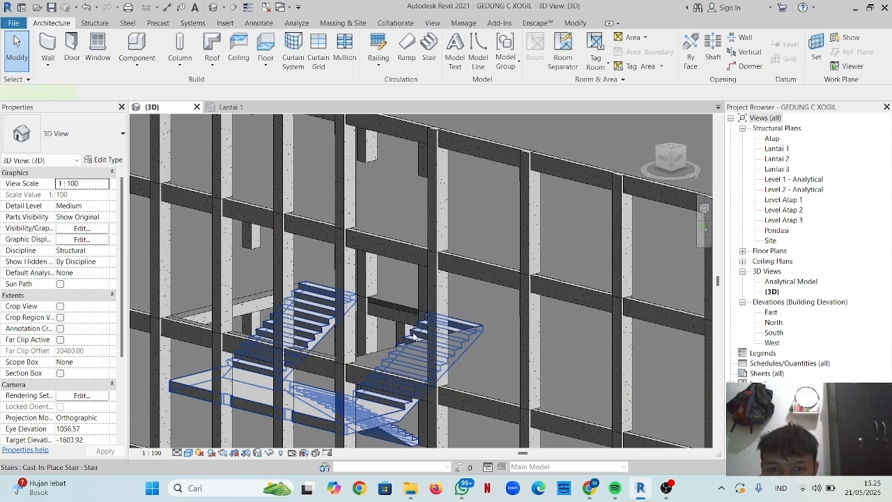
left_click(413, 336)
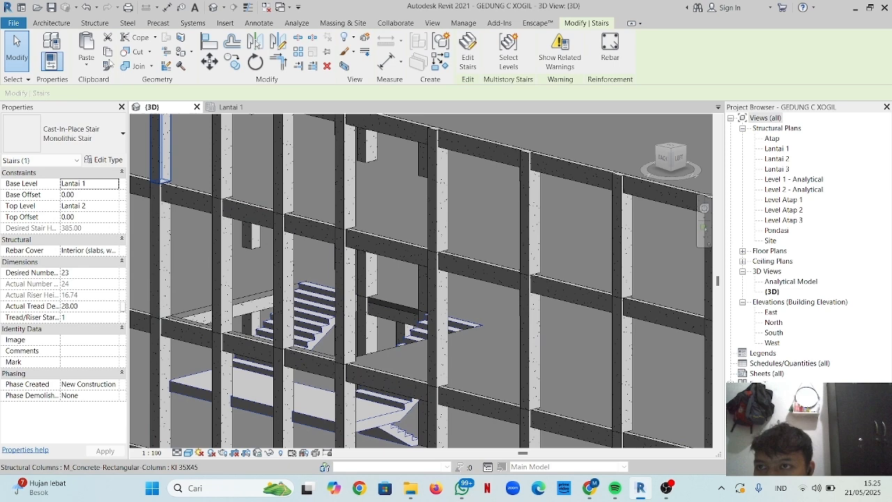
left_click(87, 64)
left_click(122, 106)
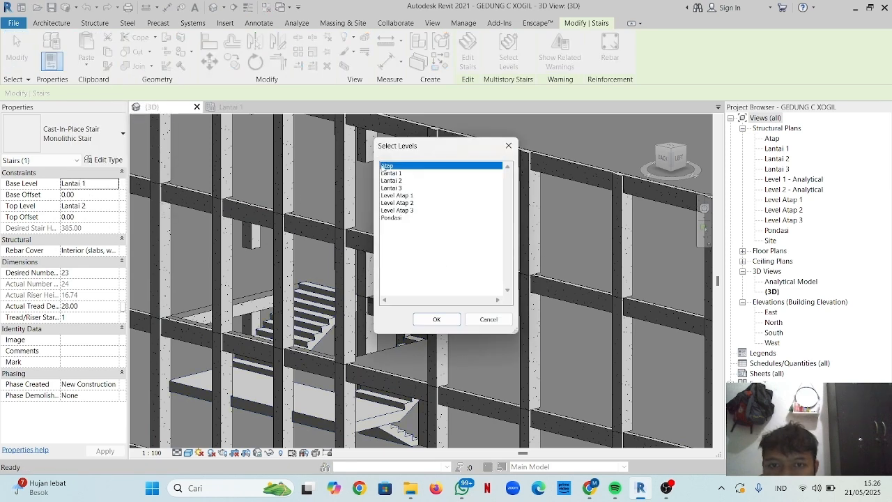
left_click(392, 181)
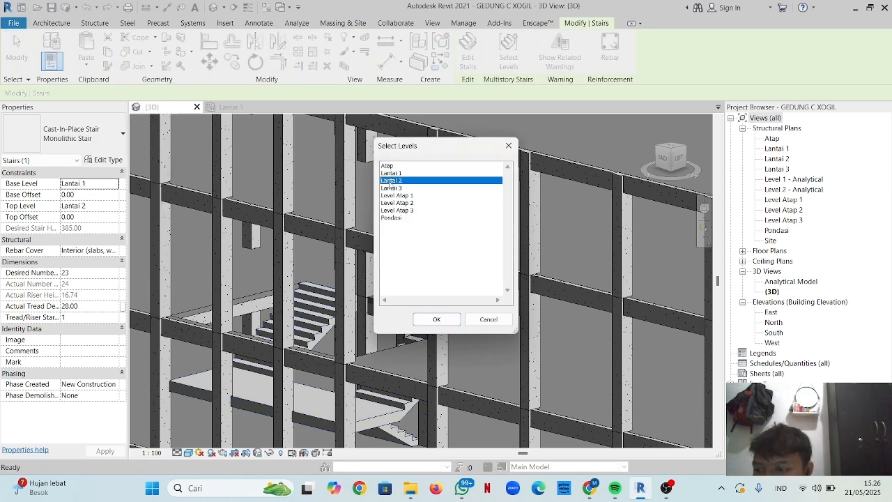
left_click(436, 319)
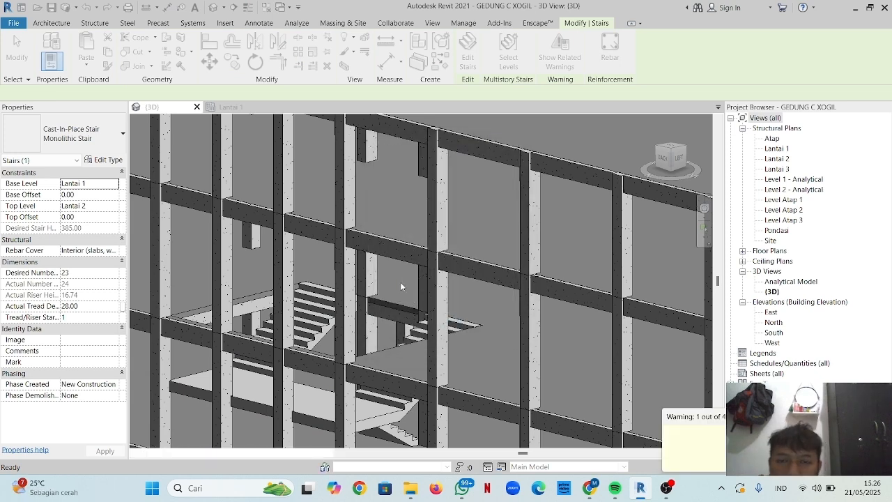
- Cut a matching rectangular opening, about 533 cm deep, in the Lantai 3 floor around the central stair and return to 3D
double_click(352, 232)
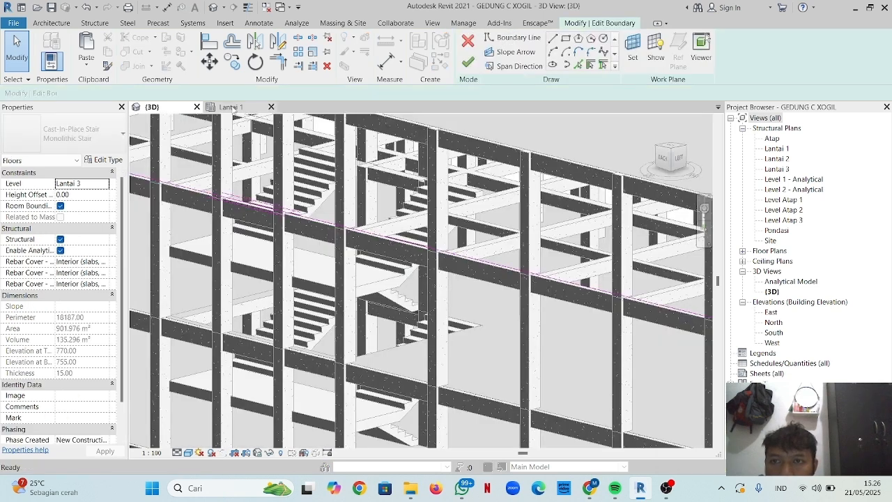
left_click(231, 107)
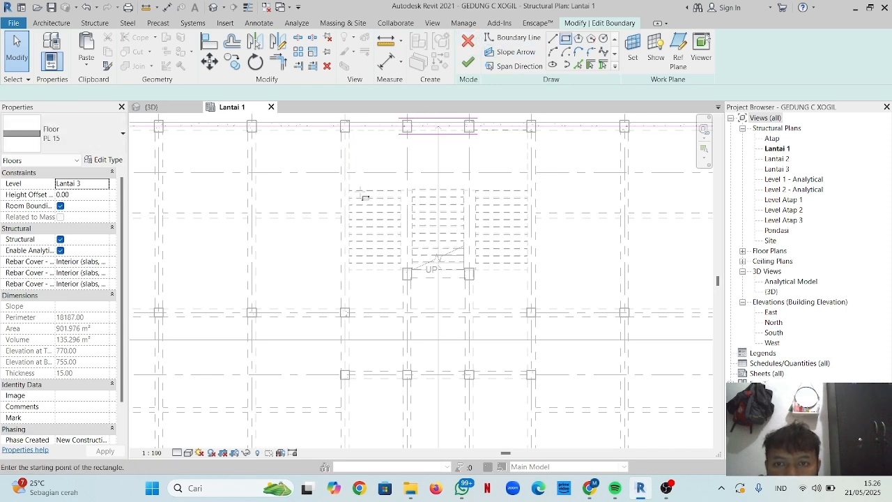
scroll(348, 131, "up", 2)
left_click(348, 131)
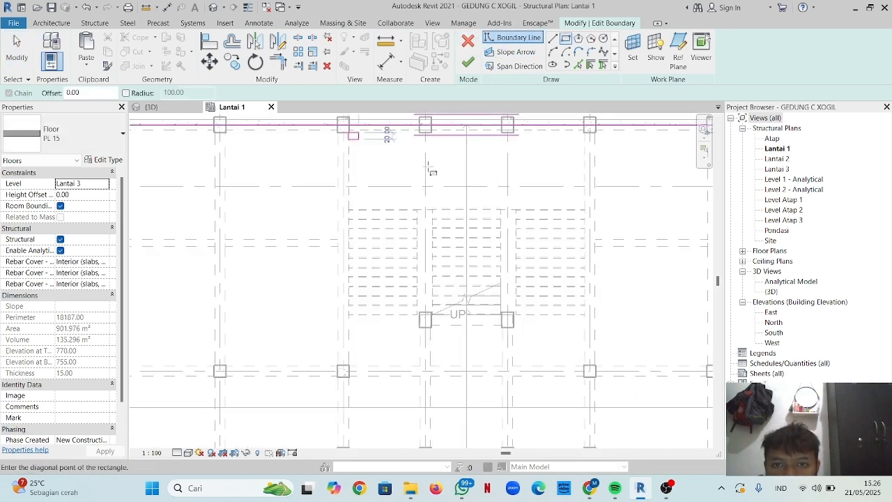
left_click(584, 314)
key("Escape")
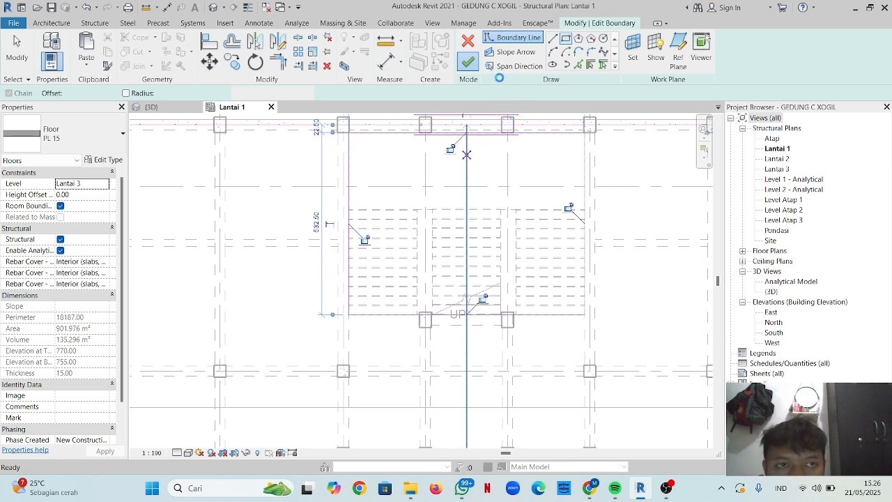
left_click(467, 62)
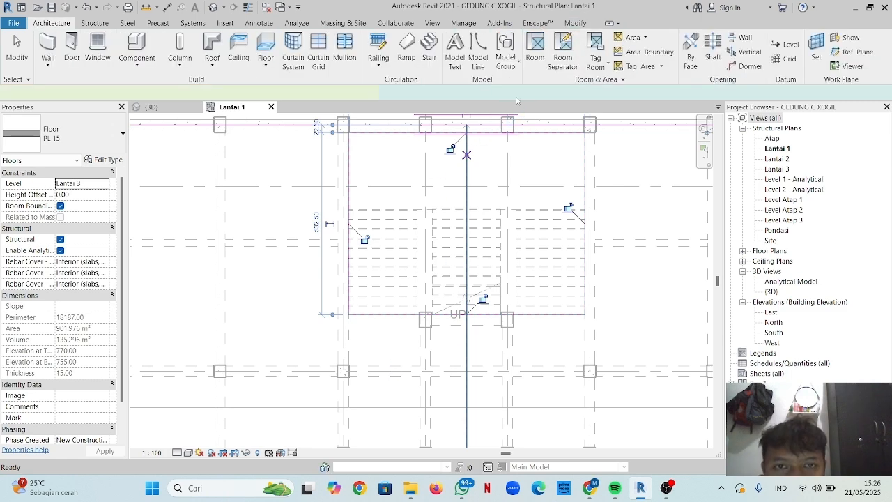
left_click(151, 106)
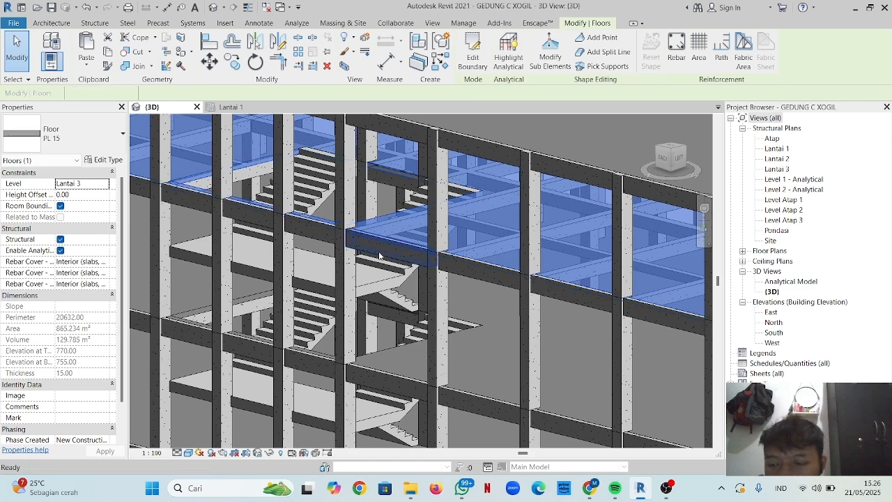
key("Escape")
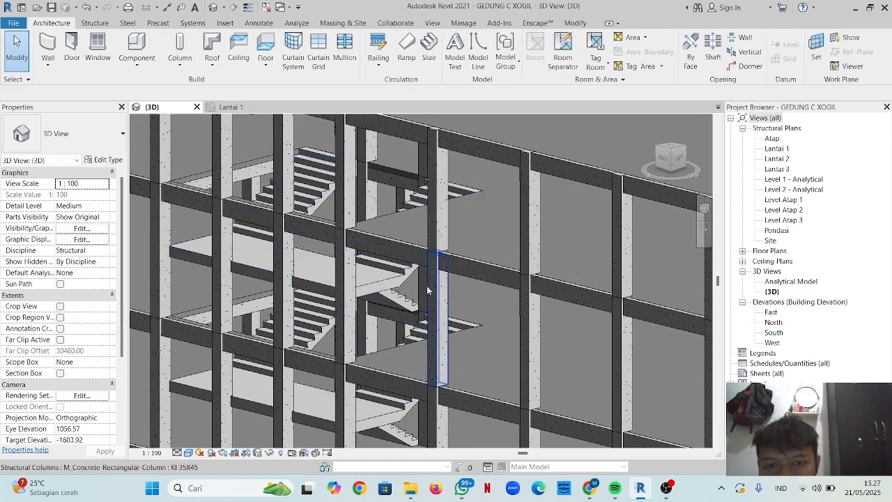
- On the Lantai 3 structural plan, start a new stair using the Assembled Stair type Industrial and Assembly
scroll(406, 281, "down", 1)
middle_click_drag(406, 281, 461, 311)
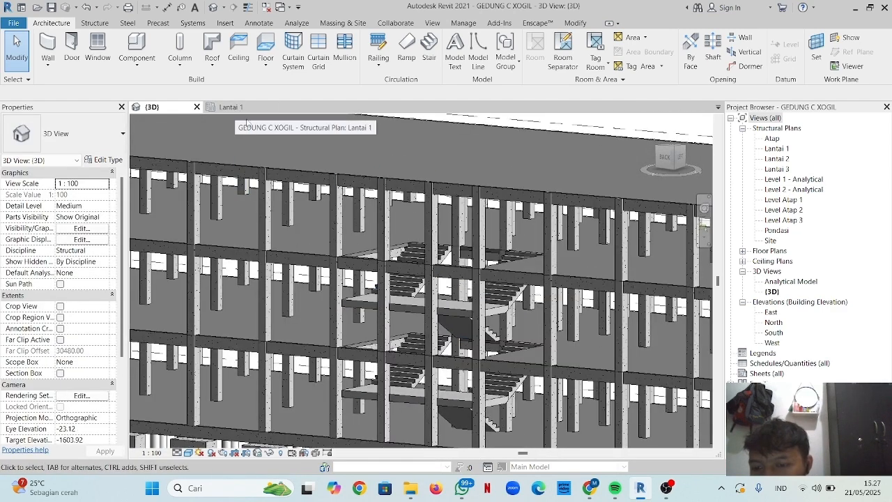
double_click(777, 169)
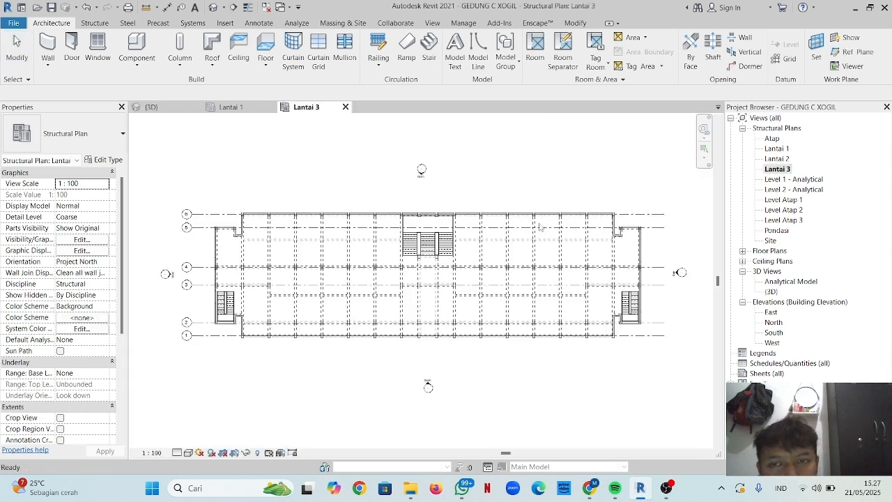
scroll(406, 310, "up", 3)
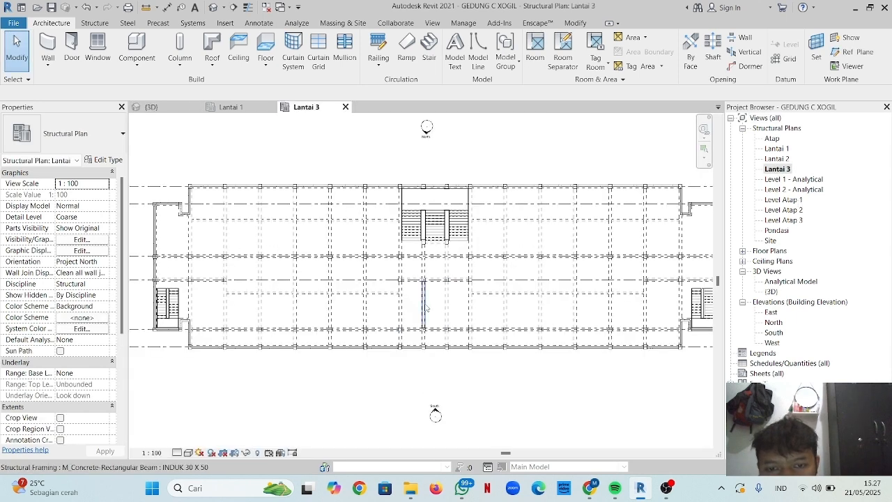
scroll(441, 308, "up", 2)
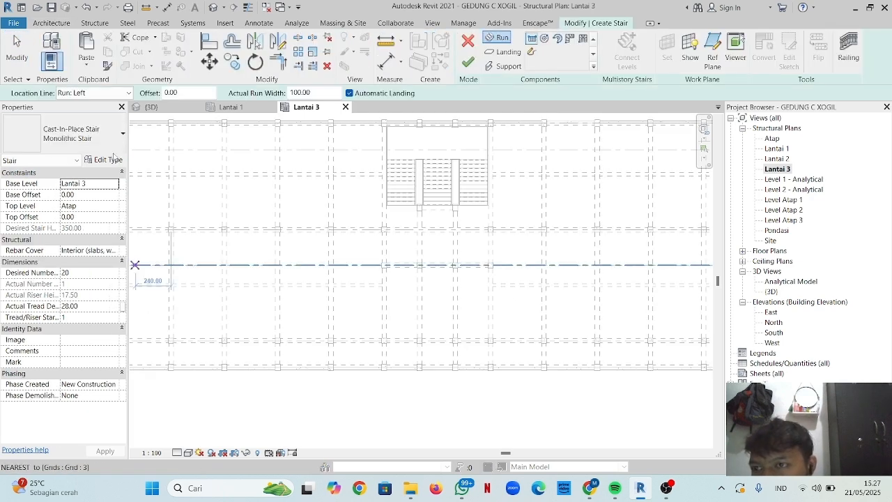
left_click(103, 147)
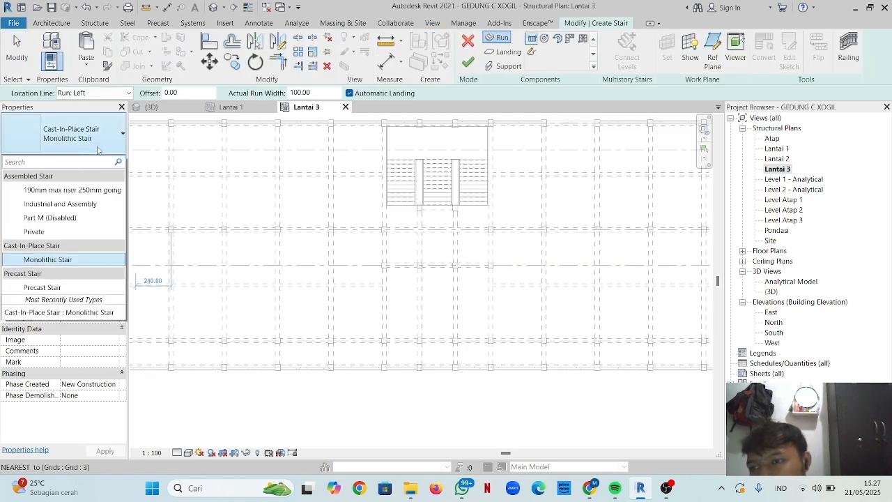
left_click(91, 203)
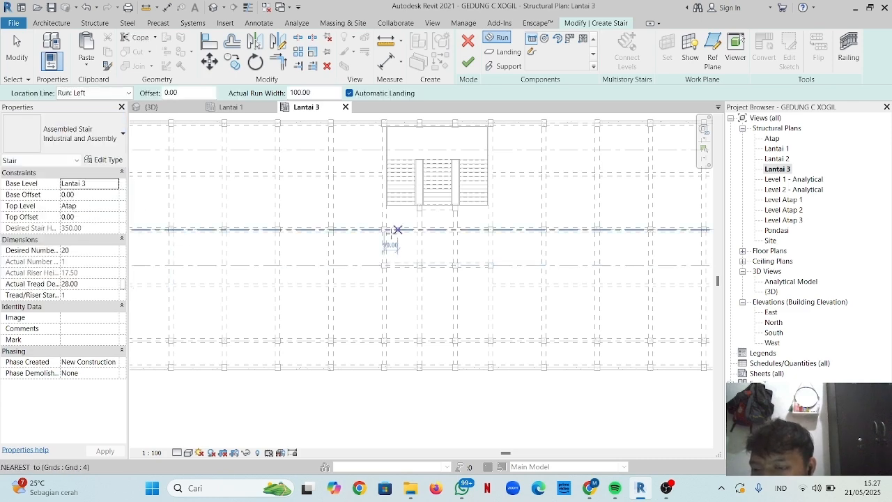
- Draw a straight 20-riser run, 100 cm wide, upward from grid 2 to grid 3 beside the grid J columns
scroll(428, 299, "up", 1)
middle_click_drag(434, 314, 433, 267)
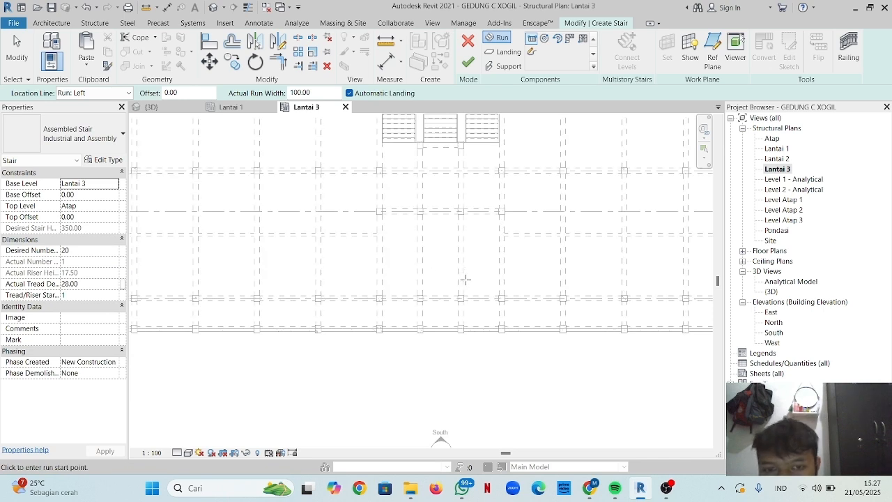
scroll(450, 295, "up", 3)
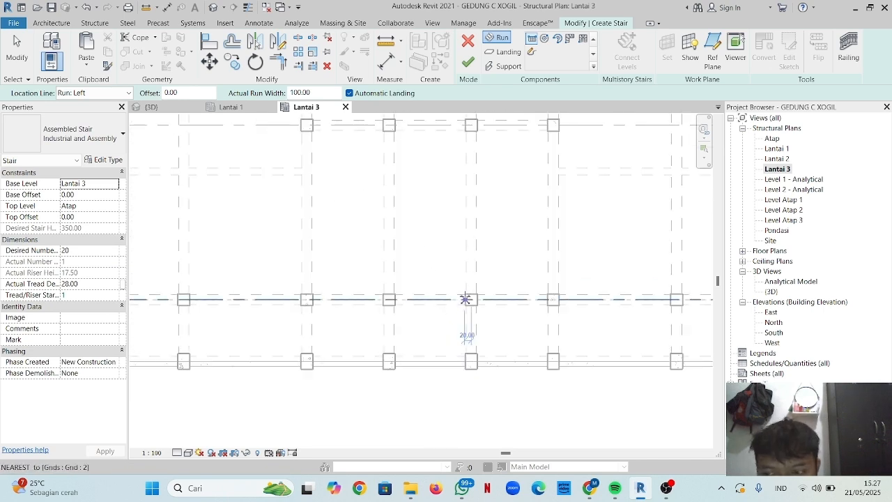
left_click(465, 299)
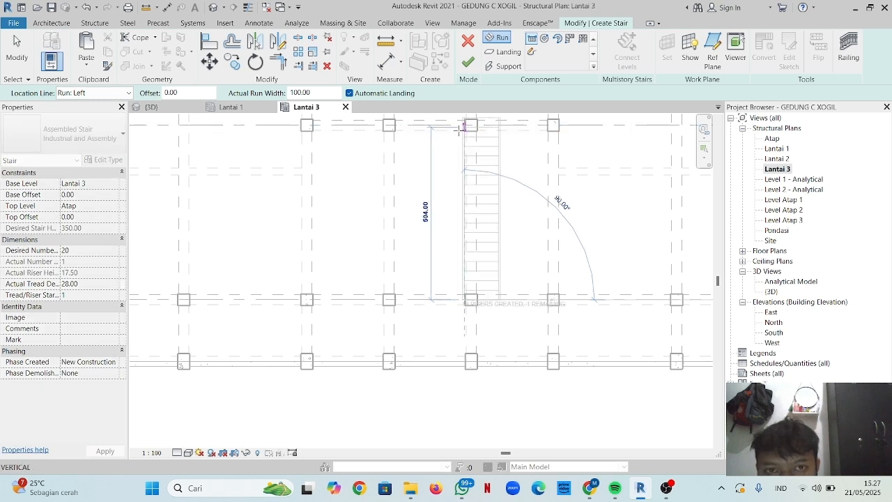
scroll(465, 139, "up", 2)
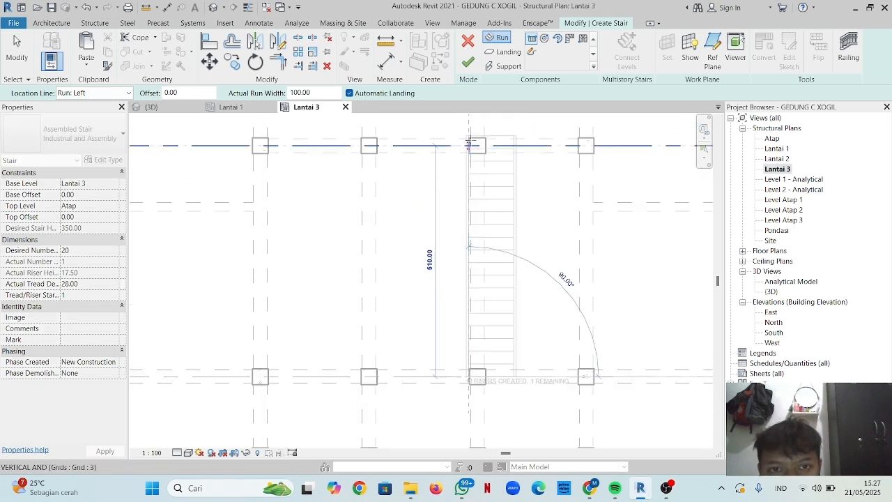
left_click(471, 147)
key("Escape")
- Move the run by its lower corner toward grid I, aligning its base with the upper edge of the grid 2 beam
left_click(209, 61)
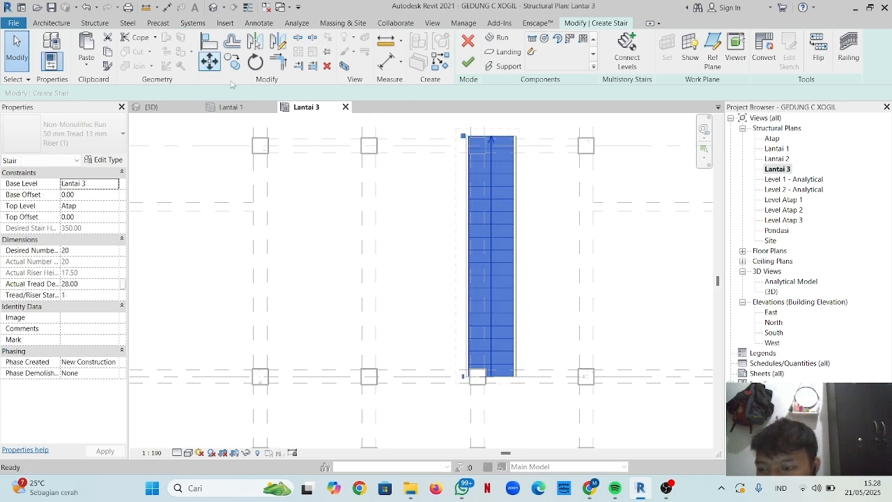
scroll(478, 386, "up", 2)
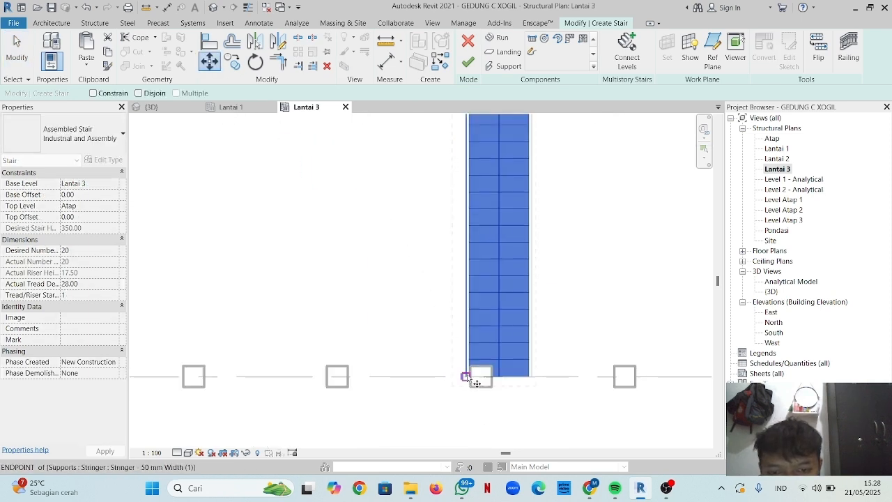
scroll(477, 392, "up", 2)
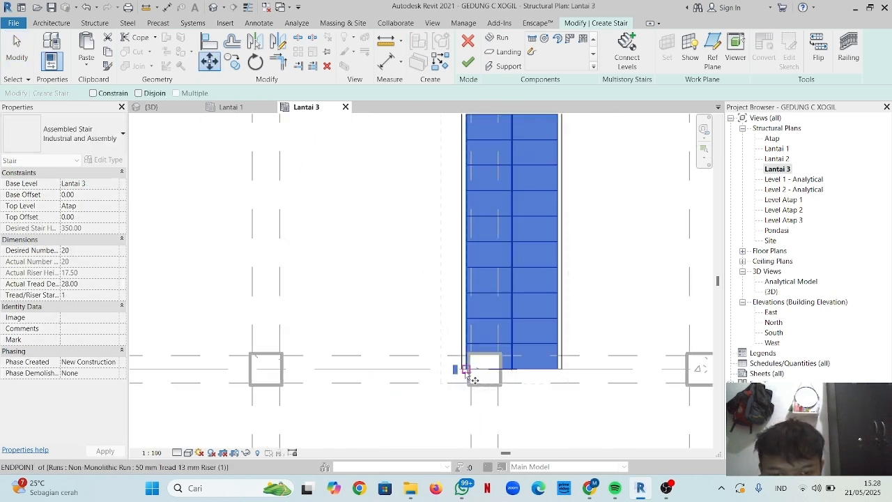
left_click(385, 353)
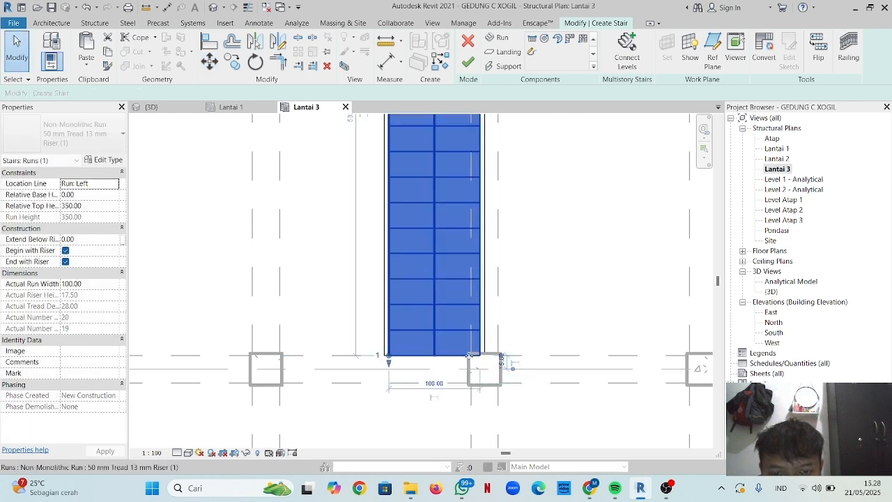
- Move the stair run sideways so its side edge lines up with the face of the adjoining grid 2 column
key("m")
key("v")
left_click(486, 356)
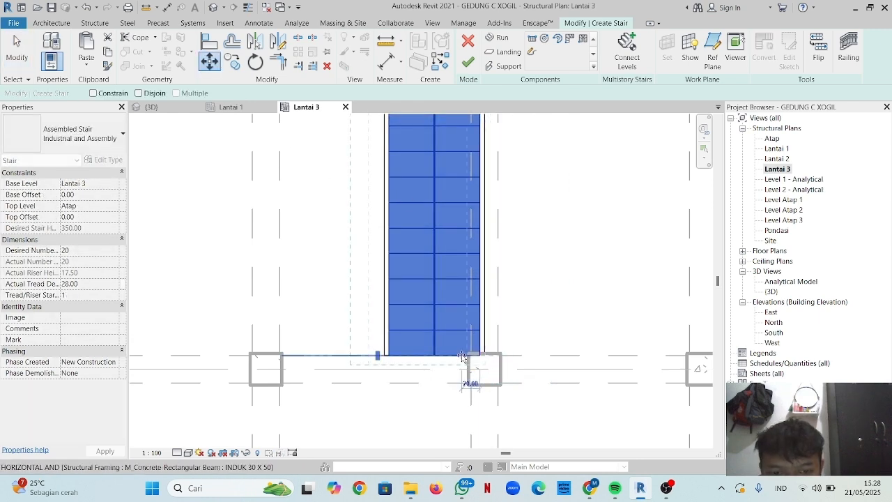
left_click(440, 356)
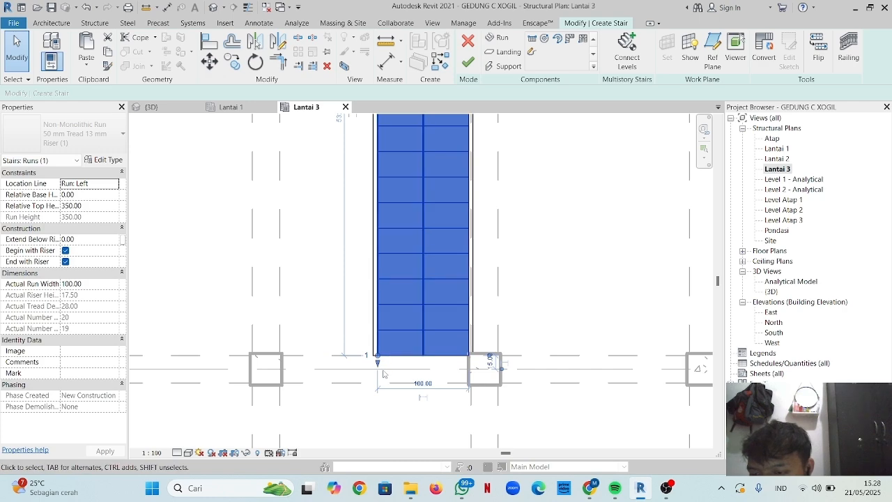
scroll(423, 310, "down", 4)
middle_click_drag(422, 228, 423, 242)
left_click(462, 235)
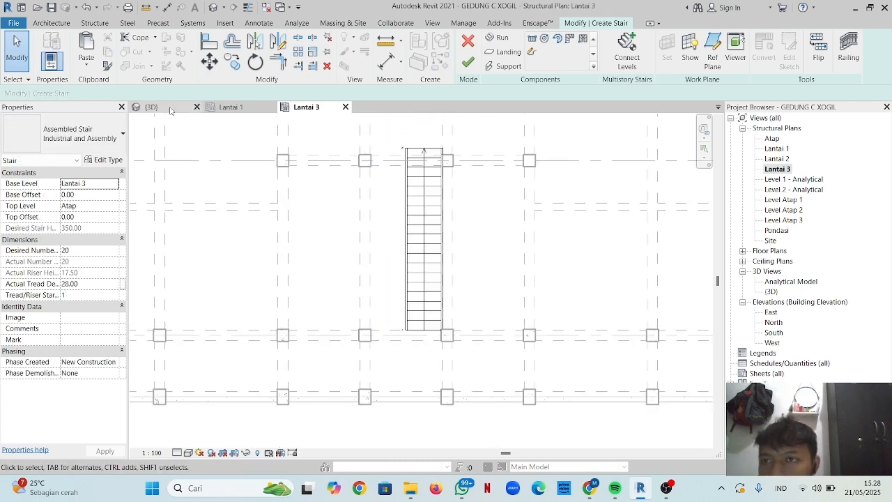
- Inspect the assembled stair between Lantai 3 and Atap in the 3D view and finish the stair
left_click(168, 108)
middle_click_drag(550, 222, 218, 298, "shift")
scroll(512, 199, "up", 2)
middle_click_drag(448, 360, 417, 216)
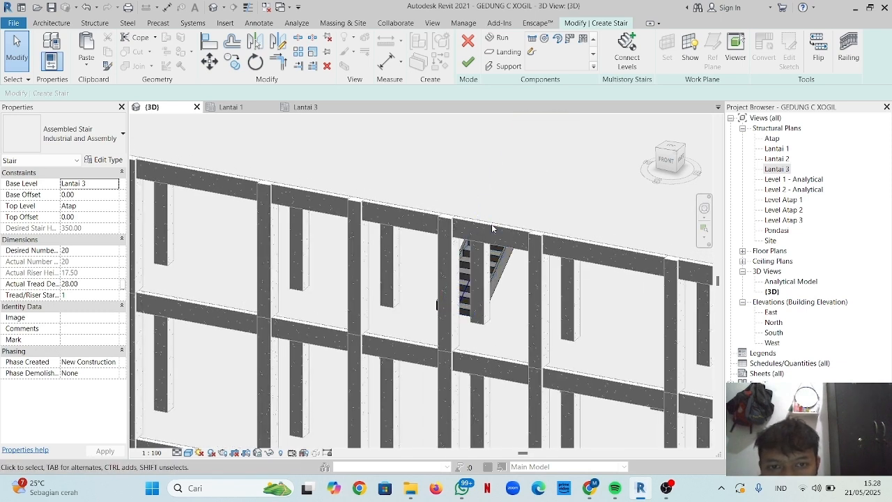
middle_click_drag(492, 228, 457, 274, "shift")
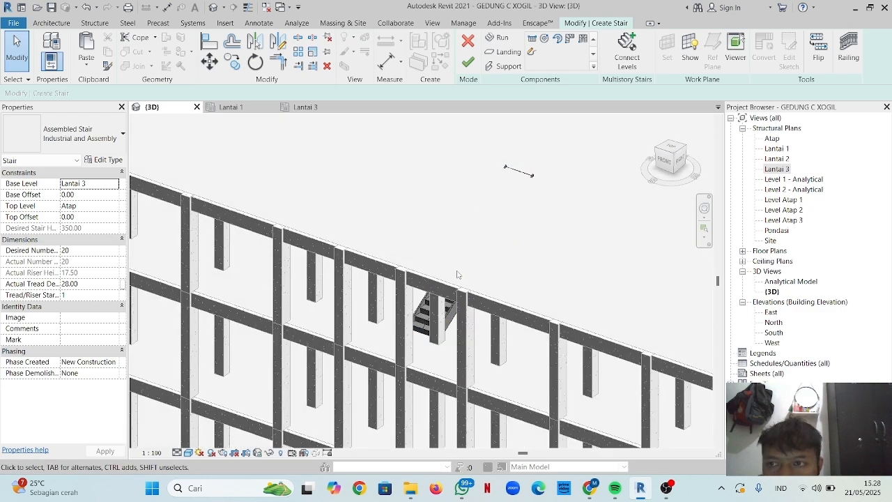
left_click(467, 62)
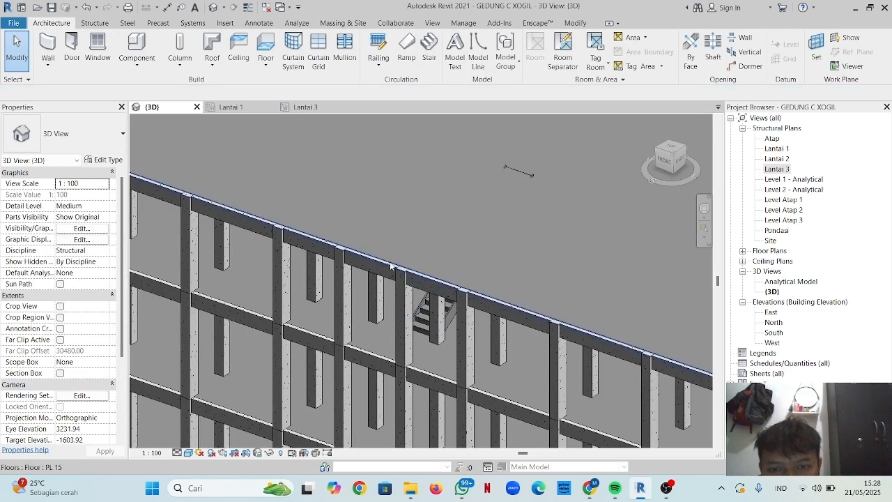
- Cut a rectangular opening matching the stair run's outline in the Atap floor, using the Lantai 3 plan, and review it in 3D
double_click(394, 267)
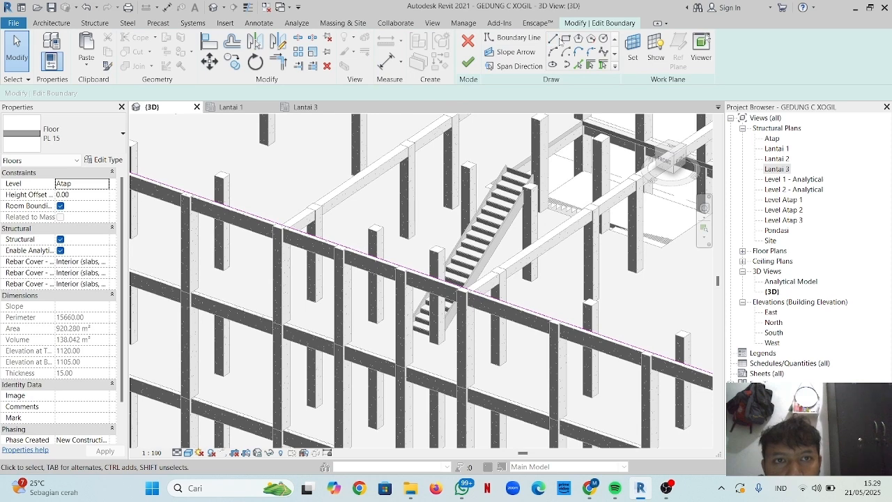
left_click(304, 107)
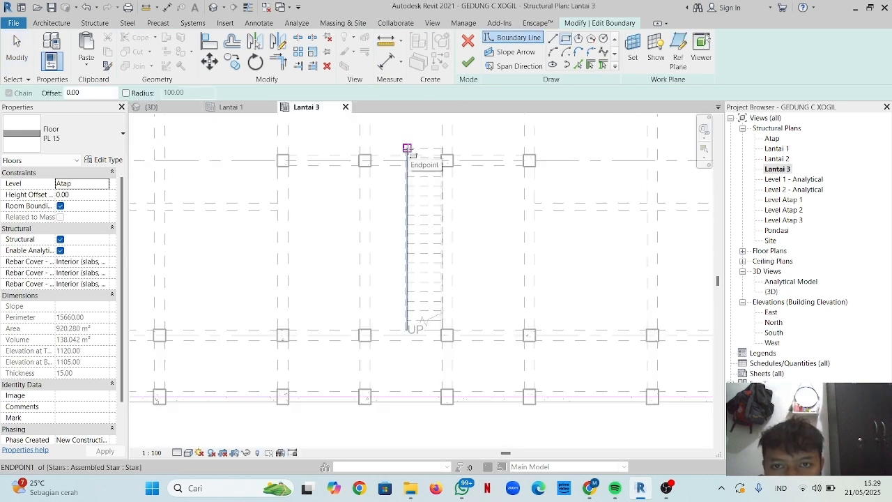
left_click(407, 148)
scroll(438, 327, "up", 2)
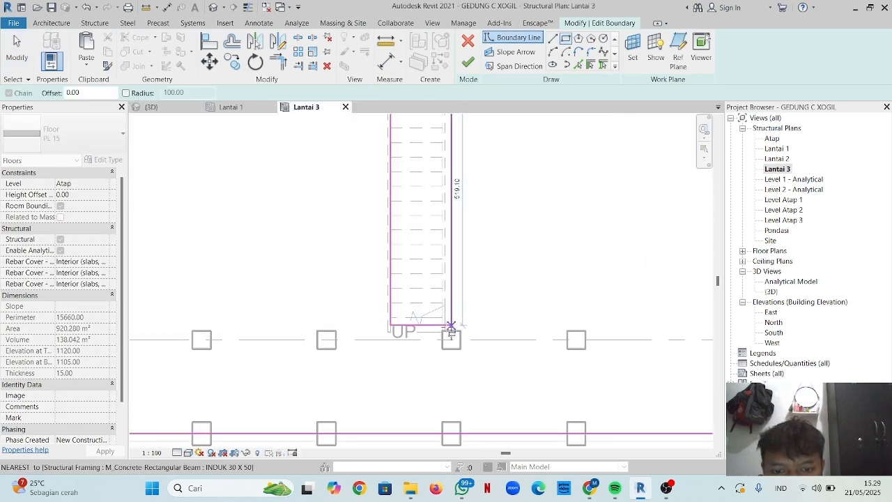
left_click(443, 332)
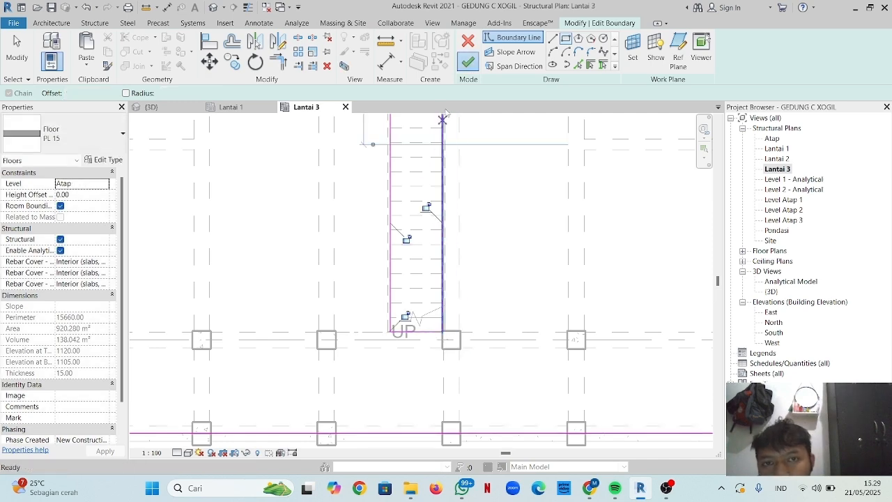
left_click(468, 62)
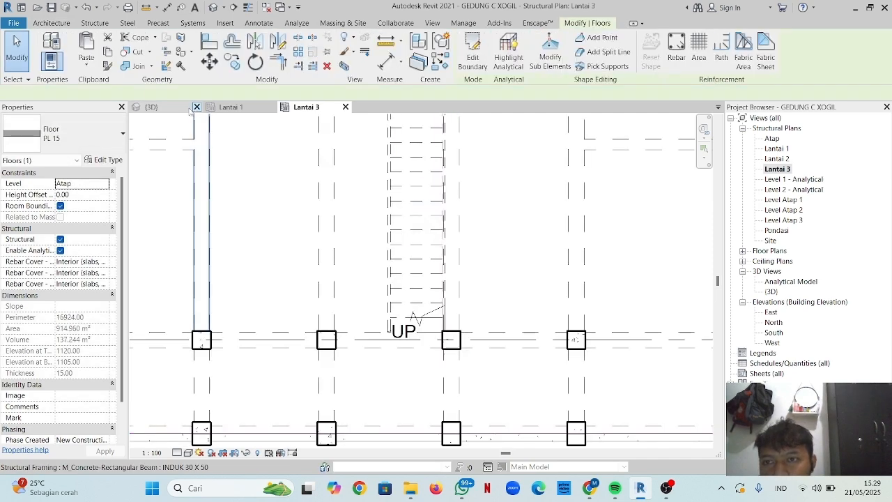
left_click(148, 107)
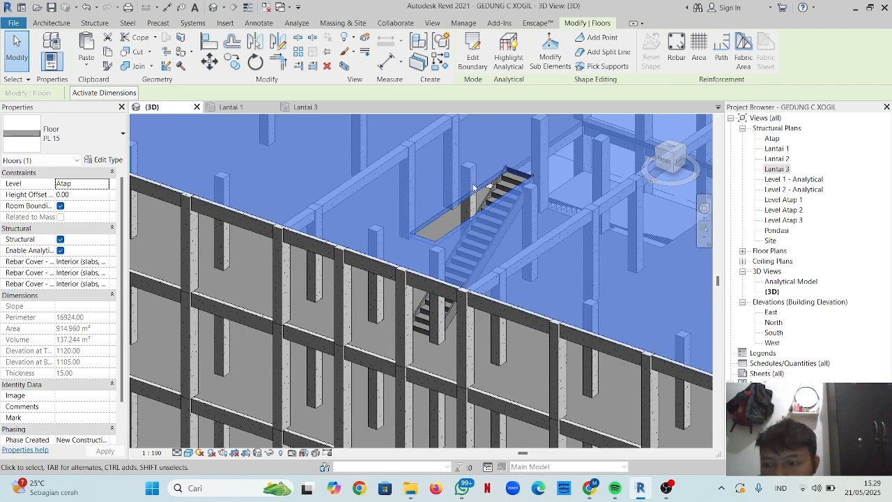
key("Escape")
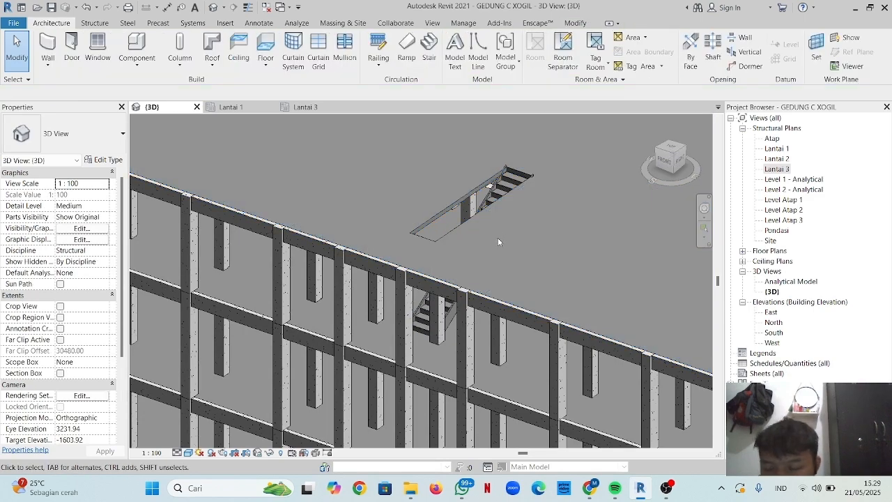
middle_click_drag(497, 241, 219, 237, "shift")
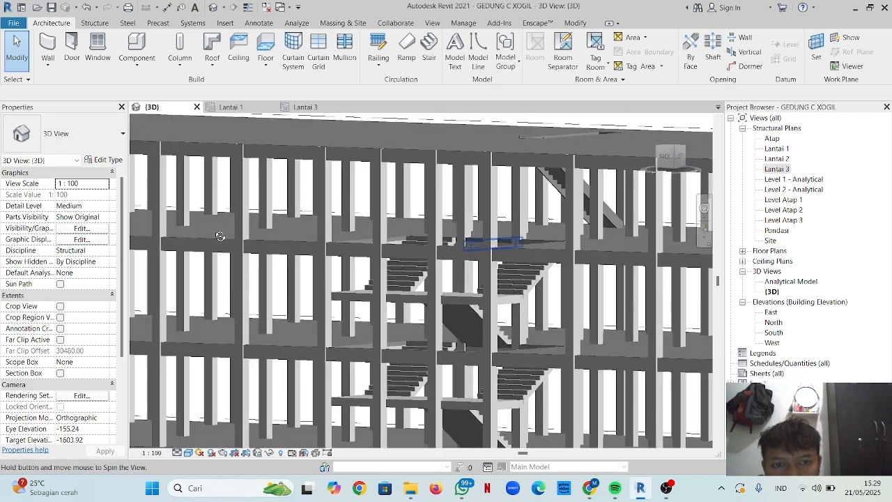